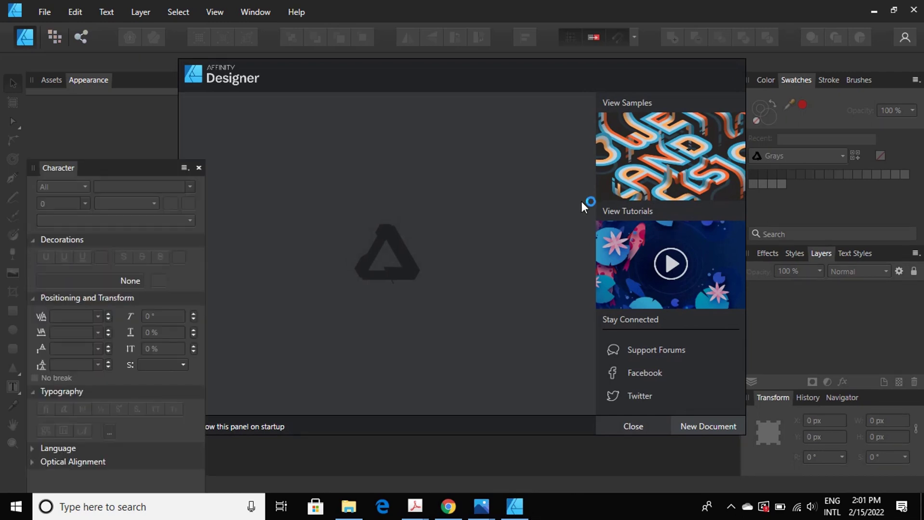
# - Create a new blank A4 portrait print document in Affinity Designer
pyautogui.click(701, 425)
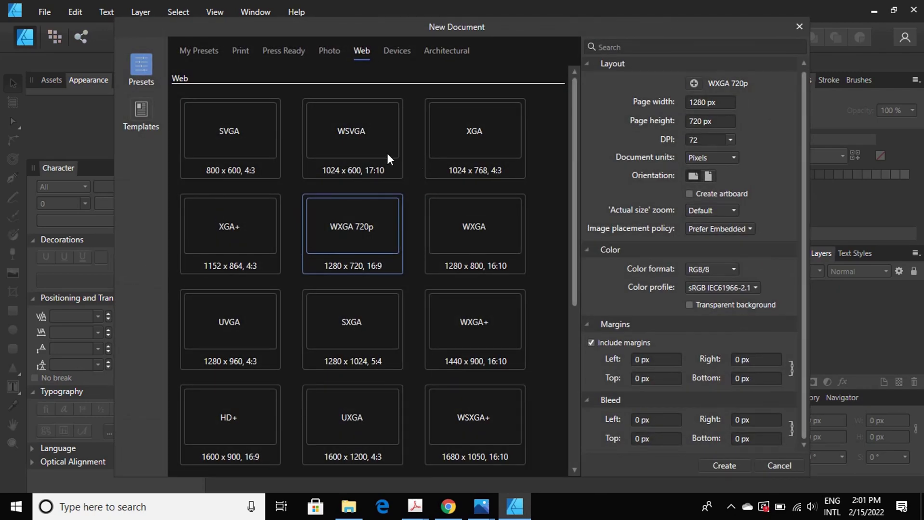
pyautogui.scroll(-2, 345, 290)
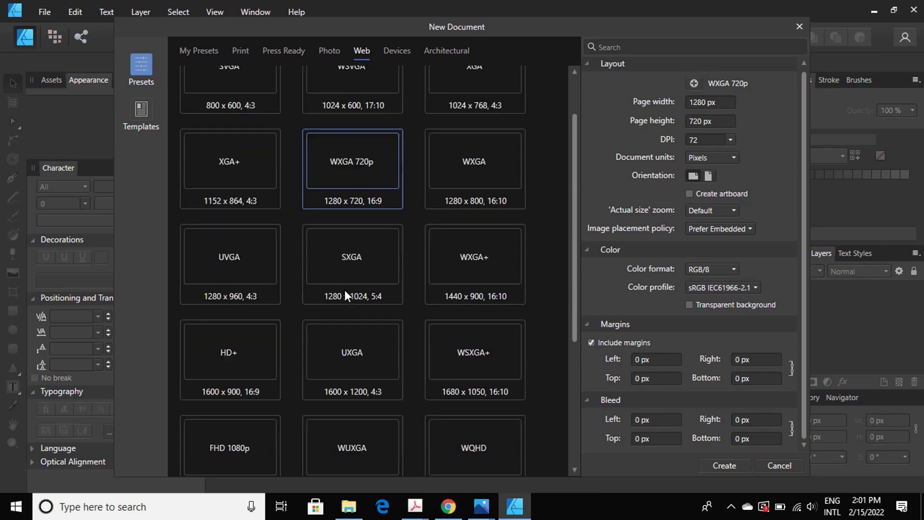
pyautogui.scroll(2, 356, 326)
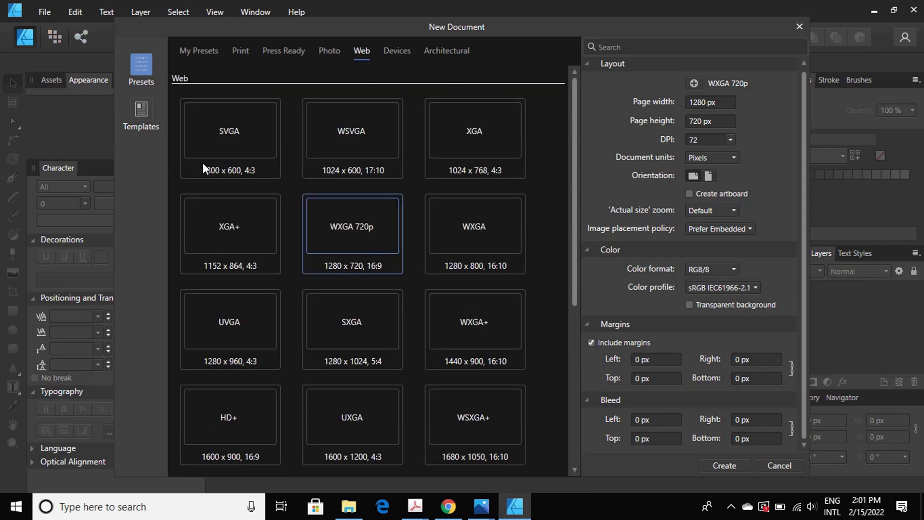
pyautogui.click(241, 55)
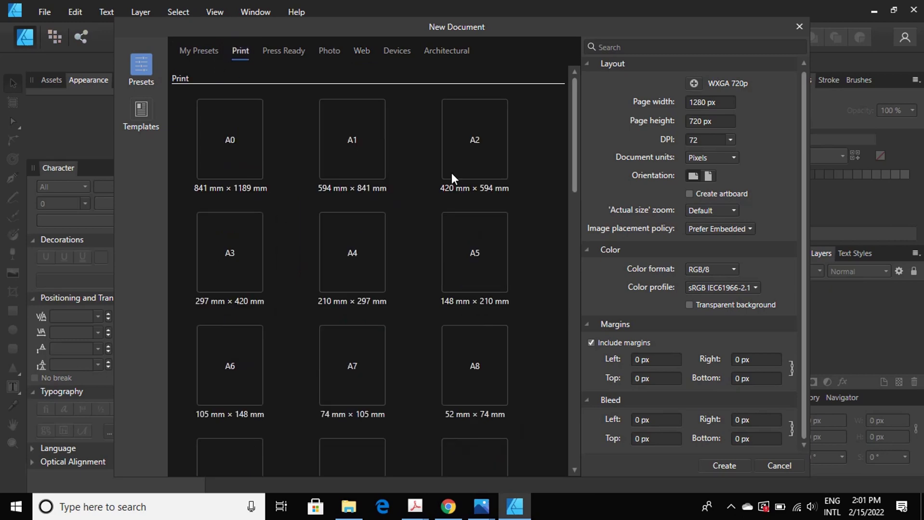
pyautogui.click(353, 266)
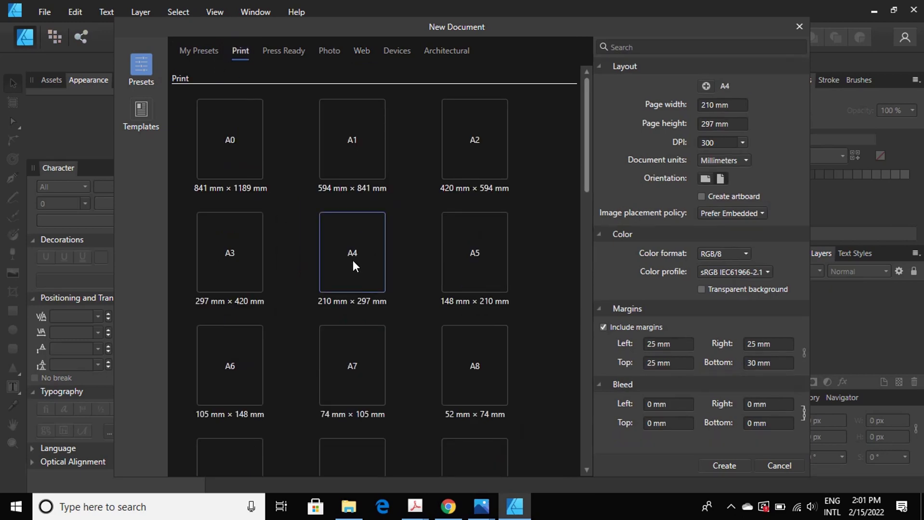
pyautogui.click(726, 465)
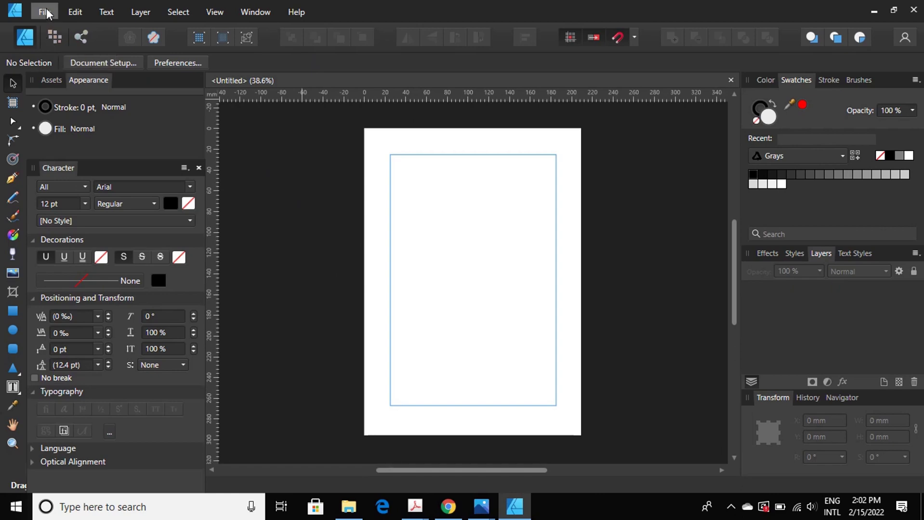
pyautogui.click(448, 515)
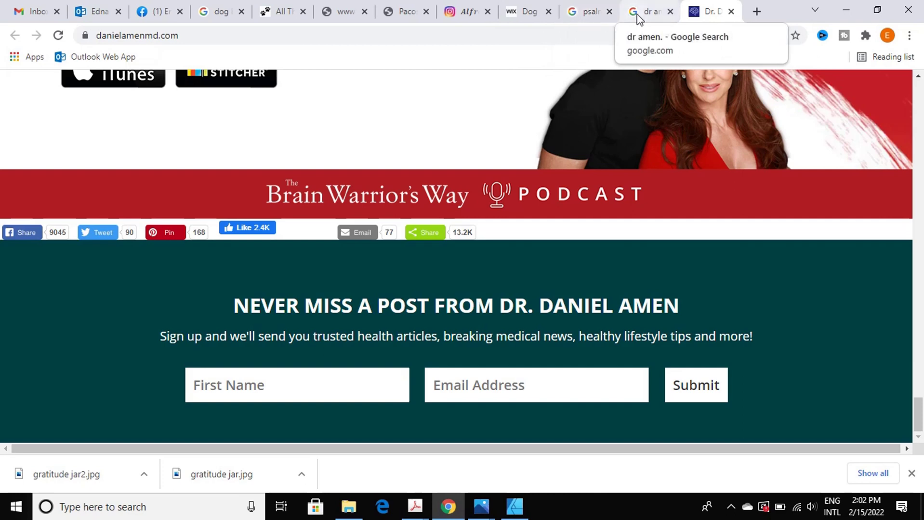
# - Search the web for 'psalm 34:7' in a new Chrome tab
pyautogui.click(758, 12)
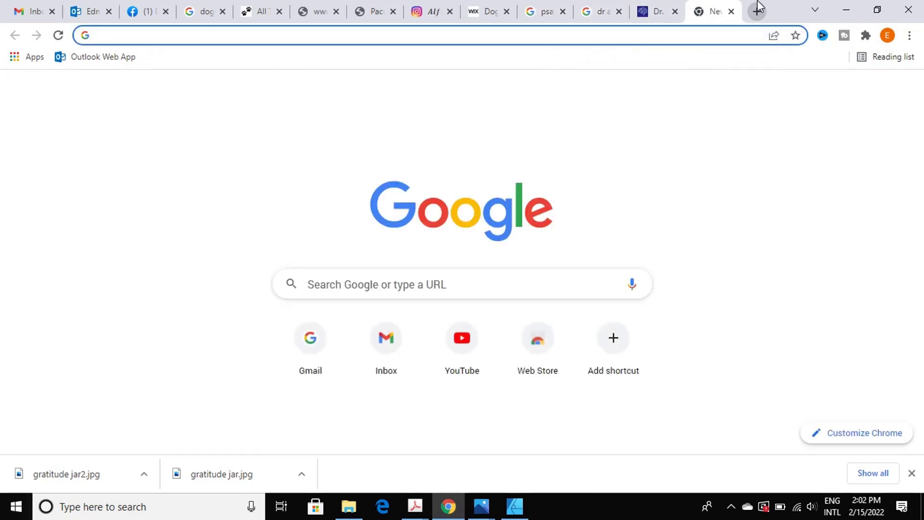
pyautogui.write('psalm 34:7')
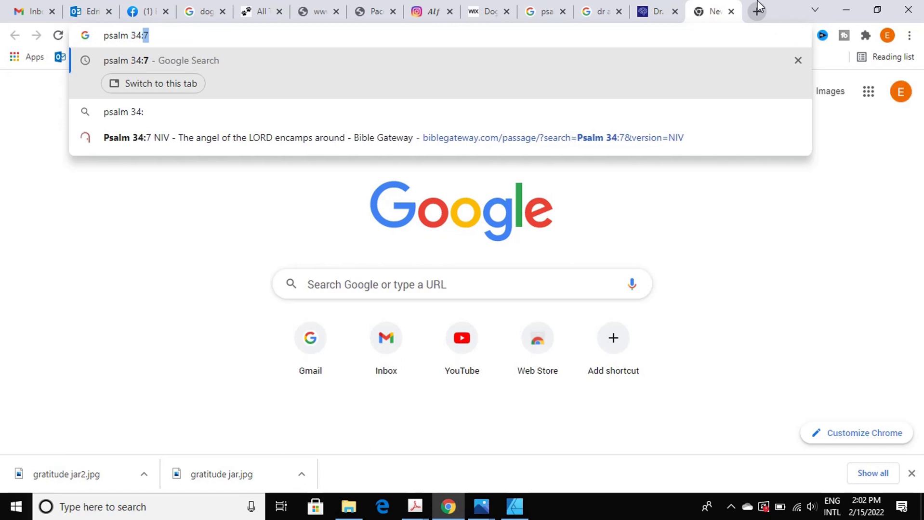
pyautogui.press('Return')
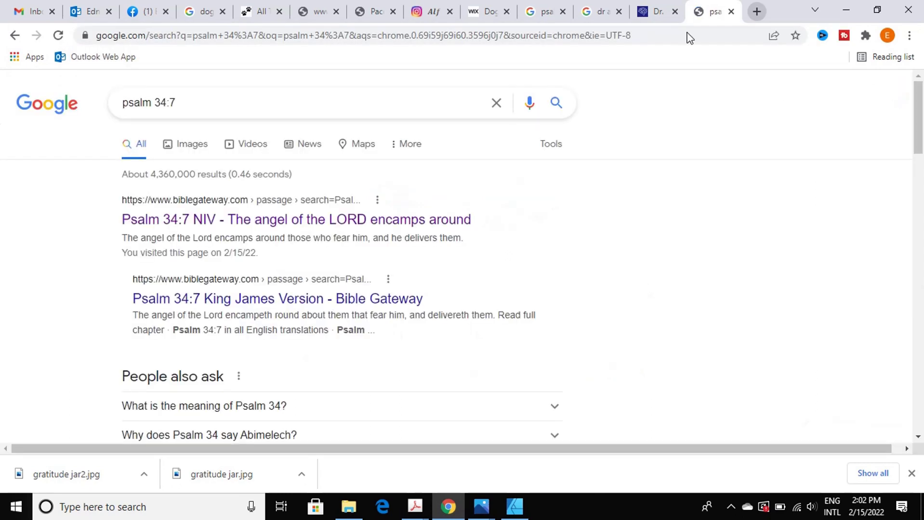
# - Open the BibleGateway NIV result in a new tab and select the Psalm 34:7 verse text
pyautogui.rightClick(419, 225)
pyautogui.click(453, 233)
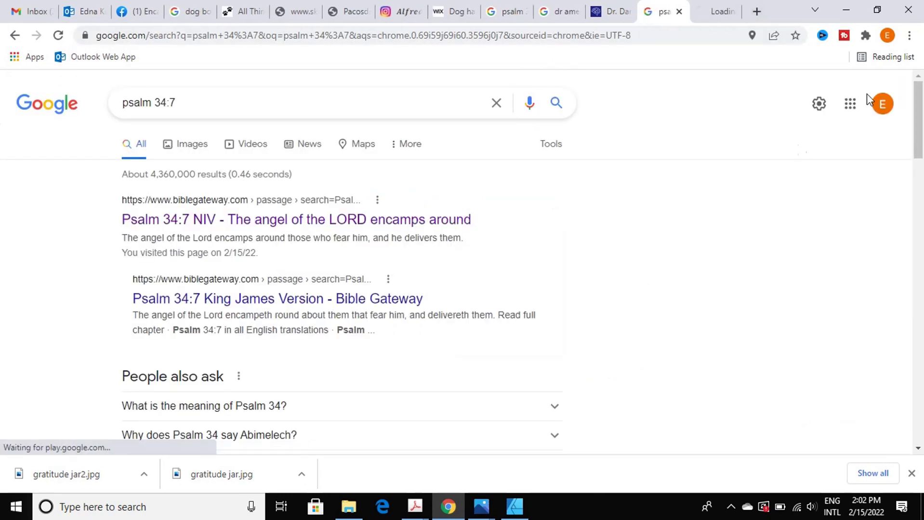
pyautogui.click(724, 16)
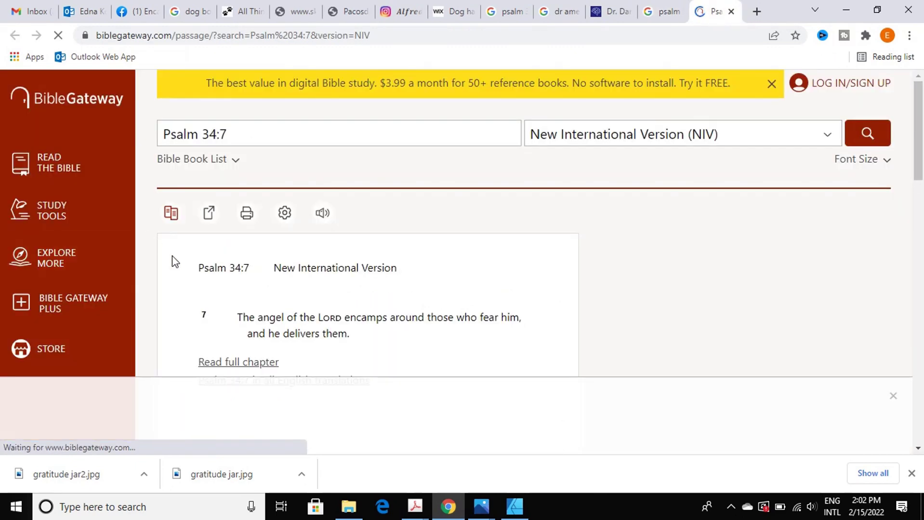
pyautogui.moveTo(239, 318); pyautogui.dragTo(363, 335)
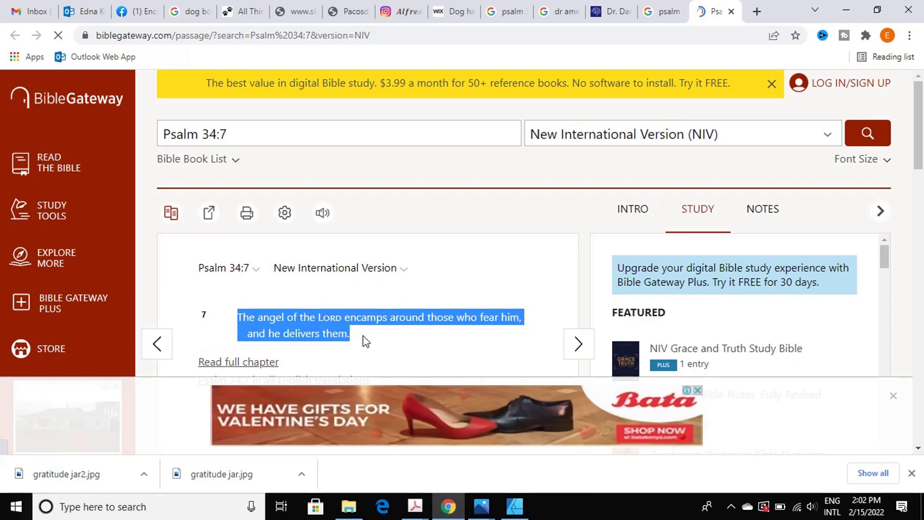
pyautogui.click(514, 506)
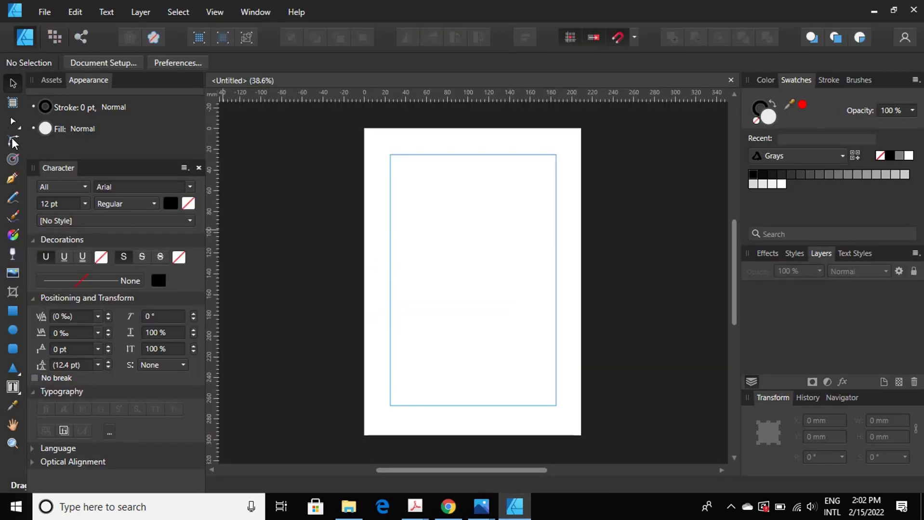
# - Paste the verse into a new text frame near the page top as one paragraph
pyautogui.click(14, 390)
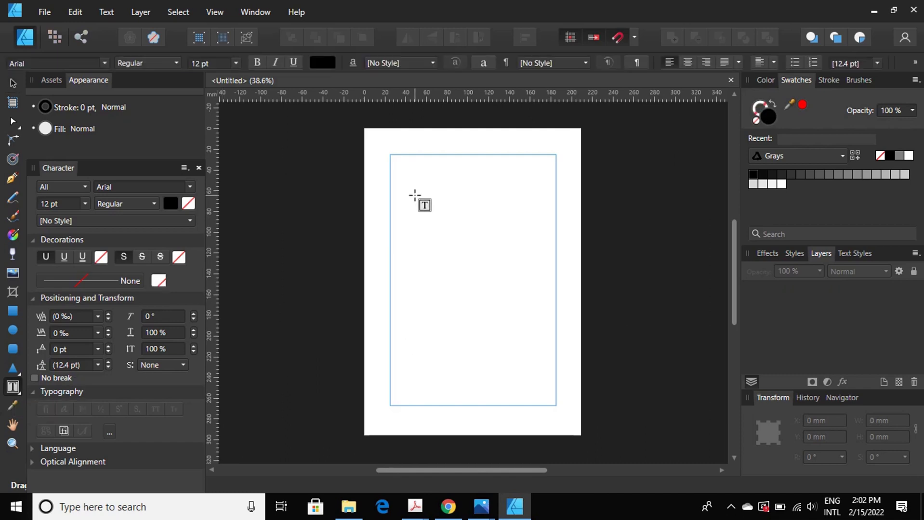
pyautogui.moveTo(414, 195); pyautogui.dragTo(495, 305)
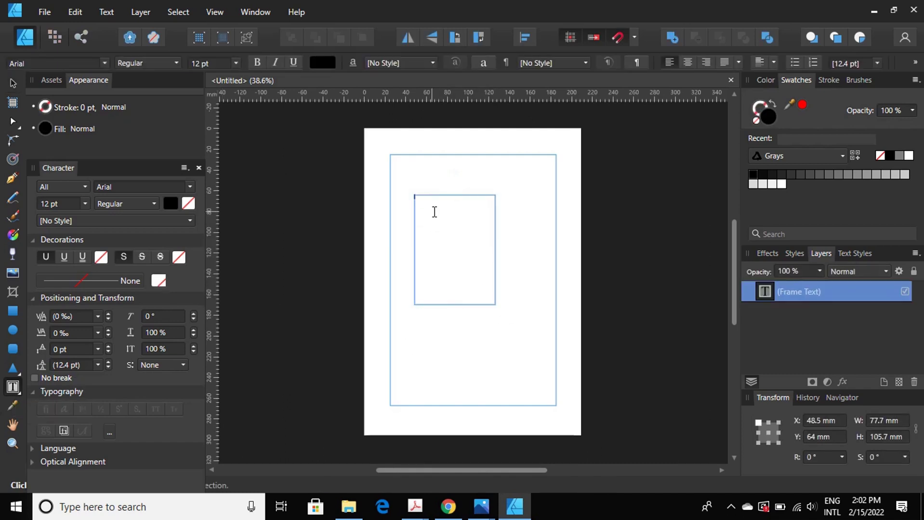
pyautogui.hotkey('ctrl', 'v')
pyautogui.click(418, 210)
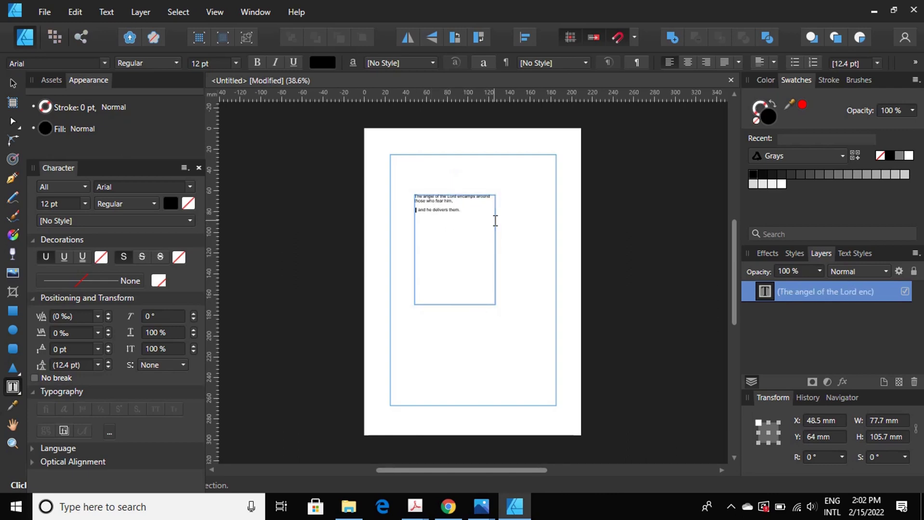
pyautogui.press('BackSpace')
pyautogui.press('BackSpace')
pyautogui.press('Escape')
# - Zoom in on the verse and delete the words 'of the Lord'
pyautogui.click(13, 443)
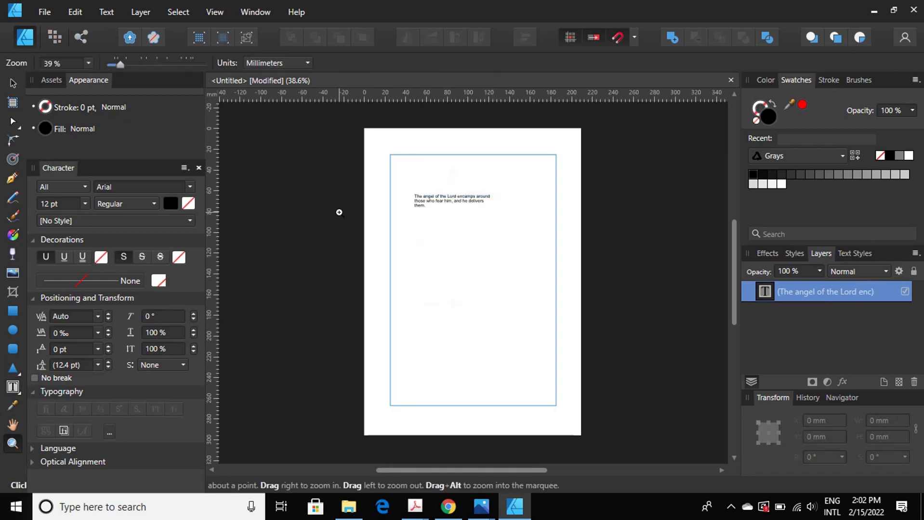
pyautogui.click(410, 219)
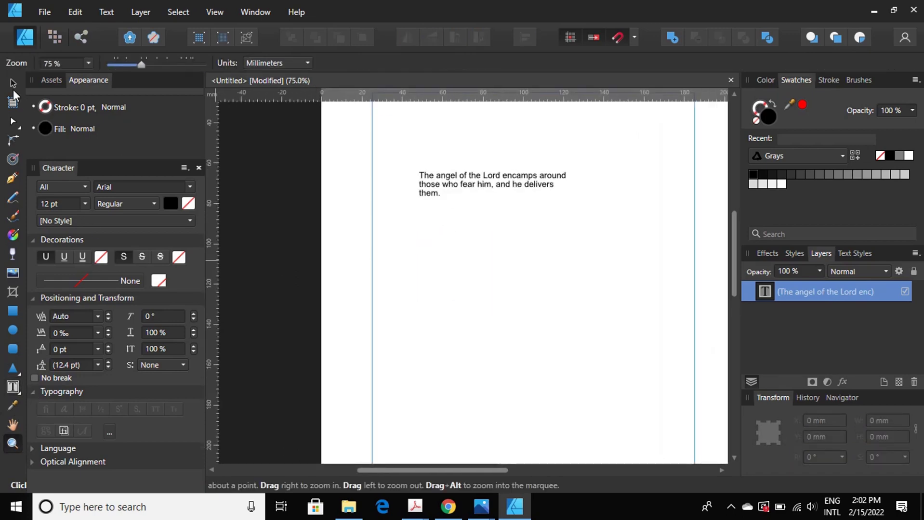
pyautogui.click(13, 83)
pyautogui.click(496, 191)
pyautogui.press('t')
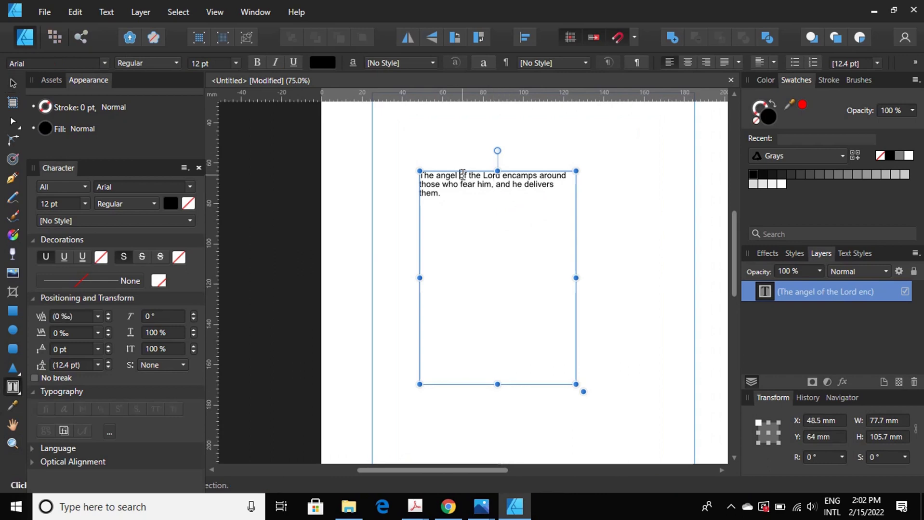
pyautogui.moveTo(459, 175); pyautogui.dragTo(501, 174)
pyautogui.hotkey('ctrl', 'c')
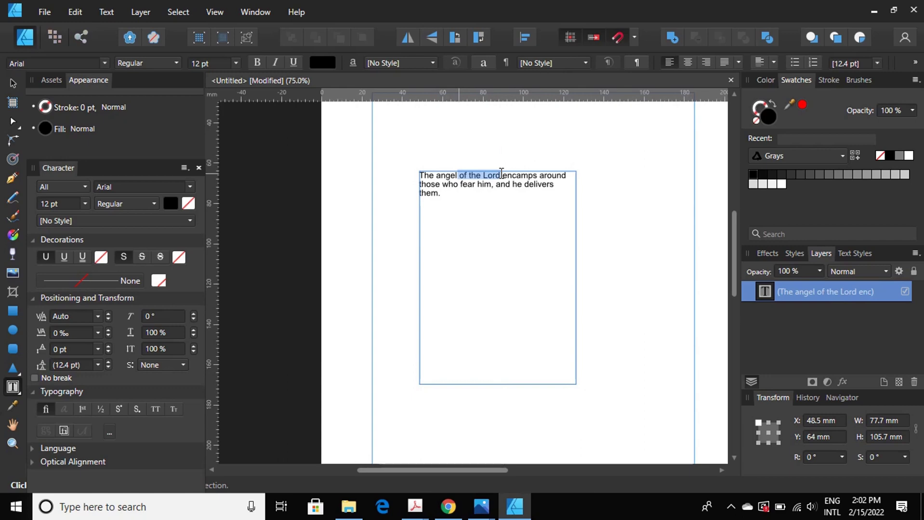
pyautogui.press('Delete')
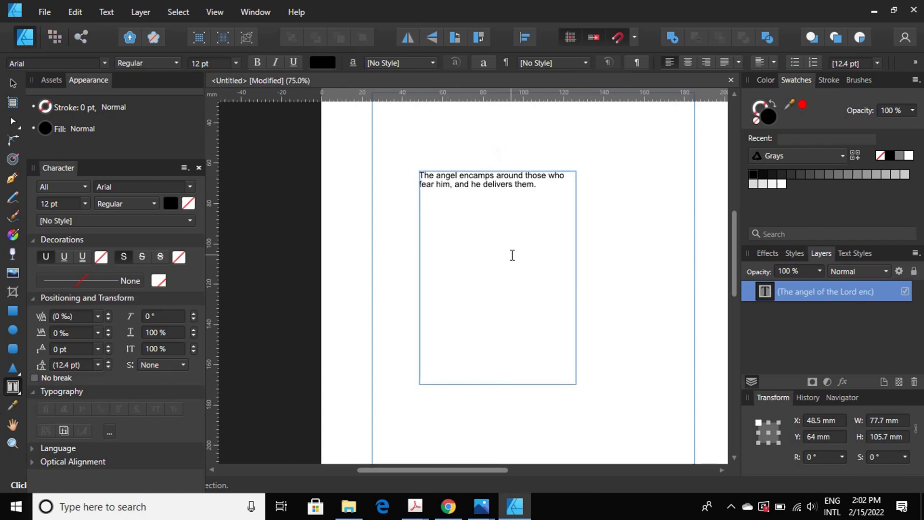
pyautogui.press('Escape')
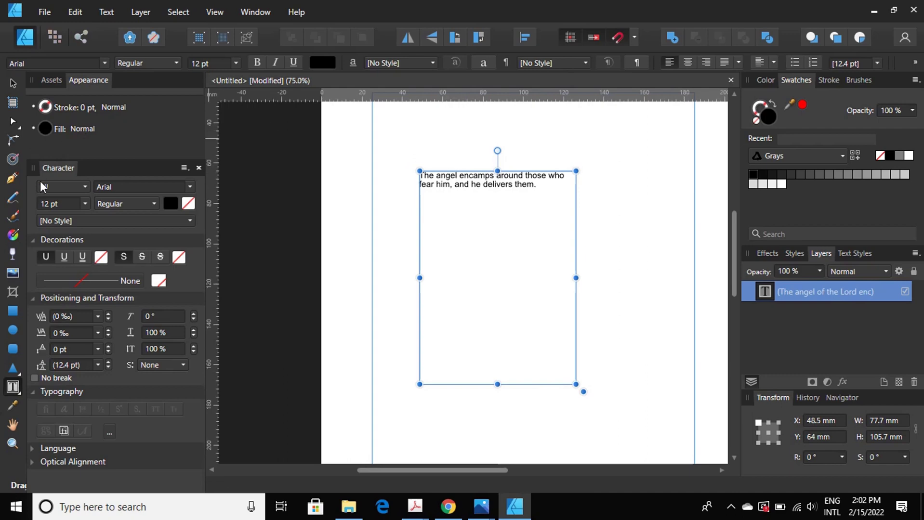
# - Put 'of the Lord' in a second frame above, and move the text from 'encamps' onward into its own frame
pyautogui.moveTo(393, 123); pyautogui.dragTo(504, 140)
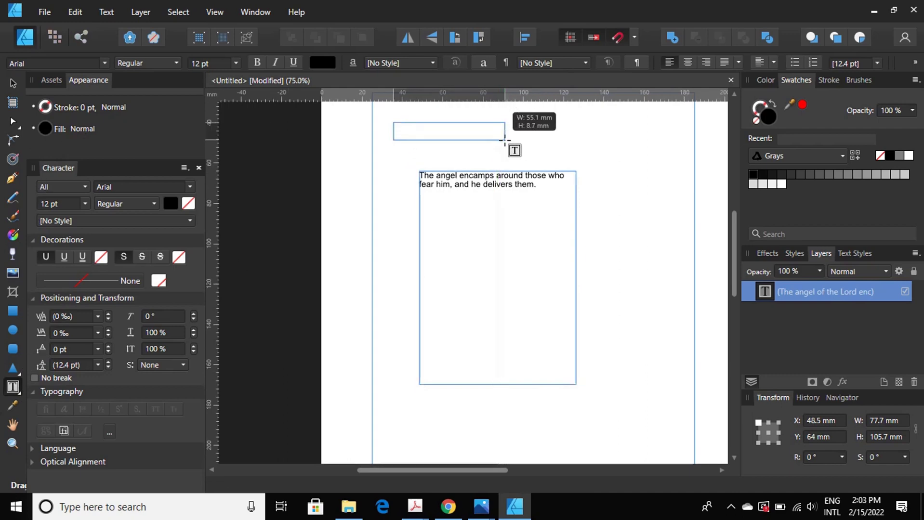
pyautogui.hotkey('ctrl', 'v')
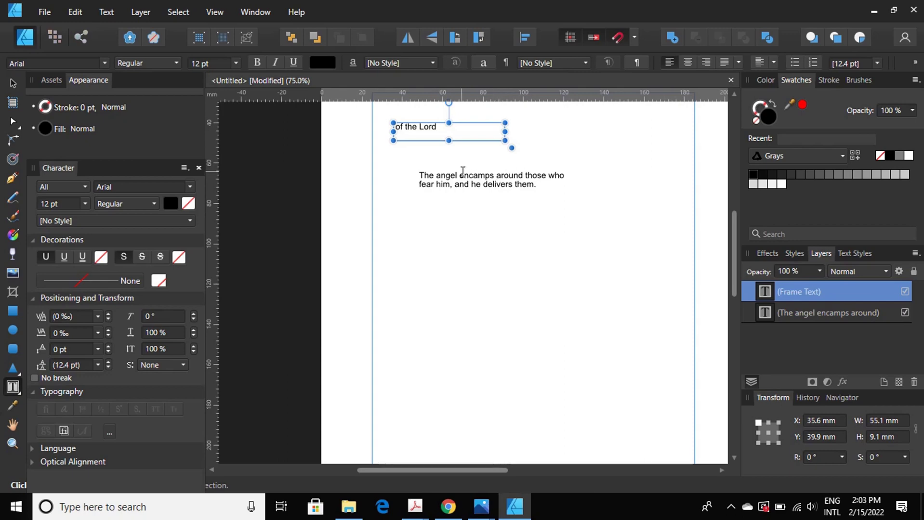
pyautogui.moveTo(460, 175)
pyautogui.mouseDown()
pyautogui.moveTo(544, 182)
pyautogui.moveTo(527, 140)
pyautogui.moveTo(654, 159)
pyautogui.mouseUp()
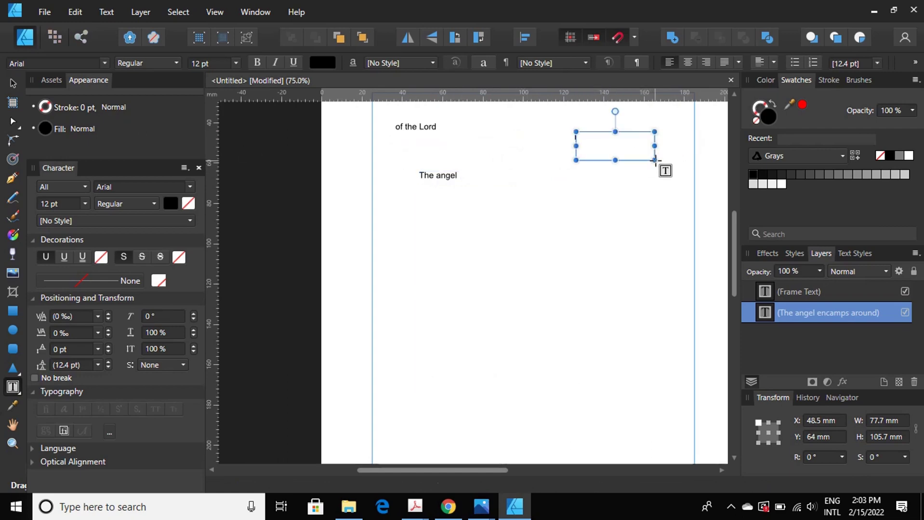
pyautogui.hotkey('ctrl', 'v')
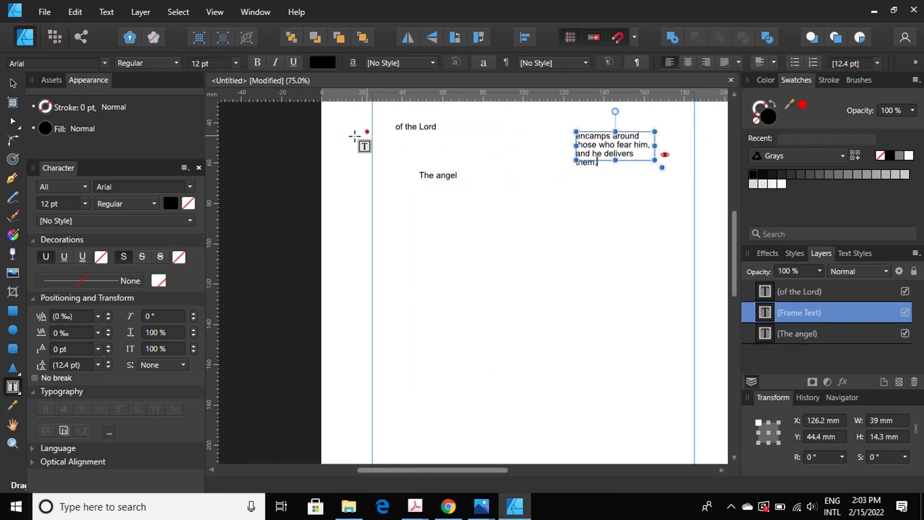
# - Make the 'encamps' frame taller and narrow The angel frame to about 46 mm
pyautogui.click(13, 83)
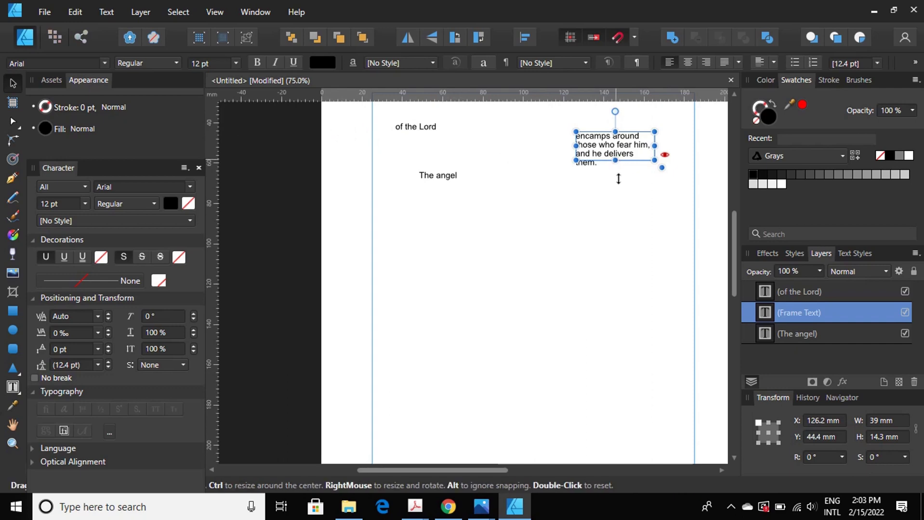
pyautogui.moveTo(618, 179); pyautogui.dragTo(617, 247)
pyautogui.click(448, 179)
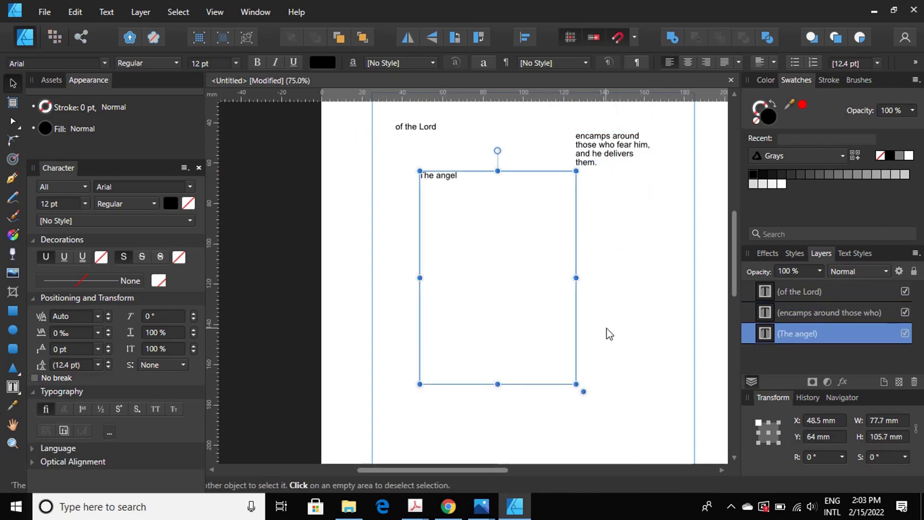
pyautogui.moveTo(576, 278); pyautogui.dragTo(512, 278)
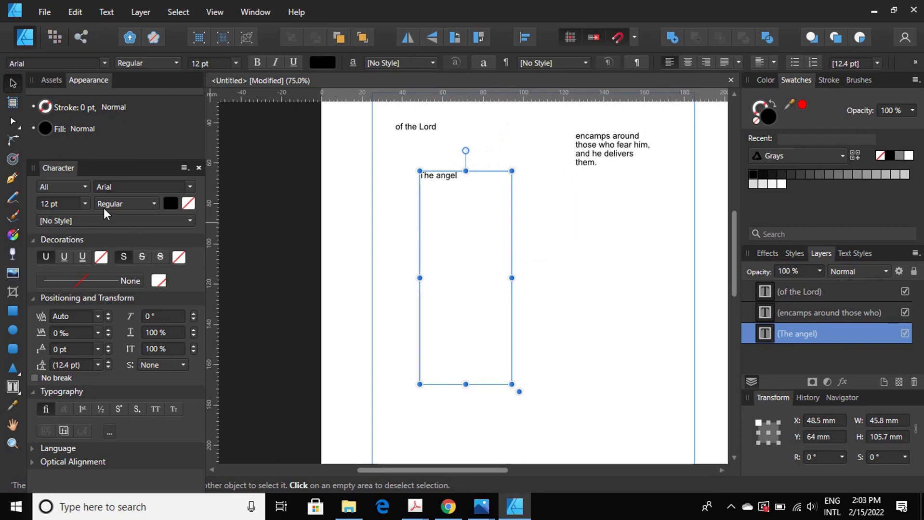
# - Set The angel to 36 pt and widen its frame so it fits one line
pyautogui.click(86, 204)
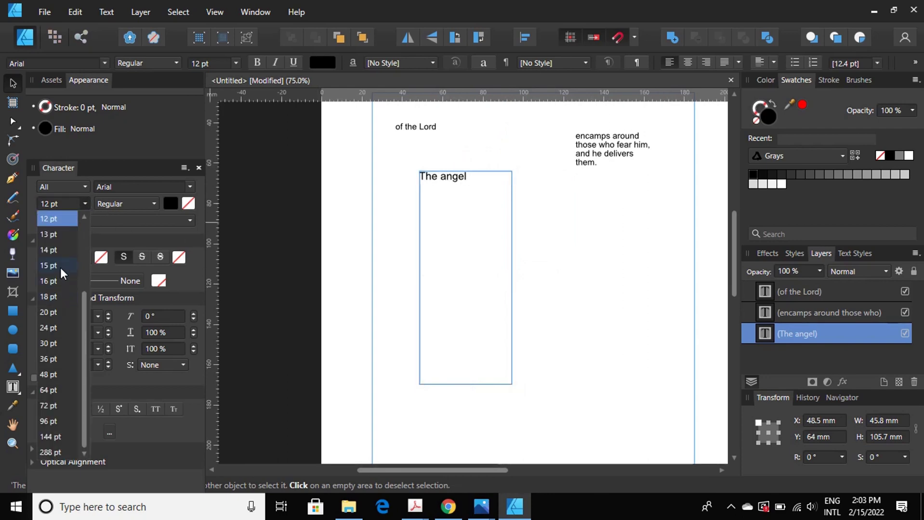
pyautogui.click(55, 295)
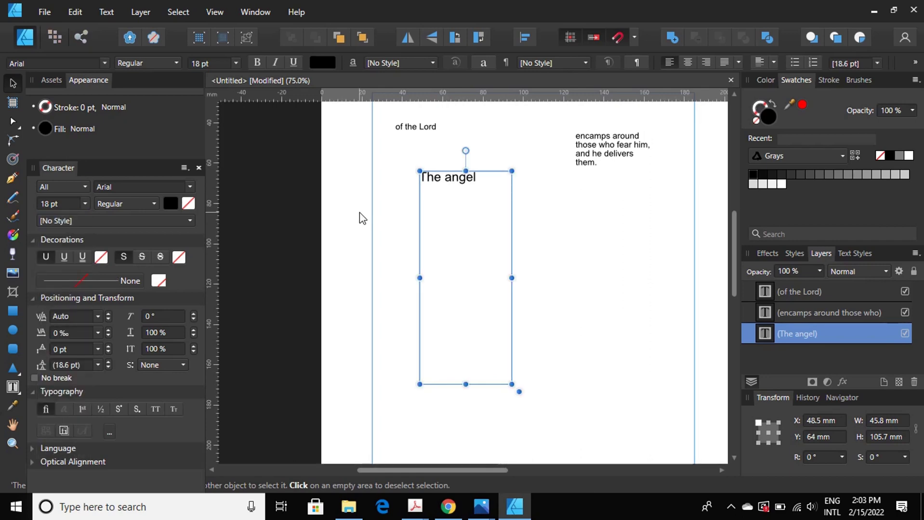
pyautogui.click(85, 204)
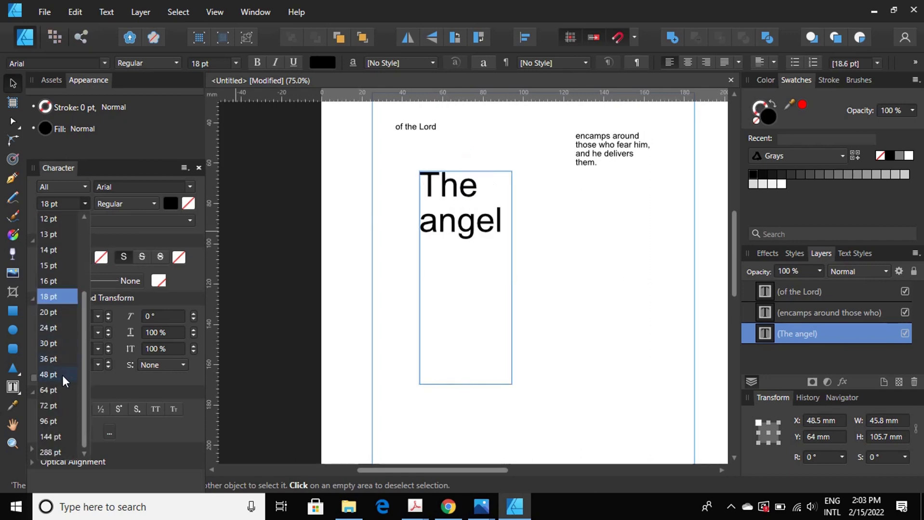
pyautogui.click(59, 355)
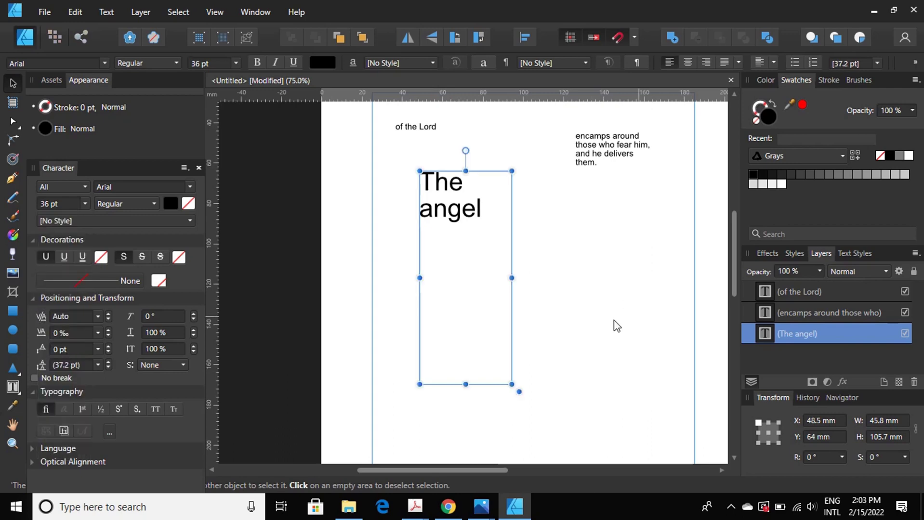
pyautogui.moveTo(511, 278); pyautogui.dragTo(585, 281)
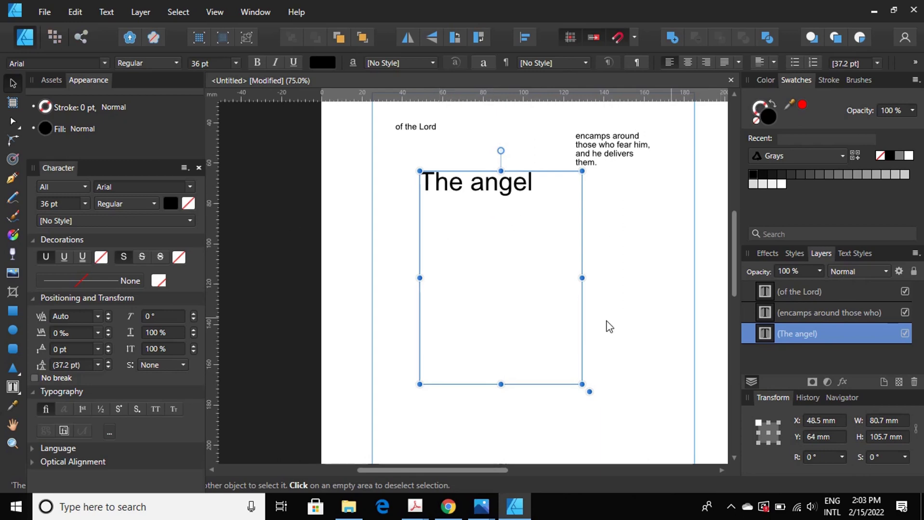
# - Centre The angel frame horizontally on the page
pyautogui.click(530, 38)
pyautogui.click(551, 80)
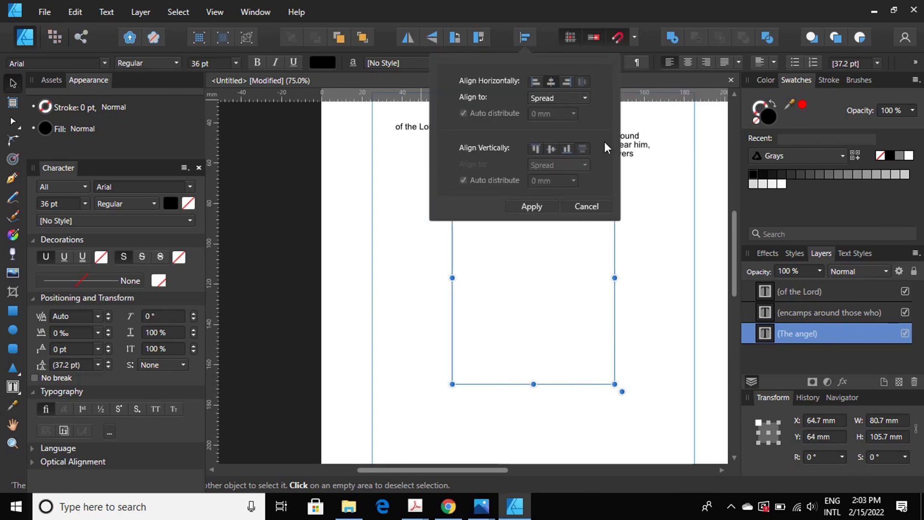
pyautogui.click(598, 188)
pyautogui.click(530, 187)
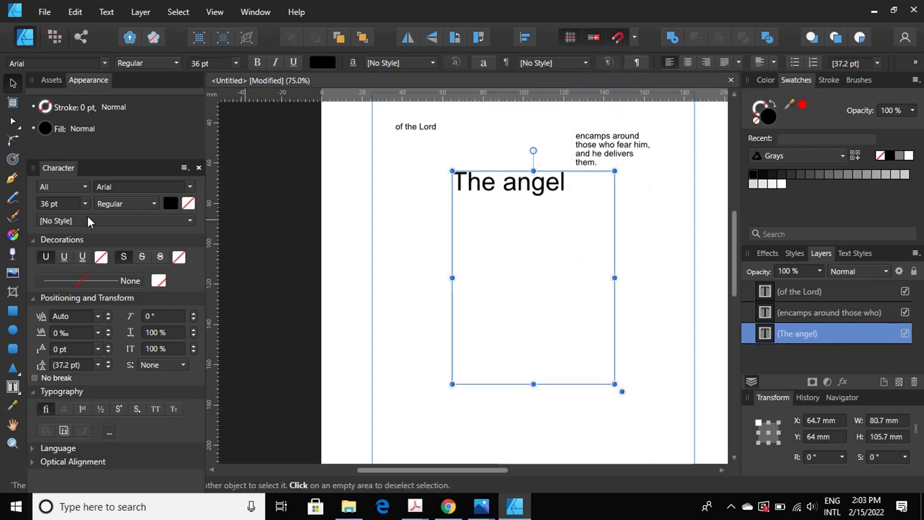
# - Browse font families and filter them by 'old', previewing Baskerville Old Face on The angel
pyautogui.click(190, 186)
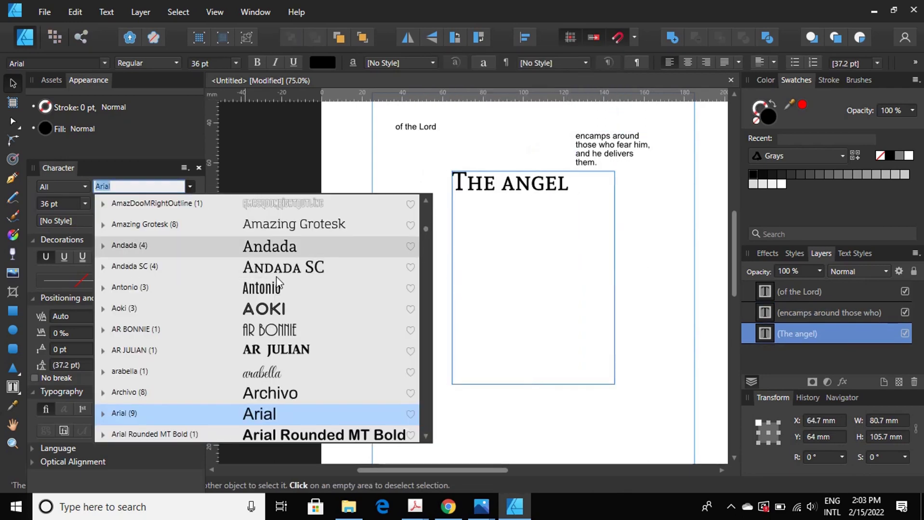
pyautogui.scroll(-1, 325, 313)
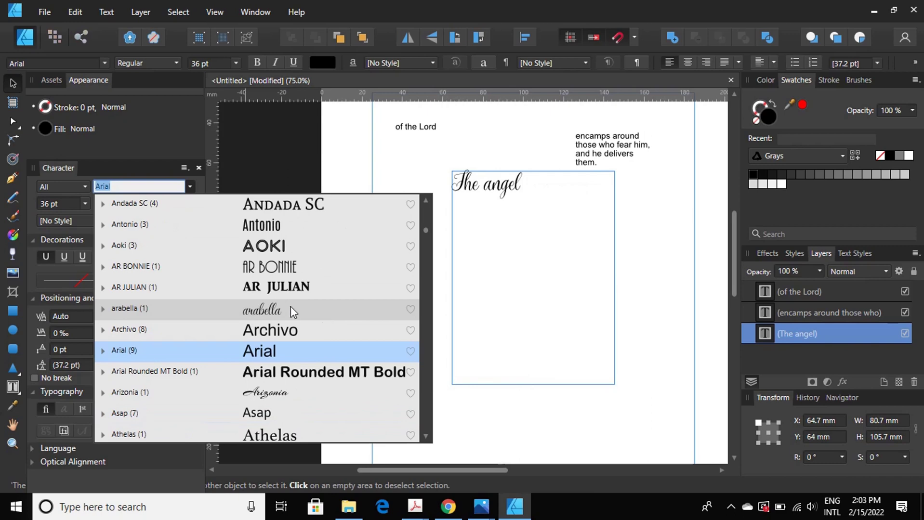
pyautogui.scroll(-2, 287, 310)
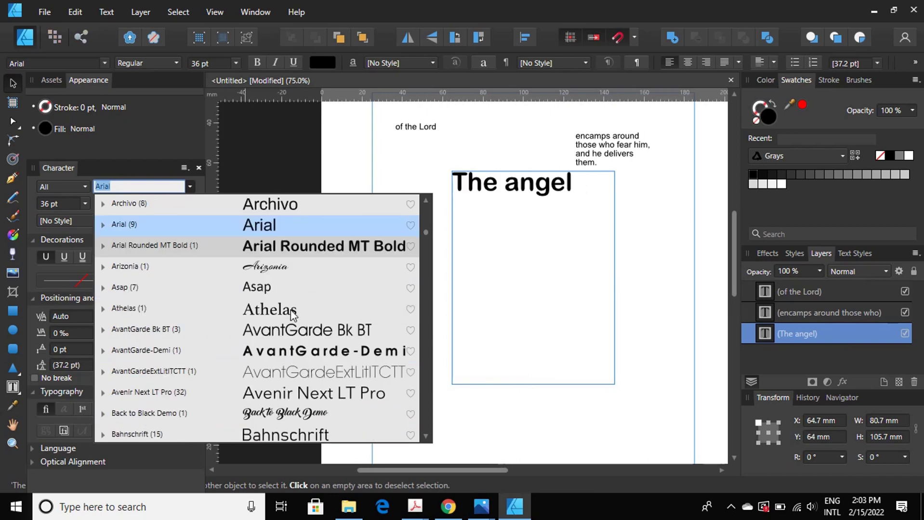
pyautogui.scroll(-2, 298, 268)
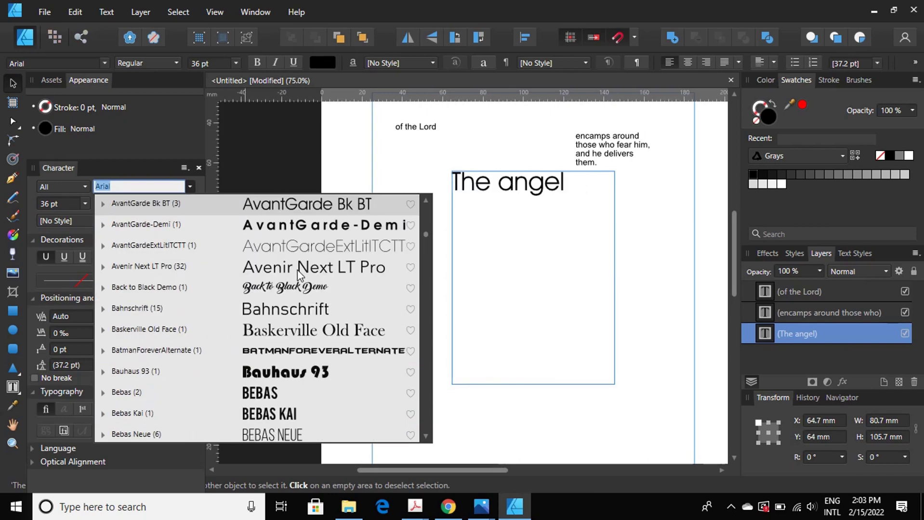
pyautogui.scroll(-3, 298, 282)
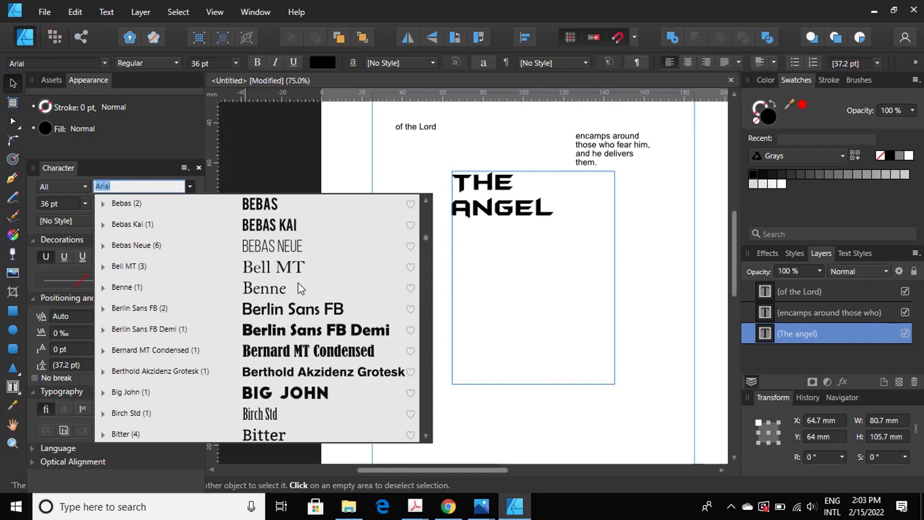
pyautogui.scroll(-2, 299, 284)
pyautogui.scroll(-1, 301, 288)
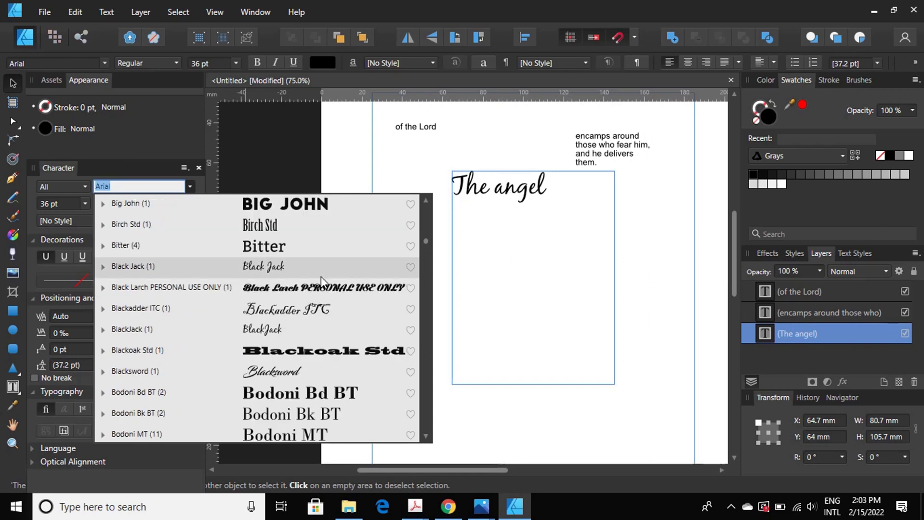
pyautogui.write('o')
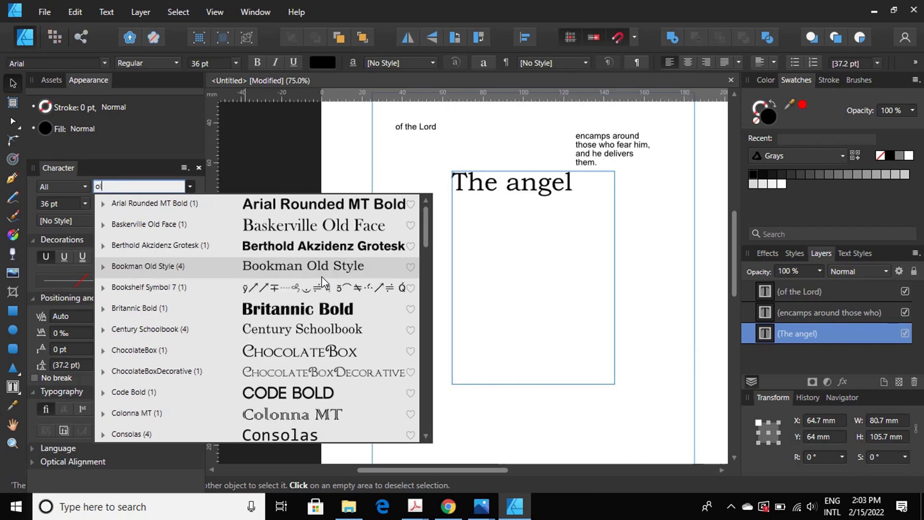
pyautogui.write('ld')
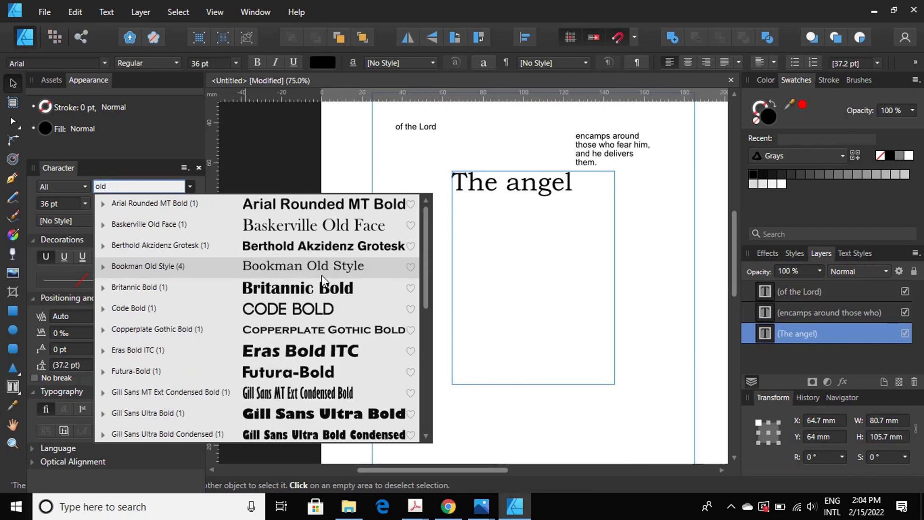
pyautogui.scroll(-2, 253, 331)
pyautogui.scroll(-2, 272, 332)
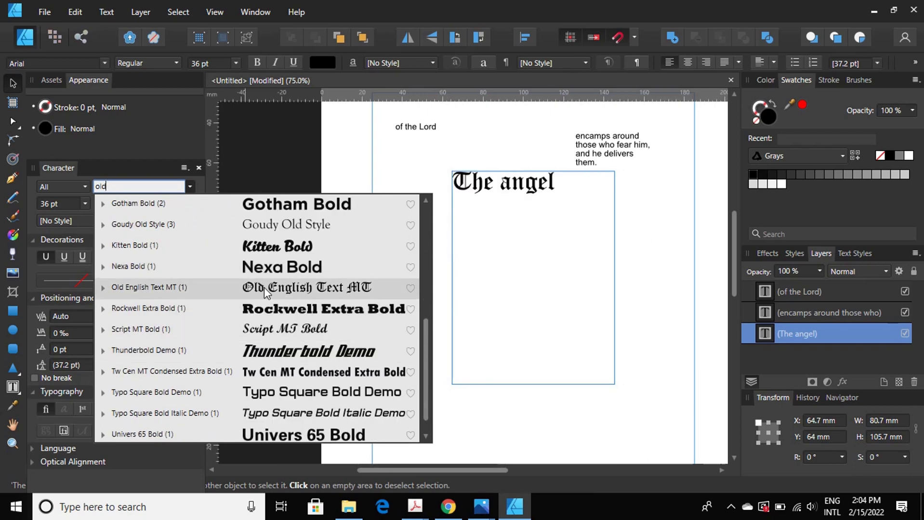
pyautogui.scroll(-1, 289, 309)
pyautogui.scroll(6, 302, 341)
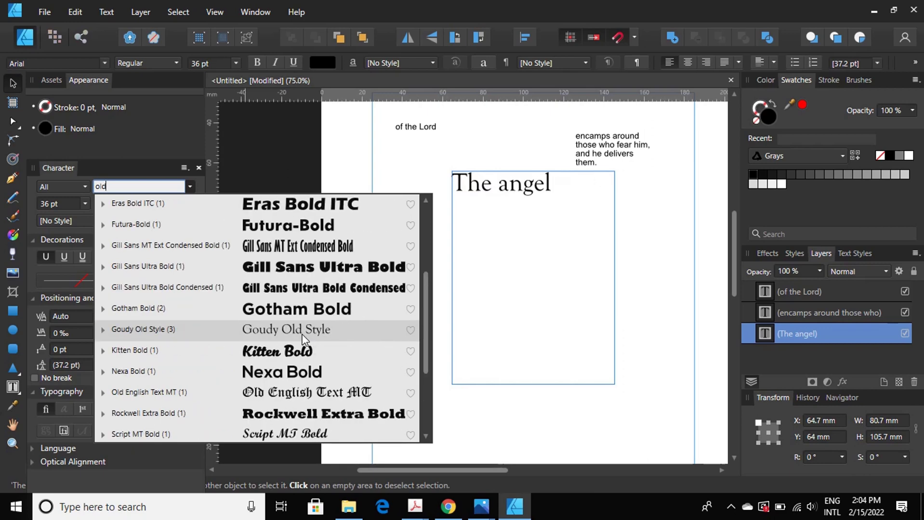
pyautogui.scroll(3, 303, 339)
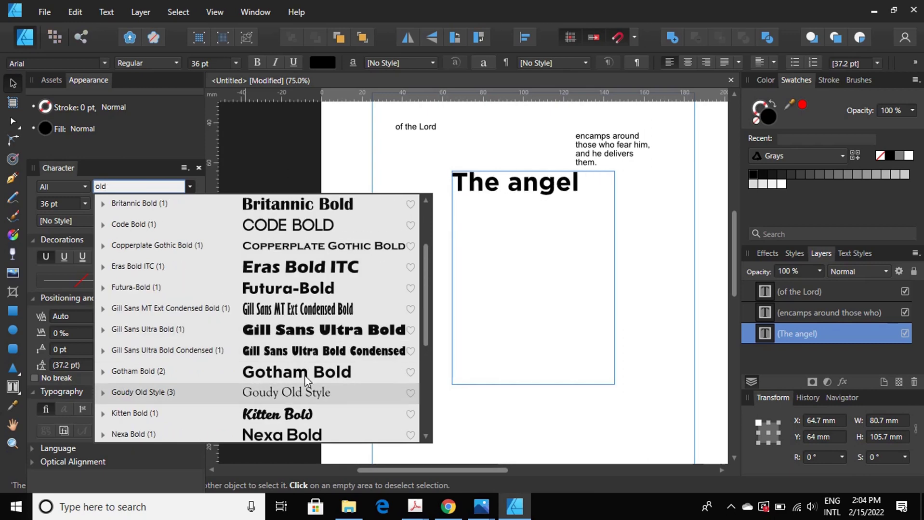
pyautogui.scroll(4, 303, 346)
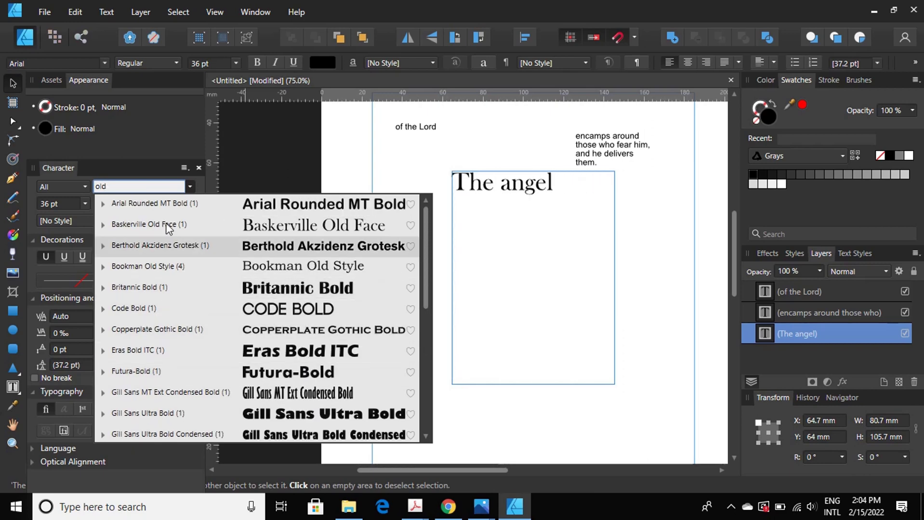
# - Clear the font filter, browse the full font list, and apply Pacific Again to The angel
pyautogui.press('BackSpace')
pyautogui.press('BackSpace')
pyautogui.press('BackSpace')
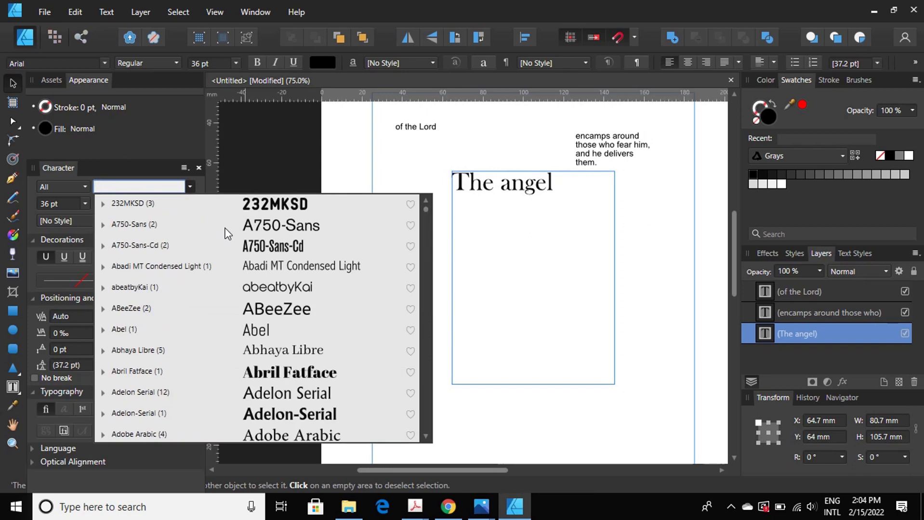
pyautogui.scroll(-1, 356, 361)
pyautogui.scroll(-2, 352, 361)
pyautogui.scroll(-3, 349, 359)
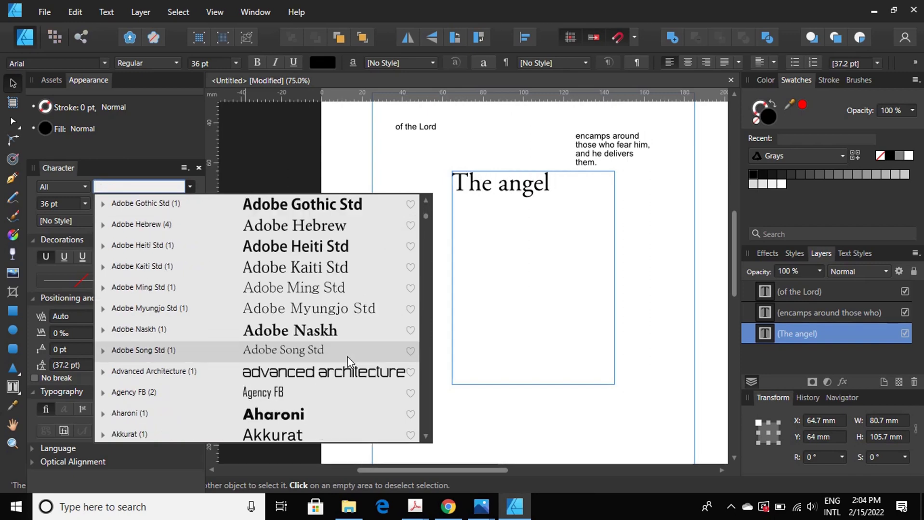
pyautogui.scroll(-2, 347, 354)
pyautogui.scroll(-3, 346, 357)
pyautogui.scroll(-2, 347, 356)
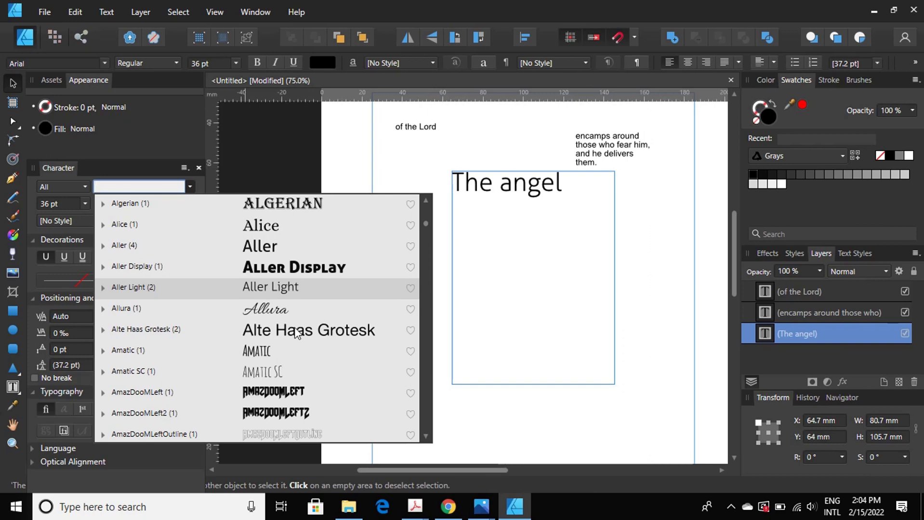
pyautogui.scroll(-3, 303, 335)
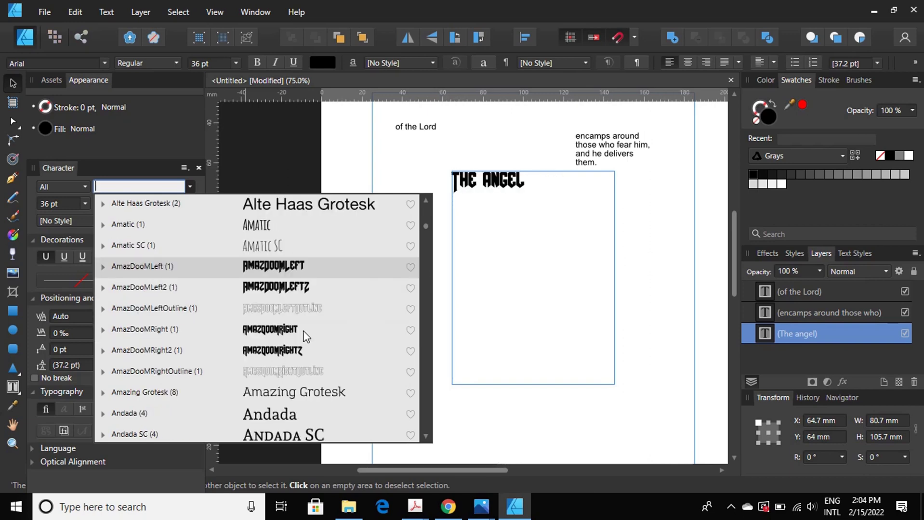
pyautogui.scroll(-2, 303, 336)
pyautogui.scroll(-2, 304, 335)
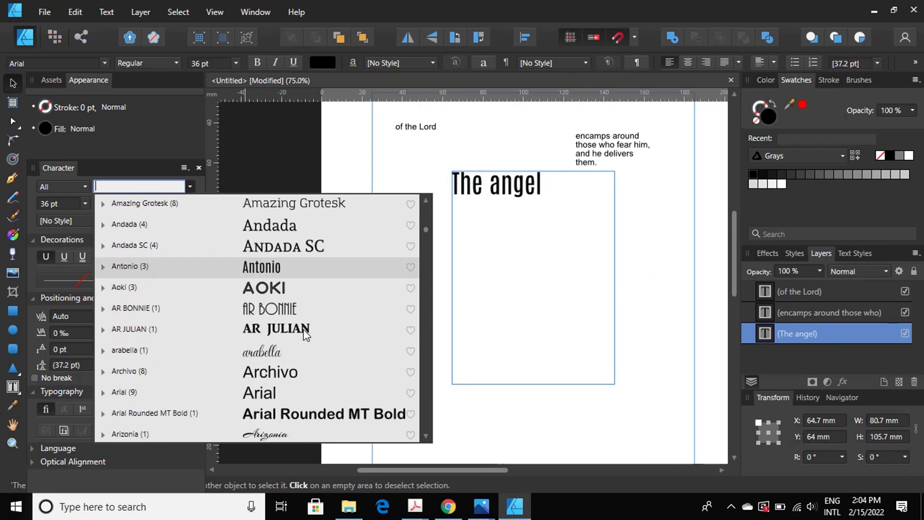
pyautogui.scroll(-2, 304, 336)
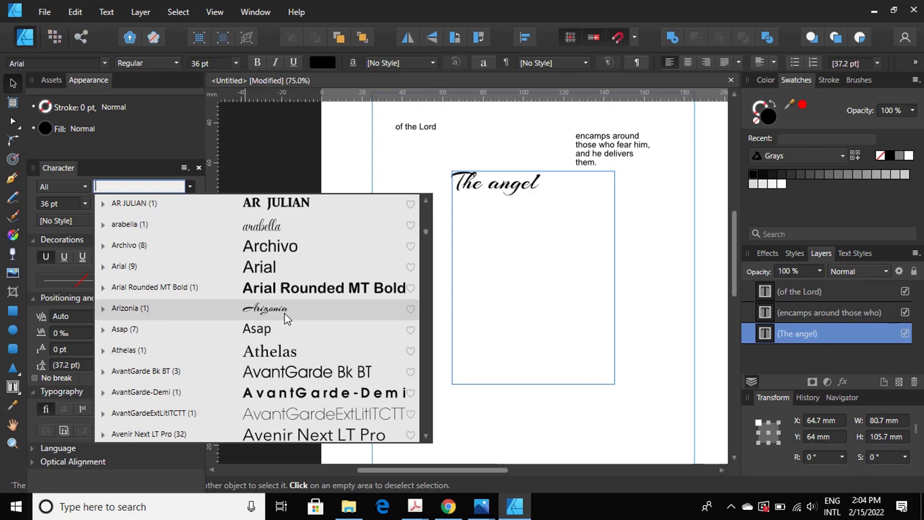
pyautogui.scroll(-3, 284, 314)
pyautogui.scroll(-1, 307, 277)
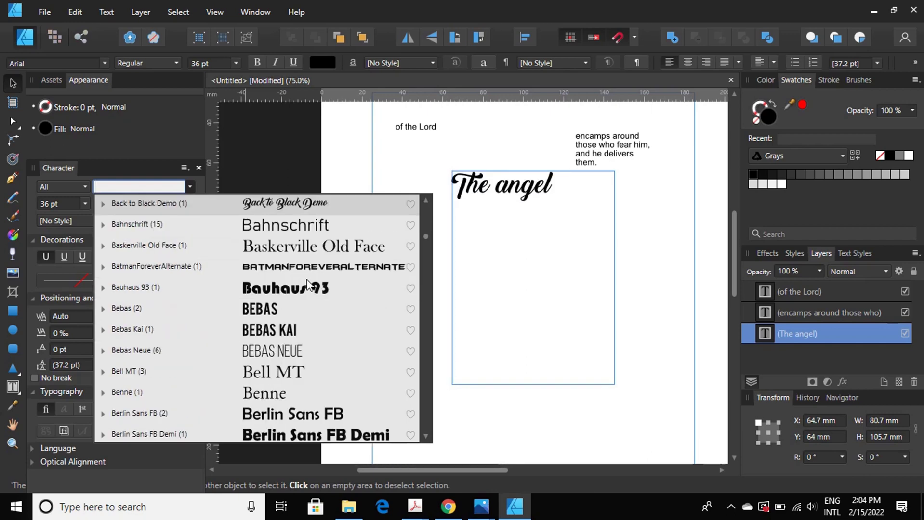
pyautogui.scroll(-2, 307, 280)
pyautogui.scroll(-2, 307, 289)
pyautogui.scroll(-1, 308, 295)
pyautogui.scroll(-3, 306, 294)
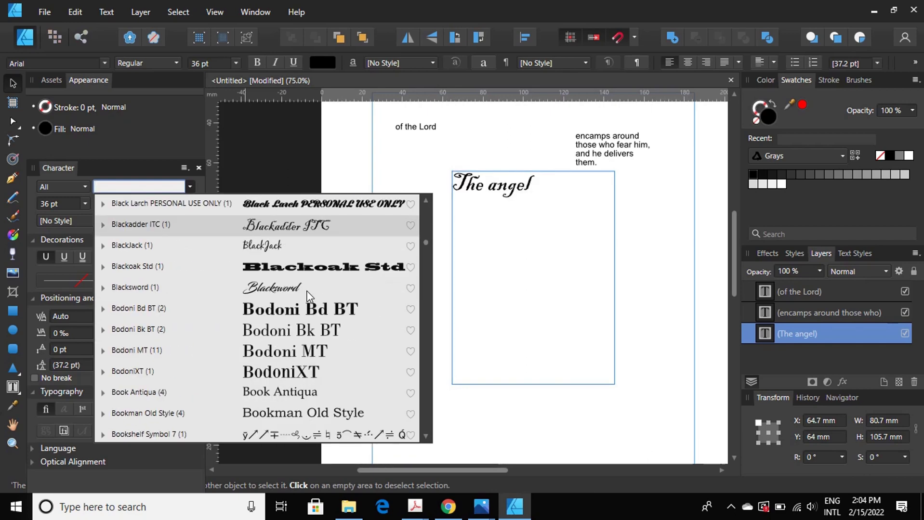
pyautogui.scroll(-3, 307, 294)
pyautogui.scroll(-2, 307, 294)
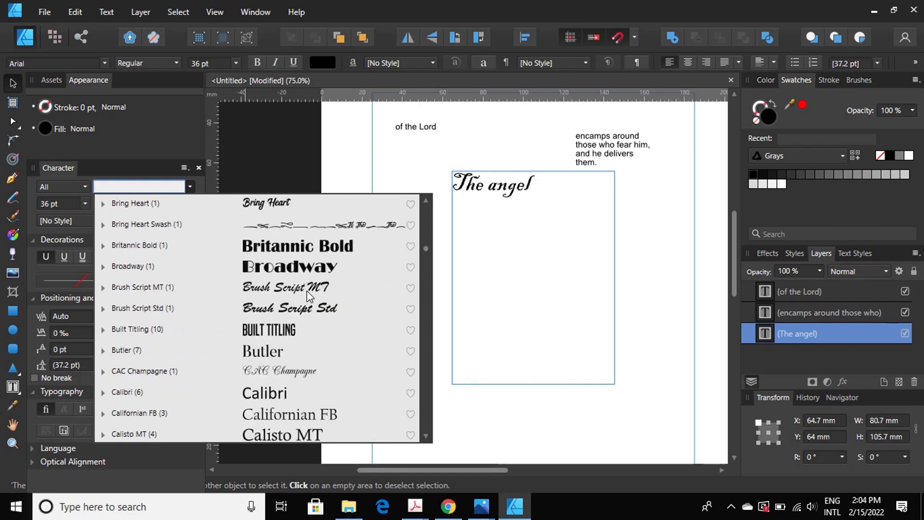
pyautogui.scroll(-3, 309, 295)
pyautogui.scroll(-2, 308, 295)
pyautogui.scroll(-4, 309, 295)
pyautogui.scroll(-3, 308, 295)
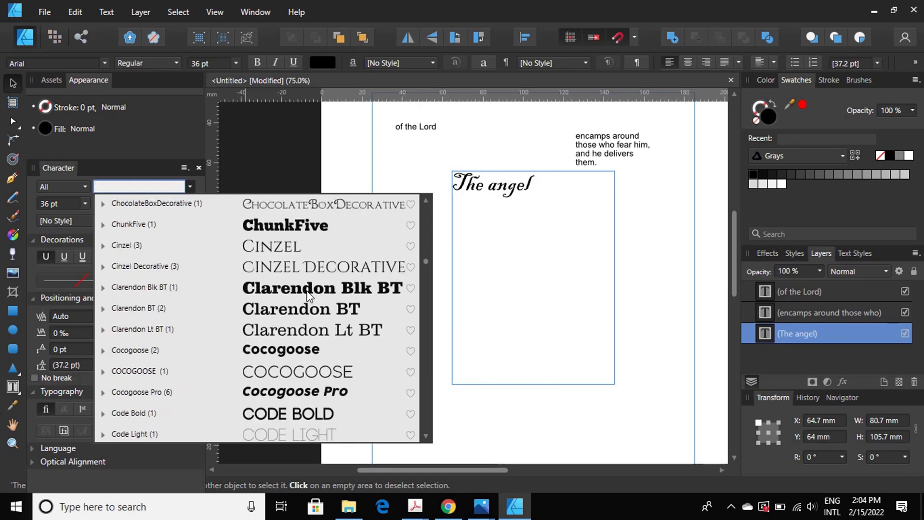
pyautogui.scroll(-3, 308, 292)
pyautogui.scroll(-3, 308, 292)
pyautogui.scroll(-2, 308, 291)
pyautogui.scroll(-3, 310, 292)
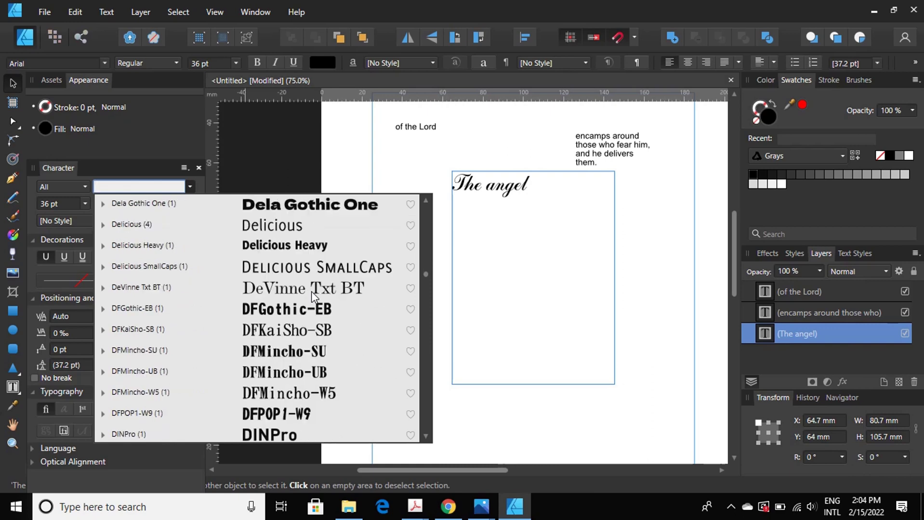
pyautogui.scroll(-3, 311, 292)
pyautogui.scroll(-3, 311, 295)
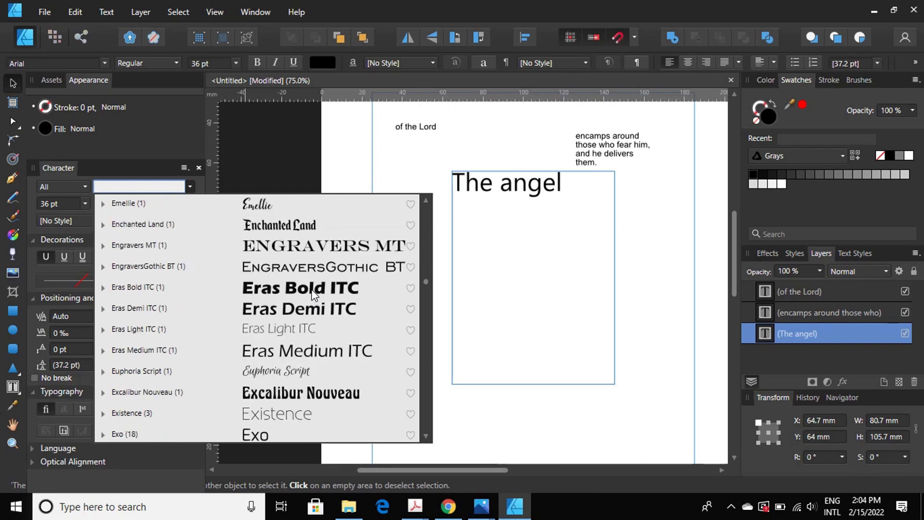
pyautogui.scroll(-3, 311, 295)
pyautogui.scroll(-4, 312, 292)
pyautogui.scroll(-1, 312, 293)
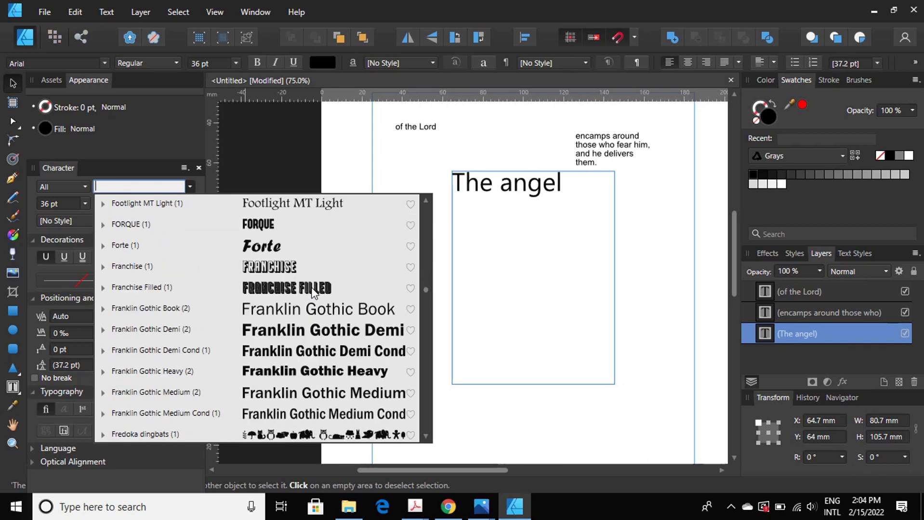
pyautogui.scroll(-3, 311, 292)
pyautogui.scroll(-2, 311, 288)
pyautogui.scroll(-1, 311, 287)
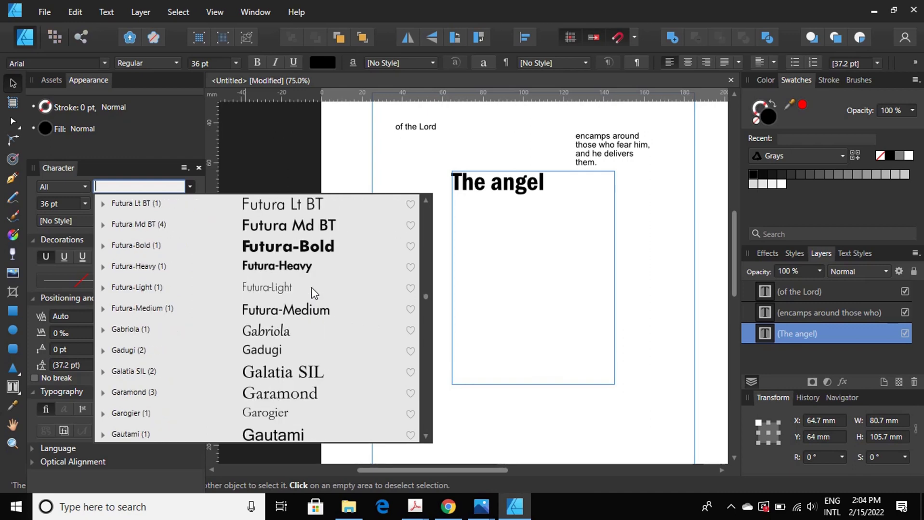
pyautogui.scroll(-4, 311, 287)
pyautogui.scroll(-1, 311, 287)
pyautogui.scroll(-2, 311, 287)
pyautogui.scroll(-2, 312, 287)
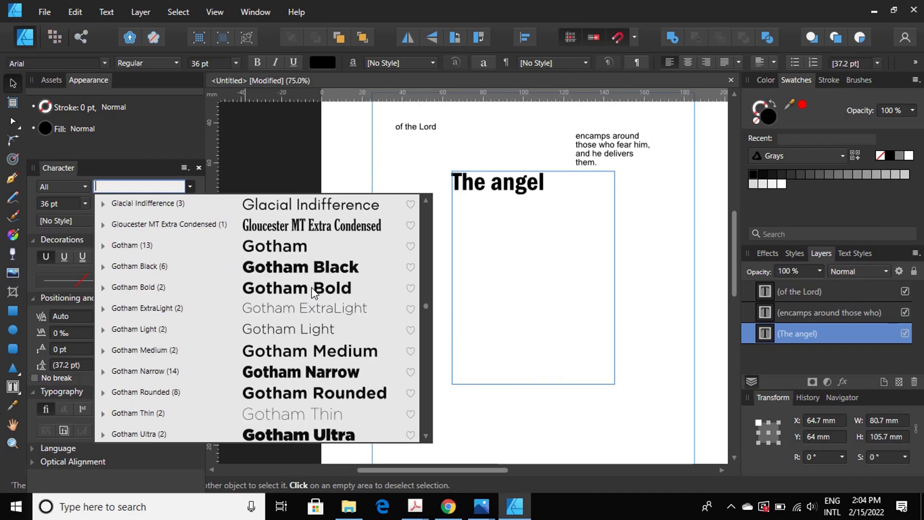
pyautogui.scroll(-2, 312, 287)
pyautogui.scroll(-3, 311, 287)
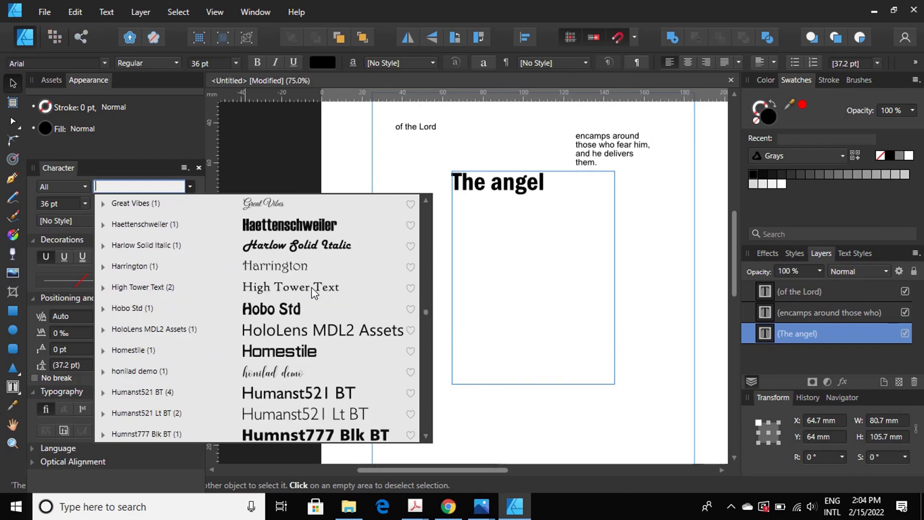
pyautogui.scroll(-3, 334, 320)
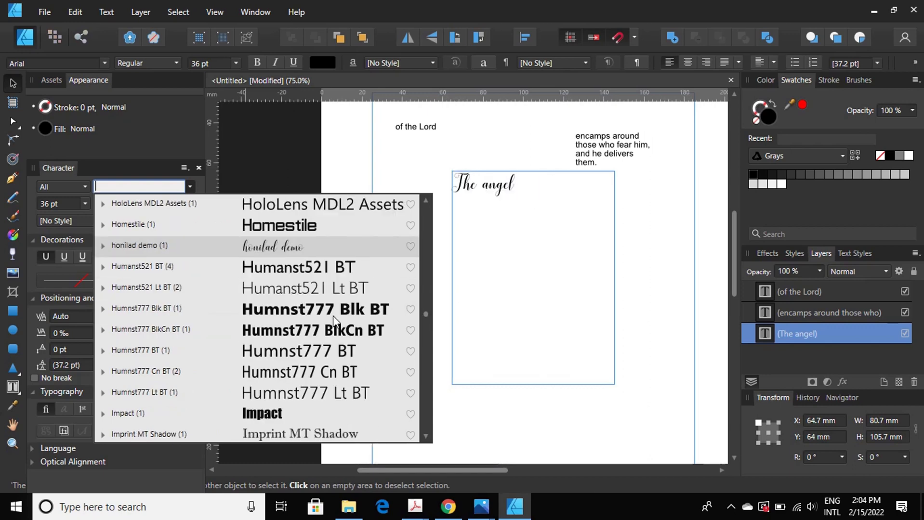
pyautogui.scroll(-2, 333, 319)
pyautogui.scroll(-2, 333, 319)
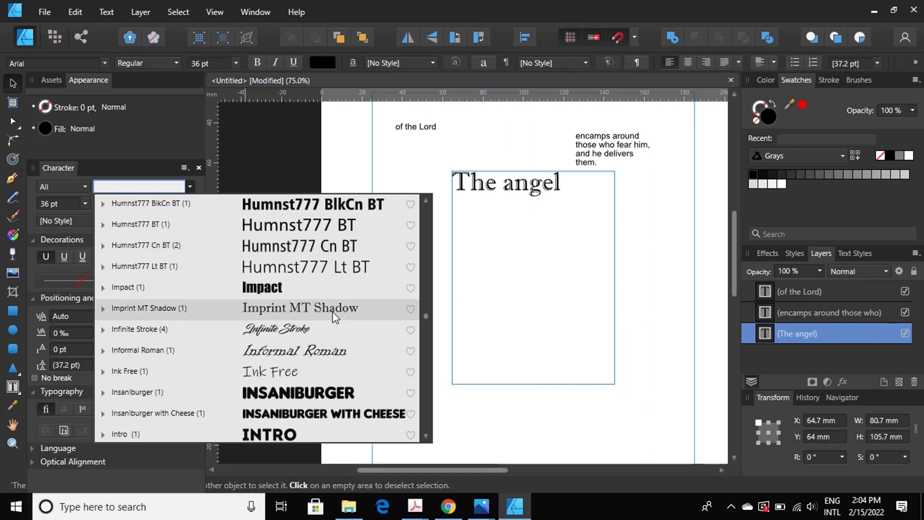
pyautogui.scroll(-3, 331, 312)
pyautogui.scroll(-1, 332, 312)
pyautogui.scroll(-1, 331, 311)
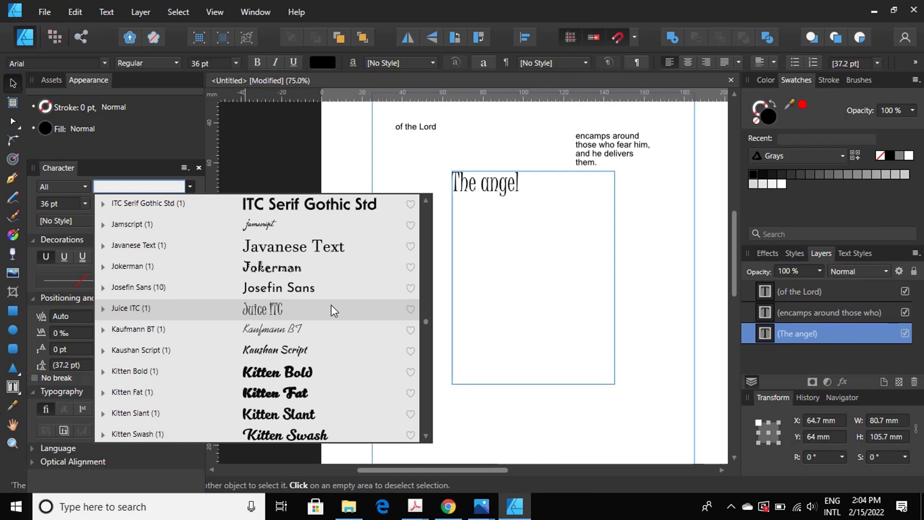
pyautogui.scroll(-3, 330, 304)
pyautogui.scroll(-2, 330, 305)
pyautogui.scroll(-2, 330, 304)
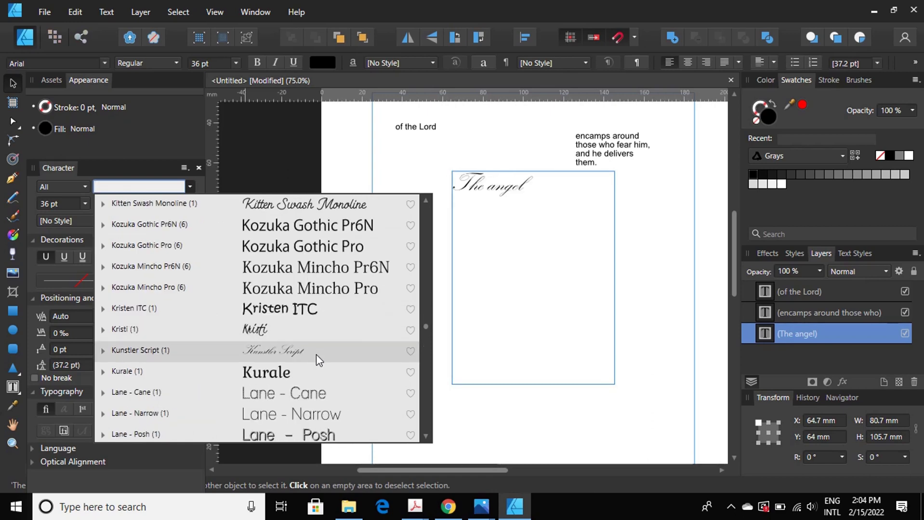
pyautogui.scroll(-3, 328, 332)
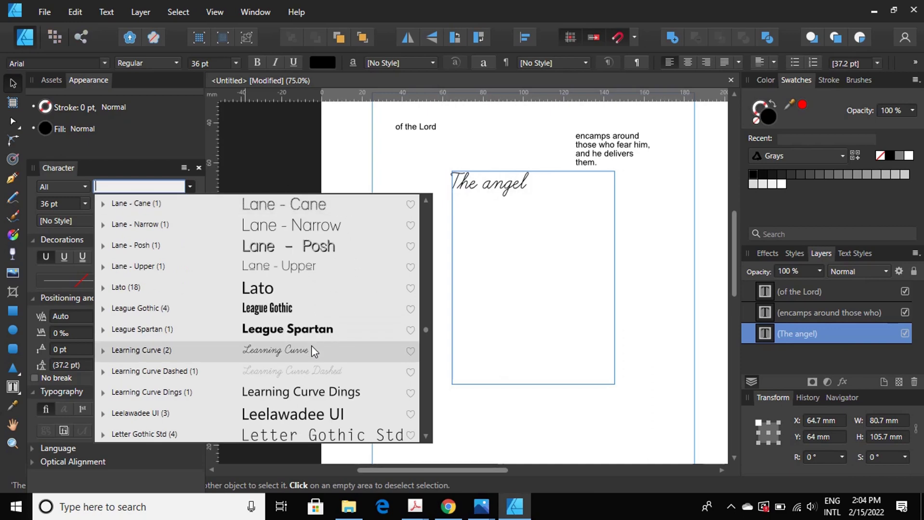
pyautogui.scroll(-2, 322, 330)
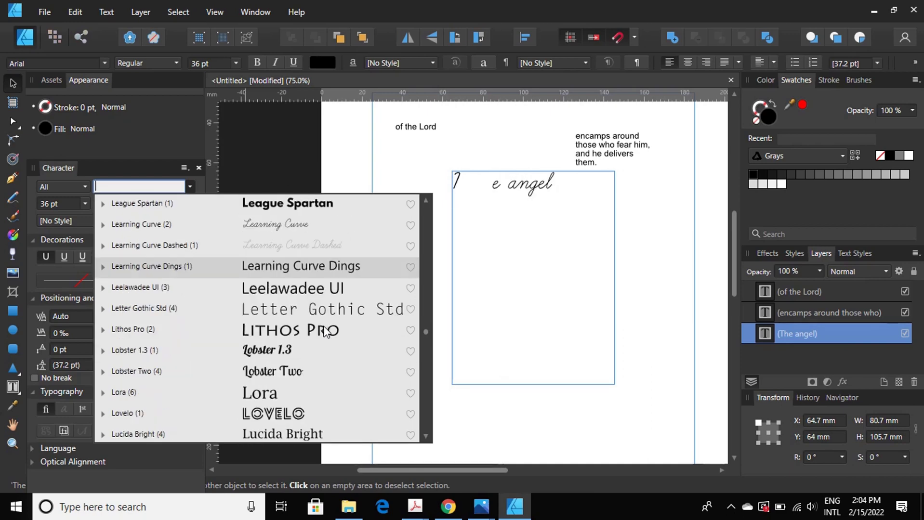
pyautogui.scroll(-2, 323, 330)
pyautogui.scroll(-1, 324, 330)
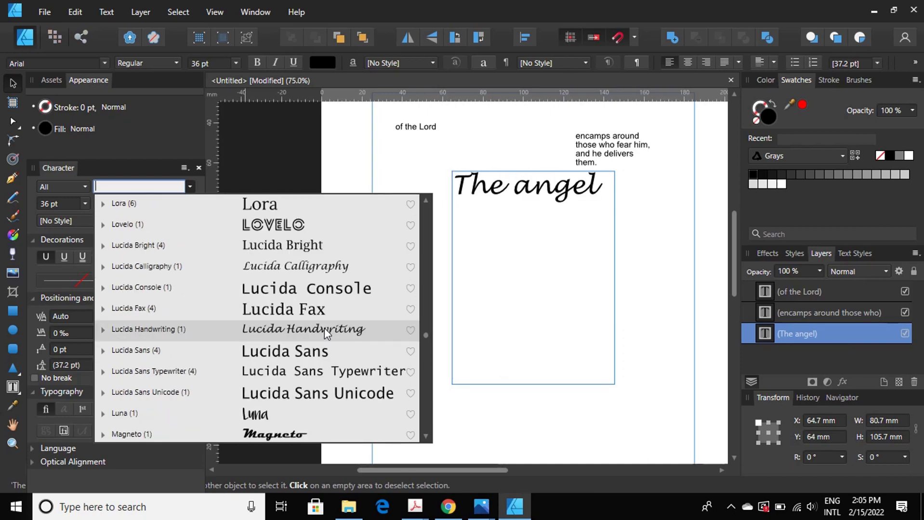
pyautogui.scroll(-3, 325, 332)
pyautogui.scroll(-3, 325, 332)
pyautogui.scroll(-3, 325, 332)
pyautogui.scroll(-3, 325, 332)
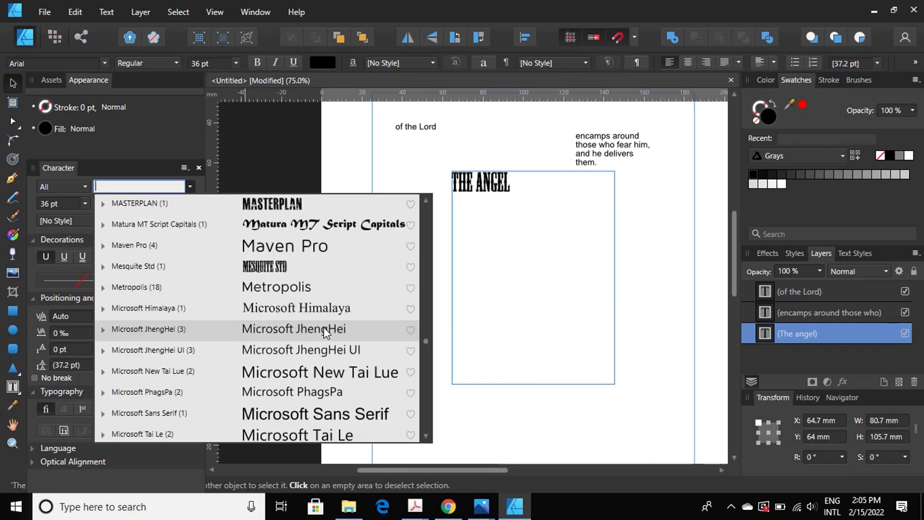
pyautogui.scroll(-3, 326, 332)
pyautogui.scroll(-3, 325, 333)
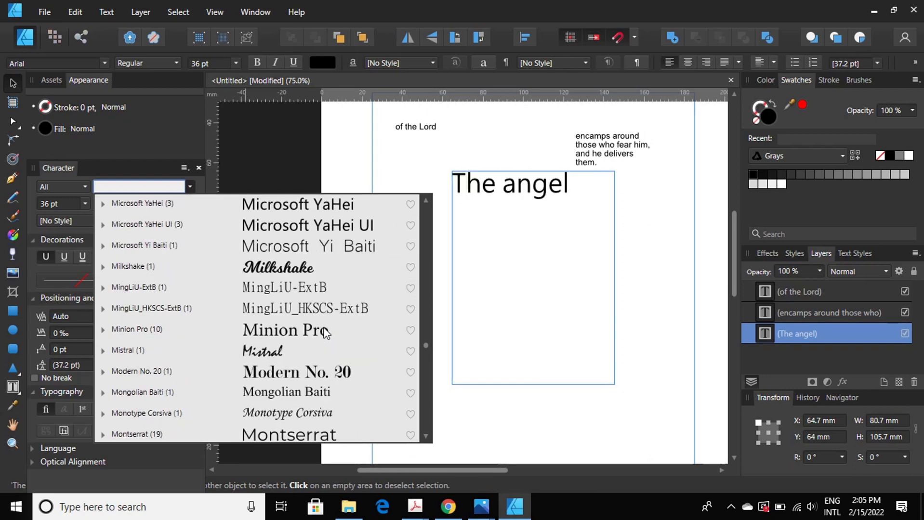
pyautogui.scroll(-2, 325, 330)
pyautogui.scroll(-3, 325, 330)
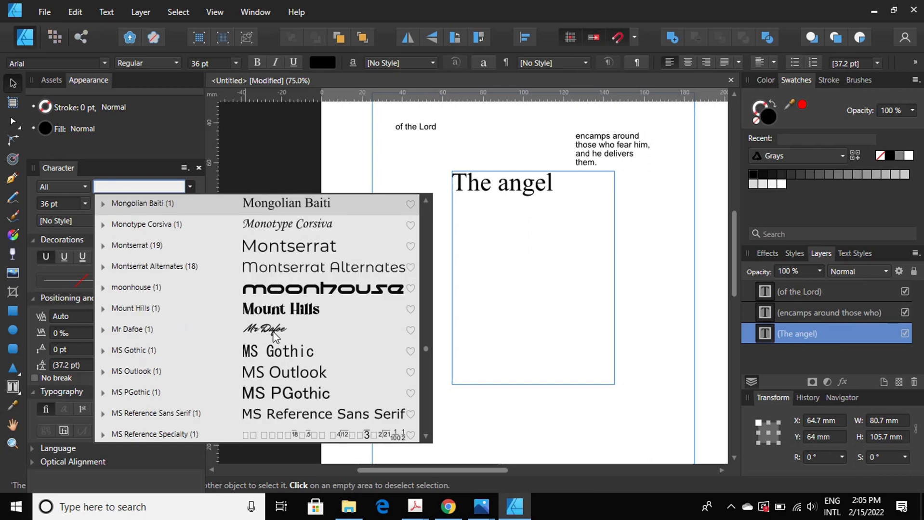
pyautogui.scroll(-3, 326, 338)
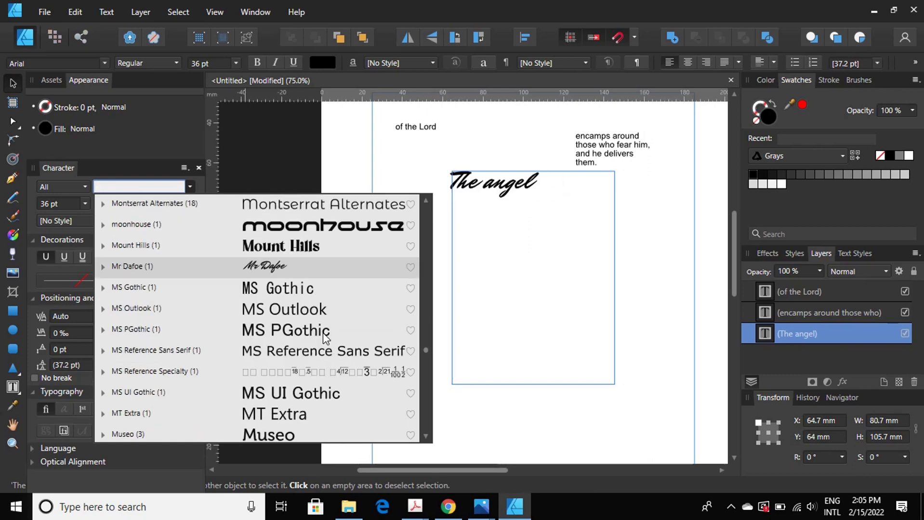
pyautogui.scroll(-1, 322, 332)
pyautogui.scroll(-2, 322, 332)
pyautogui.scroll(-2, 322, 333)
pyautogui.scroll(-3, 323, 332)
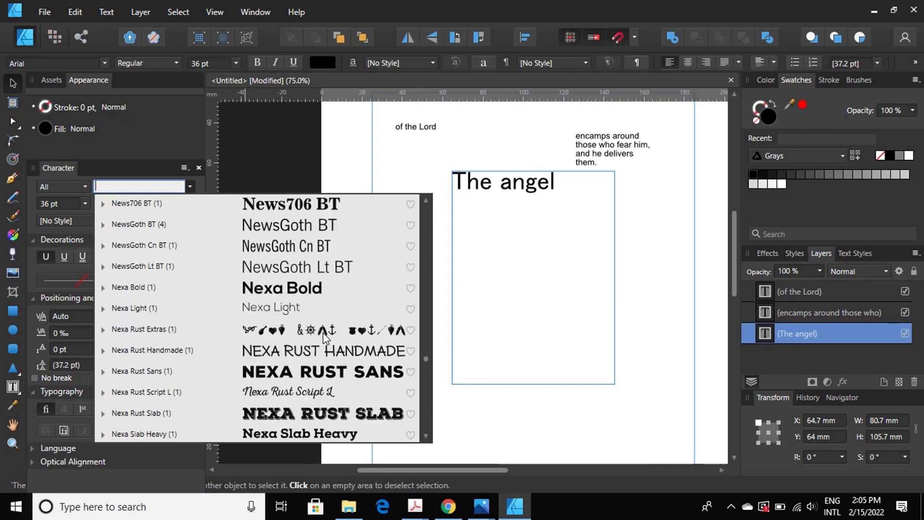
pyautogui.scroll(-3, 323, 331)
pyautogui.scroll(-6, 323, 332)
pyautogui.scroll(-3, 322, 332)
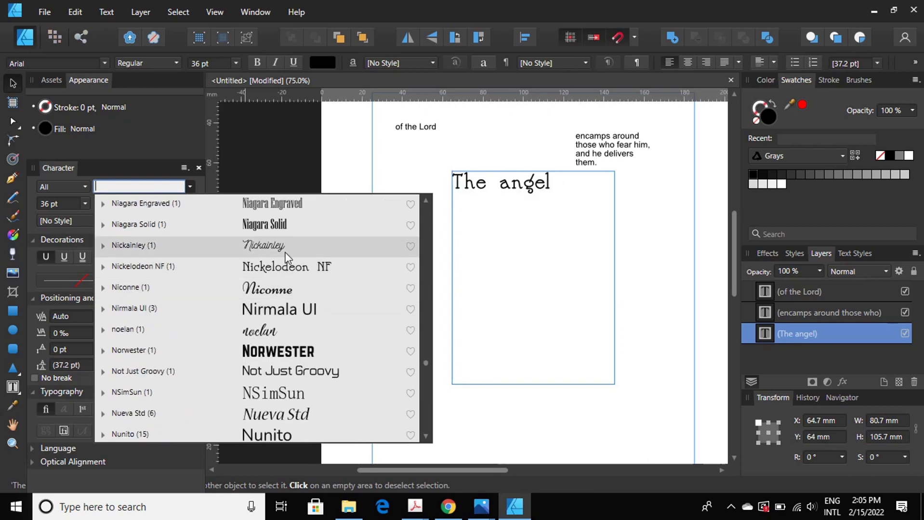
pyautogui.scroll(-1, 296, 280)
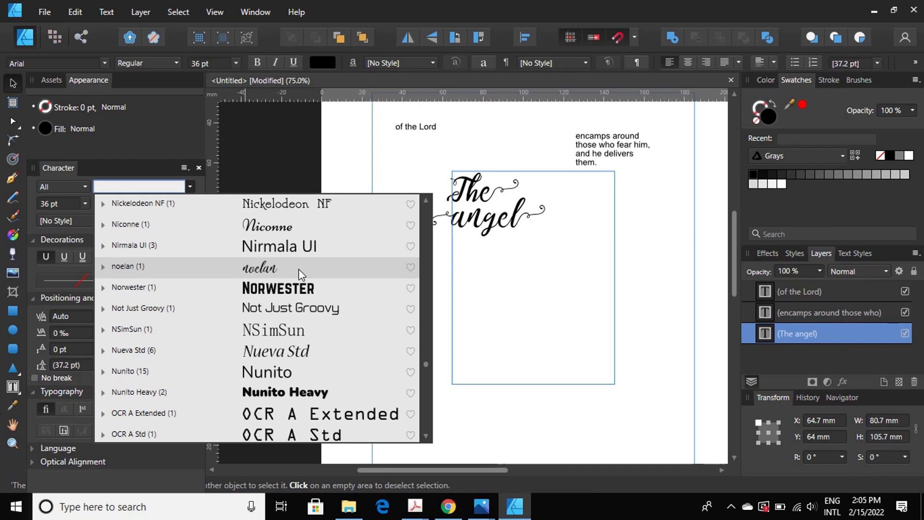
pyautogui.scroll(-2, 299, 275)
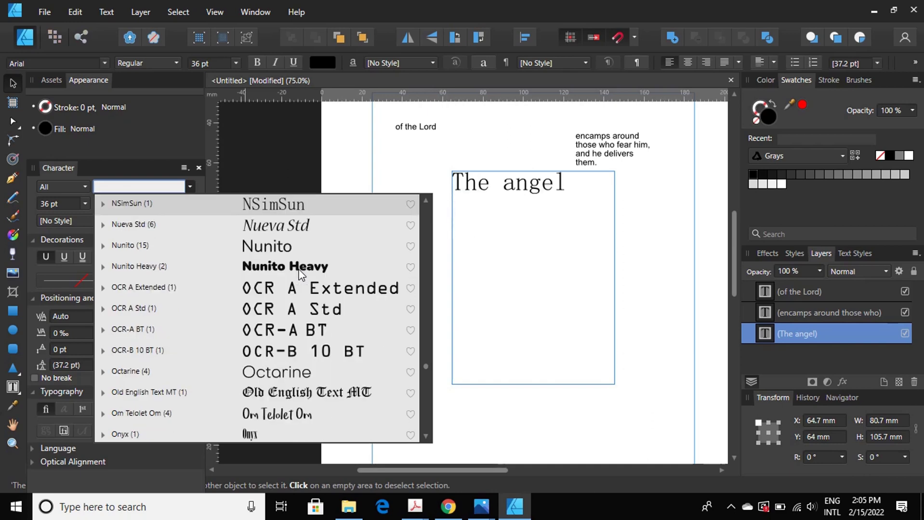
pyautogui.scroll(-2, 300, 274)
pyautogui.scroll(-2, 299, 274)
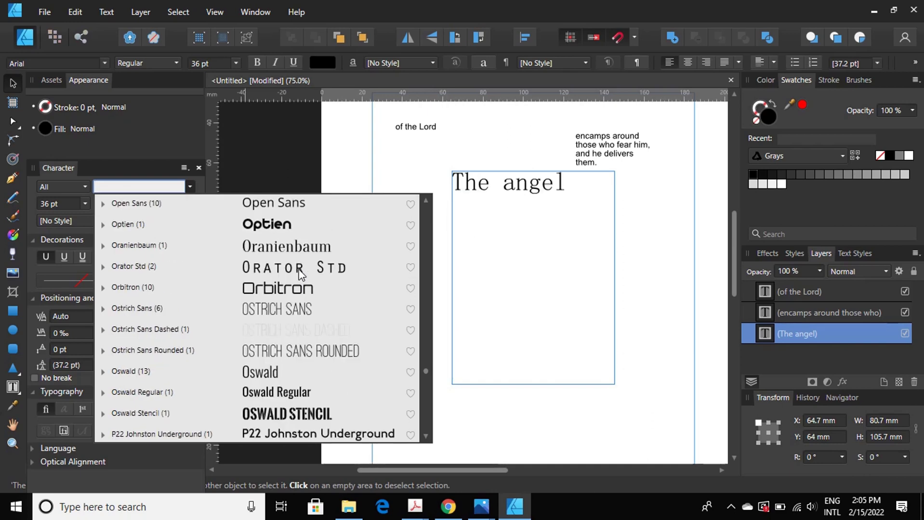
pyautogui.scroll(-2, 300, 274)
pyautogui.scroll(-1, 300, 274)
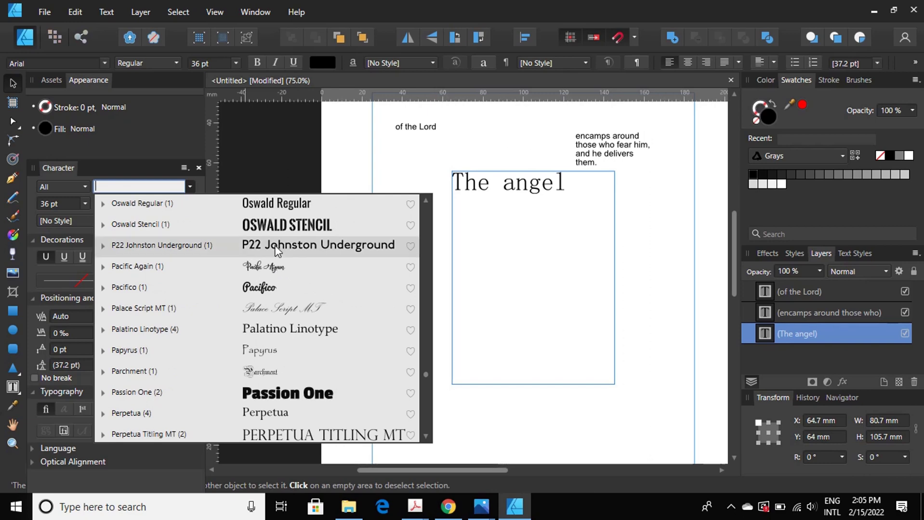
pyautogui.click(277, 271)
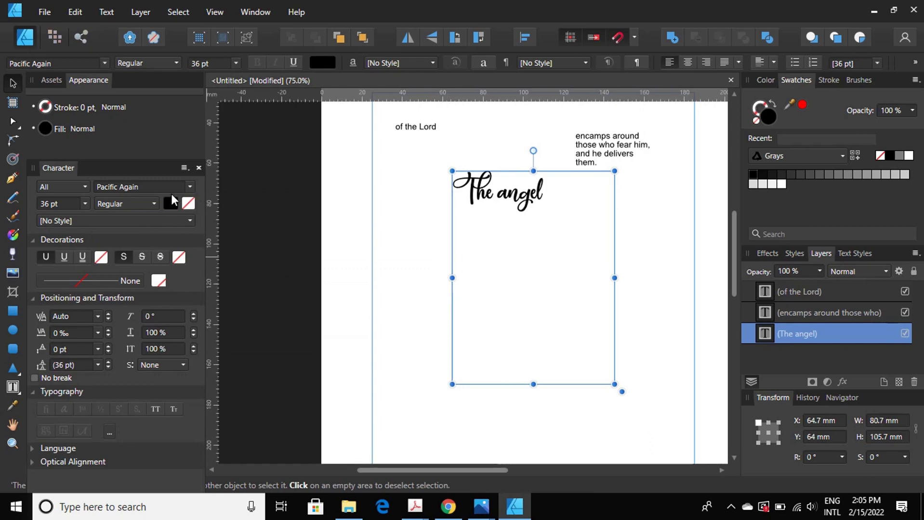
# - Browse the font family list without choosing anything, leaving 'The angel' in Pacific Again at 36 pt
pyautogui.click(190, 187)
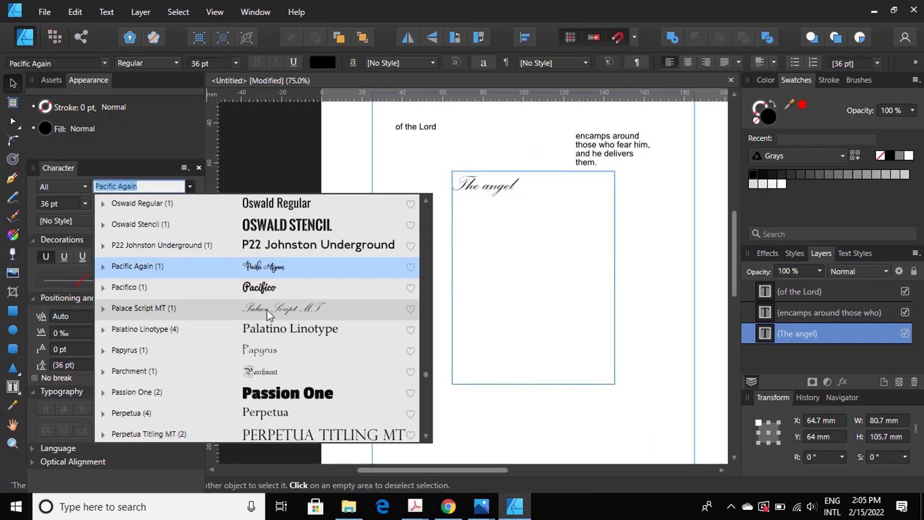
pyautogui.scroll(-2, 311, 358)
pyautogui.scroll(-1, 311, 358)
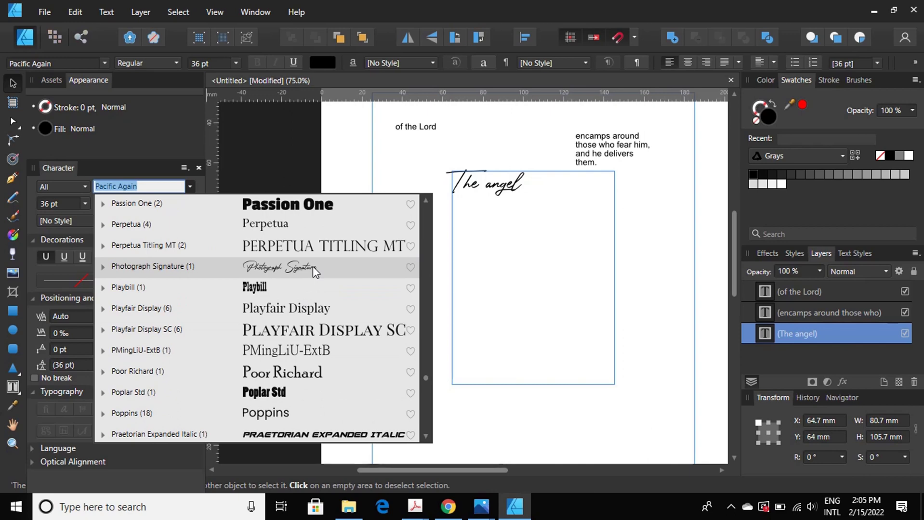
pyautogui.scroll(-2, 312, 266)
pyautogui.scroll(-2, 313, 267)
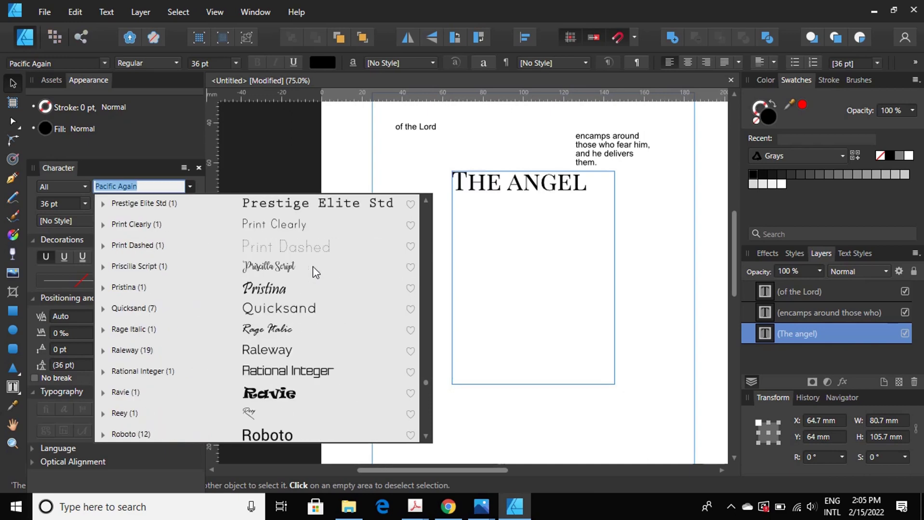
pyautogui.scroll(-2, 313, 266)
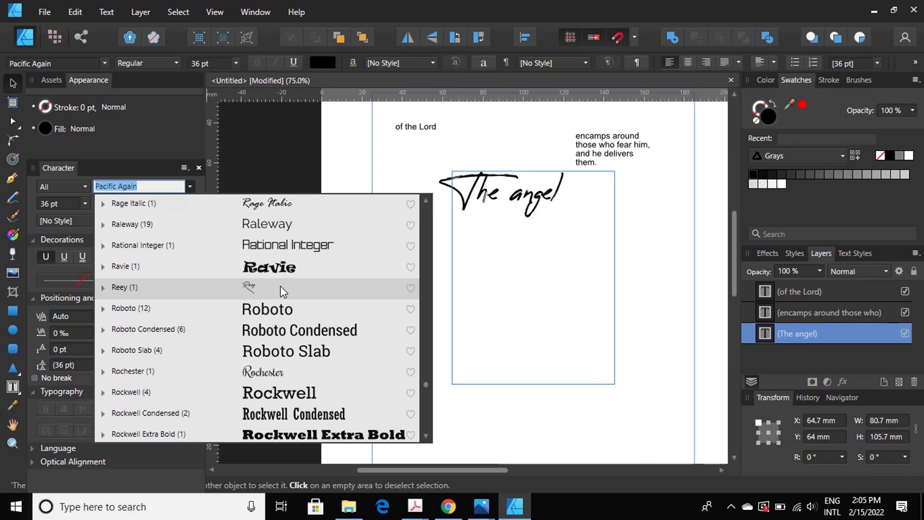
pyautogui.scroll(-2, 279, 285)
pyautogui.scroll(2, 282, 291)
pyautogui.scroll(-1, 287, 312)
pyautogui.scroll(-2, 287, 311)
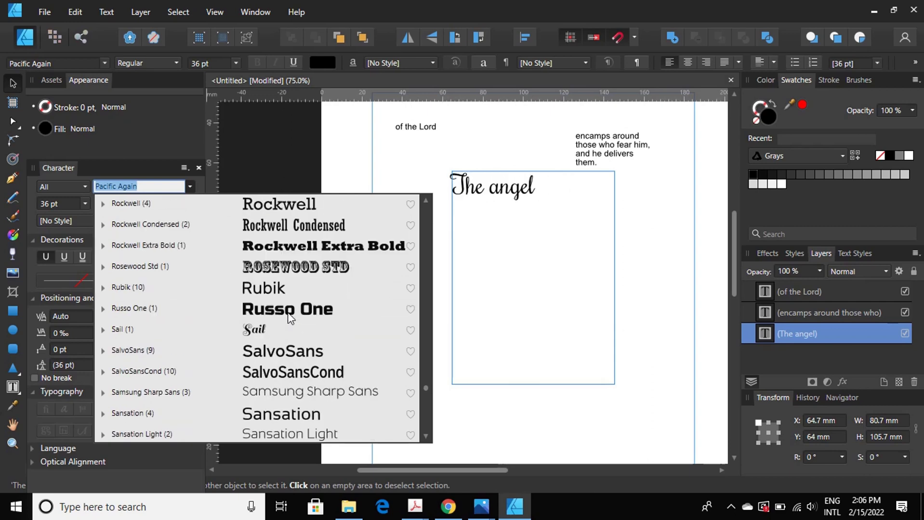
pyautogui.scroll(-2, 287, 312)
pyautogui.scroll(-2, 287, 311)
pyautogui.scroll(-1, 287, 312)
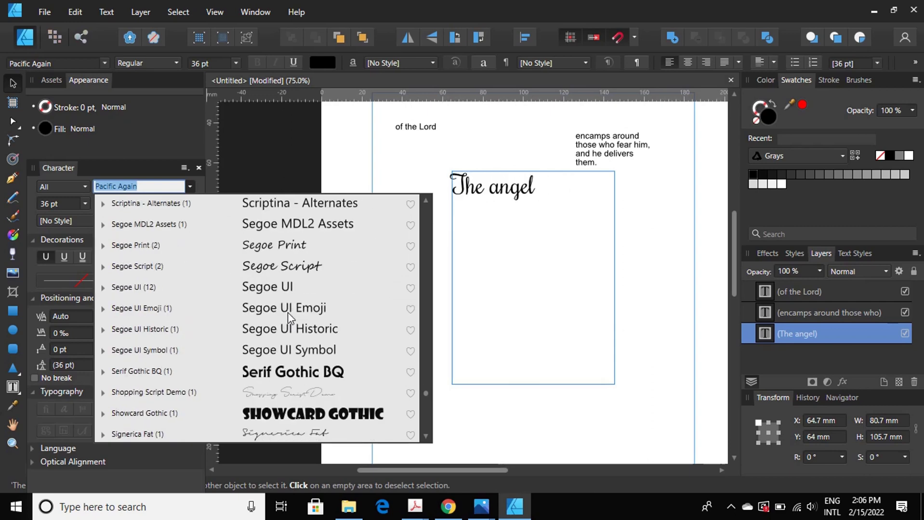
pyautogui.scroll(-3, 288, 312)
pyautogui.scroll(2, 287, 311)
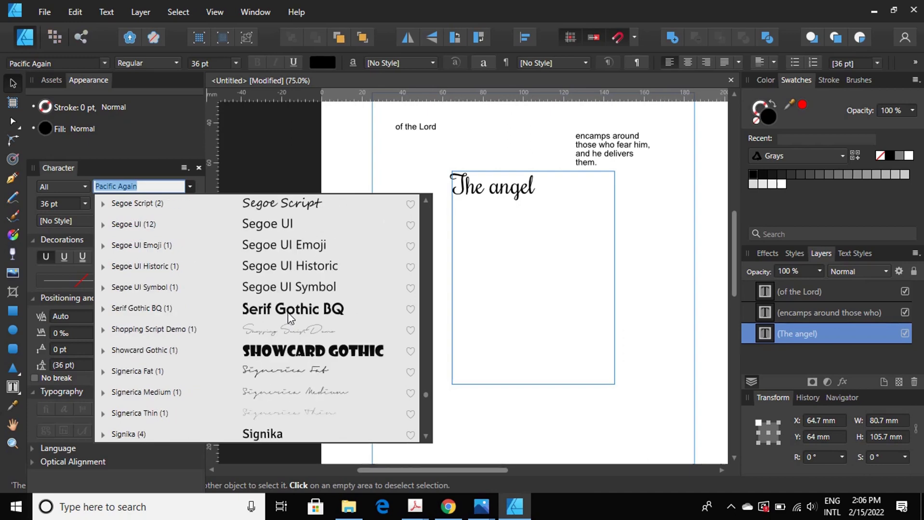
pyautogui.scroll(-2, 287, 312)
pyautogui.scroll(-3, 287, 312)
pyautogui.scroll(-1, 287, 312)
pyautogui.scroll(-3, 287, 311)
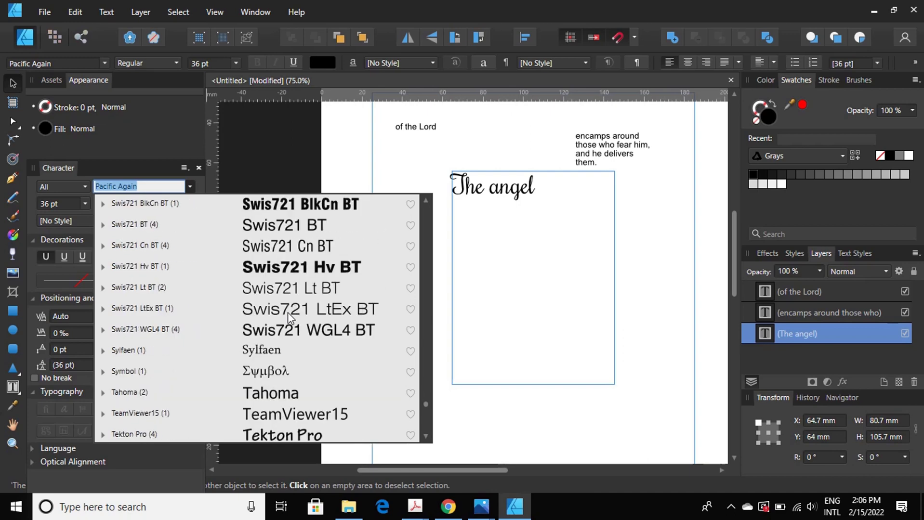
pyautogui.scroll(-3, 287, 312)
pyautogui.scroll(-1, 287, 312)
pyautogui.scroll(-3, 287, 312)
pyautogui.scroll(-5, 287, 311)
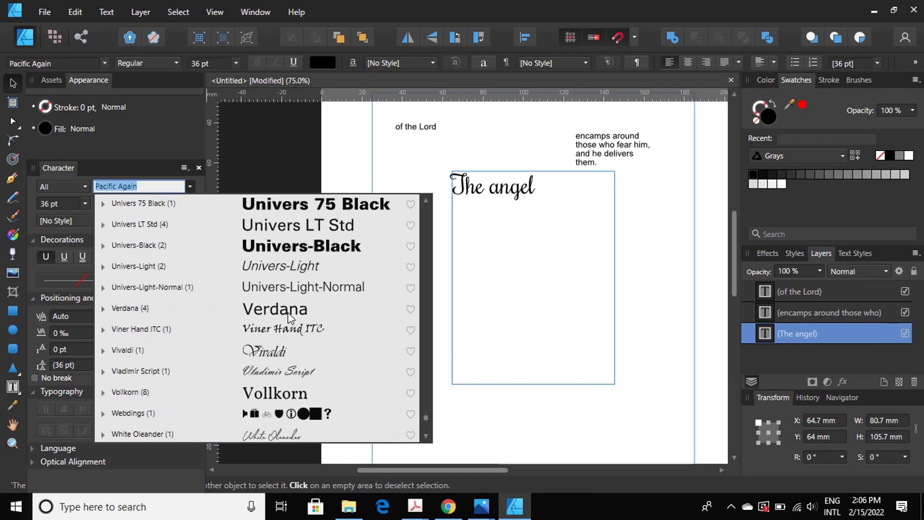
pyautogui.scroll(-4, 287, 312)
pyautogui.scroll(-3, 287, 312)
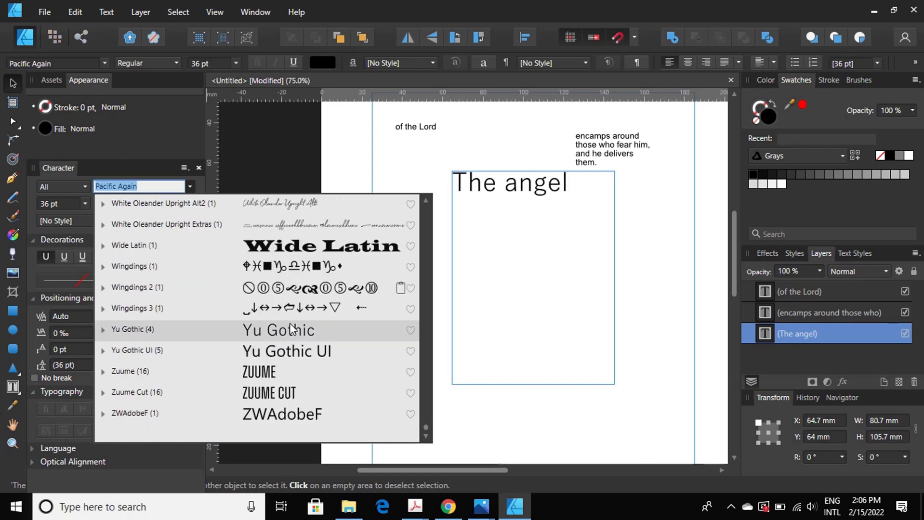
pyautogui.click(541, 214)
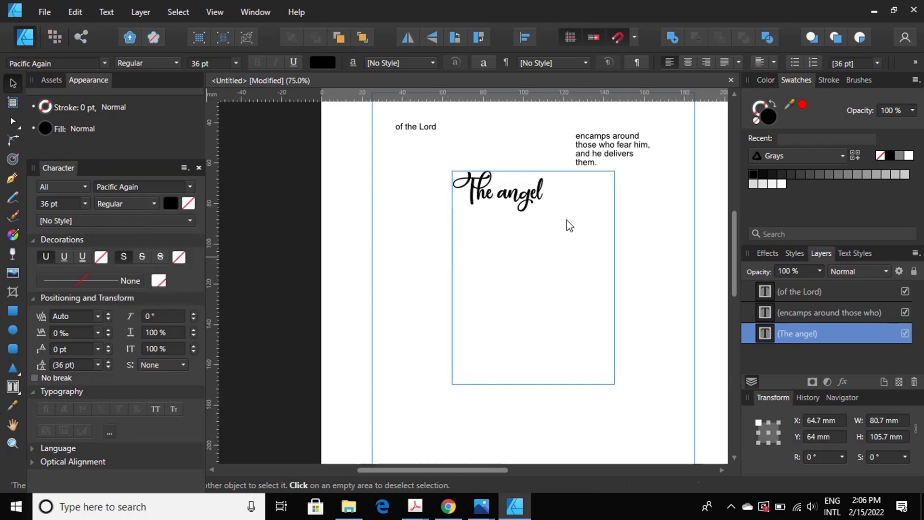
pyautogui.click(565, 222)
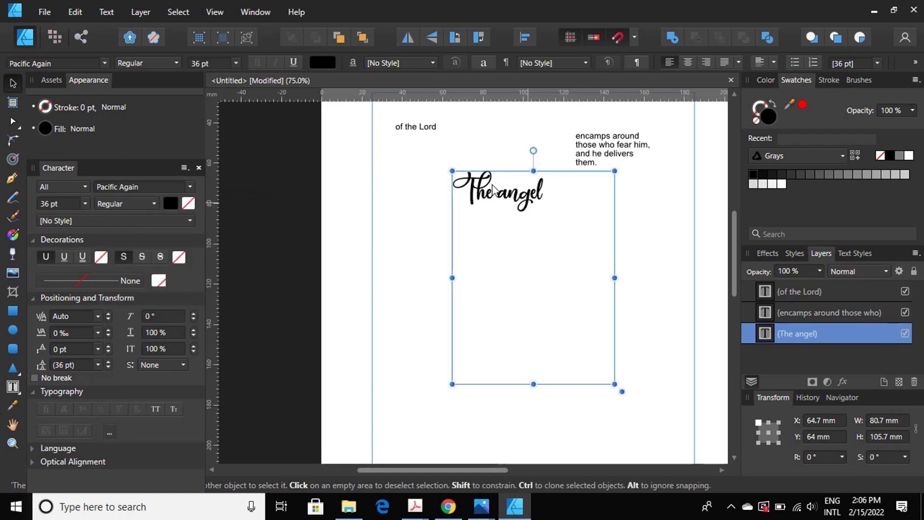
# - Select the 'of the Lord' frame and change its font to Reey via an 'ree' search
pyautogui.click(419, 129)
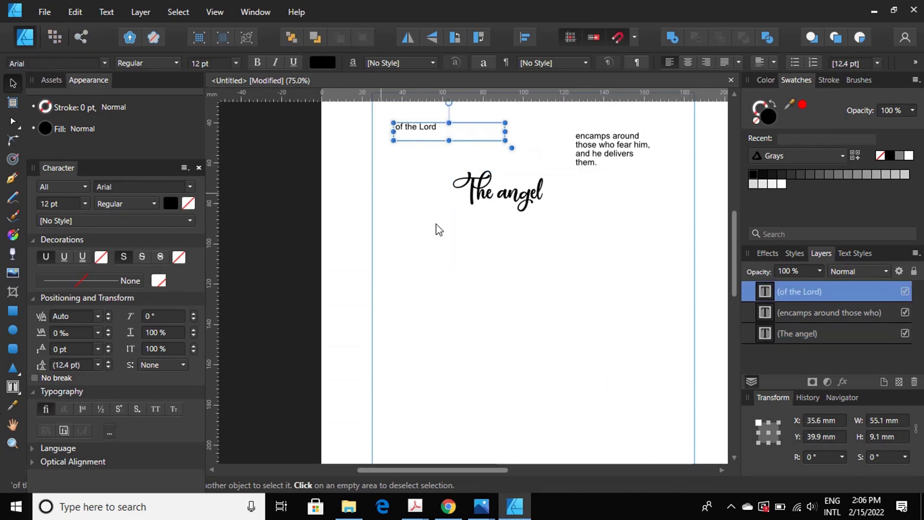
pyautogui.click(14, 406)
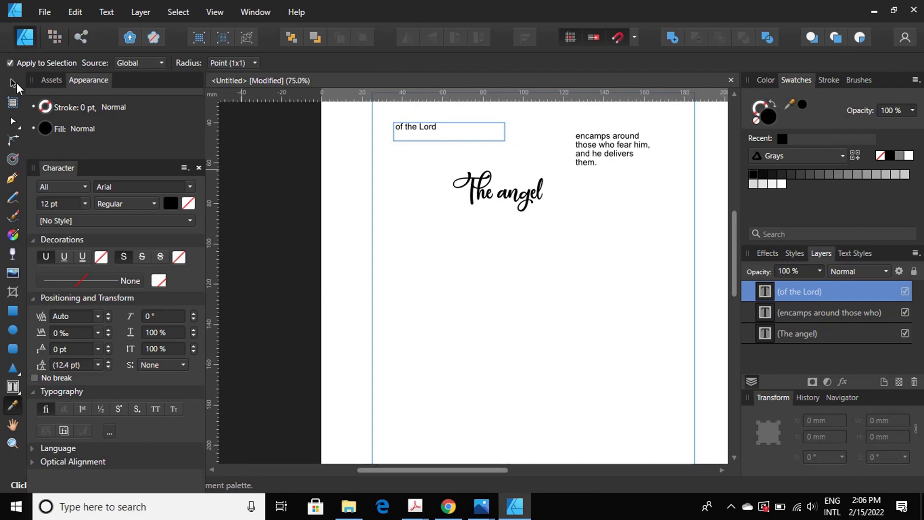
pyautogui.click(13, 83)
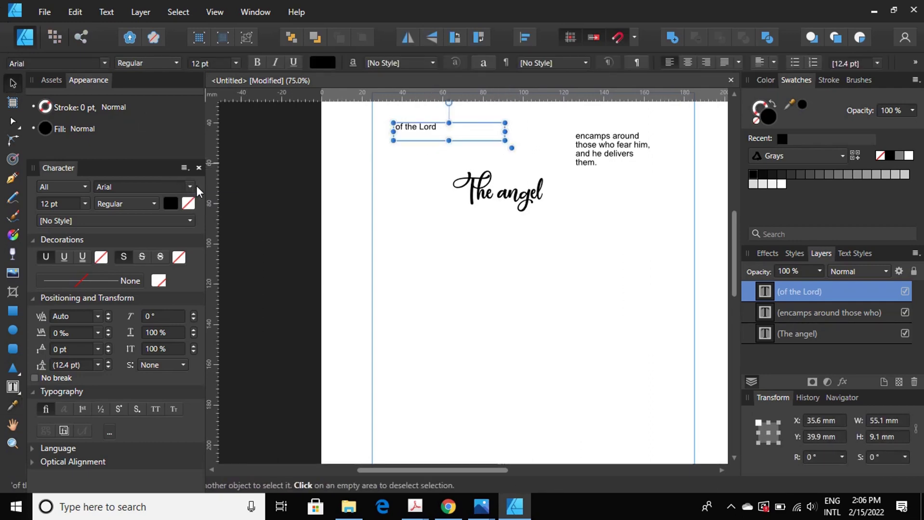
pyautogui.click(191, 186)
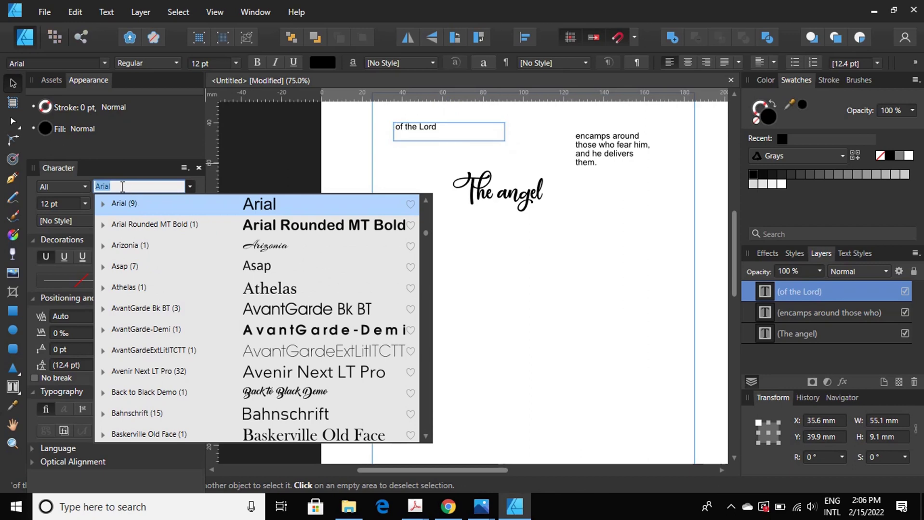
pyautogui.write('ree')
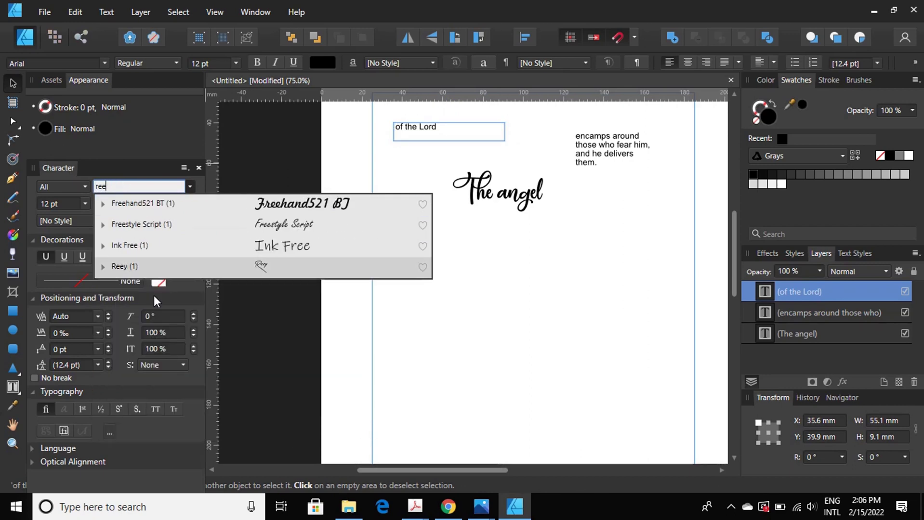
pyautogui.click(261, 266)
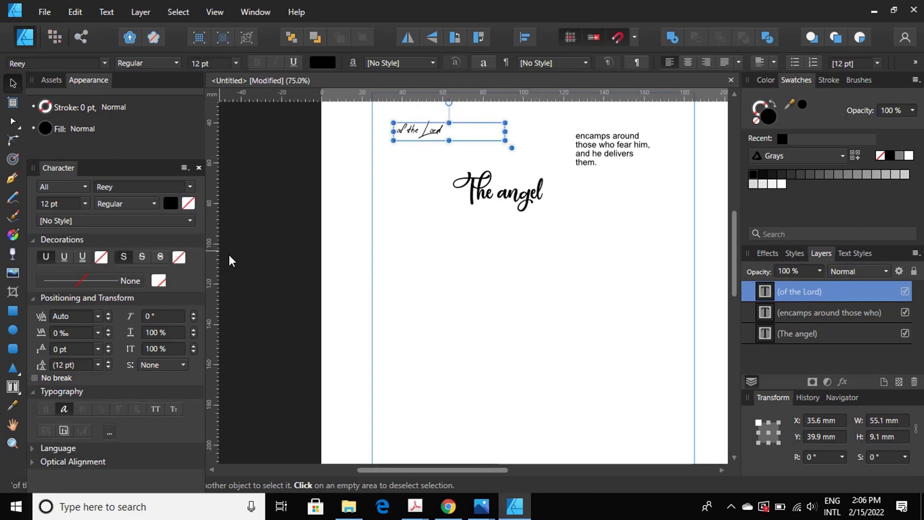
# - Search the font list for 'noe', then clear the search to show all fonts
pyautogui.click(190, 186)
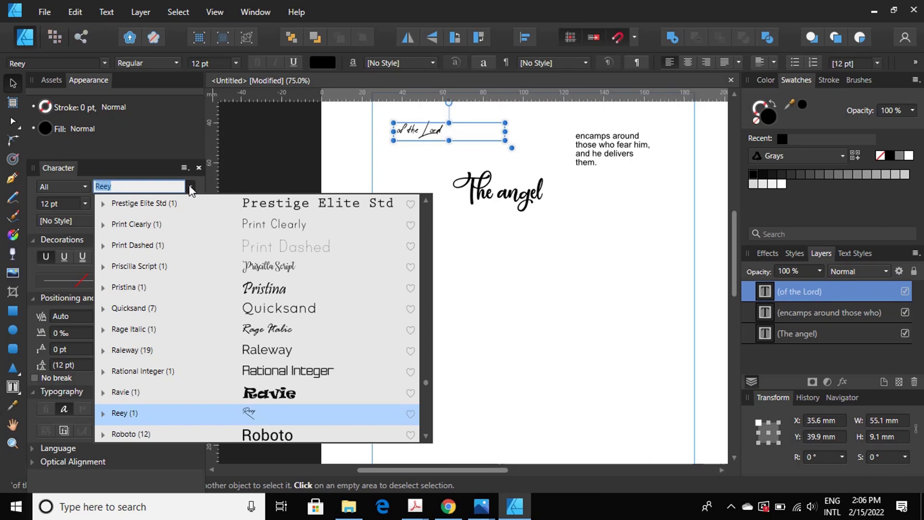
pyautogui.write('no')
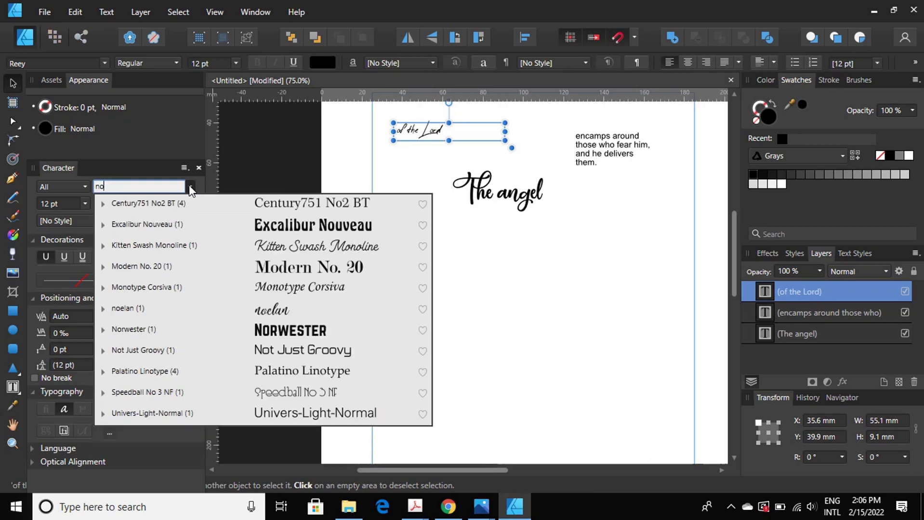
pyautogui.write('e')
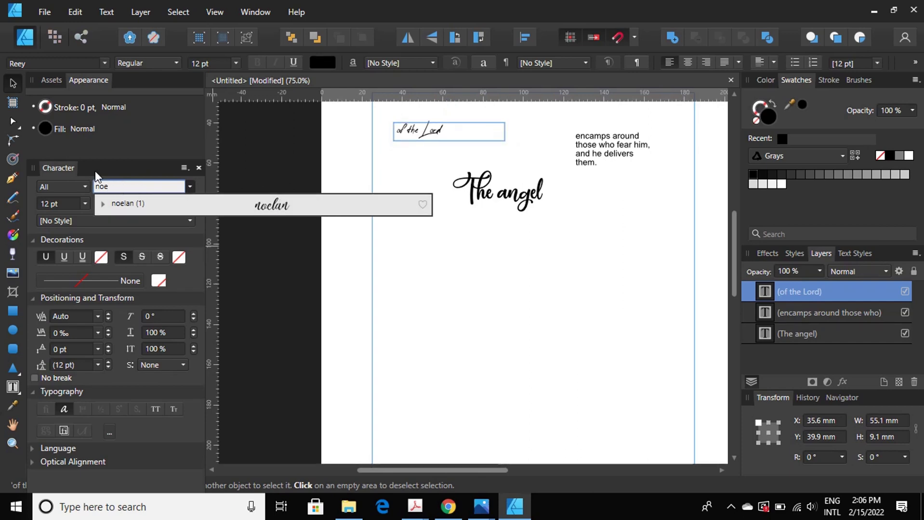
pyautogui.press('BackSpace')
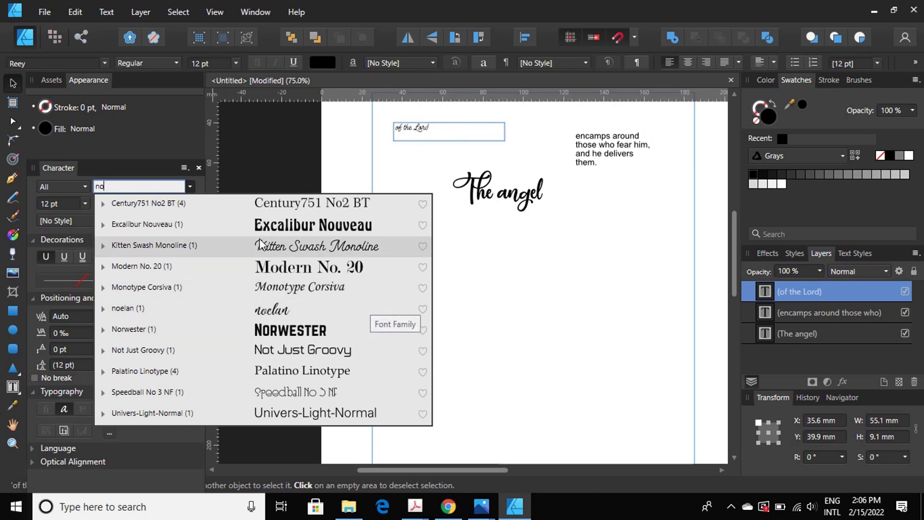
pyautogui.press('BackSpace')
pyautogui.press('BackSpace')
# - Scroll down the font list and apply Photograph Signature to 'of the Lord' instead of Reey
pyautogui.scroll(-2, 356, 202)
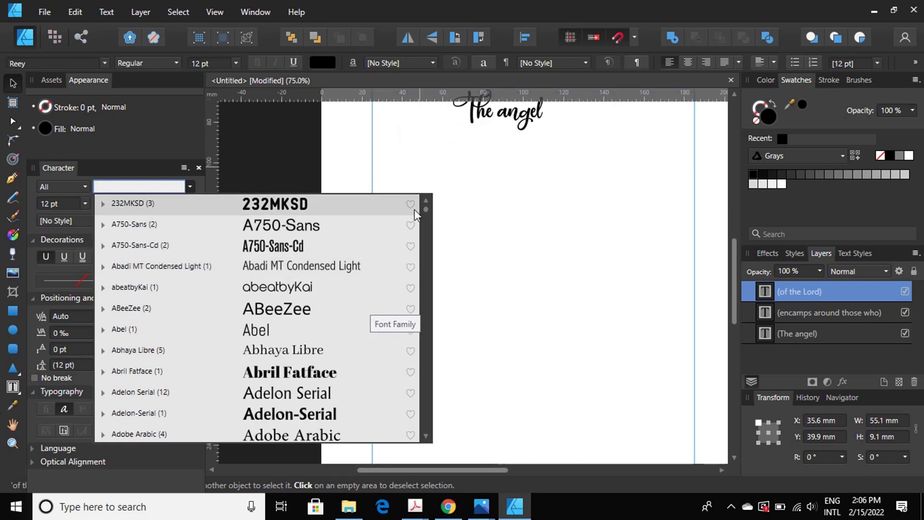
pyautogui.scroll(3, 511, 270)
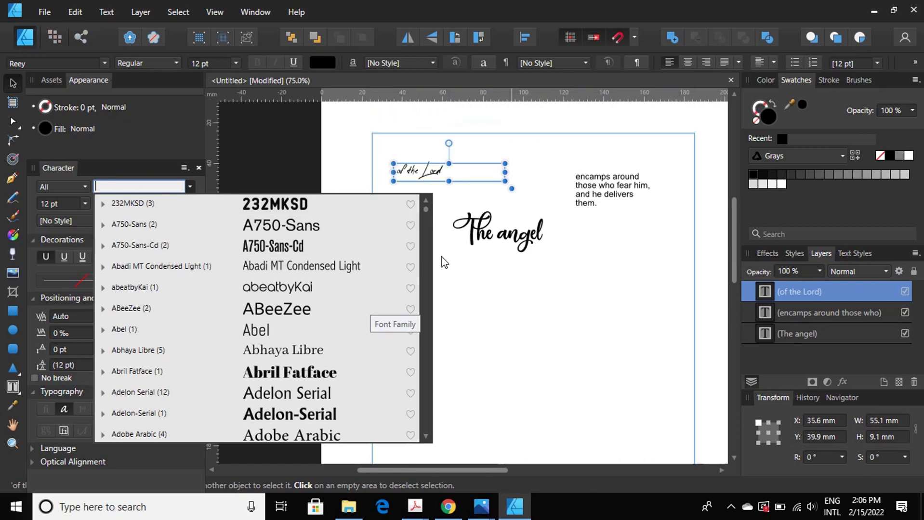
pyautogui.scroll(-1, 426, 212)
pyautogui.moveTo(426, 212); pyautogui.dragTo(421, 357)
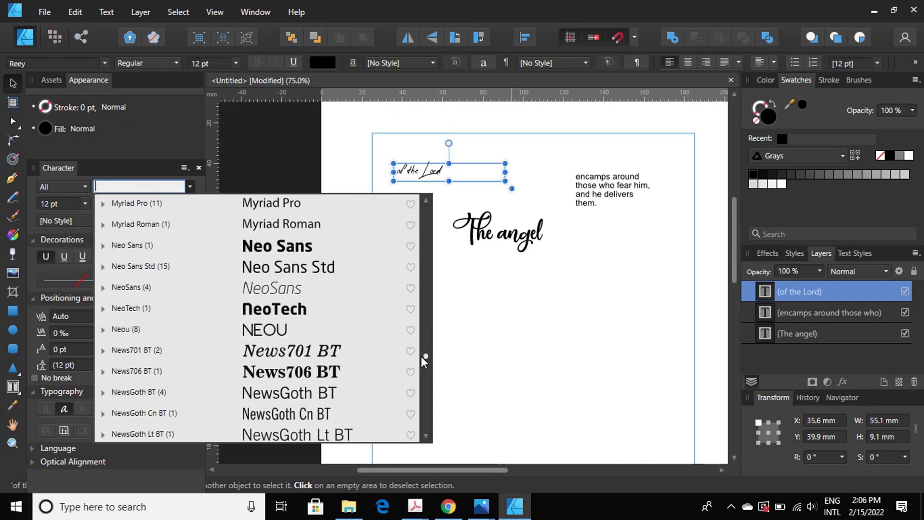
pyautogui.scroll(-2, 324, 311)
pyautogui.scroll(-3, 326, 313)
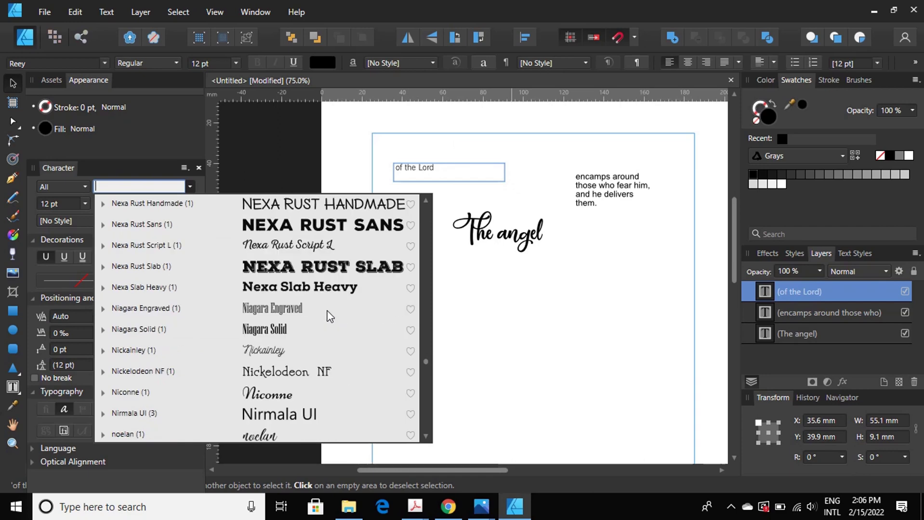
pyautogui.scroll(-2, 326, 312)
pyautogui.scroll(-1, 327, 311)
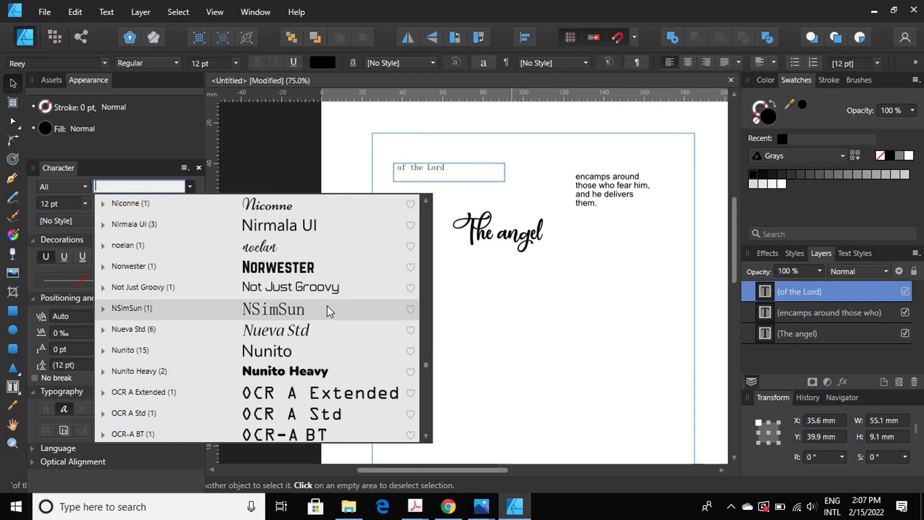
pyautogui.scroll(-2, 328, 310)
pyautogui.scroll(-2, 328, 310)
pyautogui.scroll(-2, 327, 311)
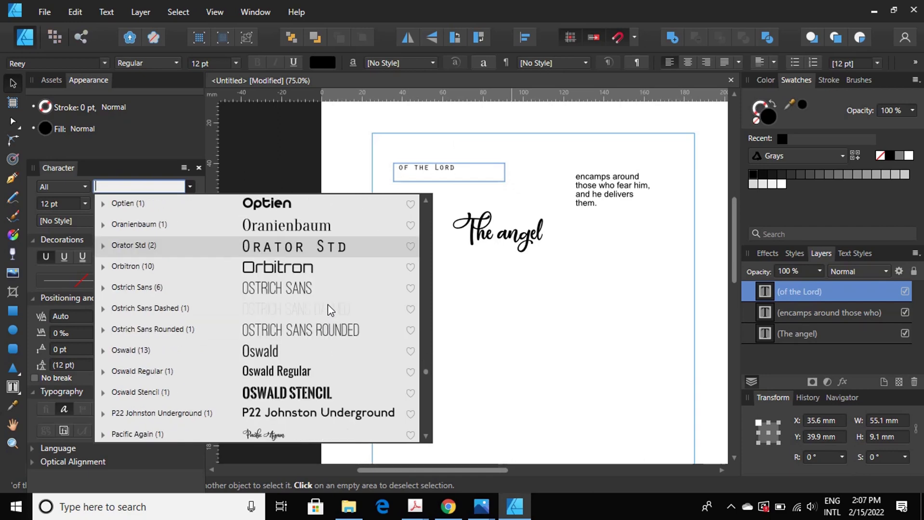
pyautogui.scroll(-3, 328, 311)
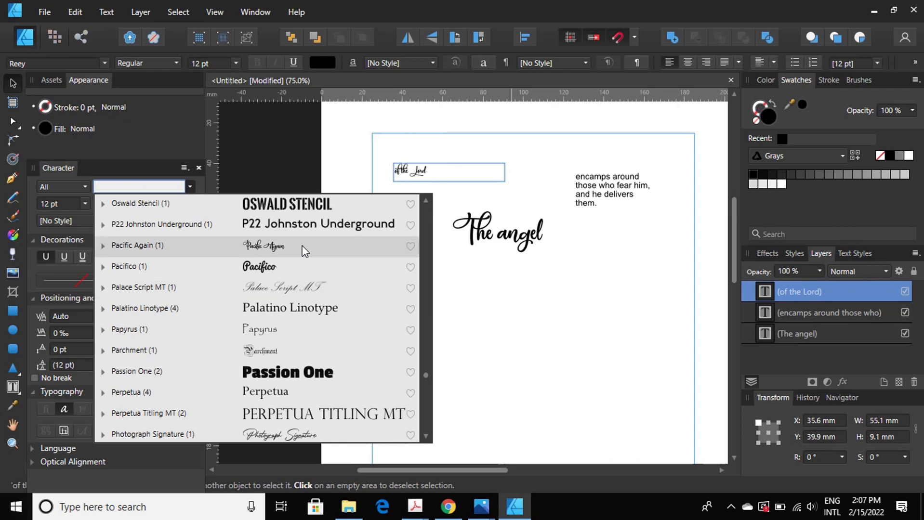
pyautogui.scroll(-1, 303, 253)
pyautogui.scroll(-1, 304, 251)
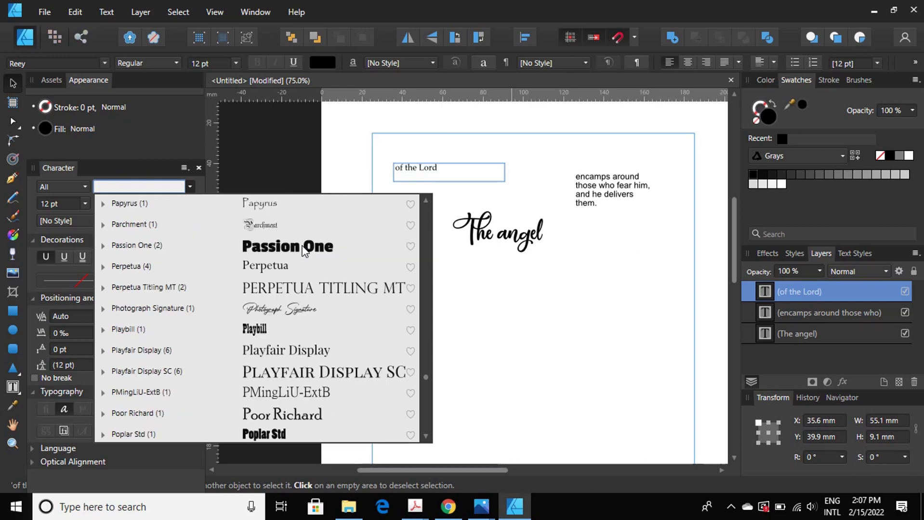
pyautogui.click(309, 308)
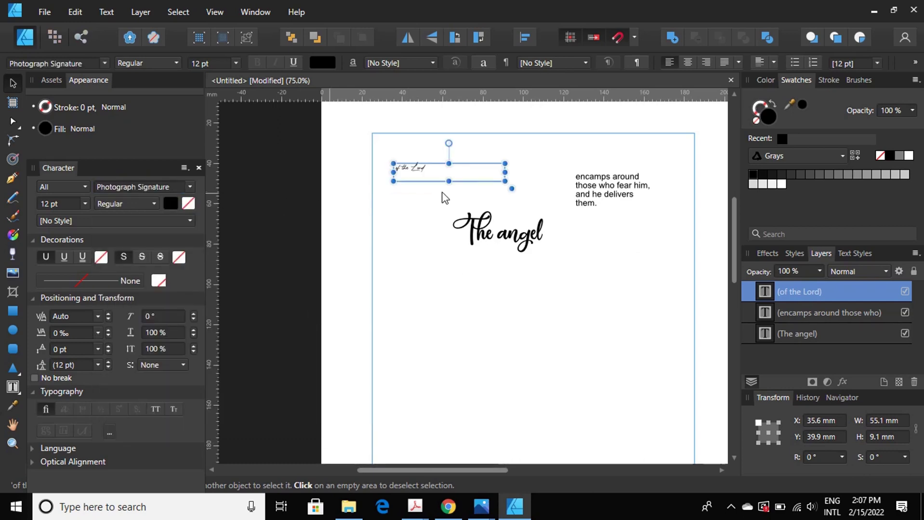
# - Make 'of the Lord' 24 pt, widen its text frame, then raise it to 64 pt
pyautogui.click(83, 206)
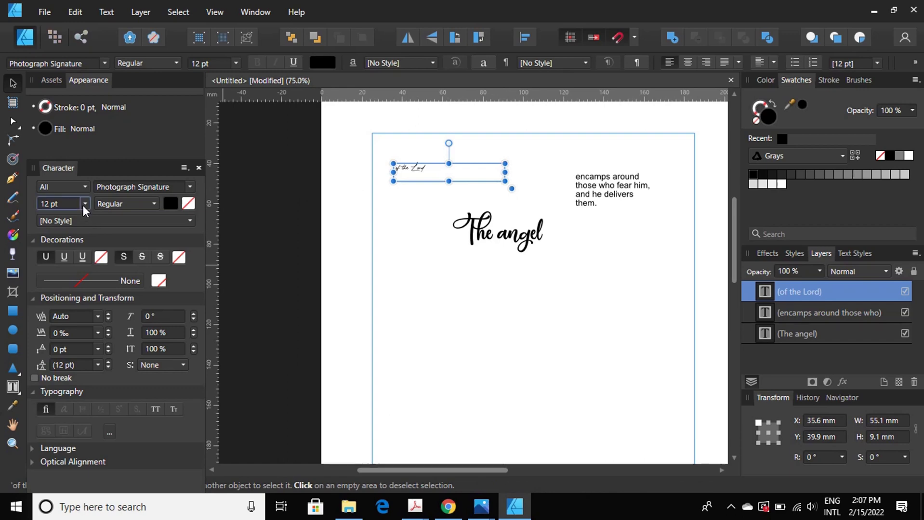
pyautogui.click(84, 204)
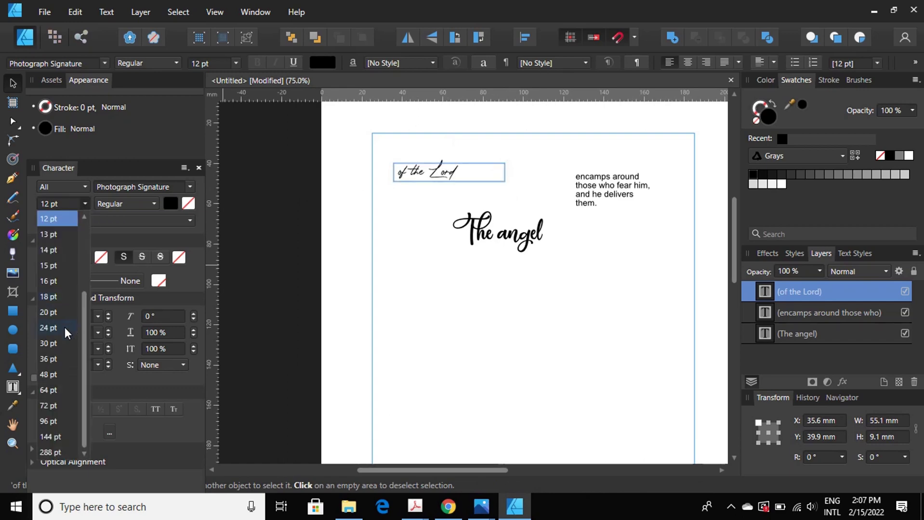
pyautogui.click(48, 327)
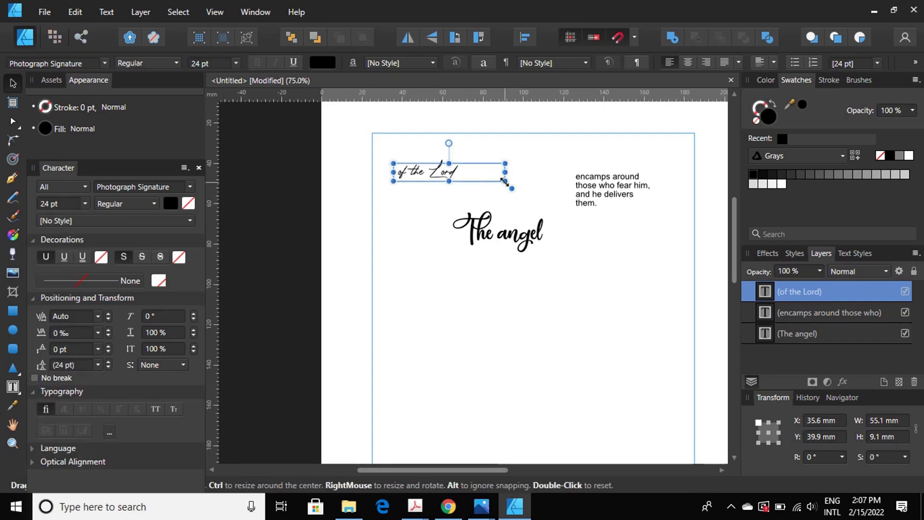
pyautogui.moveTo(505, 182)
pyautogui.mouseDown()
pyautogui.moveTo(604, 217)
pyautogui.moveTo(621, 238)
pyautogui.mouseUp()
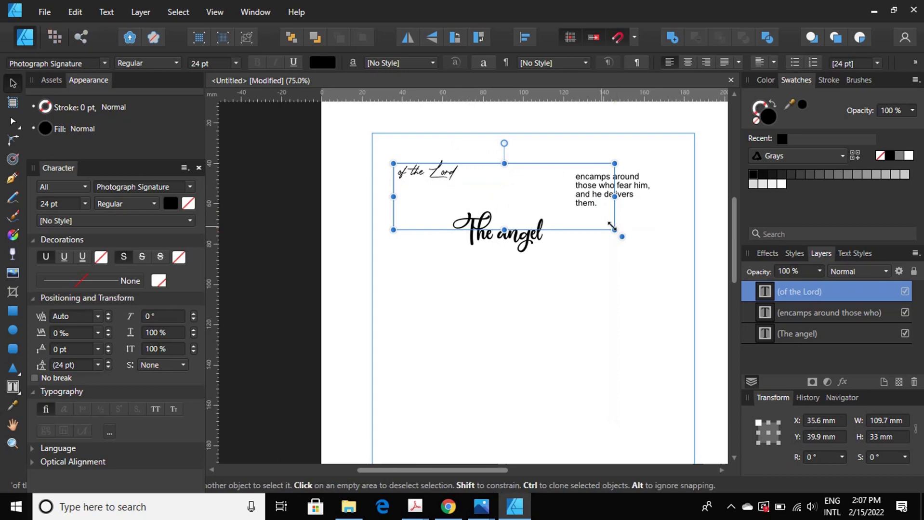
pyautogui.click(88, 203)
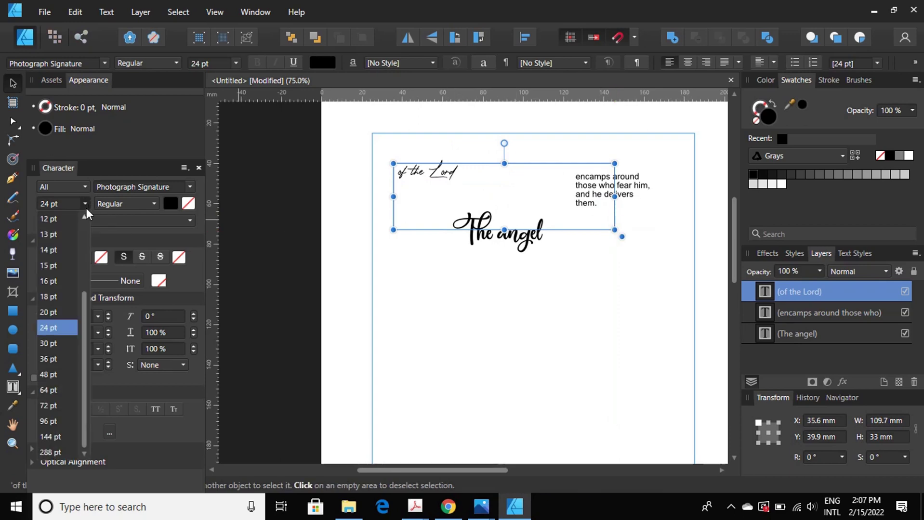
pyautogui.click(56, 391)
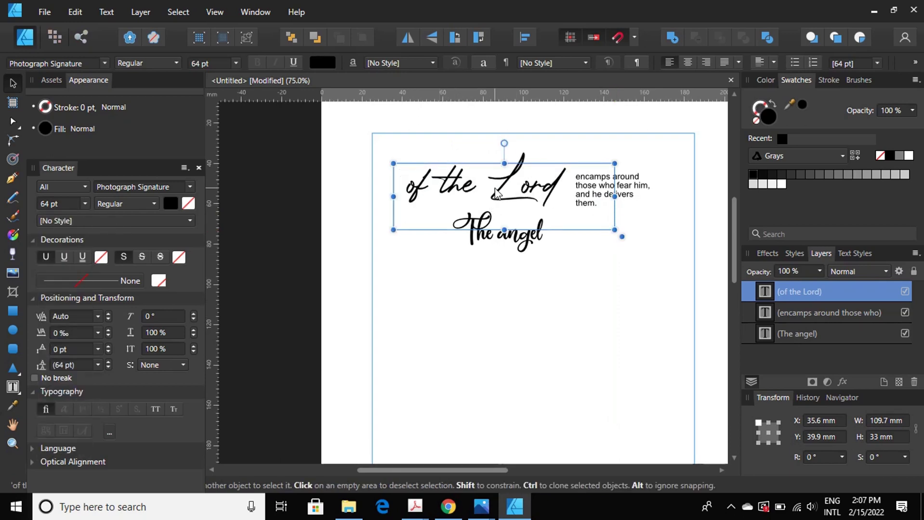
# - Move the 'of the Lord' frame below 'The angel' and keep it selected
pyautogui.moveTo(505, 191)
pyautogui.mouseDown()
pyautogui.moveTo(545, 280)
pyautogui.moveTo(541, 301)
pyautogui.mouseUp()
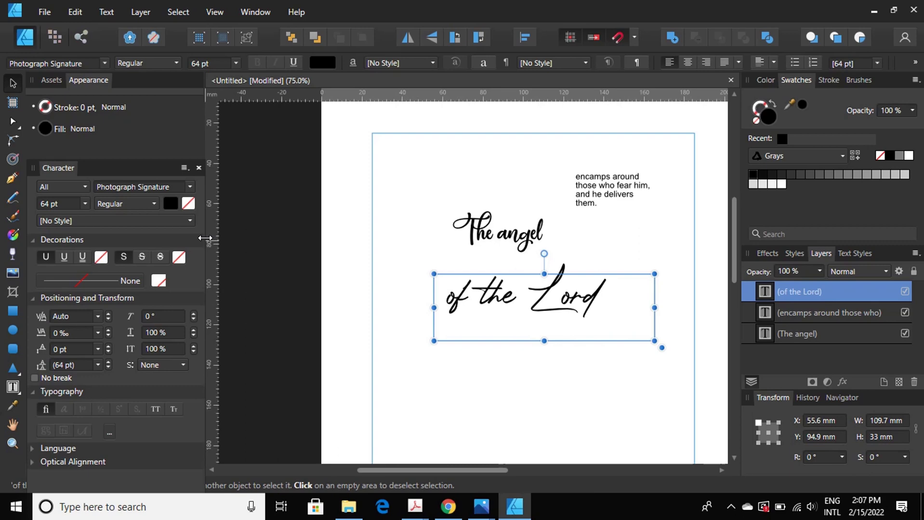
pyautogui.click(504, 241)
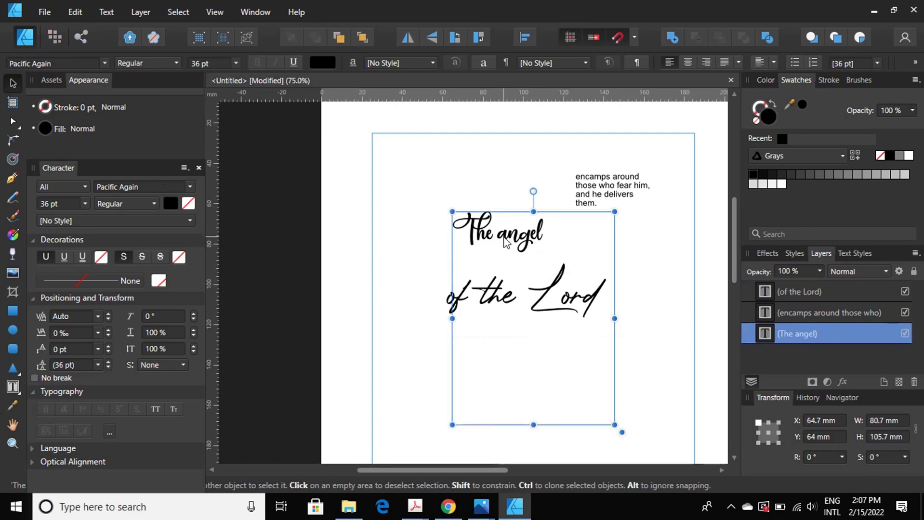
pyautogui.click(494, 305)
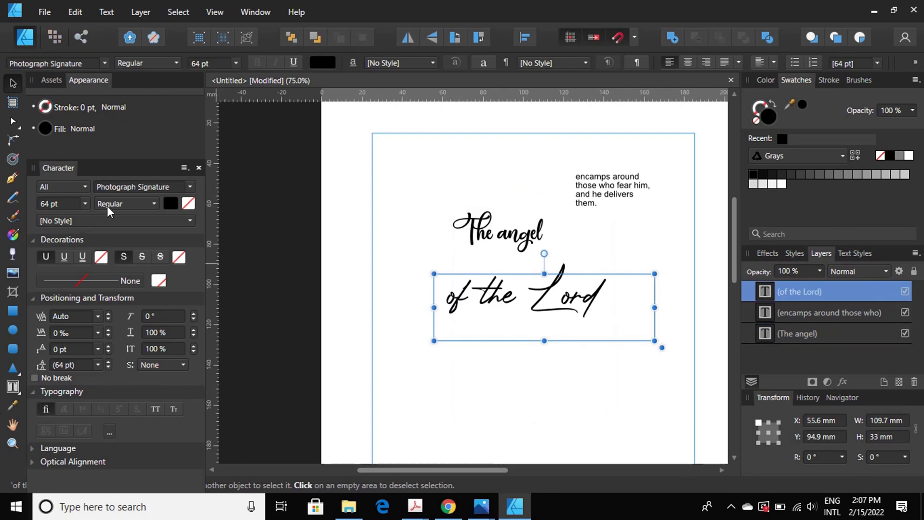
# - Scroll the font list and apply Scriptina to the 64 pt 'of the Lord' text
pyautogui.click(190, 187)
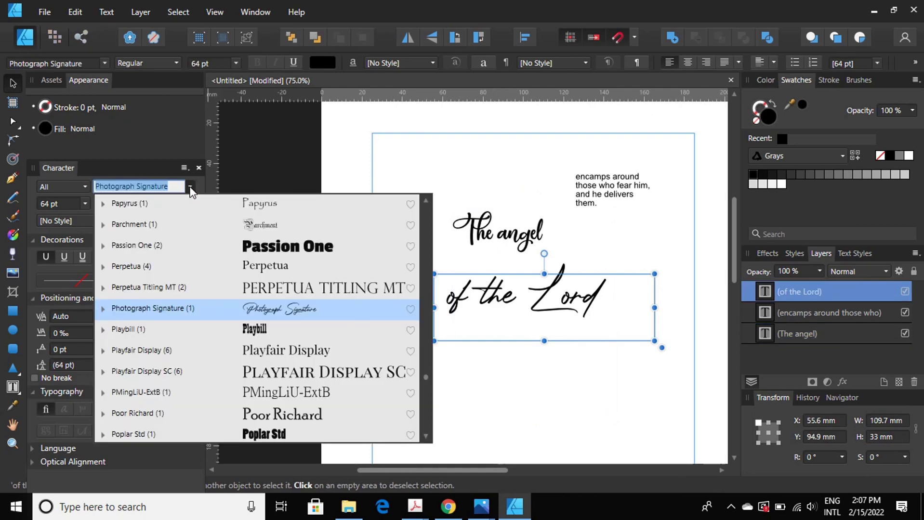
pyautogui.scroll(-1, 313, 303)
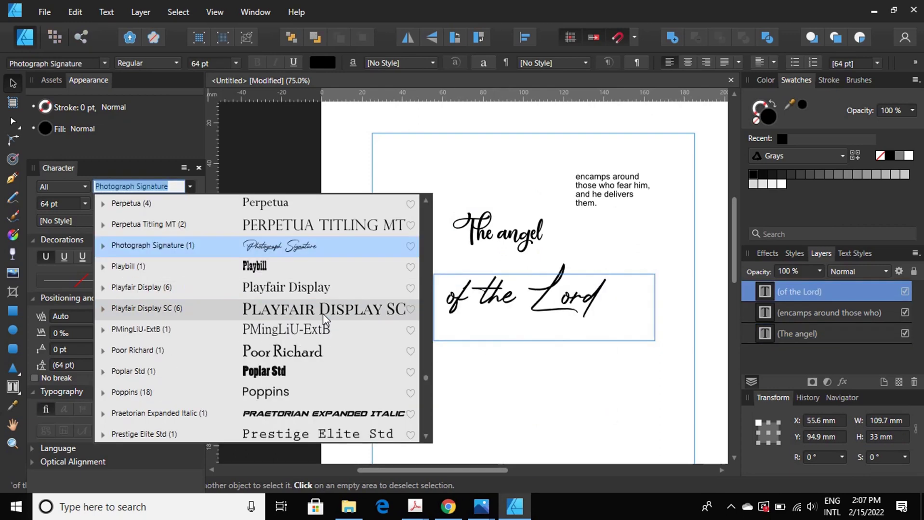
pyautogui.scroll(-1, 322, 313)
pyautogui.scroll(-1, 323, 314)
pyautogui.scroll(-2, 323, 315)
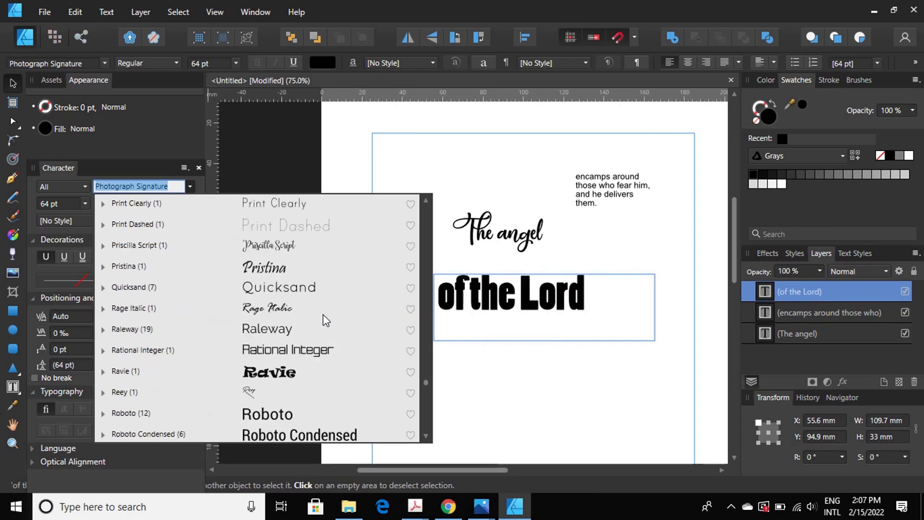
pyautogui.scroll(-2, 296, 313)
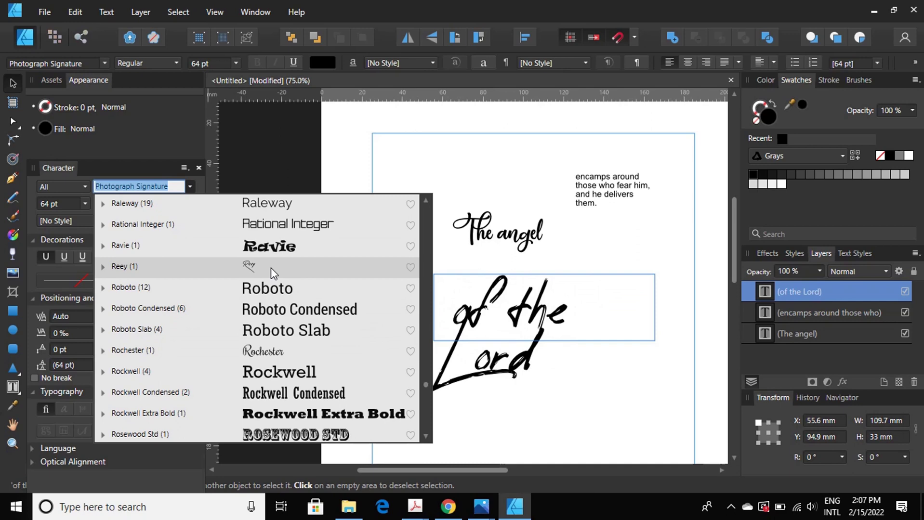
pyautogui.scroll(-2, 272, 268)
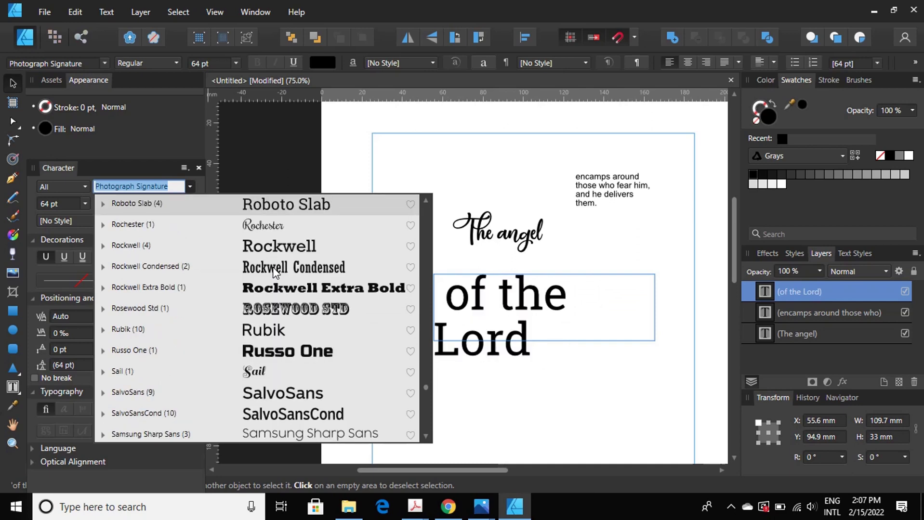
pyautogui.scroll(-1, 273, 268)
pyautogui.scroll(-2, 269, 275)
pyautogui.scroll(-1, 265, 284)
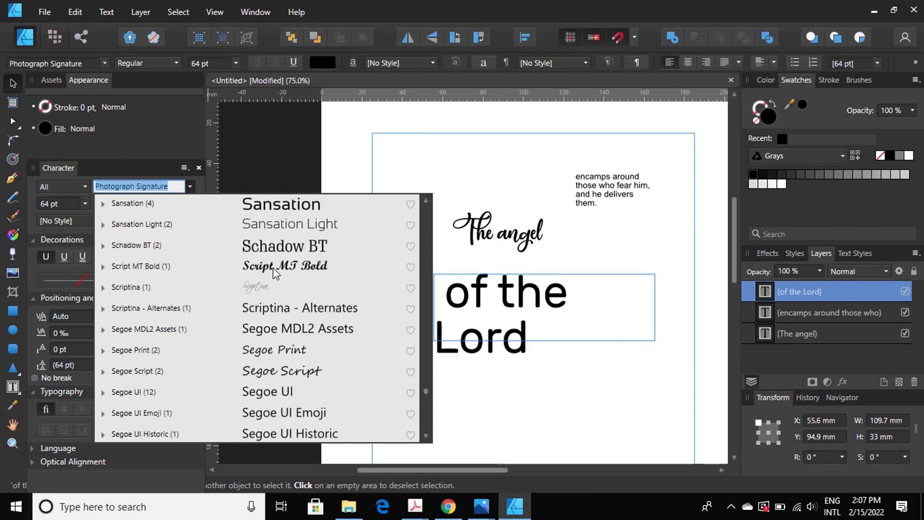
pyautogui.click(259, 289)
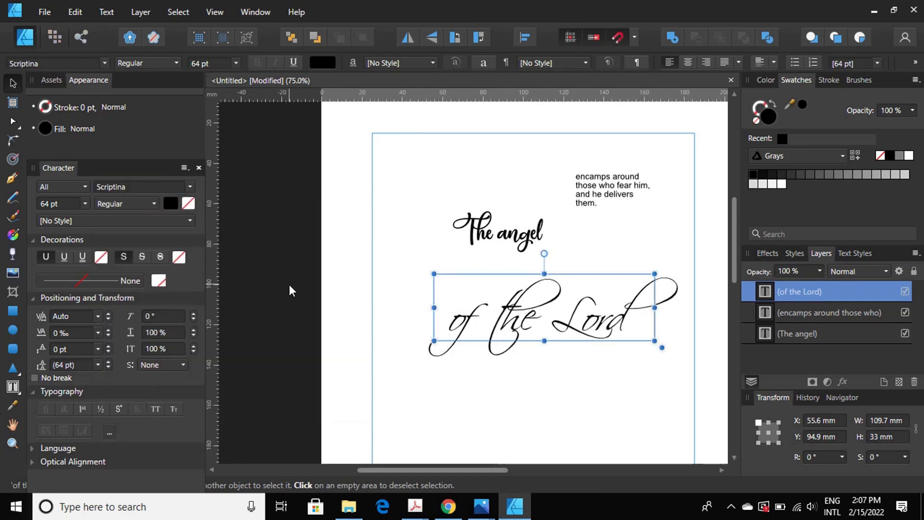
# - Browse the full font list, then close it with 'of the Lord' still in Scriptina
pyautogui.click(180, 187)
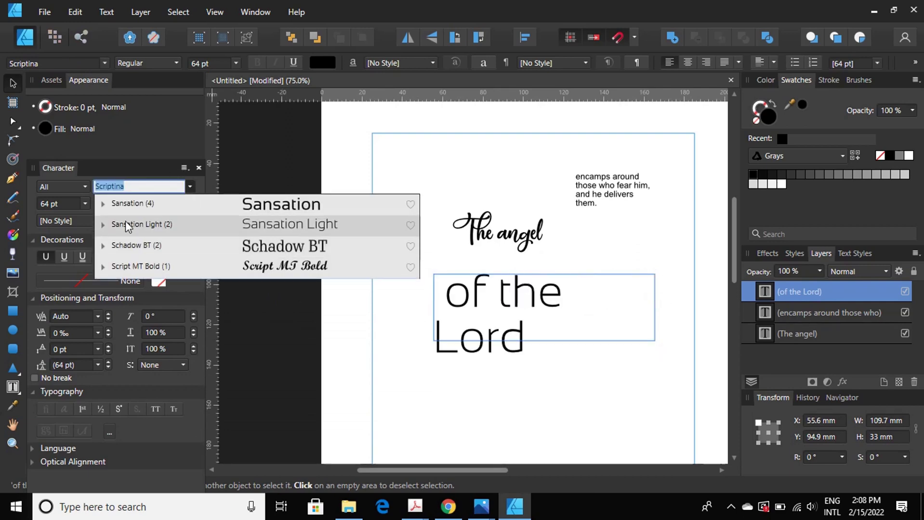
pyautogui.click(190, 187)
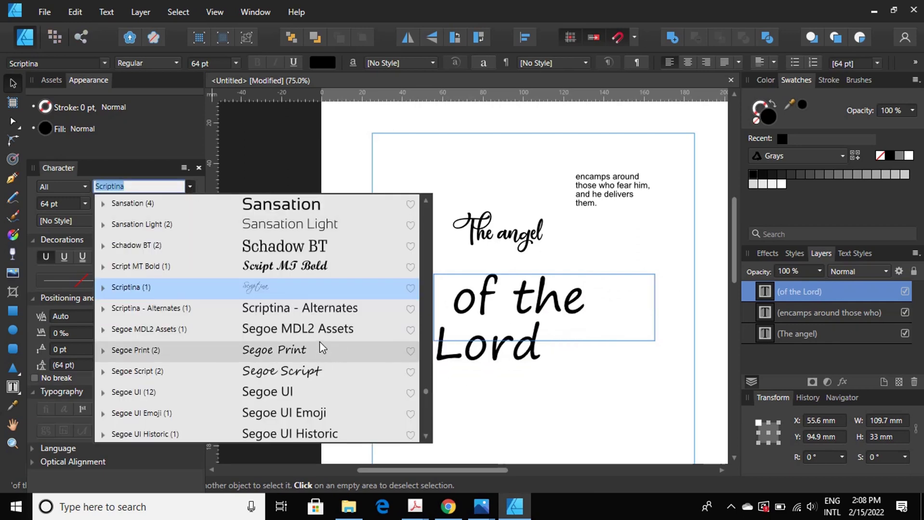
pyautogui.scroll(-2, 304, 306)
pyautogui.scroll(-2, 304, 307)
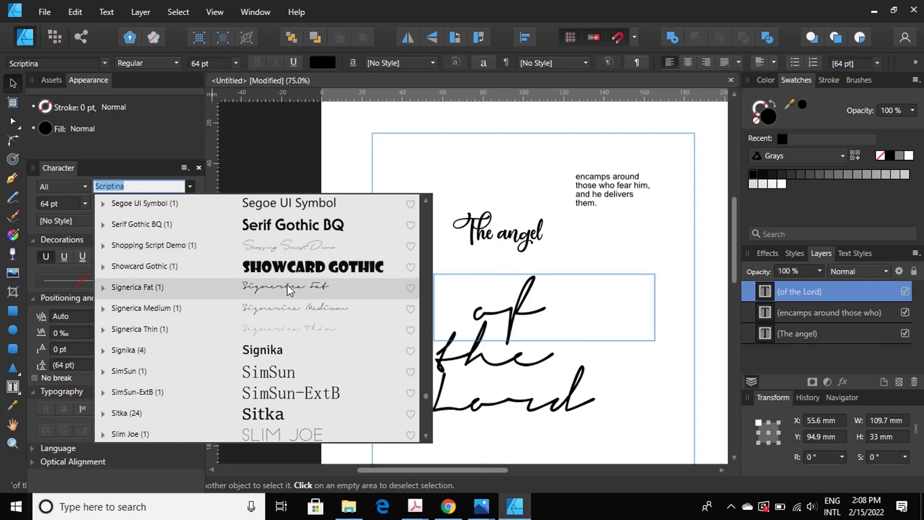
pyautogui.scroll(-2, 284, 329)
pyautogui.scroll(-1, 299, 331)
pyautogui.scroll(-2, 299, 331)
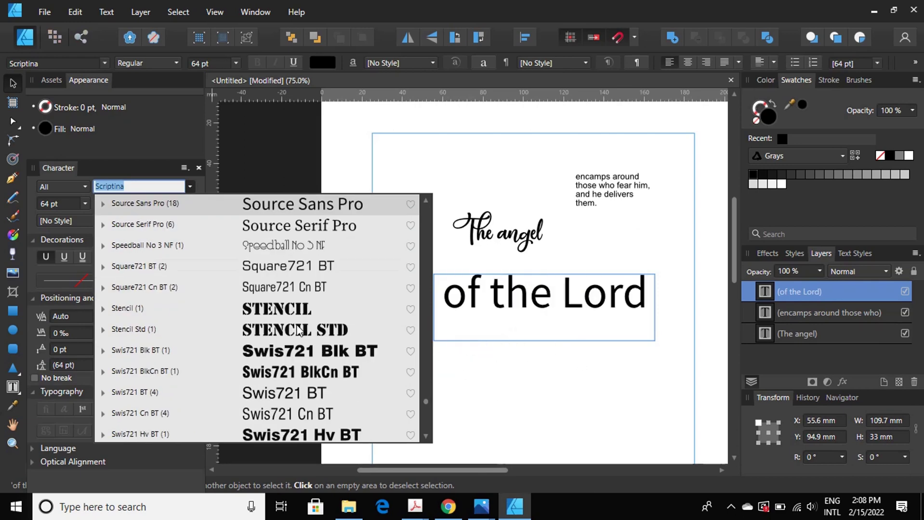
pyautogui.scroll(-3, 296, 328)
pyautogui.scroll(-2, 295, 326)
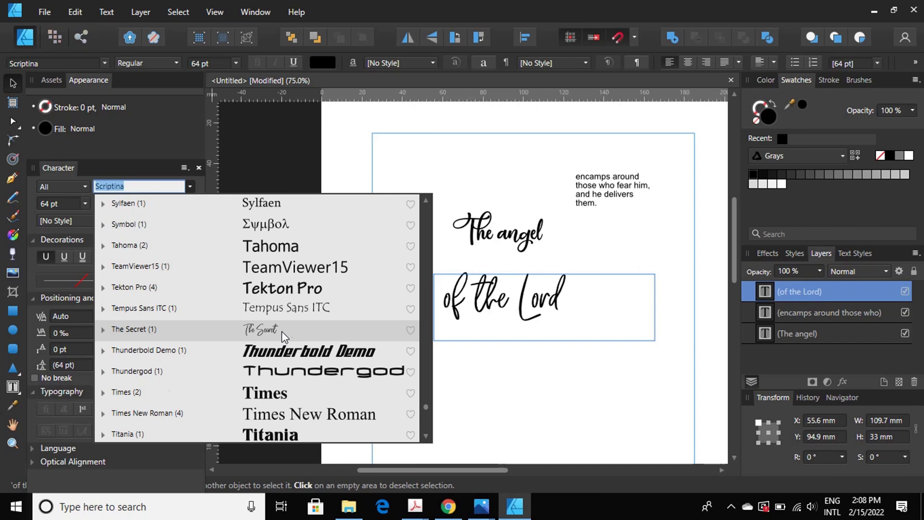
pyautogui.scroll(-3, 284, 336)
pyautogui.scroll(-1, 285, 337)
pyautogui.scroll(-2, 287, 338)
pyautogui.scroll(-2, 289, 338)
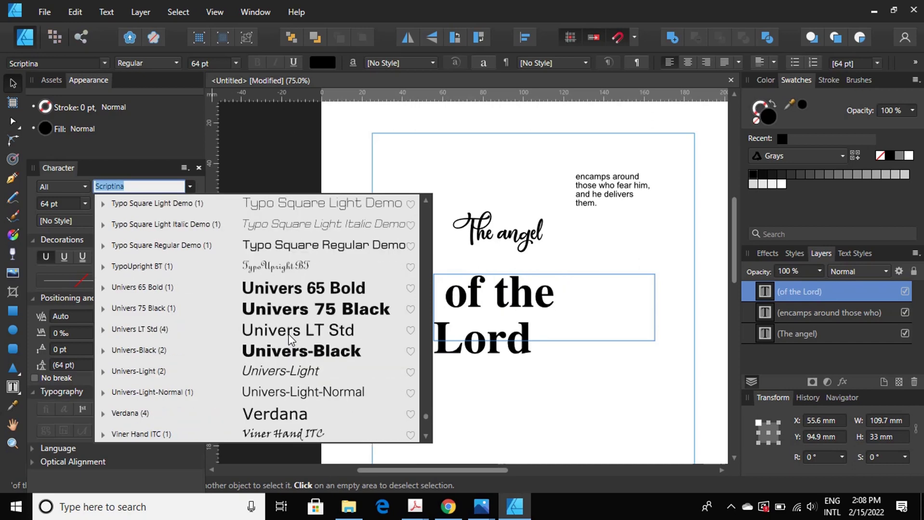
pyautogui.scroll(-3, 289, 339)
pyautogui.scroll(-3, 289, 339)
pyautogui.scroll(-3, 289, 338)
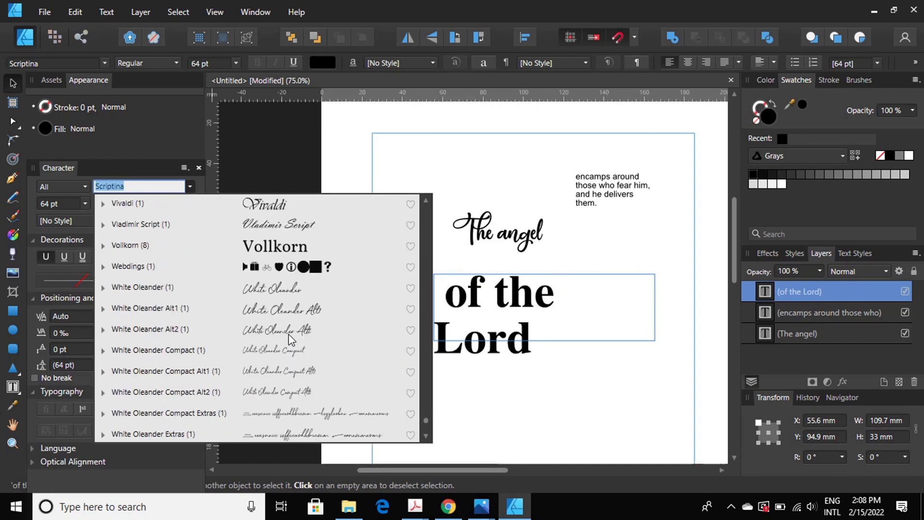
pyautogui.scroll(-2, 289, 338)
pyautogui.scroll(-2, 289, 338)
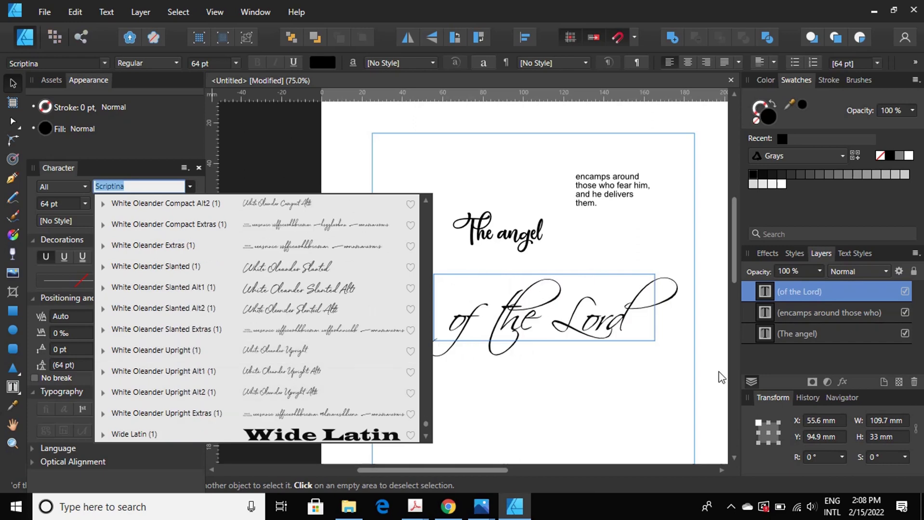
pyautogui.scroll(-3, 364, 400)
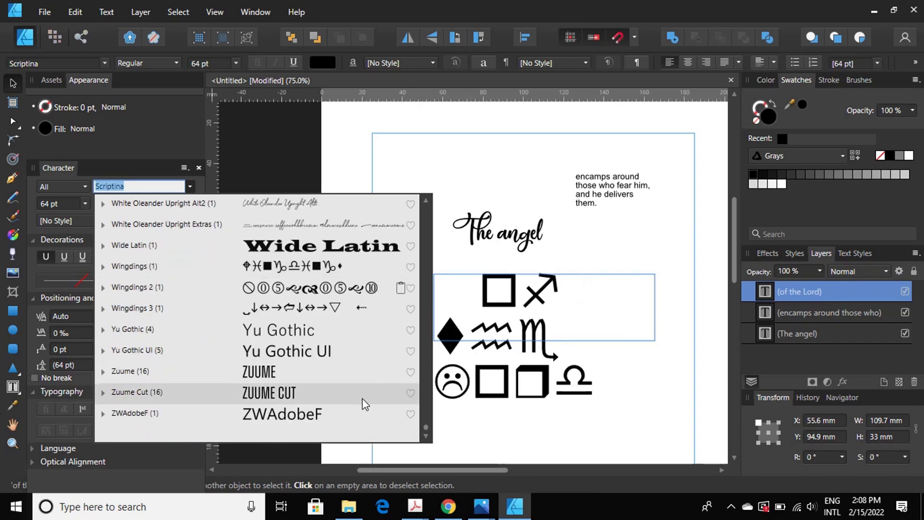
pyautogui.click(676, 259)
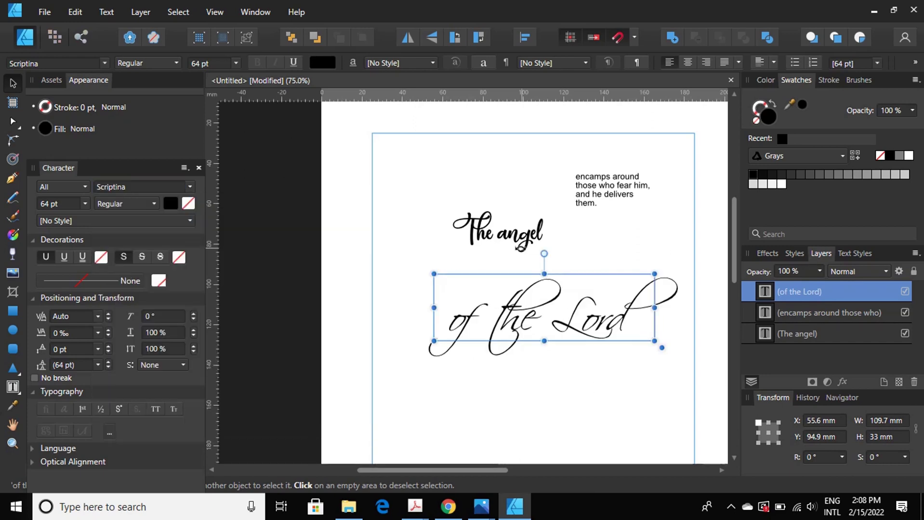
# - Check 'The angel' font size, then apply Pacific Again to 'of the Lord' via a 'pac' search
pyautogui.click(519, 240)
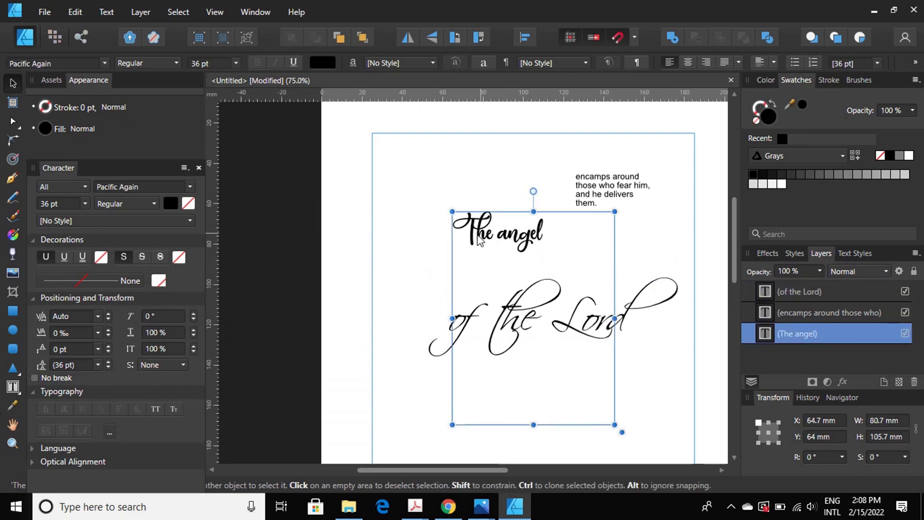
pyautogui.click(85, 204)
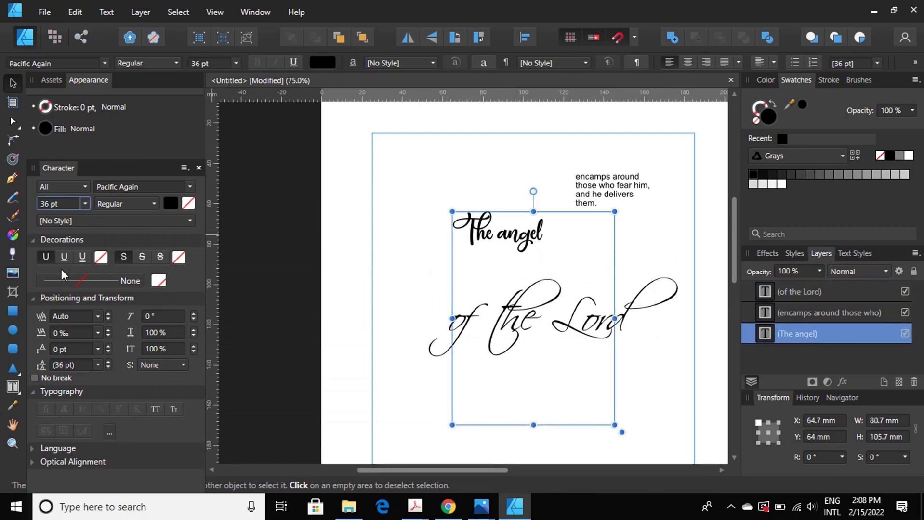
pyautogui.click(629, 322)
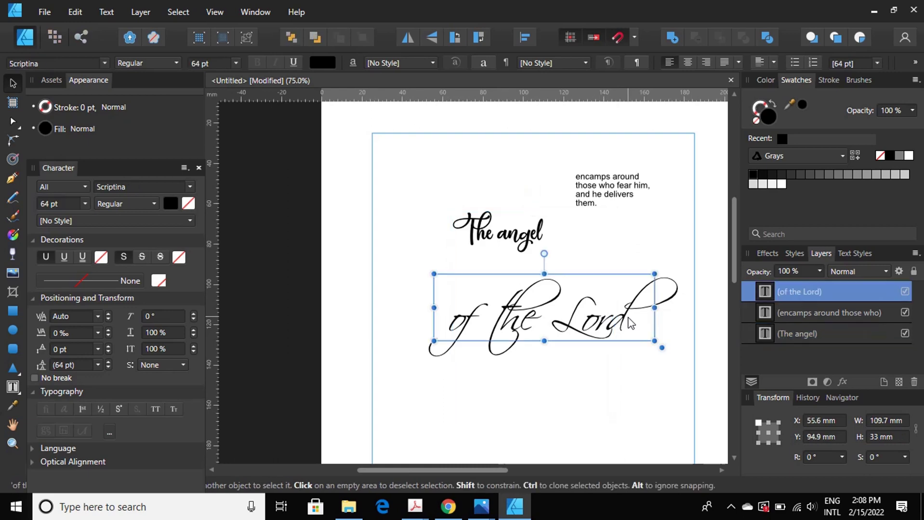
pyautogui.click(190, 187)
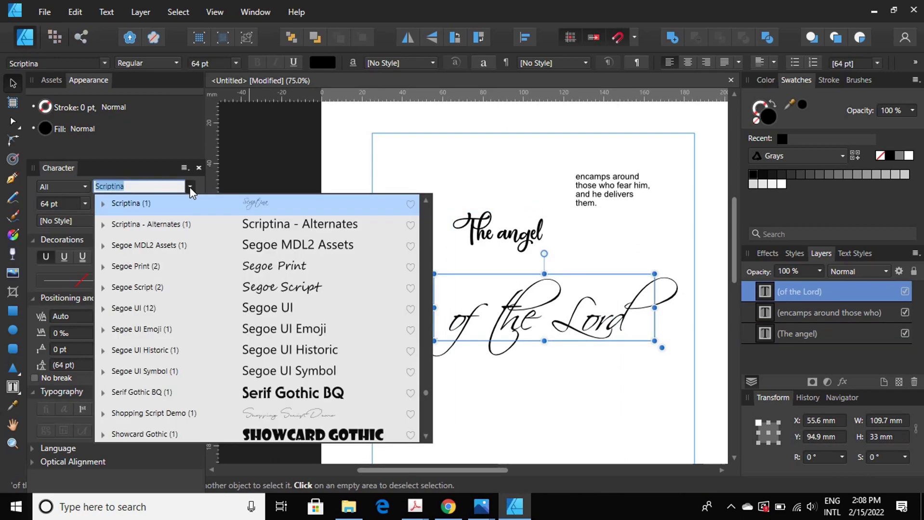
pyautogui.write('pac')
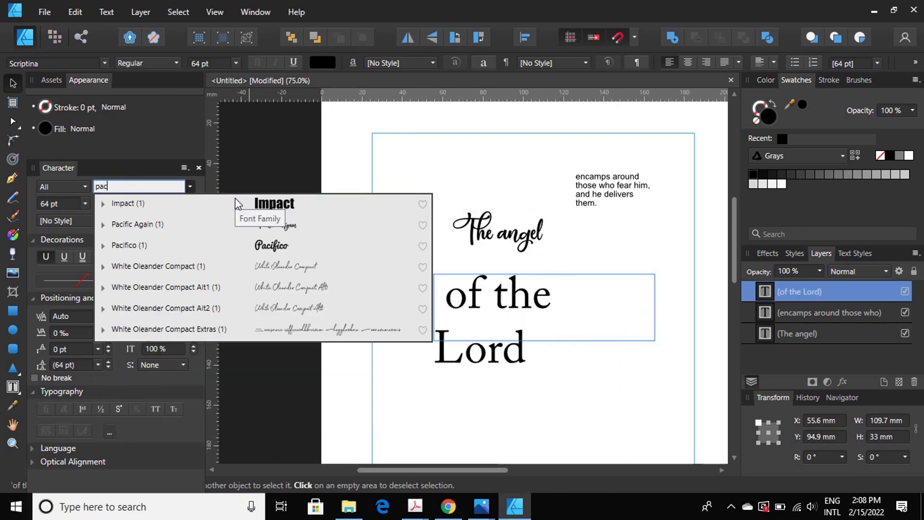
pyautogui.click(287, 227)
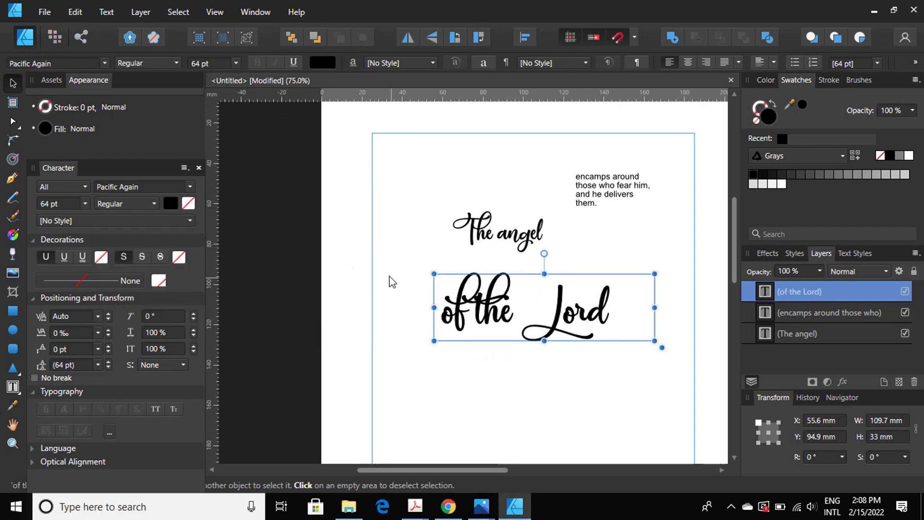
# - Add space between 'of' and 'the', and try a script font found by searching 'scrip'
pyautogui.doubleClick(478, 326)
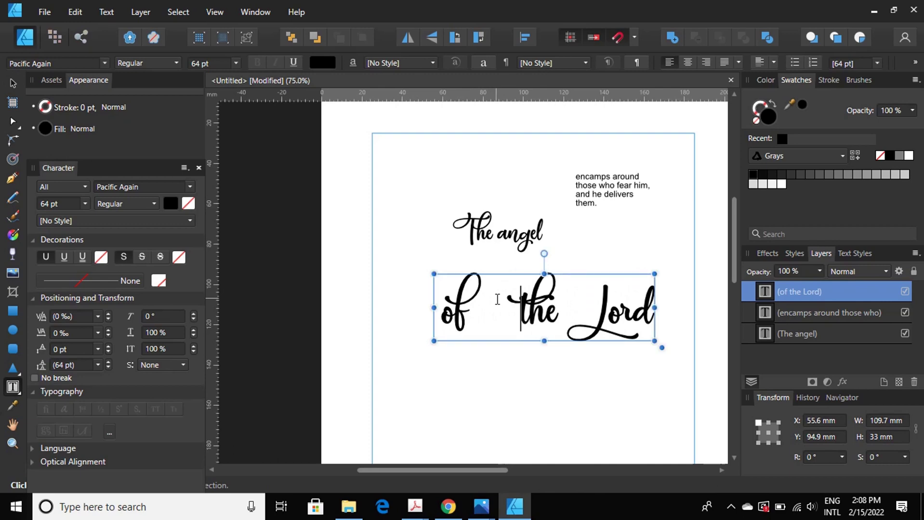
pyautogui.click(190, 188)
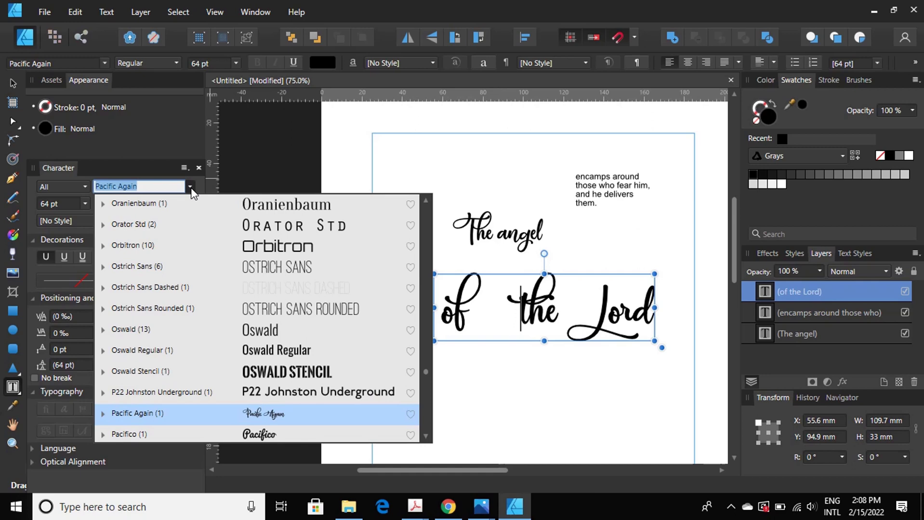
pyautogui.write('scrip')
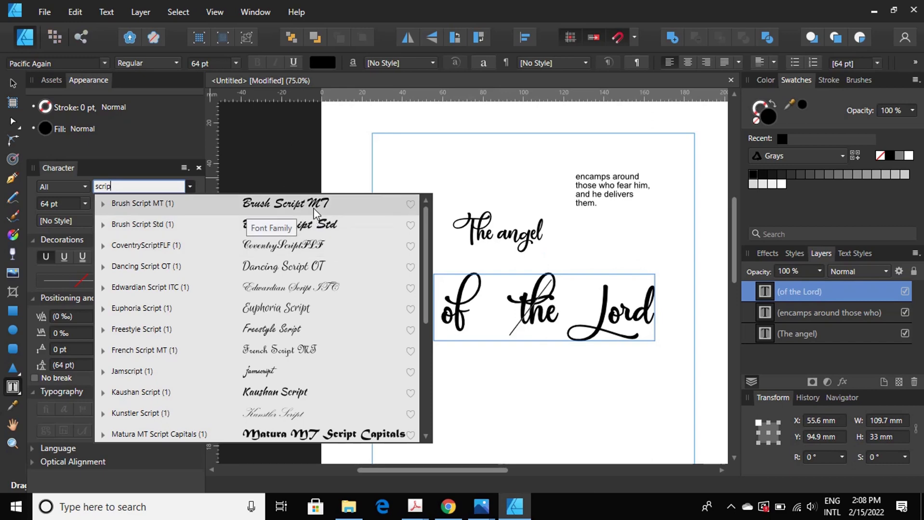
pyautogui.click(318, 268)
# - Select the whole phrase 'of the Lord' and apply Scriptina via a 'scri' search
pyautogui.moveTo(446, 310); pyautogui.dragTo(659, 311)
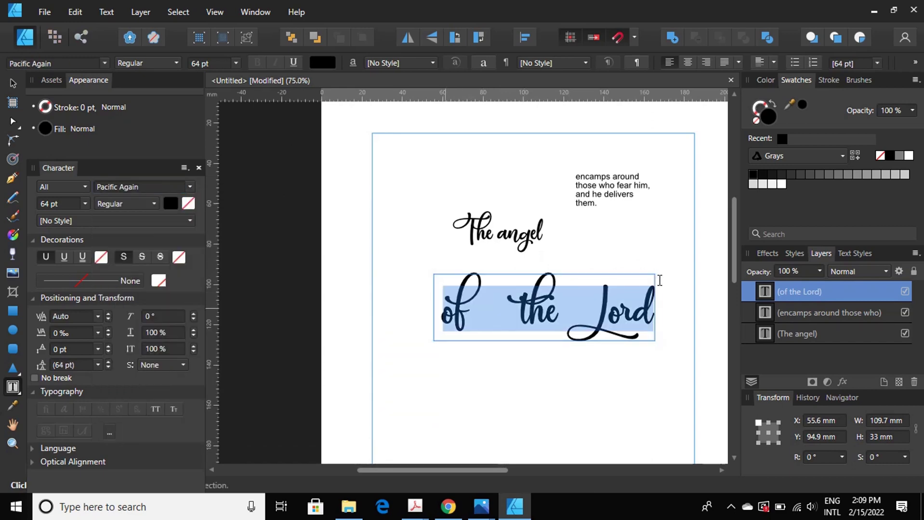
pyautogui.click(191, 186)
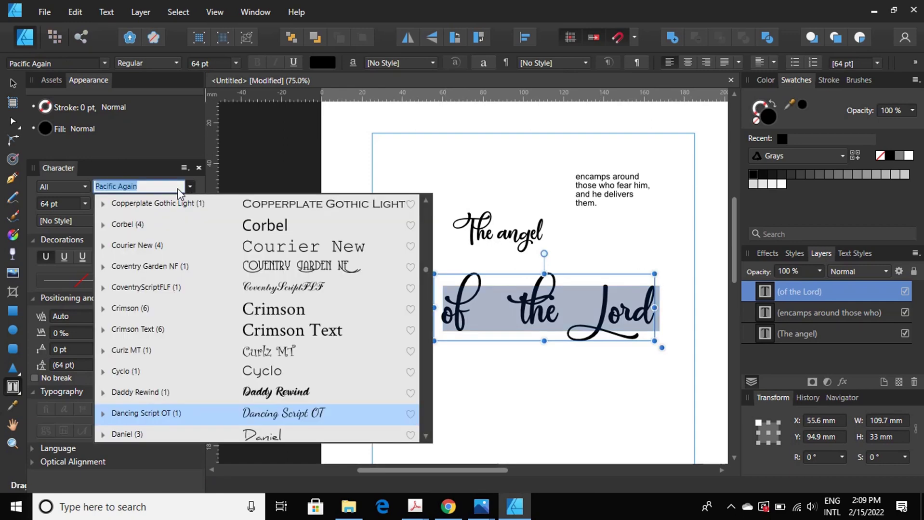
pyautogui.write('scr')
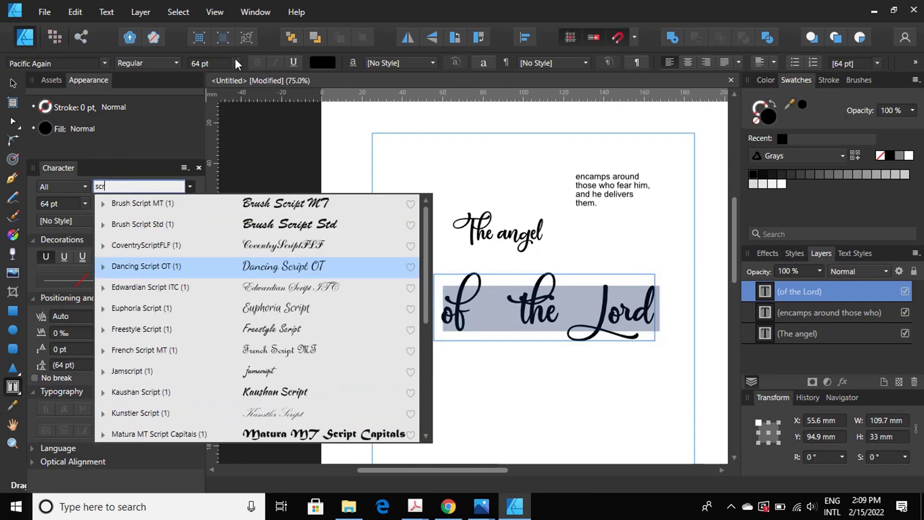
pyautogui.write('ipt')
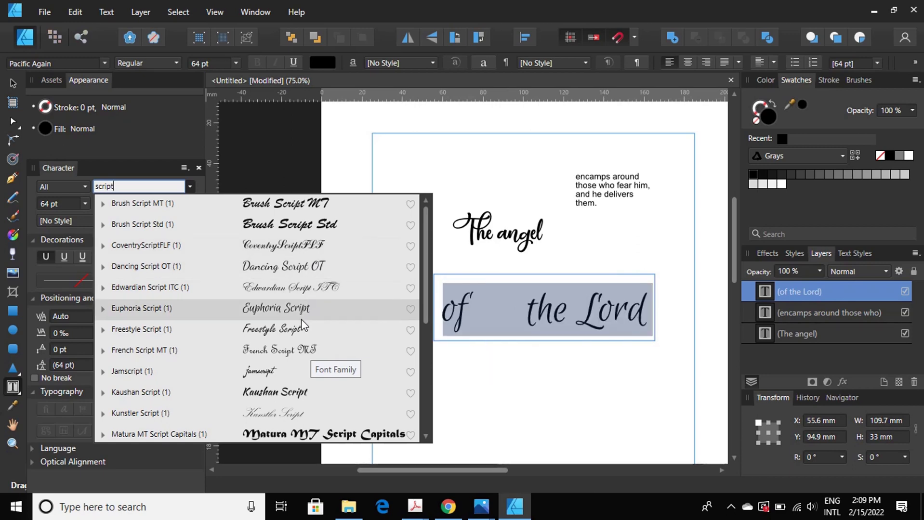
pyautogui.scroll(-1, 301, 319)
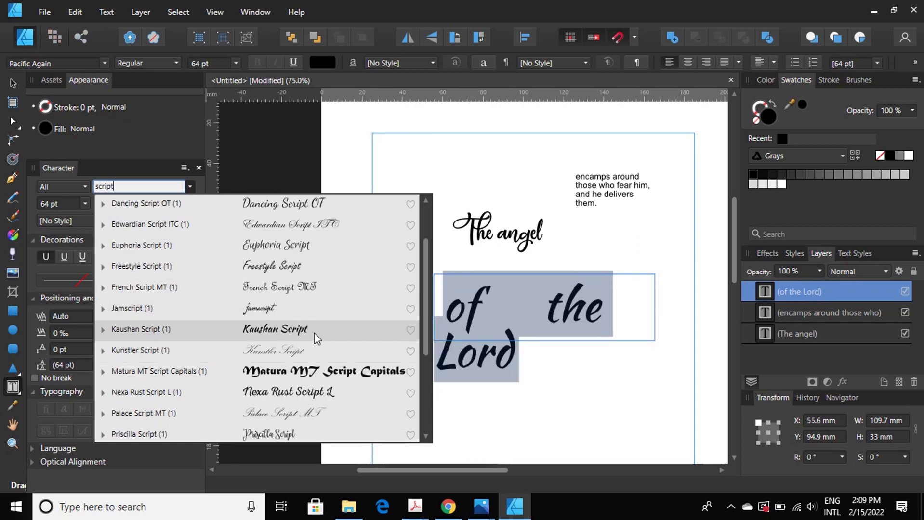
pyautogui.scroll(-1, 315, 333)
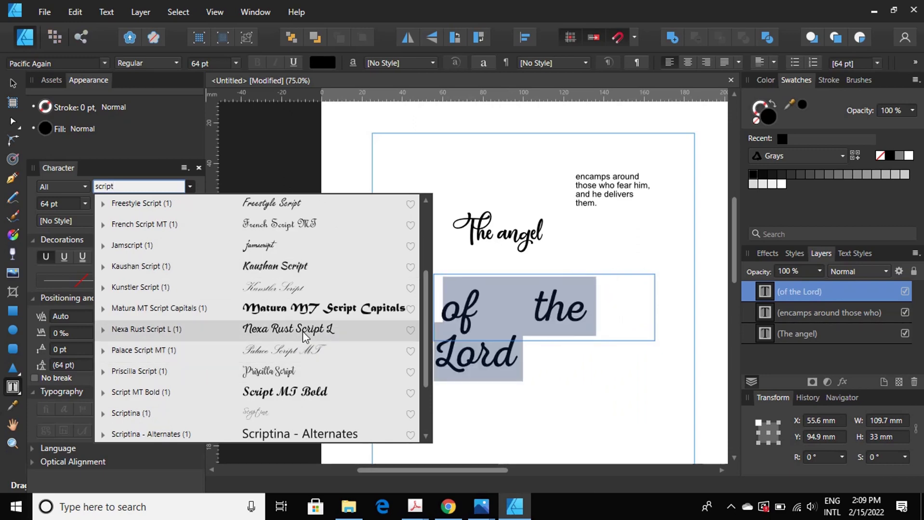
pyautogui.scroll(-2, 302, 332)
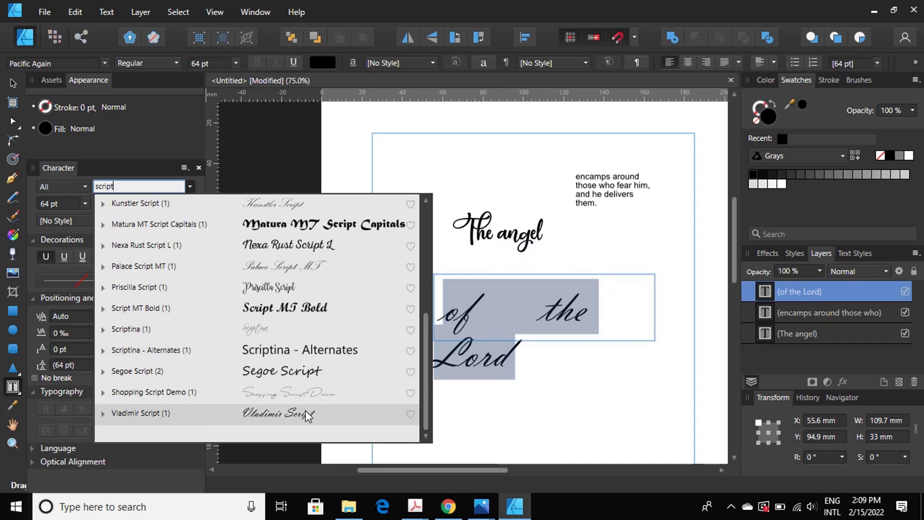
pyautogui.scroll(5, 308, 415)
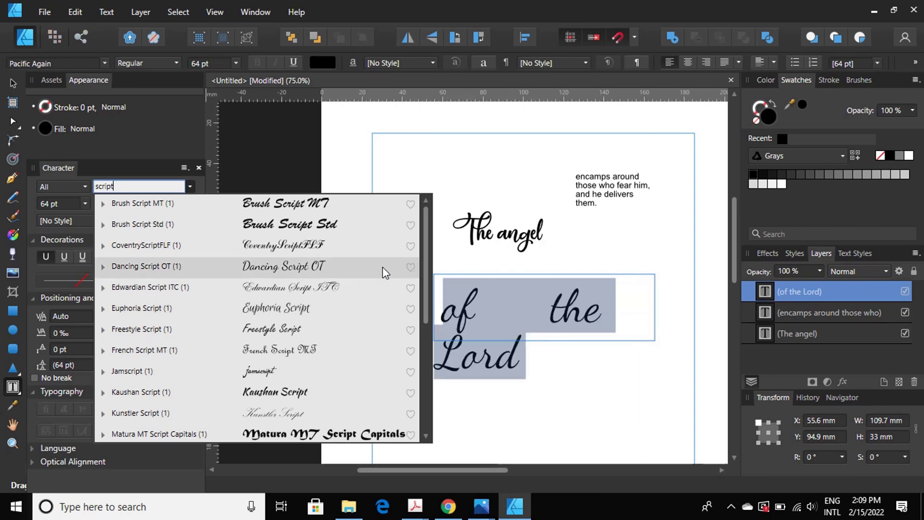
pyautogui.scroll(-3, 306, 288)
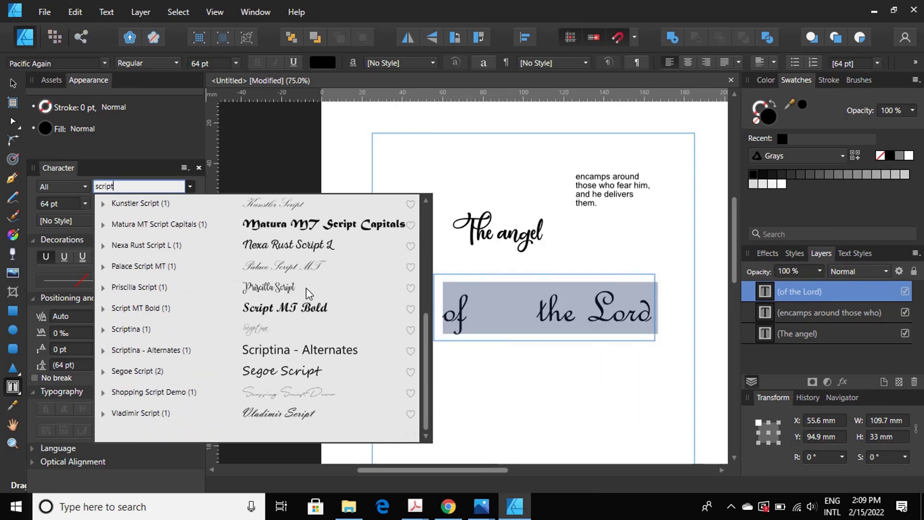
pyautogui.click(251, 329)
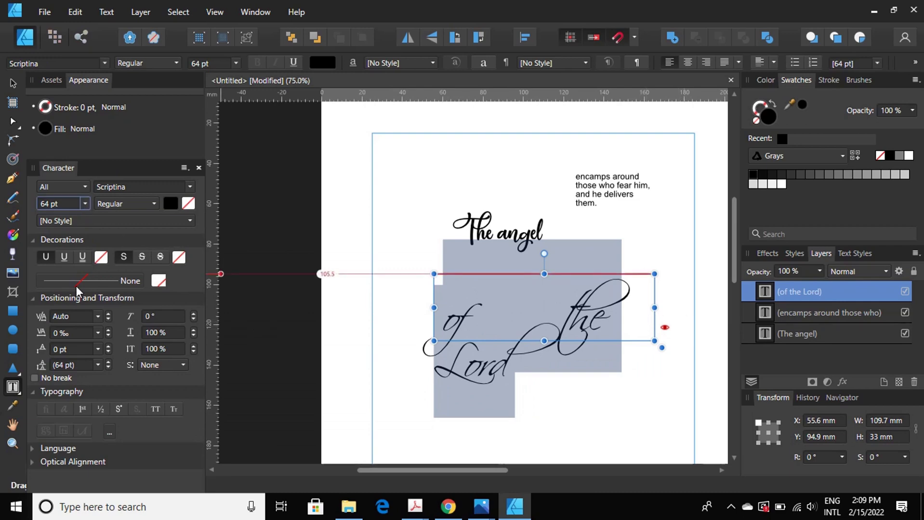
# - Set the phrase to 36 pt and delete the extra spaces after 'of'
pyautogui.click(85, 203)
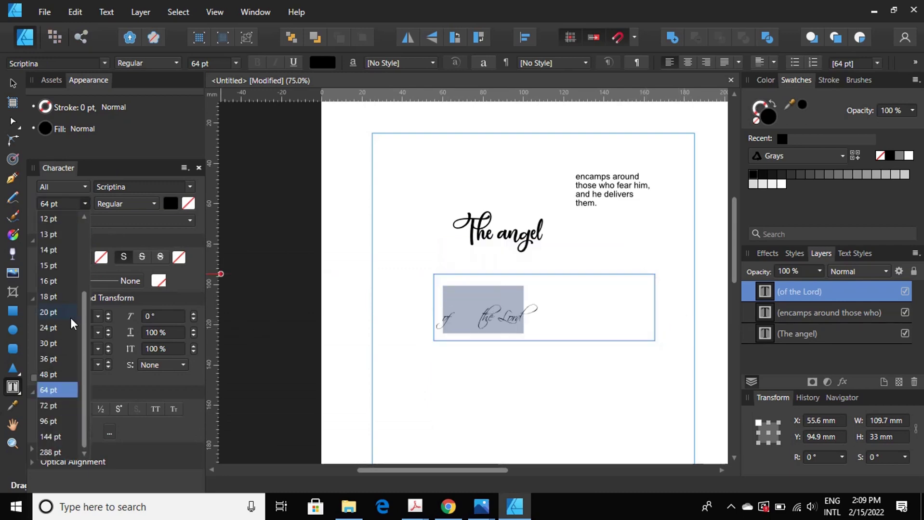
pyautogui.click(58, 359)
pyautogui.click(500, 310)
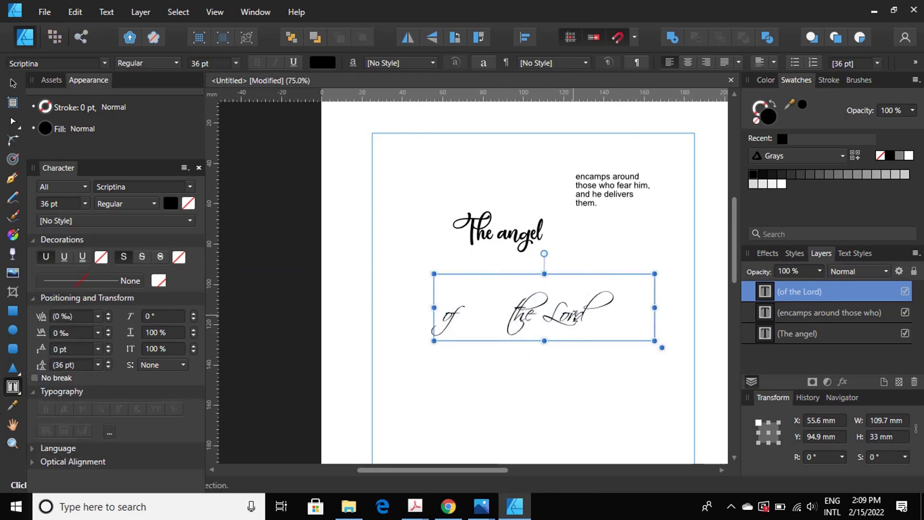
pyautogui.press('BackSpace')
pyautogui.press('BackSpace')
pyautogui.press('BackSpace')
pyautogui.press('BackSpace')
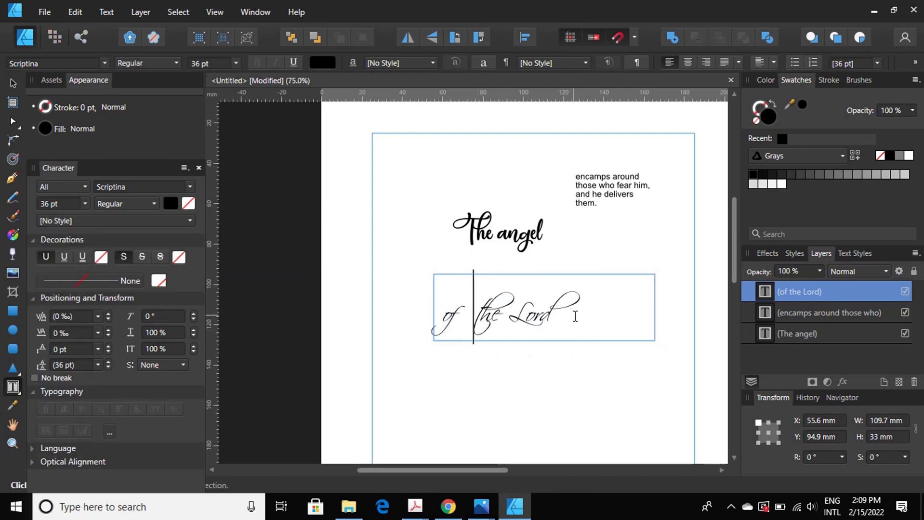
pyautogui.press('BackSpace')
pyautogui.press('BackSpace')
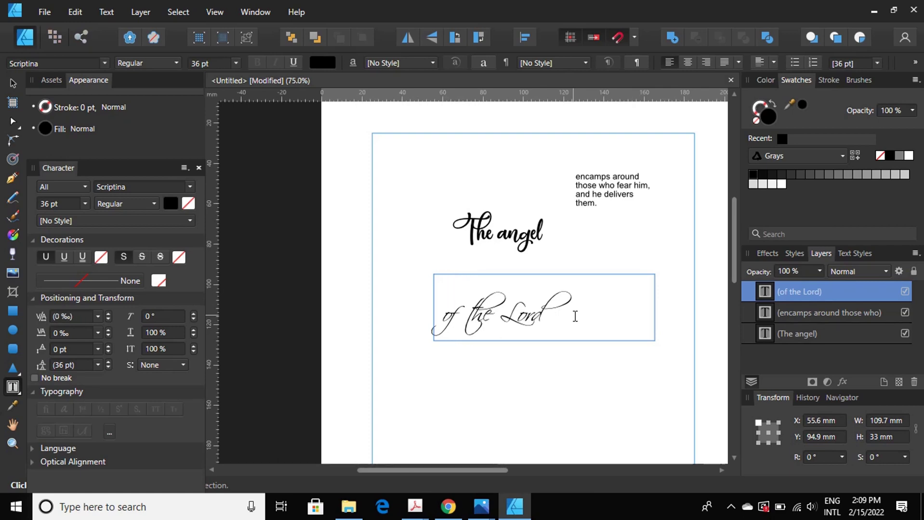
pyautogui.press('Escape')
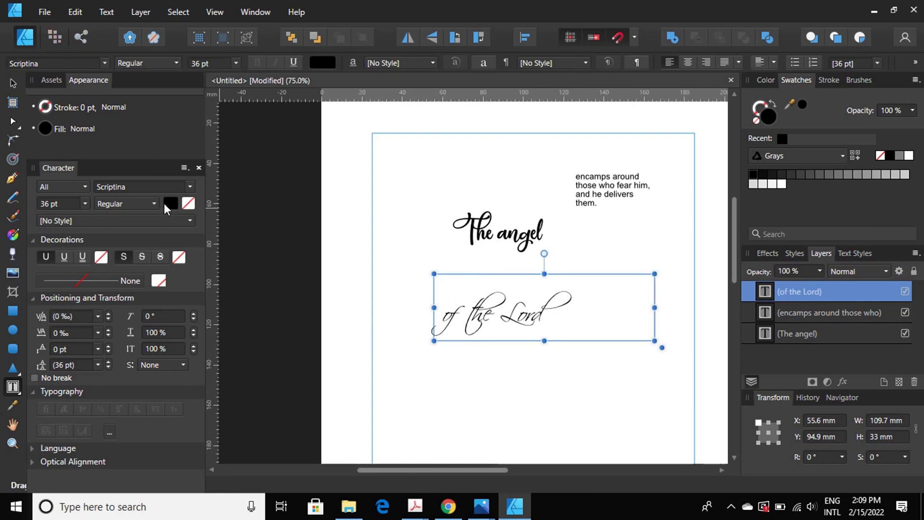
# - Select all of 'of the Lord', set it to 96 pt, and widen its frame on both sides
pyautogui.click(155, 202)
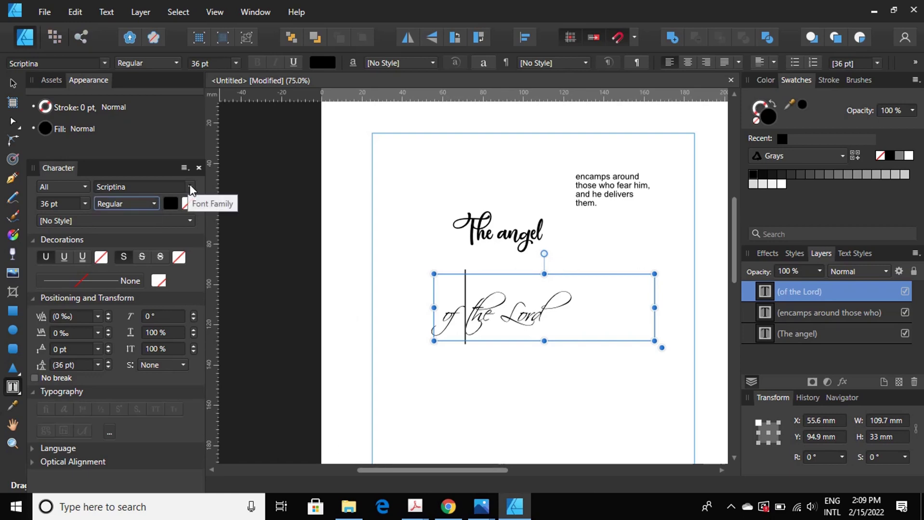
pyautogui.click(548, 315)
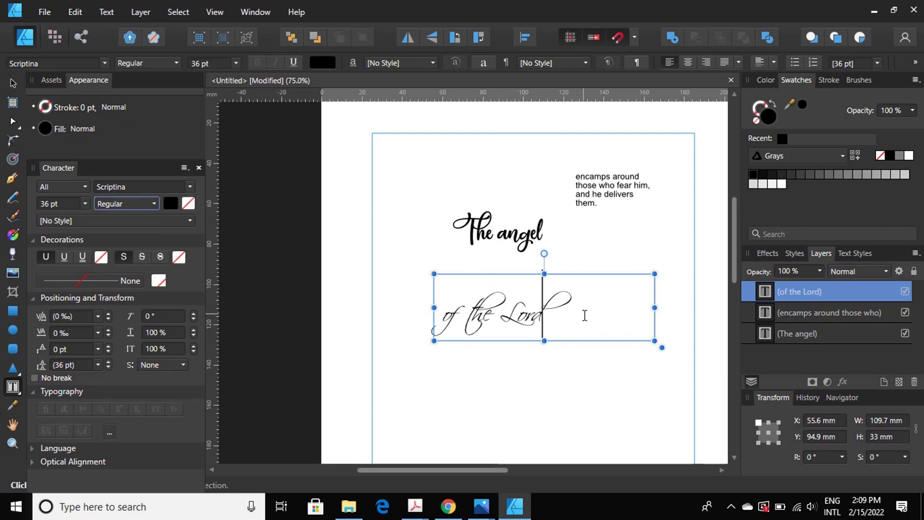
pyautogui.moveTo(584, 315); pyautogui.dragTo(432, 314)
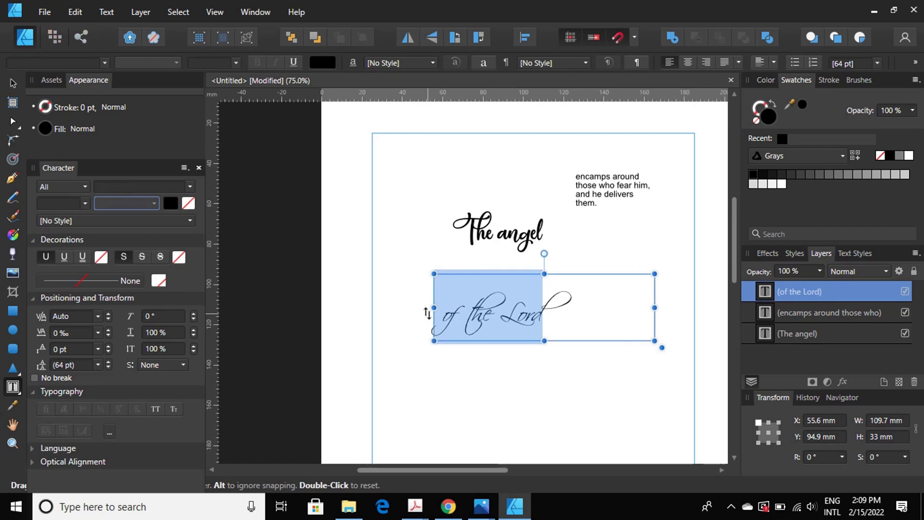
pyautogui.click(85, 203)
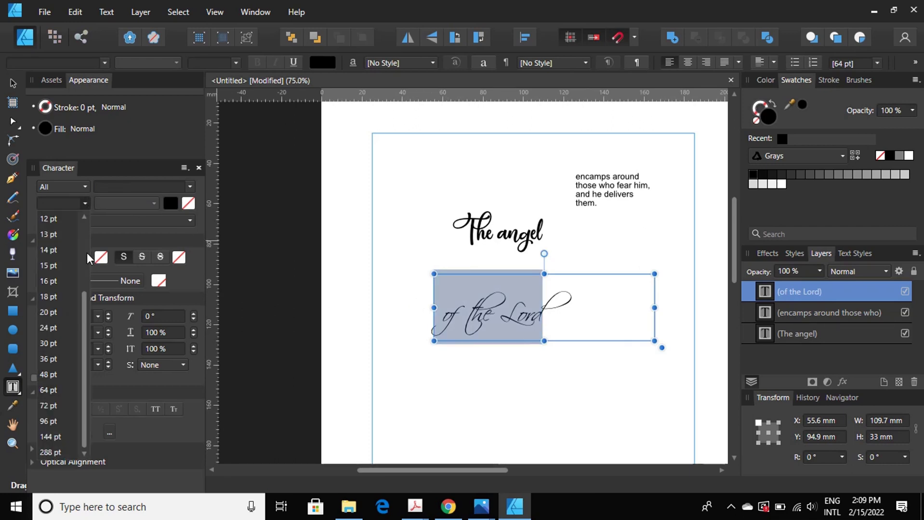
pyautogui.click(54, 421)
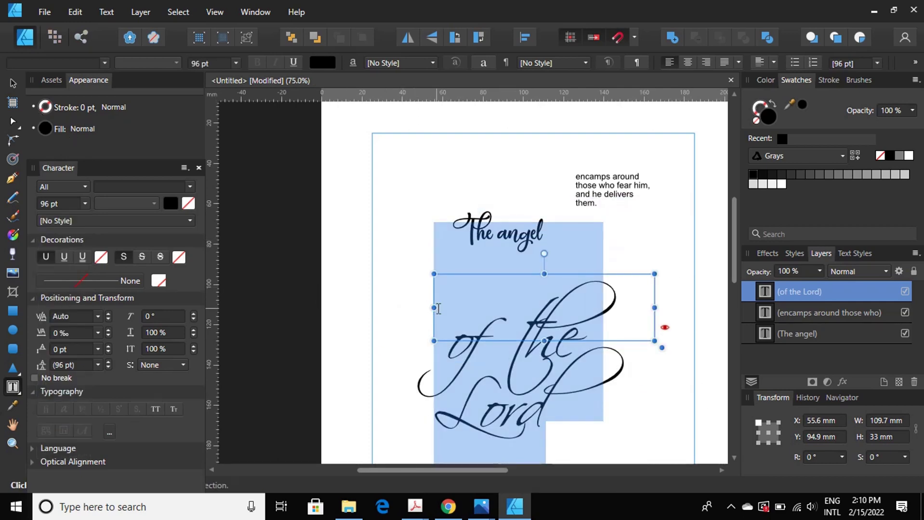
pyautogui.moveTo(434, 308); pyautogui.dragTo(372, 312)
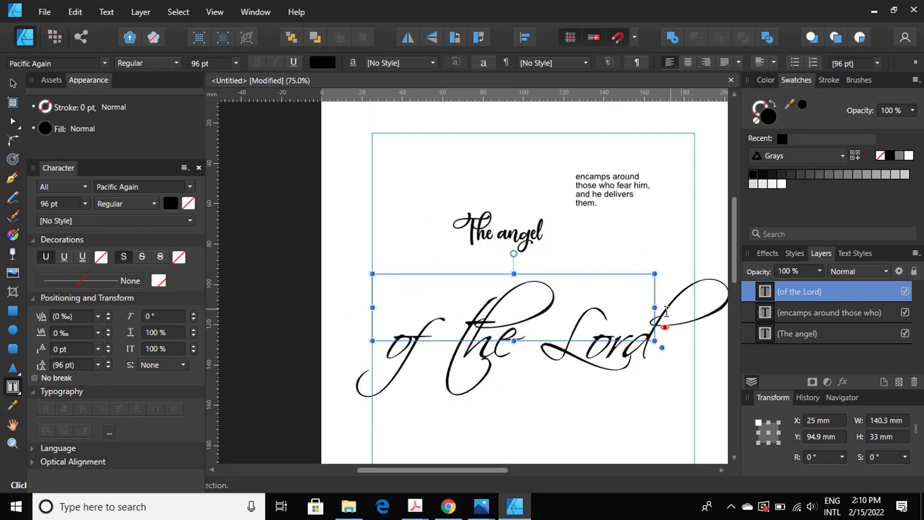
pyautogui.moveTo(666, 312); pyautogui.dragTo(694, 308)
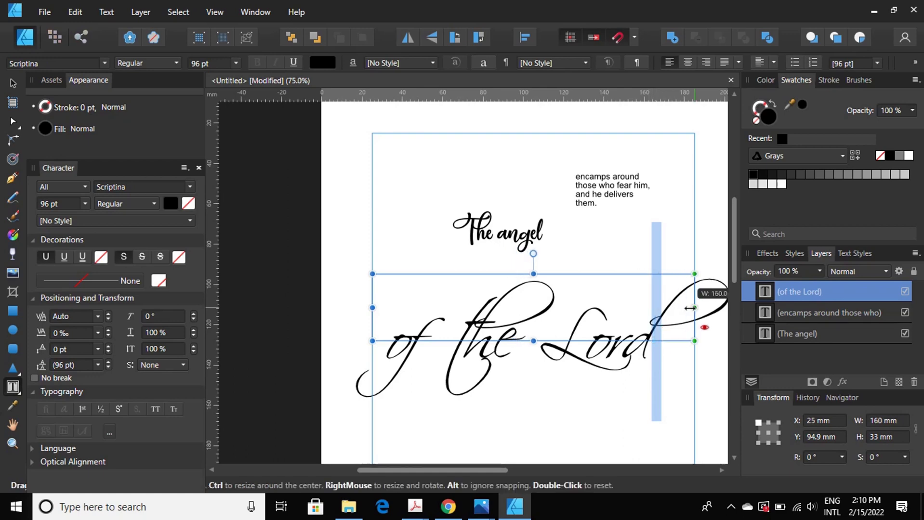
pyautogui.click(536, 358)
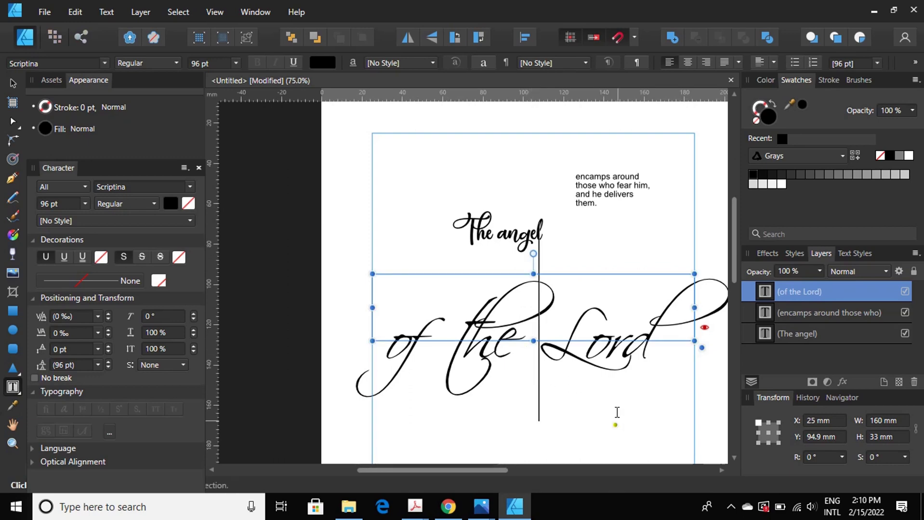
pyautogui.scroll(-2, 614, 415)
pyautogui.scroll(-1, 611, 367)
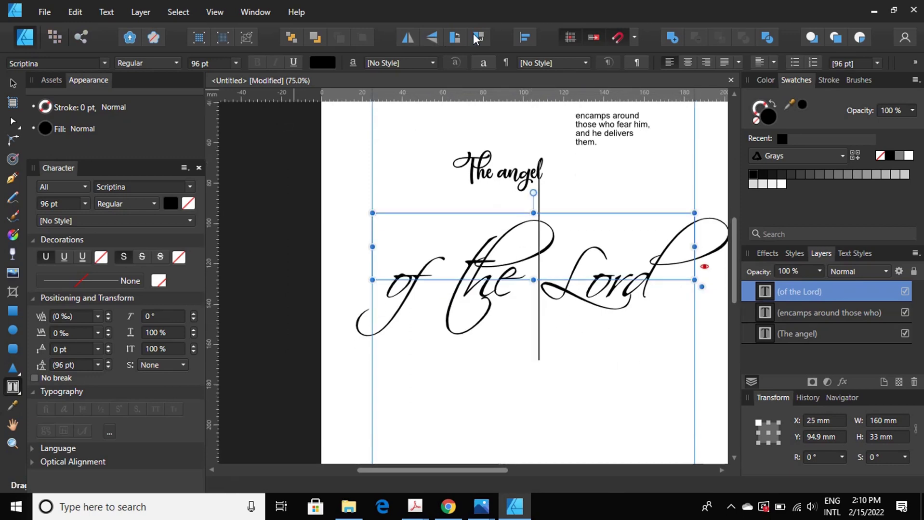
pyautogui.click(525, 37)
pyautogui.click(551, 82)
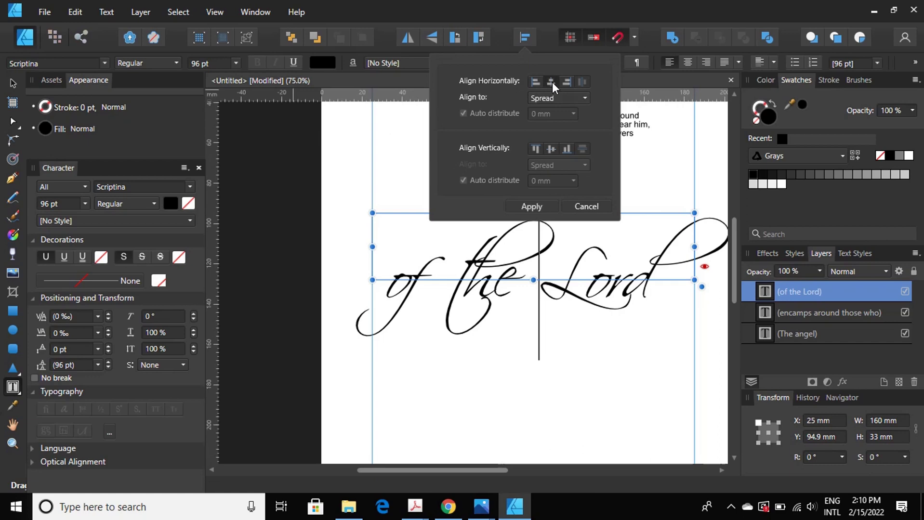
pyautogui.click(551, 82)
pyautogui.press('Escape')
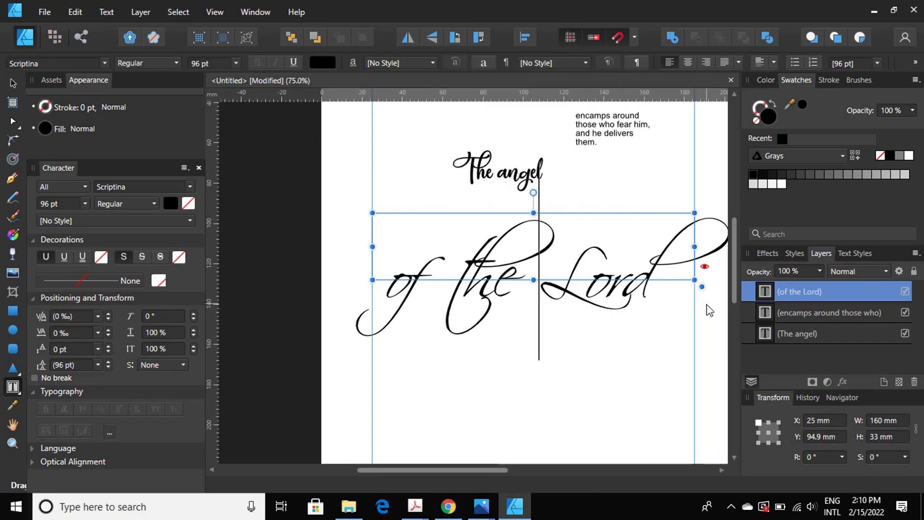
pyautogui.scroll(1, 625, 349)
pyautogui.click(625, 348)
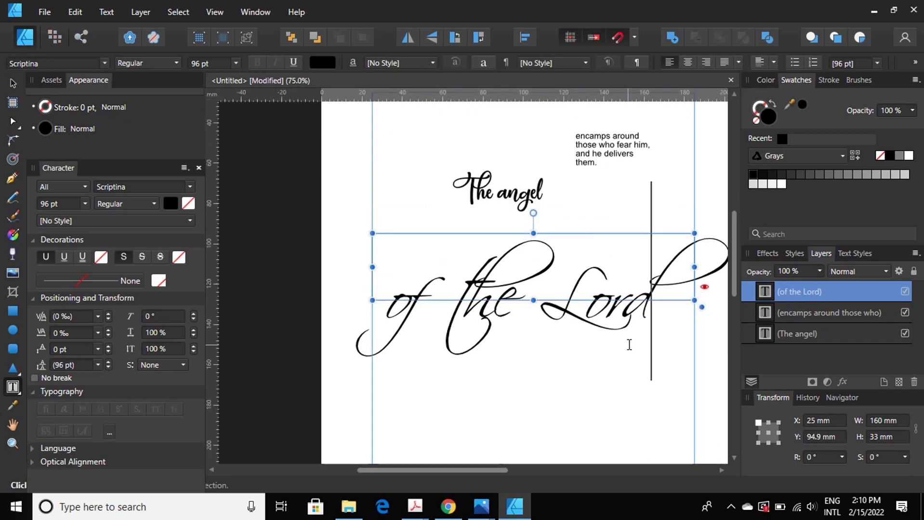
pyautogui.scroll(1, 627, 342)
pyautogui.click(628, 342)
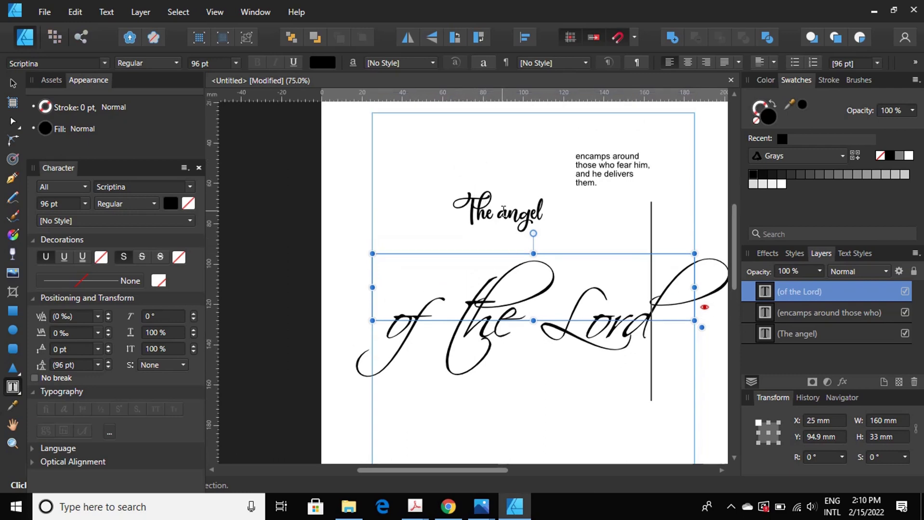
# - Select the whole 'of the Lord' line, try the Pacific Again font, then undo it
pyautogui.tripleClick(569, 310)
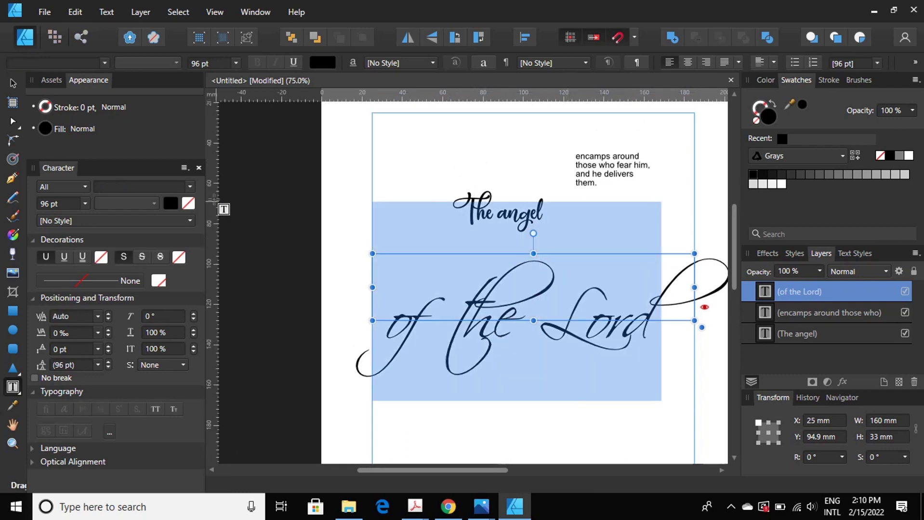
pyautogui.click(191, 188)
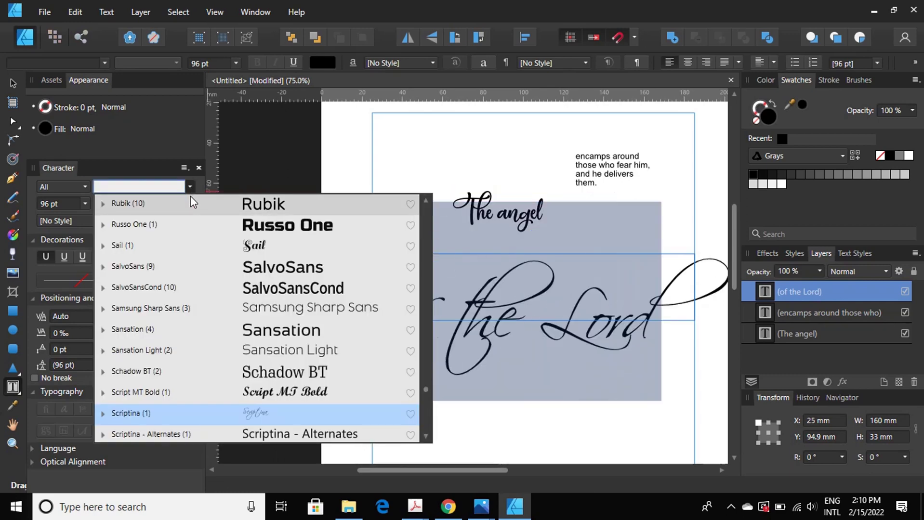
pyautogui.write('pac')
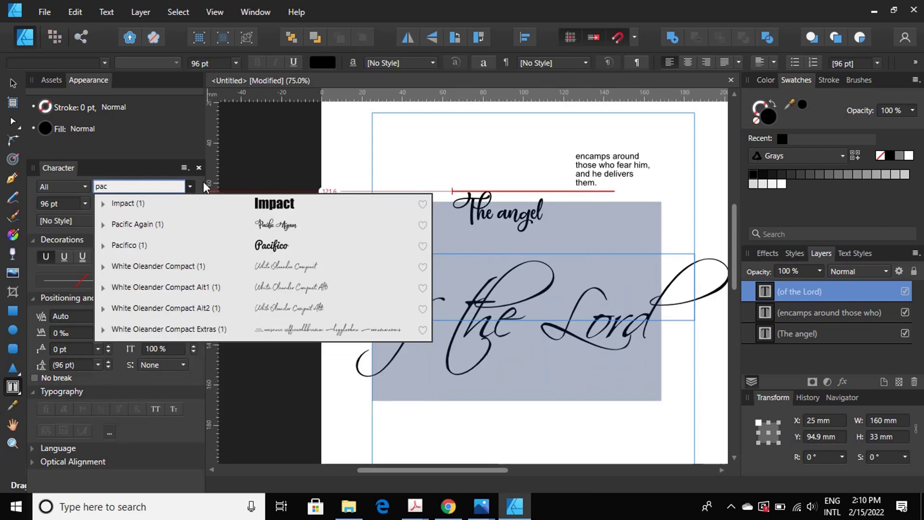
pyautogui.click(234, 230)
pyautogui.press('Return')
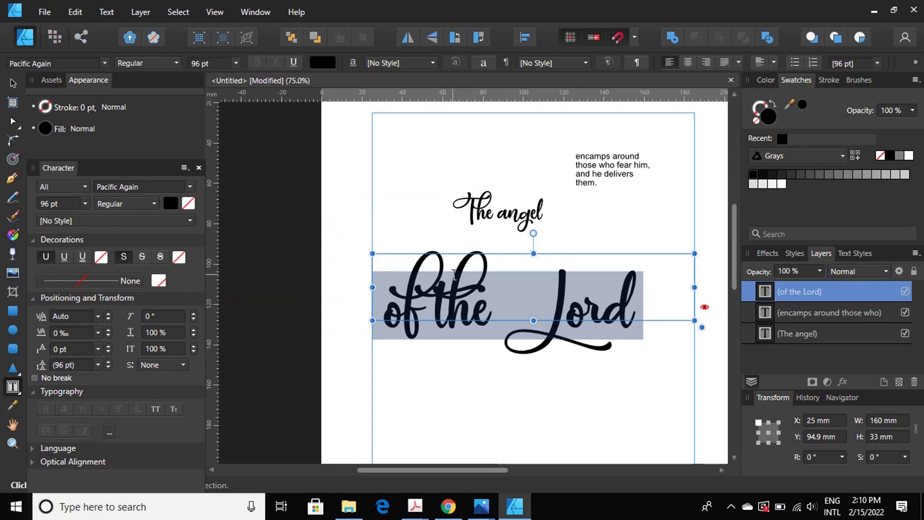
pyautogui.press('Down')
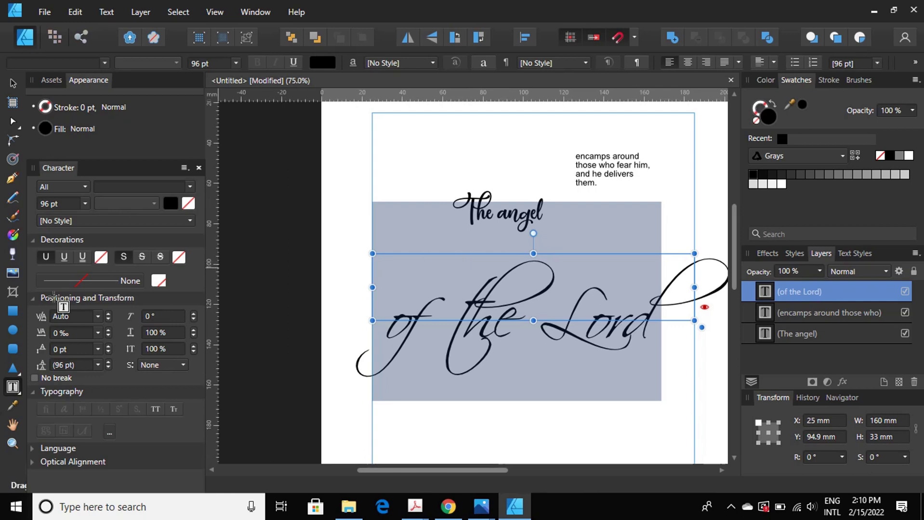
# - Browse down the font family list and apply White Oleander to 'of the Lord', replacing Scriptina
pyautogui.click(188, 190)
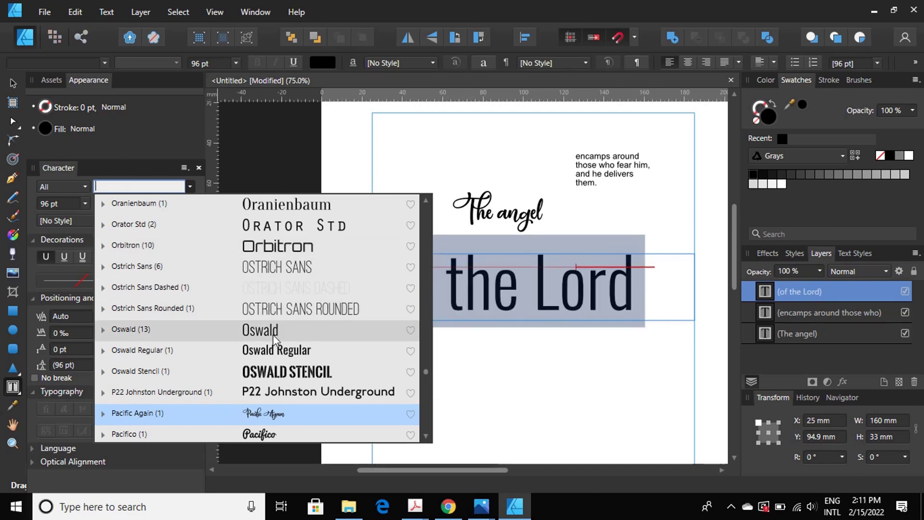
pyautogui.scroll(-2, 273, 337)
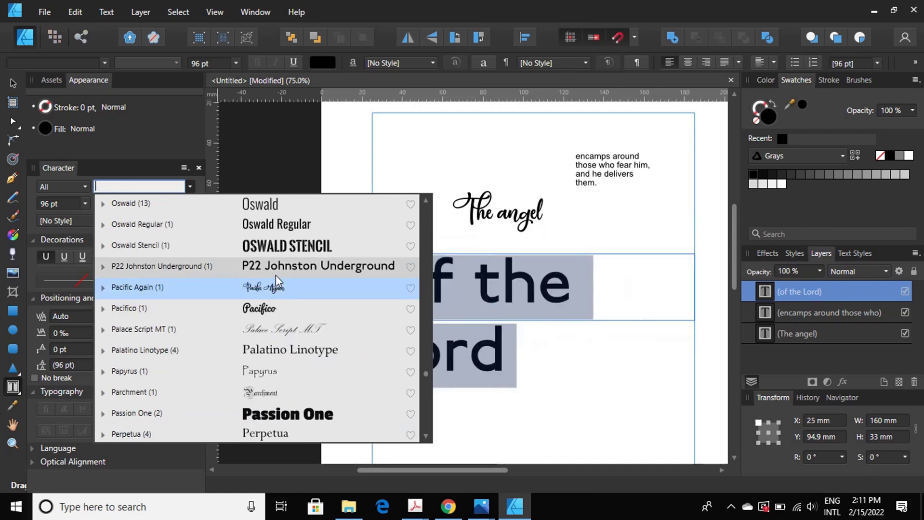
pyautogui.scroll(-3, 279, 309)
pyautogui.scroll(-2, 282, 342)
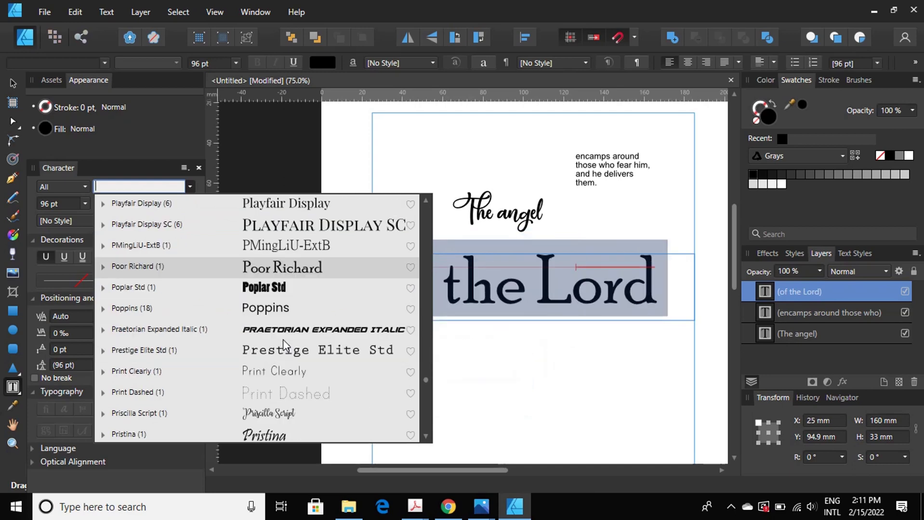
pyautogui.scroll(-1, 284, 318)
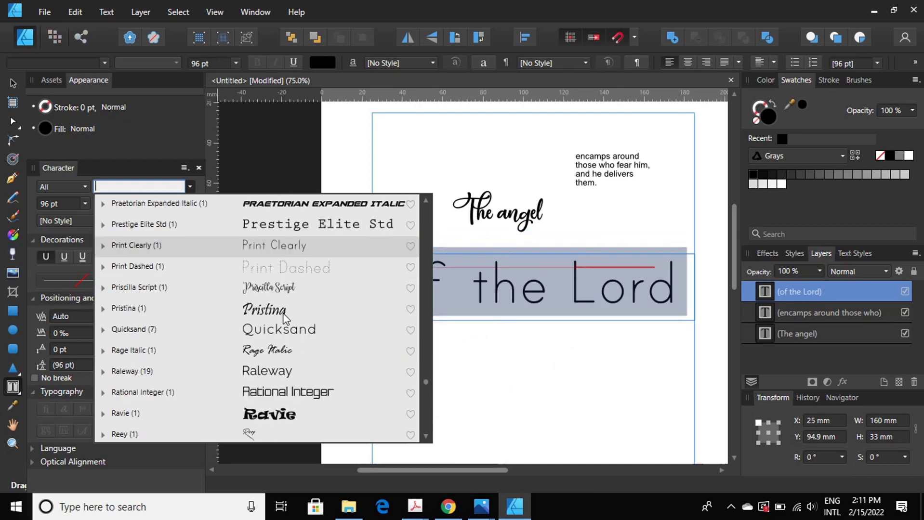
pyautogui.scroll(-2, 284, 333)
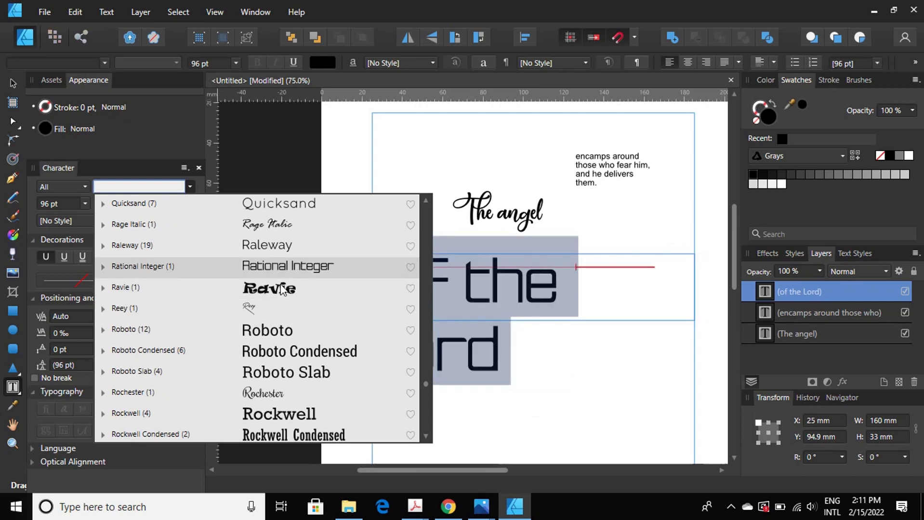
pyautogui.scroll(-1, 293, 335)
pyautogui.scroll(-1, 294, 335)
pyautogui.scroll(-2, 295, 337)
pyautogui.scroll(-1, 294, 338)
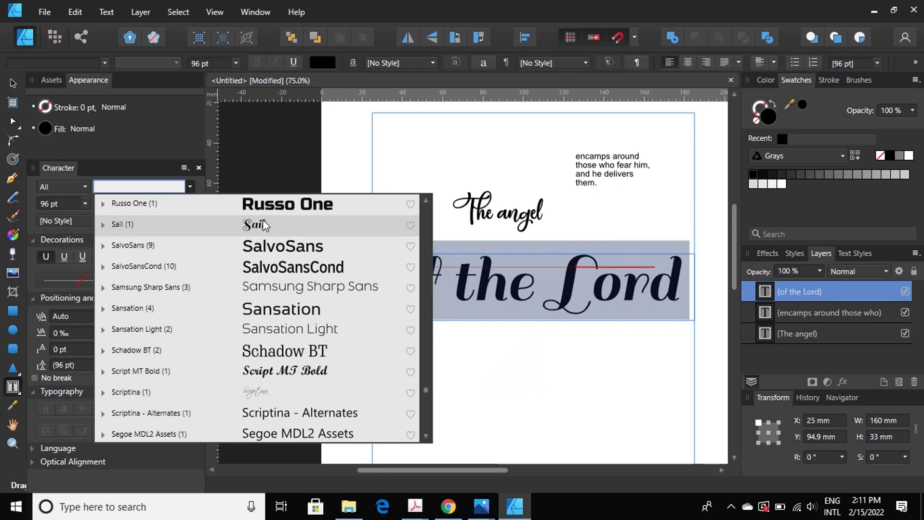
pyautogui.scroll(-2, 300, 285)
pyautogui.scroll(-2, 296, 276)
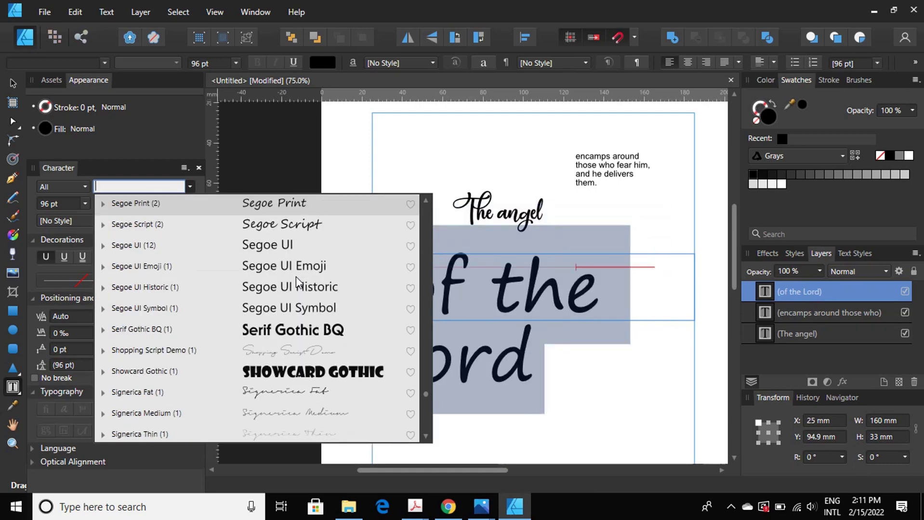
pyautogui.scroll(-3, 295, 277)
pyautogui.scroll(-1, 296, 277)
pyautogui.scroll(-1, 295, 276)
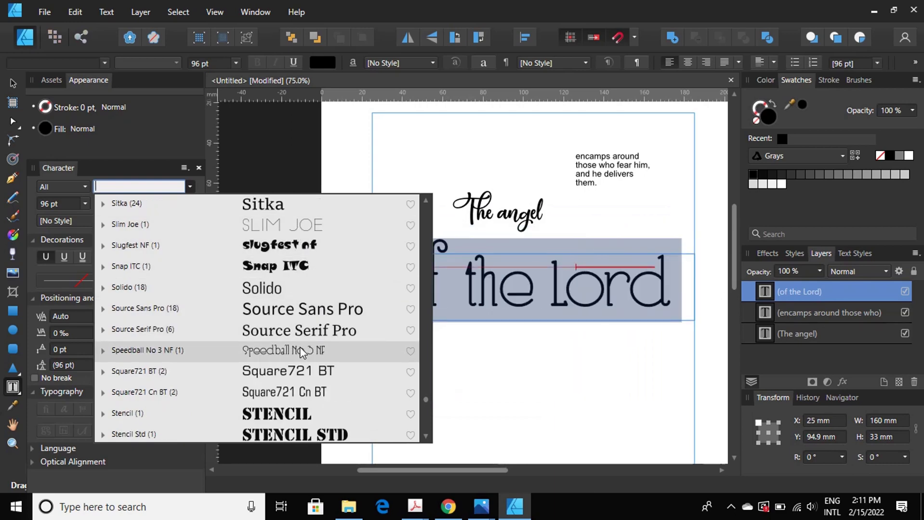
pyautogui.scroll(-2, 300, 347)
pyautogui.scroll(-3, 300, 347)
pyautogui.scroll(-2, 299, 347)
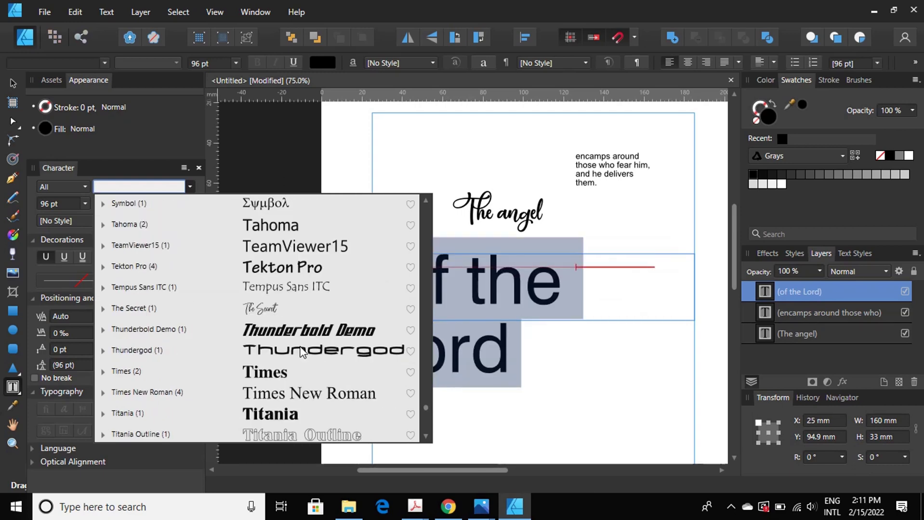
pyautogui.scroll(2, 301, 351)
pyautogui.scroll(-3, 301, 352)
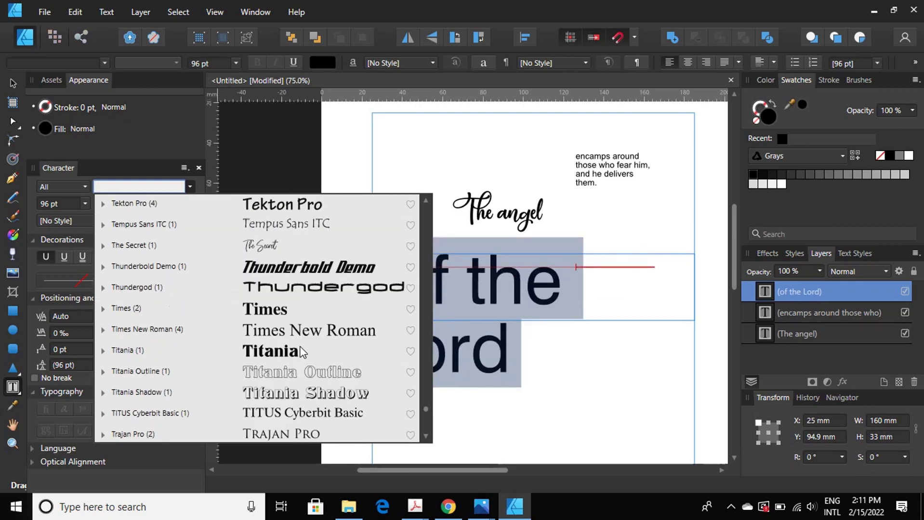
pyautogui.scroll(-1, 300, 351)
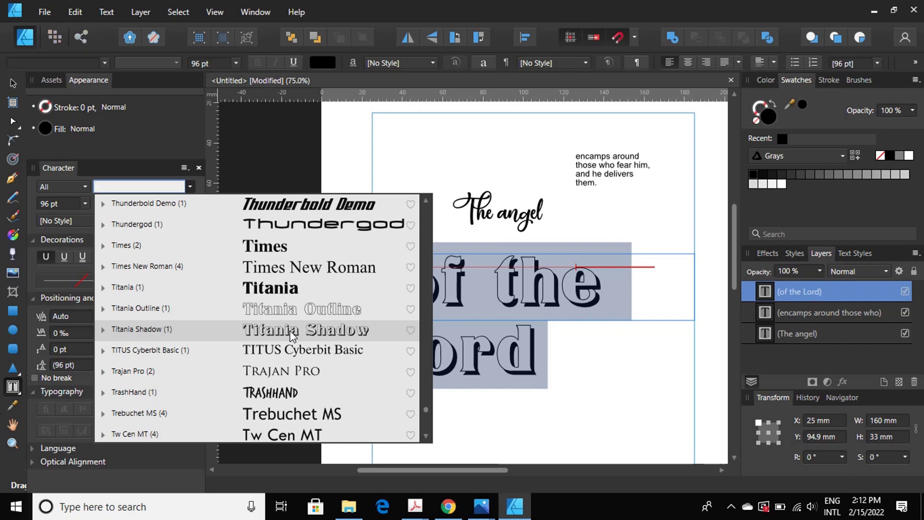
pyautogui.scroll(-1, 294, 337)
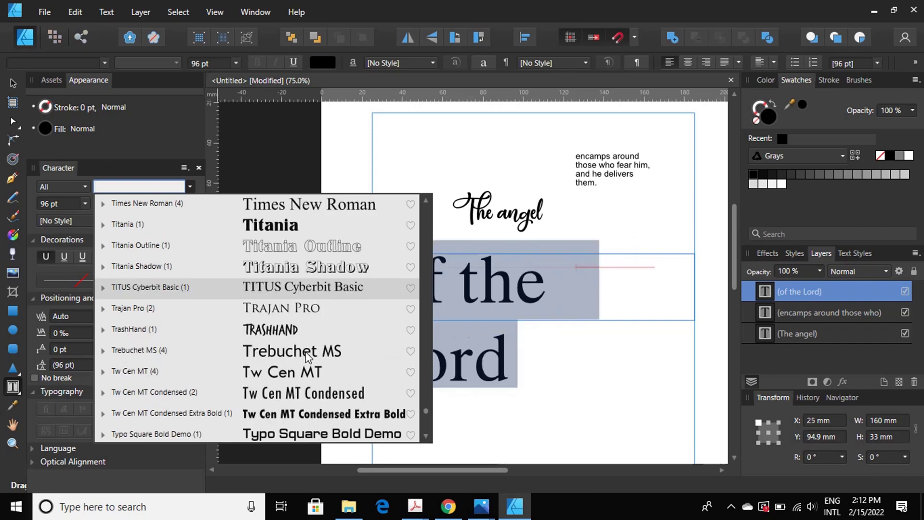
pyautogui.scroll(-1, 306, 379)
pyautogui.scroll(-1, 308, 383)
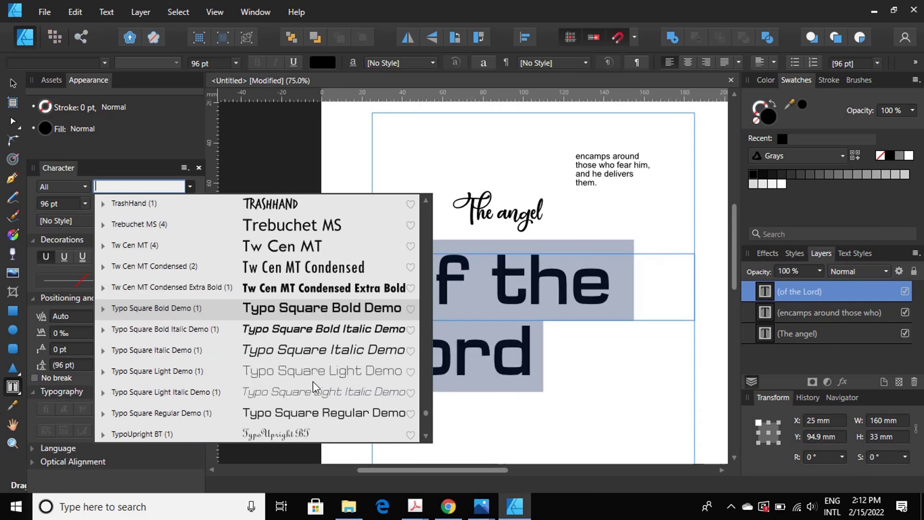
pyautogui.scroll(-1, 313, 385)
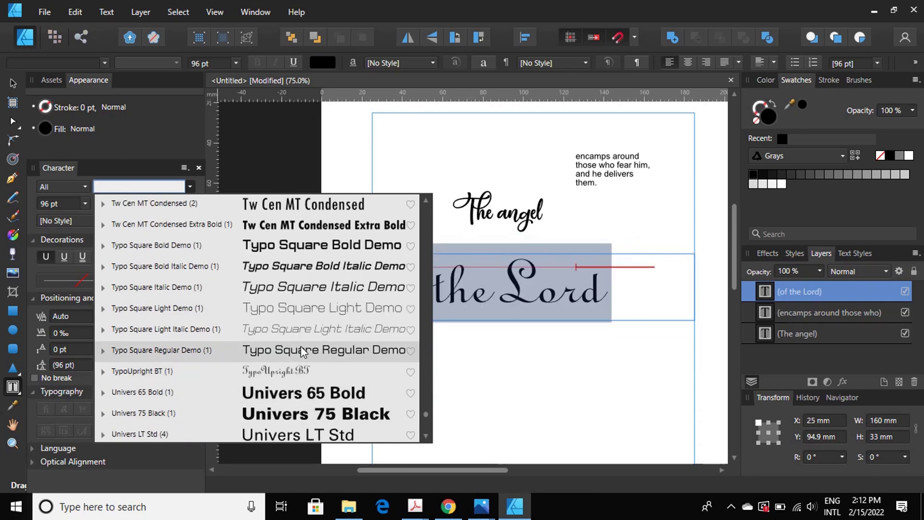
pyautogui.scroll(-2, 315, 354)
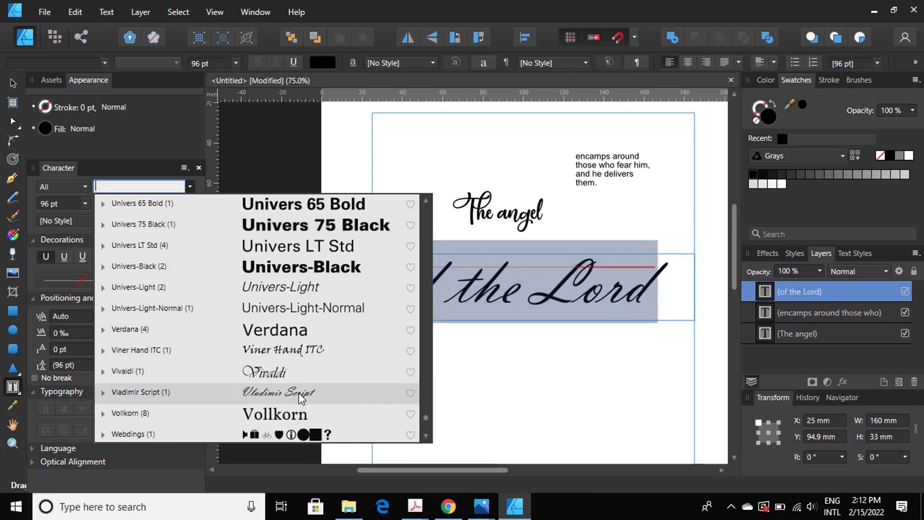
pyautogui.scroll(-1, 301, 380)
pyautogui.scroll(-1, 311, 376)
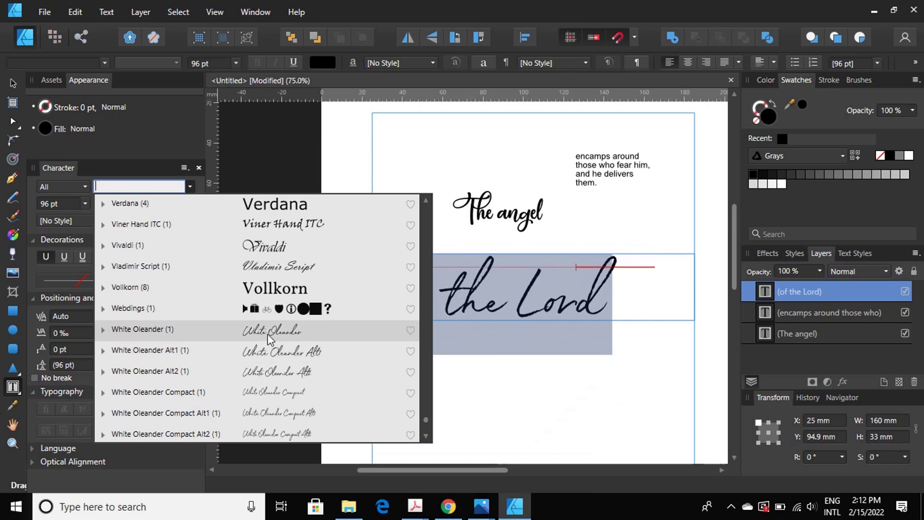
pyautogui.click(267, 331)
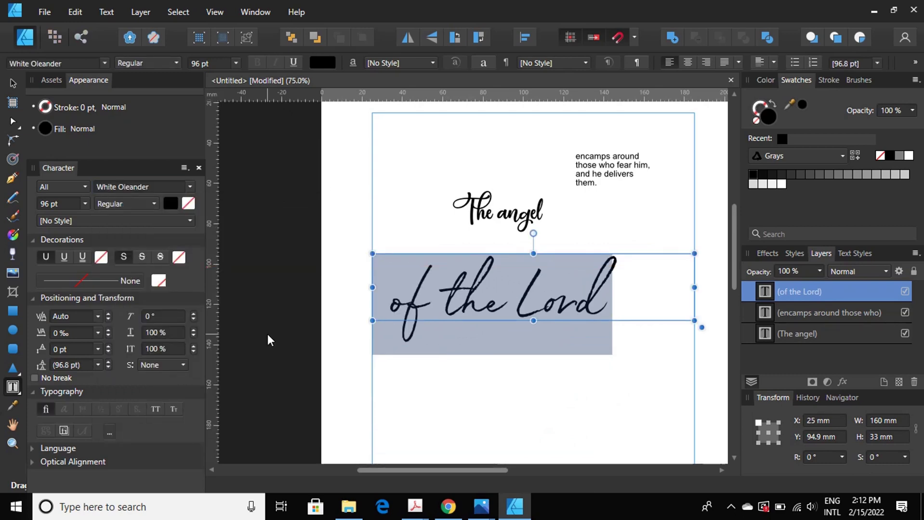
# - Select all the 'of the Lord' text and set it to 144 pt
pyautogui.click(489, 378)
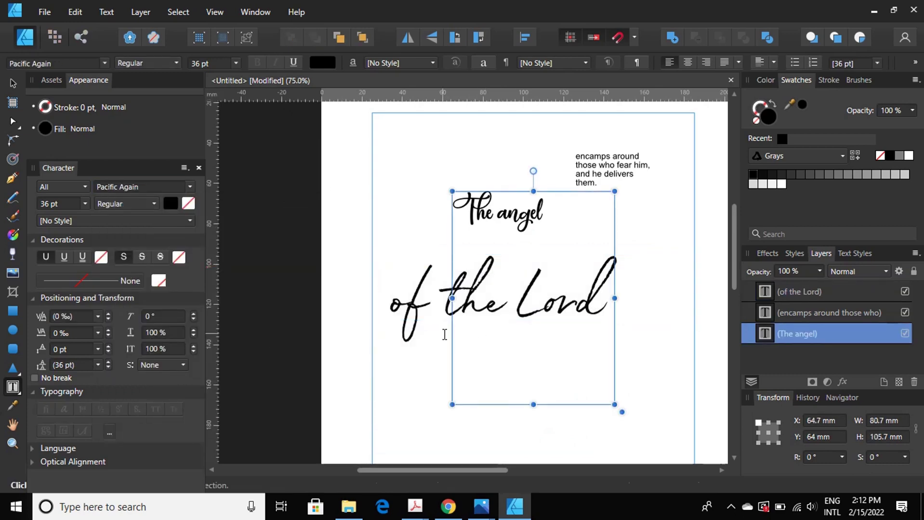
pyautogui.click(427, 311)
pyautogui.hotkey('ctrl', 'a')
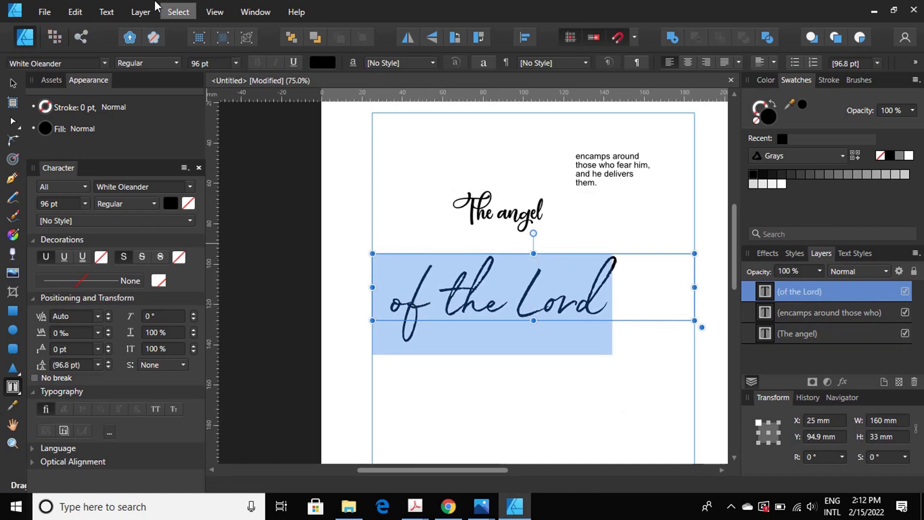
pyautogui.click(83, 204)
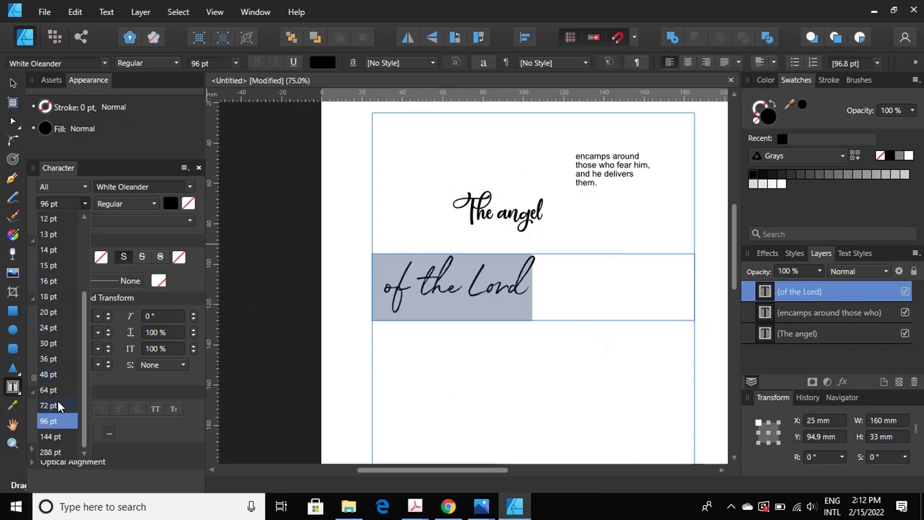
pyautogui.click(49, 436)
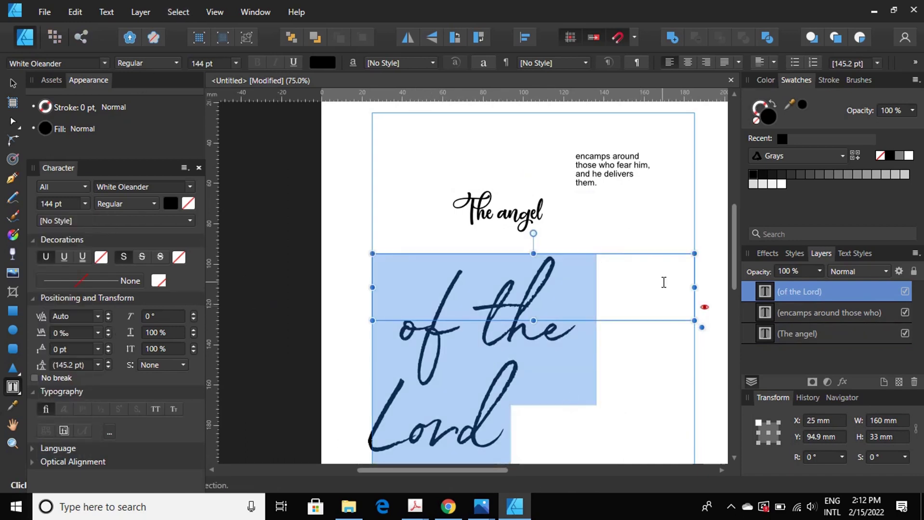
# - Widen the 'of the Lord' frame to fit one line and centre it horizontally on the page
pyautogui.moveTo(694, 286); pyautogui.dragTo(729, 287)
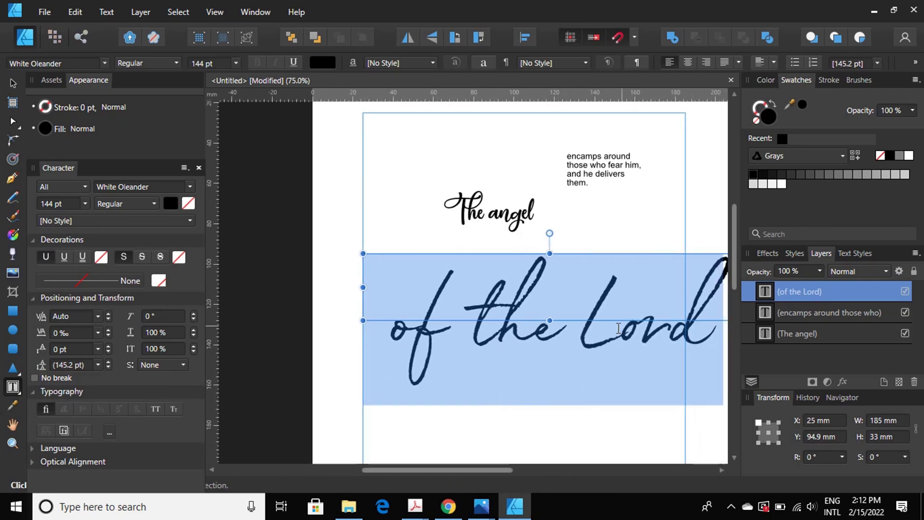
pyautogui.click(530, 34)
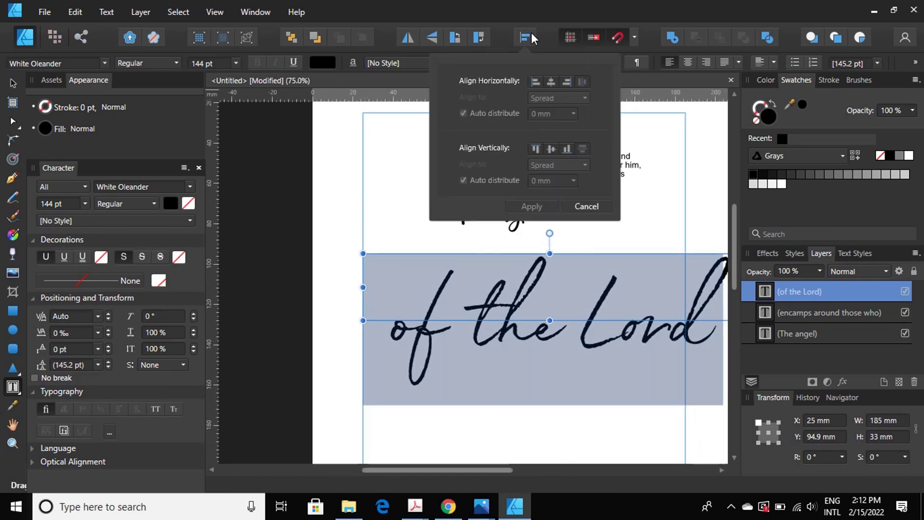
pyautogui.click(556, 80)
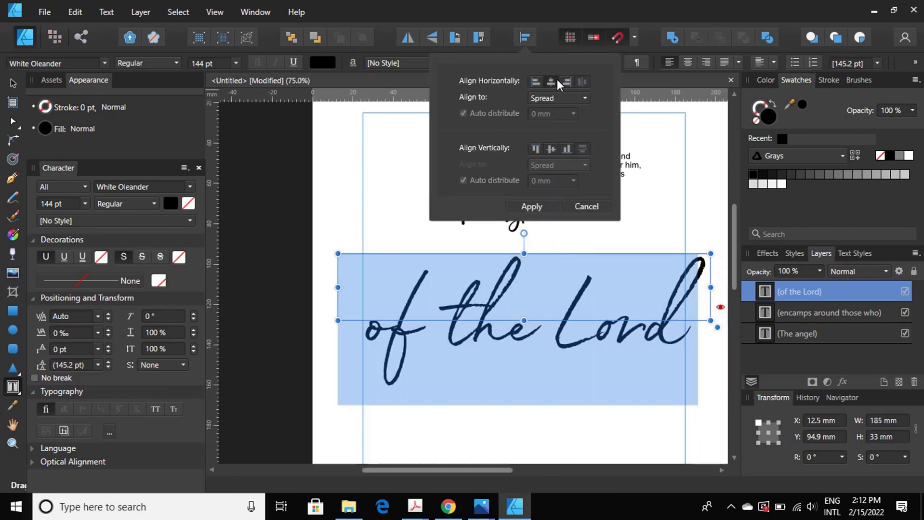
pyautogui.click(690, 185)
pyautogui.press('Escape')
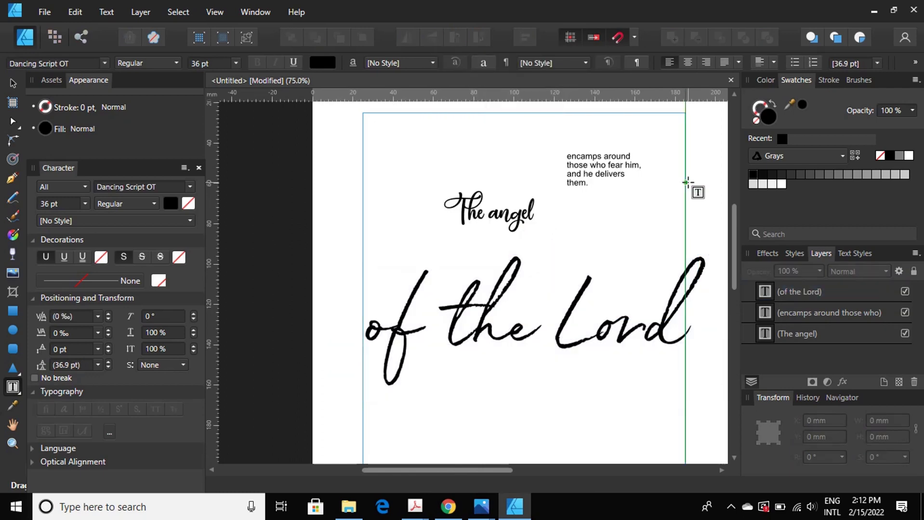
# - Select the whole 'The angel' line and set it in Perpetua
pyautogui.scroll(-1, 622, 200)
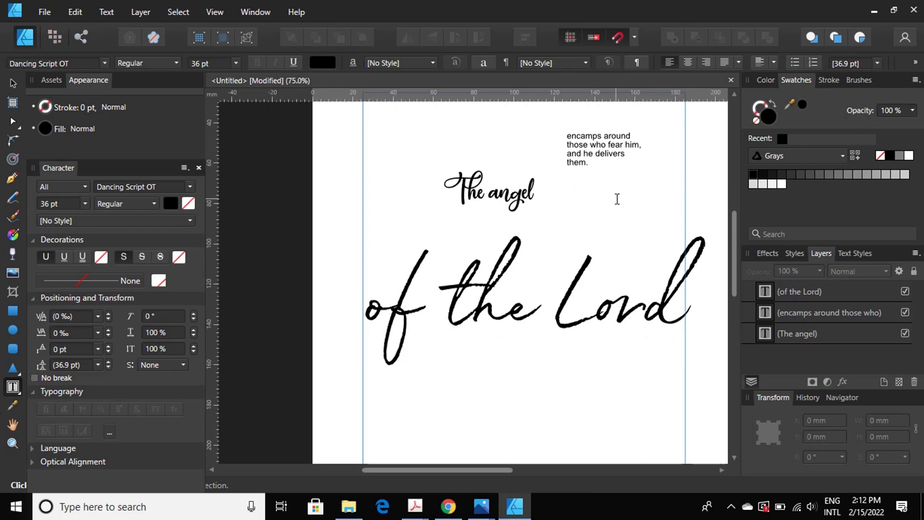
pyautogui.doubleClick(497, 189)
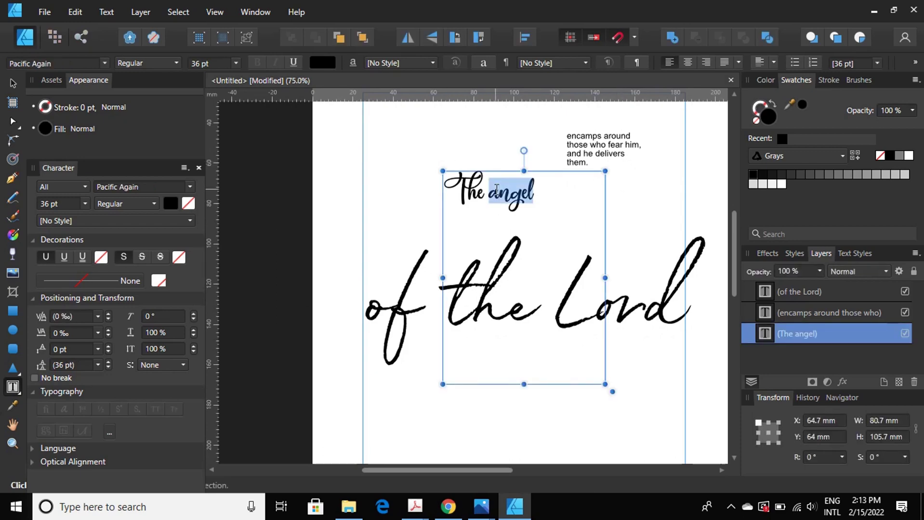
pyautogui.tripleClick(496, 189)
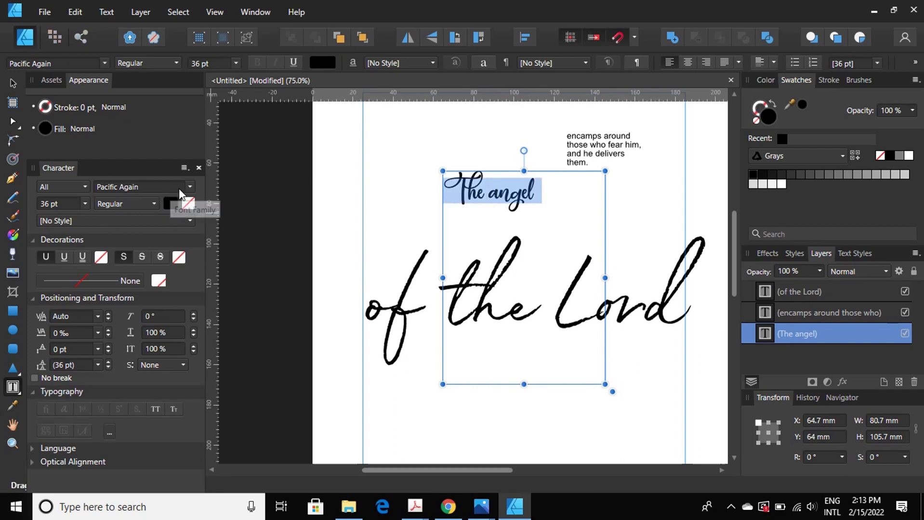
pyautogui.click(192, 184)
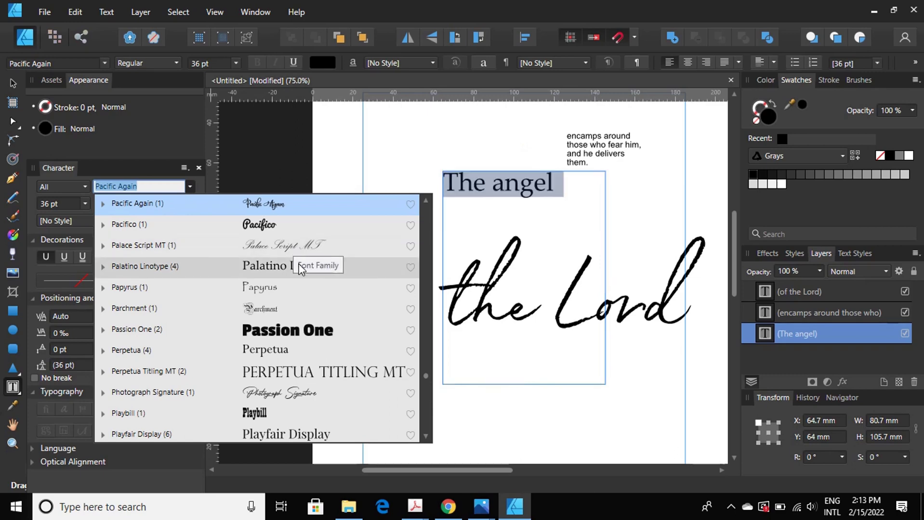
pyautogui.click(276, 350)
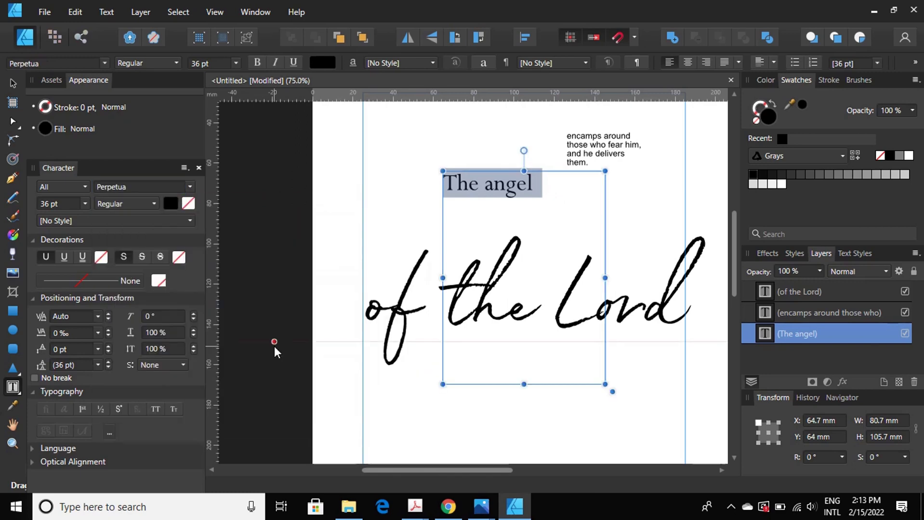
# - Browse the font family list to preview other typefaces on 'The angel'
pyautogui.click(191, 187)
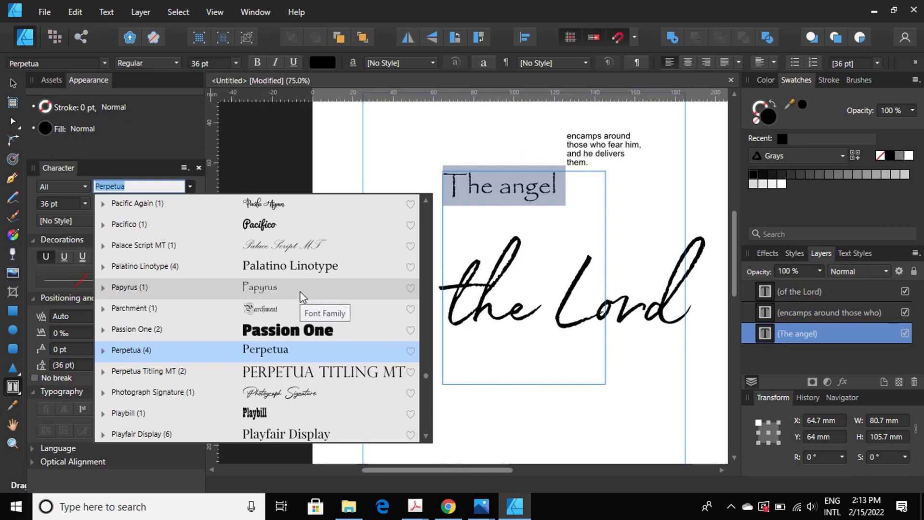
pyautogui.scroll(-1, 301, 295)
pyautogui.scroll(-1, 300, 292)
pyautogui.scroll(-1, 301, 304)
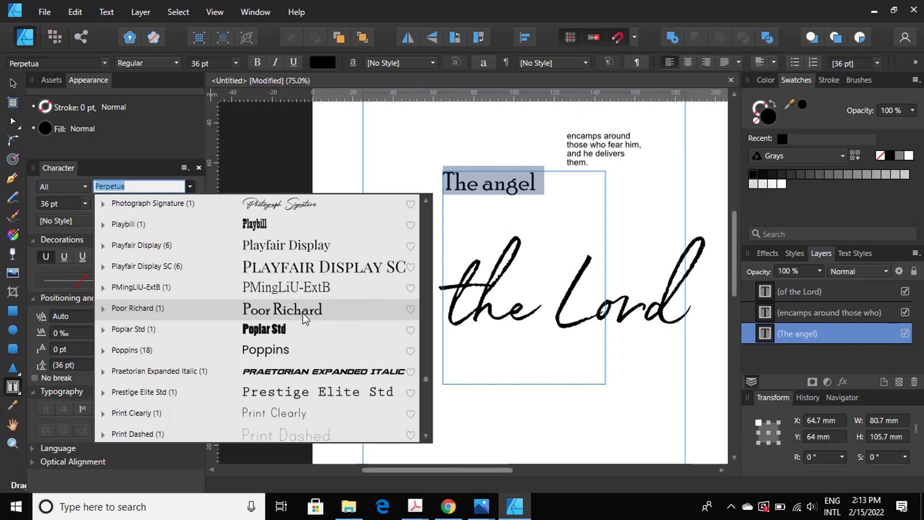
pyautogui.scroll(-2, 302, 313)
pyautogui.scroll(-1, 302, 313)
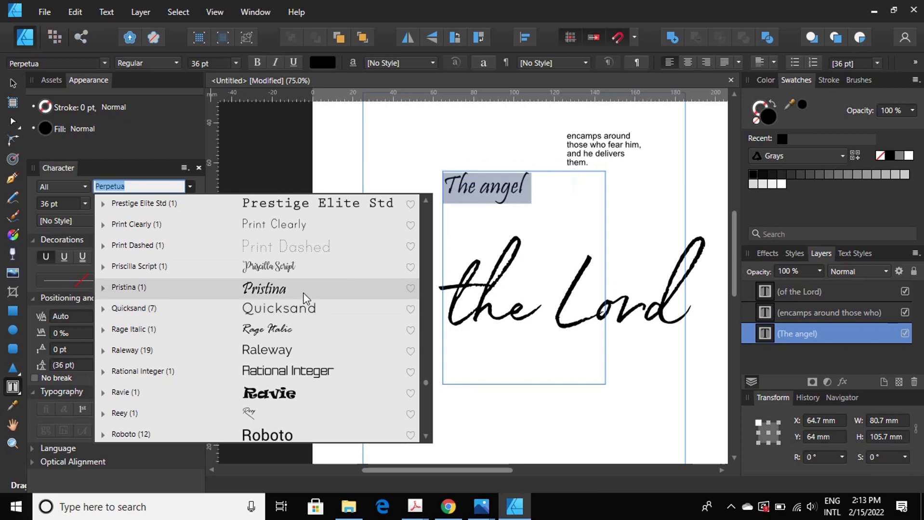
pyautogui.scroll(-2, 302, 312)
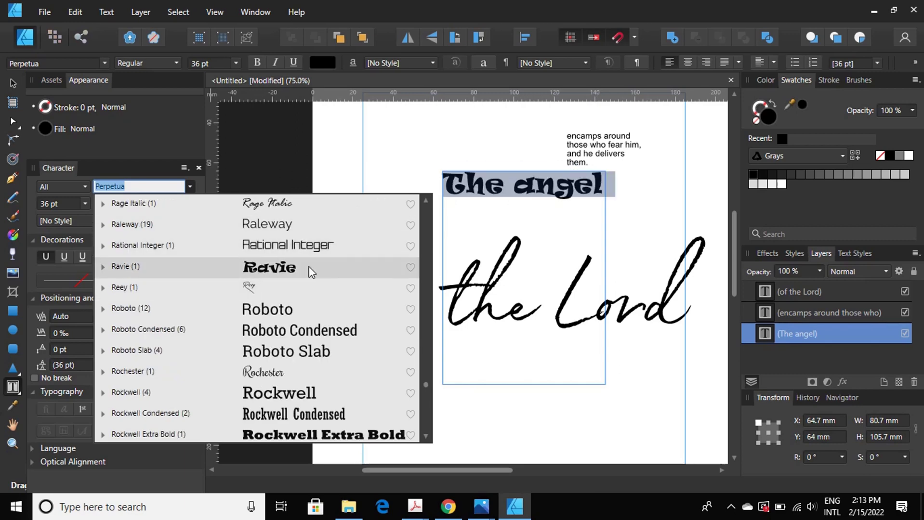
pyautogui.scroll(-1, 309, 283)
pyautogui.scroll(-1, 309, 283)
pyautogui.scroll(-1, 309, 283)
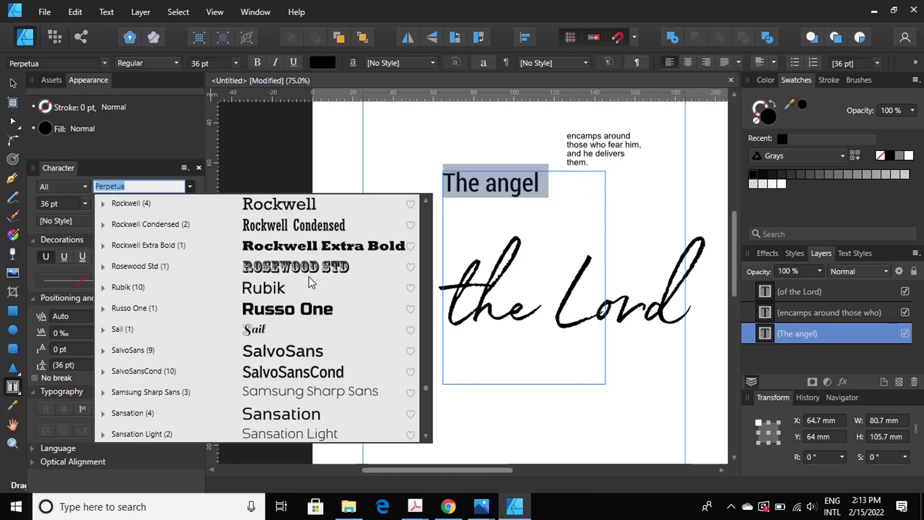
pyautogui.scroll(-1, 309, 282)
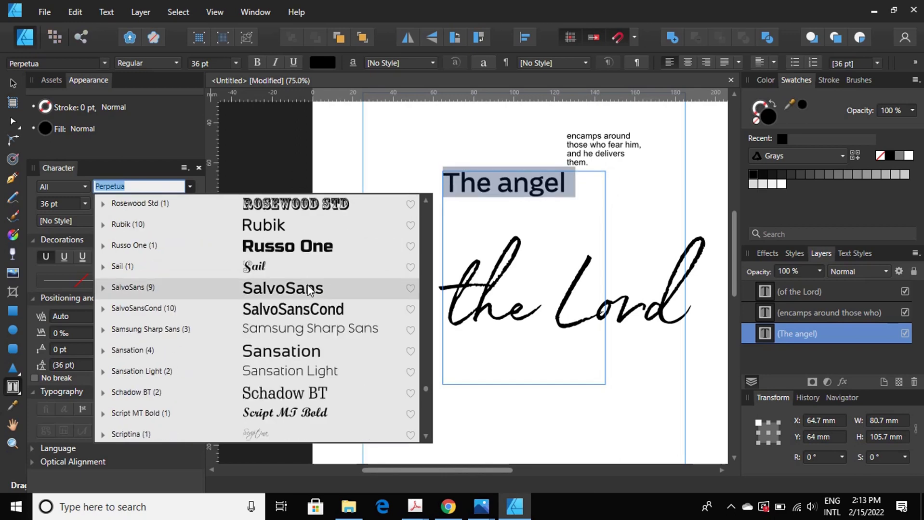
pyautogui.scroll(-2, 309, 313)
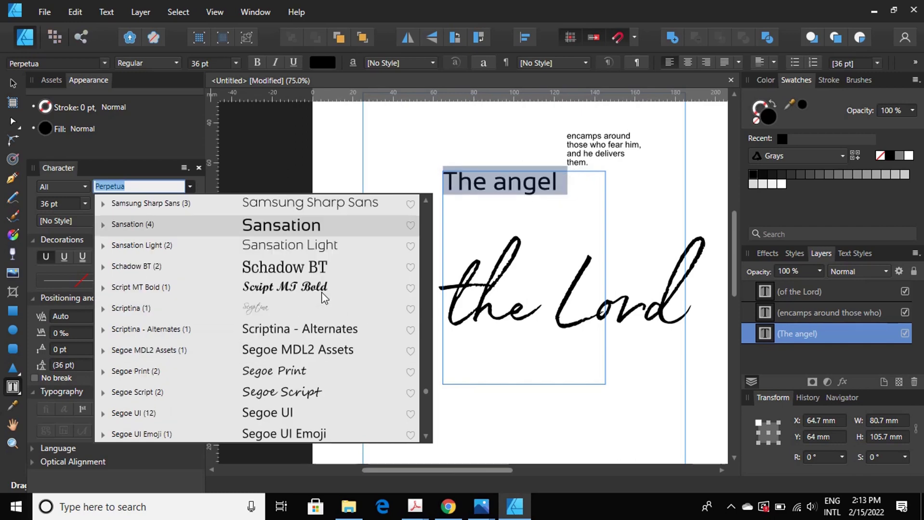
pyautogui.scroll(-2, 314, 289)
pyautogui.scroll(-3, 314, 289)
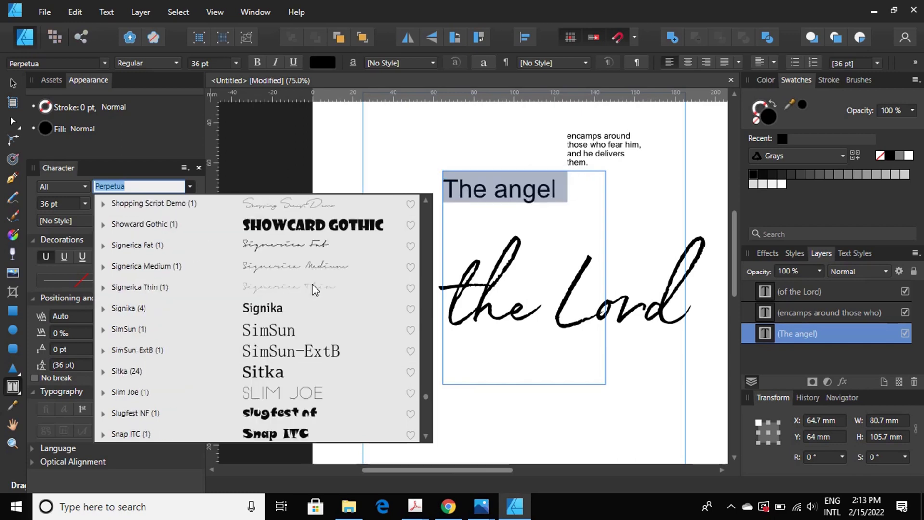
pyautogui.scroll(-3, 314, 289)
pyautogui.scroll(-3, 314, 290)
pyautogui.scroll(-3, 314, 289)
pyautogui.scroll(-3, 314, 289)
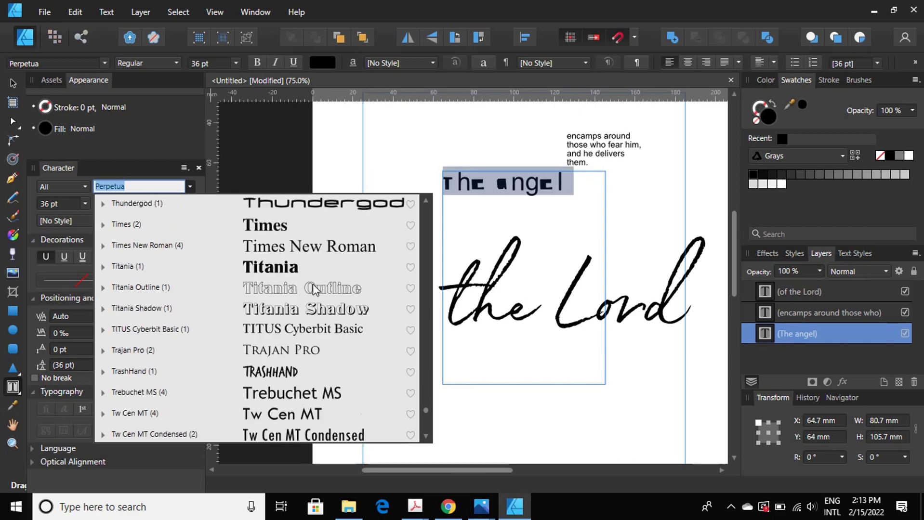
pyautogui.scroll(-2, 314, 289)
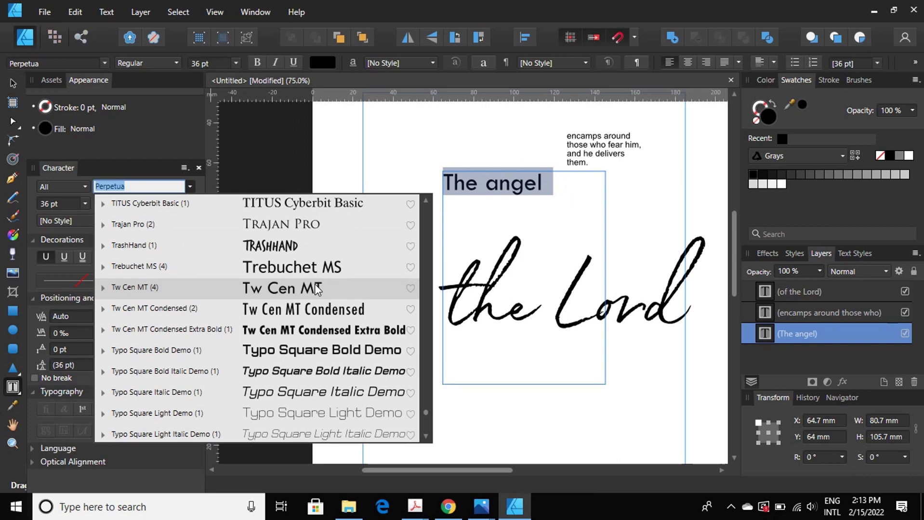
pyautogui.scroll(-1, 315, 284)
pyautogui.scroll(-1, 314, 284)
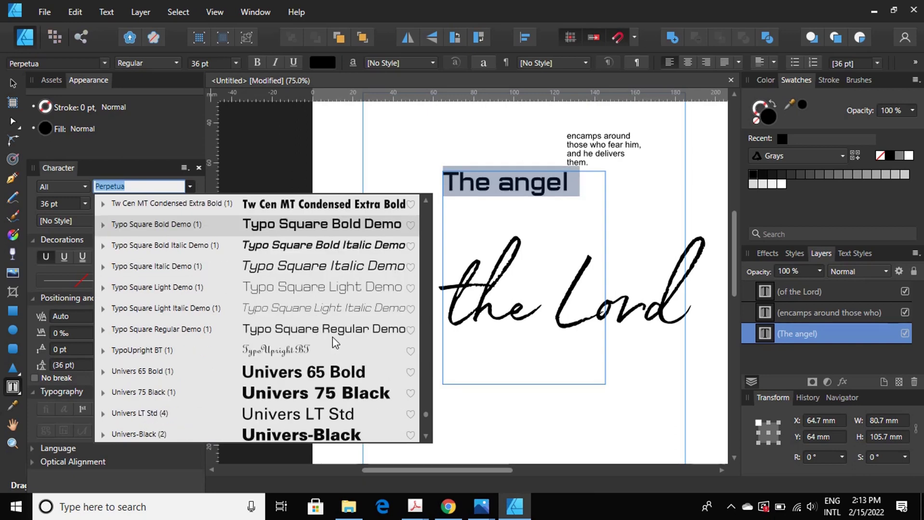
pyautogui.scroll(-4, 332, 336)
pyautogui.scroll(-4, 332, 336)
pyautogui.scroll(-4, 332, 336)
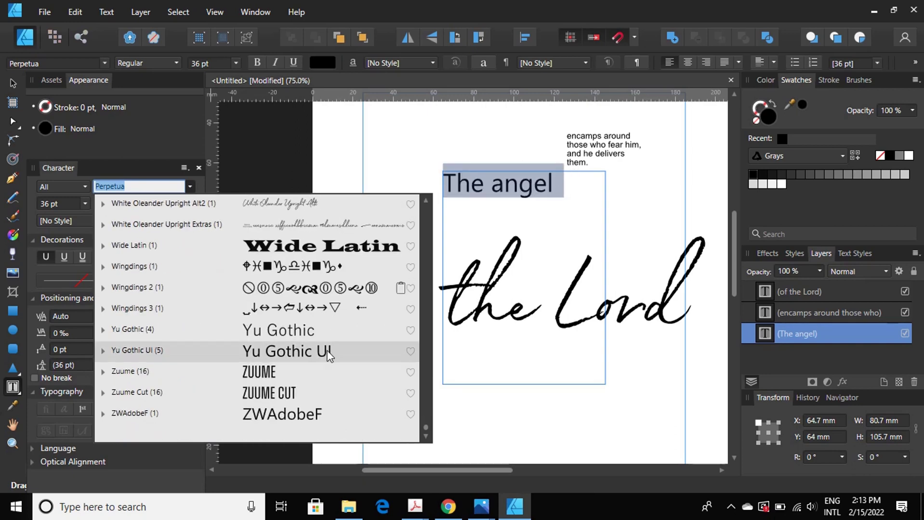
pyautogui.moveTo(428, 429); pyautogui.dragTo(430, 176)
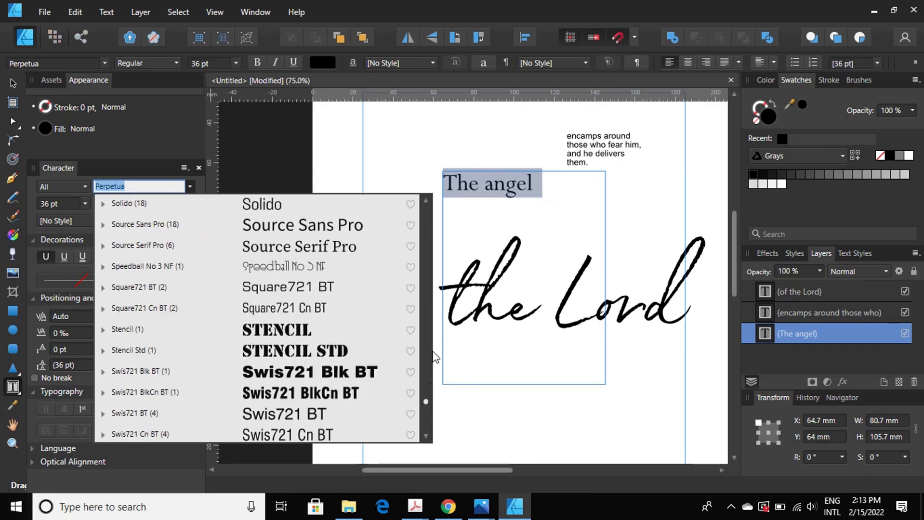
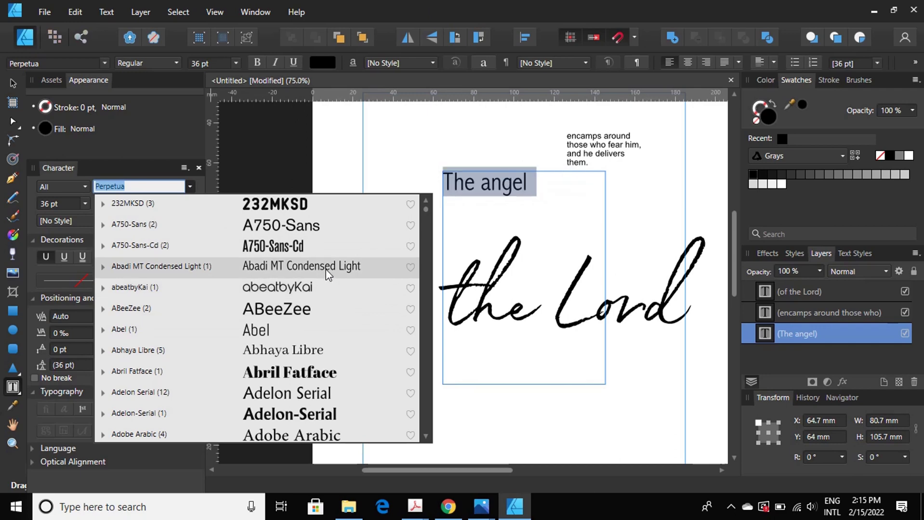
# - Browse the font list and apply Caviar Dreams to the 'The angel' heading
pyautogui.scroll(-1, 320, 288)
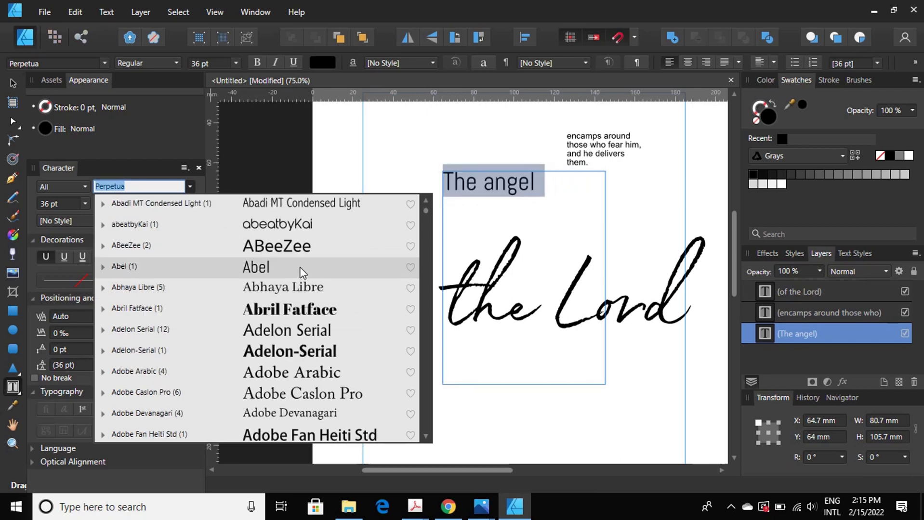
pyautogui.scroll(-2, 296, 310)
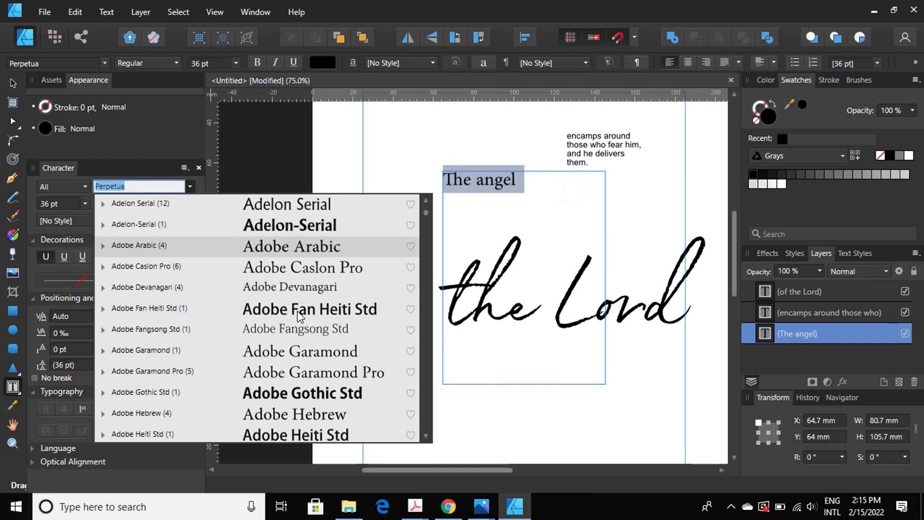
pyautogui.scroll(-1, 297, 310)
pyautogui.scroll(-1, 297, 310)
pyautogui.scroll(-1, 297, 310)
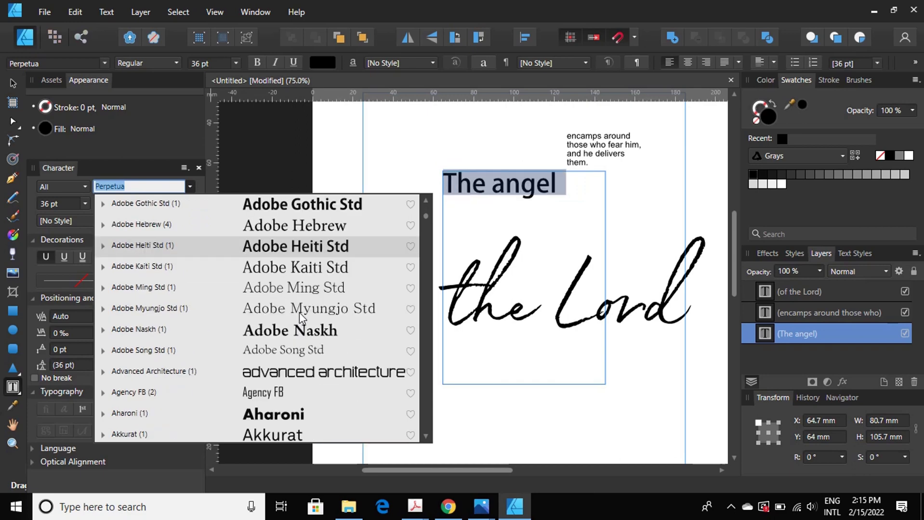
pyautogui.scroll(-1, 308, 318)
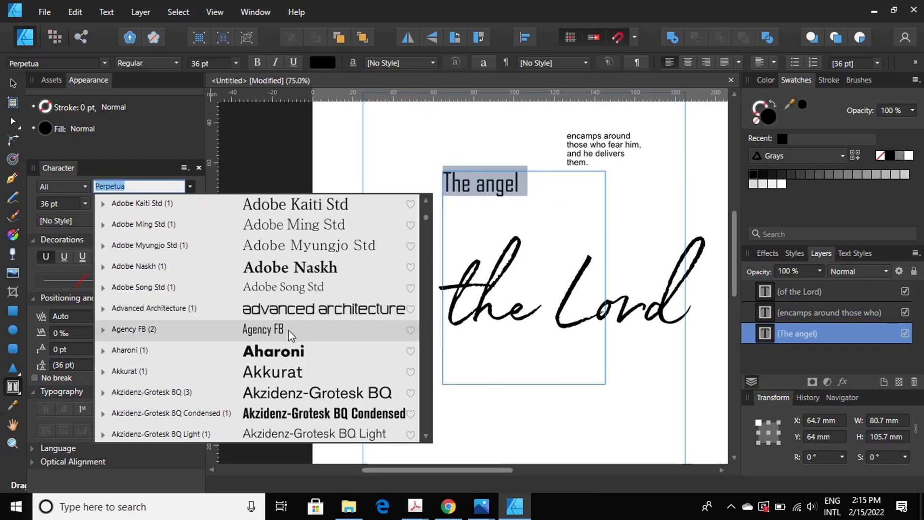
pyautogui.scroll(-2, 319, 310)
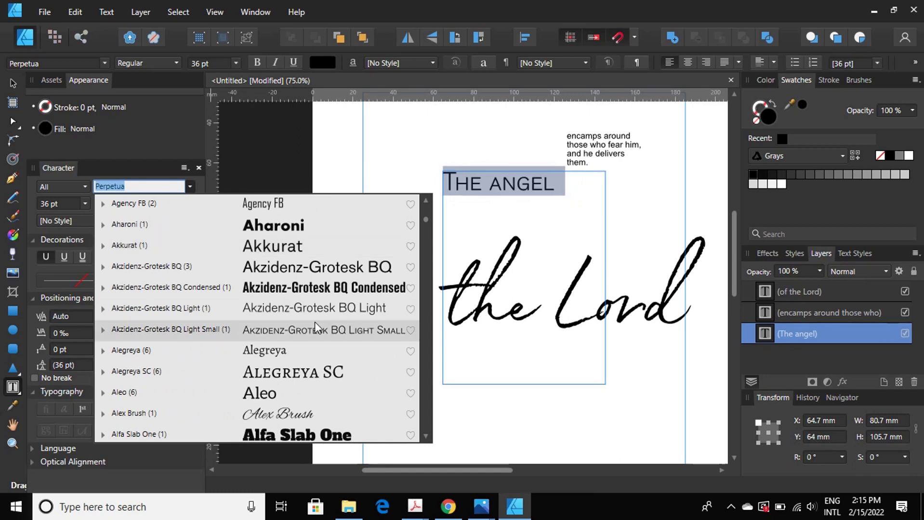
pyautogui.scroll(-1, 307, 320)
pyautogui.scroll(-1, 307, 318)
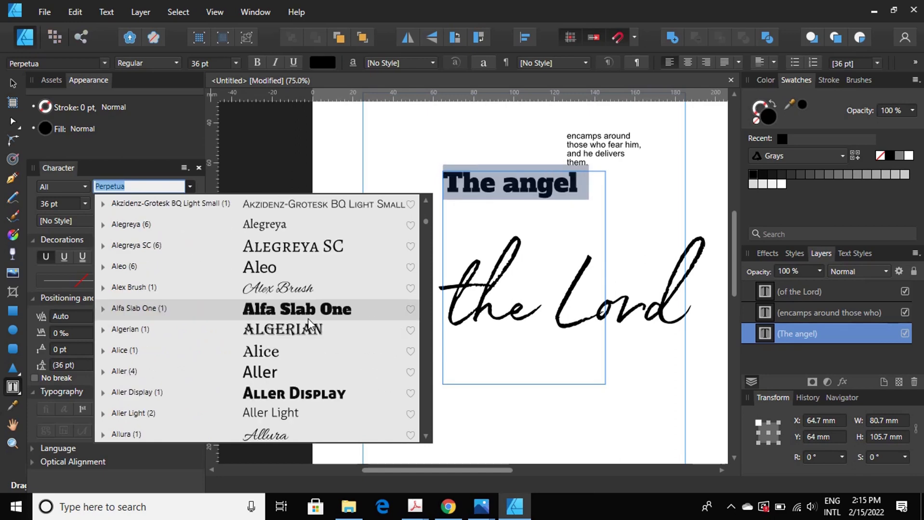
pyautogui.scroll(-1, 307, 318)
pyautogui.scroll(-2, 308, 318)
pyautogui.scroll(-2, 308, 319)
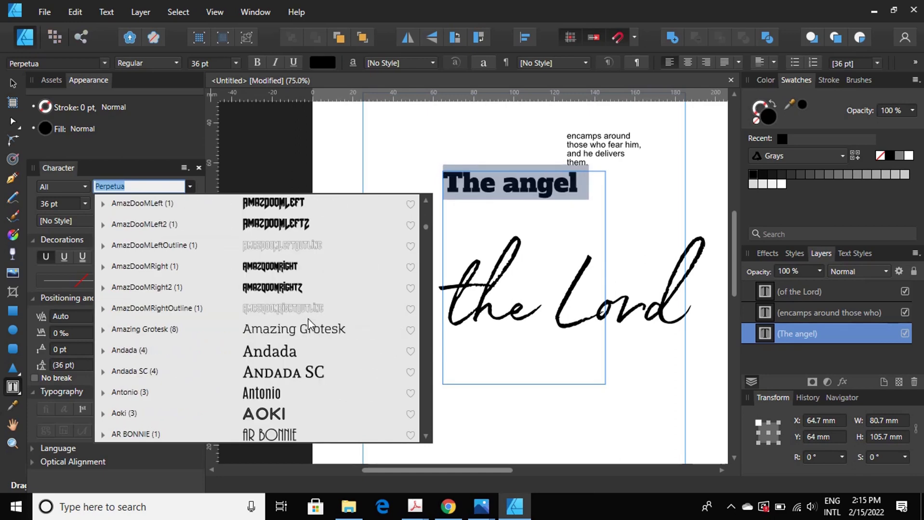
pyautogui.scroll(-1, 307, 319)
pyautogui.scroll(-2, 307, 318)
pyautogui.scroll(-2, 308, 318)
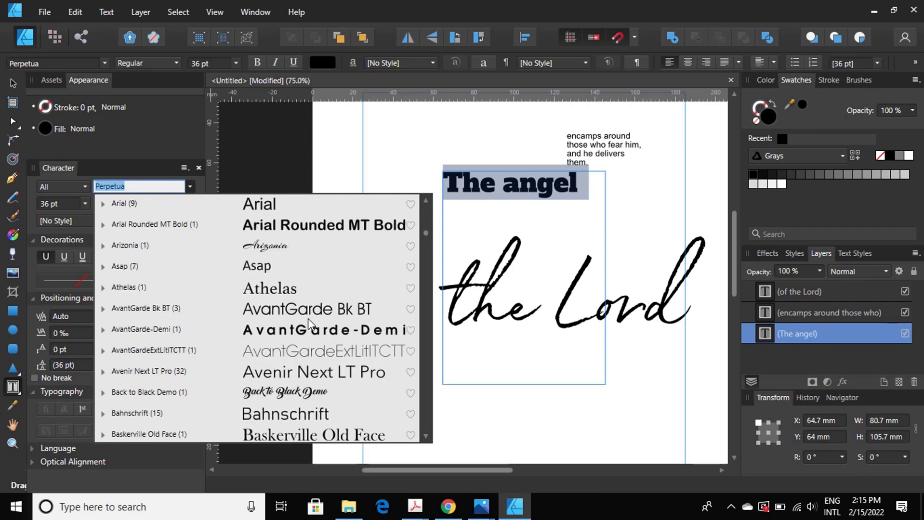
pyautogui.scroll(-1, 307, 318)
pyautogui.scroll(-2, 307, 319)
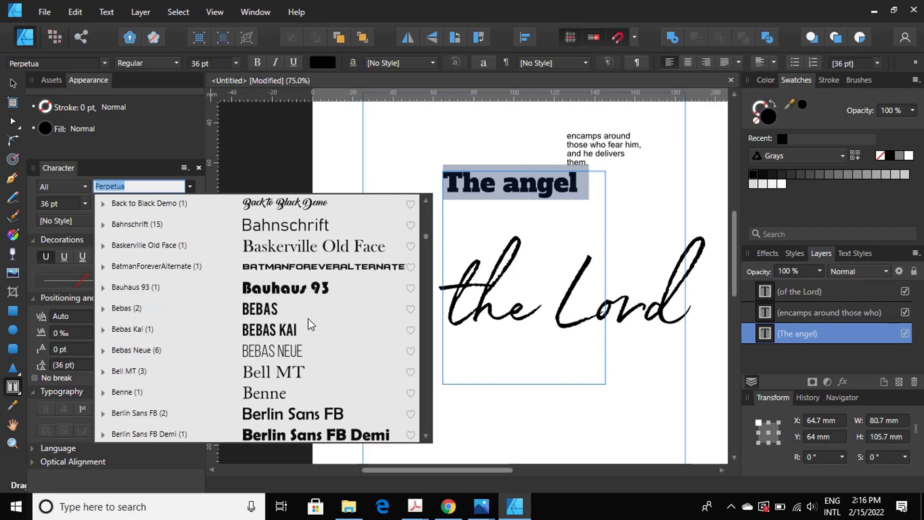
pyautogui.scroll(-2, 307, 318)
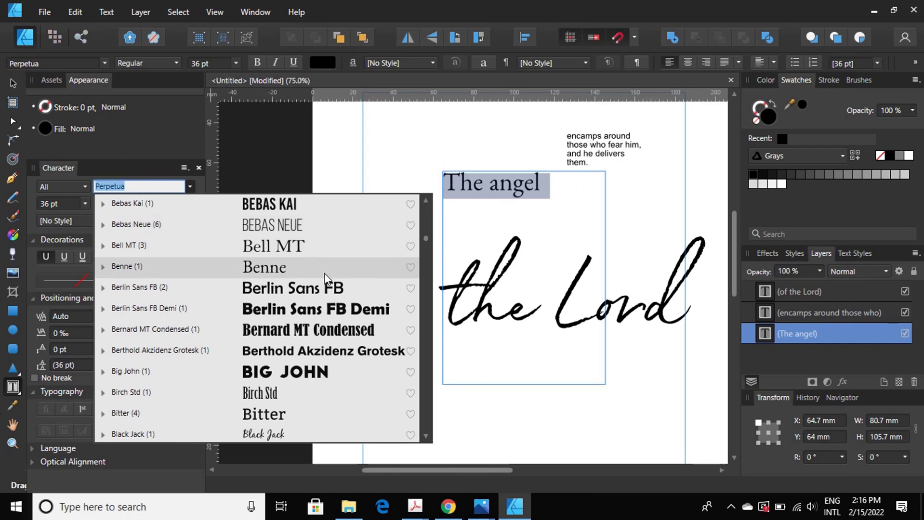
pyautogui.scroll(-2, 326, 275)
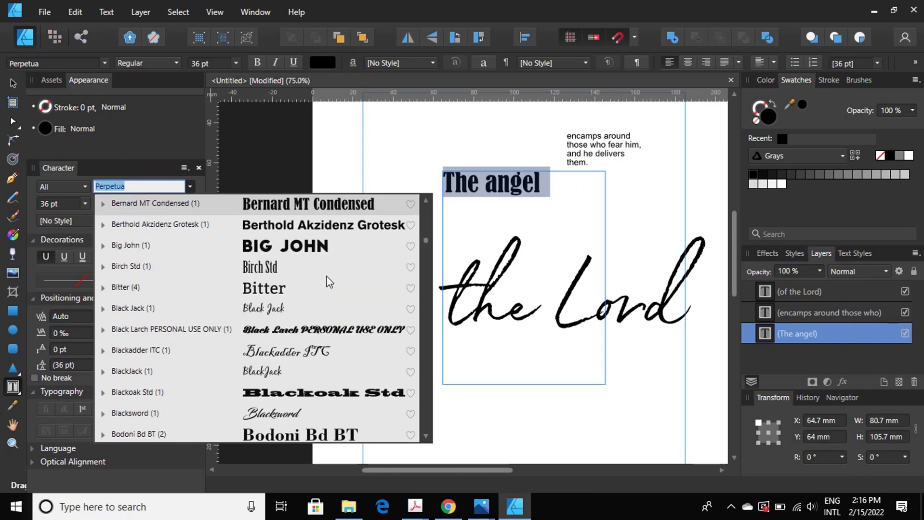
pyautogui.scroll(-1, 326, 281)
pyautogui.scroll(-3, 326, 281)
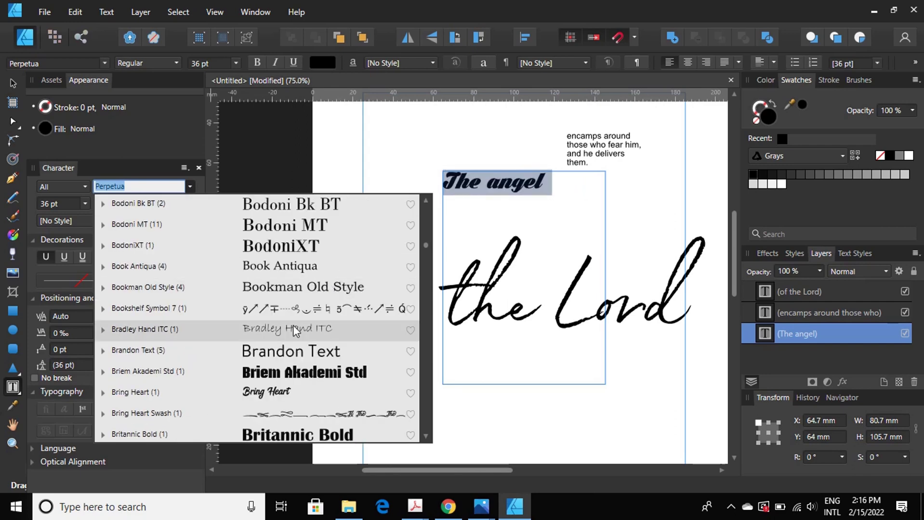
pyautogui.scroll(-2, 320, 314)
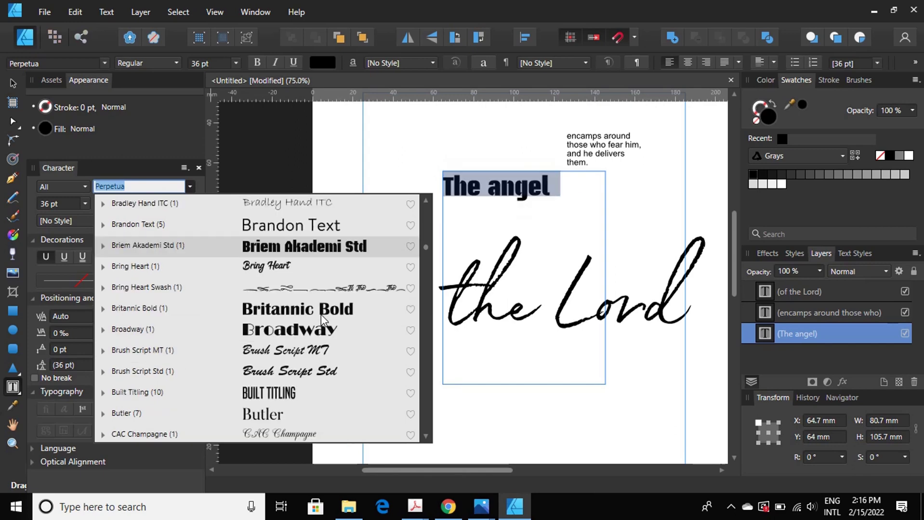
pyautogui.scroll(-1, 320, 314)
pyautogui.scroll(-2, 320, 314)
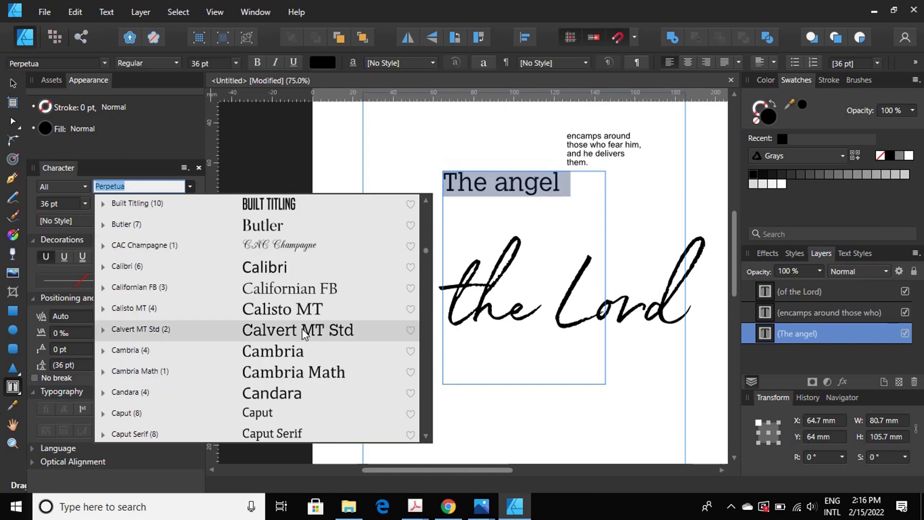
pyautogui.scroll(-2, 336, 298)
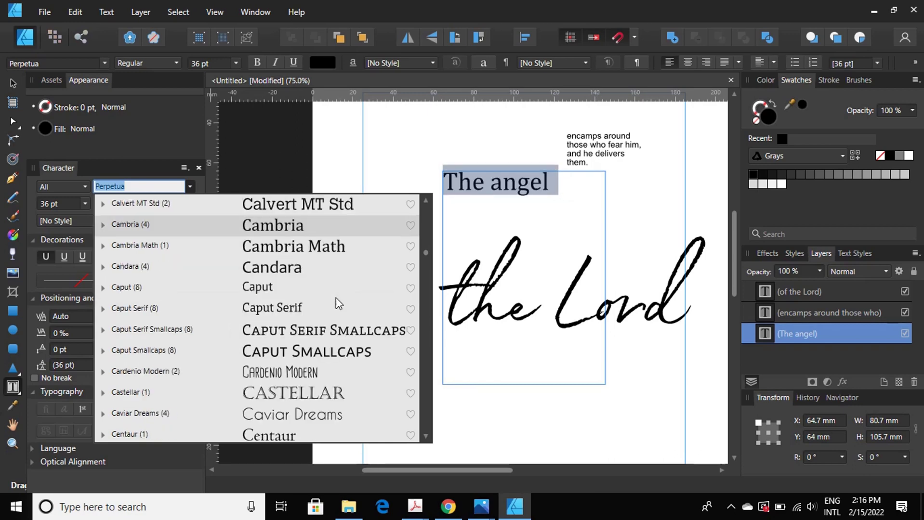
pyautogui.scroll(-1, 335, 297)
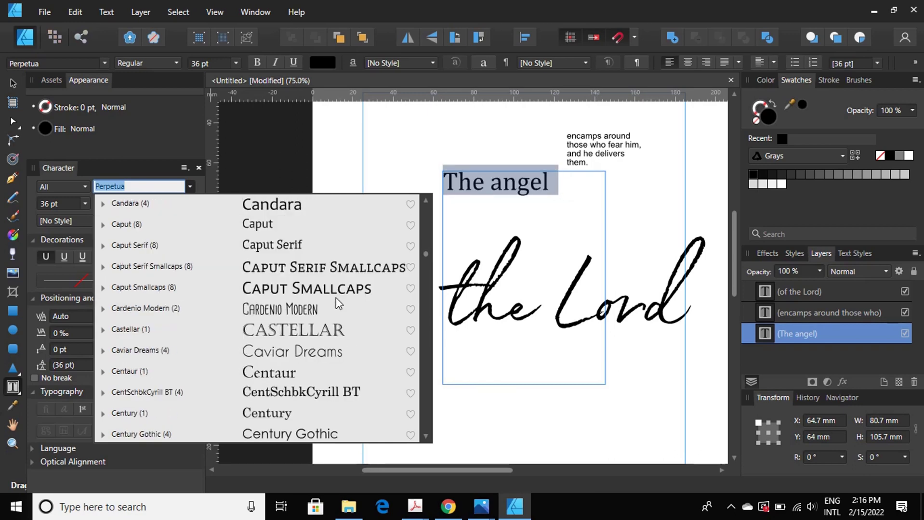
pyautogui.click(316, 355)
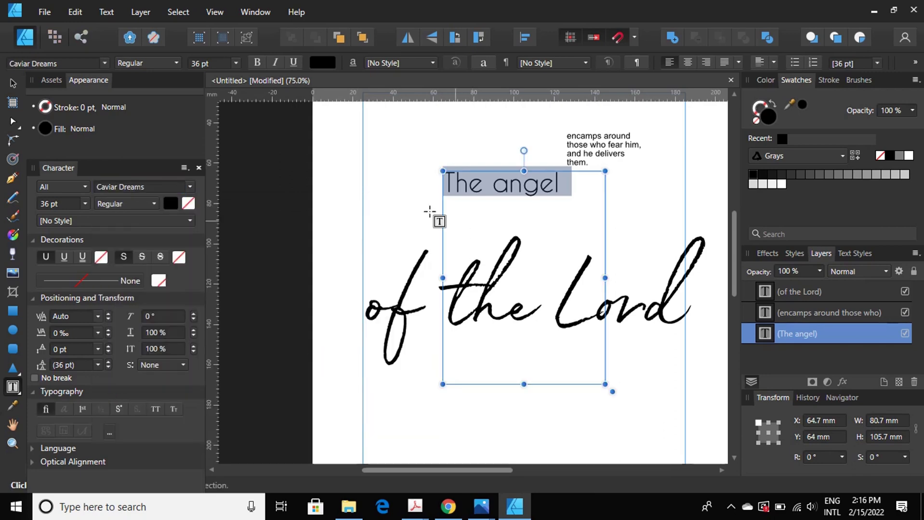
# - Shrink the 'The angel' frame toward its text and move it down and right
pyautogui.click(15, 83)
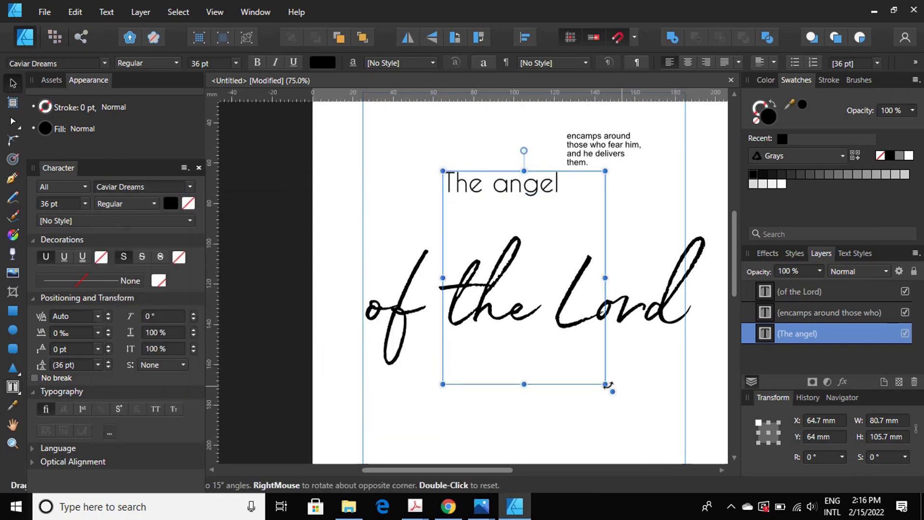
pyautogui.moveTo(605, 384)
pyautogui.mouseDown()
pyautogui.moveTo(519, 278)
pyautogui.moveTo(555, 215)
pyautogui.moveTo(575, 218)
pyautogui.moveTo(580, 200)
pyautogui.mouseUp()
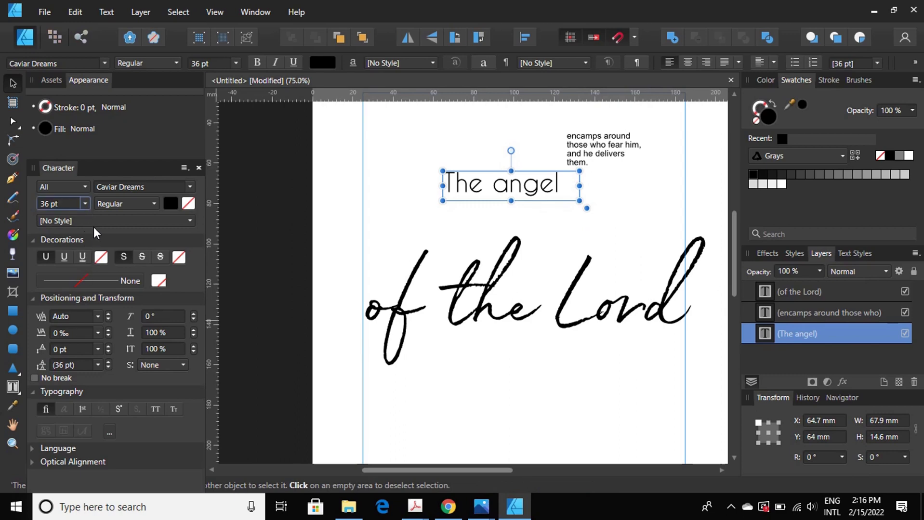
pyautogui.click(84, 204)
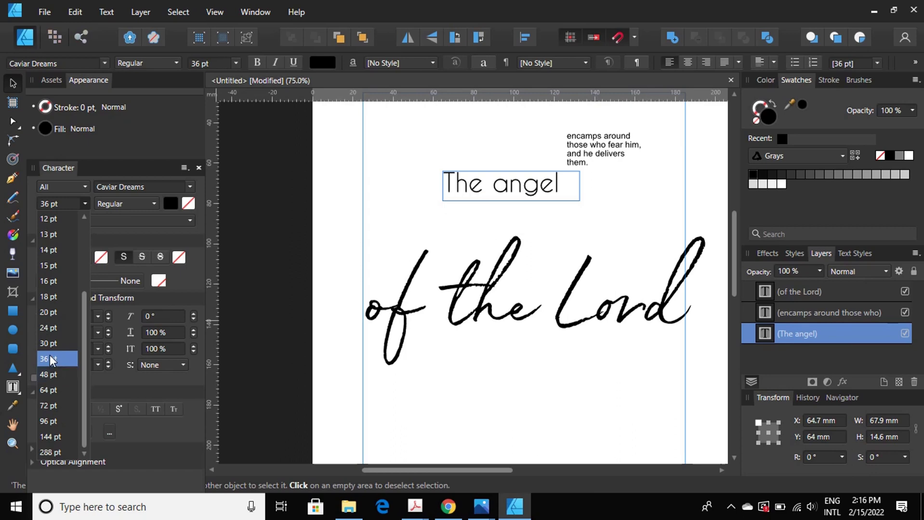
pyautogui.click(12, 82)
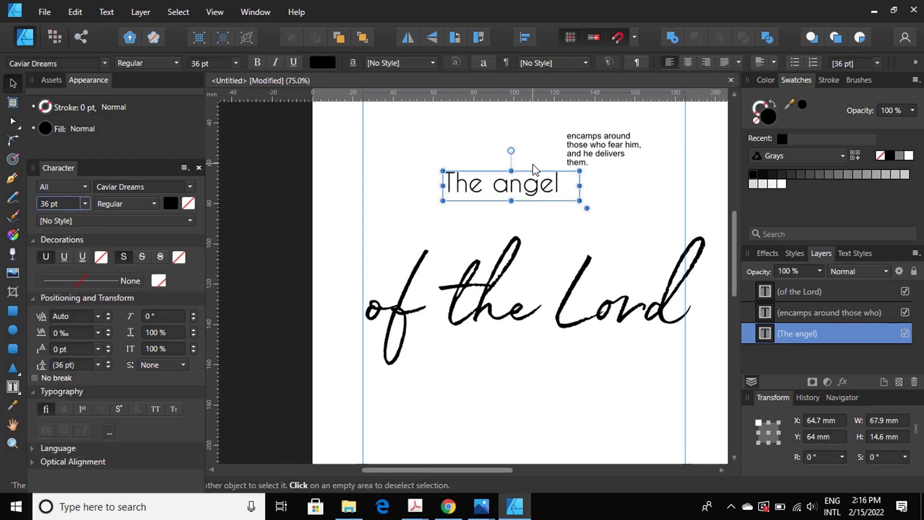
pyautogui.moveTo(540, 196)
pyautogui.mouseDown()
pyautogui.moveTo(621, 243)
pyautogui.moveTo(650, 230)
pyautogui.moveTo(679, 246)
pyautogui.mouseUp()
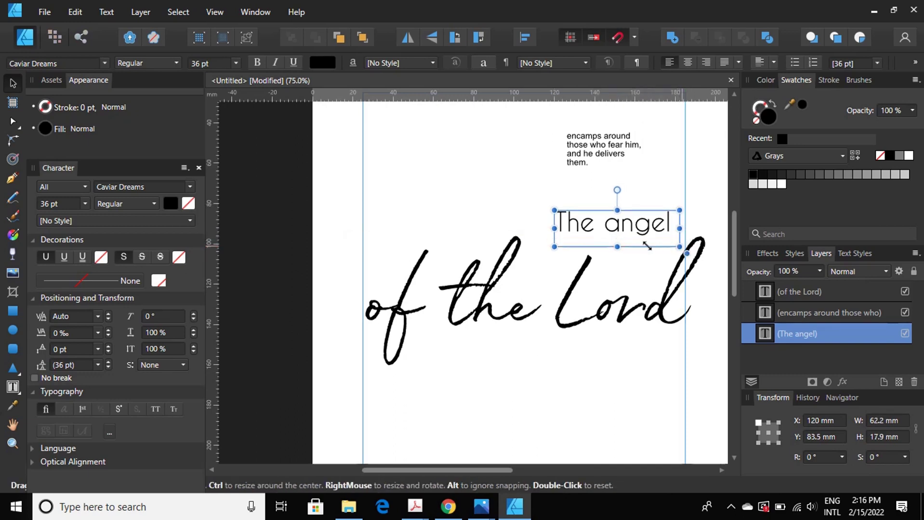
# - Keep 'The angel' Regular weight at 48 pt, on one line just above 'of the Lord'
pyautogui.click(153, 204)
pyautogui.click(132, 248)
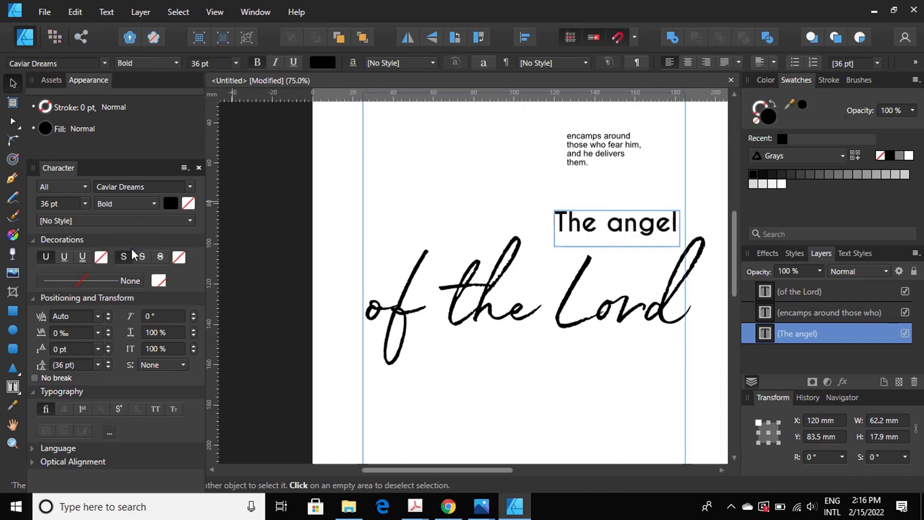
pyautogui.click(153, 203)
pyautogui.click(140, 224)
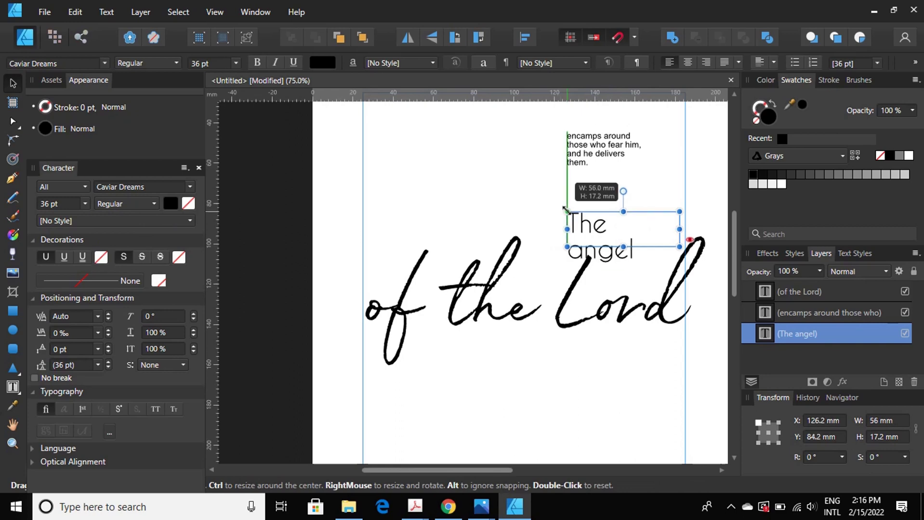
pyautogui.moveTo(558, 210); pyautogui.dragTo(557, 211)
pyautogui.click(86, 207)
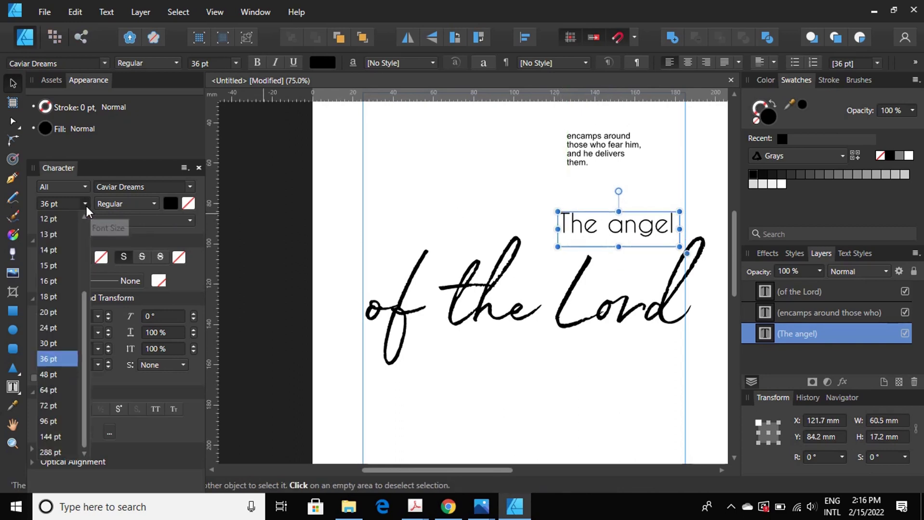
pyautogui.click(48, 379)
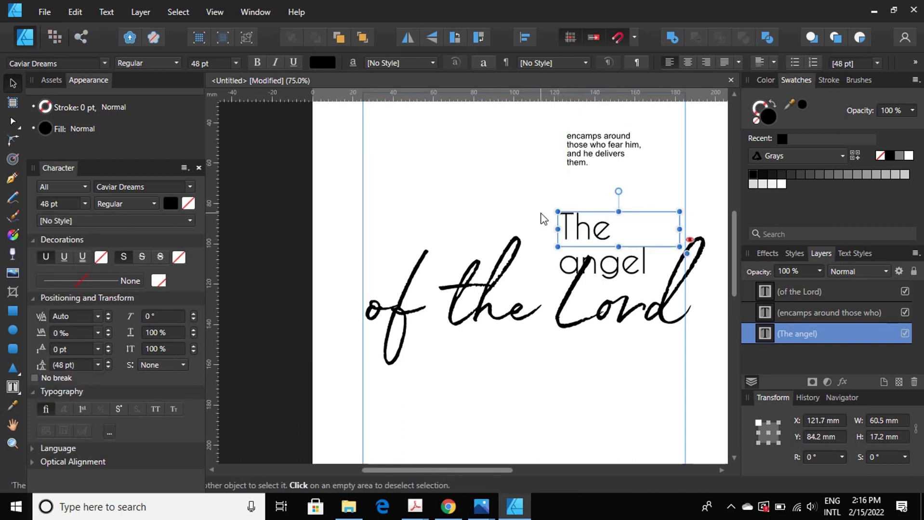
pyautogui.moveTo(557, 211); pyautogui.dragTo(512, 183)
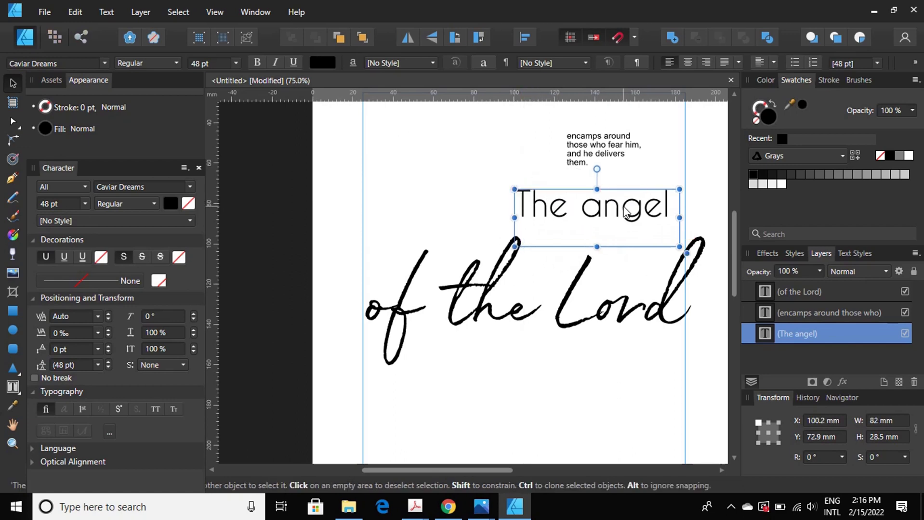
pyautogui.moveTo(639, 210); pyautogui.dragTo(577, 191)
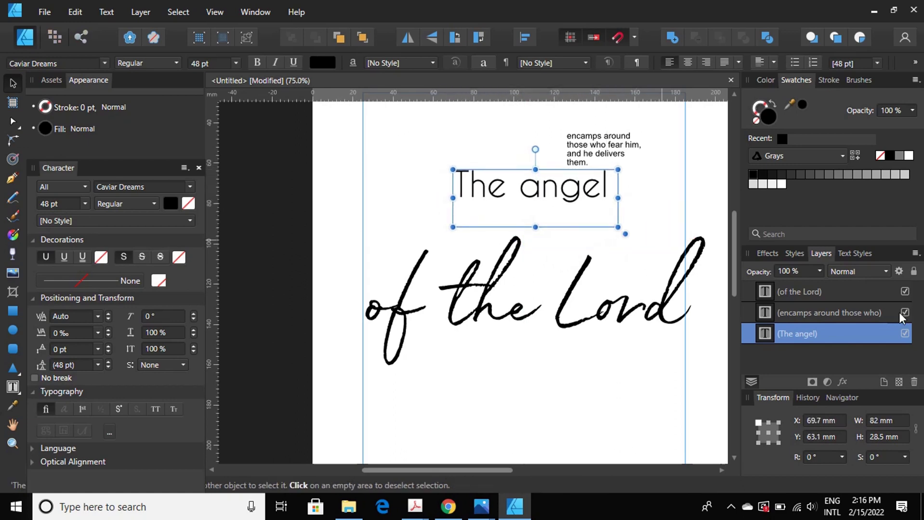
# - Centre 'The angel' horizontally on the page
pyautogui.click(526, 37)
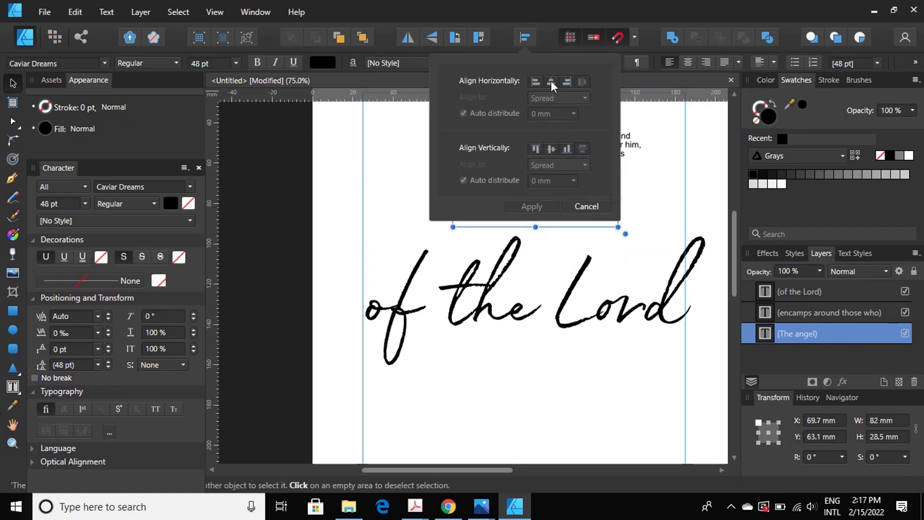
pyautogui.click(551, 81)
pyautogui.click(652, 145)
# - Move the 'encamps around' body text to the page bottom and raise 'of the Lord'
pyautogui.click(610, 140)
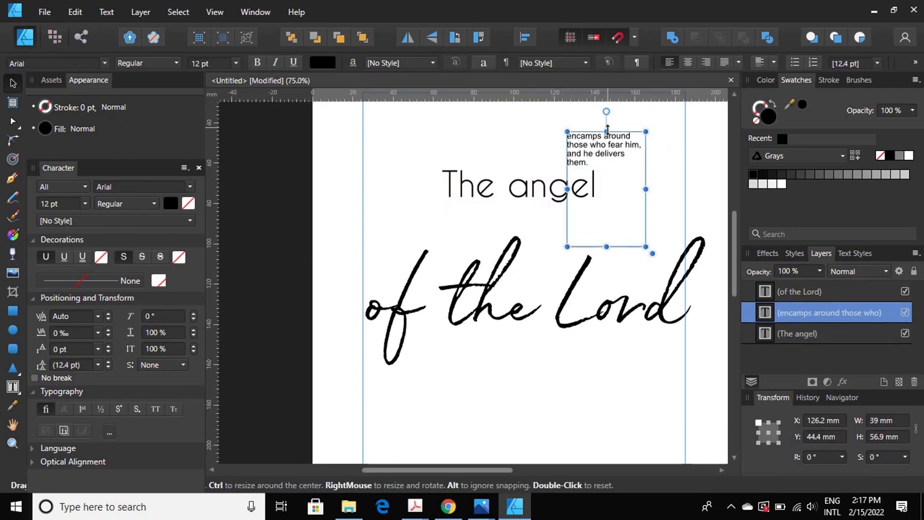
pyautogui.moveTo(610, 143); pyautogui.dragTo(542, 422)
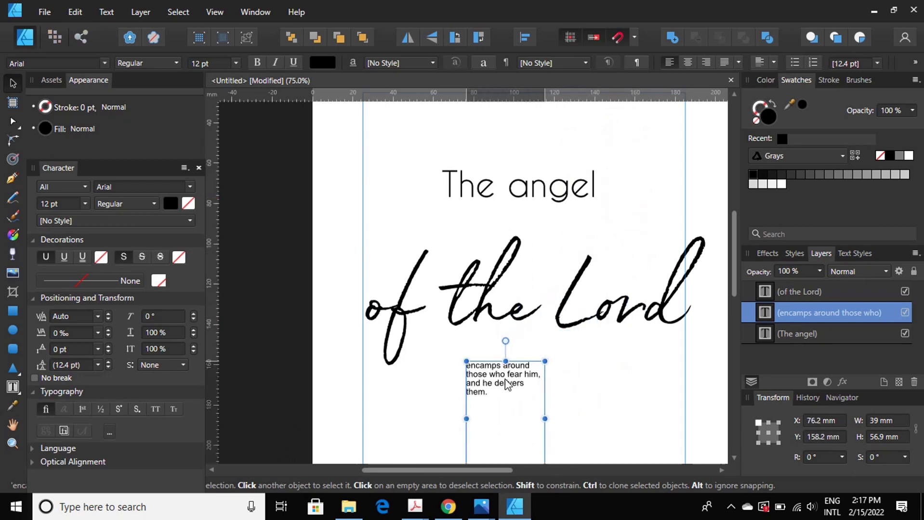
pyautogui.moveTo(607, 331); pyautogui.dragTo(608, 300)
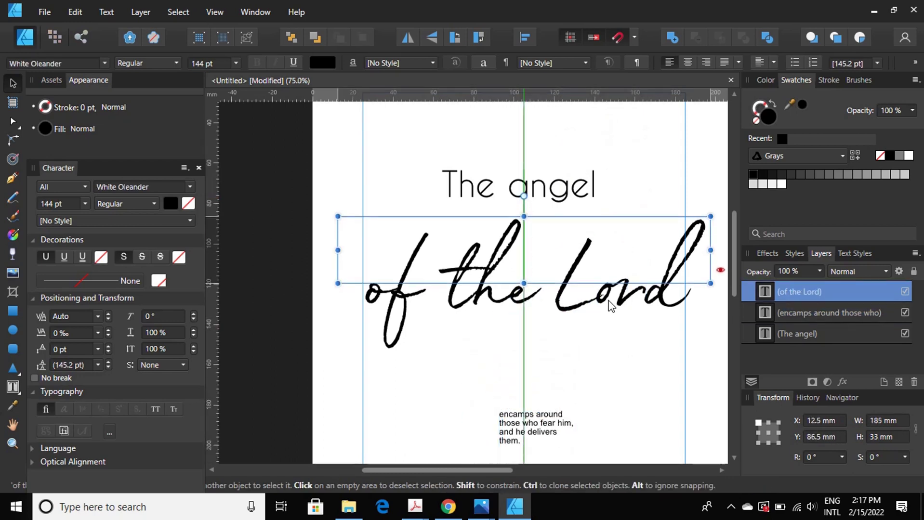
pyautogui.scroll(-2, 608, 300)
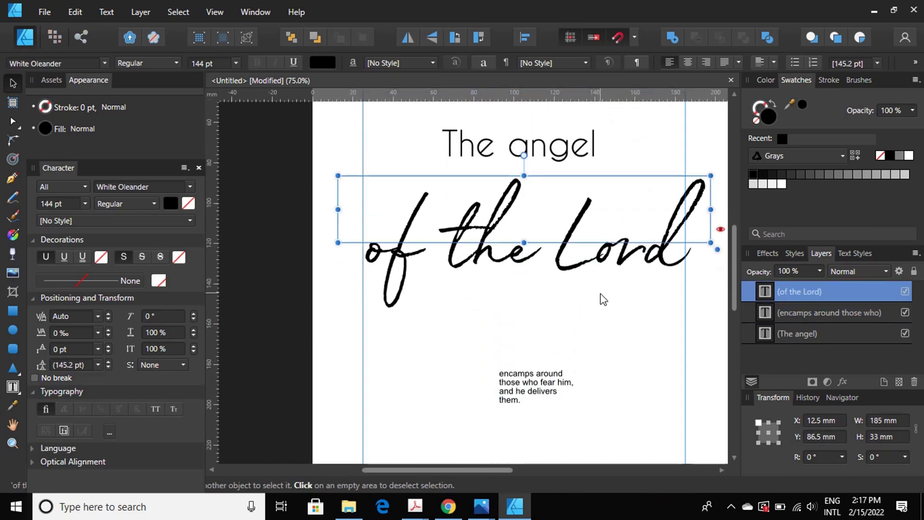
pyautogui.scroll(-3, 601, 299)
pyautogui.click(529, 313)
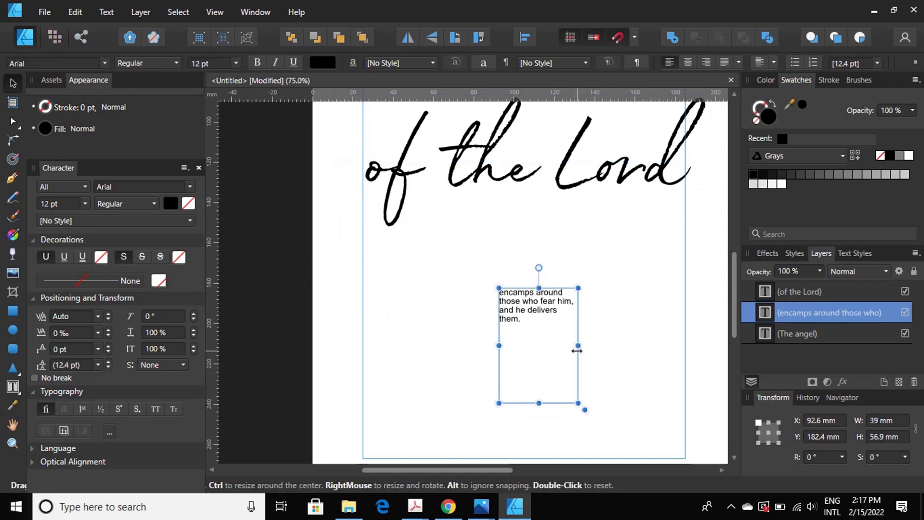
# - Widen the body text frame and set the verse in Caviar Dreams
pyautogui.moveTo(572, 346); pyautogui.dragTo(648, 346)
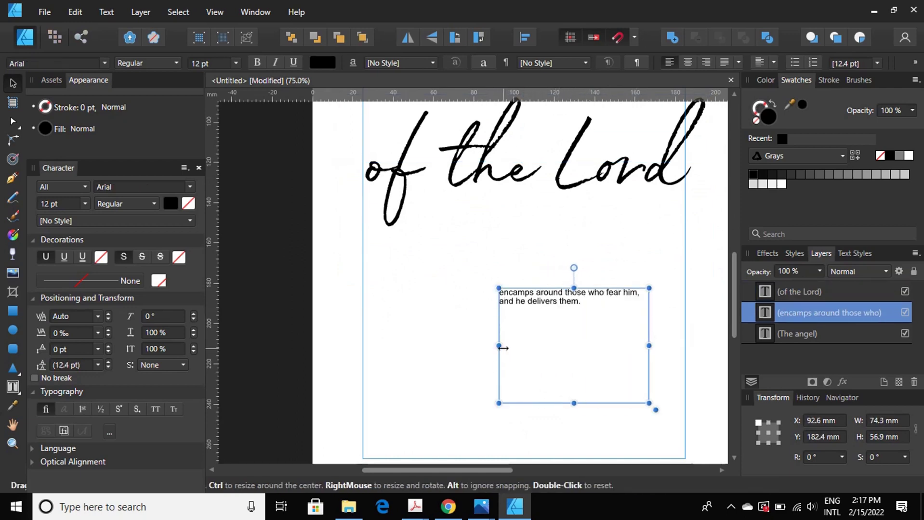
pyautogui.moveTo(499, 345); pyautogui.dragTo(427, 333)
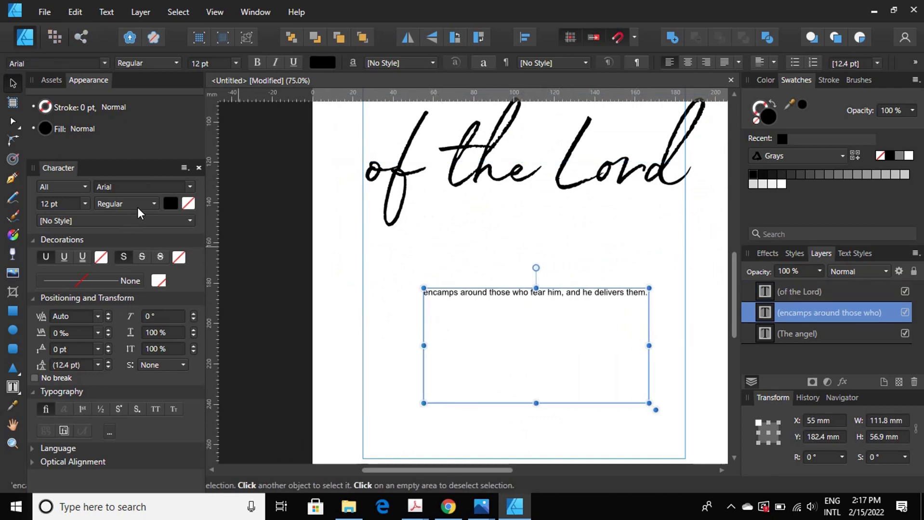
pyautogui.click(154, 203)
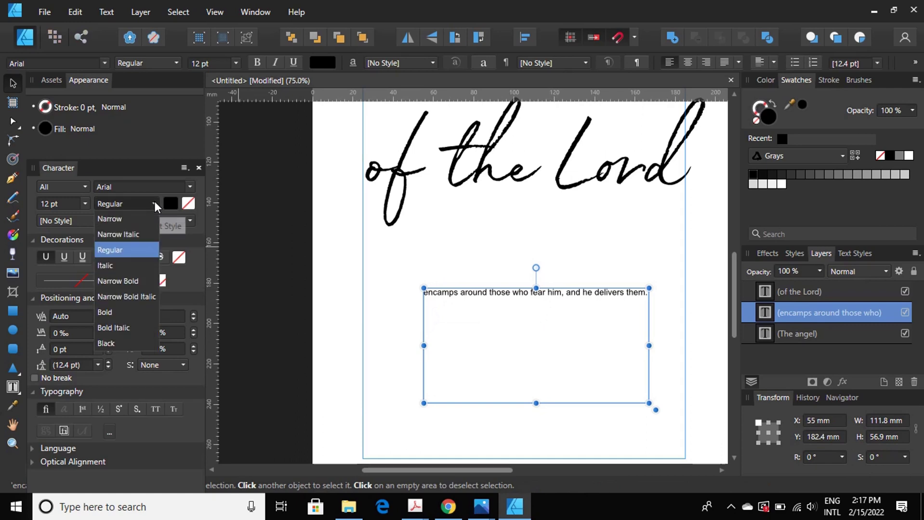
pyautogui.click(136, 185)
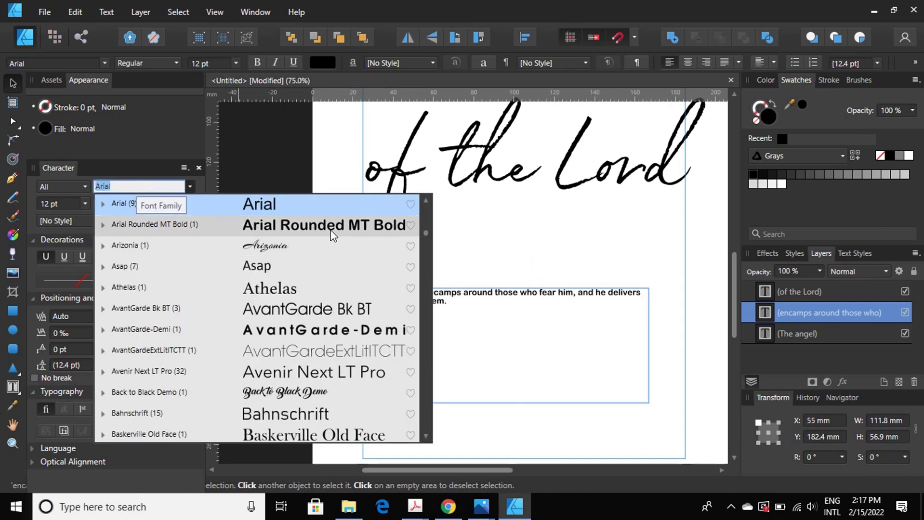
pyautogui.write('ca')
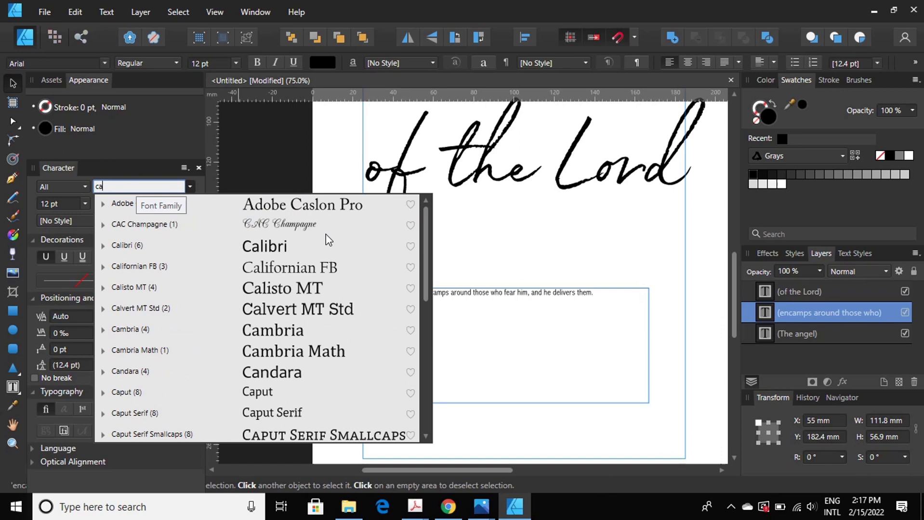
pyautogui.write('v')
pyautogui.click(286, 205)
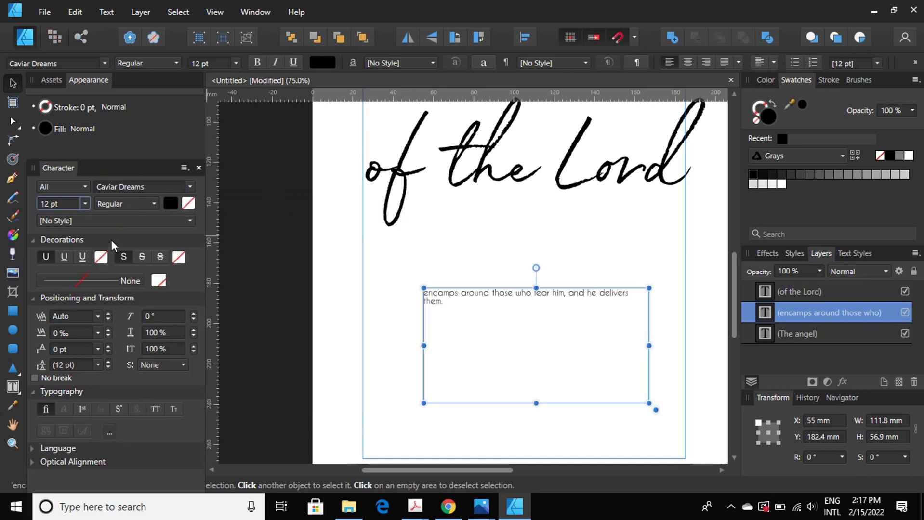
# - Set the body text to 48 pt after comparing it with 'The angel'
pyautogui.click(84, 203)
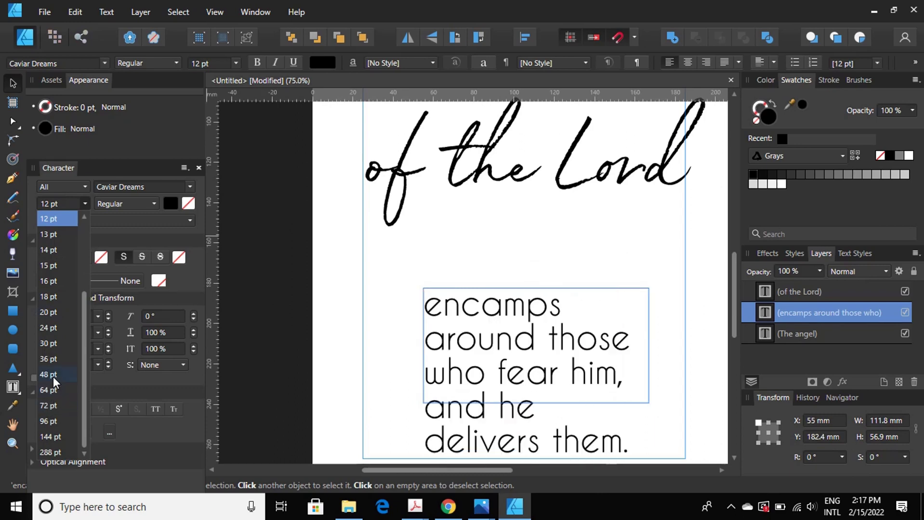
pyautogui.click(55, 360)
pyautogui.scroll(2, 561, 221)
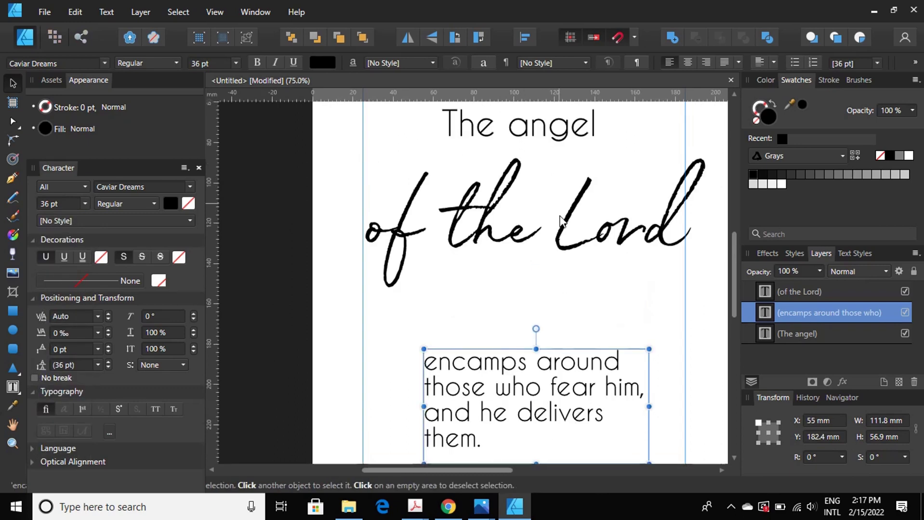
pyautogui.click(564, 140)
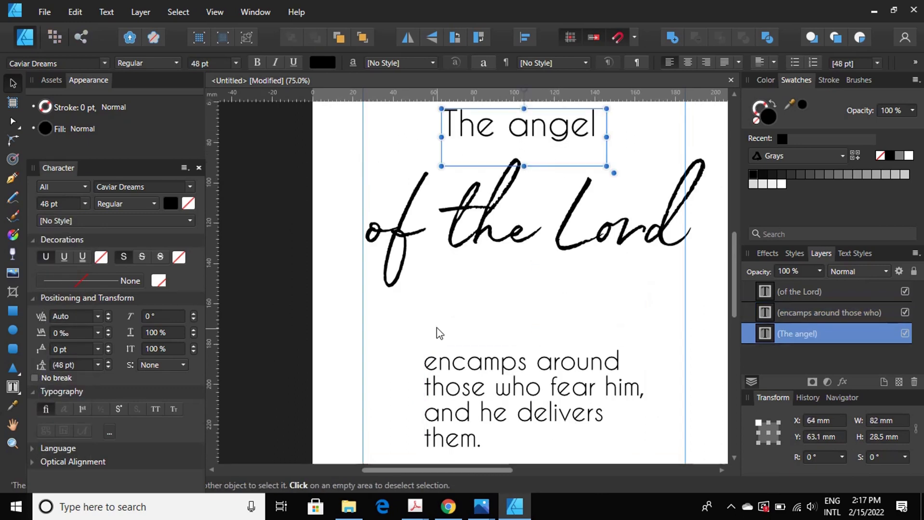
pyautogui.click(503, 371)
pyautogui.click(85, 204)
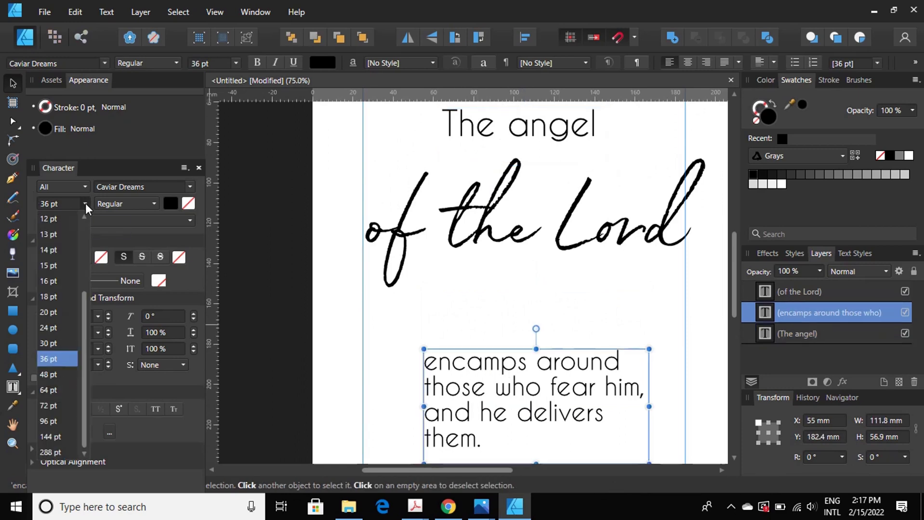
pyautogui.click(61, 376)
pyautogui.scroll(-3, 470, 316)
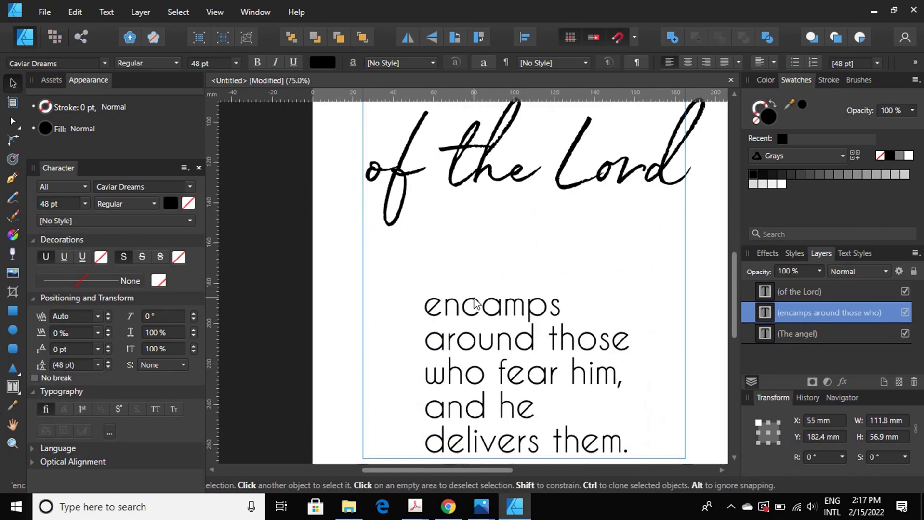
pyautogui.scroll(-2, 475, 306)
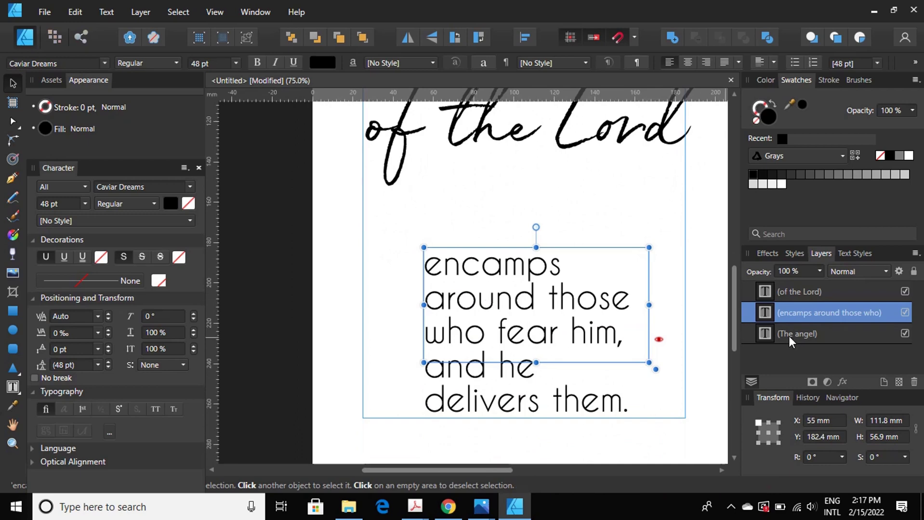
# - Enlarge the body frame, centre-align its lines, and centre the frame horizontally on the page
pyautogui.moveTo(424, 362); pyautogui.dragTo(362, 418)
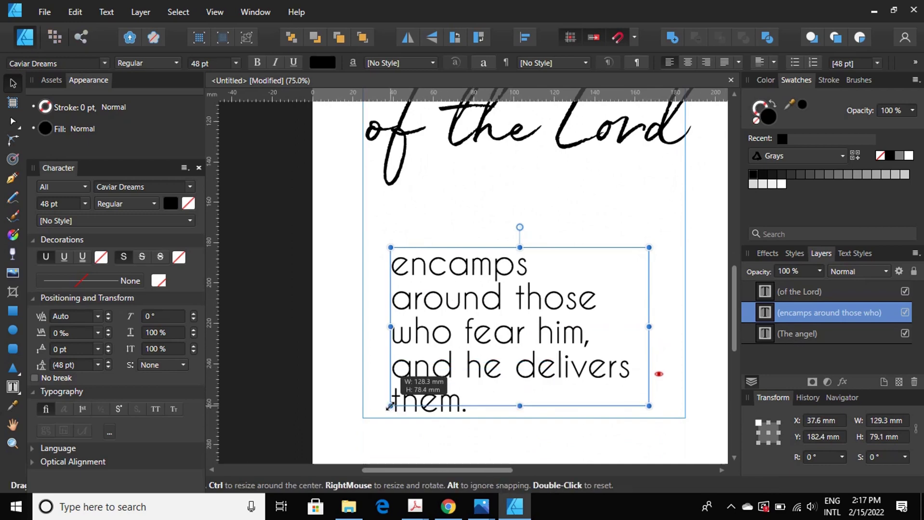
pyautogui.click(689, 62)
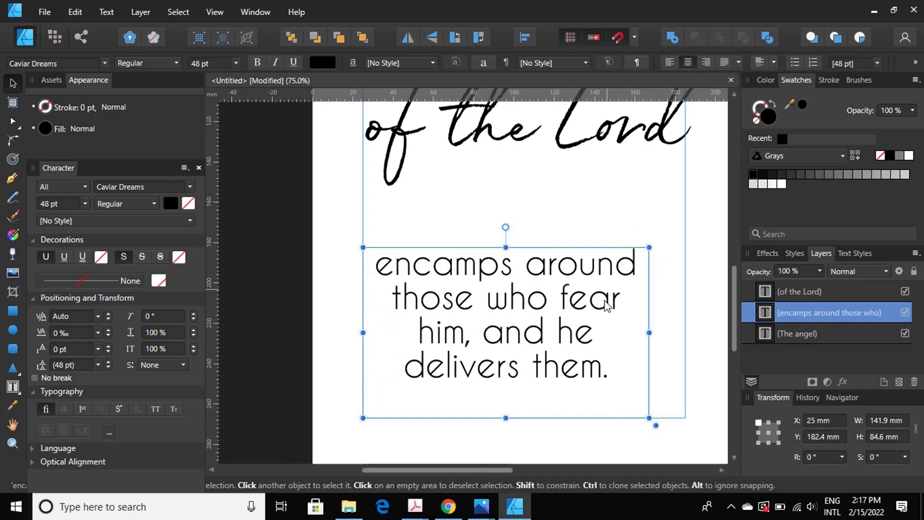
pyautogui.scroll(4, 607, 302)
pyautogui.scroll(-3, 608, 300)
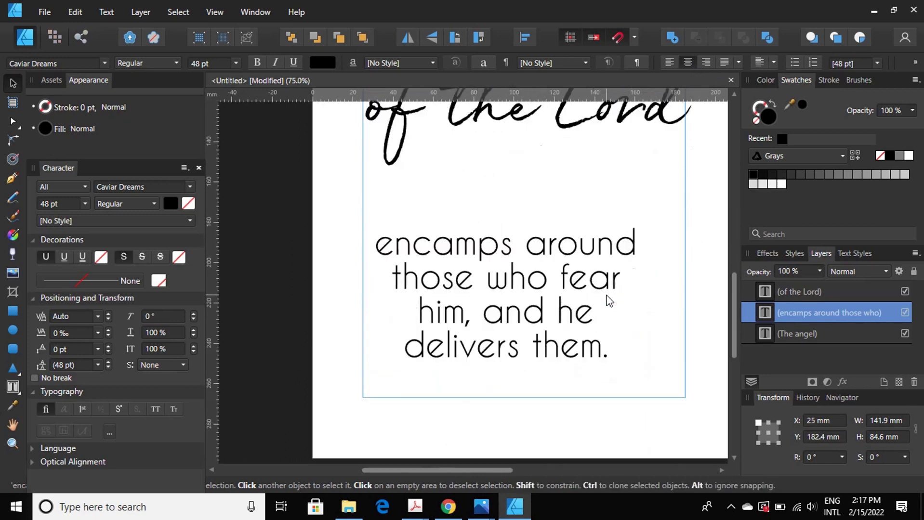
pyautogui.click(520, 38)
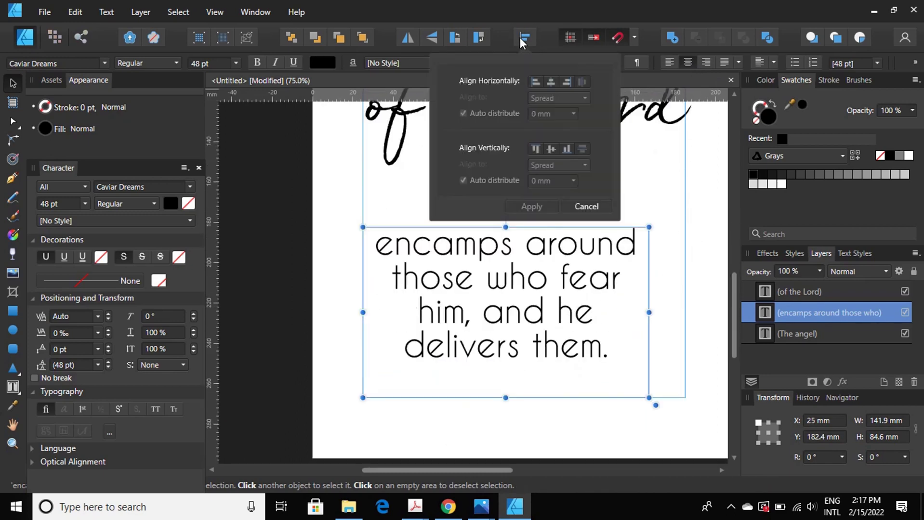
pyautogui.click(551, 81)
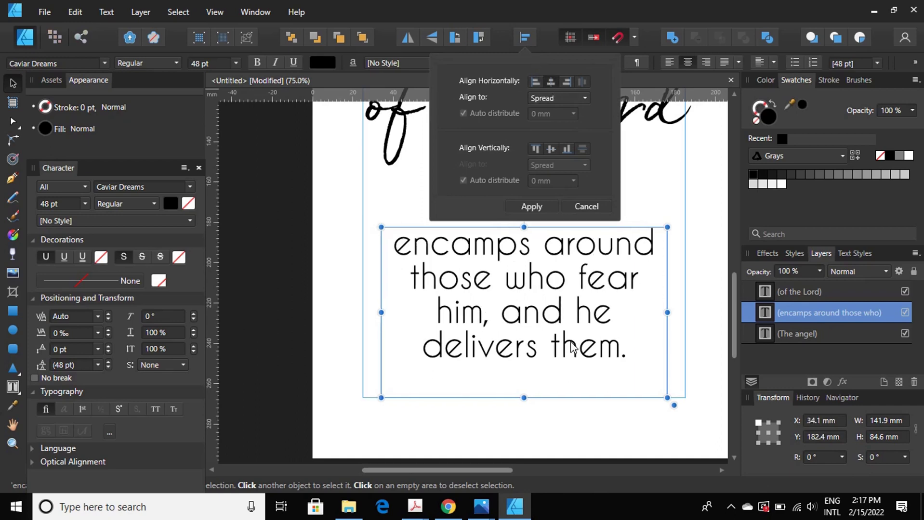
pyautogui.scroll(1, 571, 348)
pyautogui.click(557, 353)
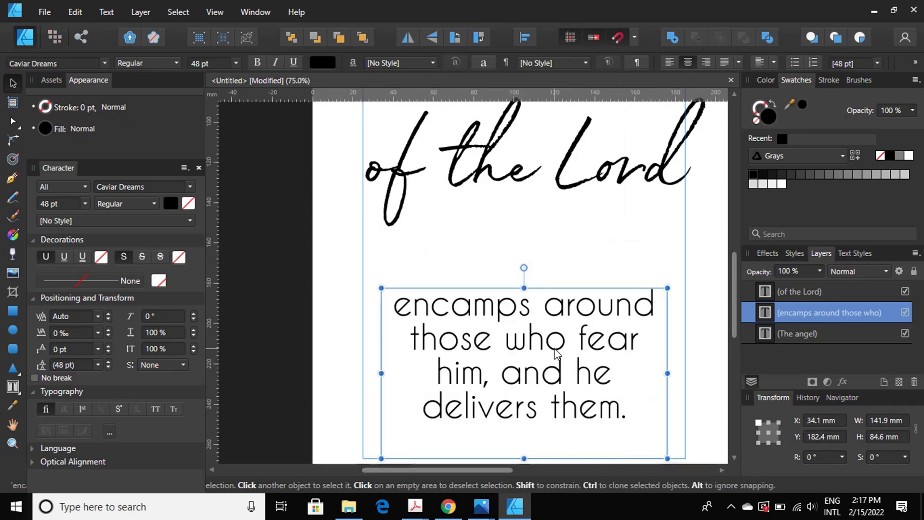
# - Move the body text up just below 'of the Lord' and preview the layout
pyautogui.moveTo(556, 353); pyautogui.dragTo(561, 299)
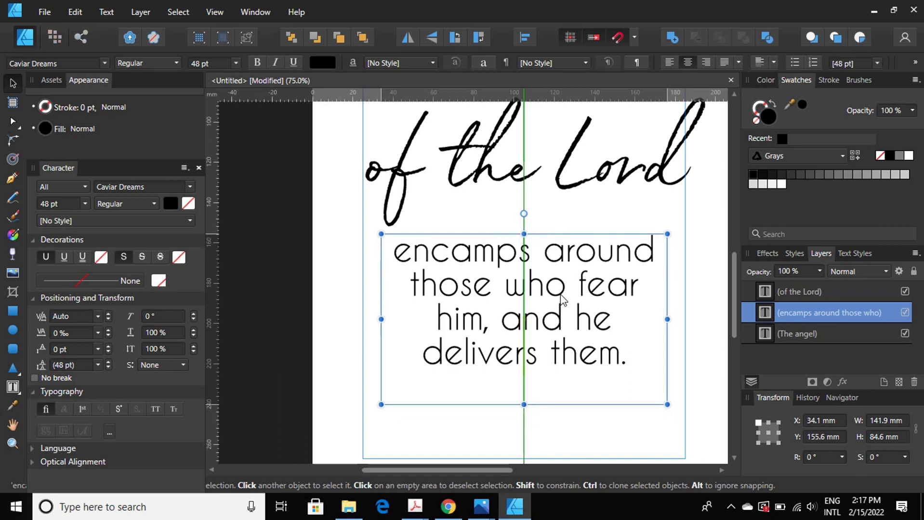
pyautogui.click(701, 327)
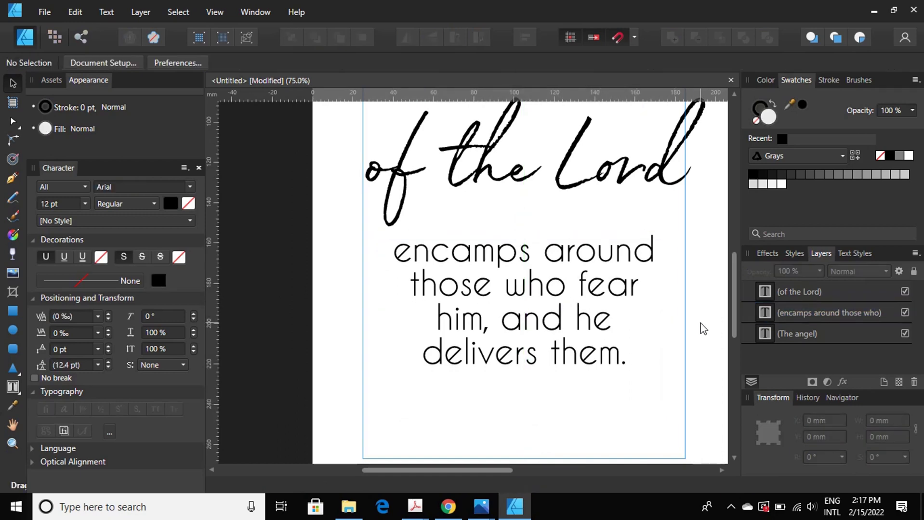
pyautogui.scroll(1, 696, 339)
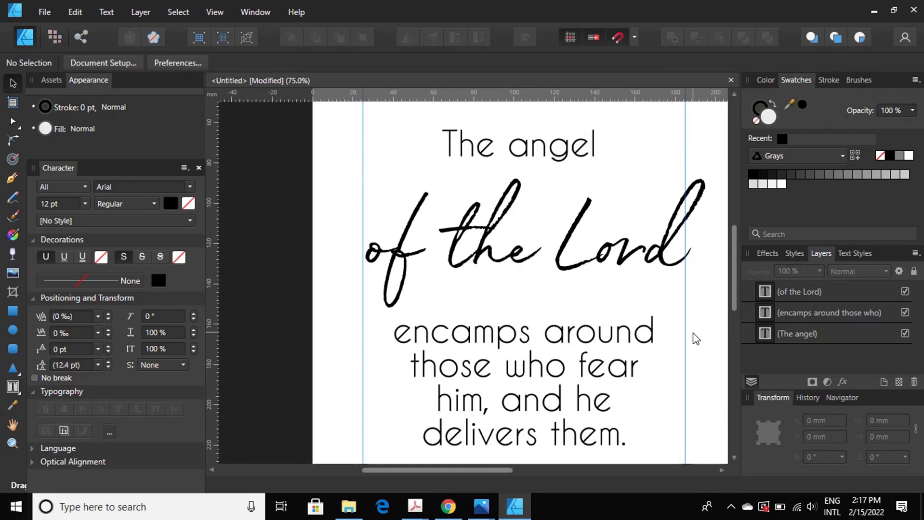
pyautogui.scroll(-1, 695, 339)
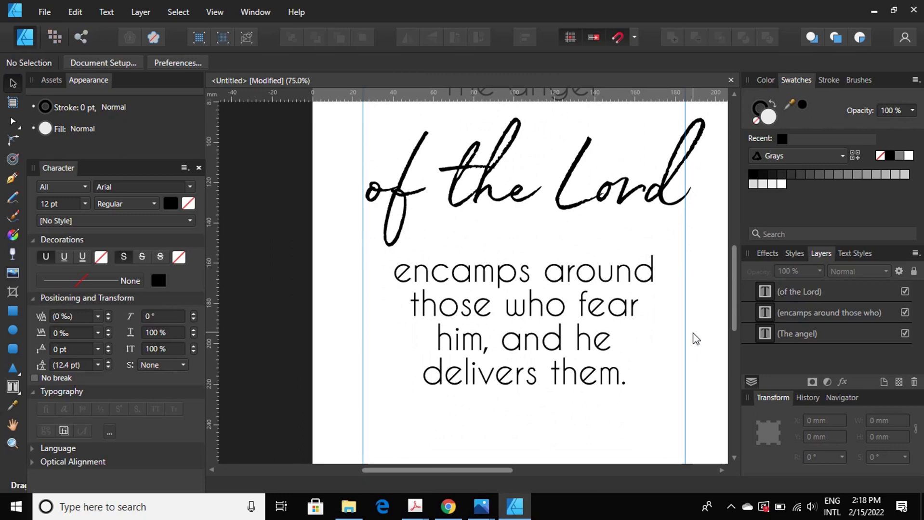
pyautogui.scroll(1, 694, 338)
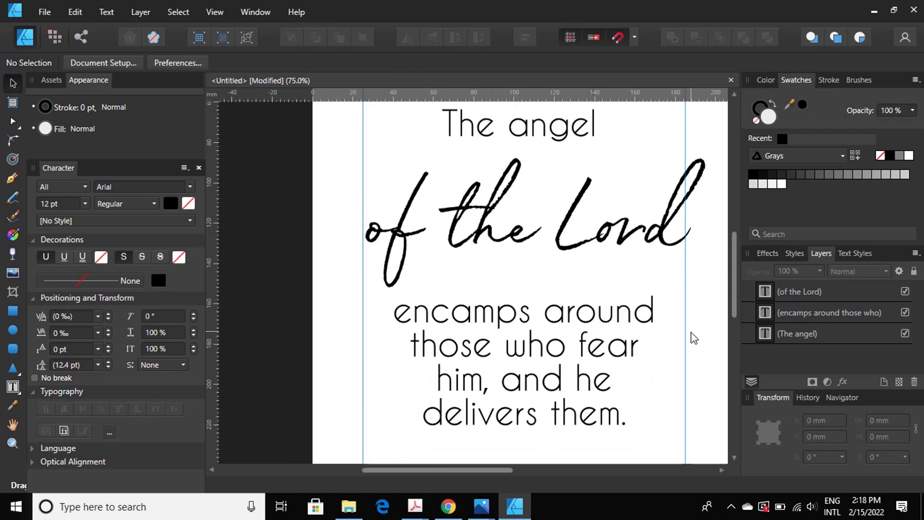
pyautogui.scroll(1, 694, 339)
# - Paste the word 'encamps' from the body text into a new text frame
pyautogui.doubleClick(518, 333)
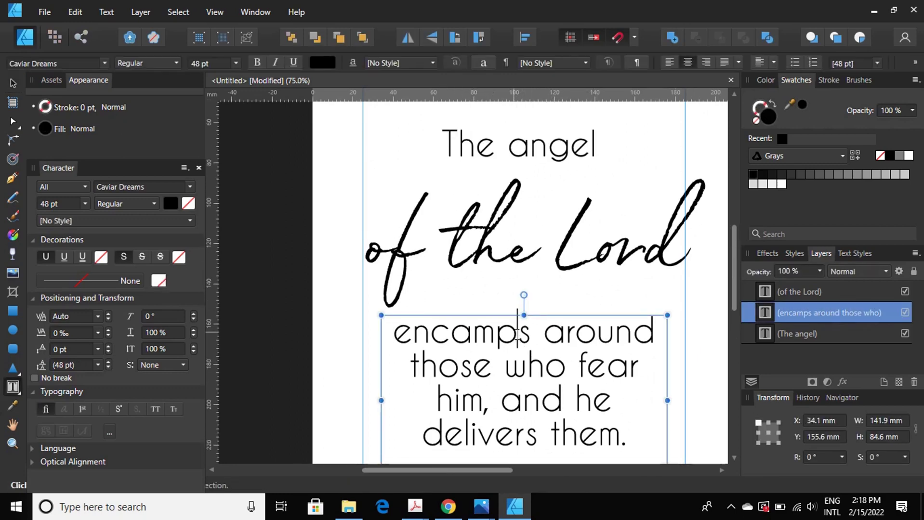
pyautogui.moveTo(530, 333); pyautogui.dragTo(383, 336)
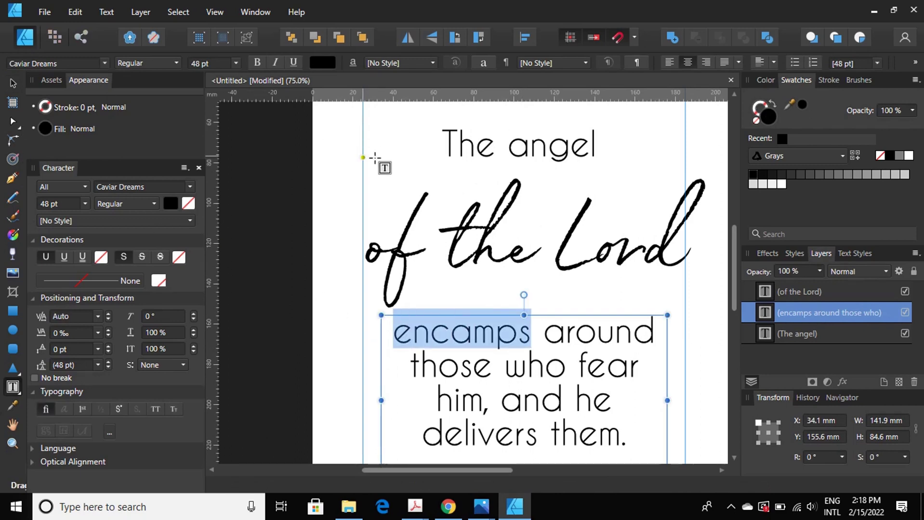
pyautogui.moveTo(377, 147); pyautogui.dragTo(546, 209)
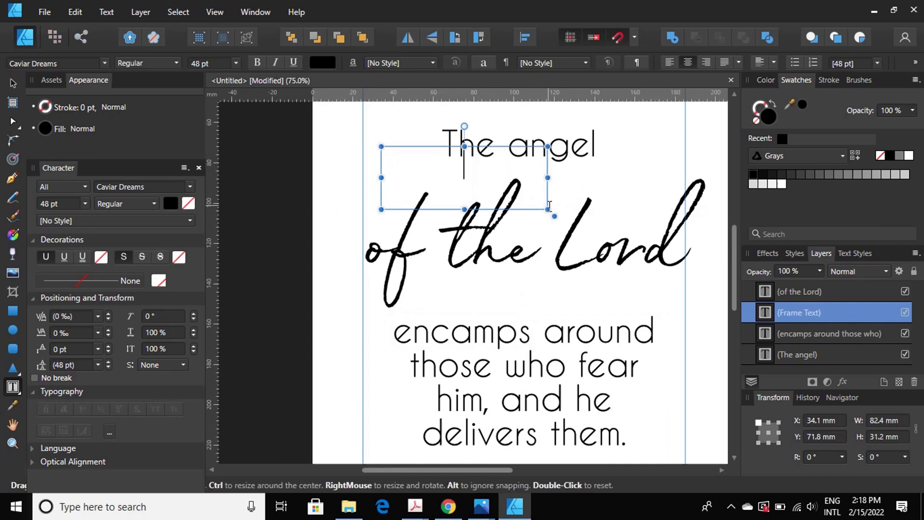
pyautogui.hotkey('ctrl', 'v')
pyautogui.press('Escape')
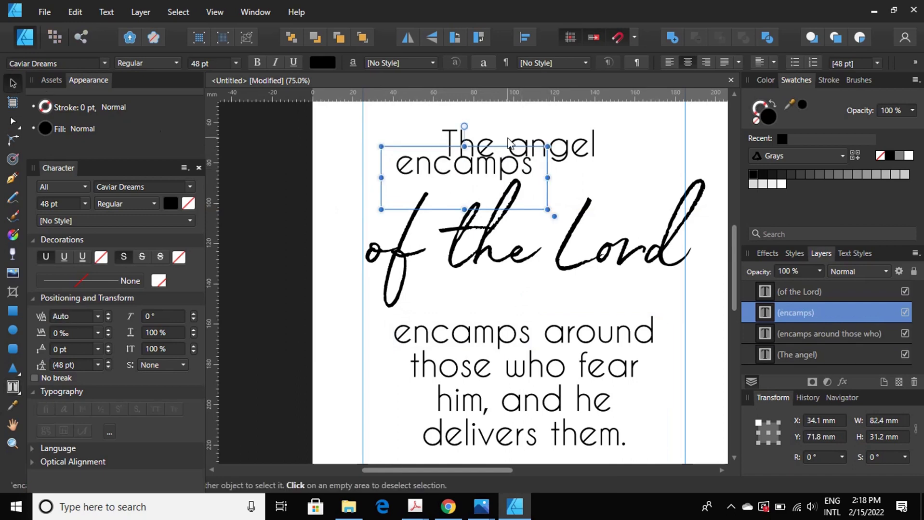
# - Centre the 'encamps' frame above 'The angel' near the page top
pyautogui.moveTo(492, 170); pyautogui.dragTo(708, 131)
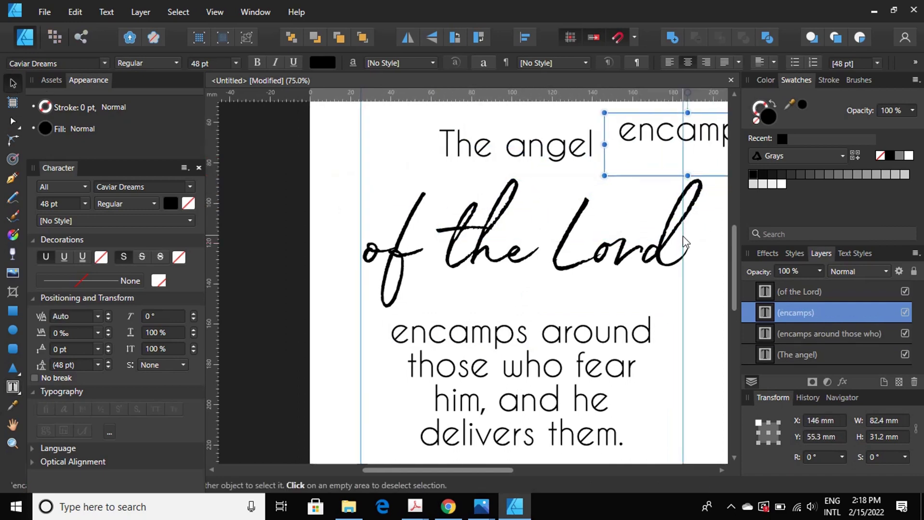
pyautogui.scroll(2, 673, 239)
pyautogui.moveTo(659, 204); pyautogui.dragTo(485, 157)
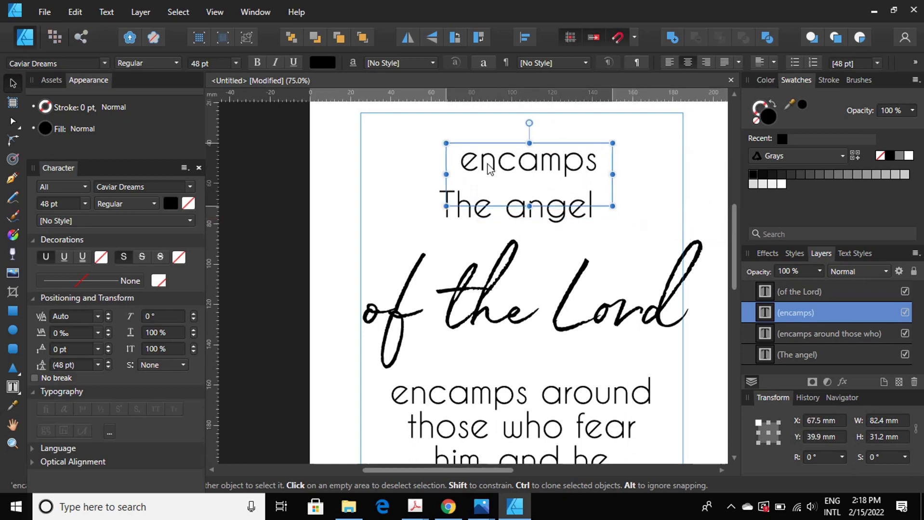
pyautogui.click(559, 320)
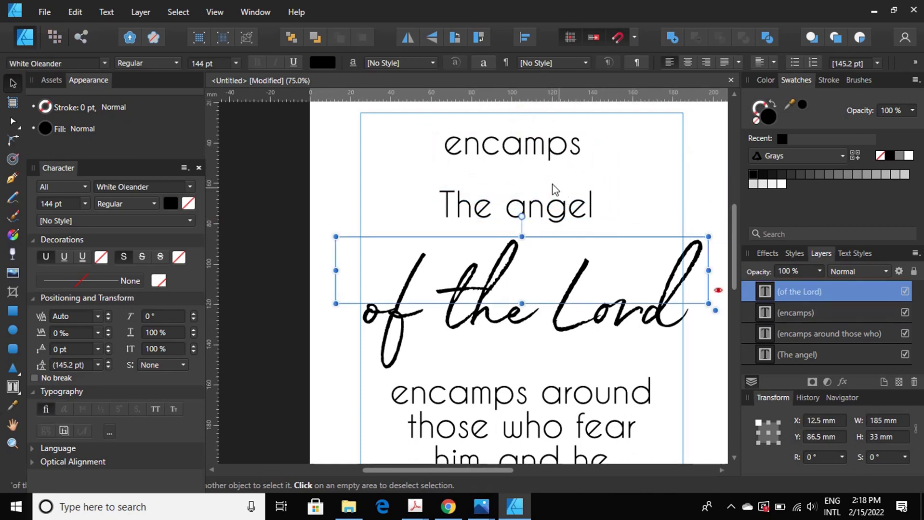
# - Set the 'encamps' text in the White Oleander script font
pyautogui.click(553, 160)
pyautogui.click(191, 187)
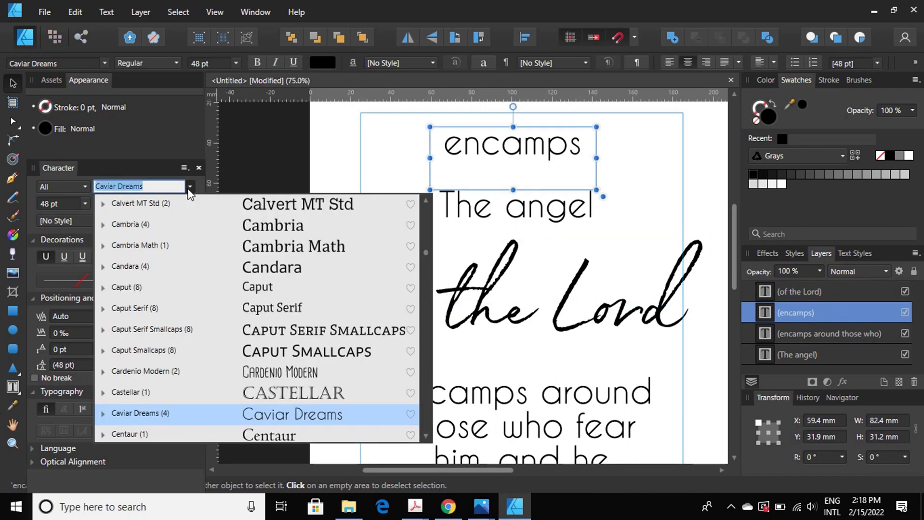
pyautogui.write('whiy')
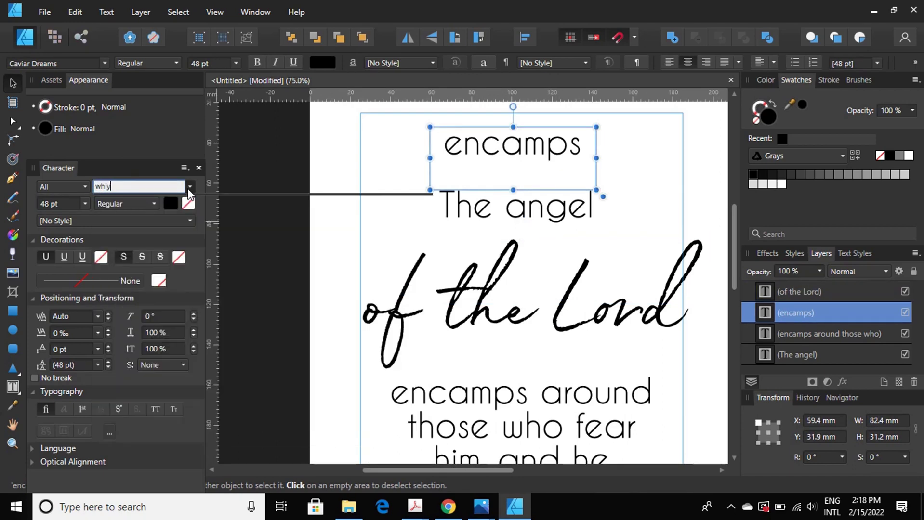
pyautogui.press('BackSpace')
pyautogui.press('BackSpace')
pyautogui.write('i')
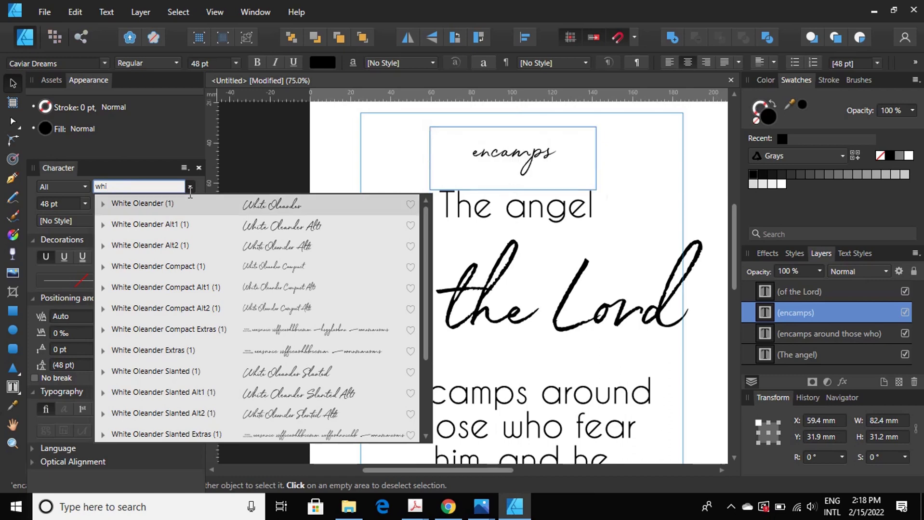
pyautogui.click(271, 205)
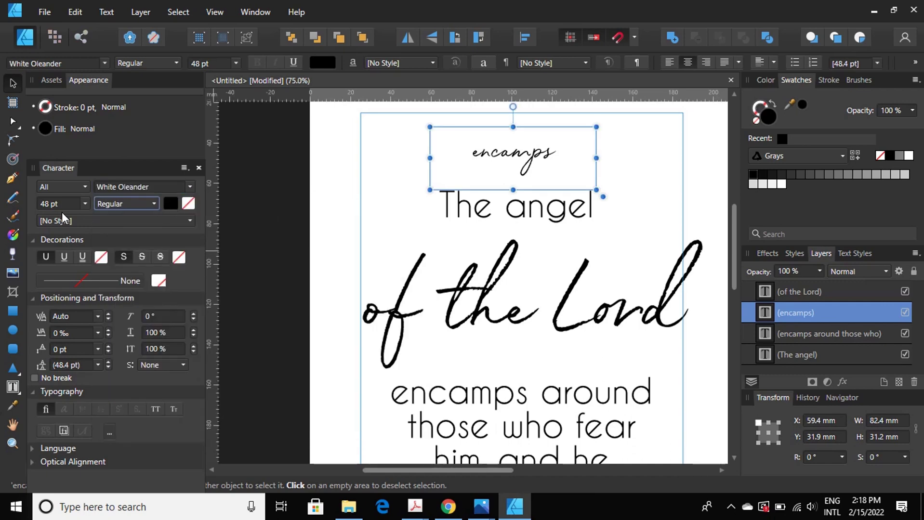
# - Enlarge 'encamps' to 144 pt and place its frame centred below 'The angel'
pyautogui.click(85, 205)
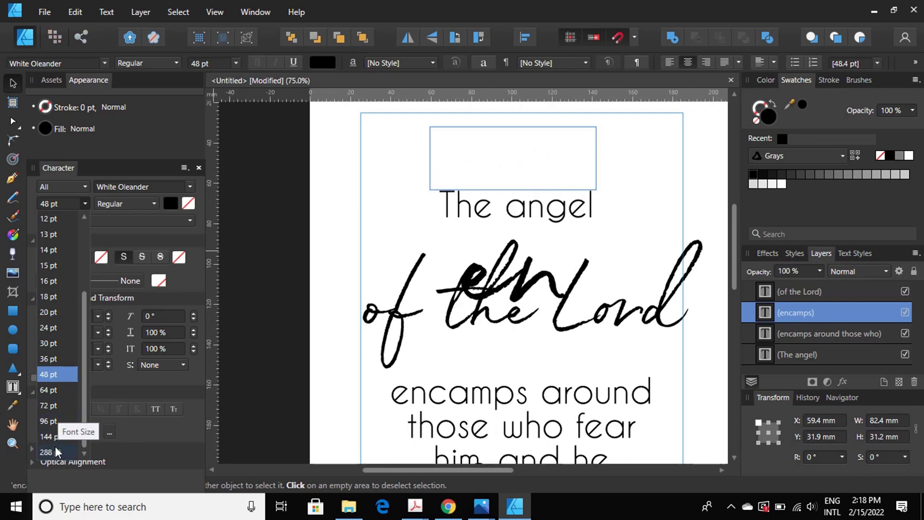
pyautogui.click(57, 420)
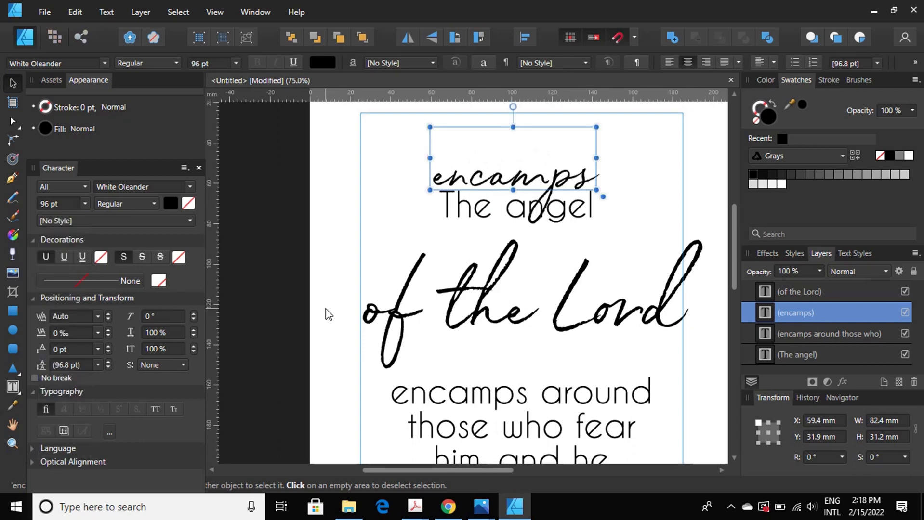
pyautogui.click(85, 203)
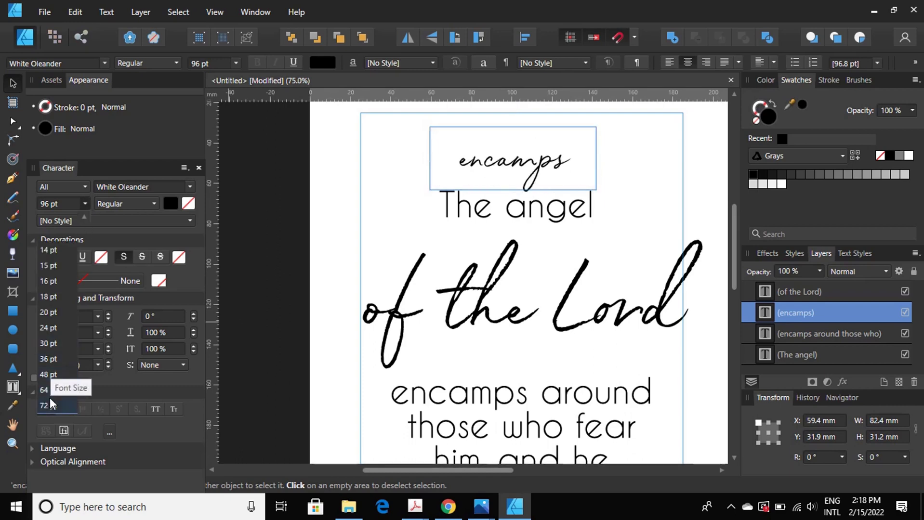
pyautogui.click(79, 201)
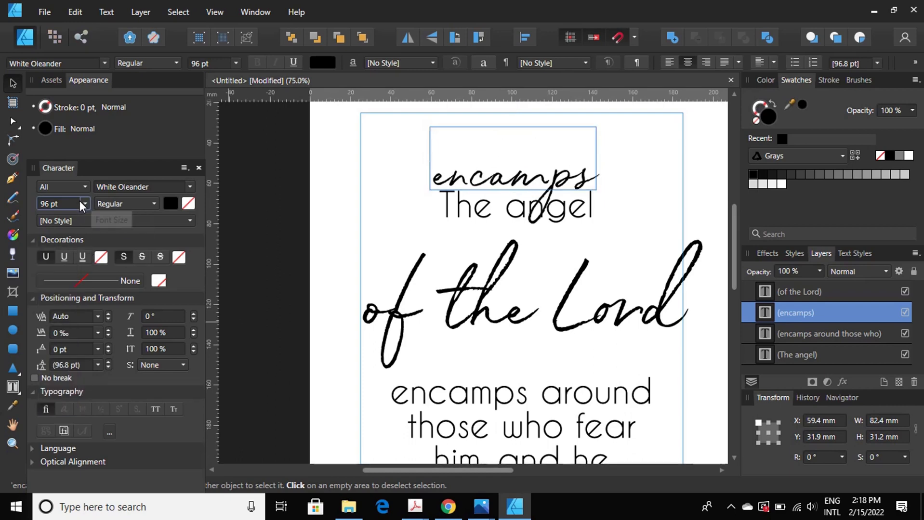
pyautogui.click(84, 203)
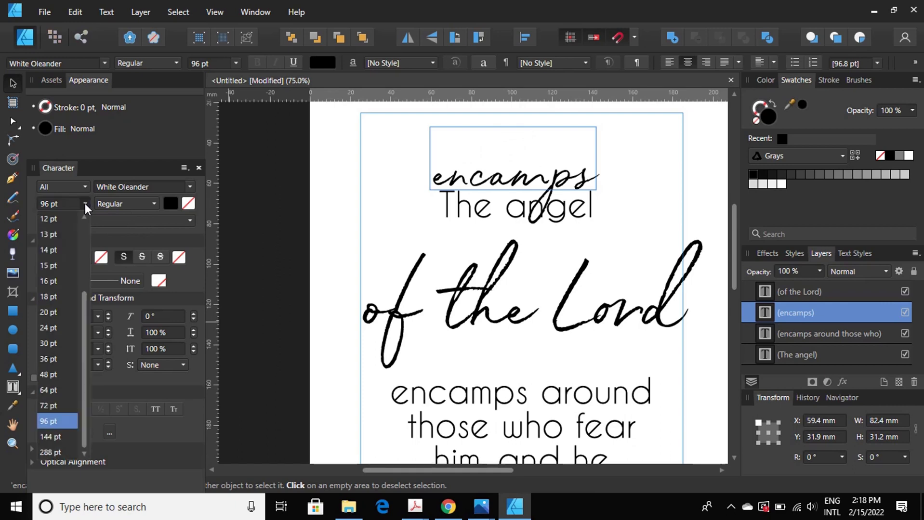
pyautogui.click(48, 436)
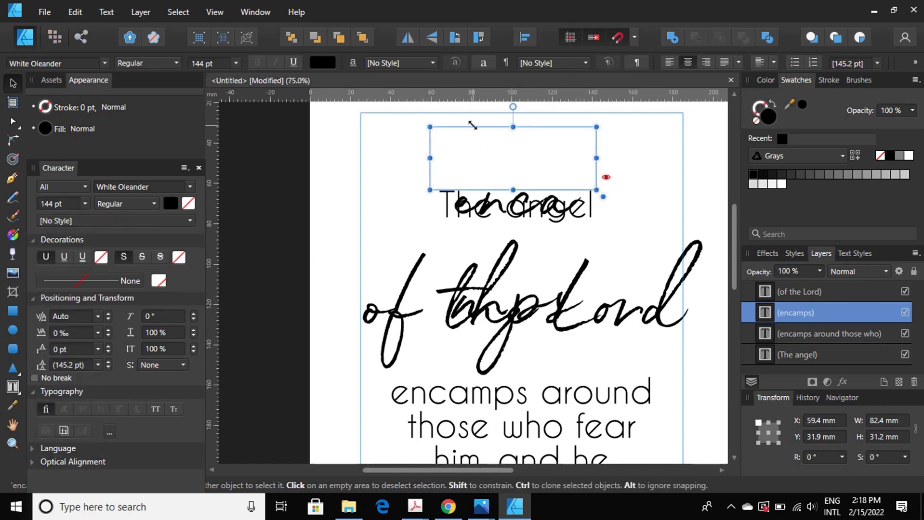
pyautogui.moveTo(430, 190); pyautogui.dragTo(342, 269)
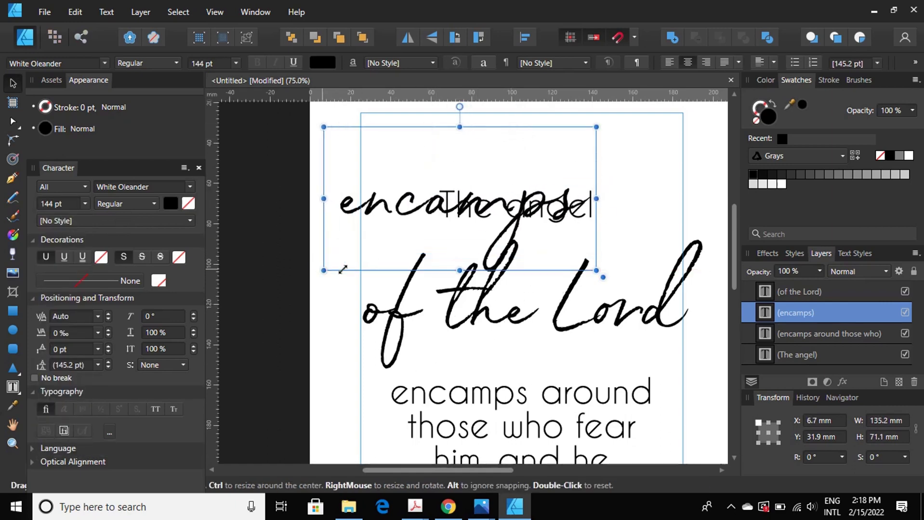
pyautogui.moveTo(461, 213); pyautogui.dragTo(522, 288)
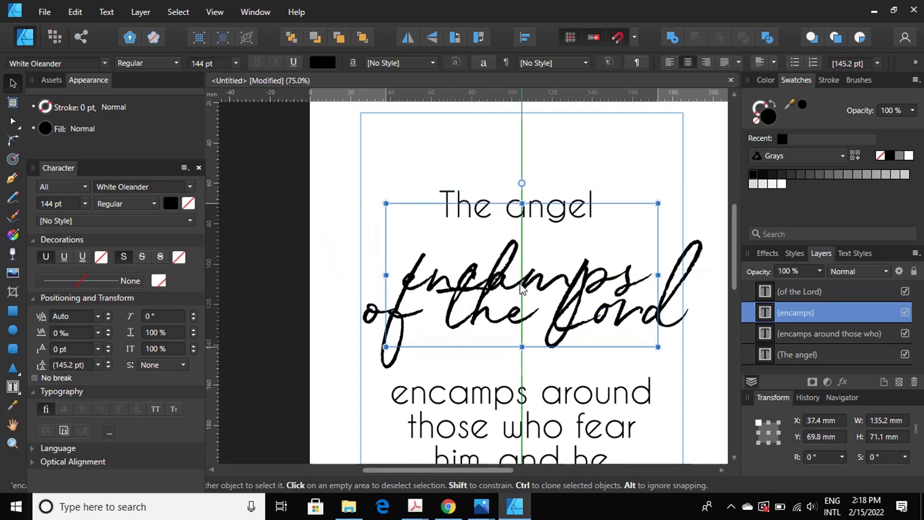
# - Move 'of the Lord' to the page top and capitalise 'encamps' to 'Encamps'
pyautogui.click(556, 346)
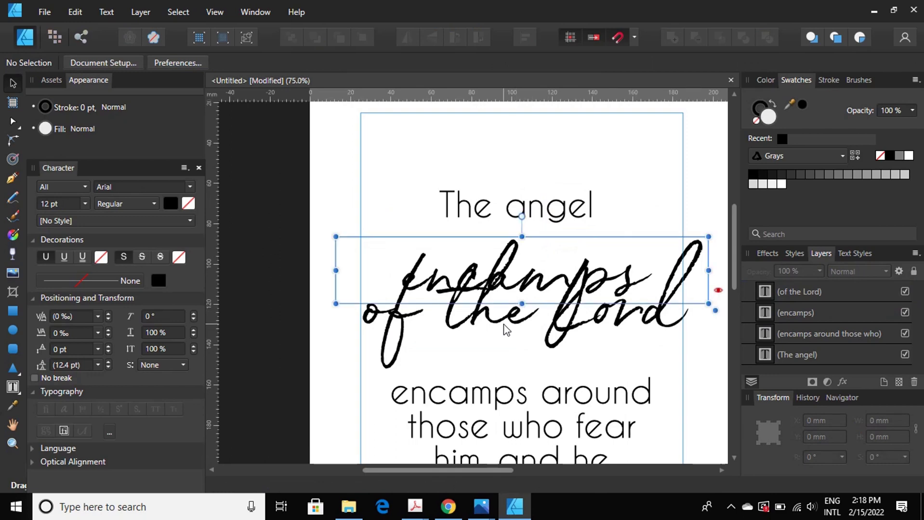
pyautogui.moveTo(484, 318); pyautogui.dragTo(505, 105)
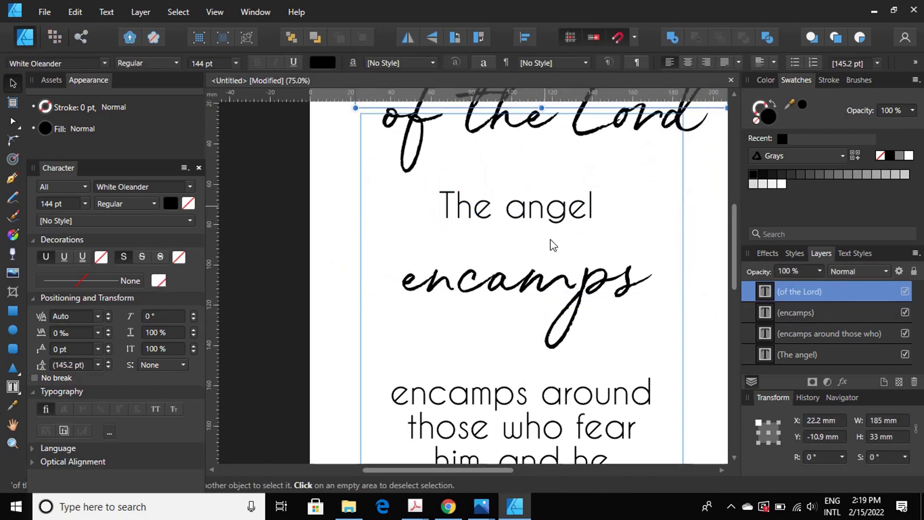
pyautogui.click(550, 290)
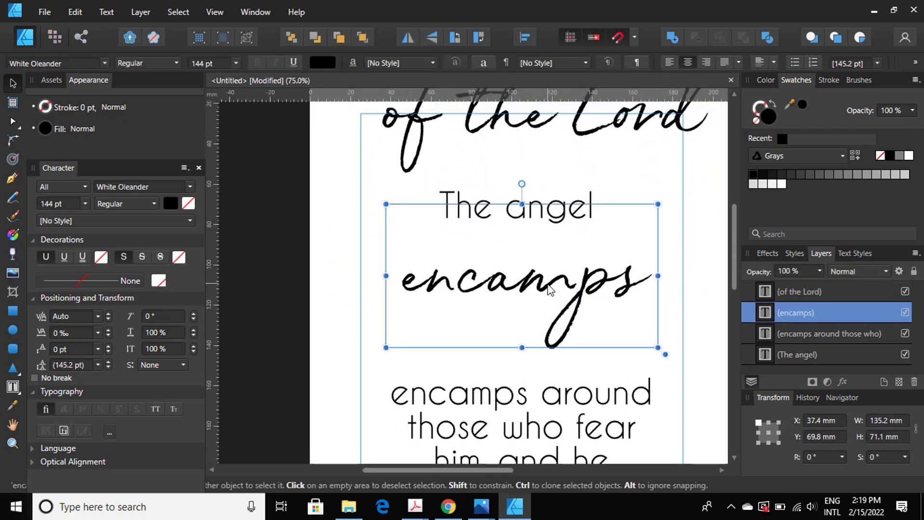
pyautogui.doubleClick(423, 289)
pyautogui.press('Delete')
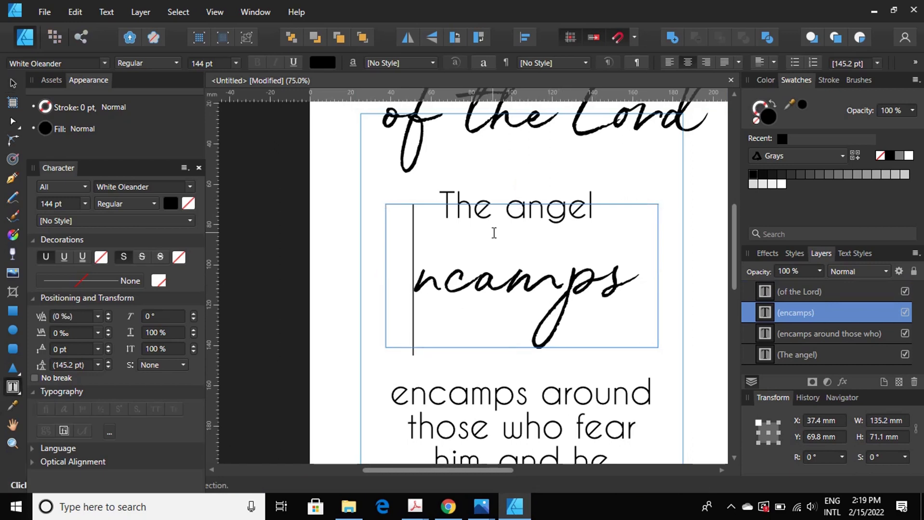
pyautogui.write('E')
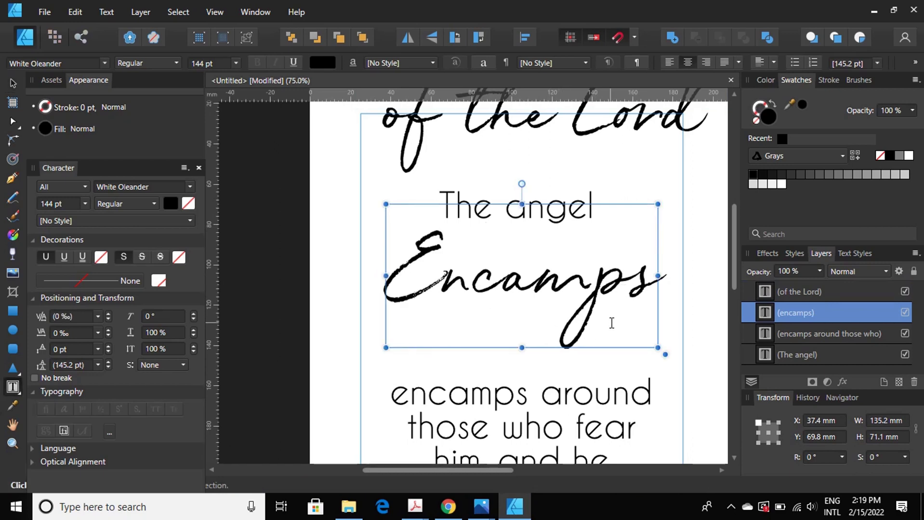
pyautogui.scroll(-2, 609, 324)
# - Clear the 'Encamps' text and delete its now-empty frame
pyautogui.scroll(-2, 607, 323)
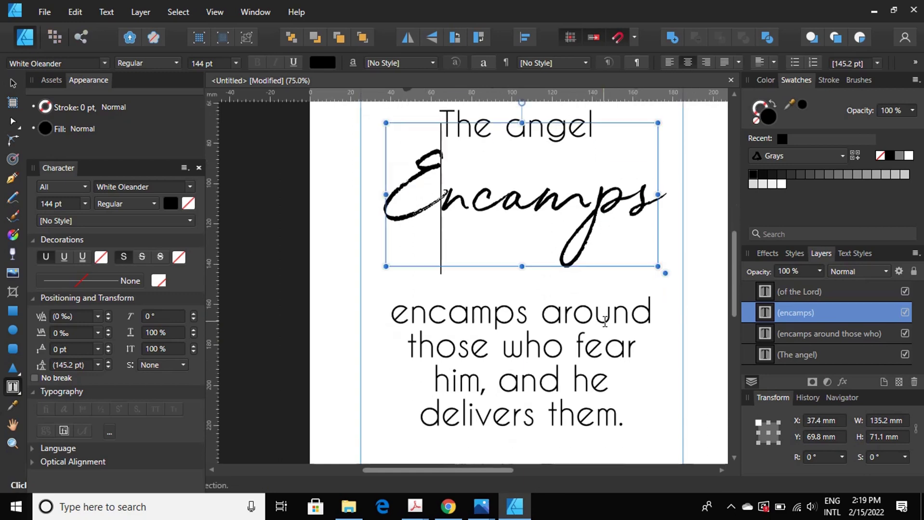
pyautogui.scroll(1, 604, 322)
pyautogui.scroll(2, 604, 322)
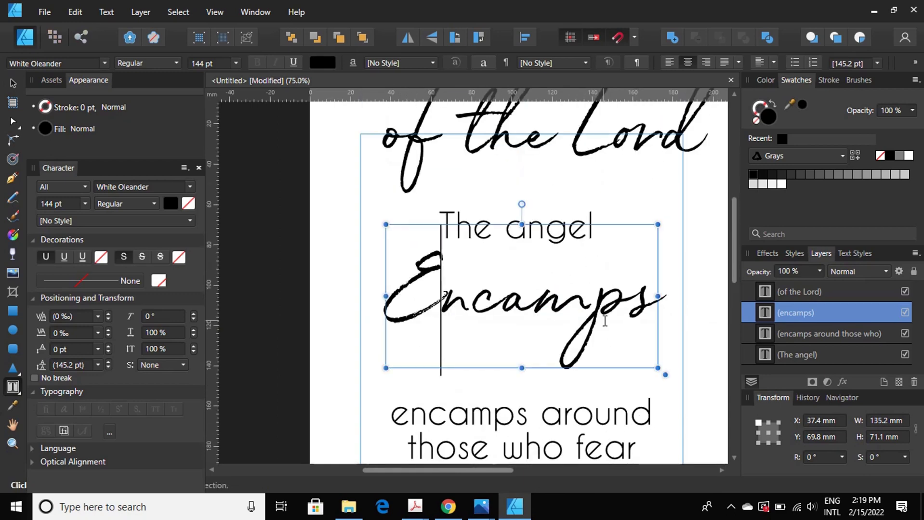
pyautogui.scroll(1, 604, 321)
pyautogui.press('BackSpace')
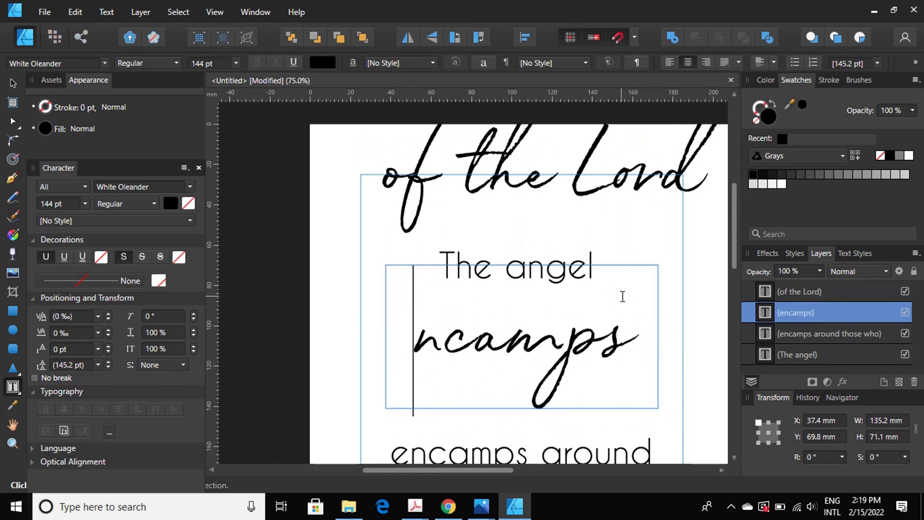
pyautogui.press('Delete')
pyautogui.press('Delete')
pyautogui.press('Delete')
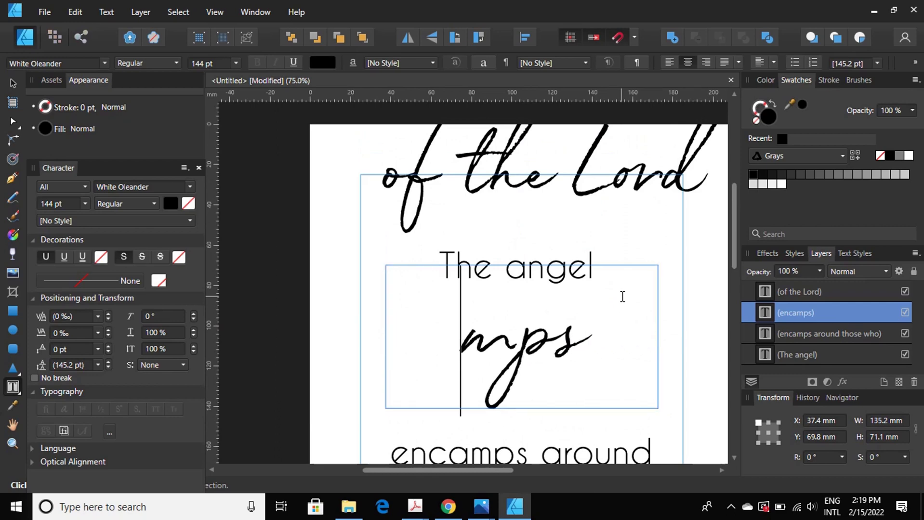
pyautogui.press('Delete')
pyautogui.press('Delete')
pyautogui.press('Delete')
pyautogui.press('Escape')
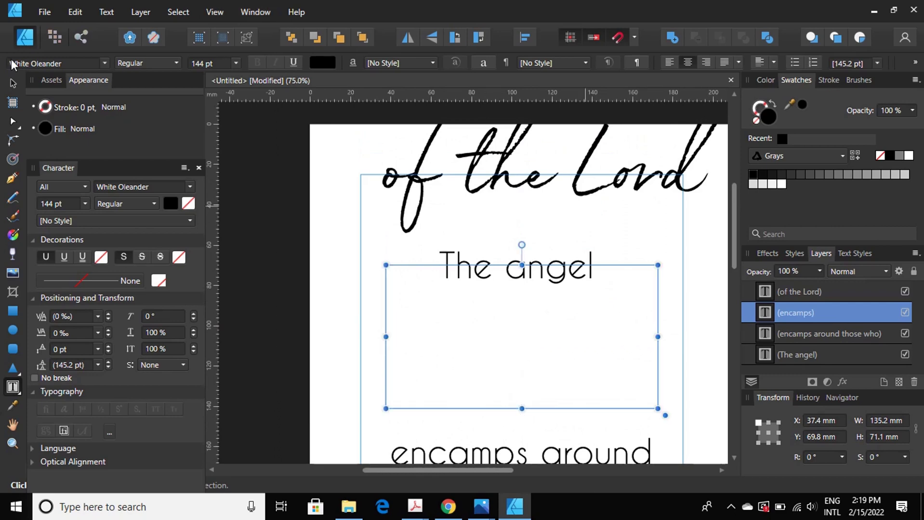
pyautogui.click(15, 84)
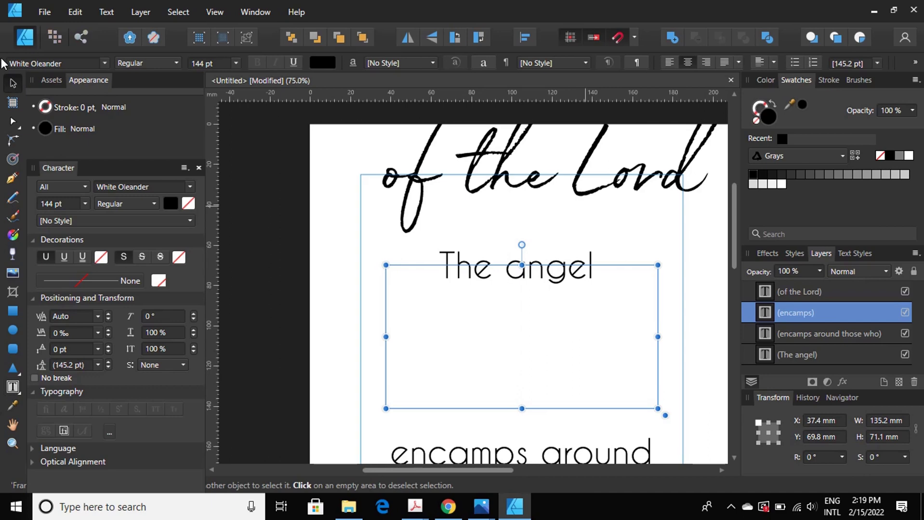
pyautogui.press('Delete')
# - Put 'of the Lord' back below 'The angel' and remove the period after 'delivers them'
pyautogui.moveTo(657, 177); pyautogui.dragTo(634, 373)
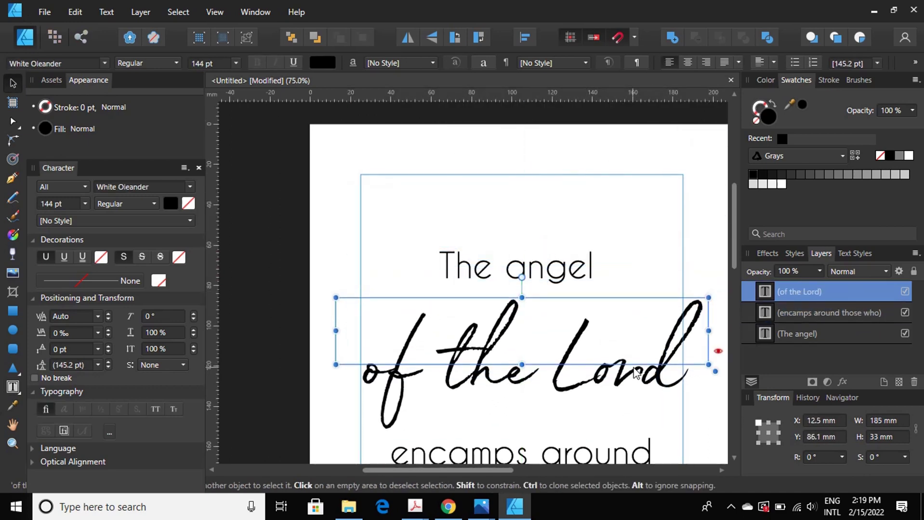
pyautogui.scroll(-5, 631, 313)
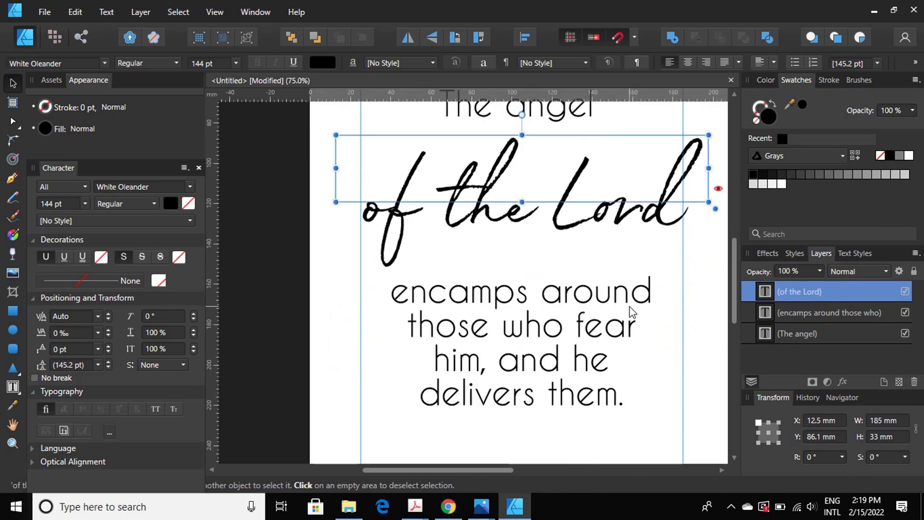
pyautogui.doubleClick(620, 405)
pyautogui.press('Delete')
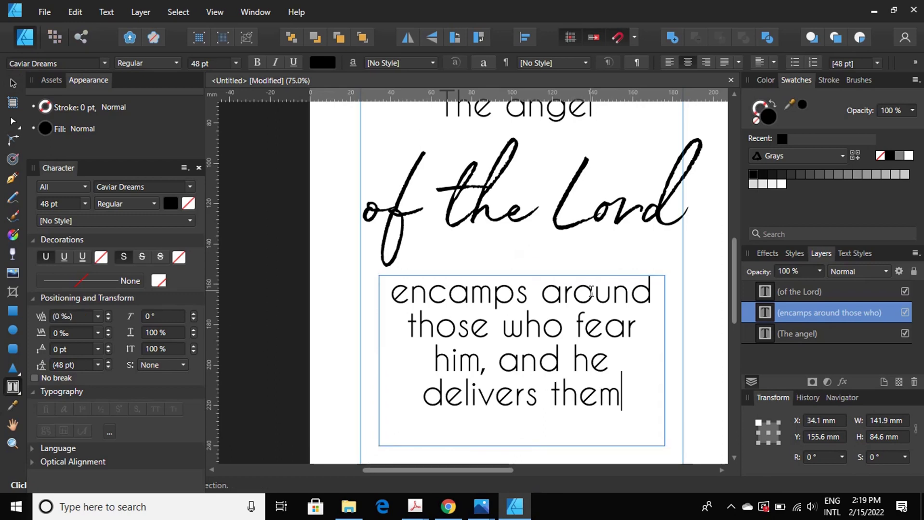
pyautogui.scroll(1, 434, 318)
pyautogui.scroll(-5, 273, 345)
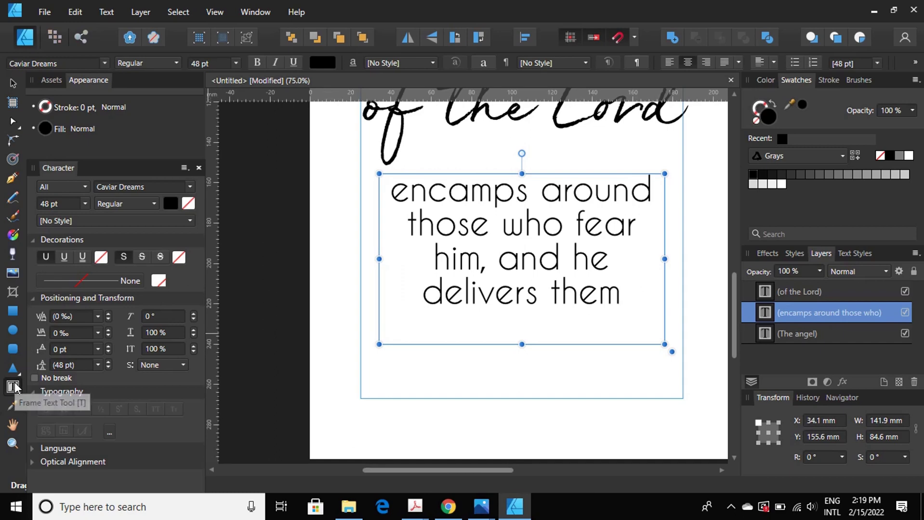
pyautogui.press('Escape')
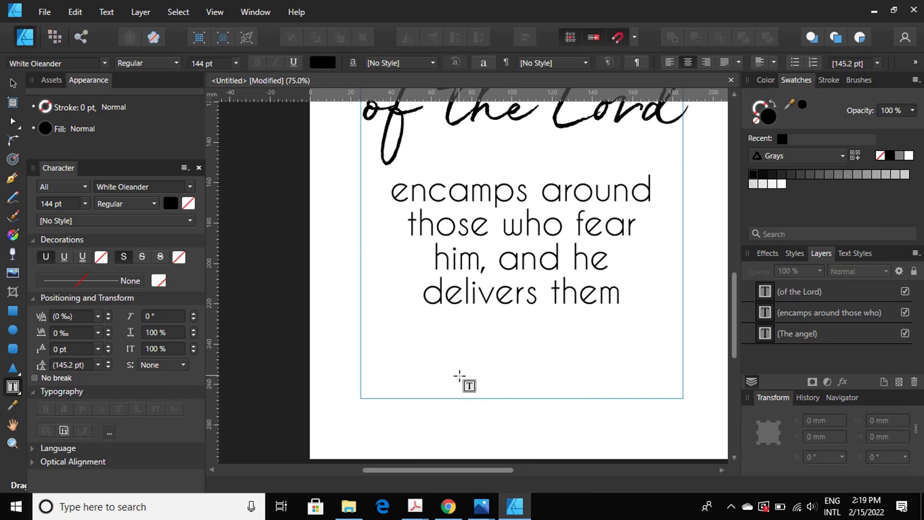
# - Draw a new artistic text frame near the page bottom and set its size to 36 pt
pyautogui.press('v')
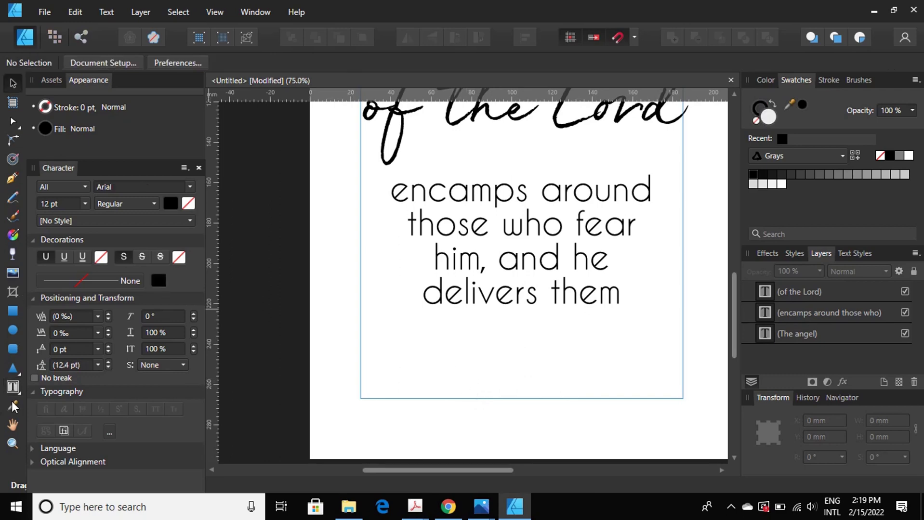
pyautogui.click(13, 387)
pyautogui.moveTo(423, 294)
pyautogui.mouseDown()
pyautogui.moveTo(464, 373)
pyautogui.moveTo(498, 380)
pyautogui.mouseUp()
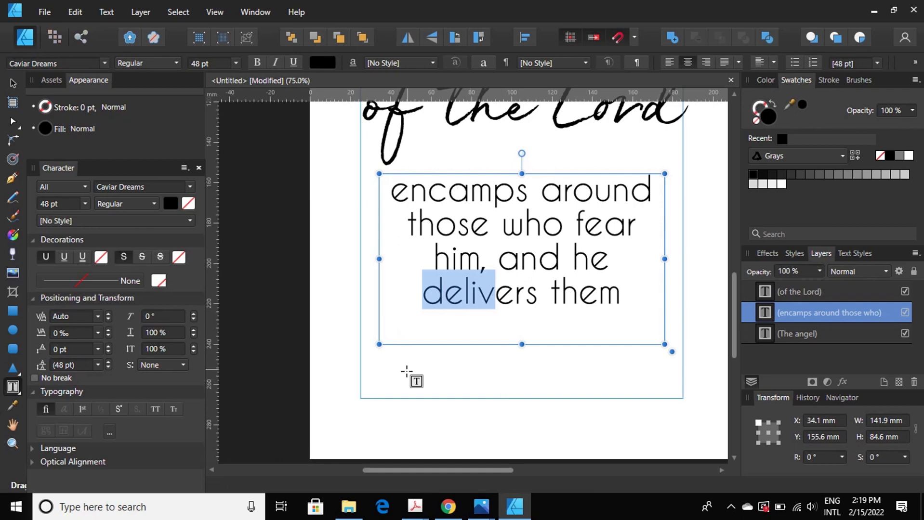
pyautogui.moveTo(400, 377); pyautogui.dragTo(573, 406)
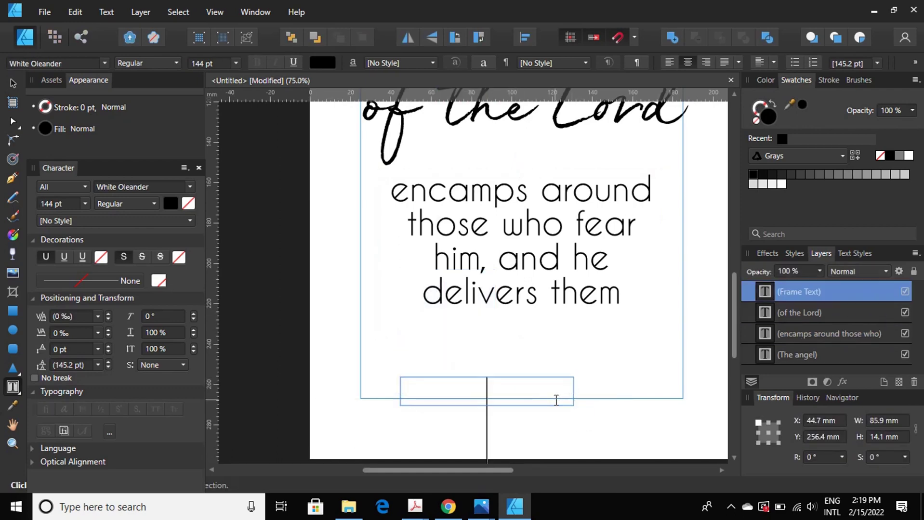
pyautogui.scroll(3, 556, 401)
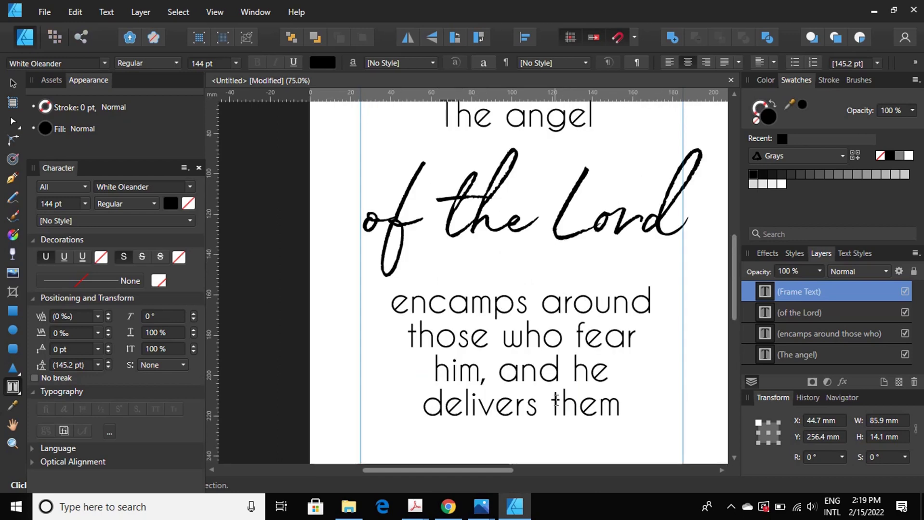
pyautogui.scroll(-4, 530, 324)
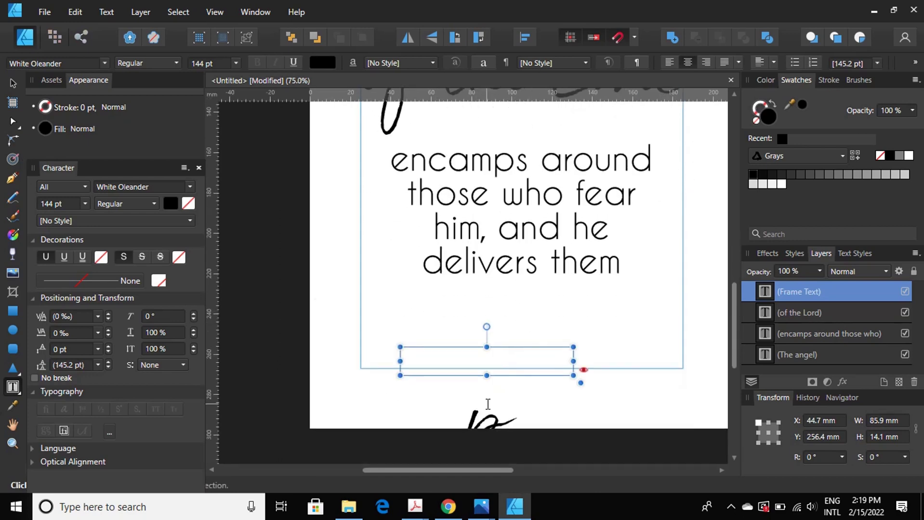
pyautogui.hotkey('ctrl', 'a')
pyautogui.click(85, 203)
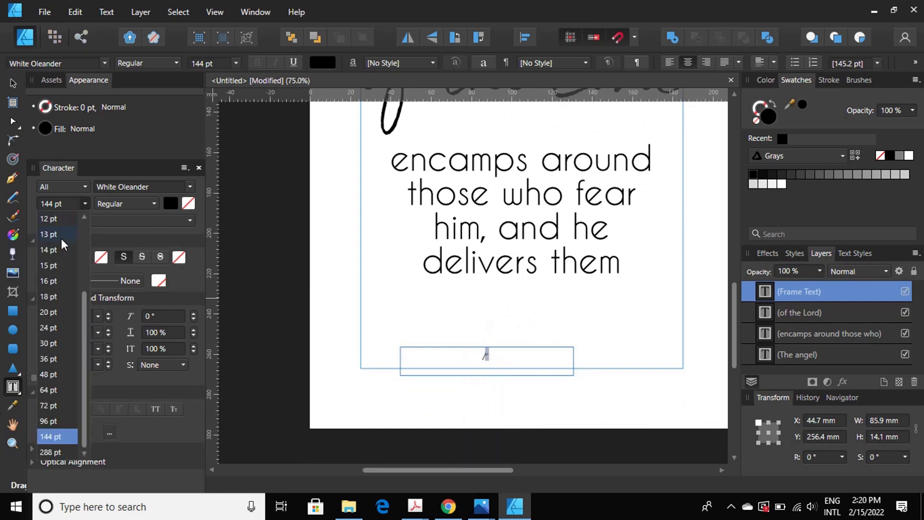
pyautogui.click(61, 238)
pyautogui.click(82, 204)
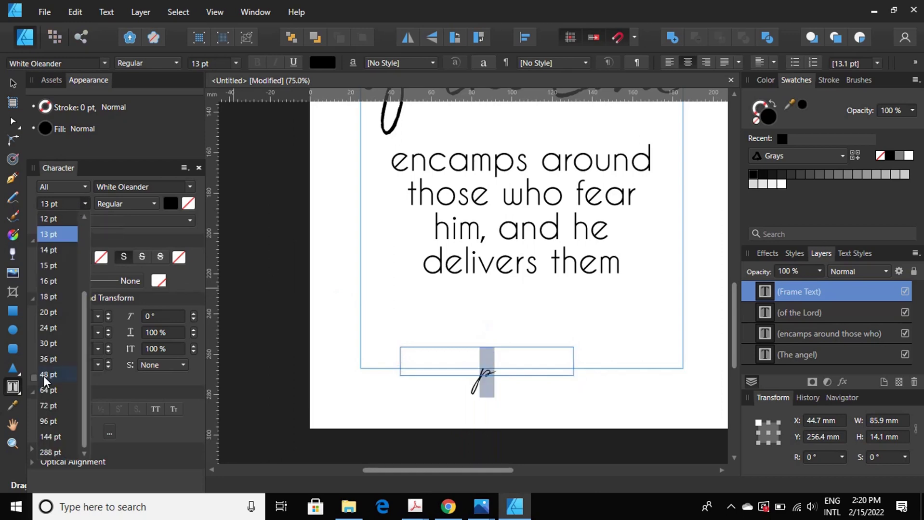
pyautogui.click(51, 364)
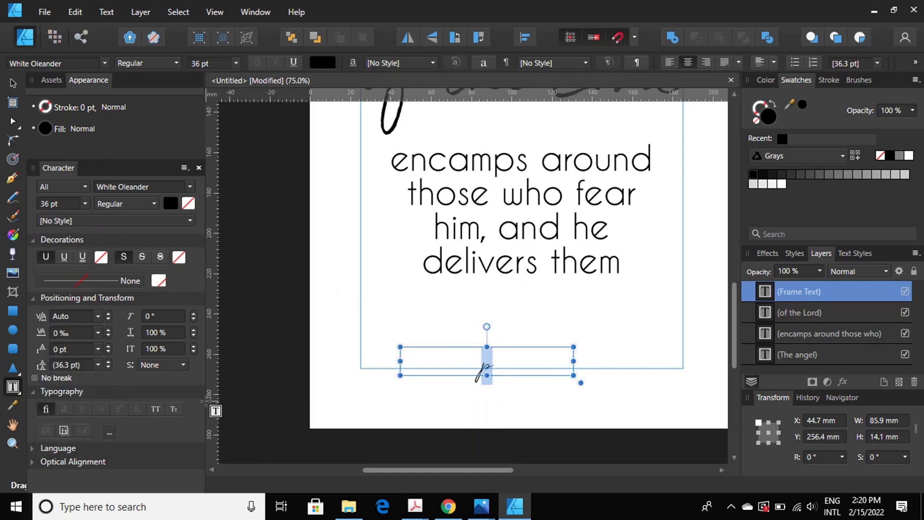
# - Type 'Psalm 34:7' and move the line up just under the body verse
pyautogui.write('s')
pyautogui.write('p')
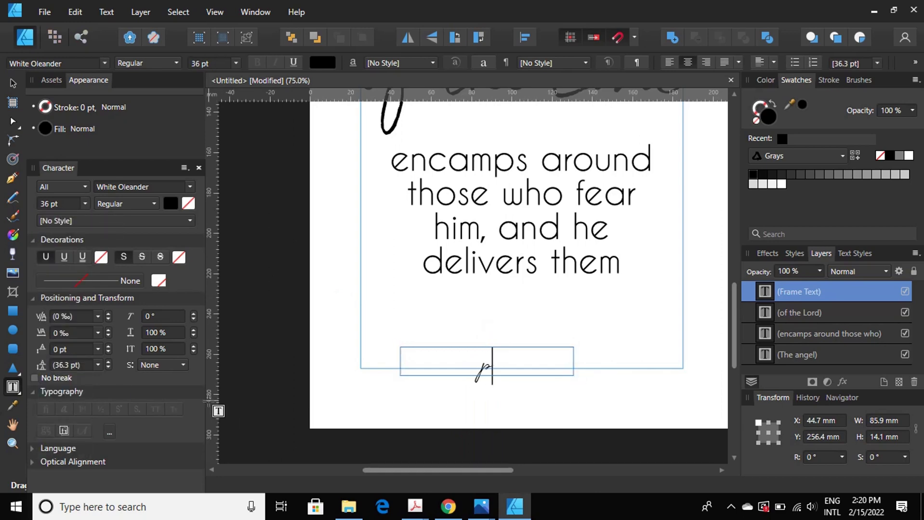
pyautogui.write('sal')
pyautogui.press('BackSpace')
pyautogui.press('BackSpace')
pyautogui.press('BackSpace')
pyautogui.press('BackSpace')
pyautogui.write('Ps')
pyautogui.write('alm 34')
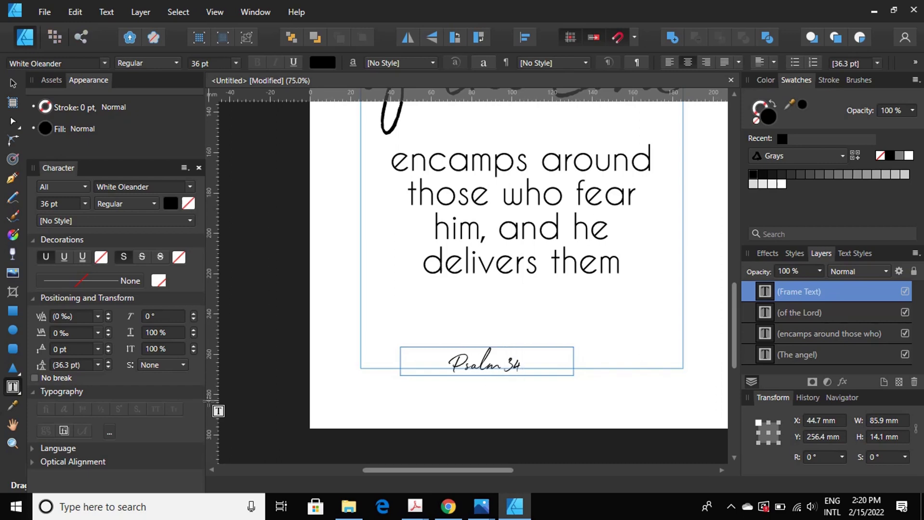
pyautogui.write(':7')
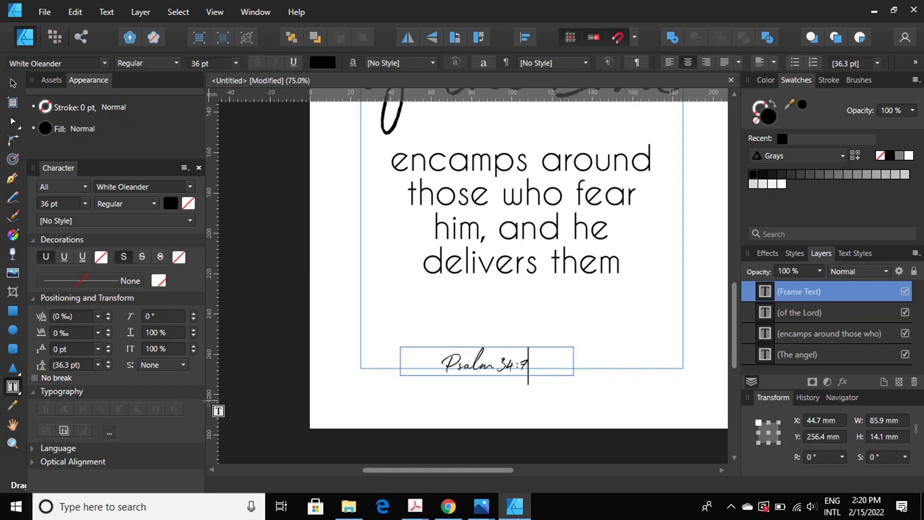
pyautogui.press('Escape')
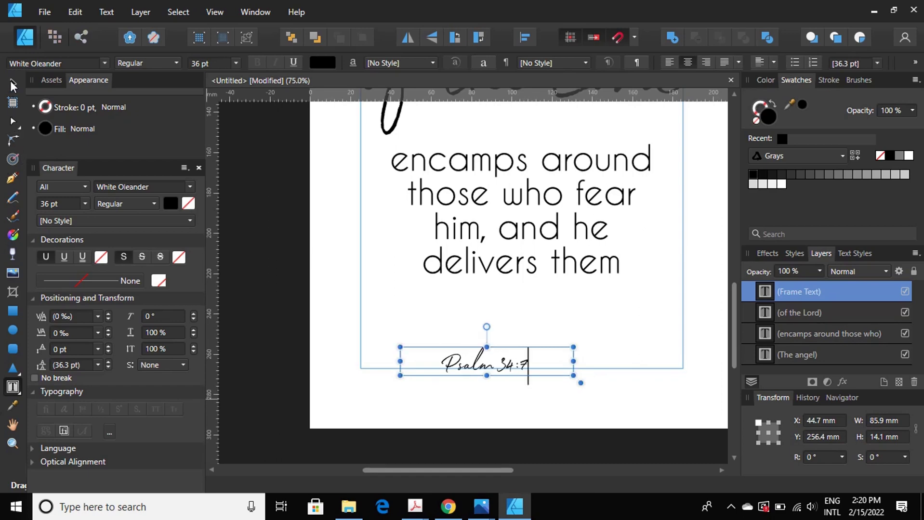
pyautogui.click(13, 84)
pyautogui.moveTo(527, 367); pyautogui.dragTo(556, 334)
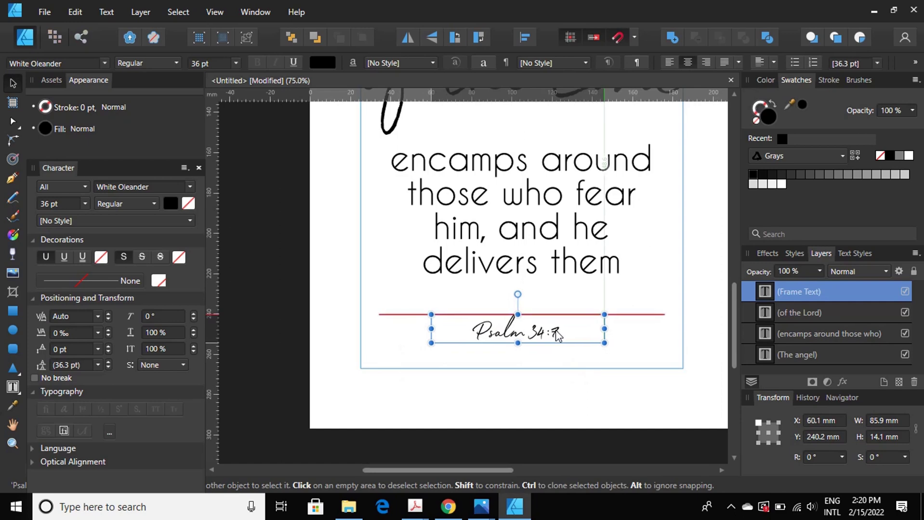
# - With the whole page in view, make the 'of the Lord' frame taller
pyautogui.click(645, 368)
pyautogui.scroll(3, 647, 371)
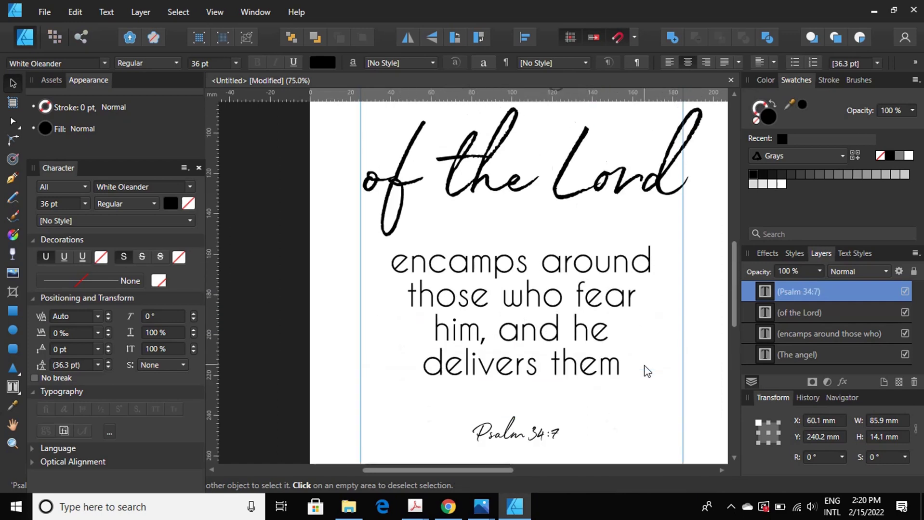
pyautogui.scroll(3, 647, 371)
pyautogui.click(13, 444)
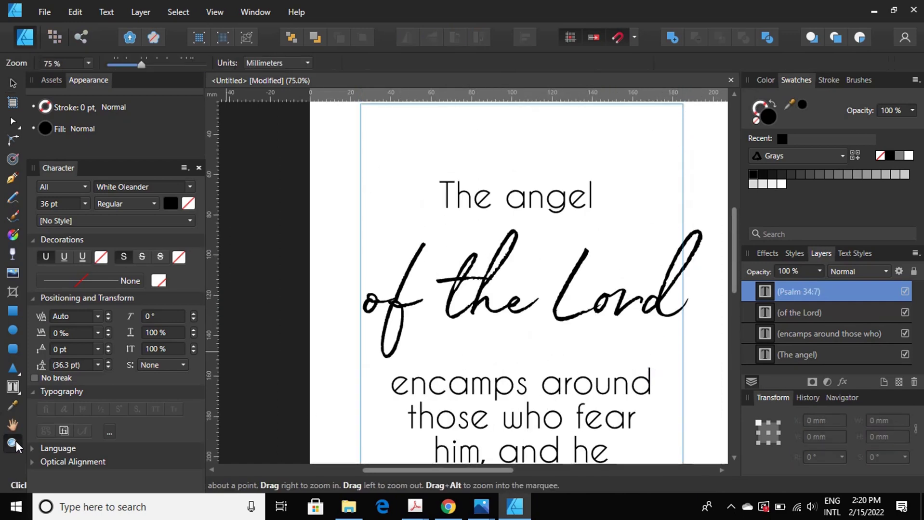
pyautogui.keyDown('alt'); pyautogui.click(483, 337); pyautogui.keyUp('alt')
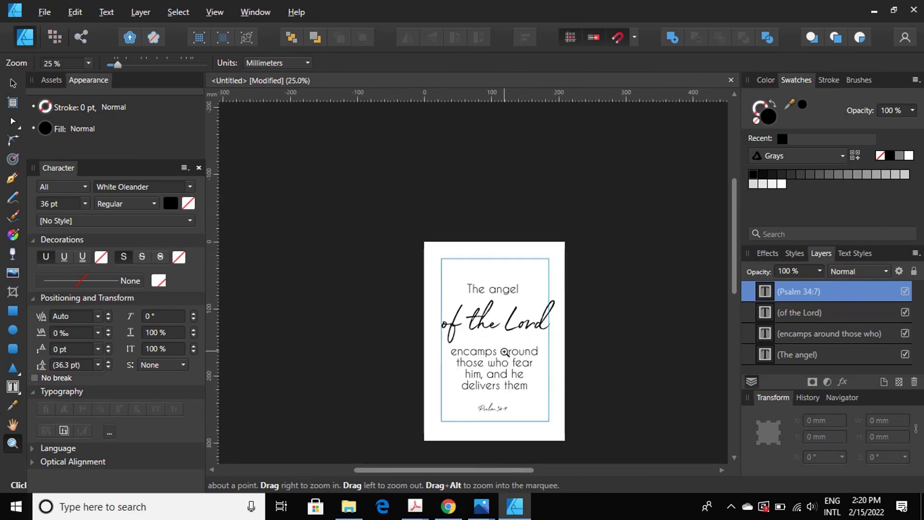
pyautogui.click(505, 352)
pyautogui.scroll(-2, 504, 352)
pyautogui.scroll(-2, 503, 340)
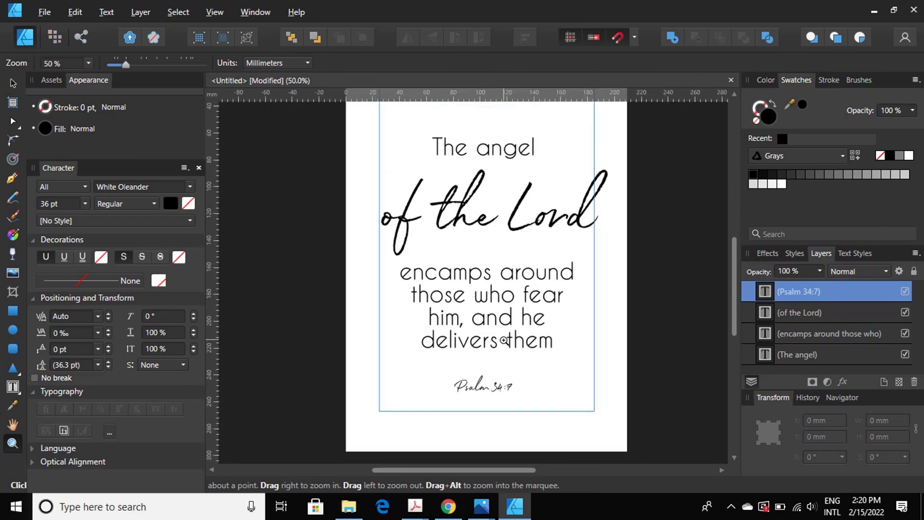
pyautogui.keyDown('alt'); pyautogui.click(504, 340); pyautogui.keyUp('alt')
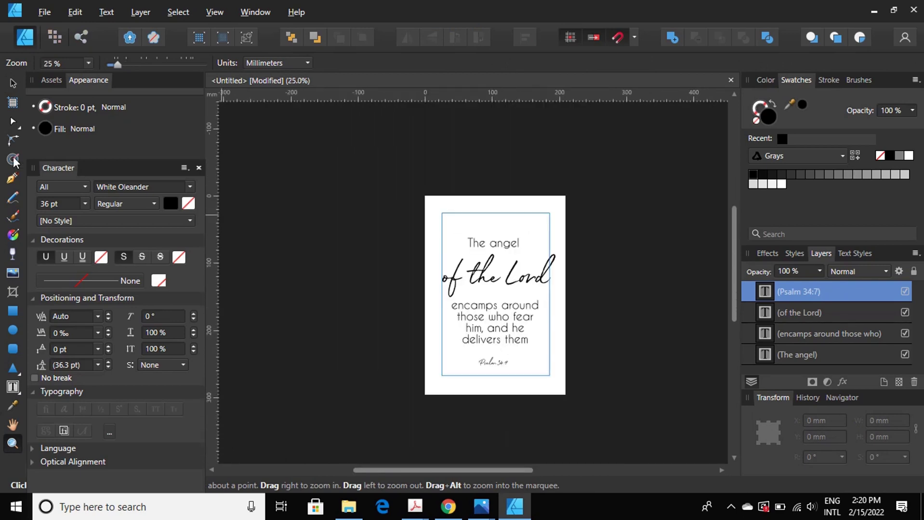
pyautogui.press('v')
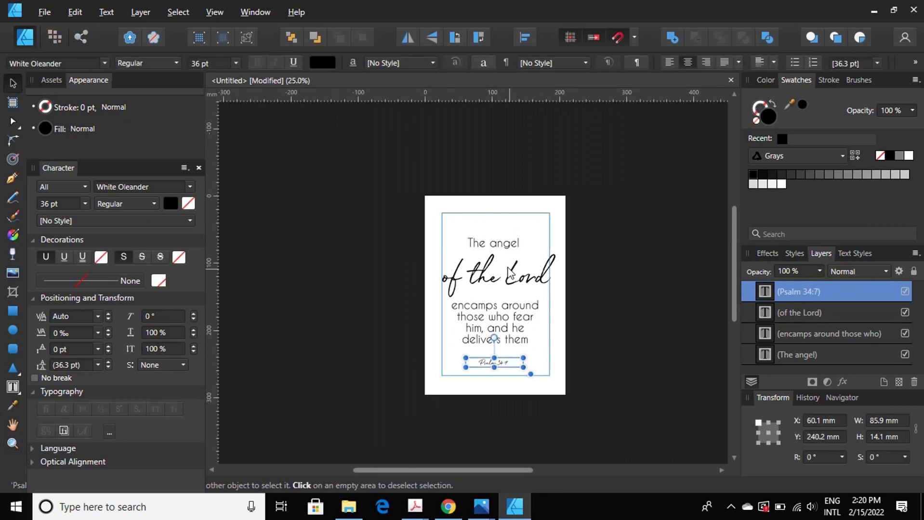
pyautogui.click(508, 279)
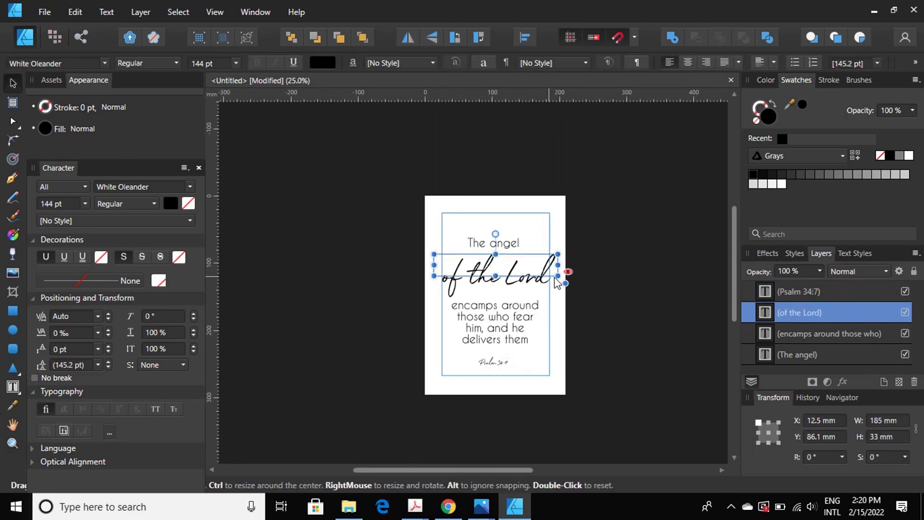
pyautogui.moveTo(557, 276); pyautogui.dragTo(559, 293)
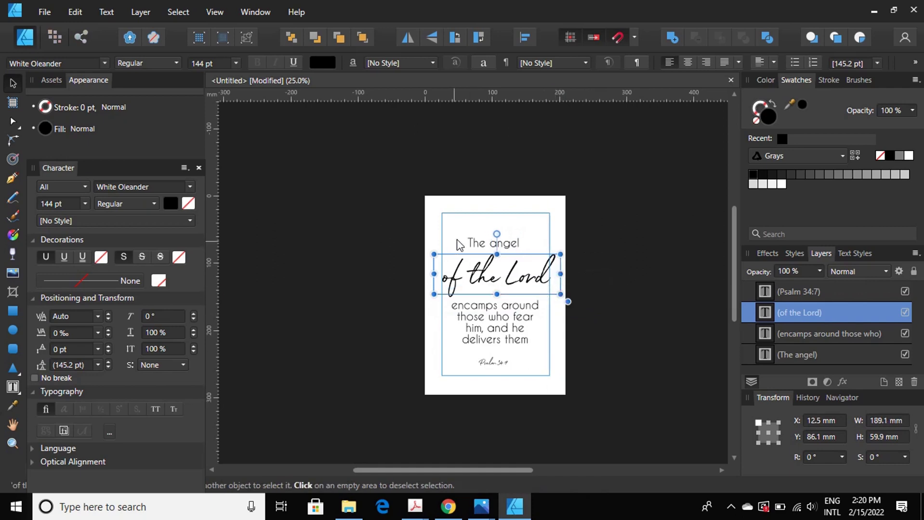
# - Move 'The angel' up and nudge the 'of the Lord' frame down slightly
pyautogui.click(513, 248)
pyautogui.moveTo(514, 248); pyautogui.dragTo(514, 234)
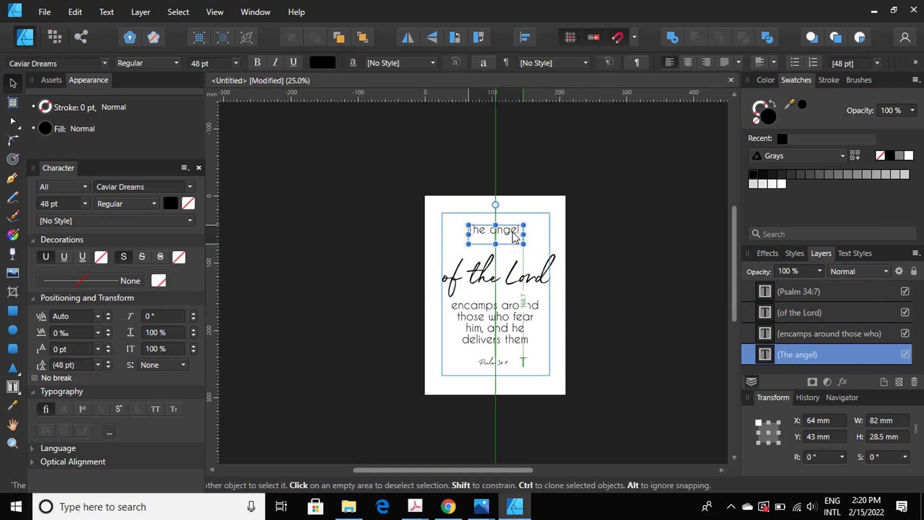
pyautogui.click(511, 274)
pyautogui.moveTo(510, 269); pyautogui.dragTo(512, 276)
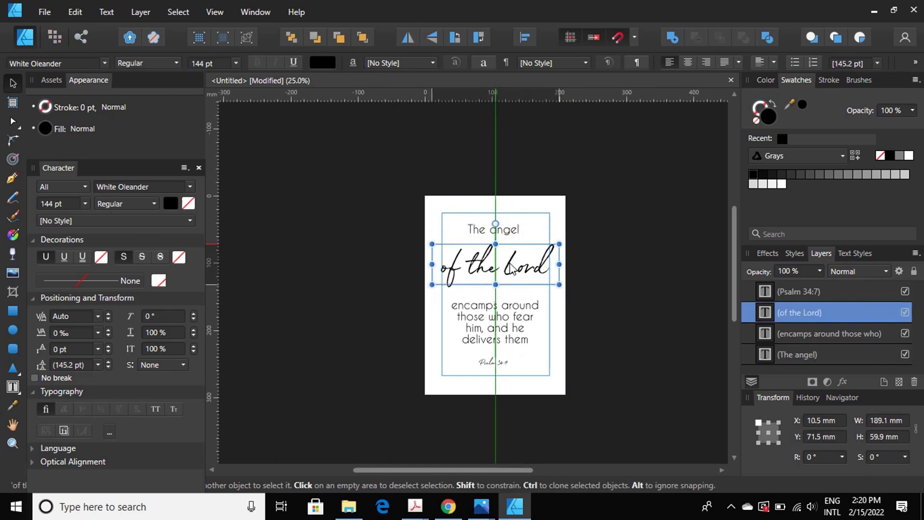
# - Move the body verse frame up and right-align its lines
pyautogui.click(504, 340)
pyautogui.moveTo(503, 340); pyautogui.dragTo(509, 330)
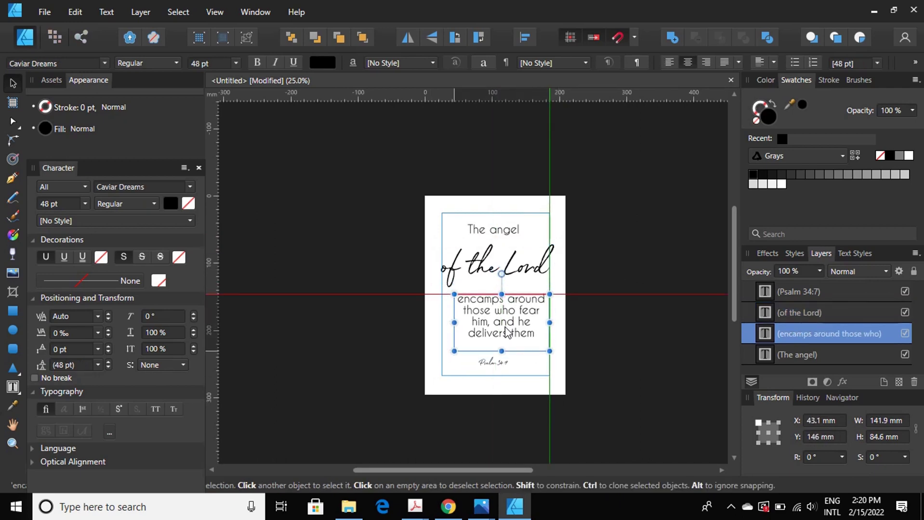
pyautogui.moveTo(506, 331); pyautogui.dragTo(514, 320)
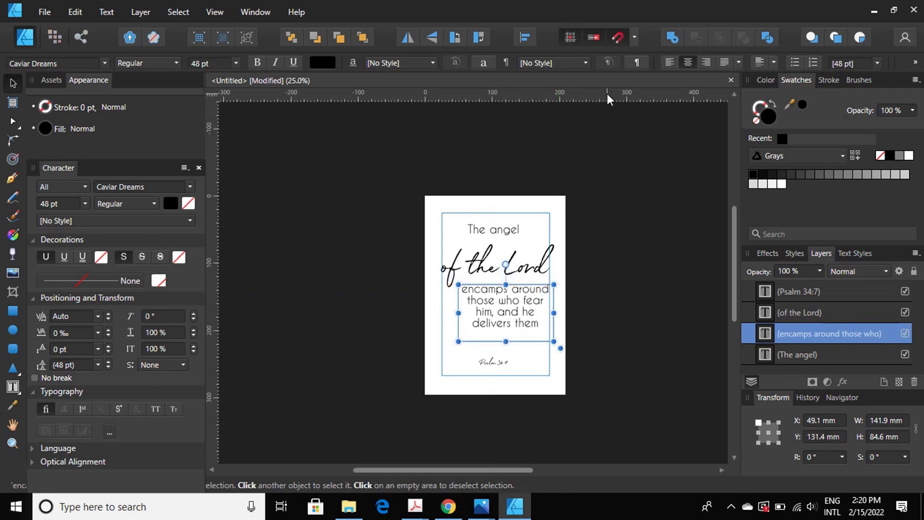
pyautogui.click(711, 63)
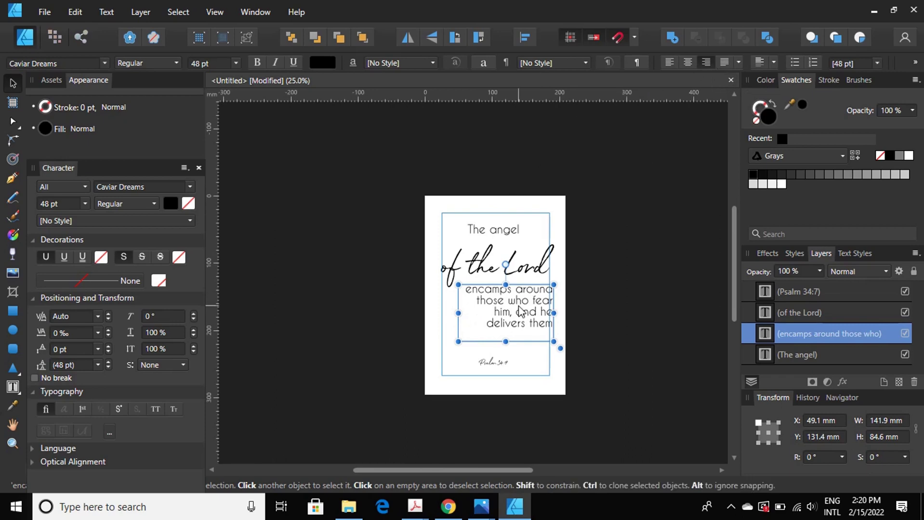
pyautogui.moveTo(514, 307); pyautogui.dragTo(517, 306)
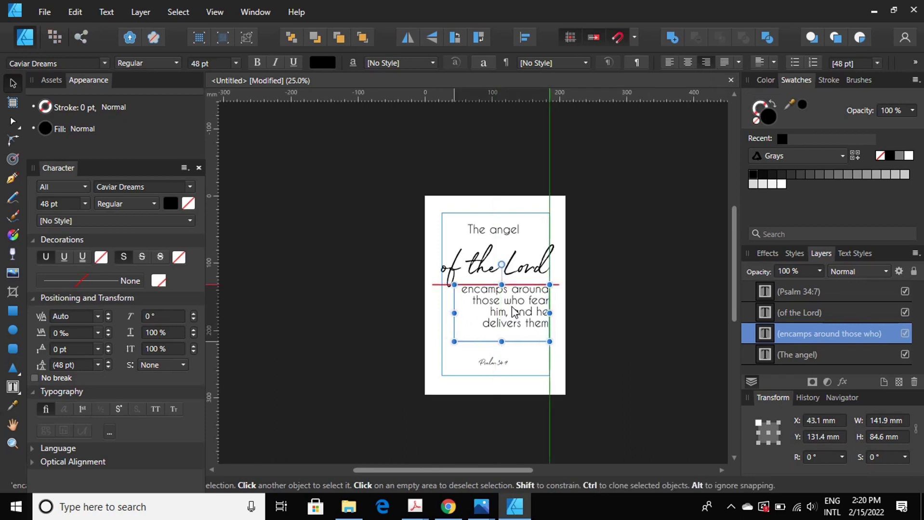
# - Shift 'The angel' toward the upper right, then nudge it two steps left
pyautogui.click(531, 267)
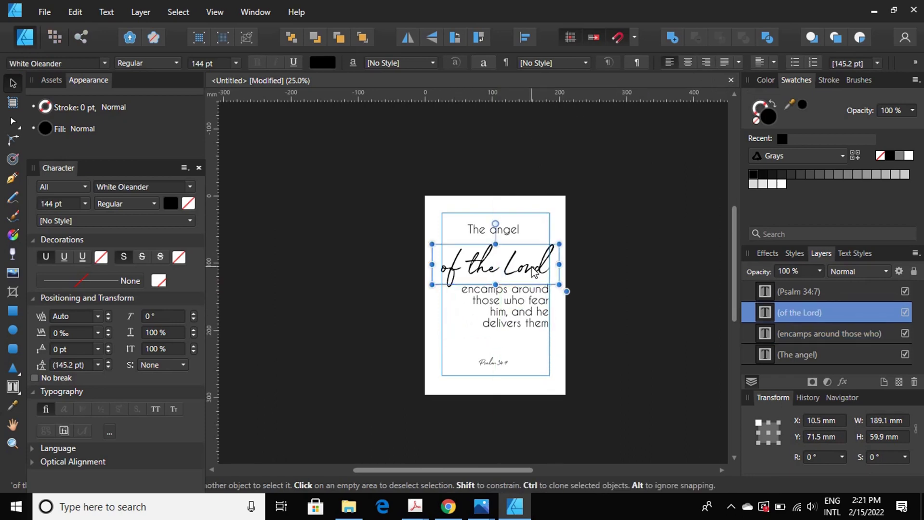
pyautogui.click(517, 235)
pyautogui.moveTo(517, 235); pyautogui.dragTo(548, 241)
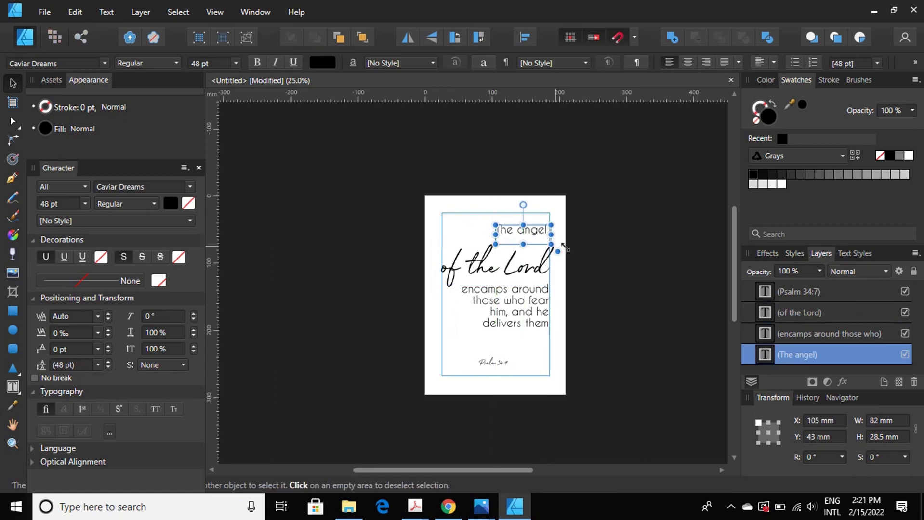
pyautogui.click(639, 290)
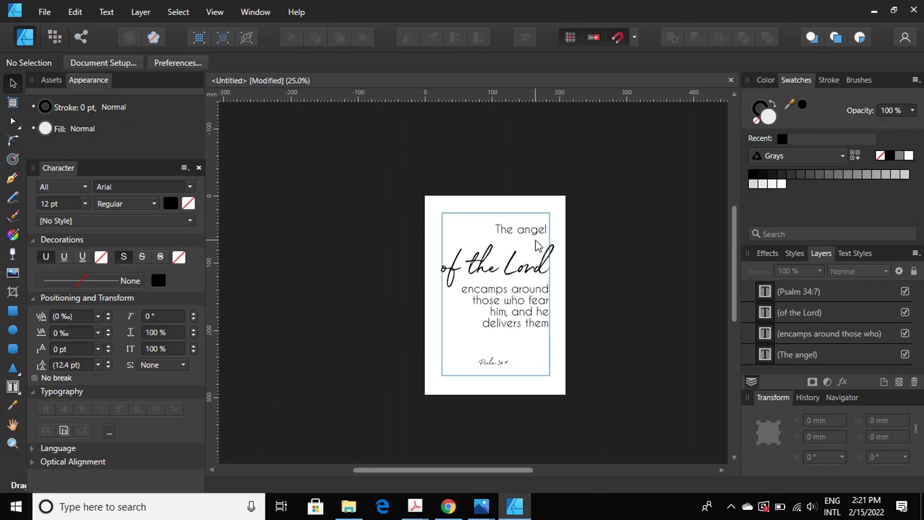
pyautogui.click(534, 235)
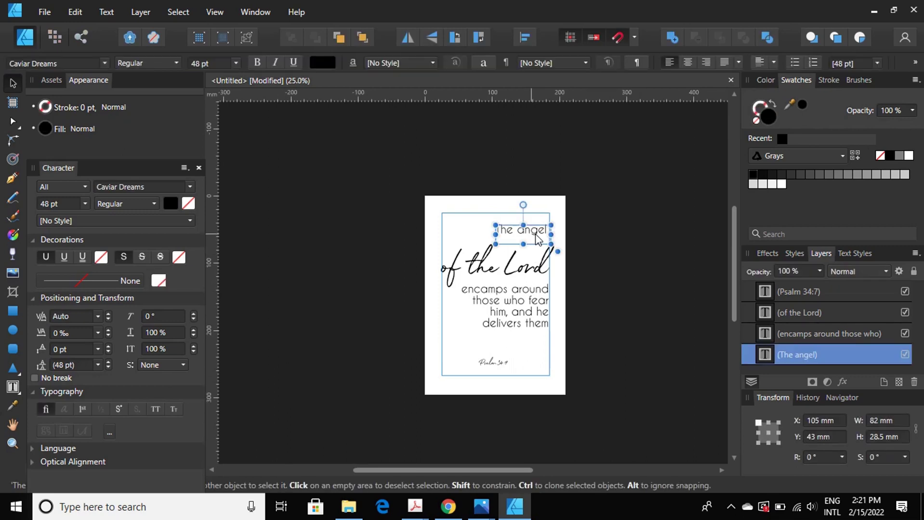
pyautogui.moveTo(533, 237); pyautogui.dragTo(536, 238)
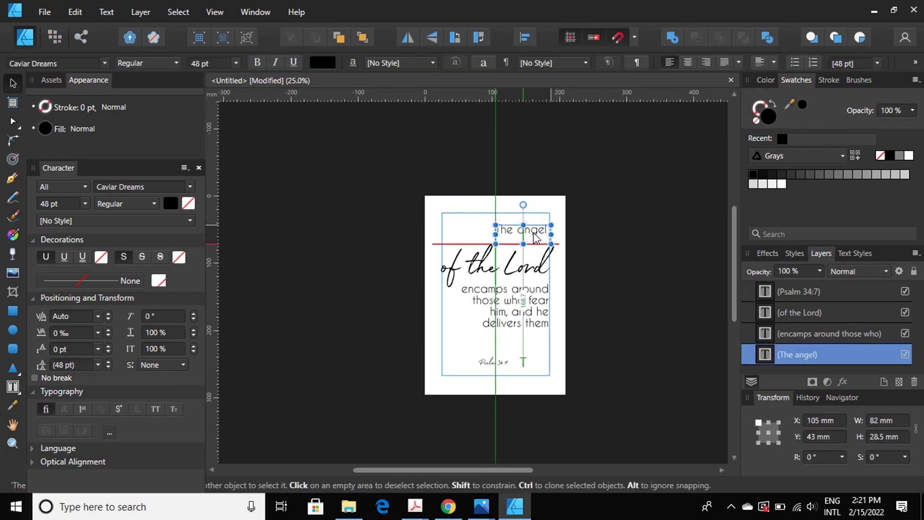
pyautogui.moveTo(537, 237); pyautogui.dragTo(539, 241)
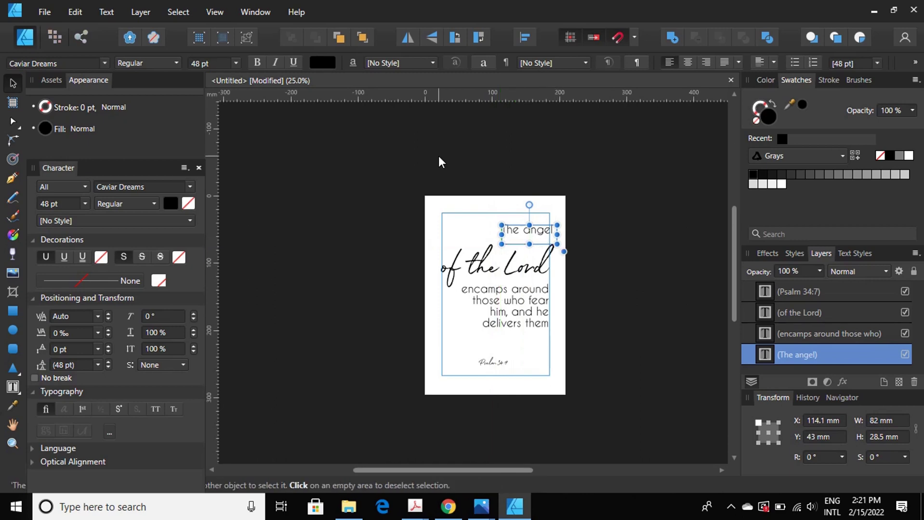
pyautogui.press('Left')
pyautogui.press('Left')
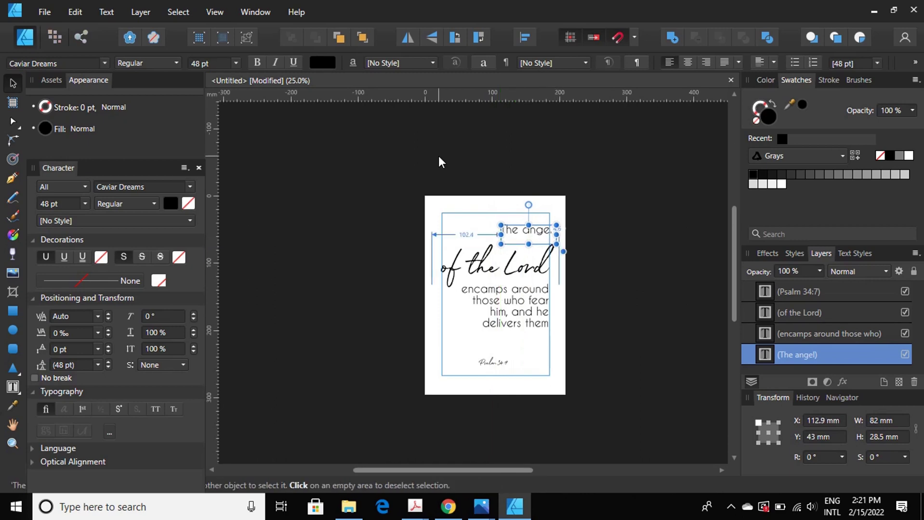
pyautogui.press('Left')
pyautogui.press('Left')
pyautogui.press('Left')
pyautogui.press('Left')
pyautogui.press('Left')
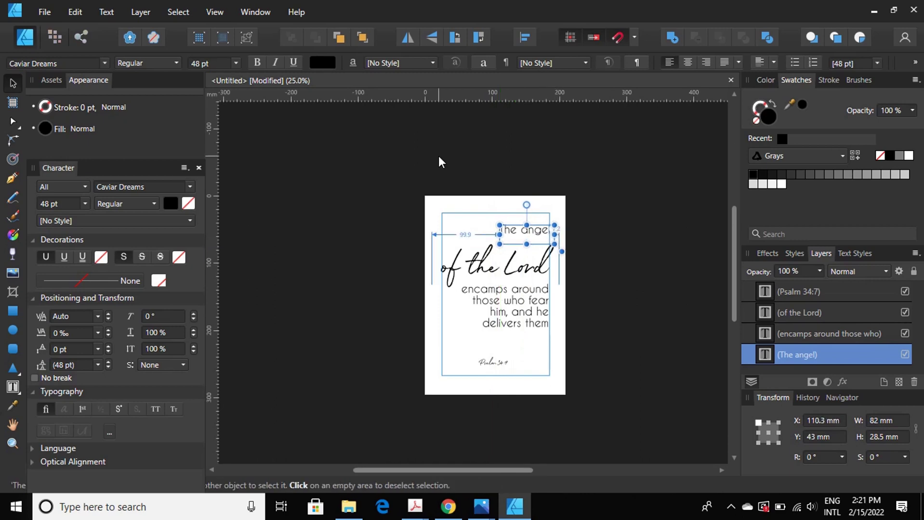
pyautogui.click(696, 259)
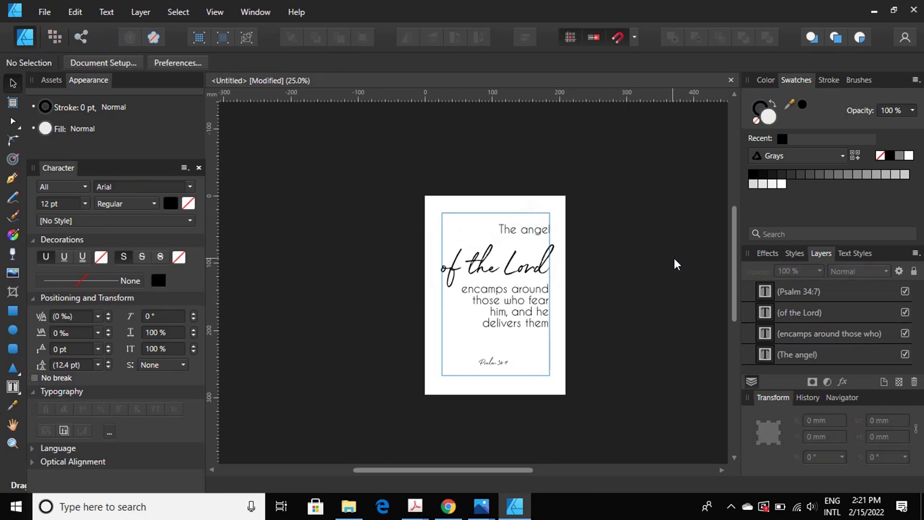
pyautogui.click(533, 326)
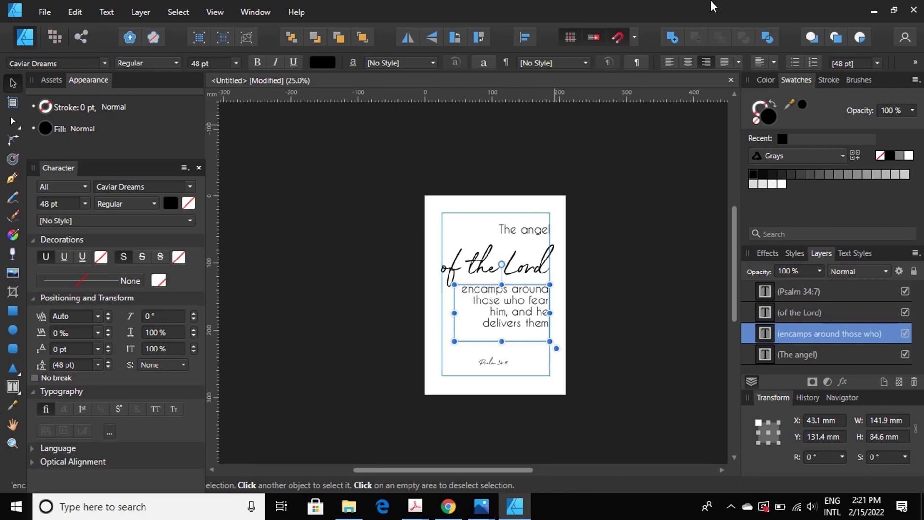
# - Set 'Psalm 34:7' to 64 pt and resize its frame so it fits one line
pyautogui.click(496, 363)
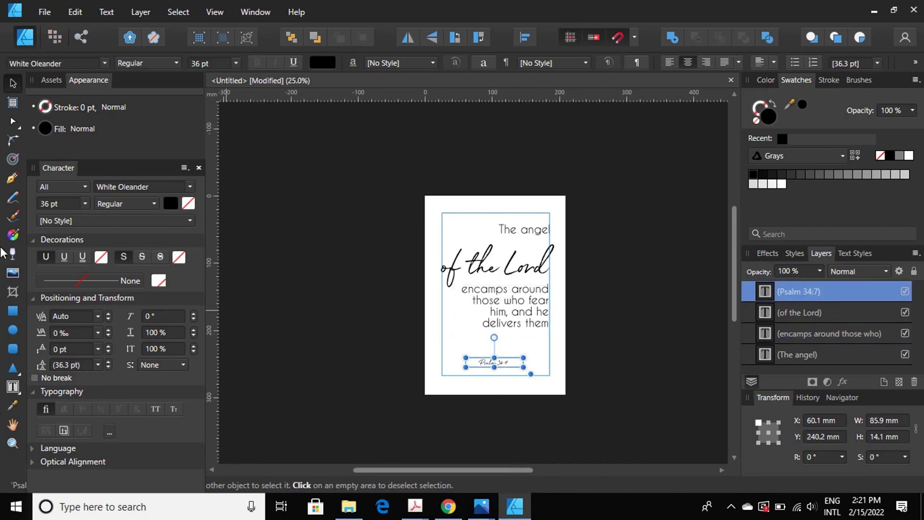
pyautogui.click(85, 204)
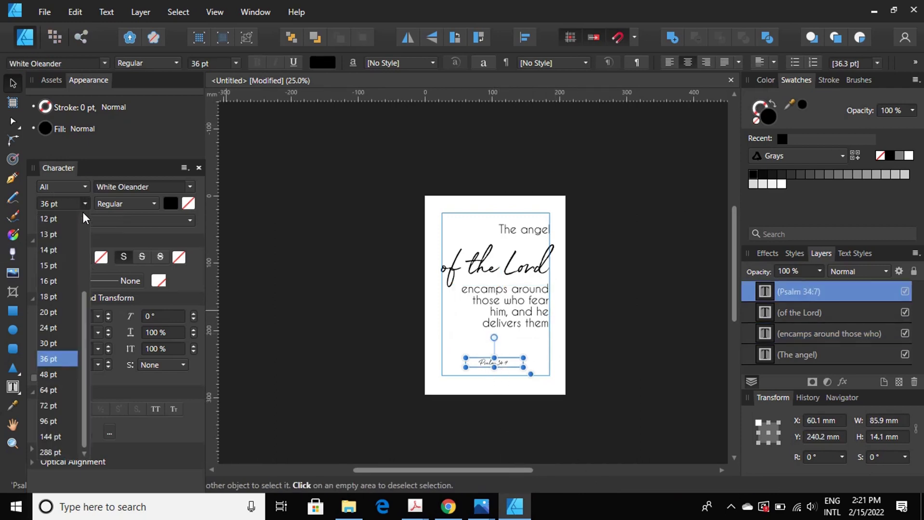
pyautogui.click(59, 387)
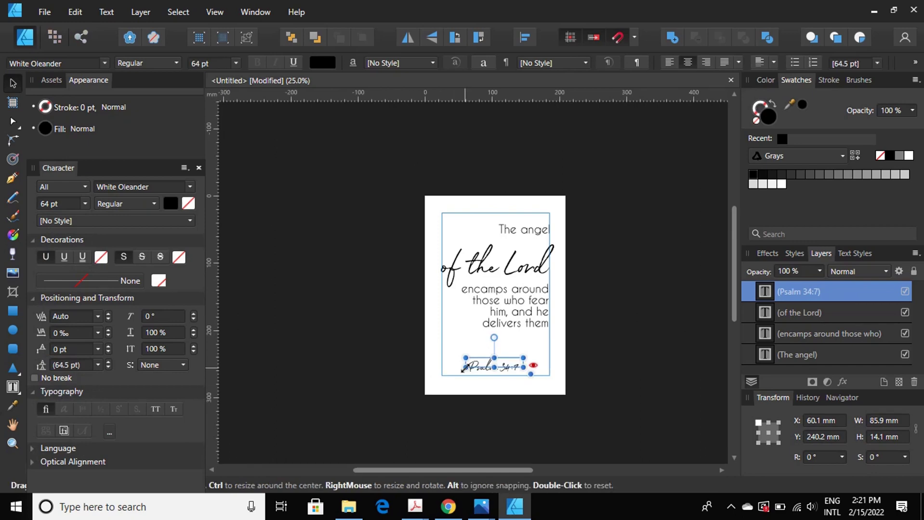
pyautogui.moveTo(465, 367); pyautogui.dragTo(443, 380)
pyautogui.moveTo(524, 381); pyautogui.dragTo(472, 380)
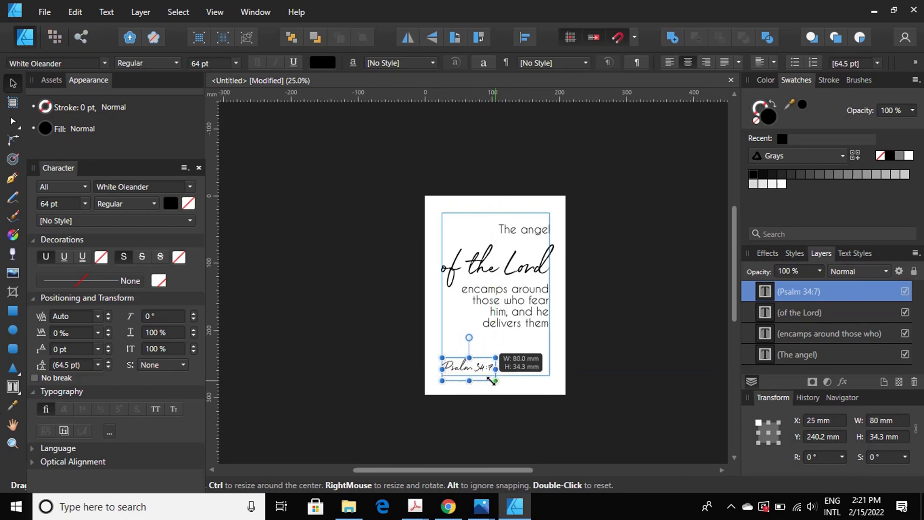
pyautogui.moveTo(472, 381); pyautogui.dragTo(537, 379)
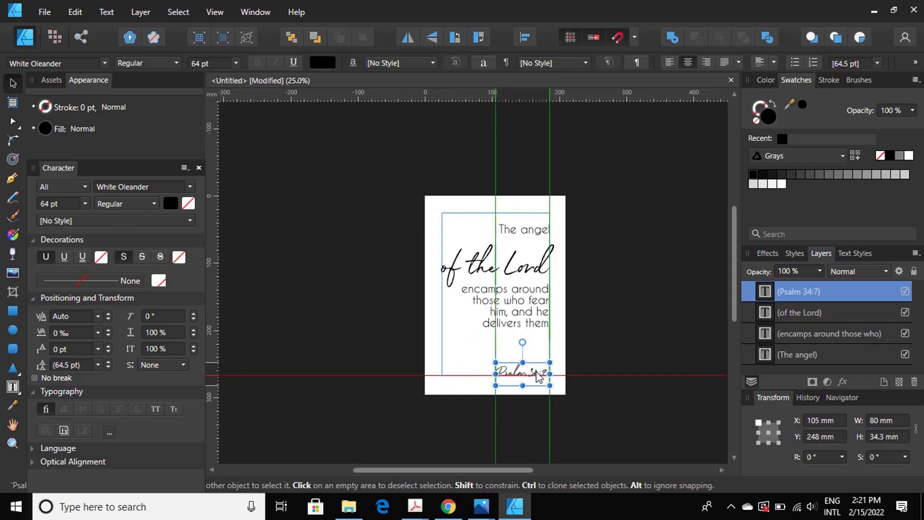
# - Narrow the 'of the Lord' frame from its left edge
pyautogui.click(603, 334)
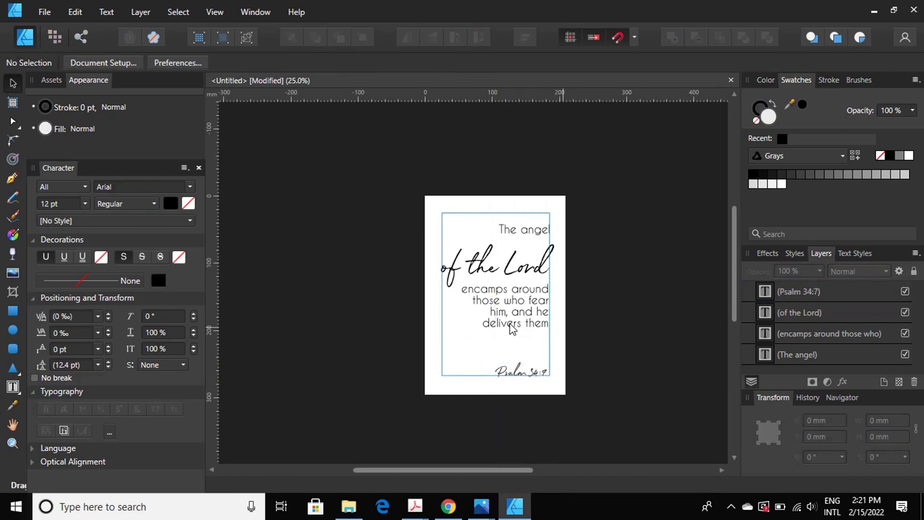
pyautogui.click(464, 271)
pyautogui.moveTo(433, 284); pyautogui.dragTo(443, 283)
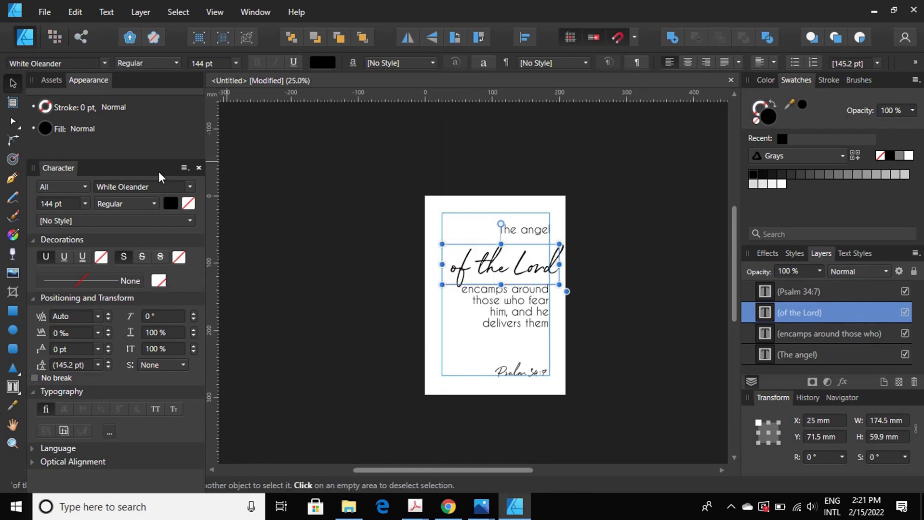
# - Set 'of the Lord' to 125 pt and right-align it
pyautogui.click(48, 205)
pyautogui.write('1')
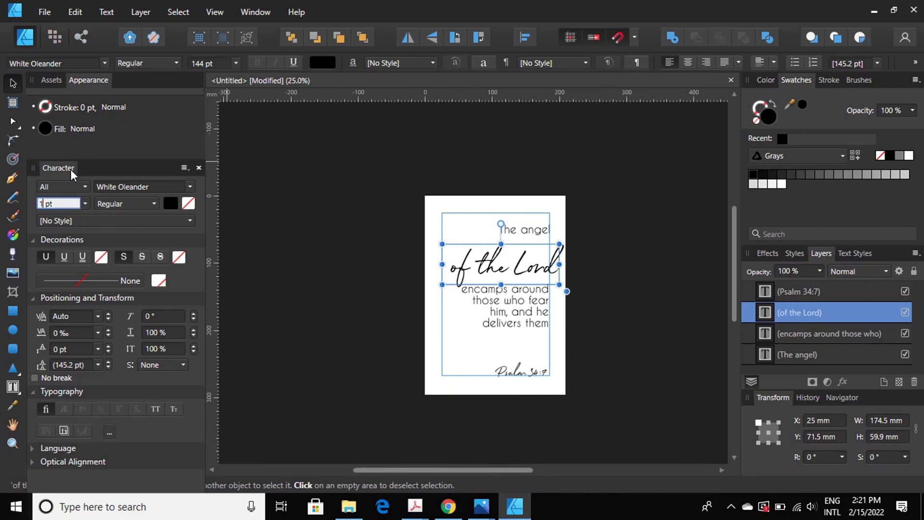
pyautogui.write('25')
pyautogui.press('Return')
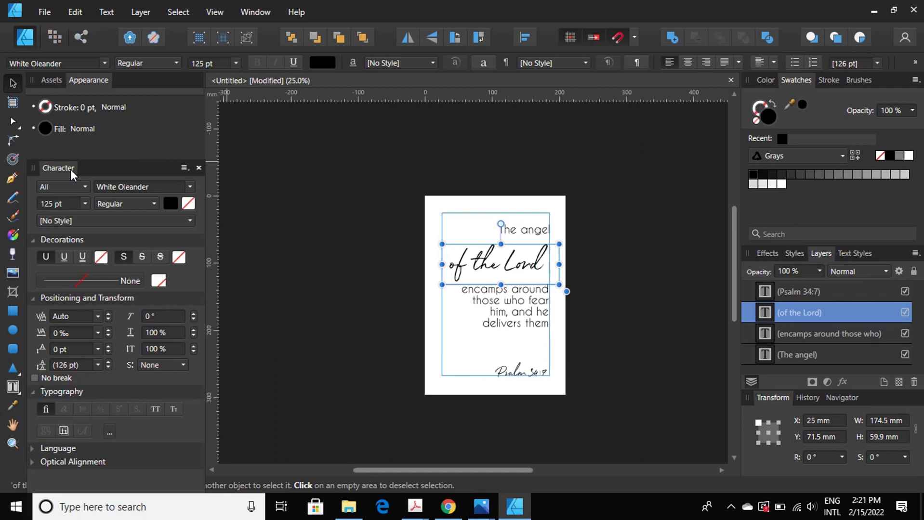
pyautogui.click(706, 63)
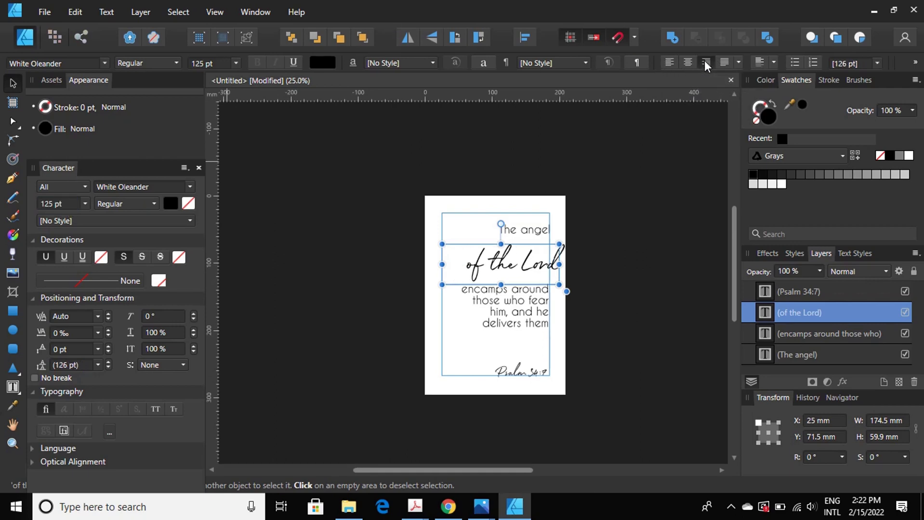
# - Move 'of the Lord' left and nudge it up three steps beneath 'The angel'
pyautogui.click(7, 83)
pyautogui.moveTo(542, 266); pyautogui.dragTo(532, 267)
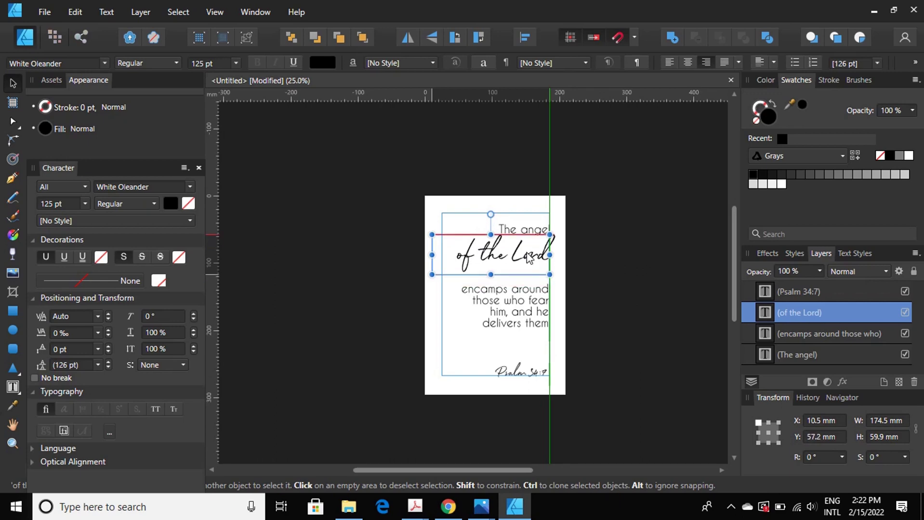
pyautogui.moveTo(529, 262); pyautogui.dragTo(529, 262)
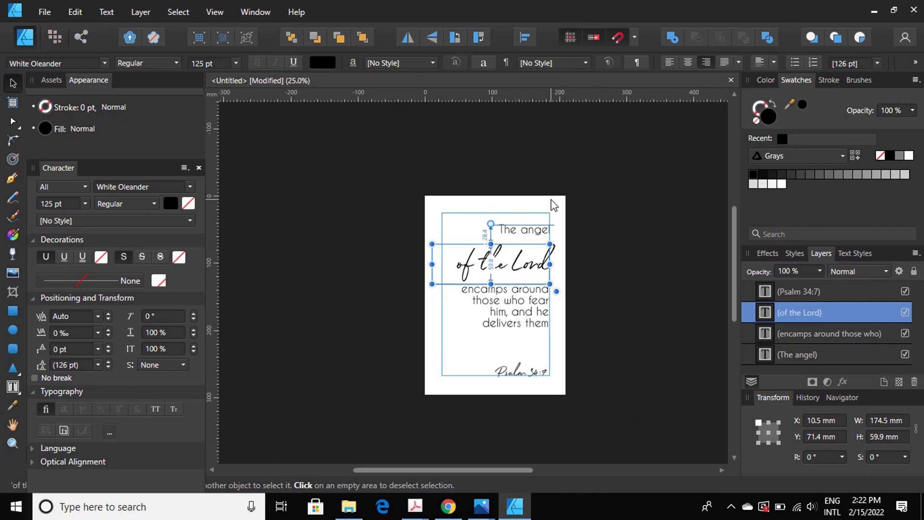
pyautogui.press('Up')
pyautogui.press('Up')
pyautogui.press('Up')
pyautogui.press('Up')
pyautogui.press('Up')
pyautogui.press('Up')
pyautogui.press('Up')
pyautogui.press('Up')
pyautogui.press('Up')
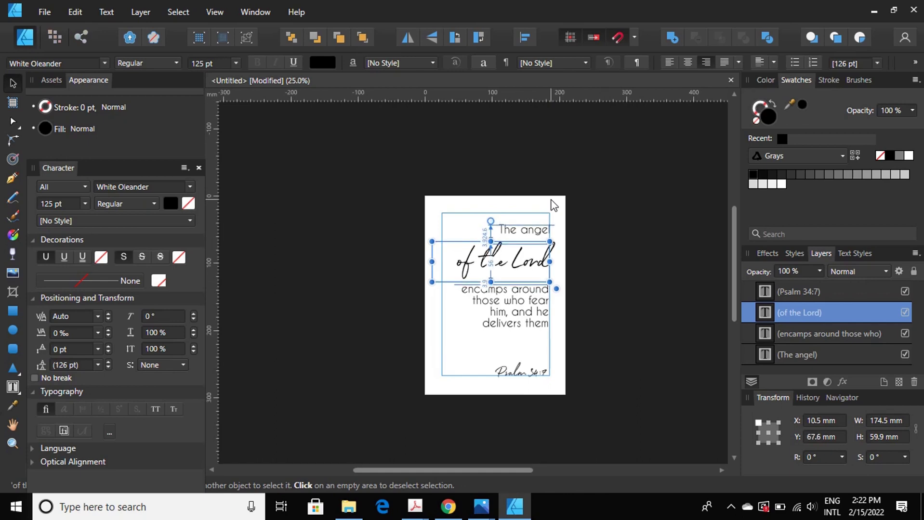
pyautogui.press('Up')
pyautogui.press('Up')
pyautogui.press('Up')
pyautogui.press('Up')
pyautogui.press('Up')
pyautogui.press('Up')
pyautogui.press('Up')
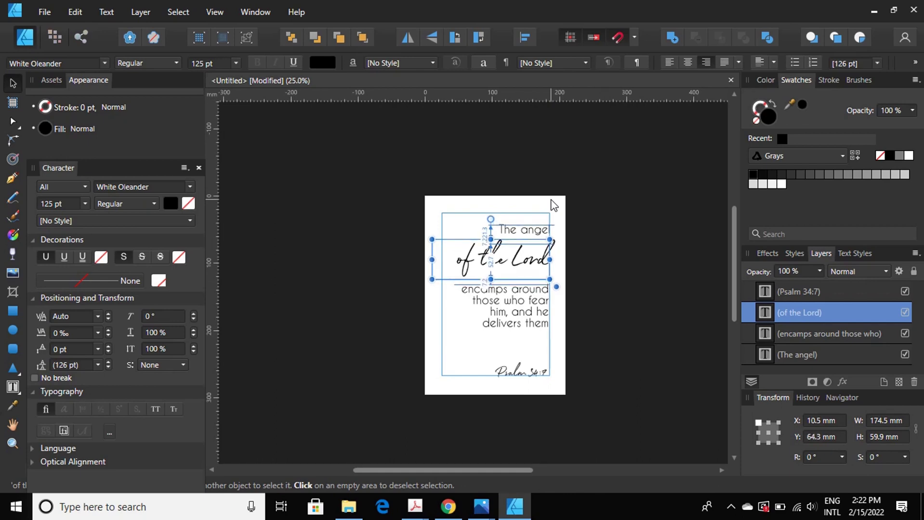
pyautogui.press('Up')
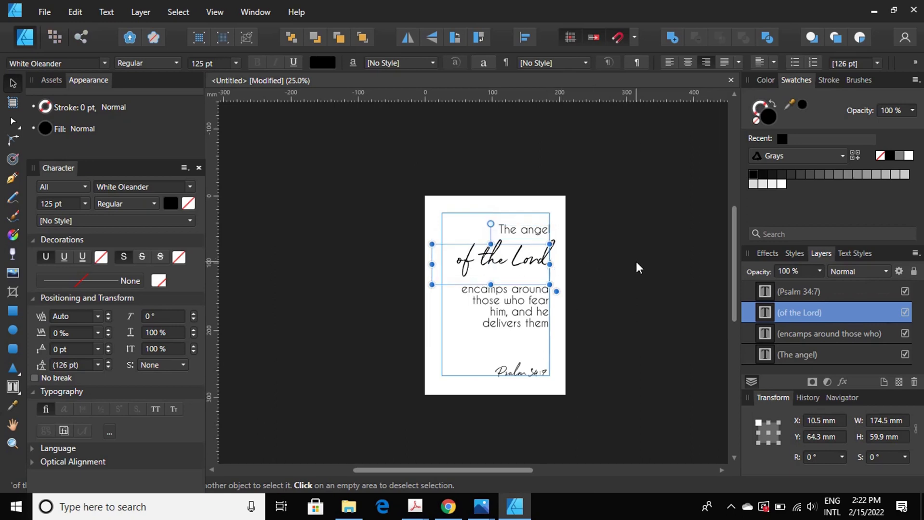
pyautogui.click(635, 260)
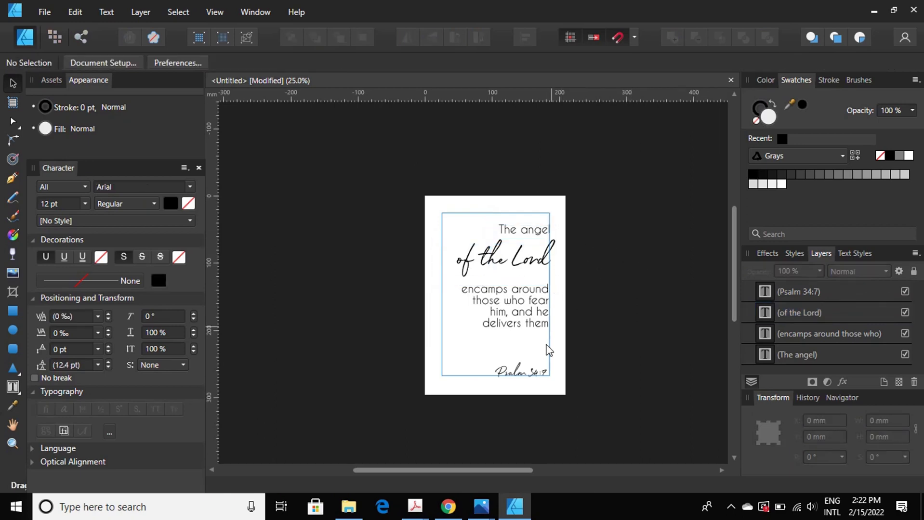
pyautogui.click(519, 263)
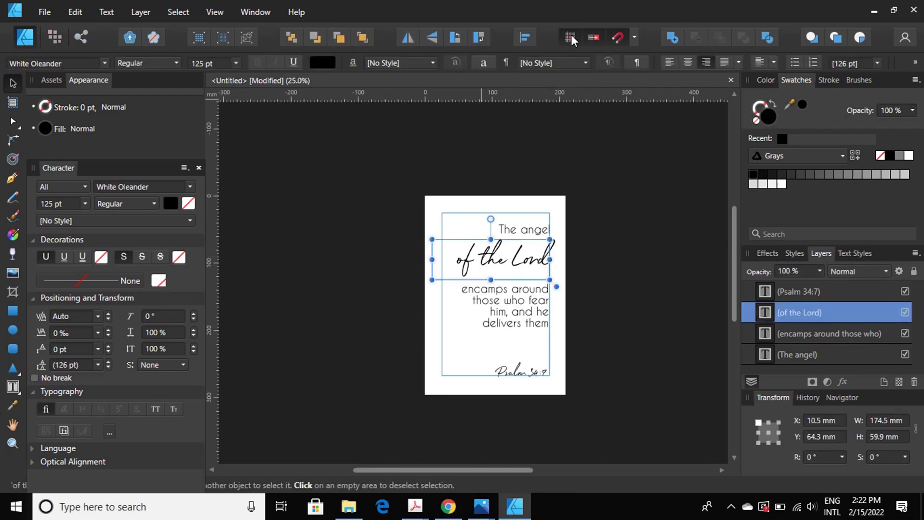
# - Align Centre horizontally 'of the Lord', the centre-aligned body verse, and 'The angel'
pyautogui.click(521, 36)
pyautogui.click(551, 82)
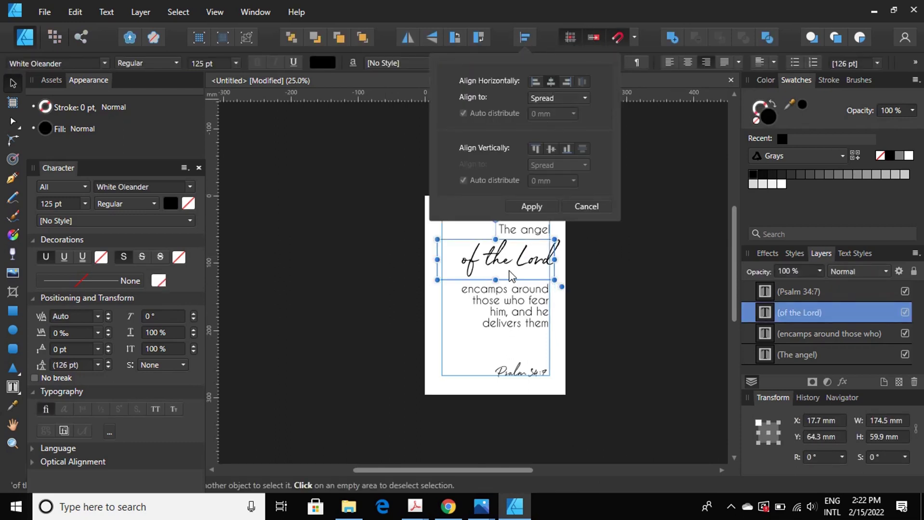
pyautogui.click(510, 308)
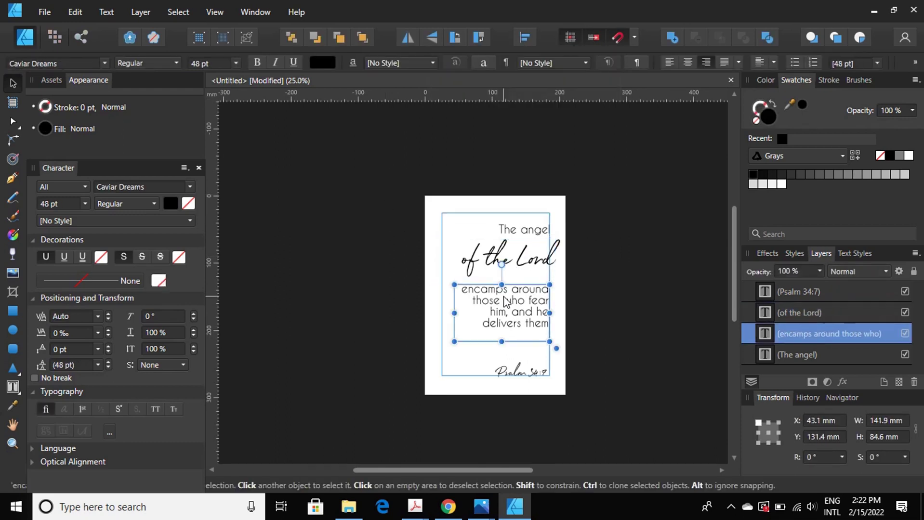
pyautogui.click(688, 63)
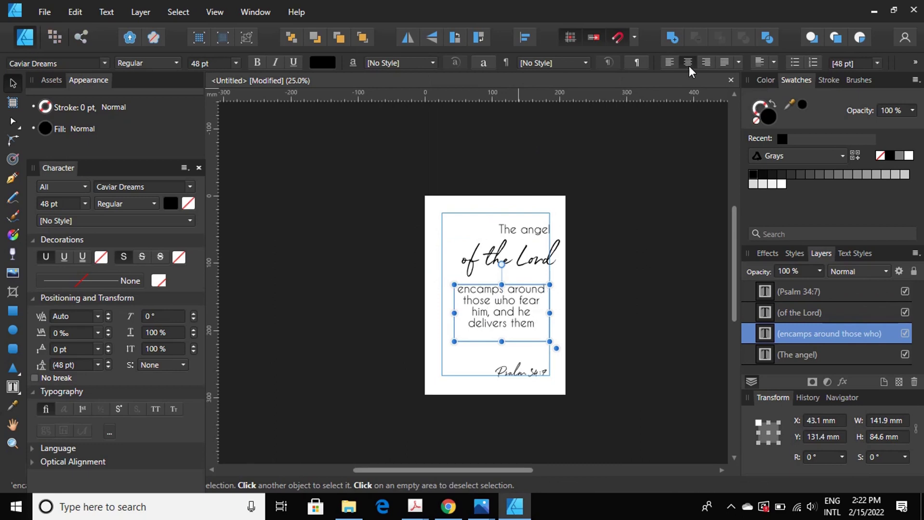
pyautogui.click(525, 38)
pyautogui.click(551, 82)
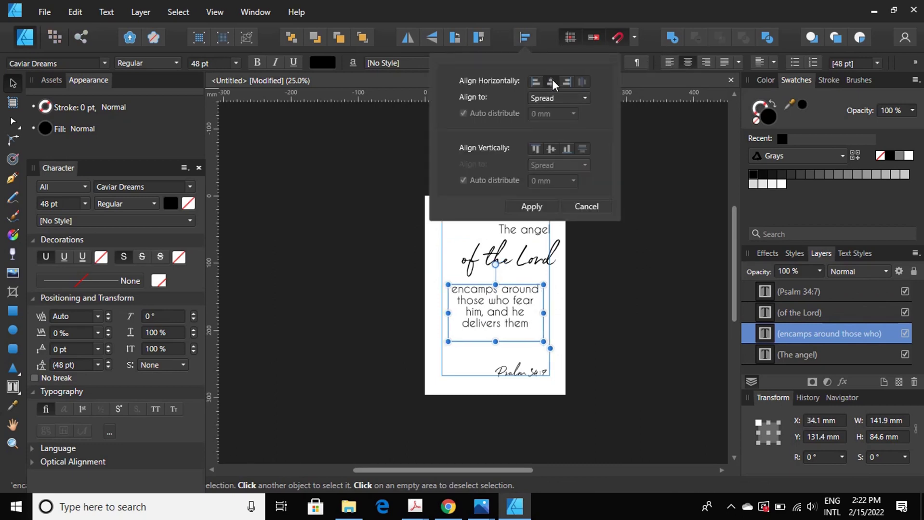
pyautogui.click(525, 231)
pyautogui.click(524, 36)
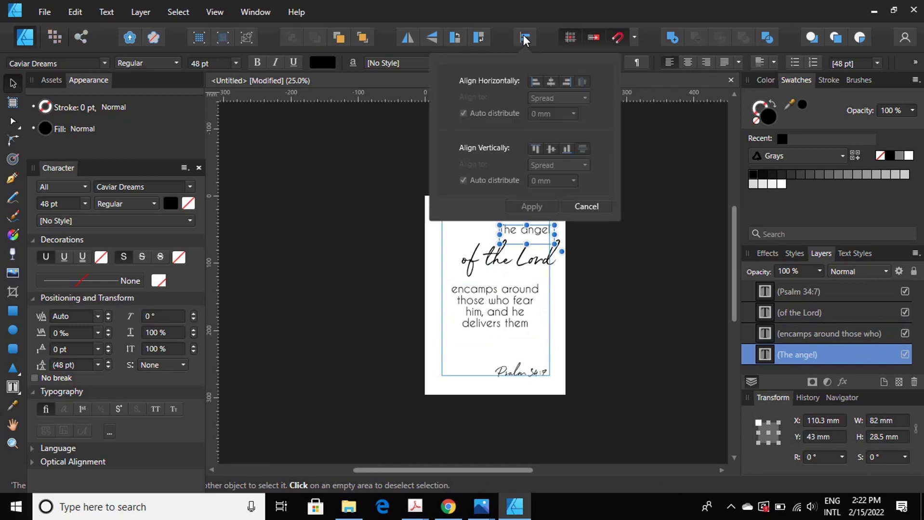
pyautogui.click(550, 82)
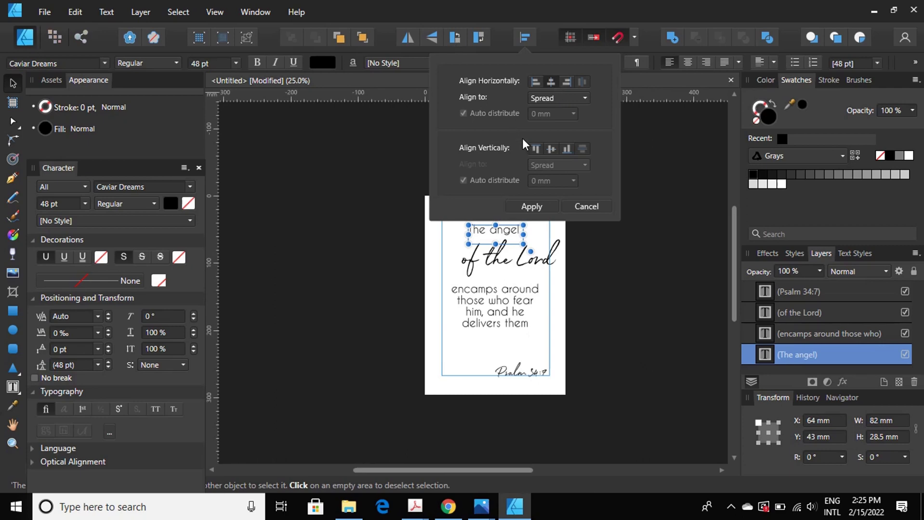
# - Finish centring 'The angel' and centre-align the 'of the Lord' text
pyautogui.click(551, 83)
pyautogui.click(520, 272)
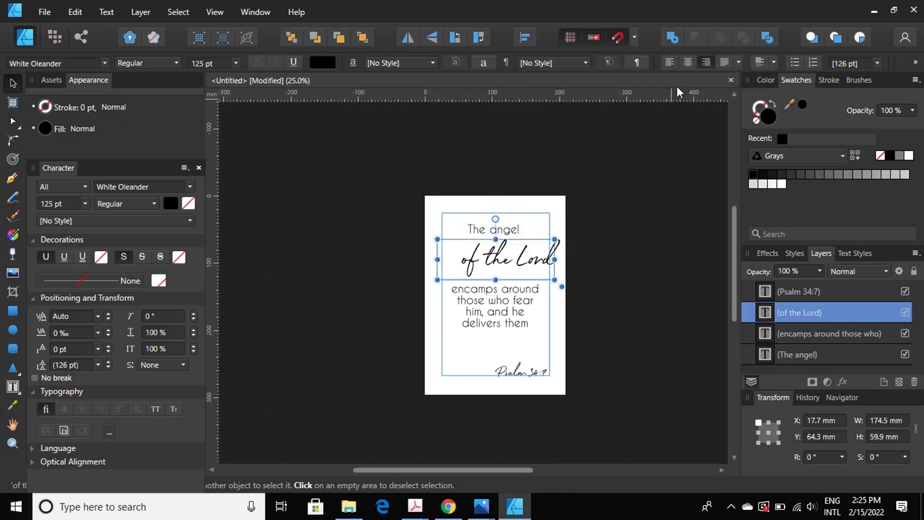
pyautogui.click(689, 60)
pyautogui.click(591, 247)
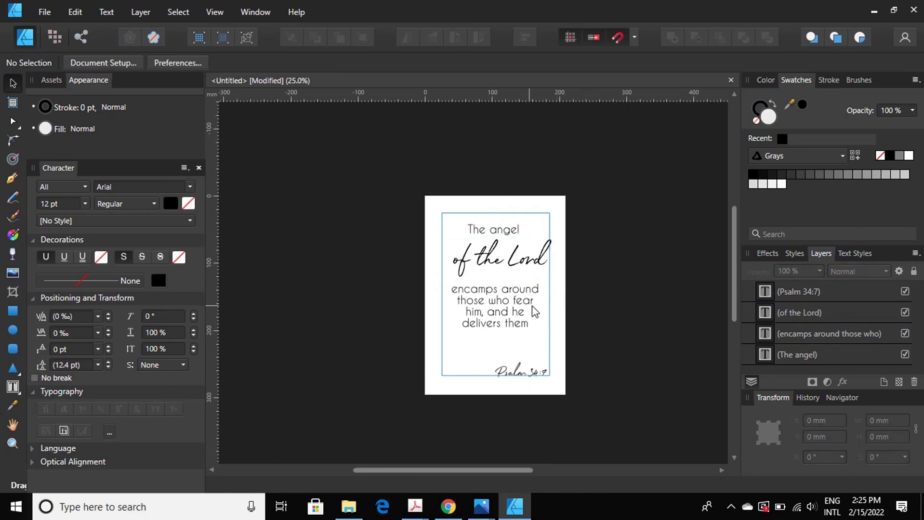
# - Centre 'Psalm 34:7' horizontally on the page and raise it a little
pyautogui.click(13, 442)
pyautogui.click(345, 361)
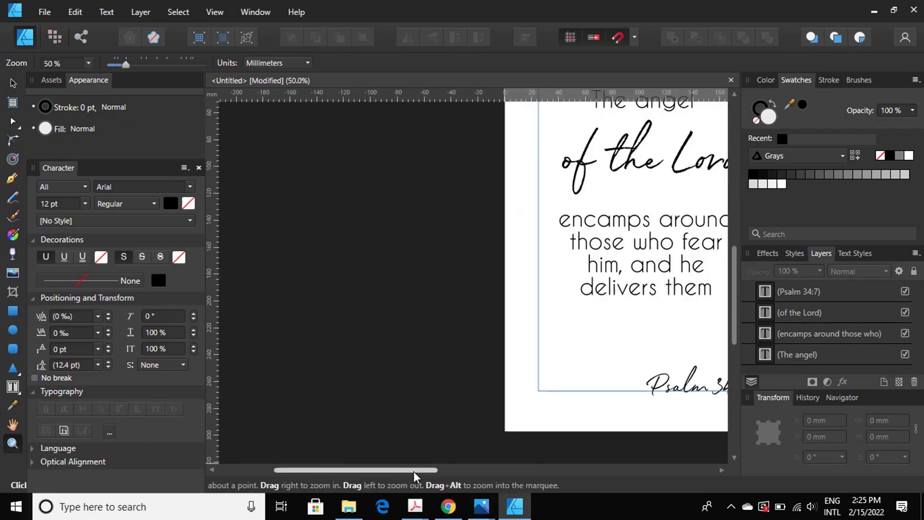
pyautogui.moveTo(433, 470); pyautogui.dragTo(502, 468)
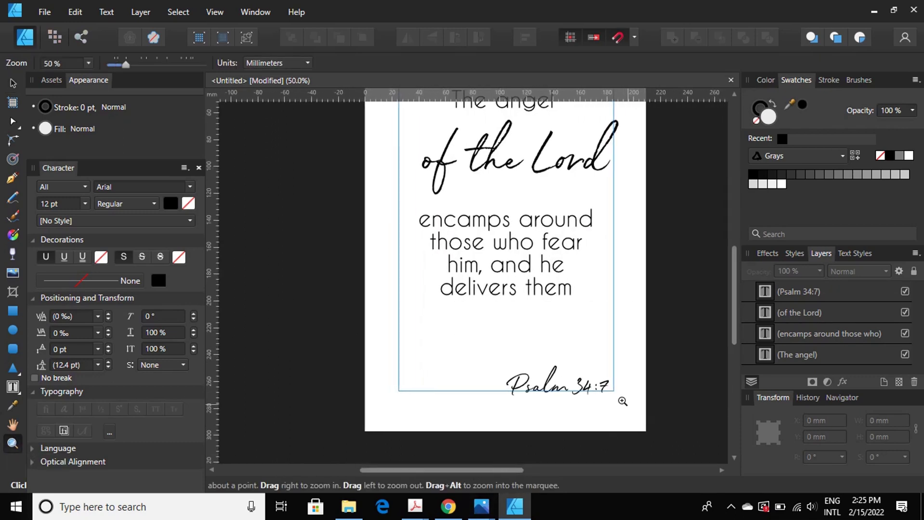
pyautogui.click(13, 84)
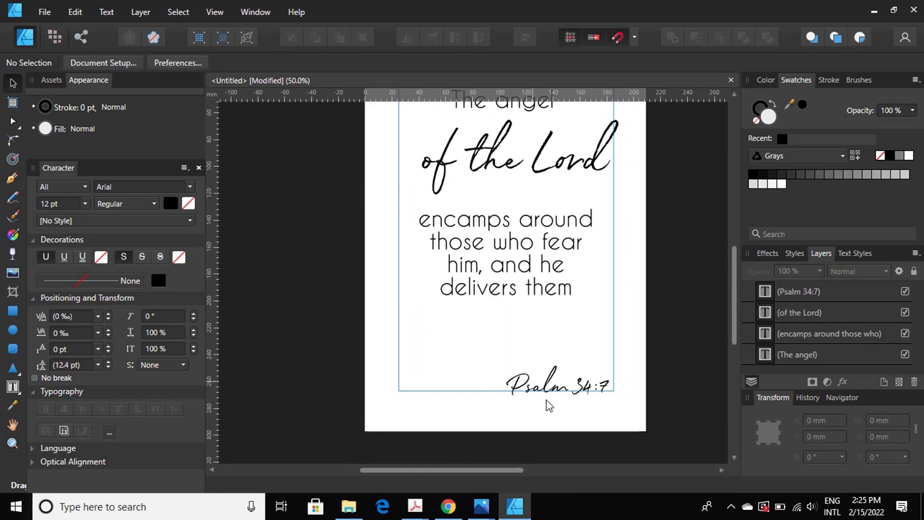
pyautogui.click(549, 388)
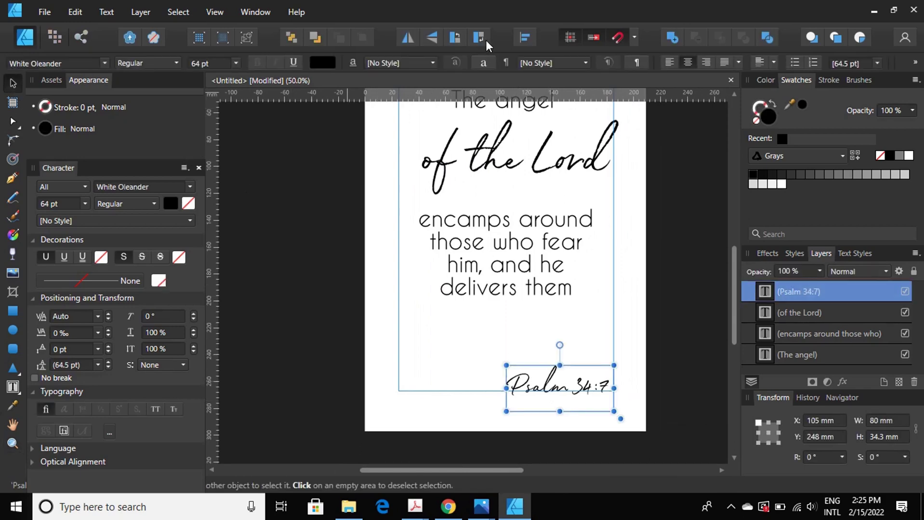
pyautogui.click(524, 38)
pyautogui.click(552, 86)
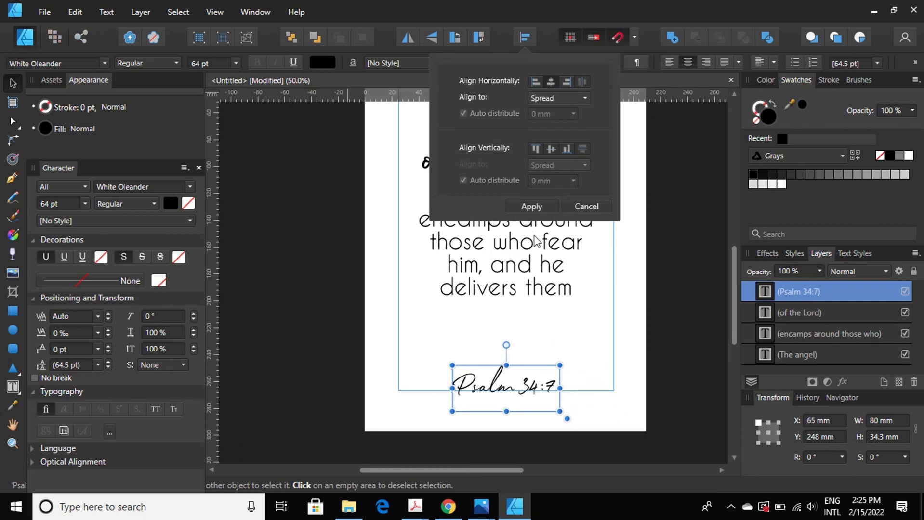
pyautogui.moveTo(505, 389)
pyautogui.mouseDown()
pyautogui.moveTo(515, 361)
pyautogui.moveTo(505, 348)
pyautogui.mouseUp()
pyautogui.click(609, 339)
# - Place the text cursor at the start of 'of the Lord' for editing
pyautogui.scroll(2, 611, 339)
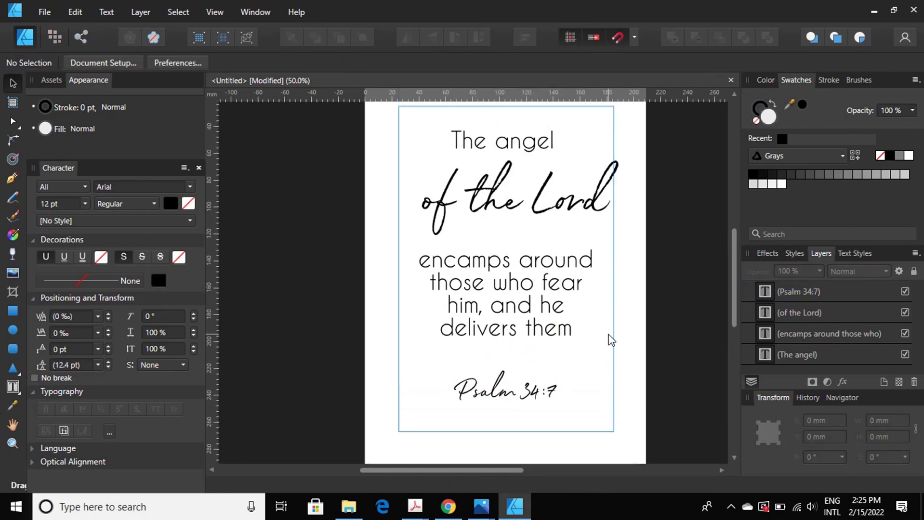
pyautogui.scroll(1, 610, 340)
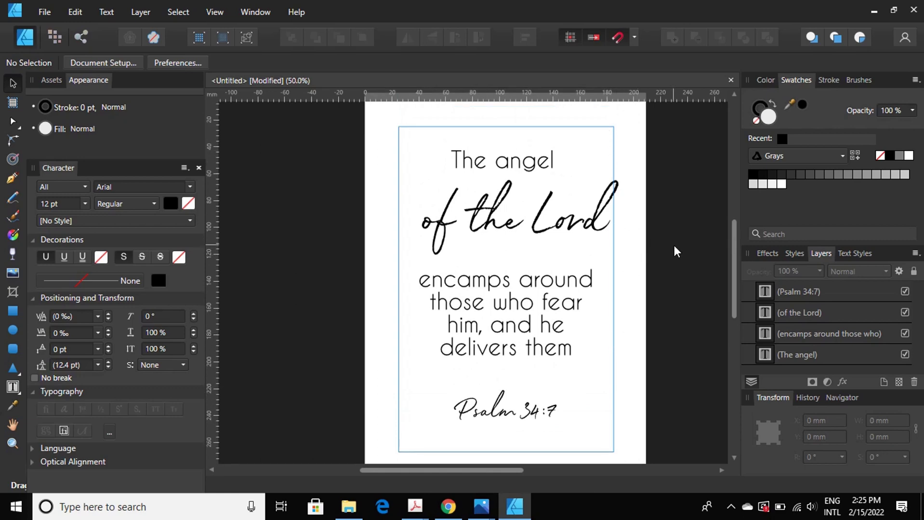
pyautogui.click(586, 229)
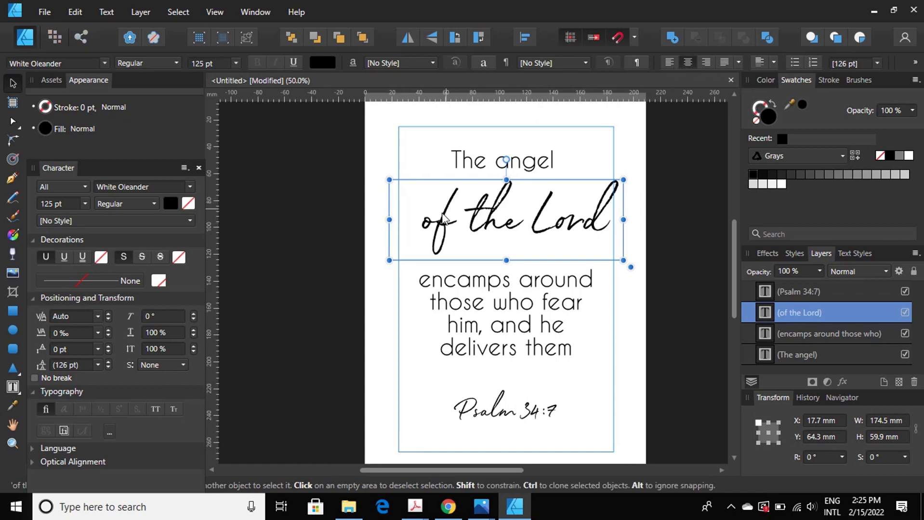
pyautogui.doubleClick(414, 190)
pyautogui.click(415, 190)
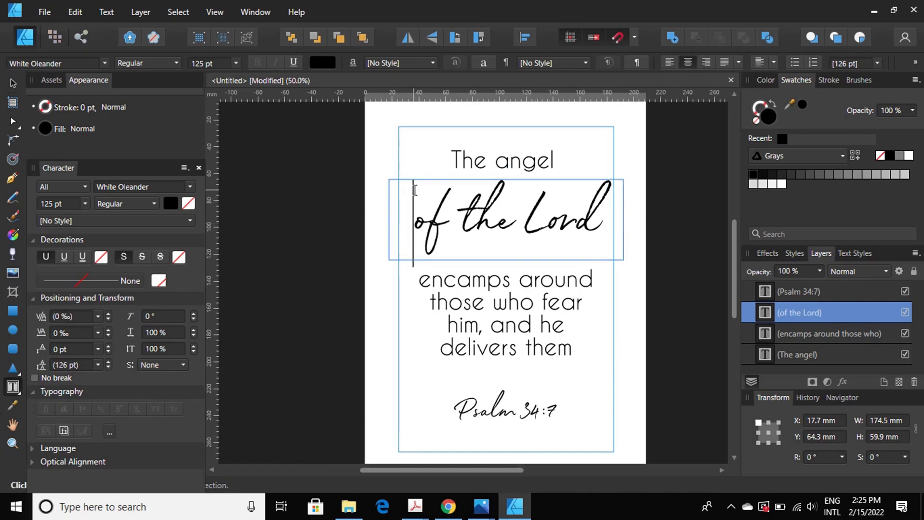
pyautogui.press('Escape')
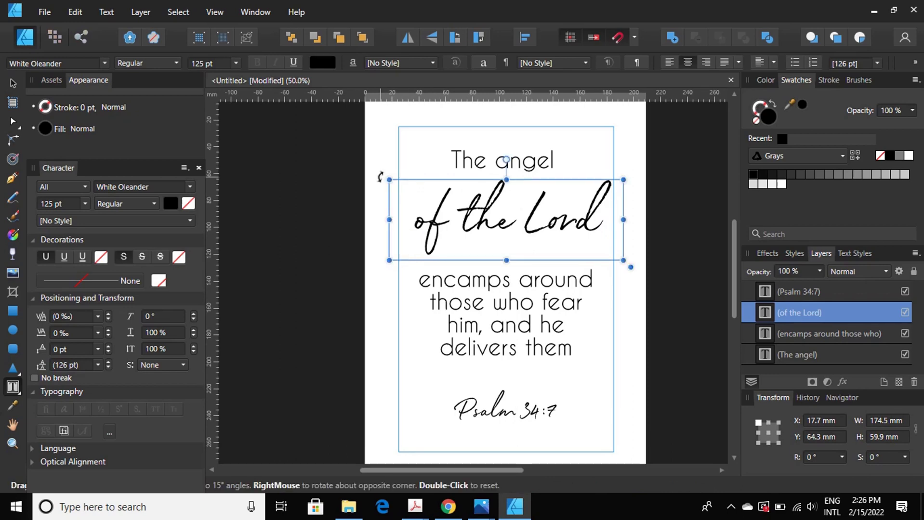
pyautogui.click(13, 84)
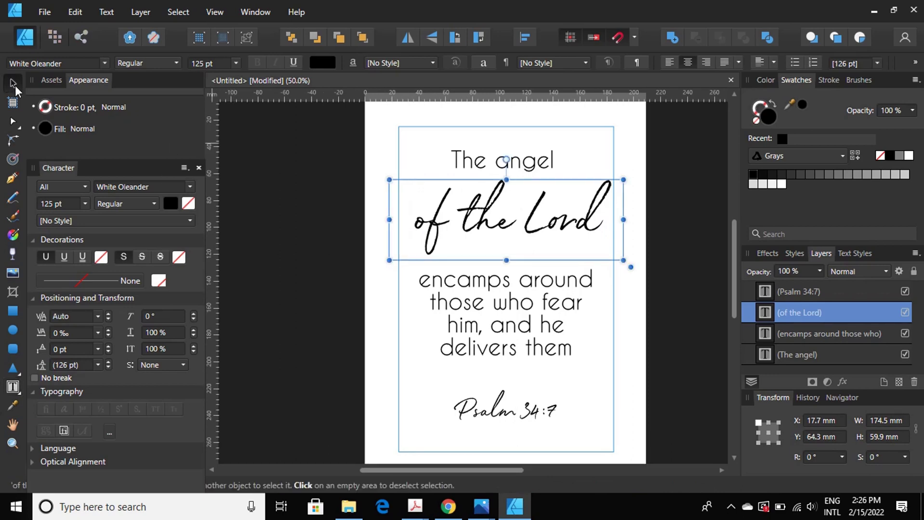
pyautogui.click(589, 155)
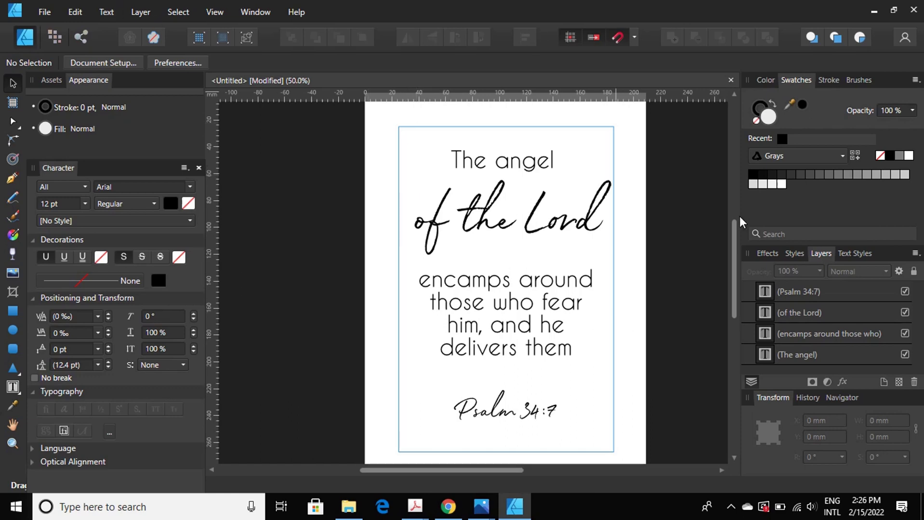
# - Select 'The angel', check character styles and font categories unchanged, then browse font families
pyautogui.click(538, 171)
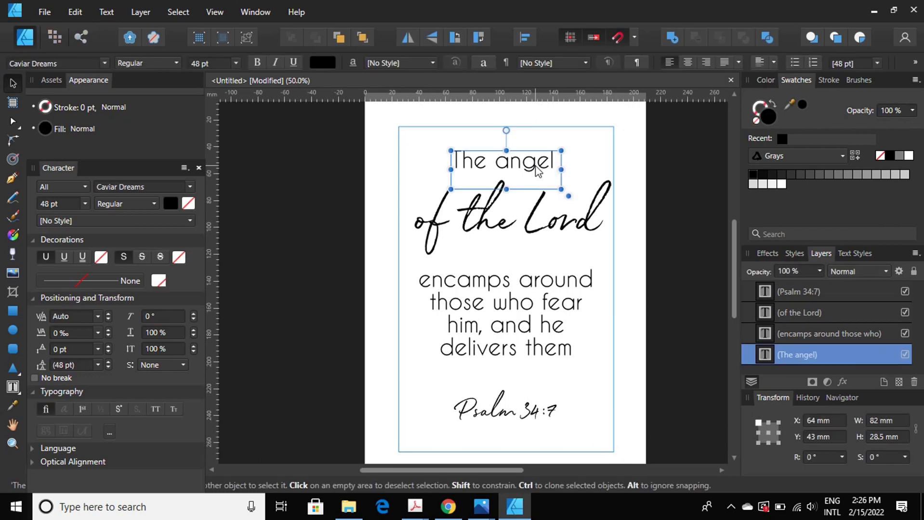
pyautogui.click(177, 221)
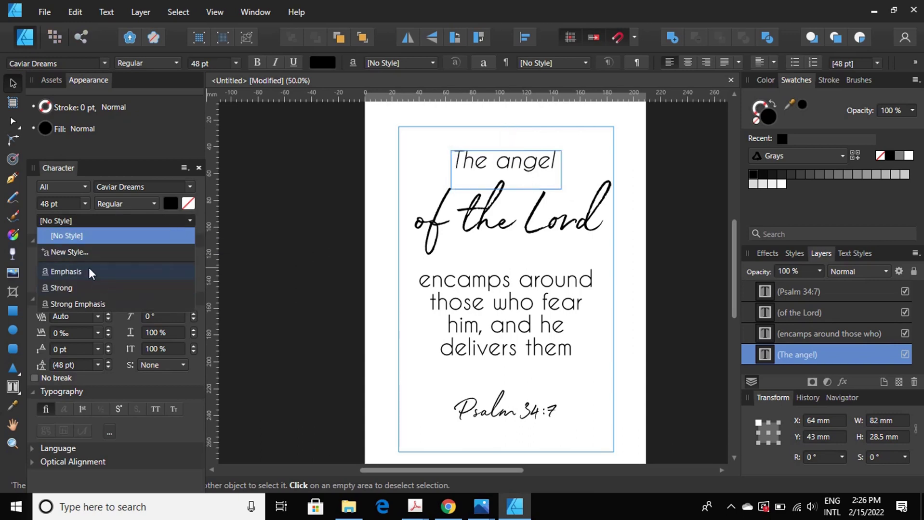
pyautogui.click(68, 220)
pyautogui.click(83, 186)
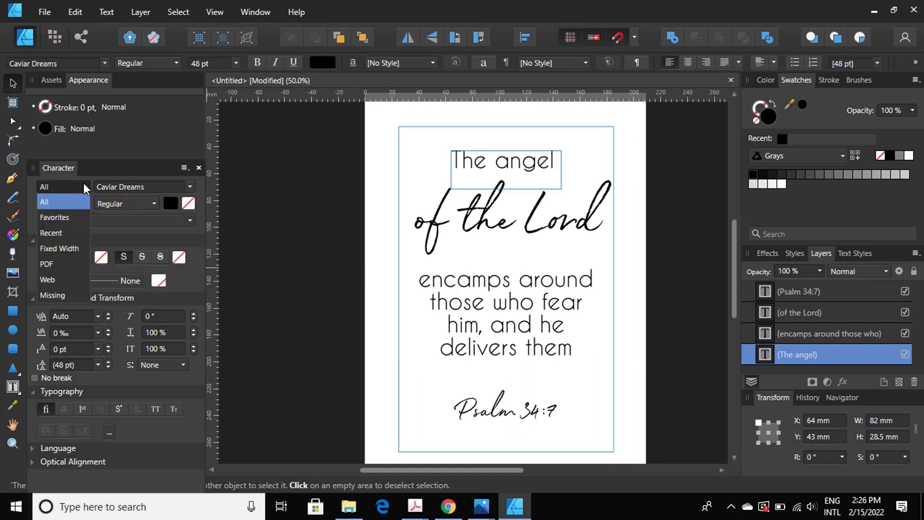
pyautogui.click(83, 185)
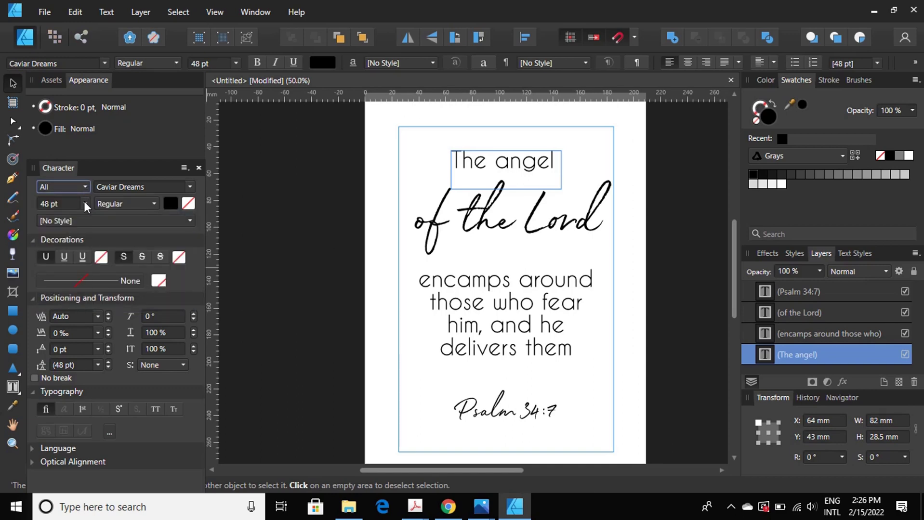
pyautogui.click(190, 187)
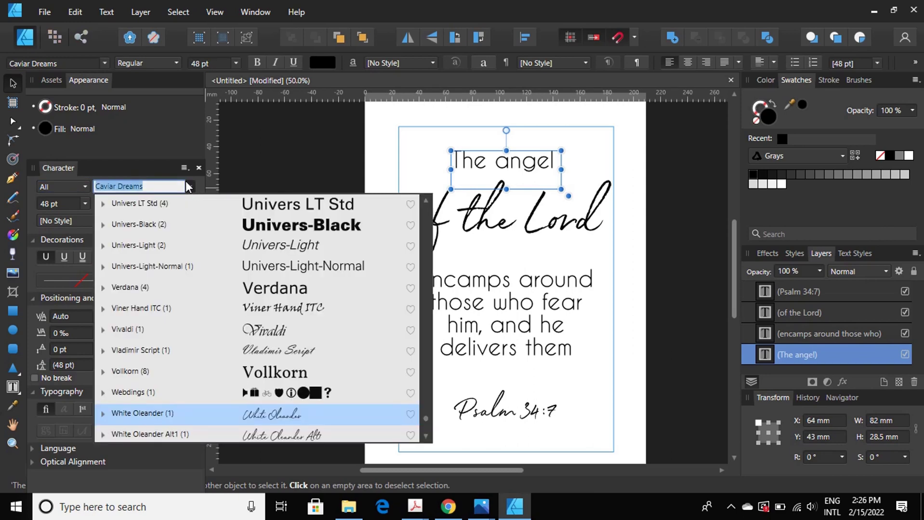
# - Filter the font list by 'serif' and apply Caput Serif to 'The angel'
pyautogui.write('ser')
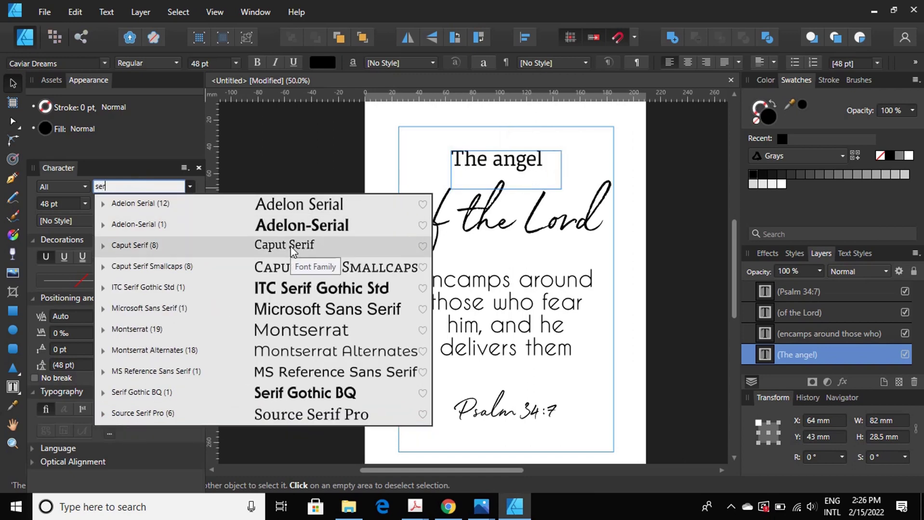
pyautogui.click(290, 246)
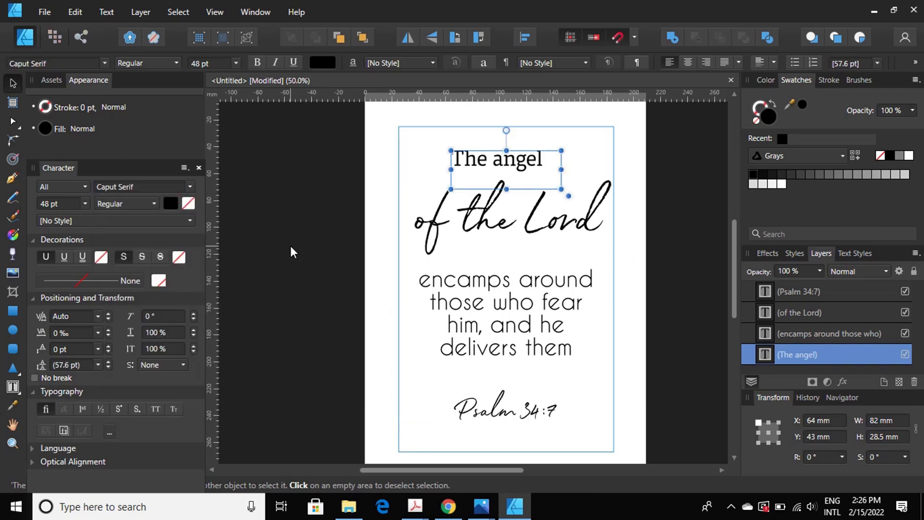
pyautogui.click(188, 187)
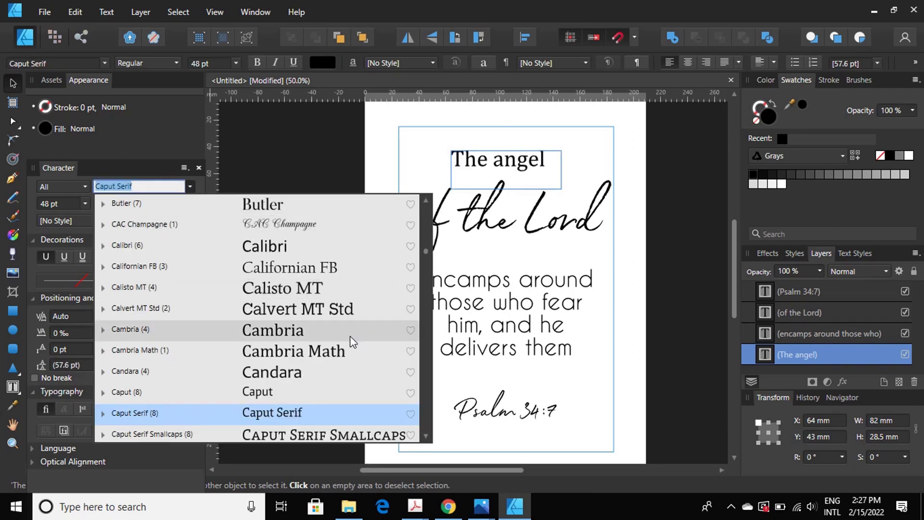
pyautogui.write('se')
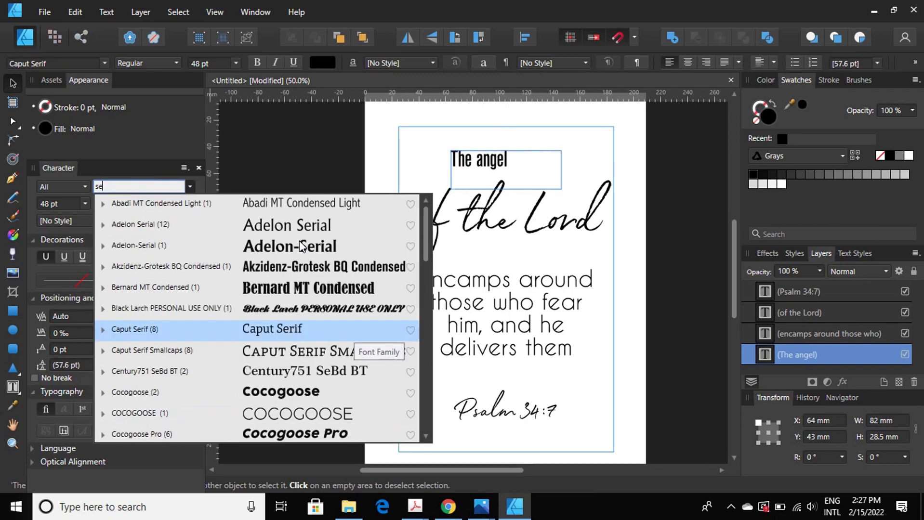
pyautogui.write('r')
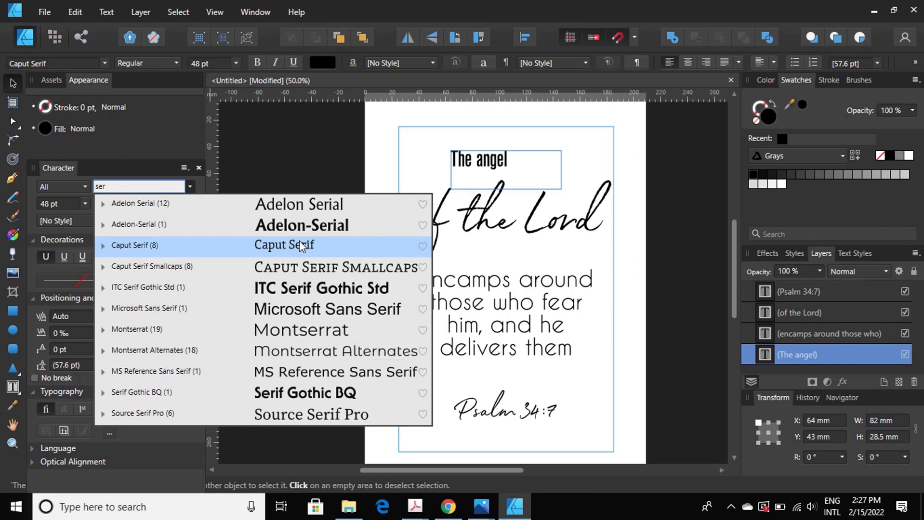
pyautogui.write('i')
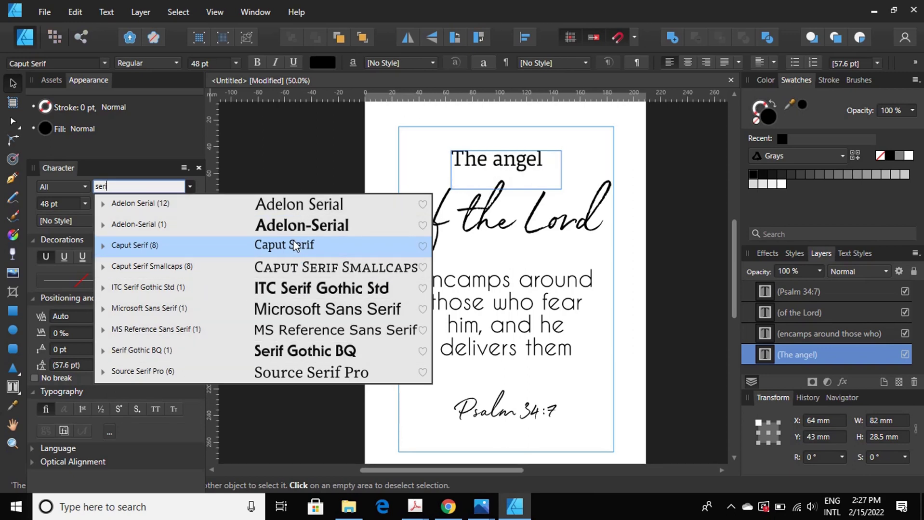
pyautogui.write('f')
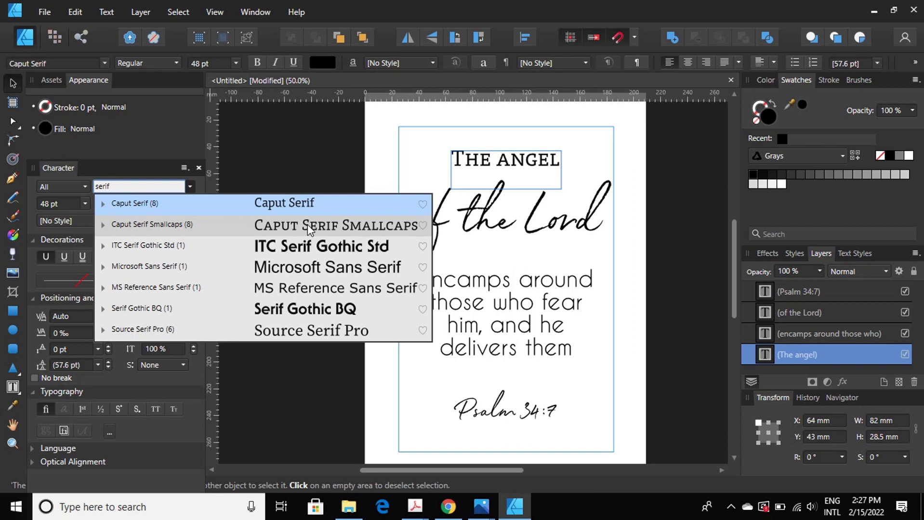
pyautogui.click(312, 206)
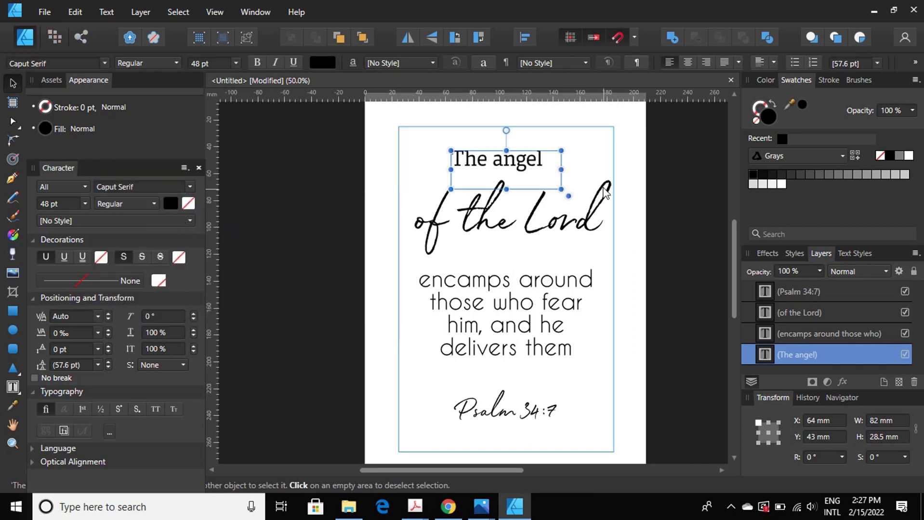
# - Retype the heading as 'THE ANGEL' and widen its frame to one line
pyautogui.doubleClick(549, 160)
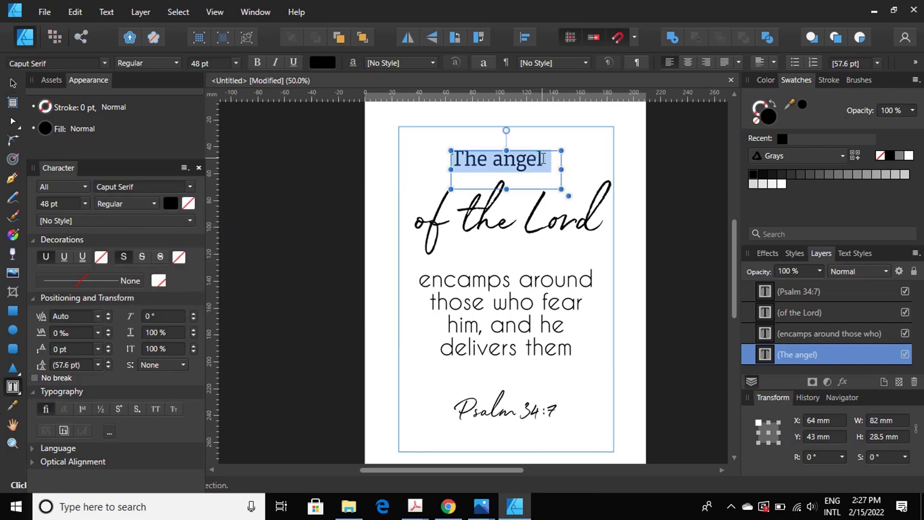
pyautogui.hotkey('ctrl', 'a')
pyautogui.write('the')
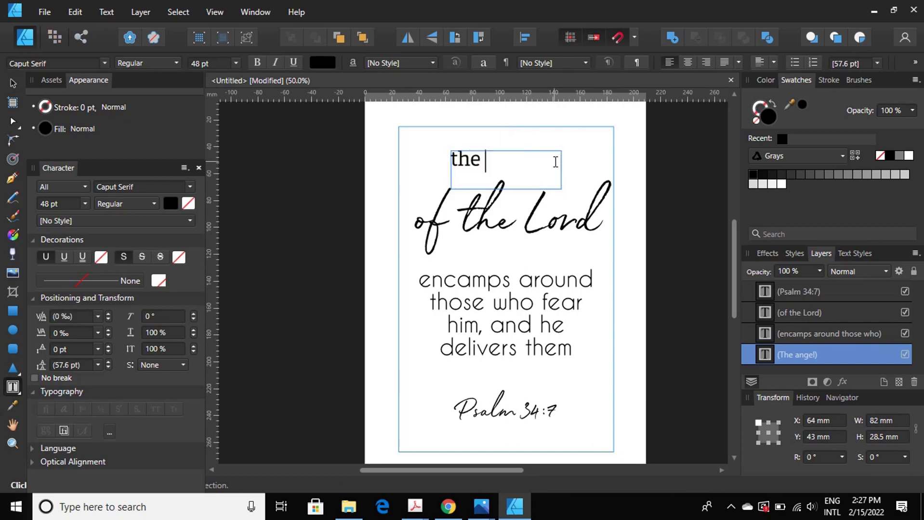
pyautogui.press('BackSpace')
pyautogui.press('BackSpace')
pyautogui.press('BackSpace')
pyautogui.write('TH')
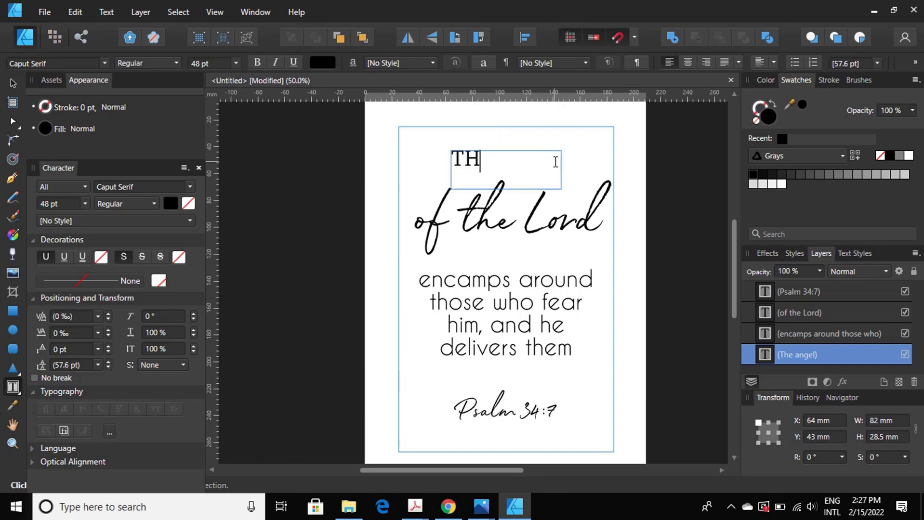
pyautogui.write('E ANGEL')
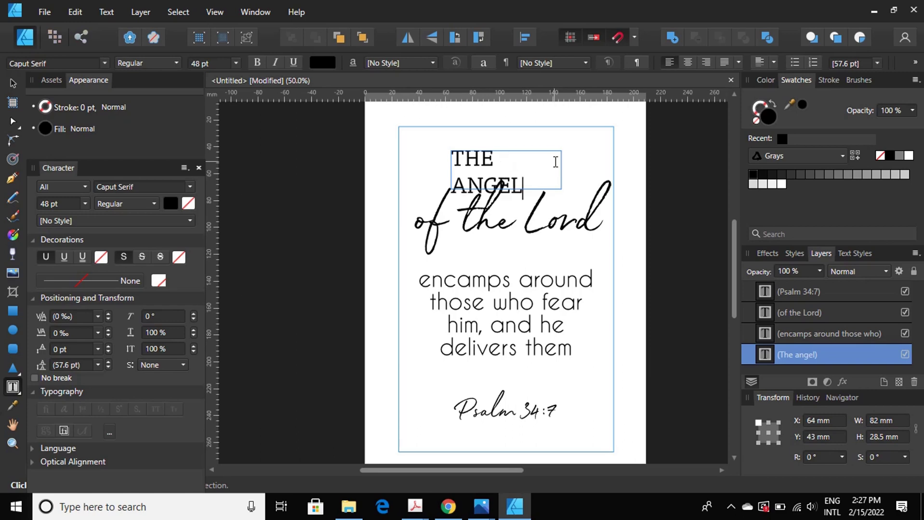
pyautogui.press('Escape')
pyautogui.click(13, 83)
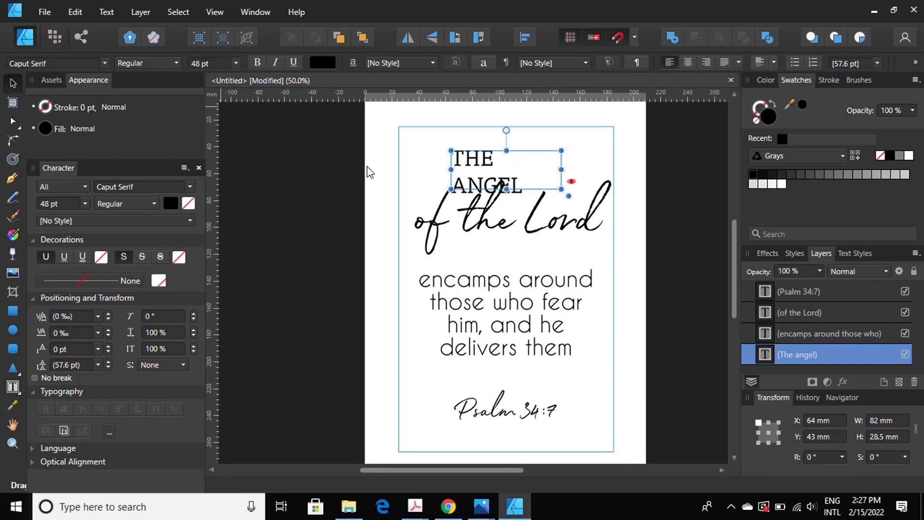
pyautogui.moveTo(561, 169); pyautogui.dragTo(581, 168)
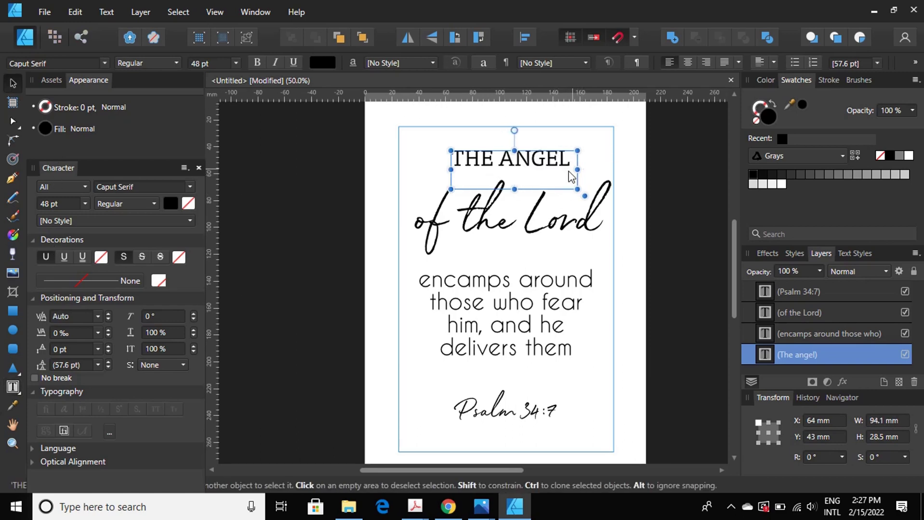
# - Set THE ANGEL to 36 pt Regular, narrow its frame, and centre it horizontally
pyautogui.click(85, 204)
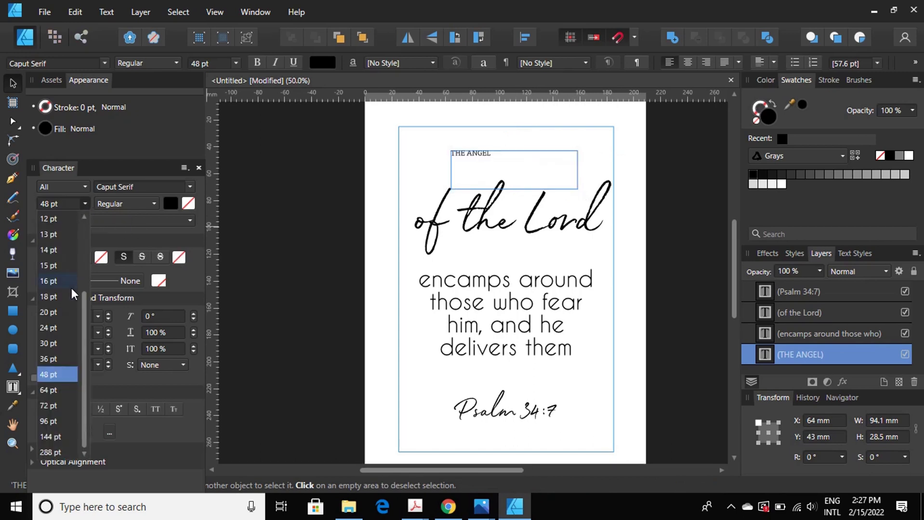
pyautogui.click(55, 362)
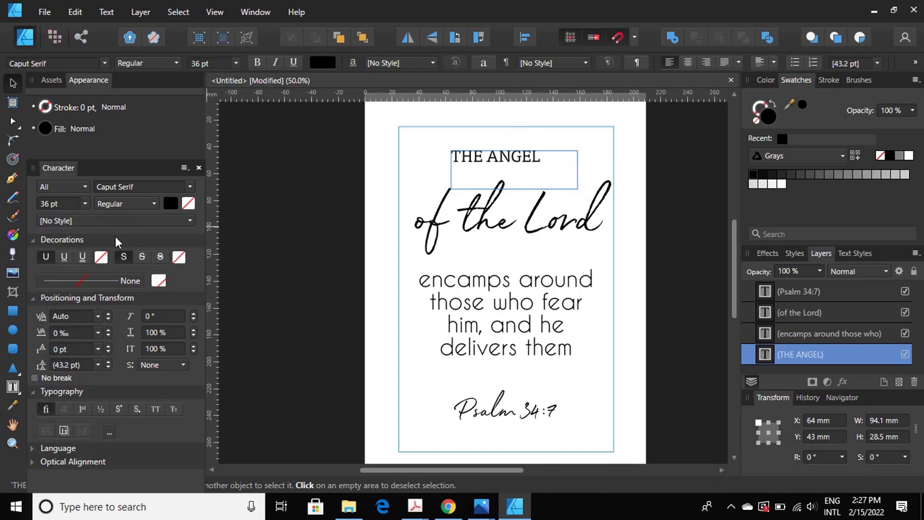
pyautogui.click(153, 204)
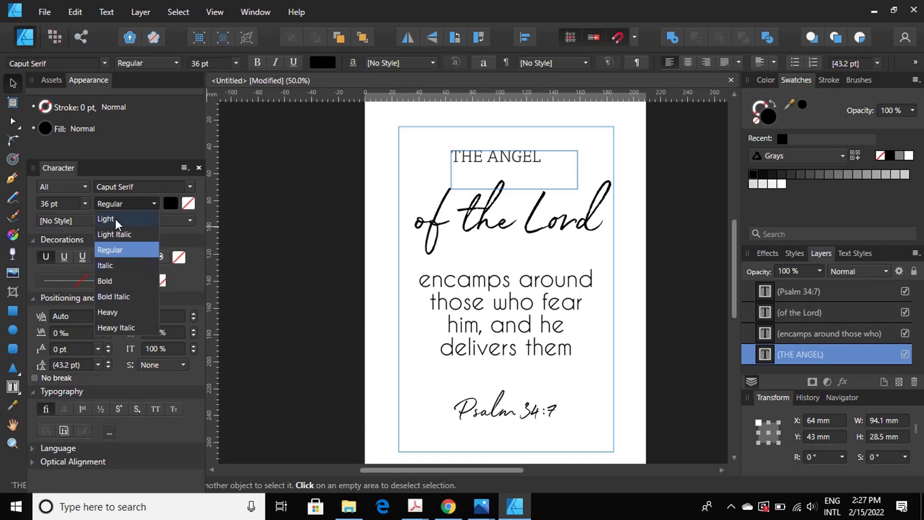
pyautogui.click(119, 250)
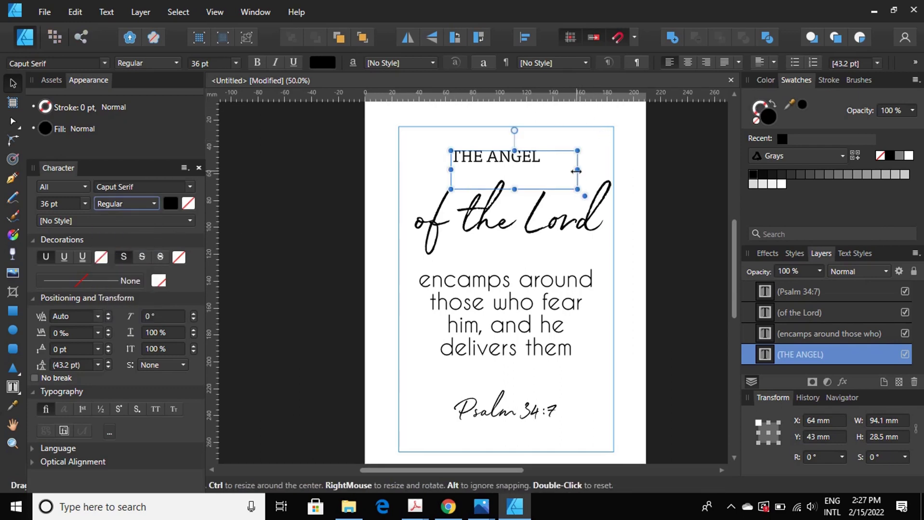
pyautogui.moveTo(577, 170); pyautogui.dragTo(544, 170)
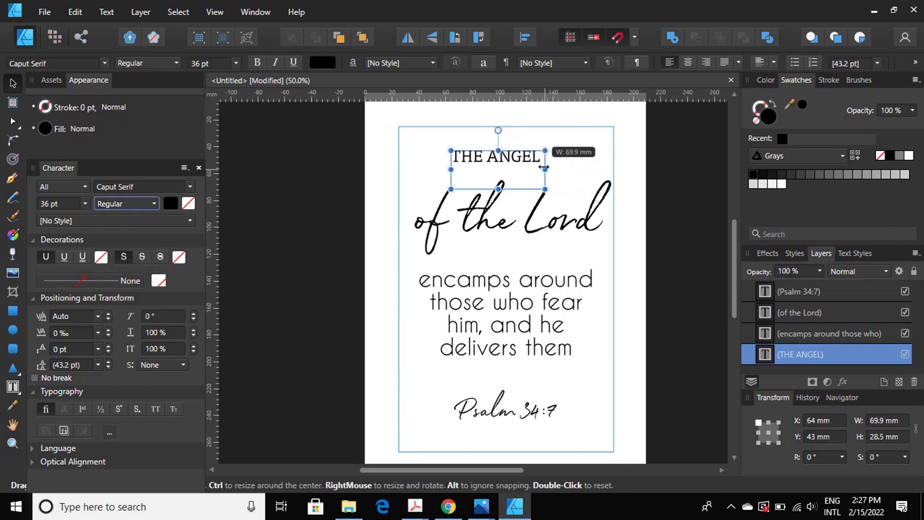
pyautogui.click(524, 43)
pyautogui.click(552, 83)
pyautogui.click(631, 174)
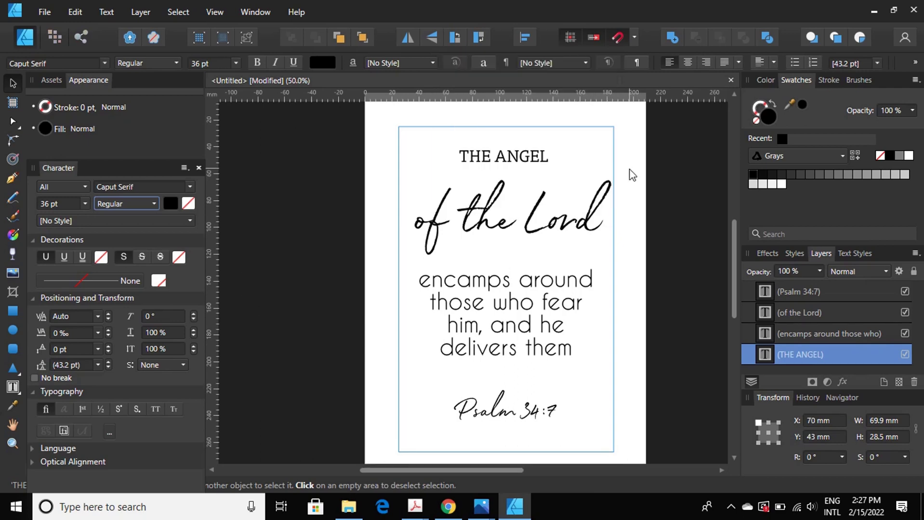
pyautogui.click(543, 162)
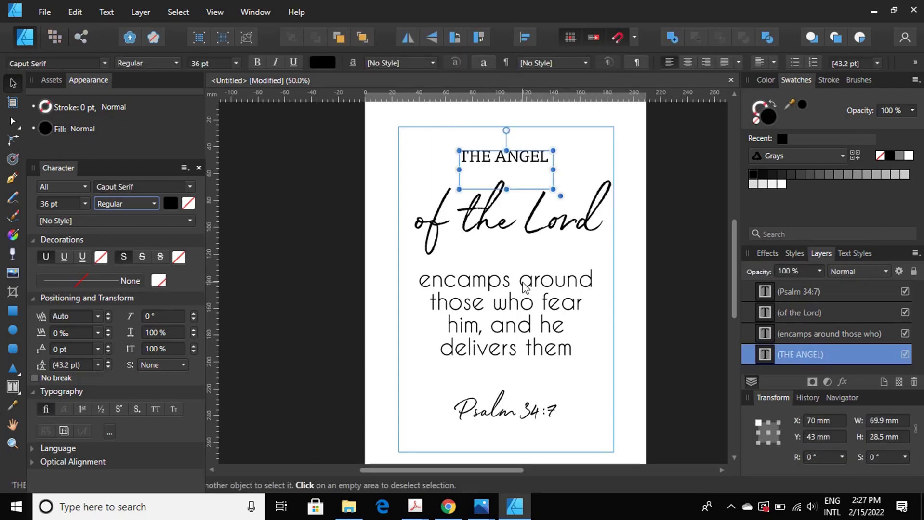
pyautogui.click(525, 288)
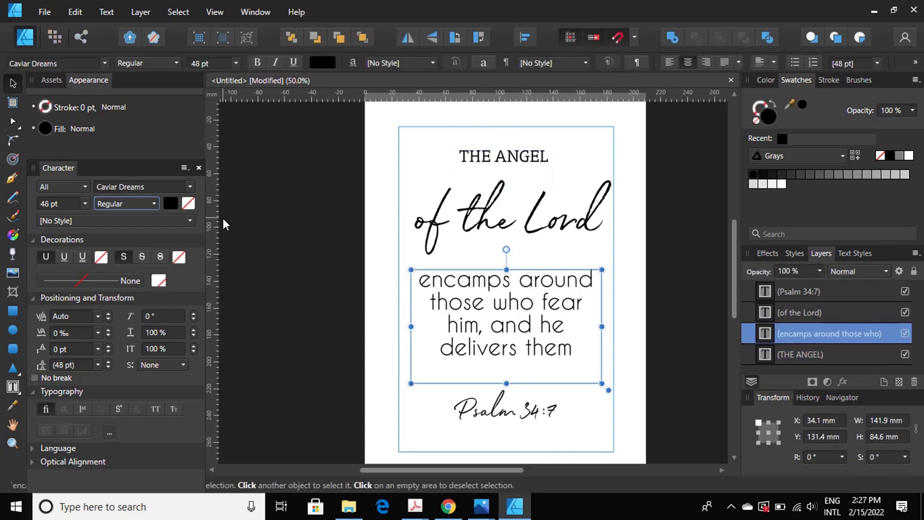
# - Retype the body as 'ENCAMPS AROUND THOSE WHO FEAR HIM AND HE DELIVERS THEM', then search fonts for 'CA'
pyautogui.press('t')
pyautogui.click(419, 280)
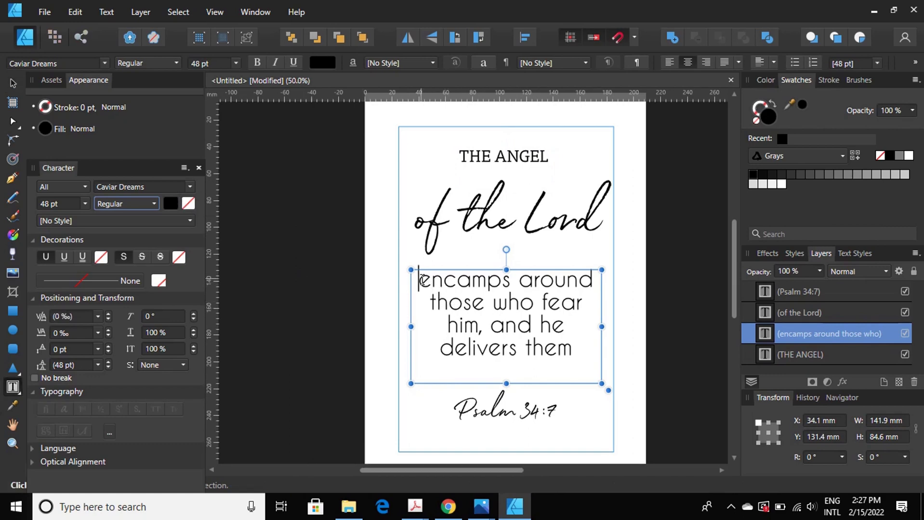
pyautogui.moveTo(421, 279); pyautogui.dragTo(568, 351)
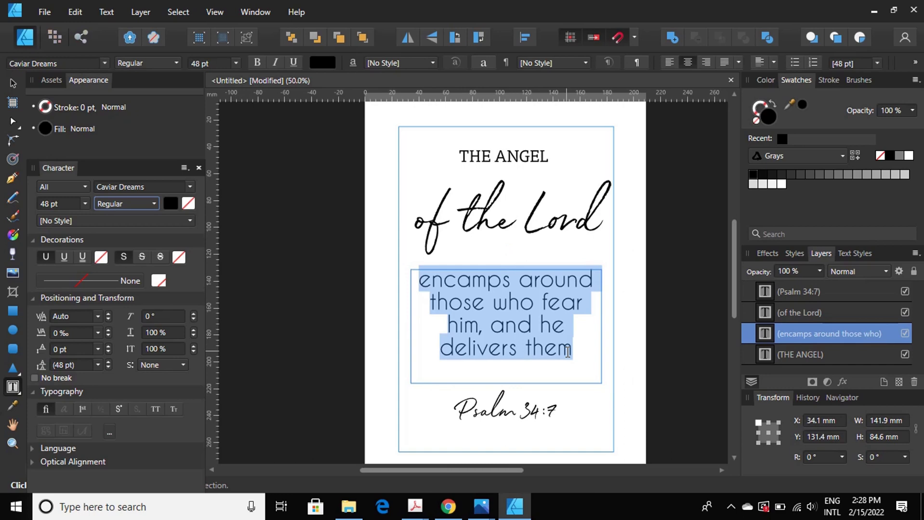
pyautogui.write('ENCA')
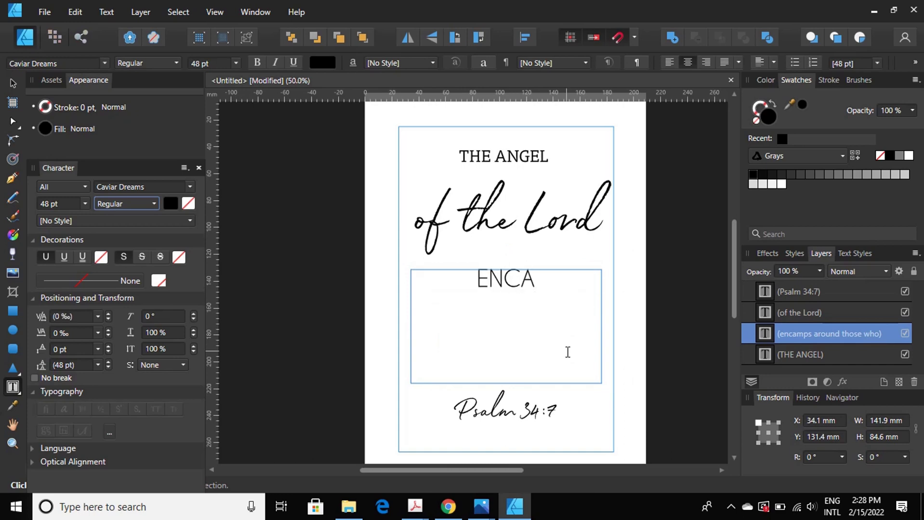
pyautogui.write('MPS AROUN')
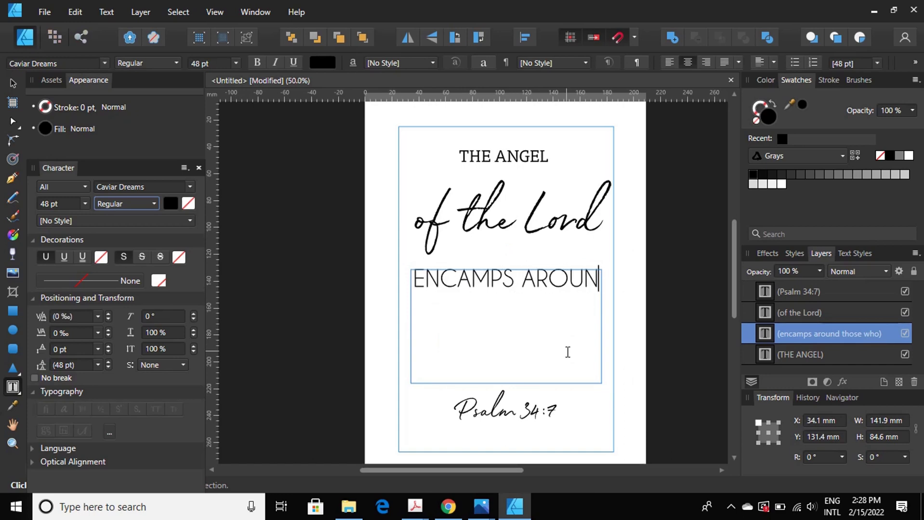
pyautogui.write('D THOSE')
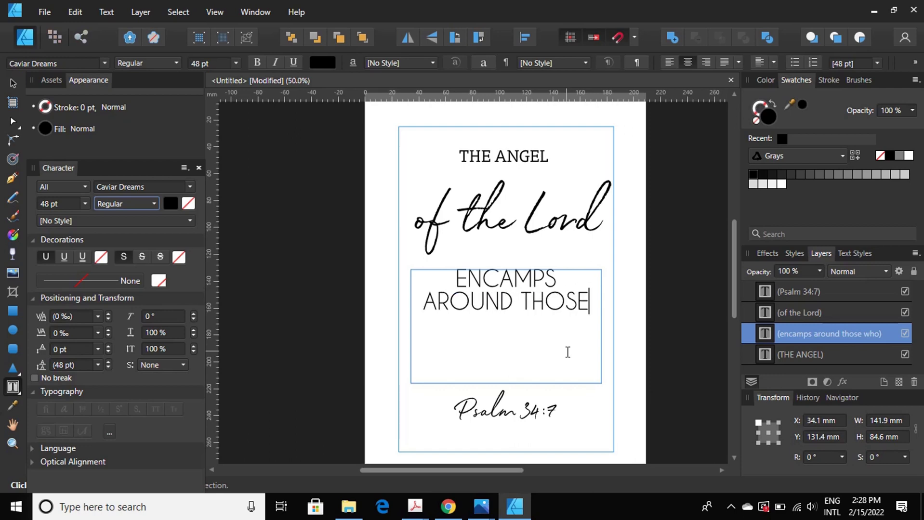
pyautogui.write(' WHO FE')
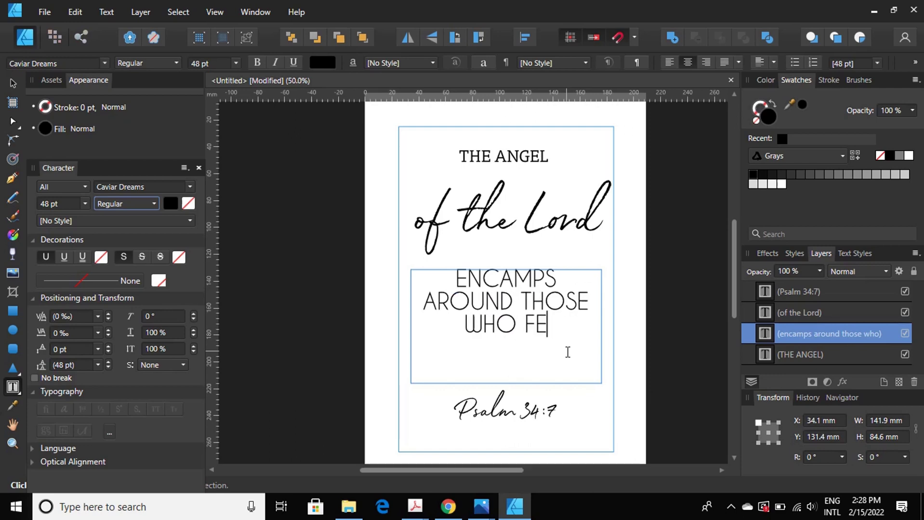
pyautogui.write('AR HI')
pyautogui.press('BackSpace')
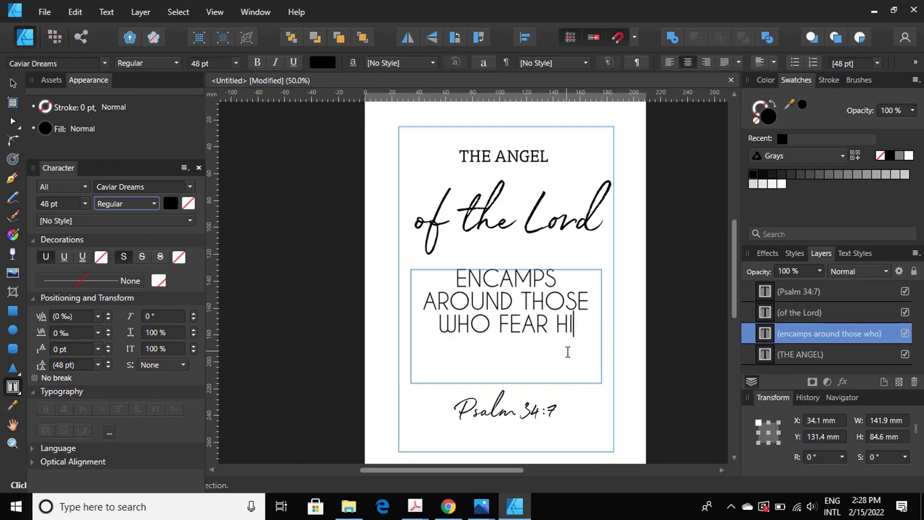
pyautogui.write('M AND HE')
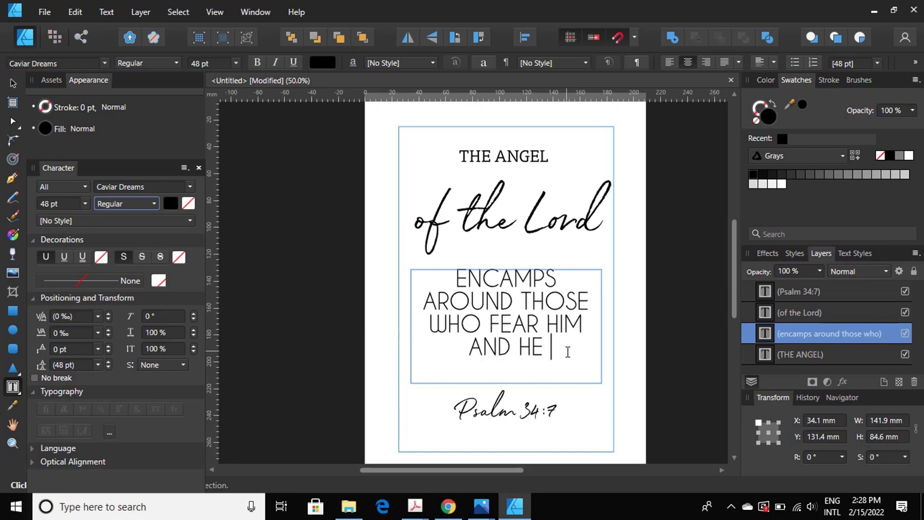
pyautogui.write(' DELIVERS')
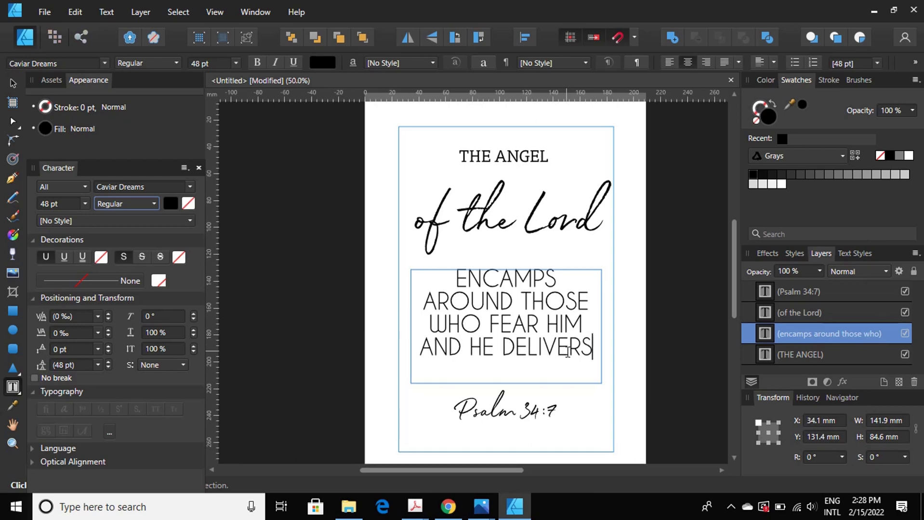
pyautogui.write(' THEM')
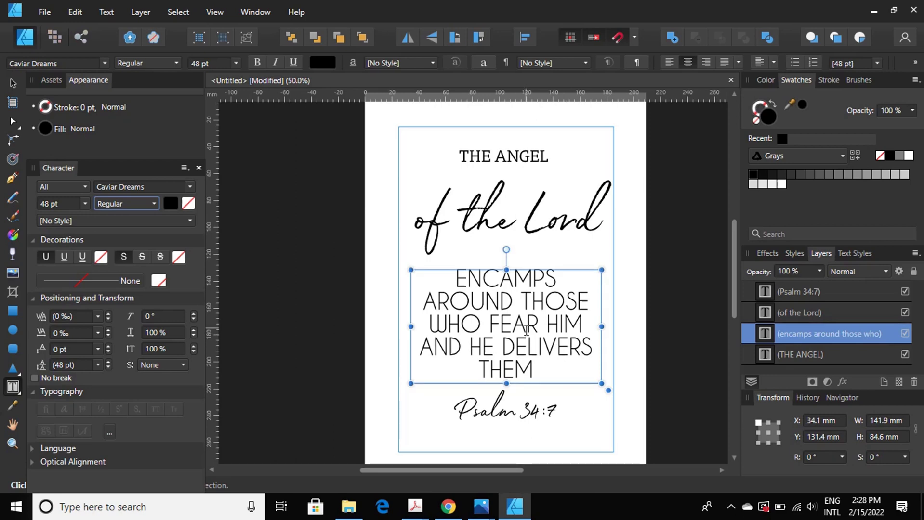
pyautogui.click(191, 187)
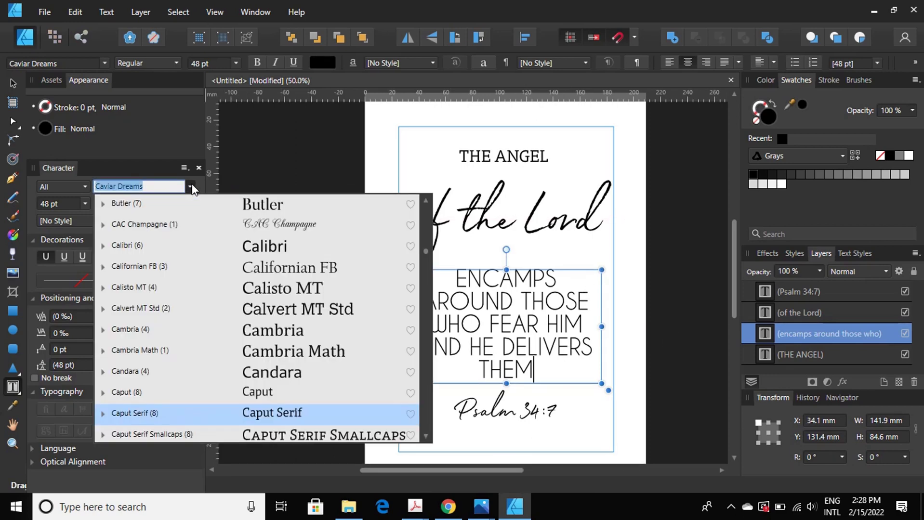
pyautogui.write('CA')
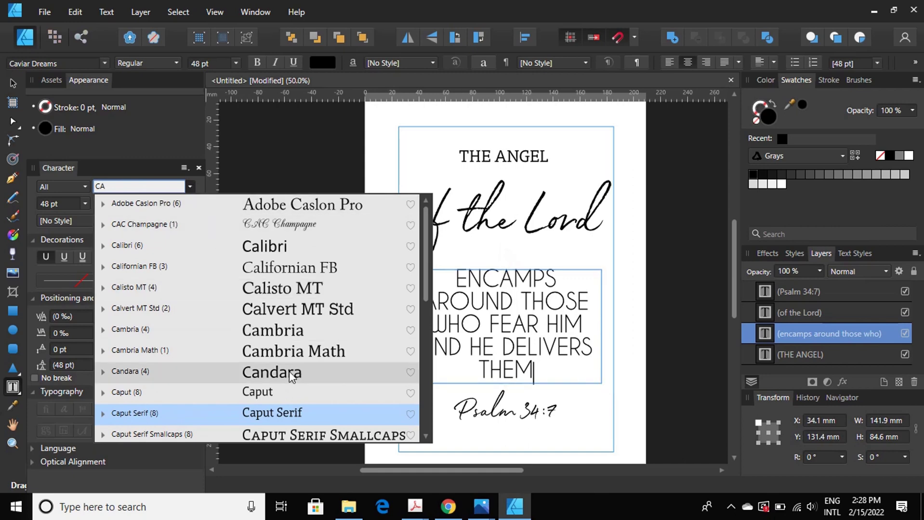
# - Apply Caput Serif to the whole body verse and extend its frame downward
pyautogui.click(287, 415)
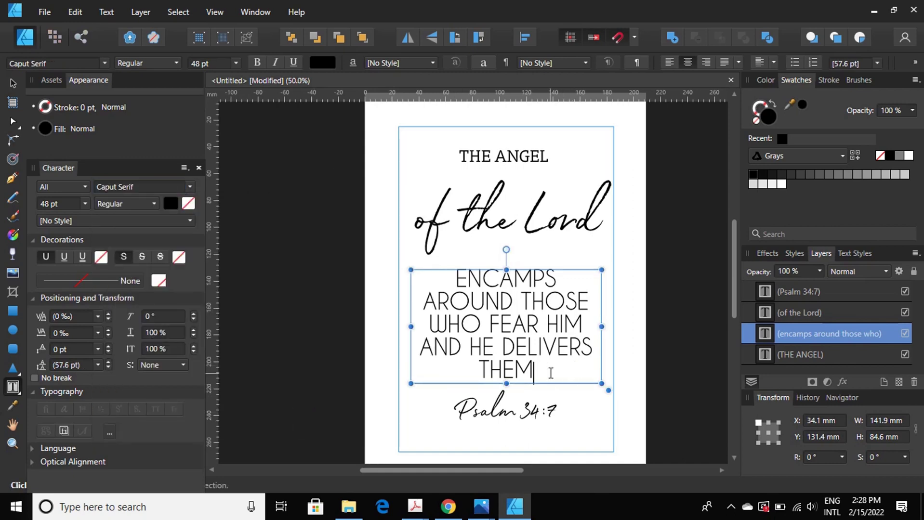
pyautogui.moveTo(579, 369); pyautogui.dragTo(419, 285)
pyautogui.click(189, 189)
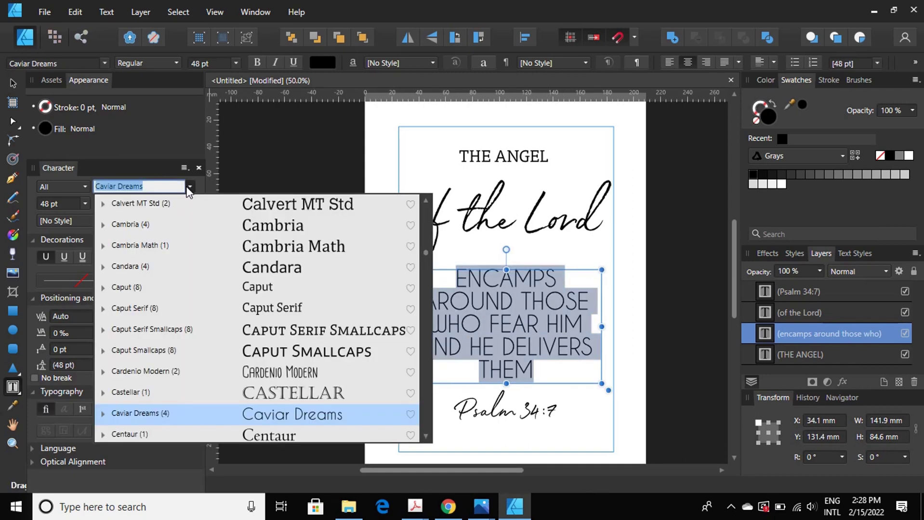
pyautogui.click(307, 313)
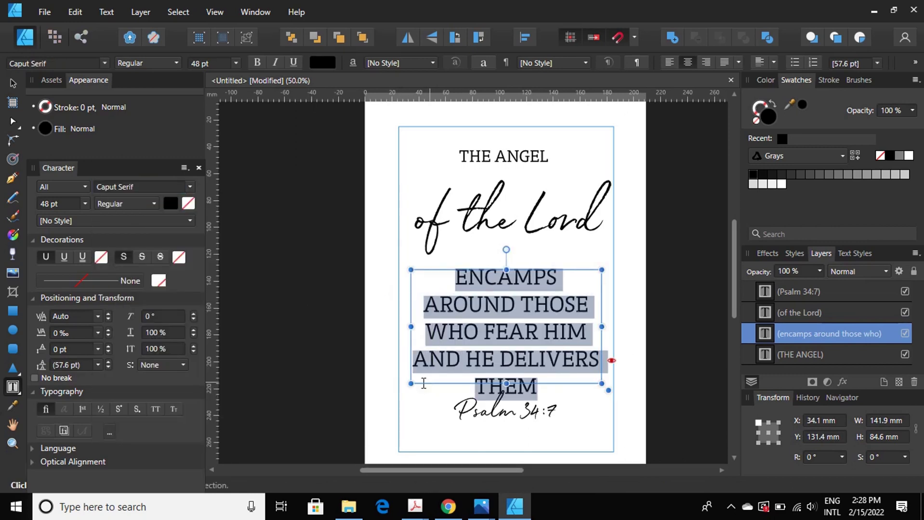
pyautogui.moveTo(411, 383); pyautogui.dragTo(410, 405)
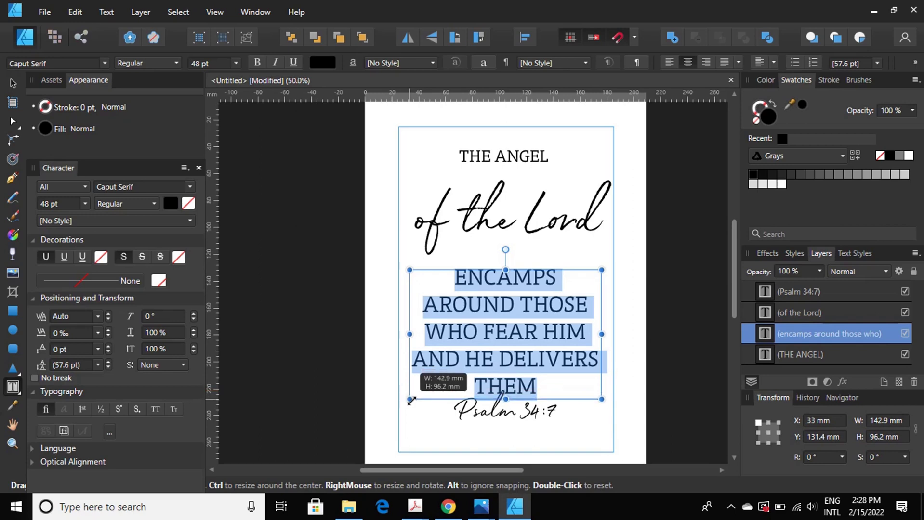
# - Set the body verse font size to 36 pt
pyautogui.click(78, 205)
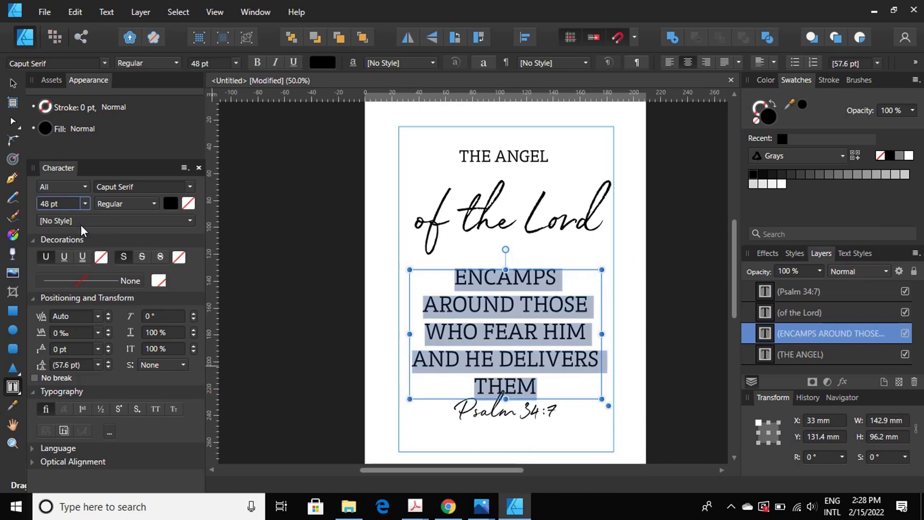
pyautogui.click(81, 205)
pyautogui.click(72, 359)
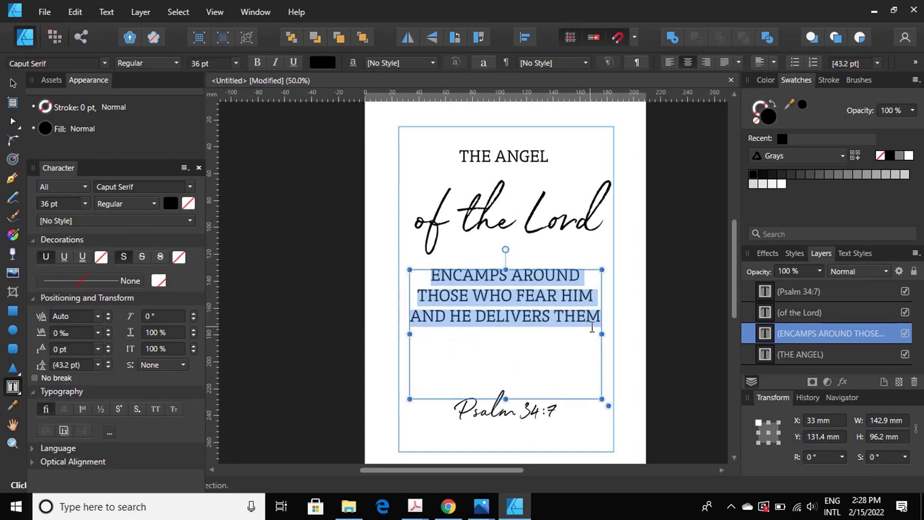
pyautogui.click(593, 319)
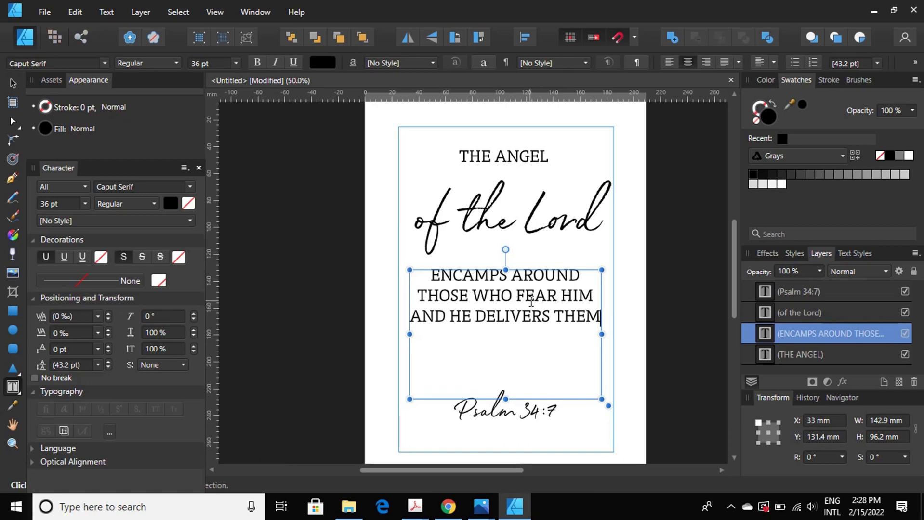
# - Split the verse into lines ENCAMPS AROUND / THOSE WHO FEAR HIM / AND HE / DELIVERS THEM
pyautogui.hotkey('ctrl', 'Left')
pyautogui.hotkey('ctrl', 'Left')
pyautogui.press('Return')
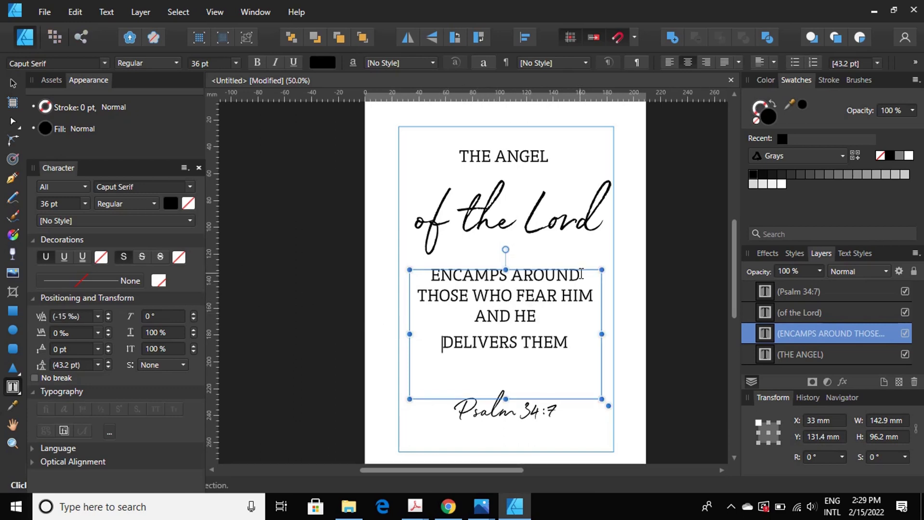
pyautogui.hotkey('ctrl', 'Left')
pyautogui.hotkey('ctrl', 'Left')
pyautogui.hotkey('ctrl', 'Left')
pyautogui.press('Return')
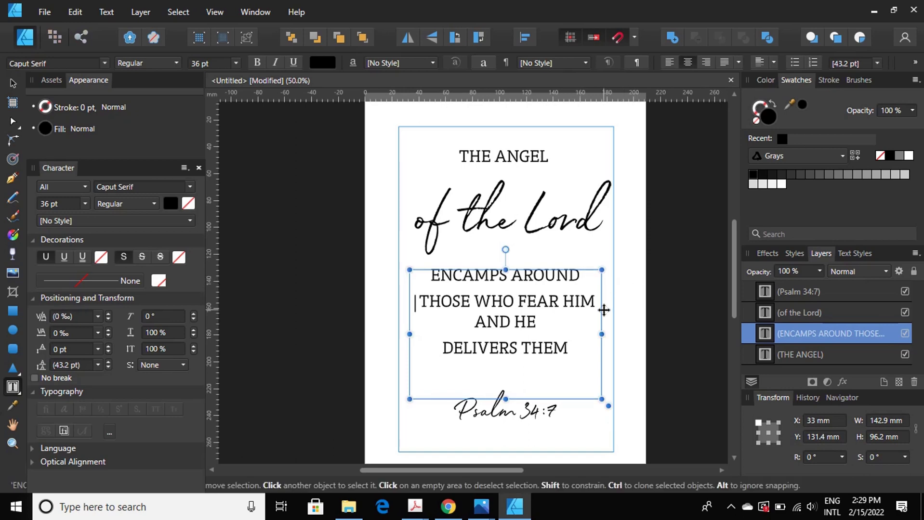
pyautogui.hotkey('ctrl', 'Right')
pyautogui.hotkey('ctrl', 'Right')
pyautogui.hotkey('ctrl', 'Right')
pyautogui.press('Return')
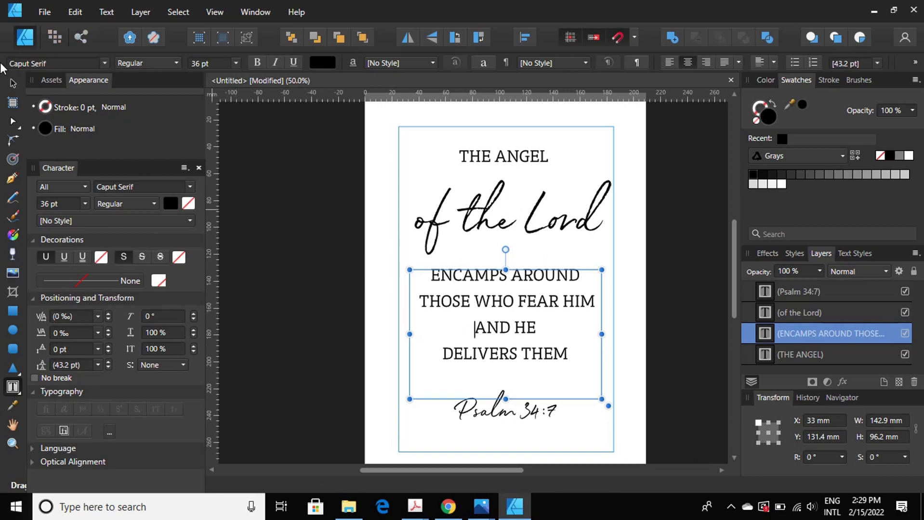
# - Centre the THE ANGEL text frame horizontally on the page
pyautogui.click(17, 83)
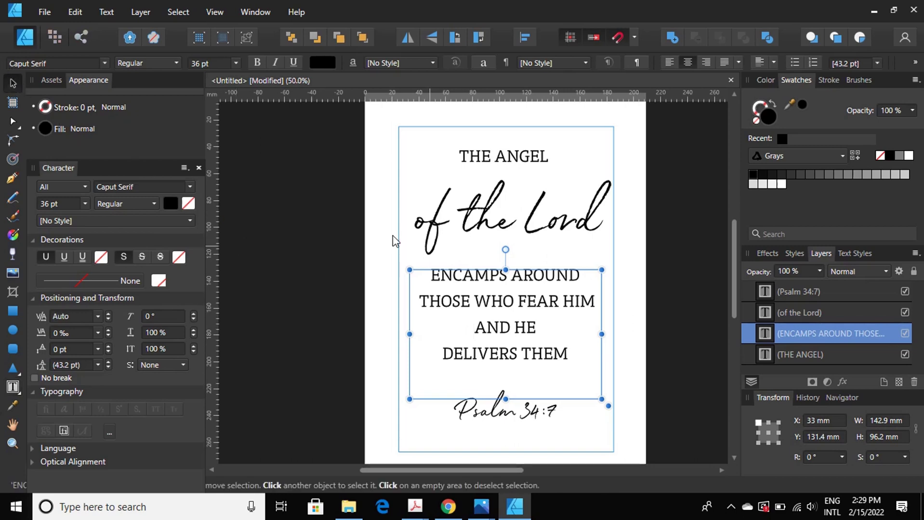
pyautogui.click(526, 39)
pyautogui.click(552, 84)
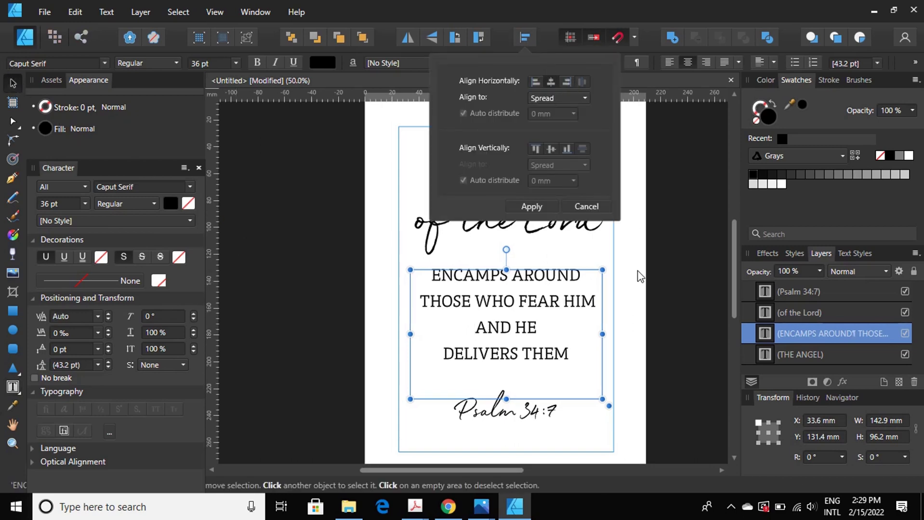
pyautogui.click(512, 176)
pyautogui.click(522, 155)
pyautogui.click(525, 39)
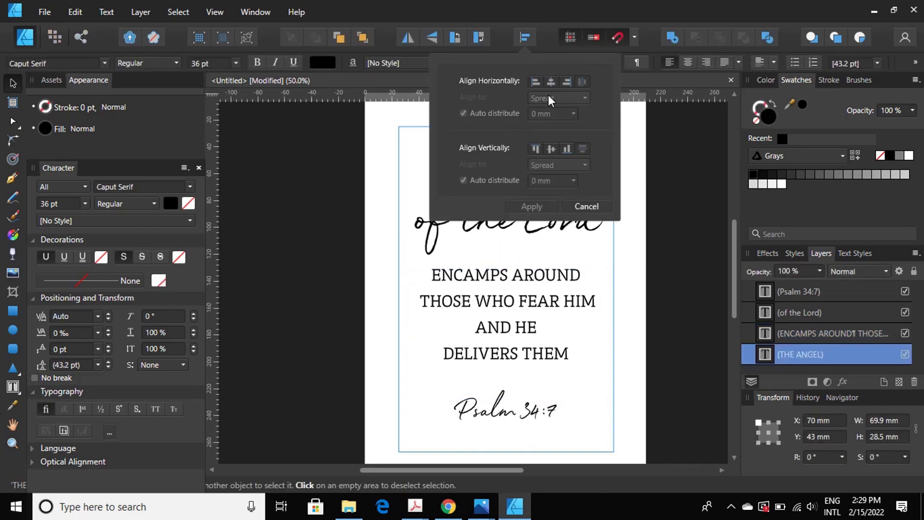
pyautogui.click(552, 85)
pyautogui.click(649, 257)
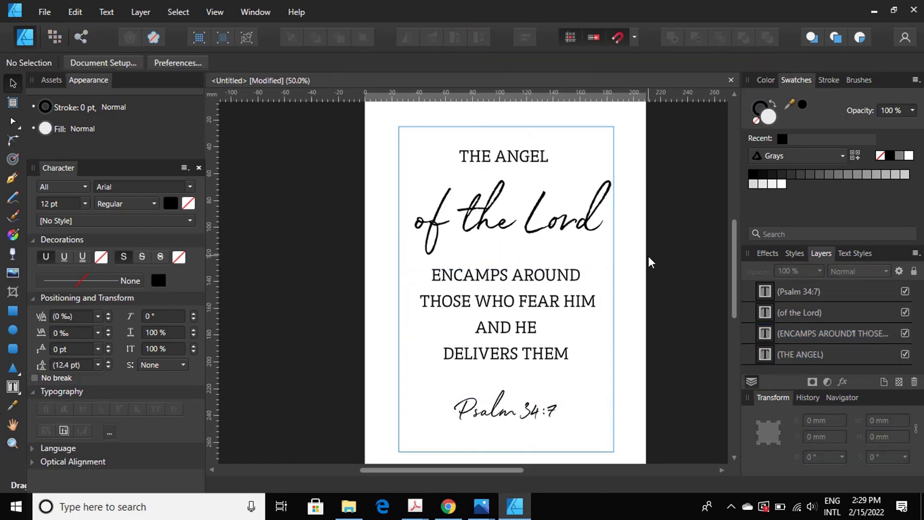
pyautogui.click(521, 151)
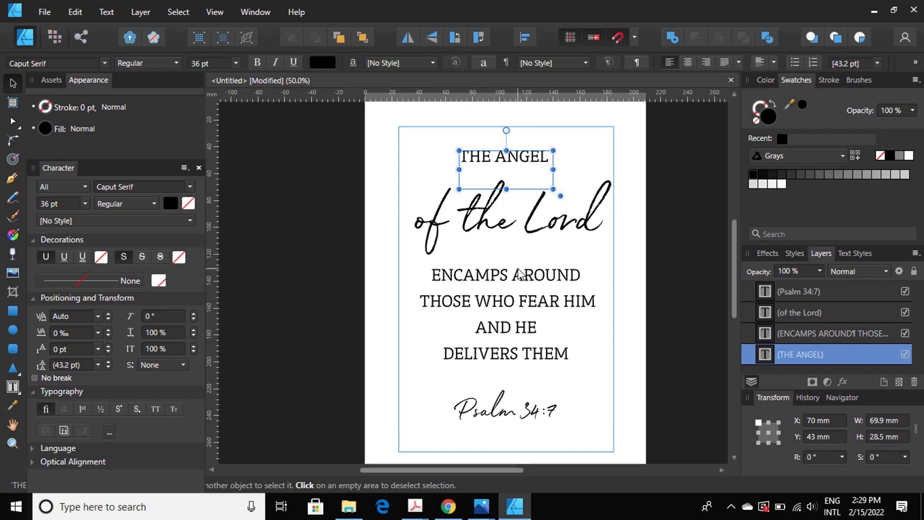
# - Change the body verse frame to the Light font weight
pyautogui.click(520, 278)
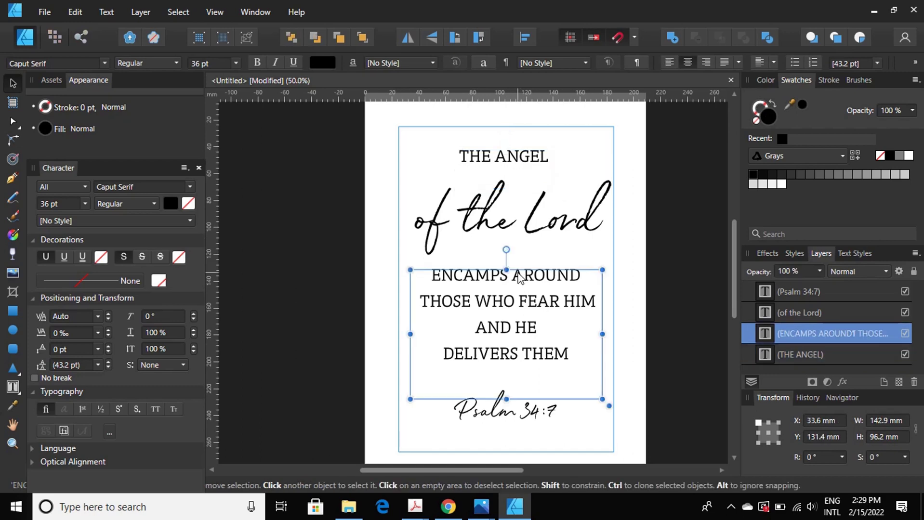
pyautogui.click(665, 354)
pyautogui.click(519, 316)
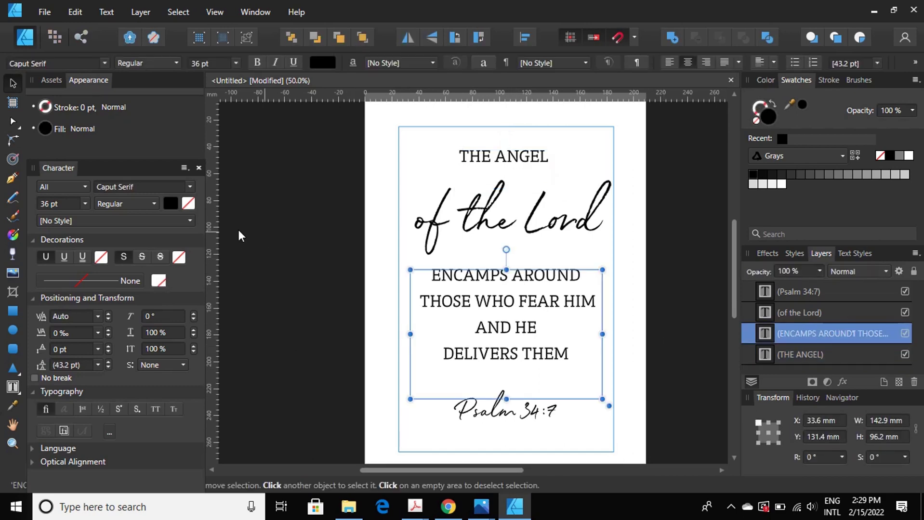
pyautogui.click(158, 204)
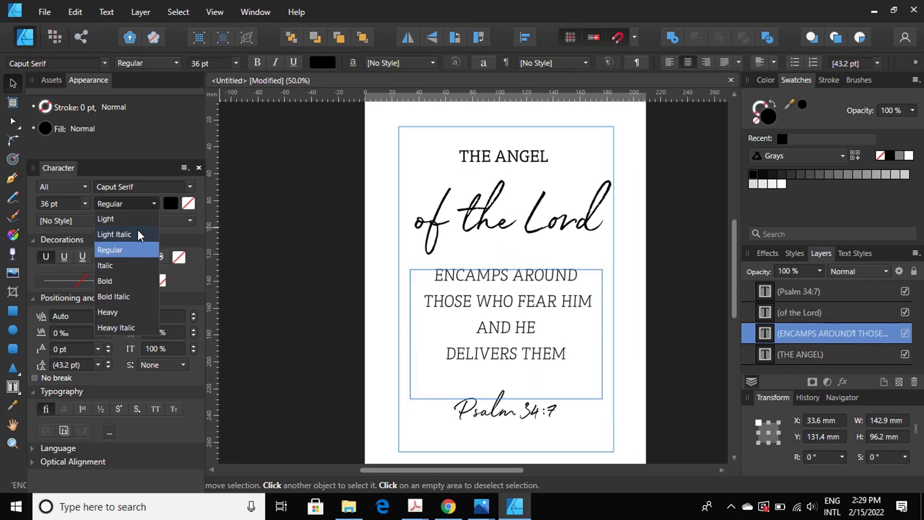
pyautogui.click(136, 220)
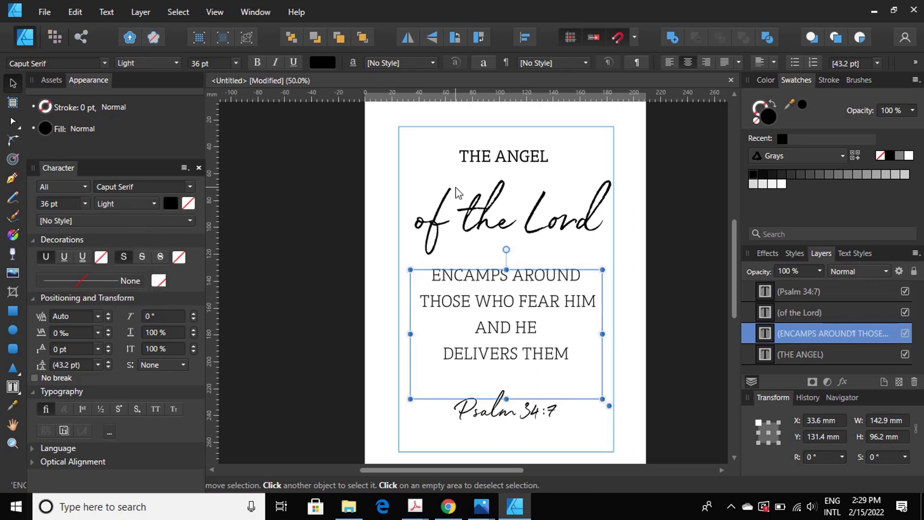
# - Change the THE ANGEL frame to the Light font weight as well
pyautogui.click(480, 176)
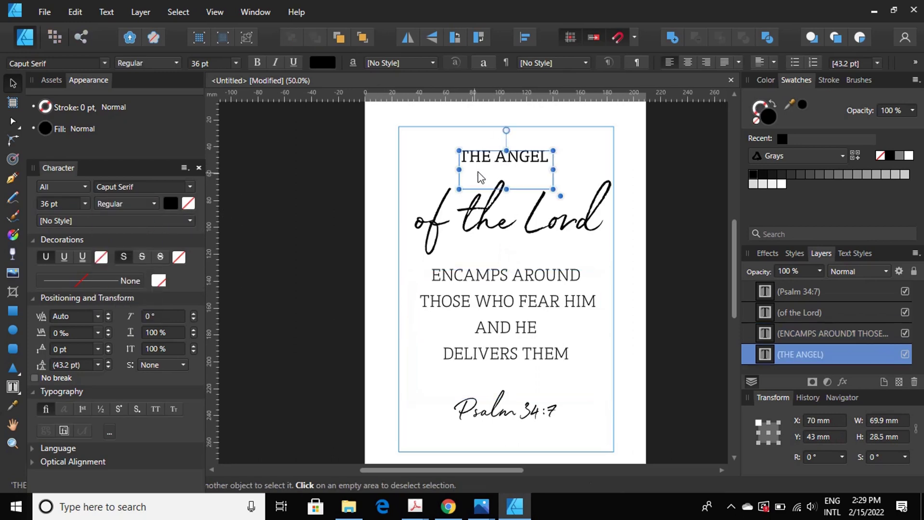
pyautogui.click(155, 204)
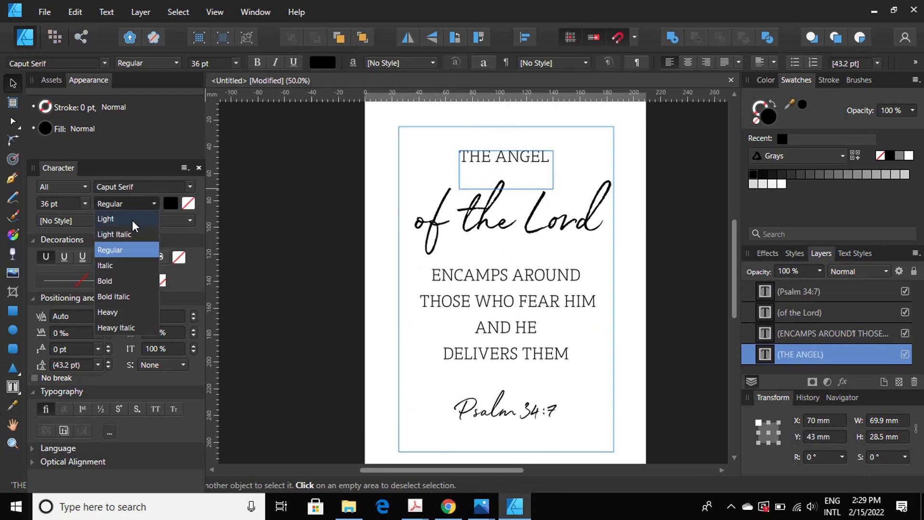
pyautogui.click(133, 220)
pyautogui.click(588, 175)
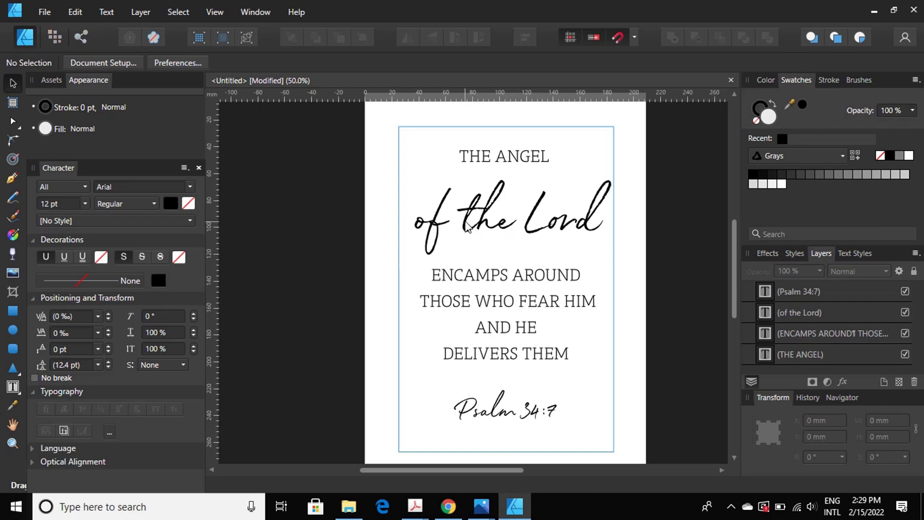
# - Delete the word 'of' from the script line, leaving 'the Lord'
pyautogui.click(433, 225)
pyautogui.press('t')
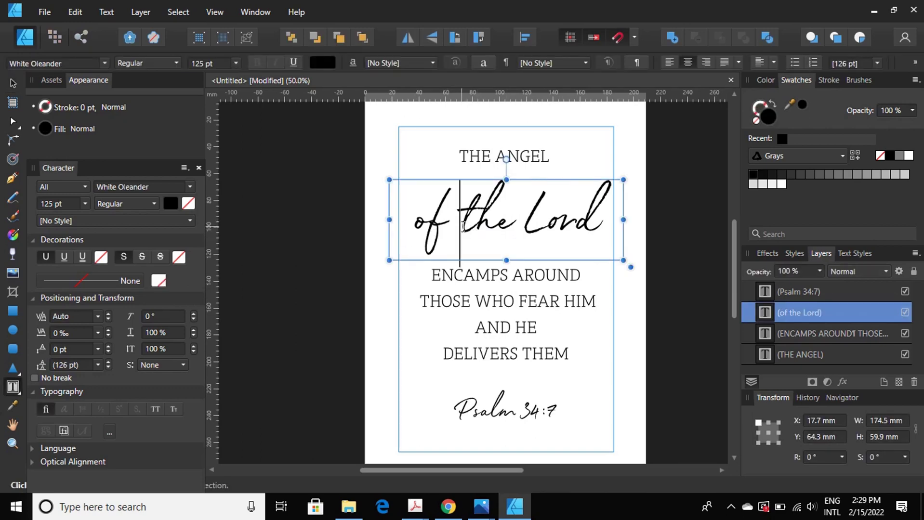
pyautogui.doubleClick(426, 197)
pyautogui.press('BackSpace')
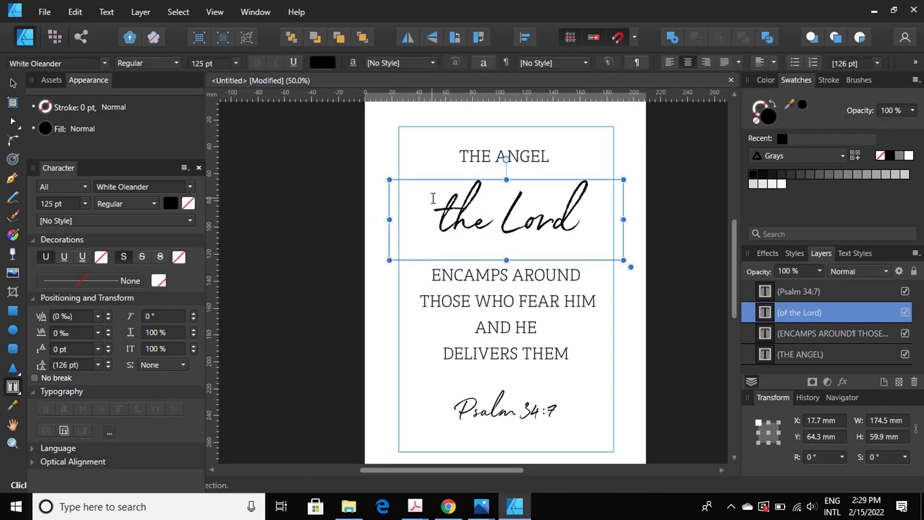
# - Add OF to the top line and resize its frame so THE ANGEL OF fits one line
pyautogui.doubleClick(550, 159)
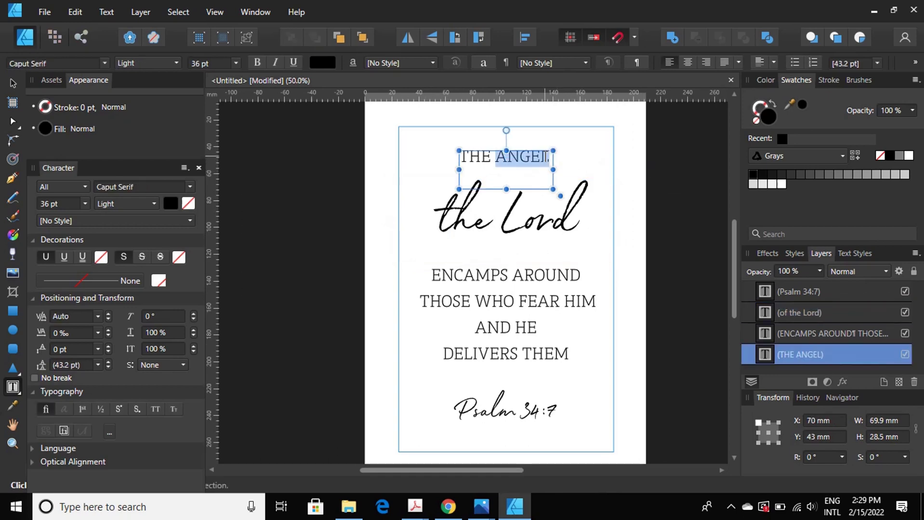
pyautogui.click(549, 162)
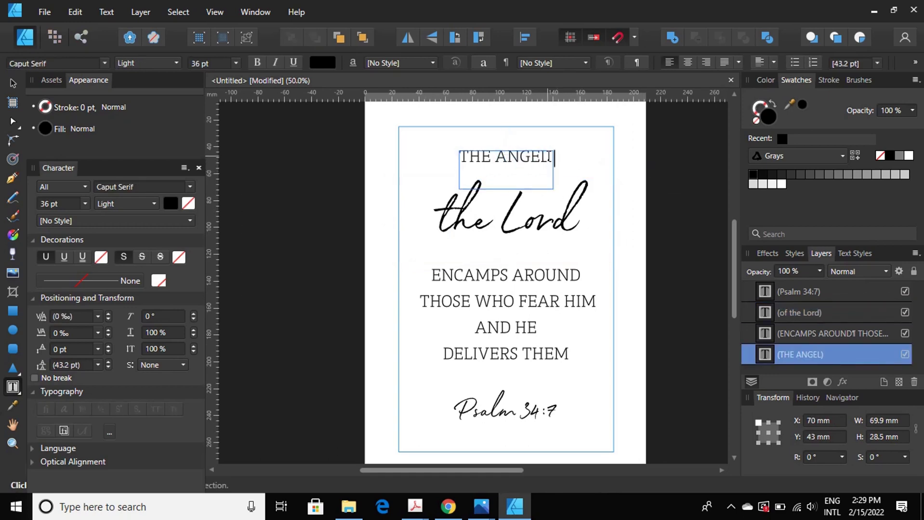
pyautogui.press('Return')
pyautogui.write('OF')
pyautogui.press('Escape')
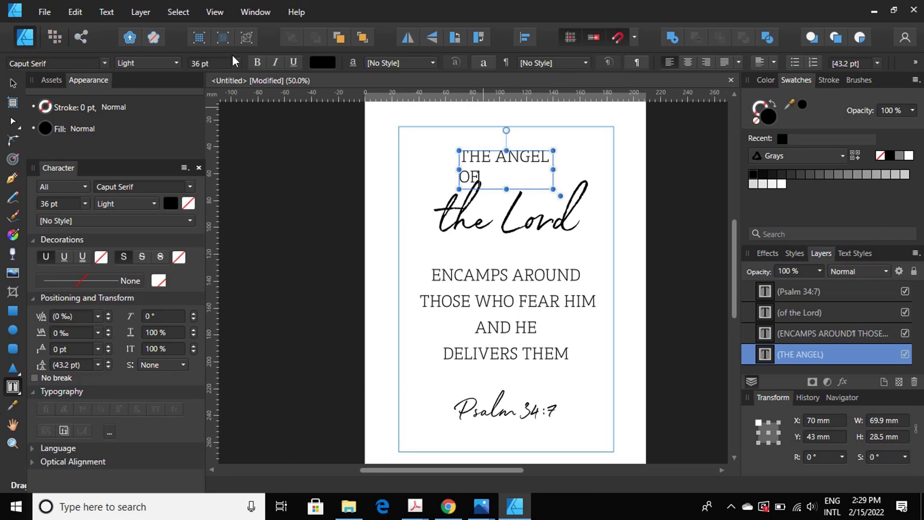
pyautogui.click(13, 83)
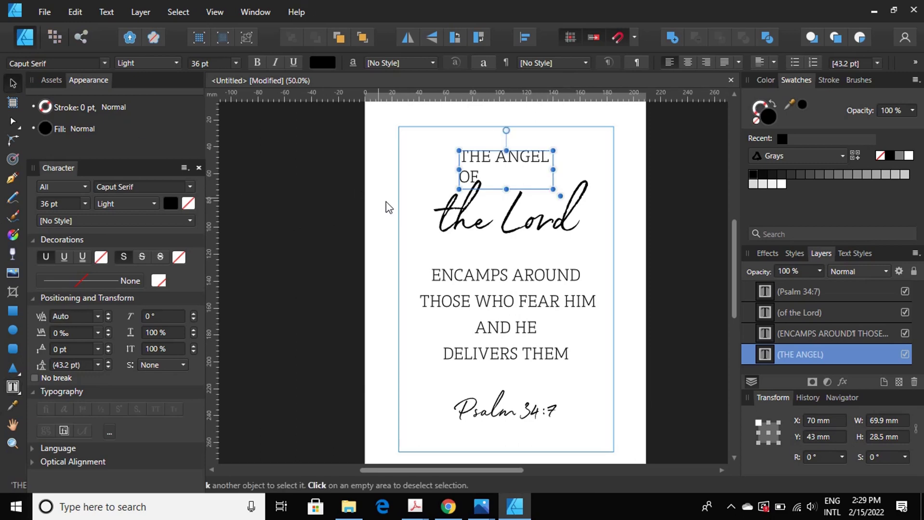
pyautogui.moveTo(458, 170); pyautogui.dragTo(428, 169)
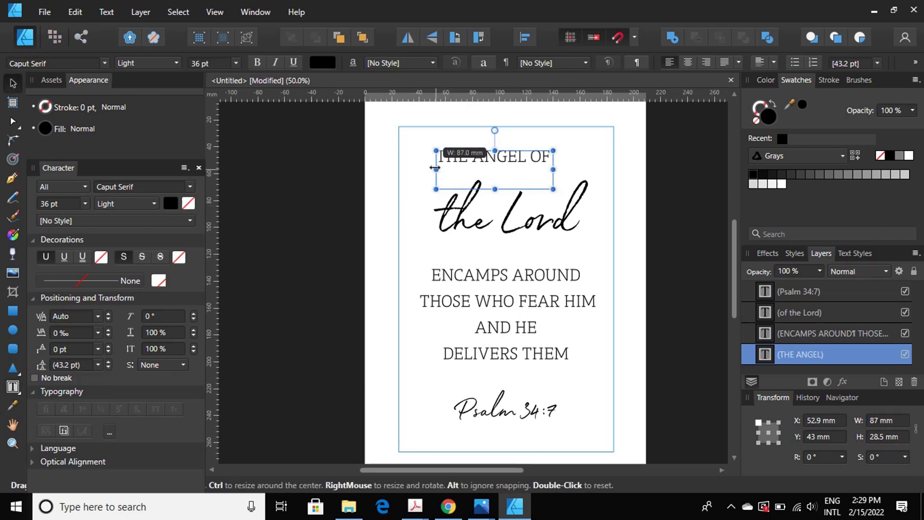
pyautogui.moveTo(549, 191); pyautogui.dragTo(545, 169)
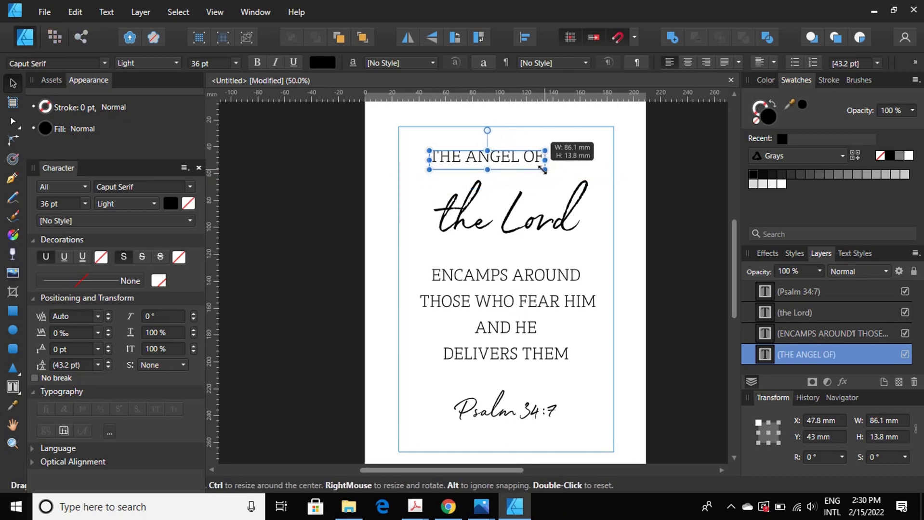
# - Centre THE ANGEL OF horizontally on the page
pyautogui.click(525, 37)
pyautogui.click(549, 82)
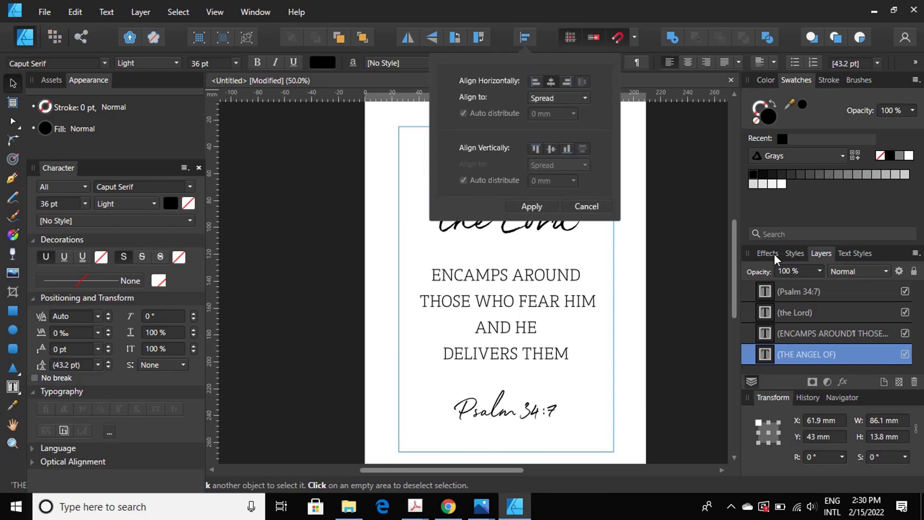
pyautogui.click(694, 250)
# - Enlarge the script 'the Lord' to 160 pt
pyautogui.click(525, 230)
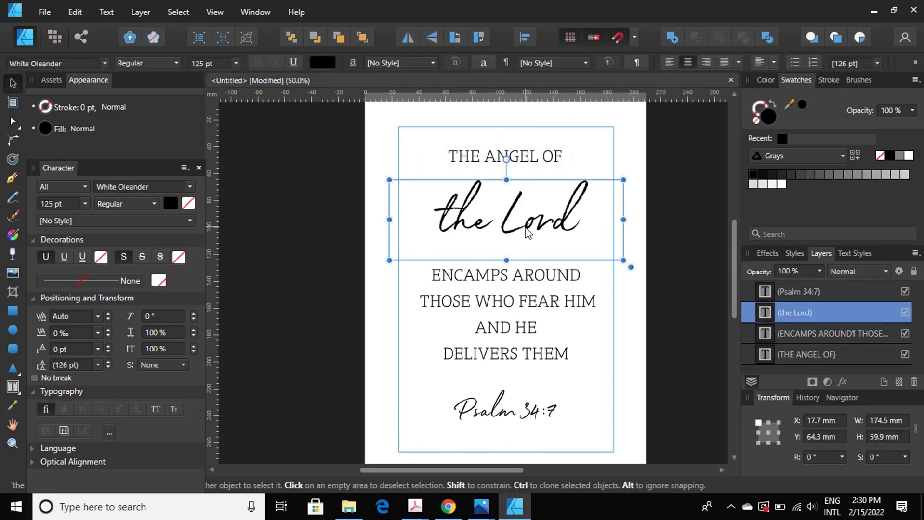
pyautogui.click(85, 204)
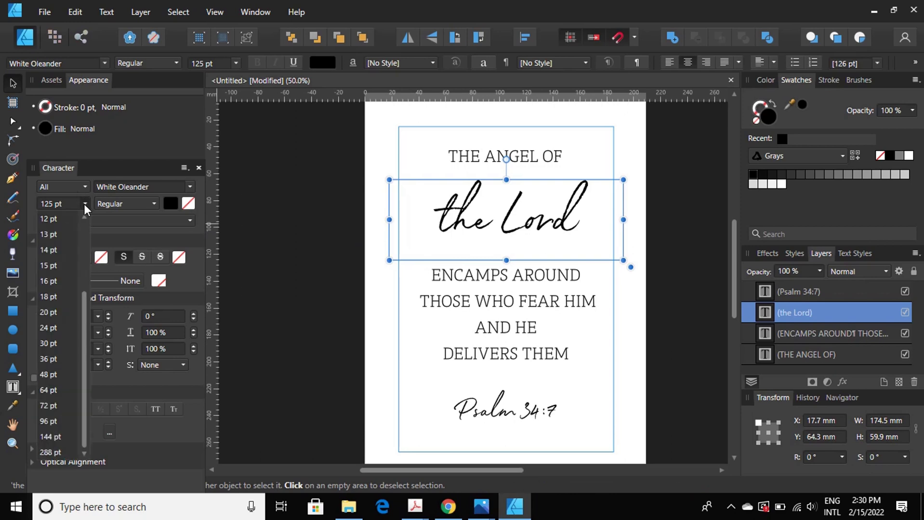
pyautogui.click(52, 437)
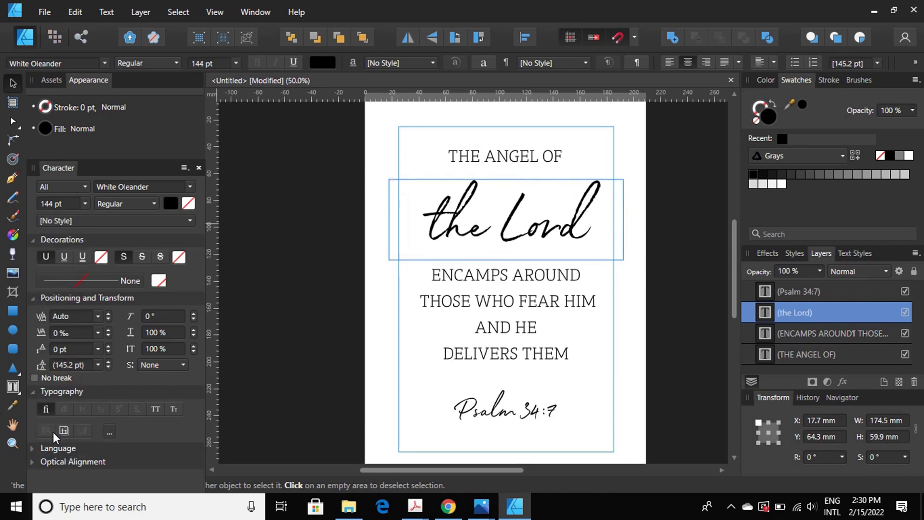
pyautogui.click(50, 203)
pyautogui.write('16')
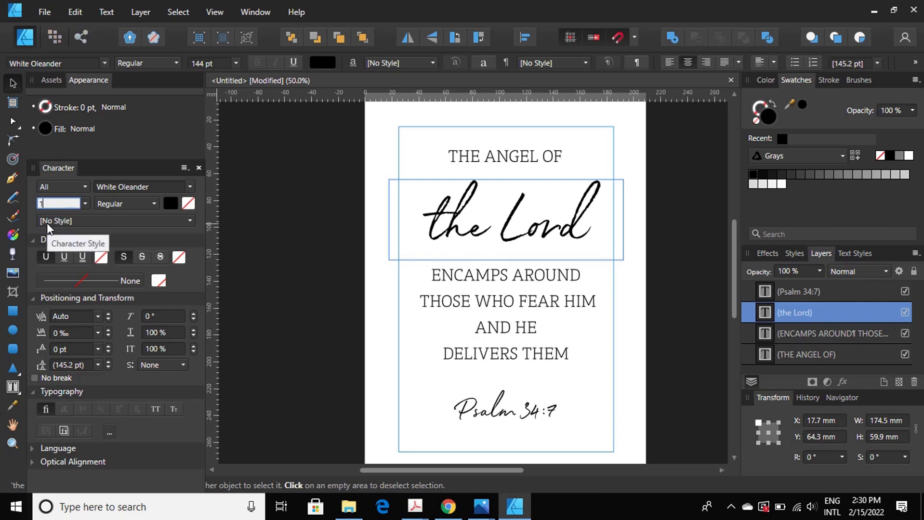
pyautogui.write('0')
pyautogui.press('Return')
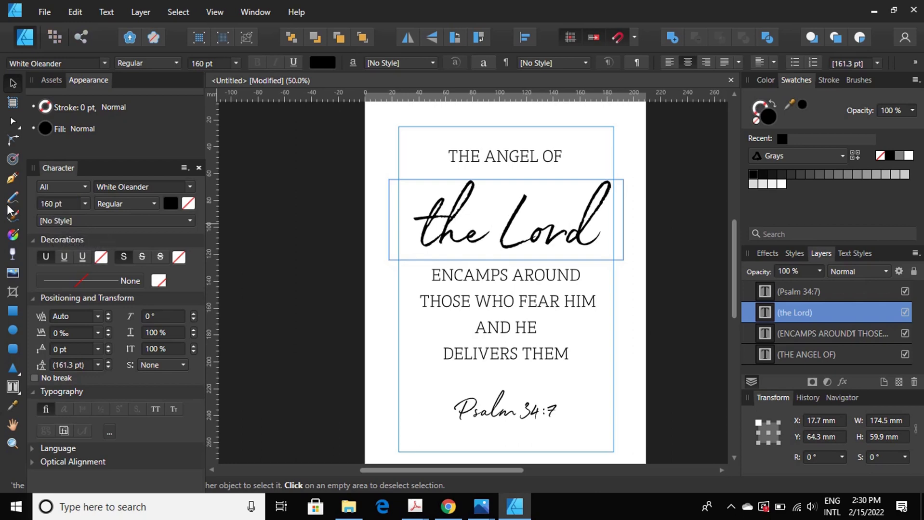
pyautogui.press('Escape')
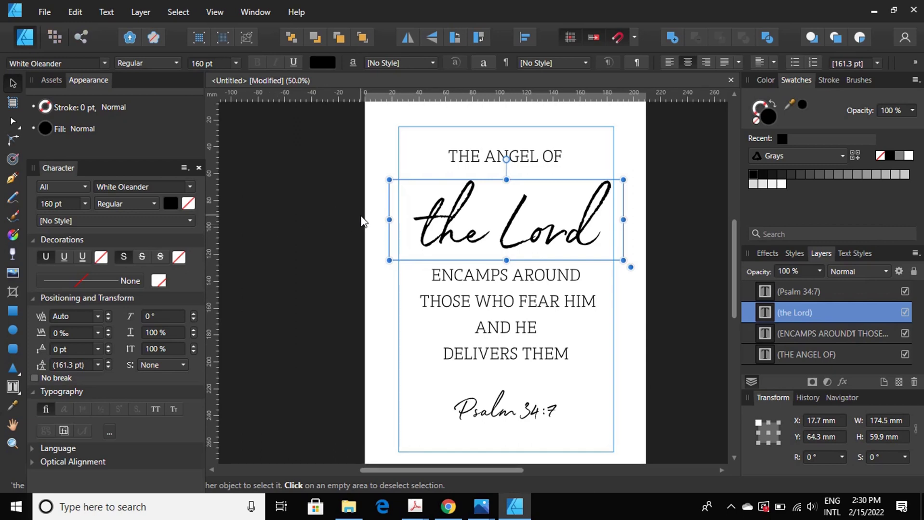
# - Zoom in on 'the Lord' and try the Noelan script font on it
pyautogui.click(13, 443)
pyautogui.click(557, 273)
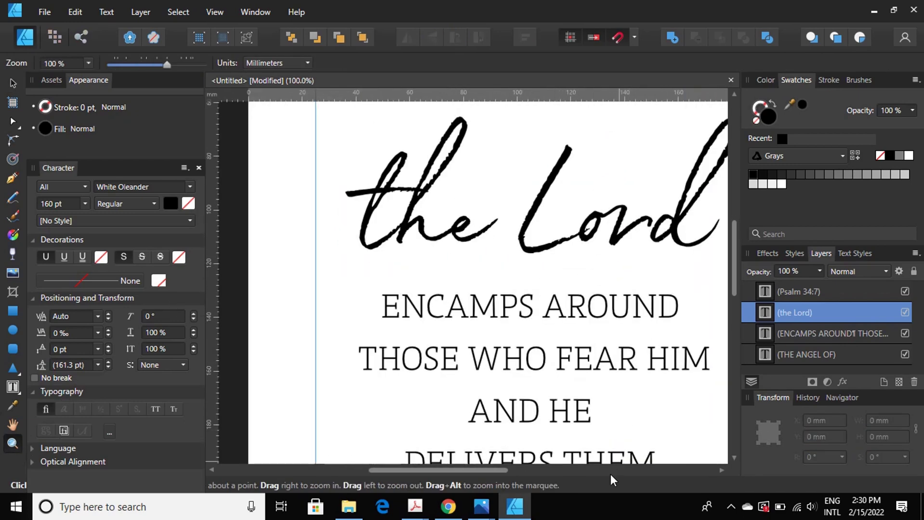
pyautogui.moveTo(472, 471); pyautogui.dragTo(501, 469)
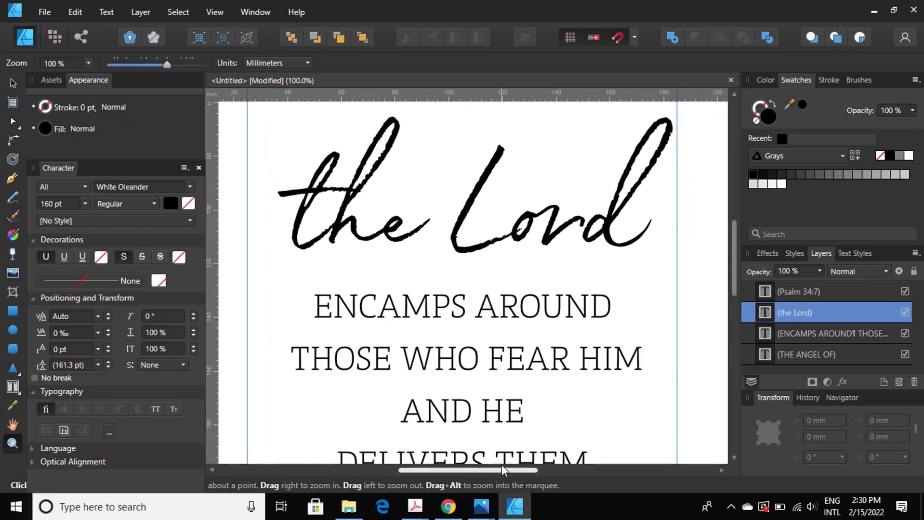
pyautogui.click(13, 83)
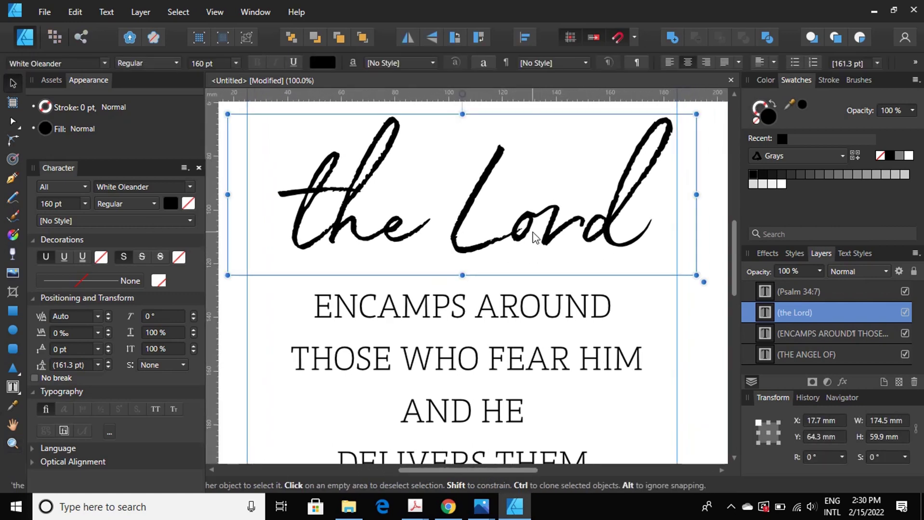
pyautogui.click(192, 186)
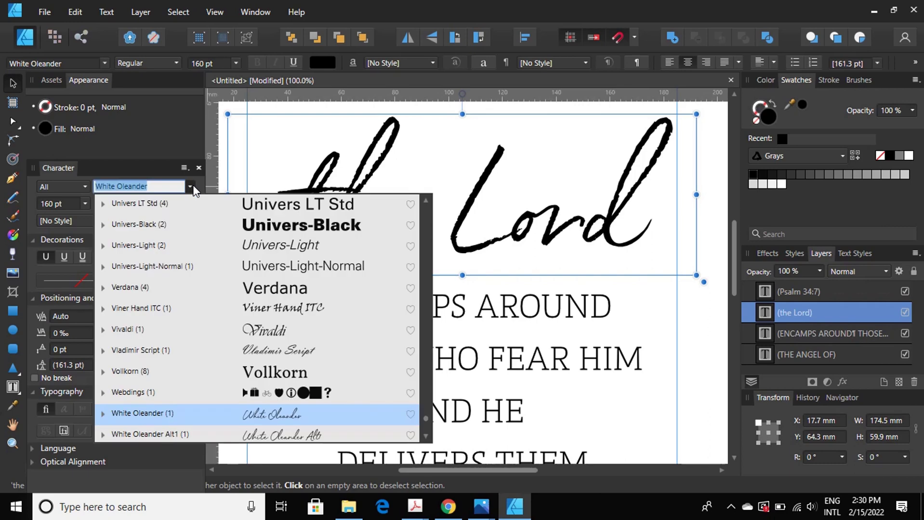
pyautogui.write('NO')
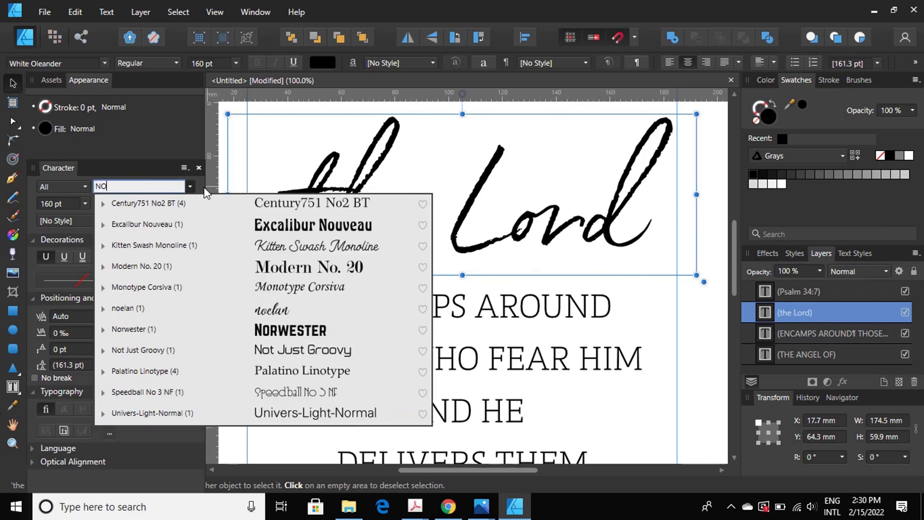
pyautogui.write('E')
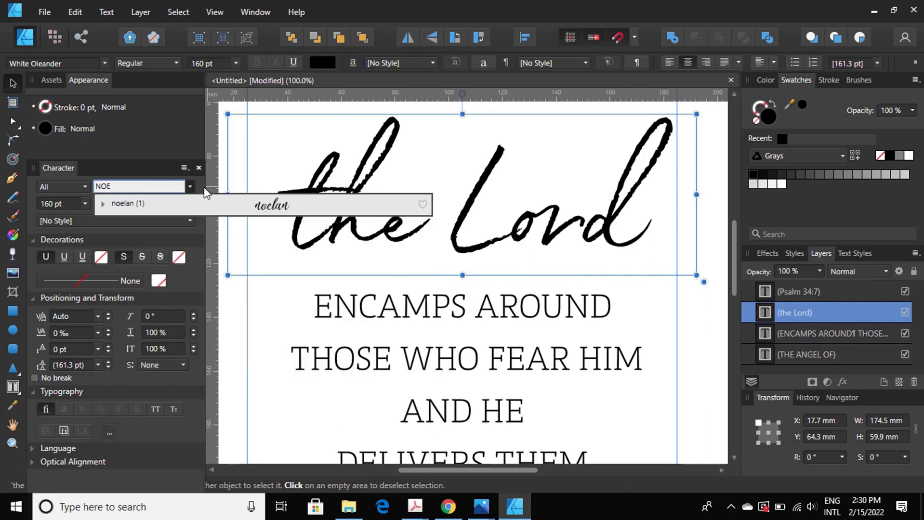
pyautogui.click(261, 205)
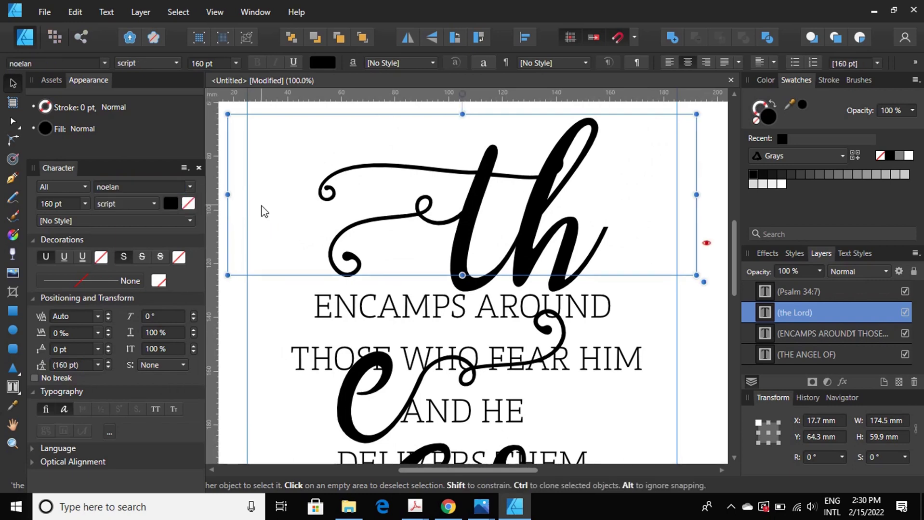
pyautogui.click(86, 204)
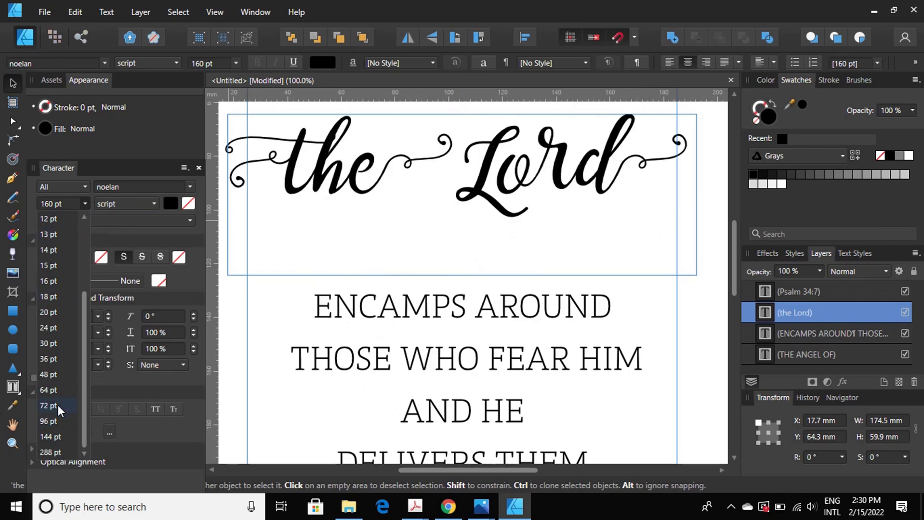
pyautogui.click(127, 186)
# - Switch 'the Lord' to the Pacific Again font at 144 pt
pyautogui.click(126, 188)
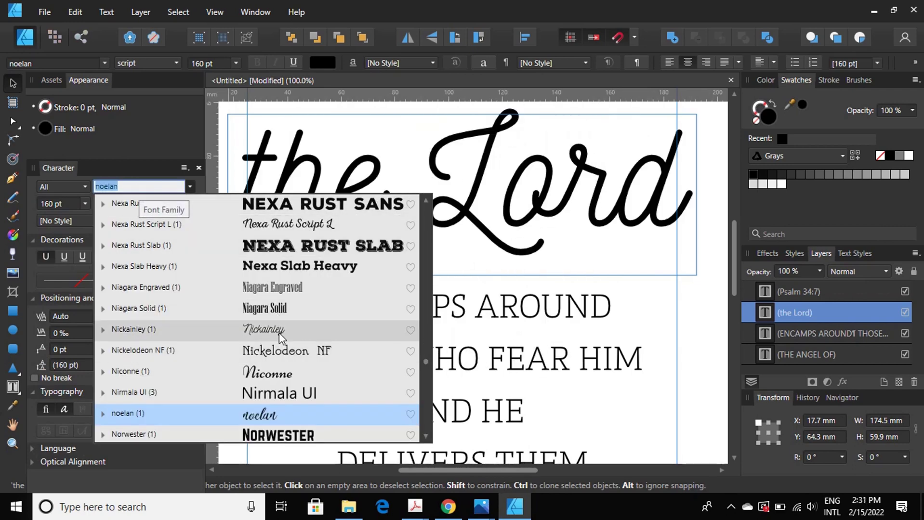
pyautogui.scroll(-2, 280, 333)
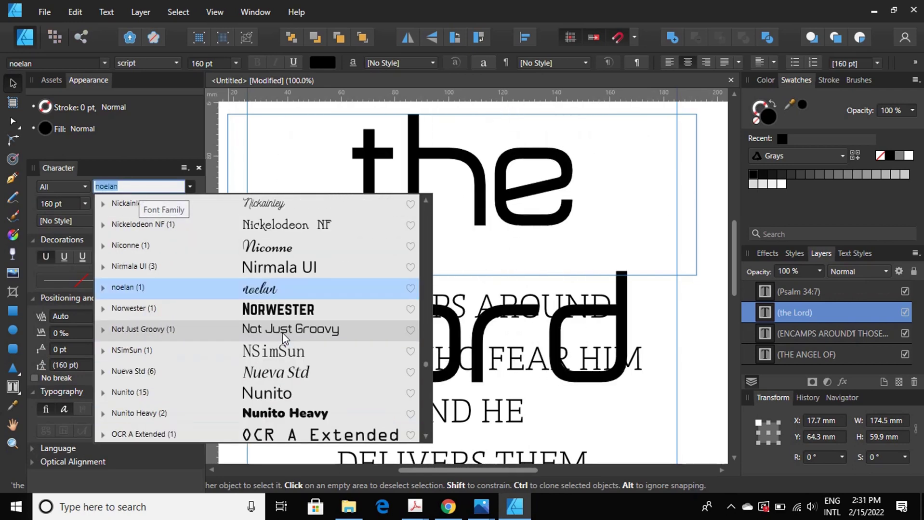
pyautogui.scroll(-2, 282, 333)
pyautogui.scroll(-2, 282, 333)
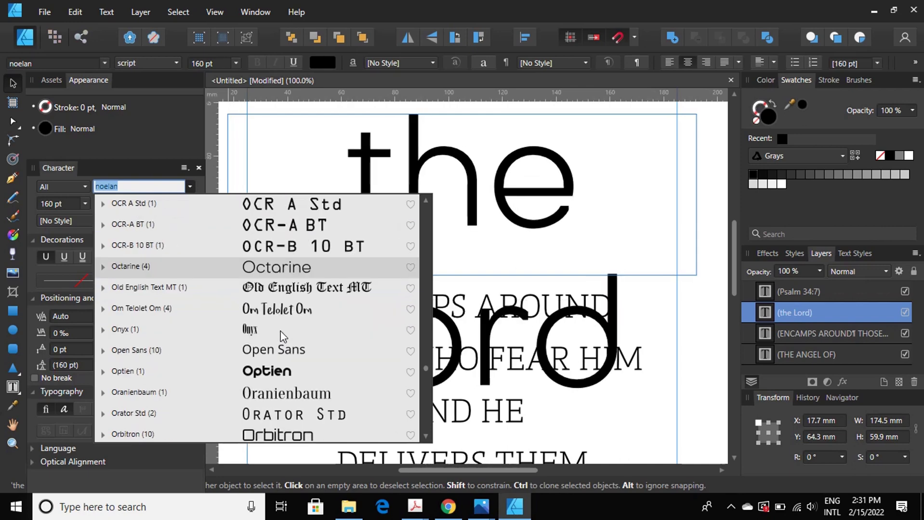
pyautogui.write('P')
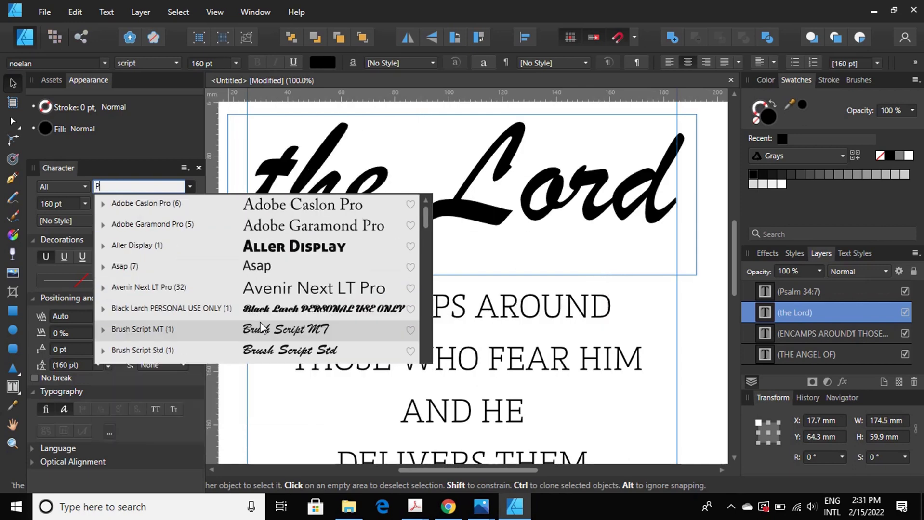
pyautogui.write('L')
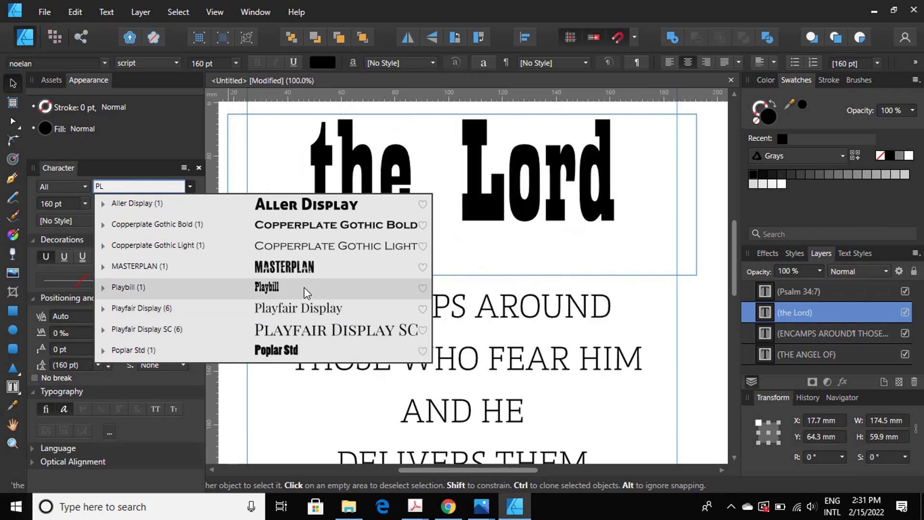
pyautogui.press('BackSpace')
pyautogui.write('A')
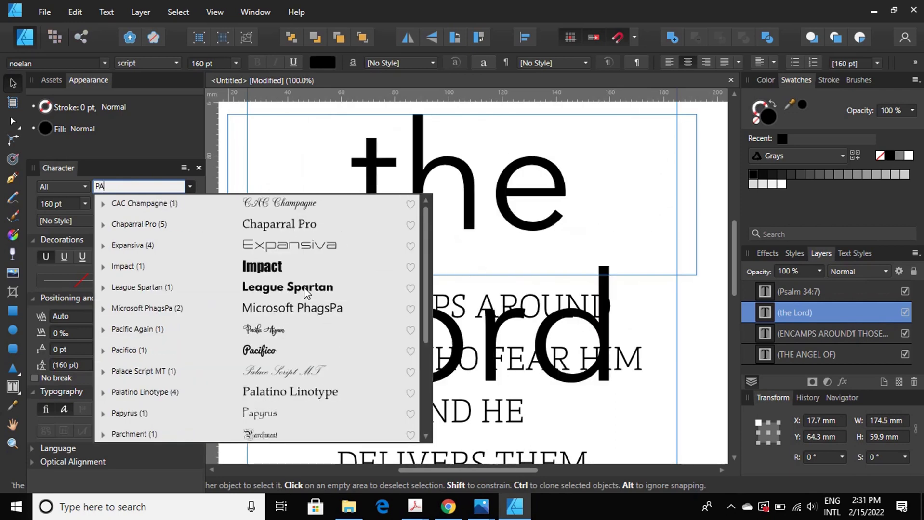
pyautogui.write('C')
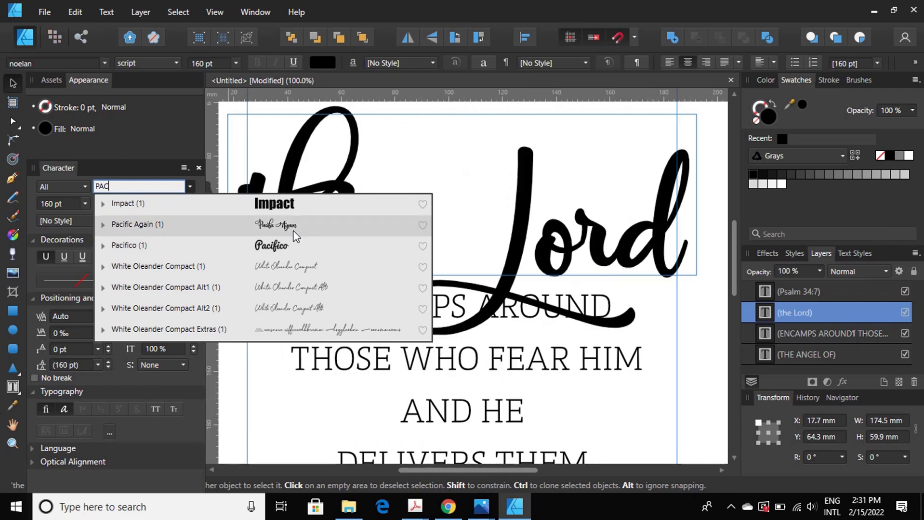
pyautogui.click(293, 230)
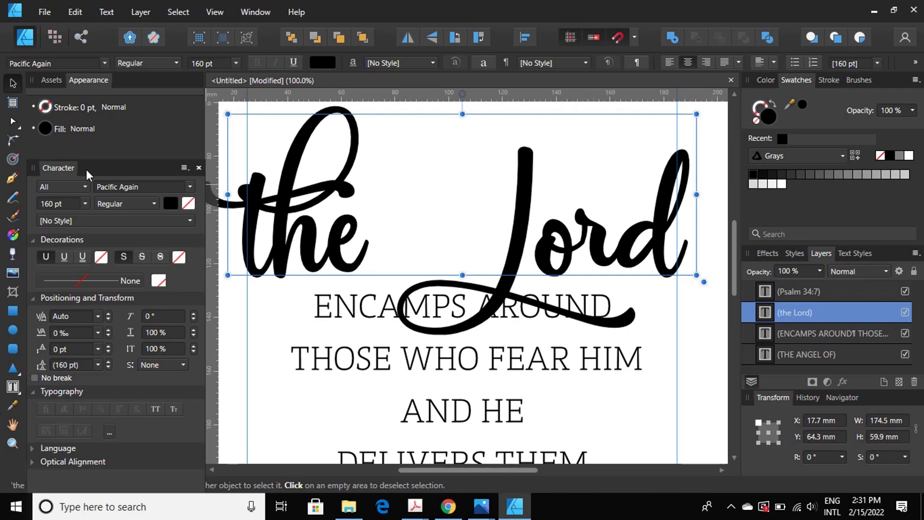
pyautogui.click(83, 207)
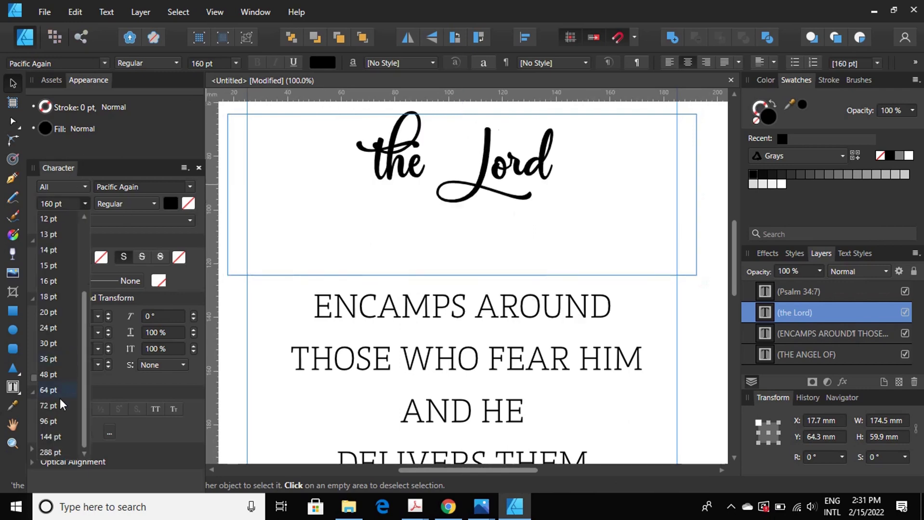
pyautogui.click(62, 436)
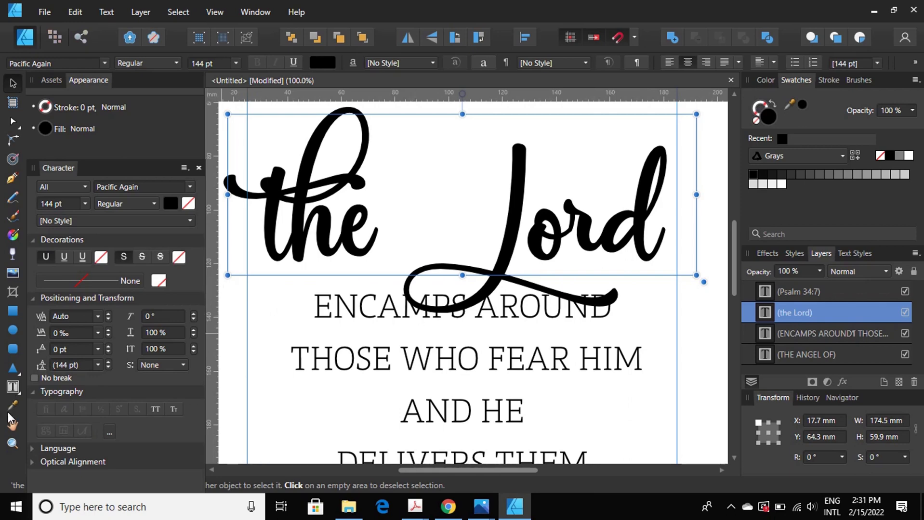
pyautogui.click(15, 447)
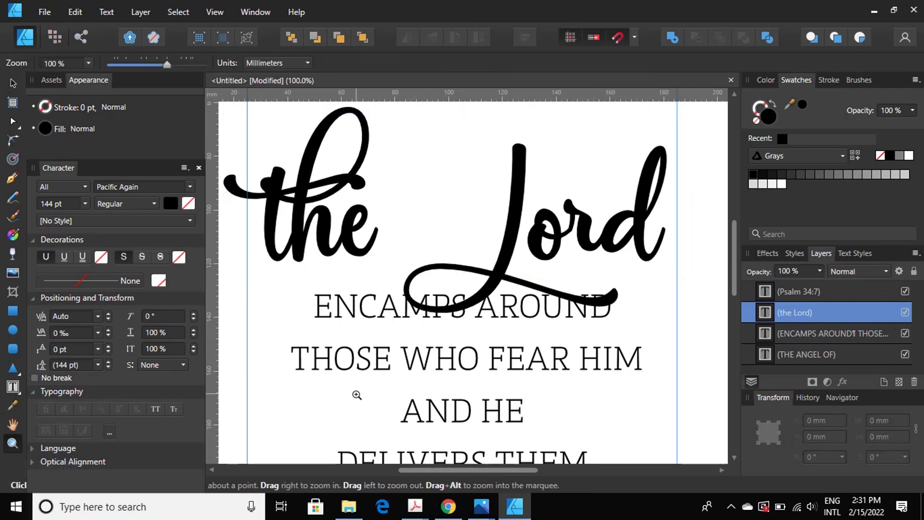
# - Zoom out to the whole poster and select the 'the Lord' text frame
pyautogui.keyDown('alt'); pyautogui.click(341, 367); pyautogui.keyUp('alt')
pyautogui.keyDown('alt'); pyautogui.click(369, 361); pyautogui.keyUp('alt')
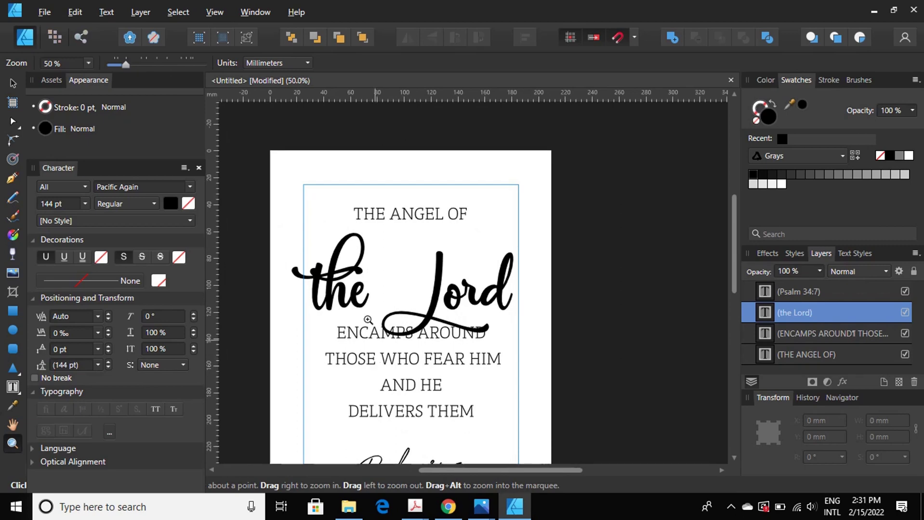
pyautogui.scroll(-1, 383, 304)
pyautogui.scroll(1, 384, 332)
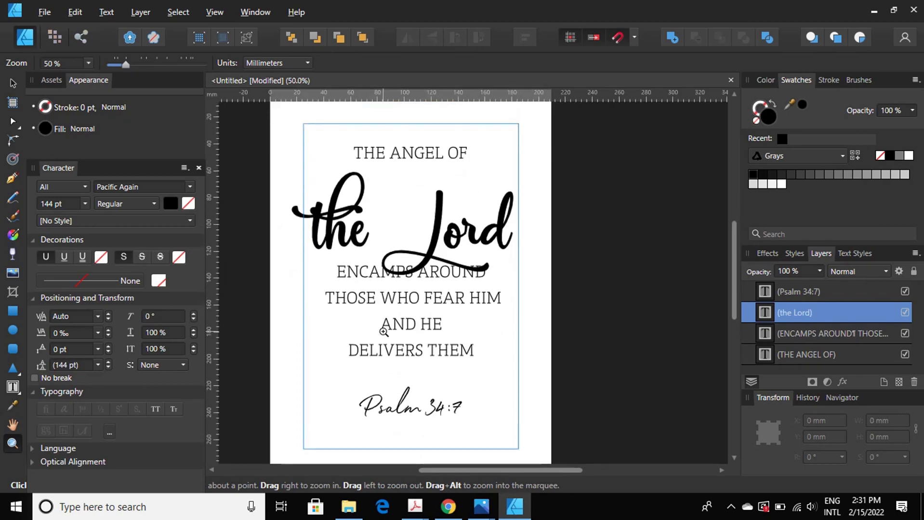
pyautogui.click(13, 84)
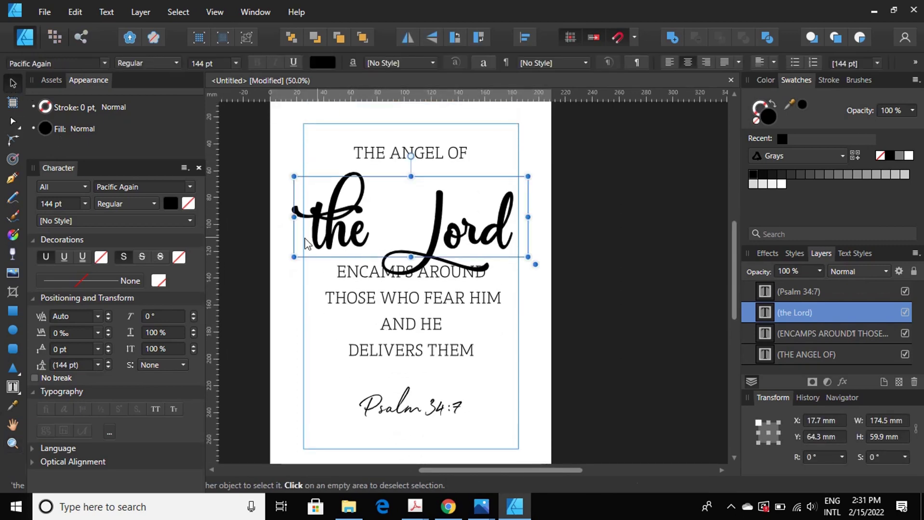
pyautogui.click(153, 204)
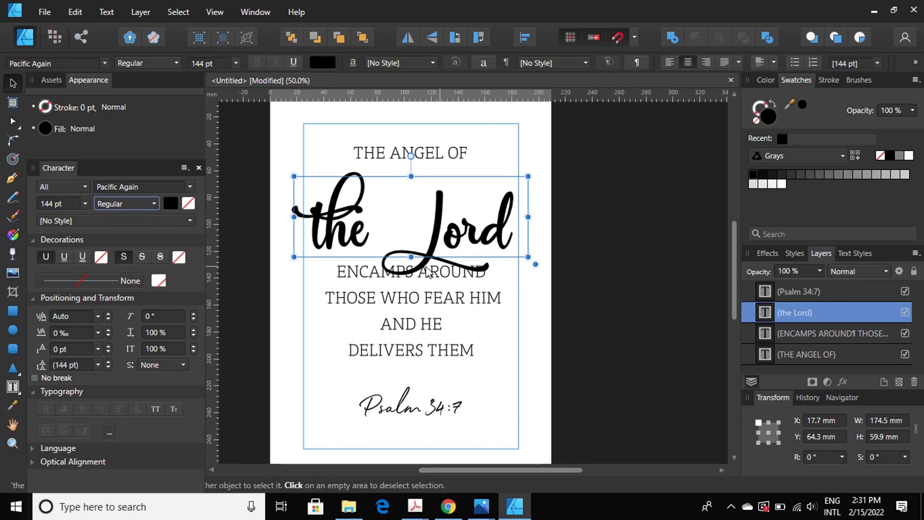
# - Replace the capital L with a lowercase l so it reads 'the lord'
pyautogui.tripleClick(406, 246)
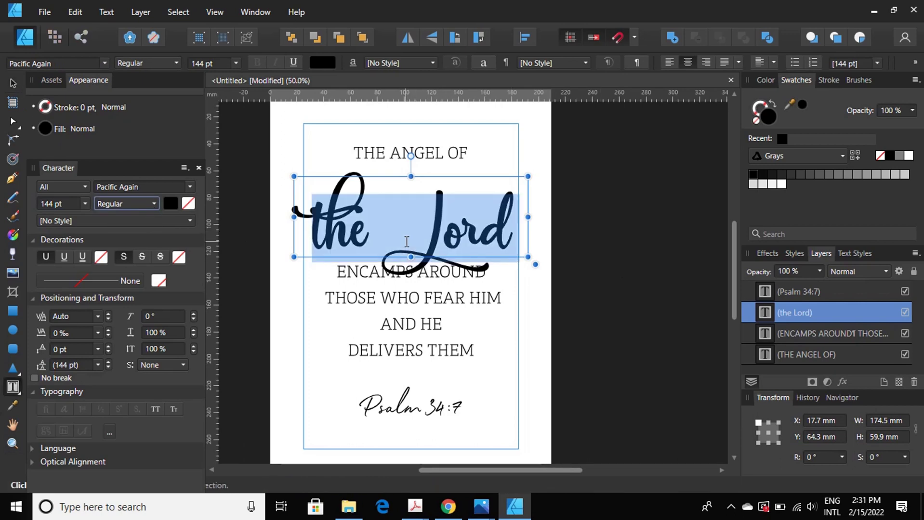
pyautogui.click(428, 226)
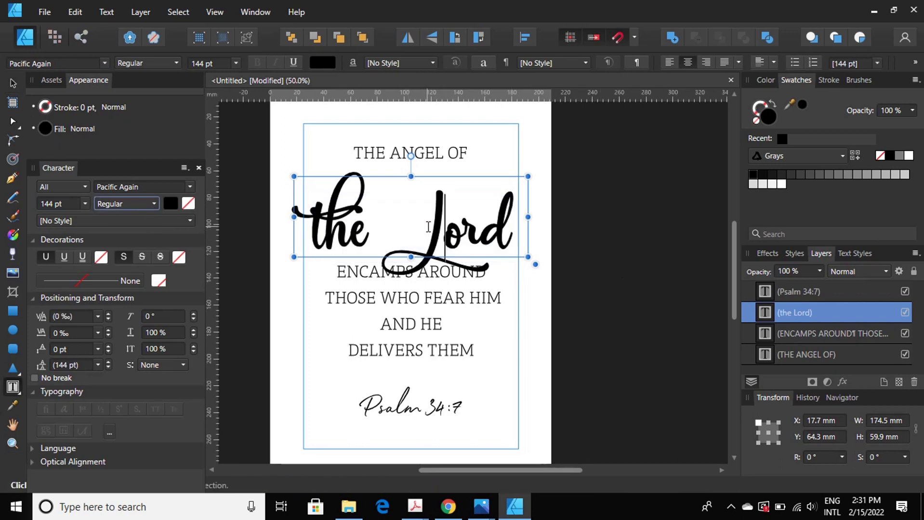
pyautogui.press('BackSpace')
pyautogui.write('L')
pyautogui.press('BackSpace')
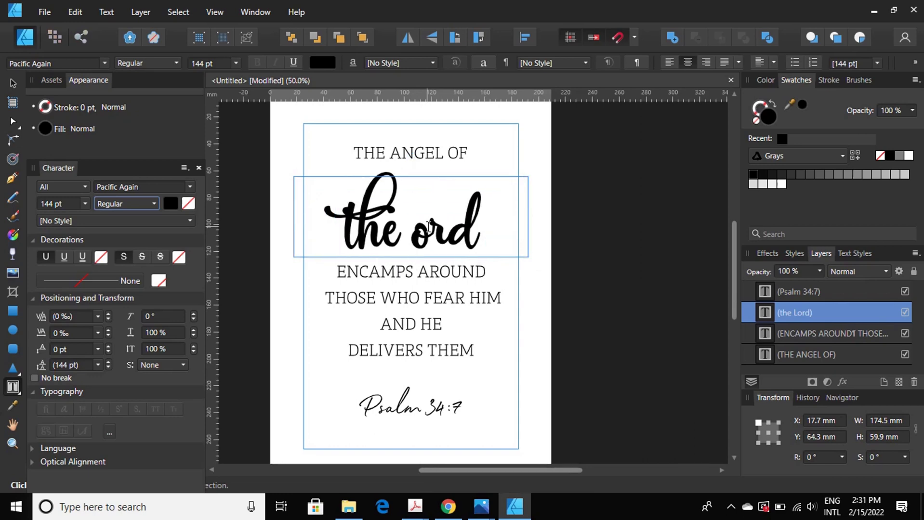
pyautogui.write('l')
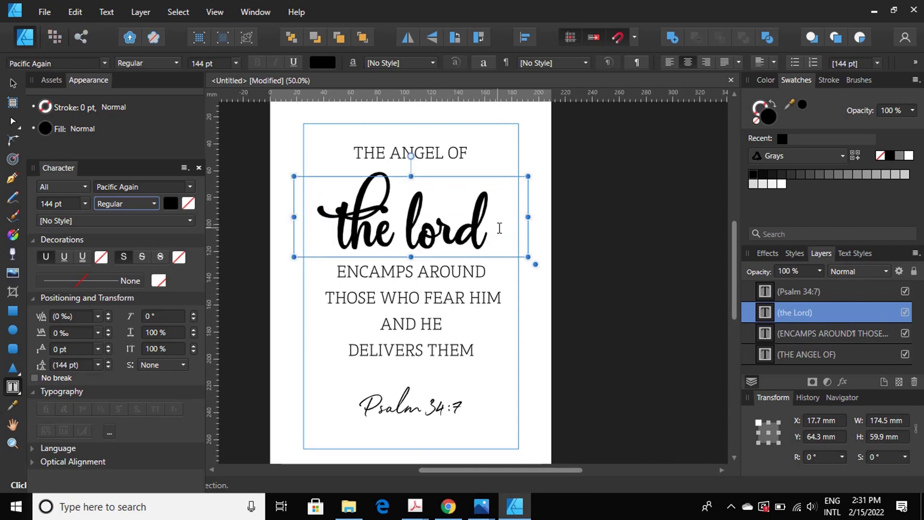
pyautogui.click(395, 232)
pyautogui.click(14, 83)
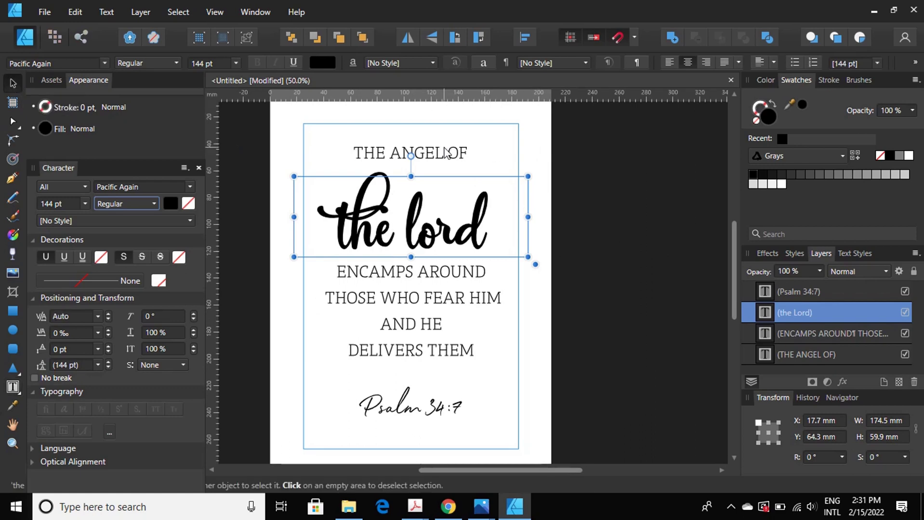
# - Set 'THE ANGEL OF' and the 'ENCAMPS AROUND' verse to the Bold weight
pyautogui.click(443, 155)
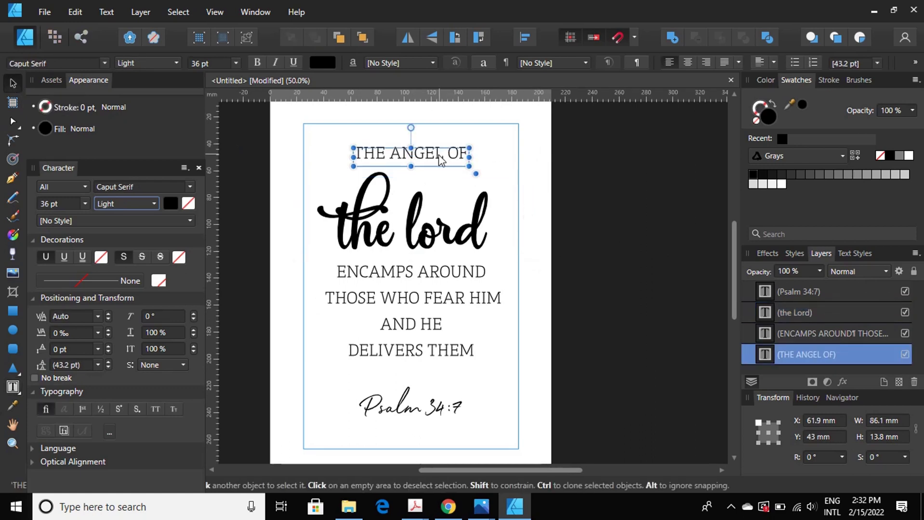
pyautogui.keyDown('shift'); pyautogui.click(442, 293); pyautogui.keyUp('shift')
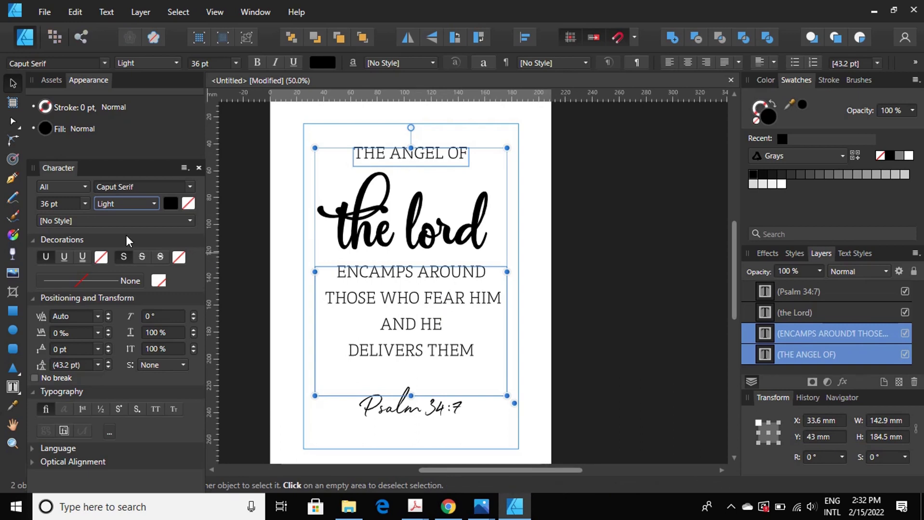
pyautogui.click(153, 203)
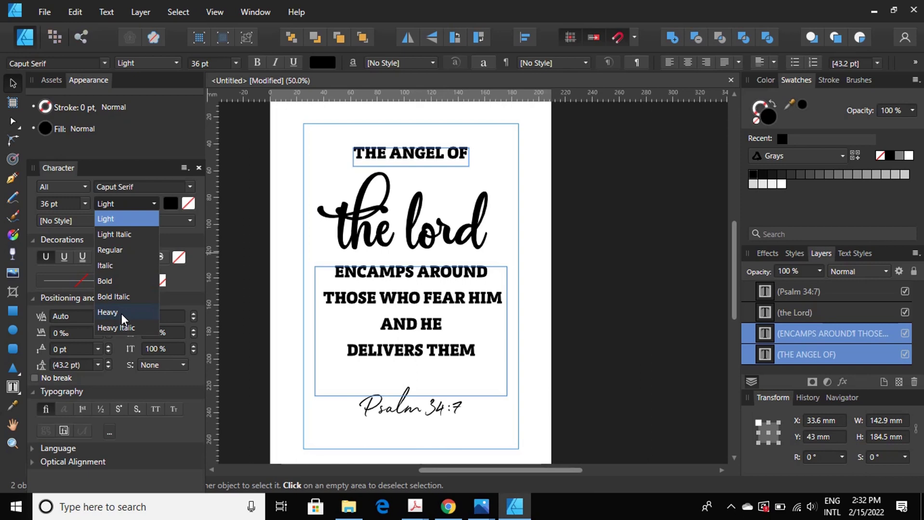
pyautogui.click(119, 282)
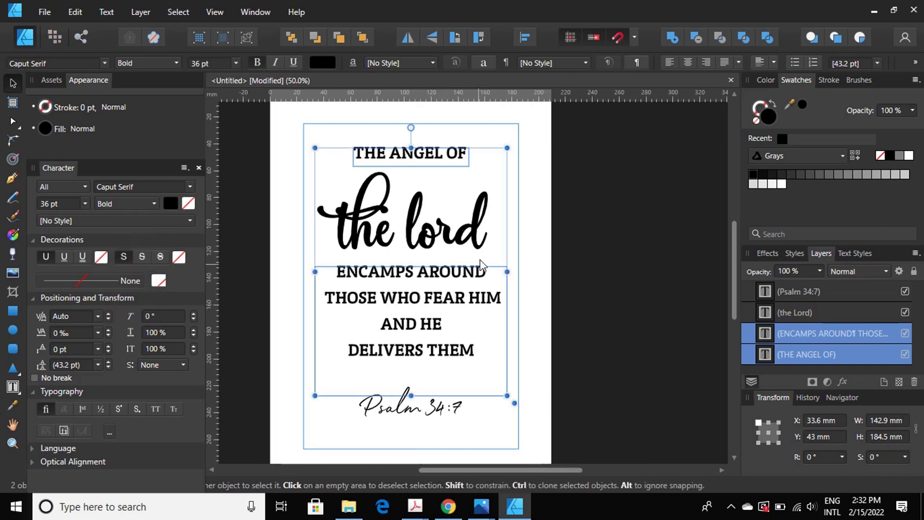
pyautogui.click(496, 241)
pyautogui.click(578, 269)
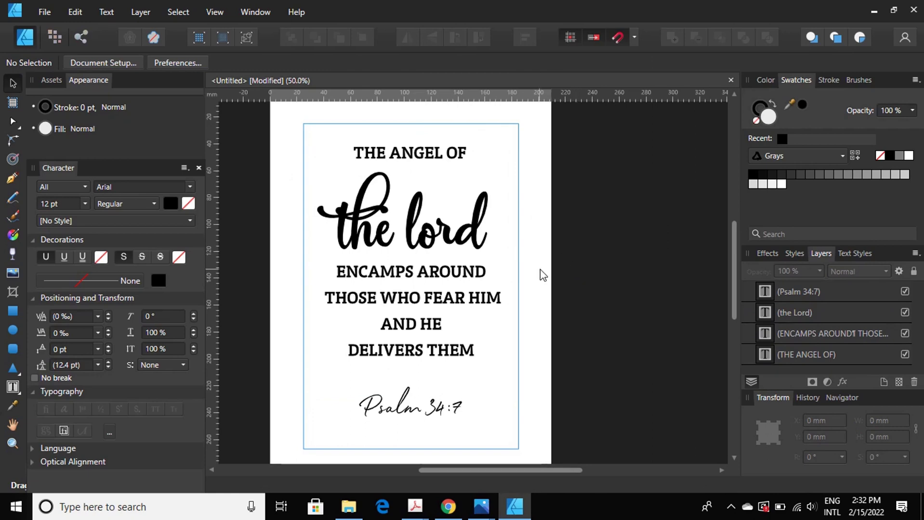
pyautogui.click(464, 243)
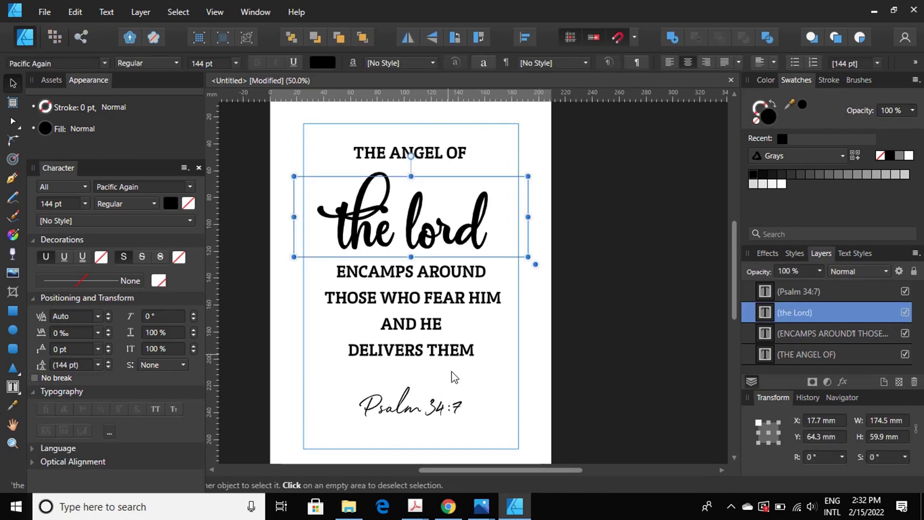
# - Set Psalm 34:7 in Pacific Again and widen its frame to fit one line
pyautogui.click(439, 412)
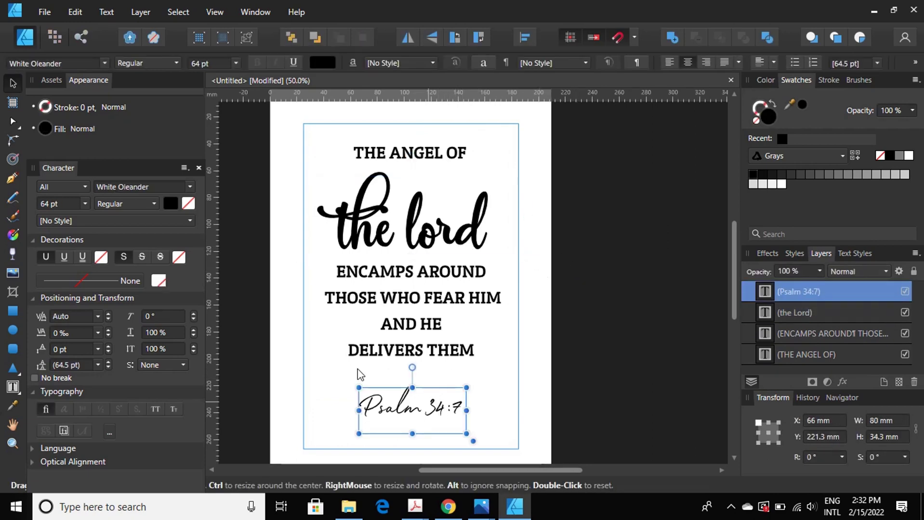
pyautogui.click(153, 188)
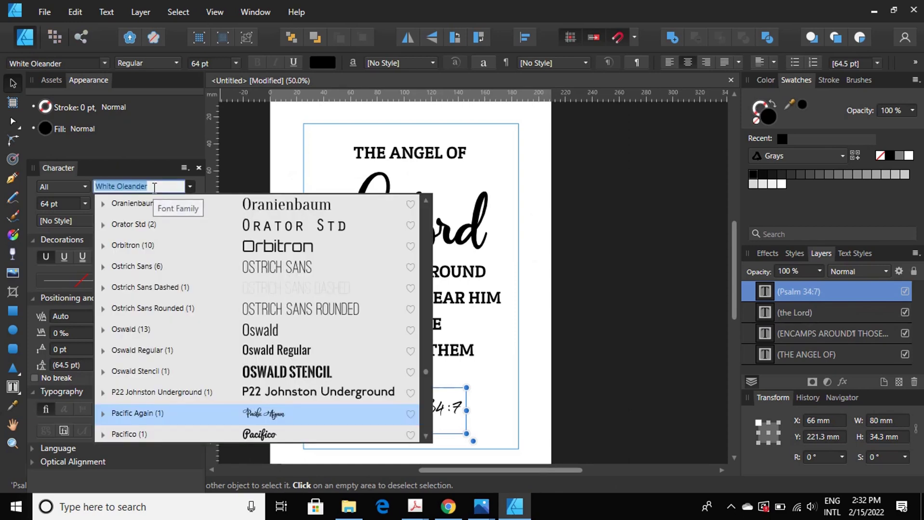
pyautogui.write('paci')
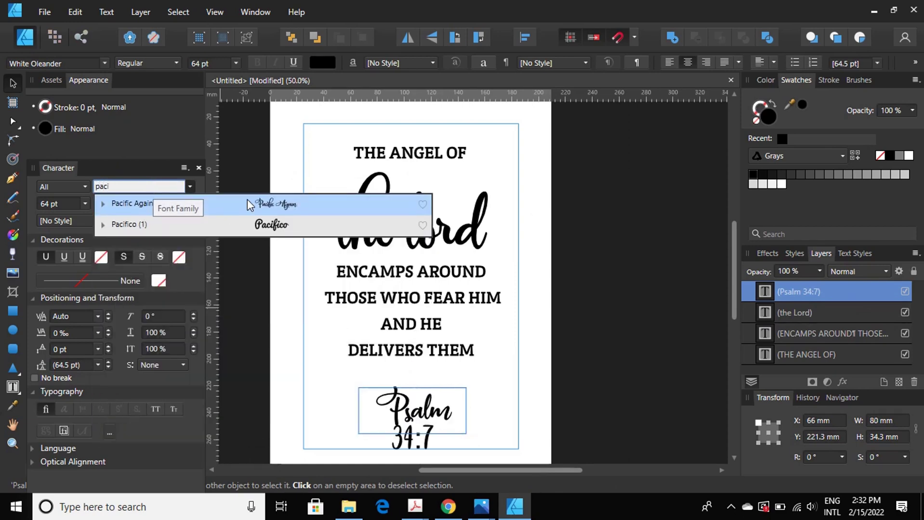
pyautogui.click(299, 206)
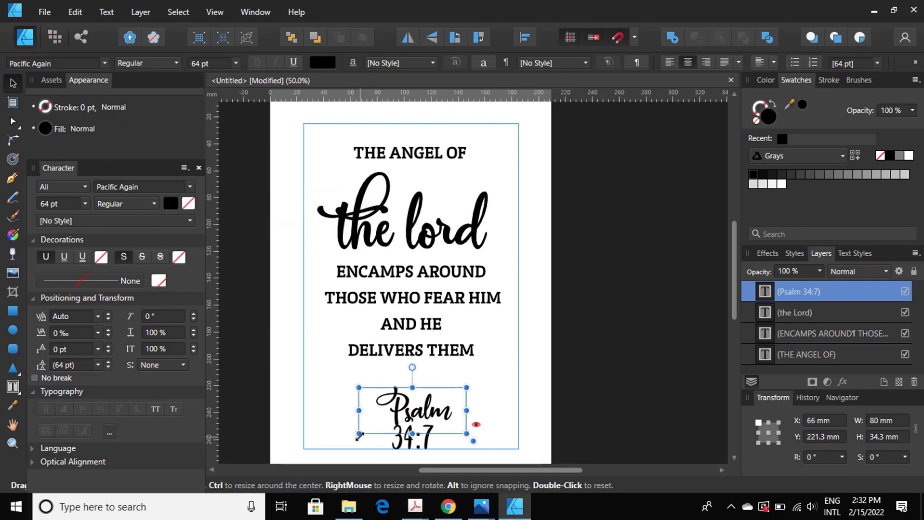
pyautogui.moveTo(359, 433); pyautogui.dragTo(335, 430)
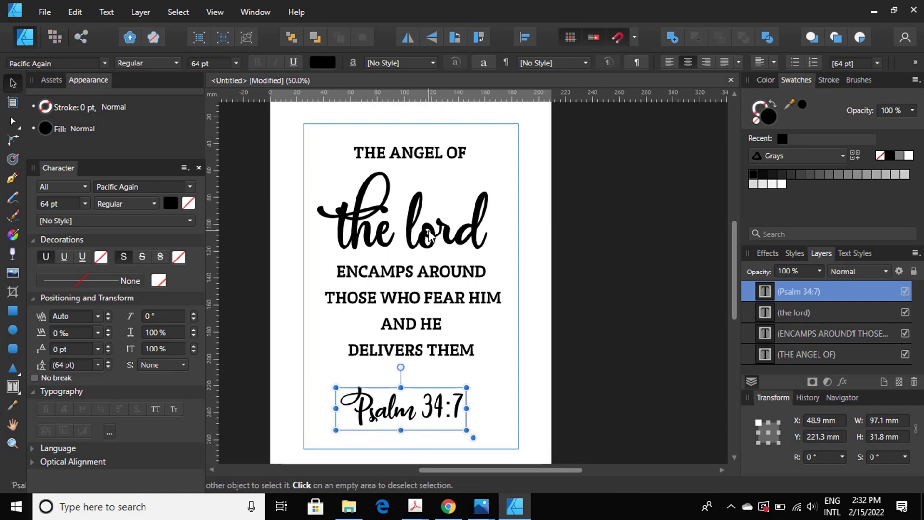
# - Move 'THE ANGEL OF' to the upper right of 'the lord' and nudge 'the lord' left
pyautogui.click(436, 161)
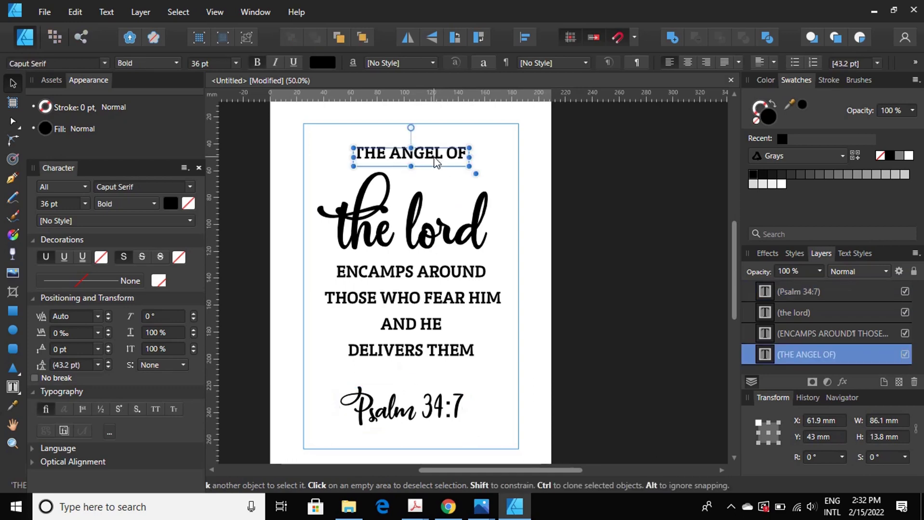
pyautogui.moveTo(436, 161); pyautogui.dragTo(475, 188)
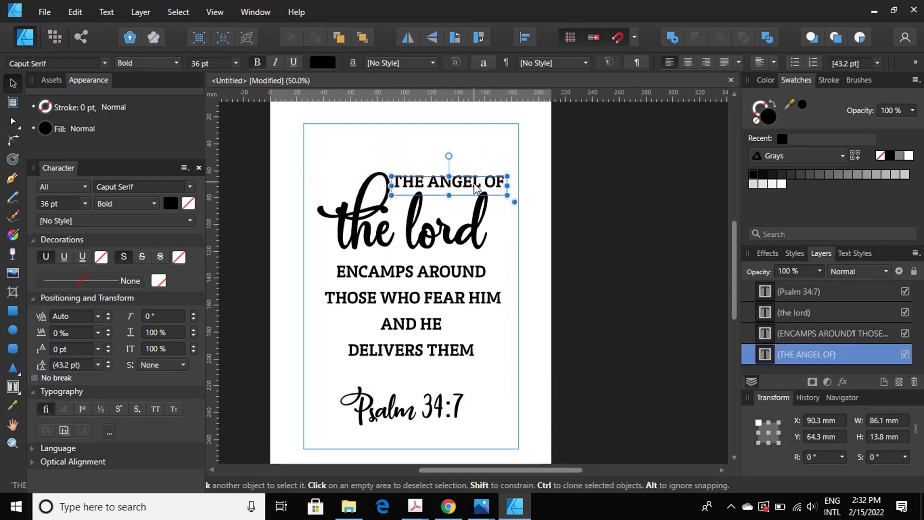
pyautogui.click(606, 223)
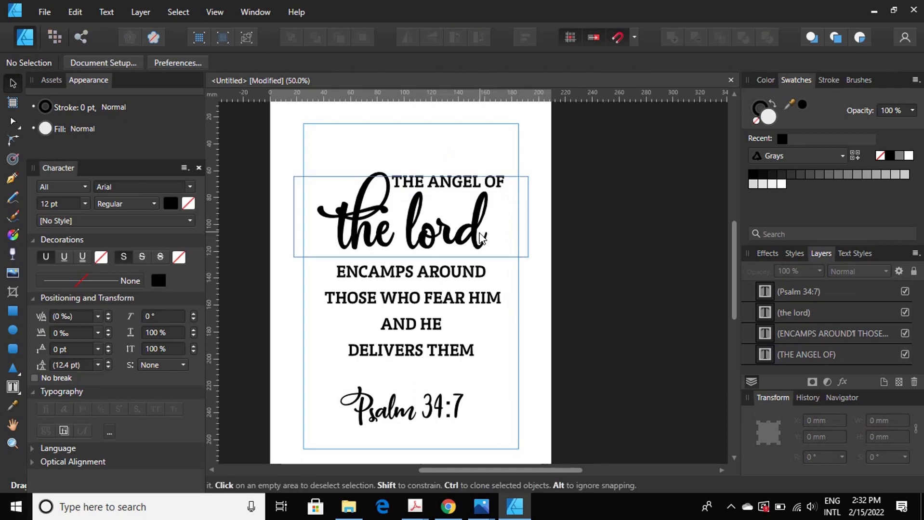
pyautogui.click(479, 246)
pyautogui.moveTo(480, 246); pyautogui.dragTo(461, 243)
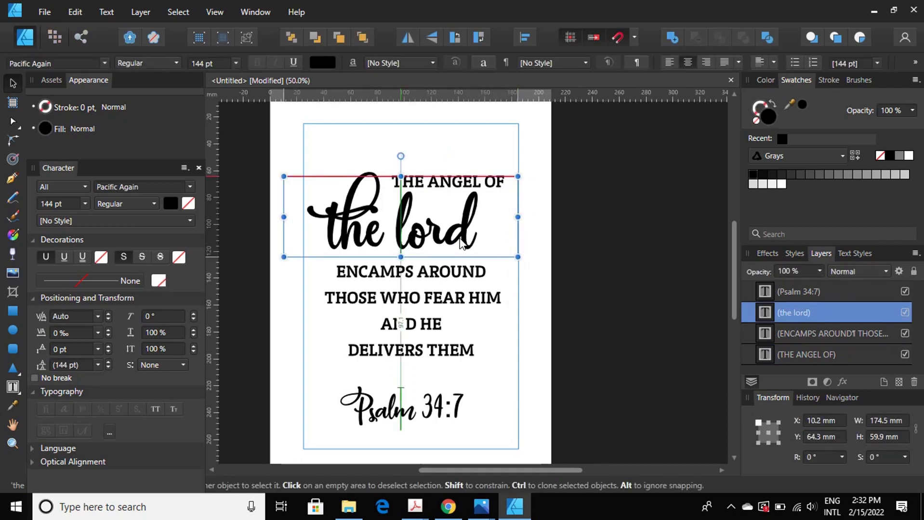
# - Enlarge 'the lord' to 165 pt and shift it slightly right
pyautogui.click(542, 309)
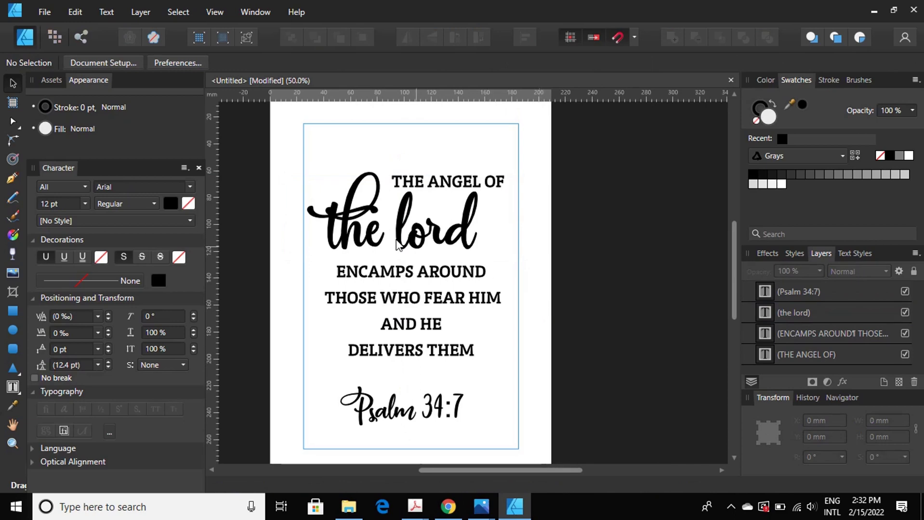
pyautogui.click(432, 244)
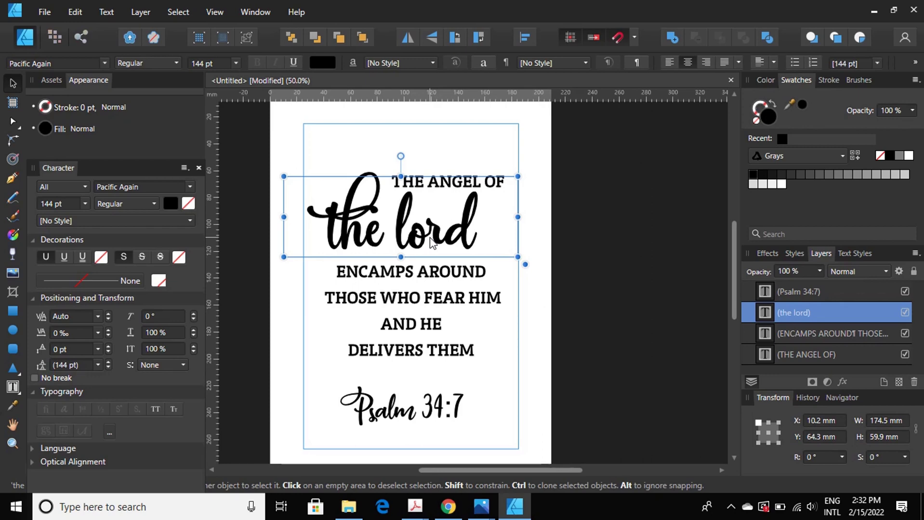
pyautogui.click(48, 203)
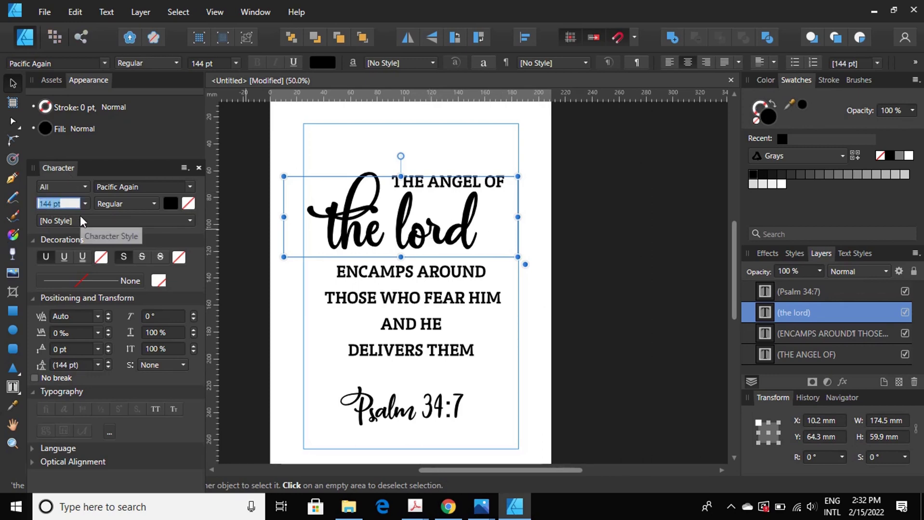
pyautogui.write('165')
pyautogui.press('Return')
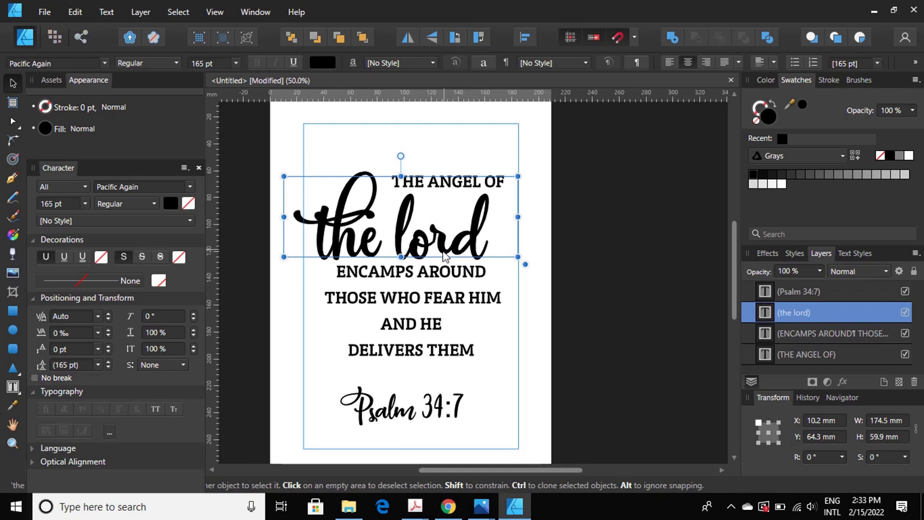
pyautogui.moveTo(453, 252); pyautogui.dragTo(463, 253)
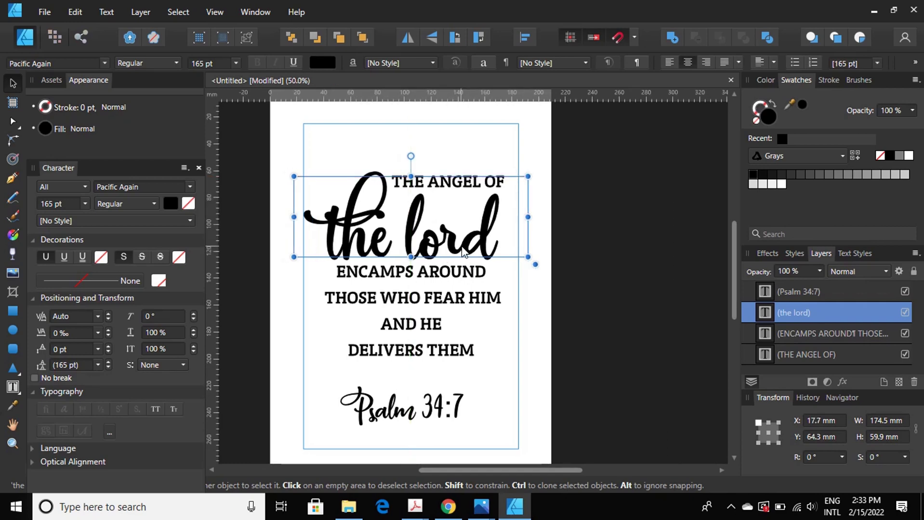
pyautogui.click(524, 38)
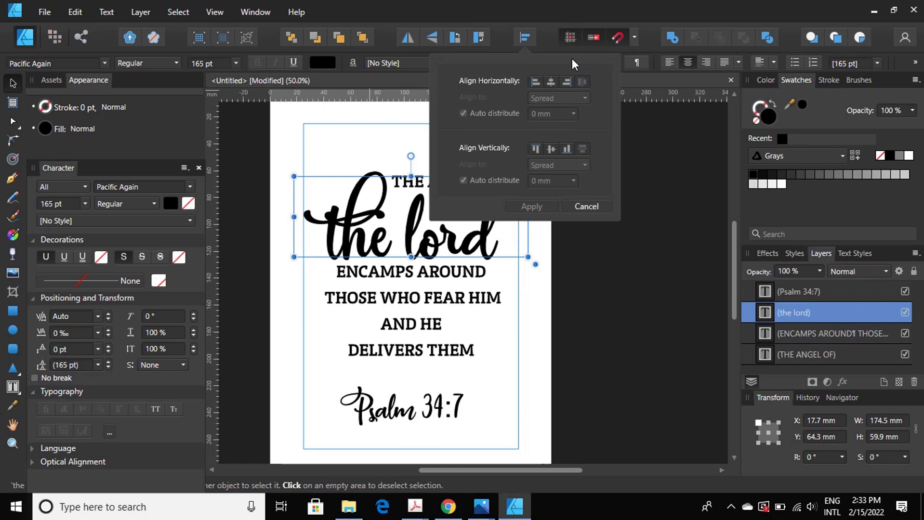
pyautogui.click(551, 81)
pyautogui.click(513, 301)
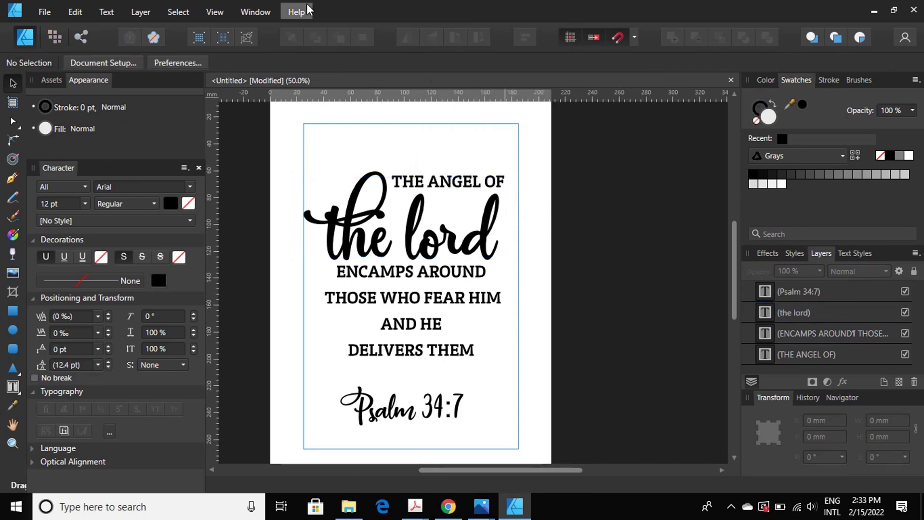
pyautogui.click(426, 301)
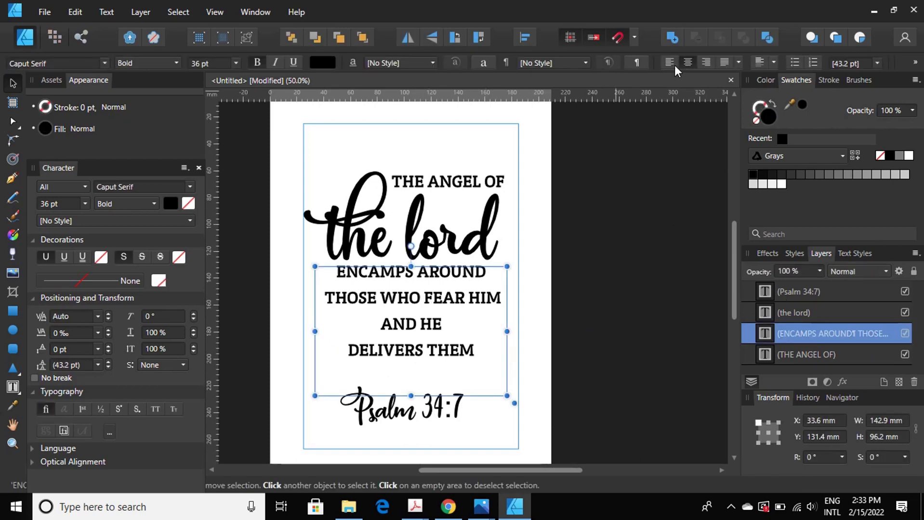
# - Right-align the verse lines and shift 'the lord' slightly
pyautogui.click(702, 63)
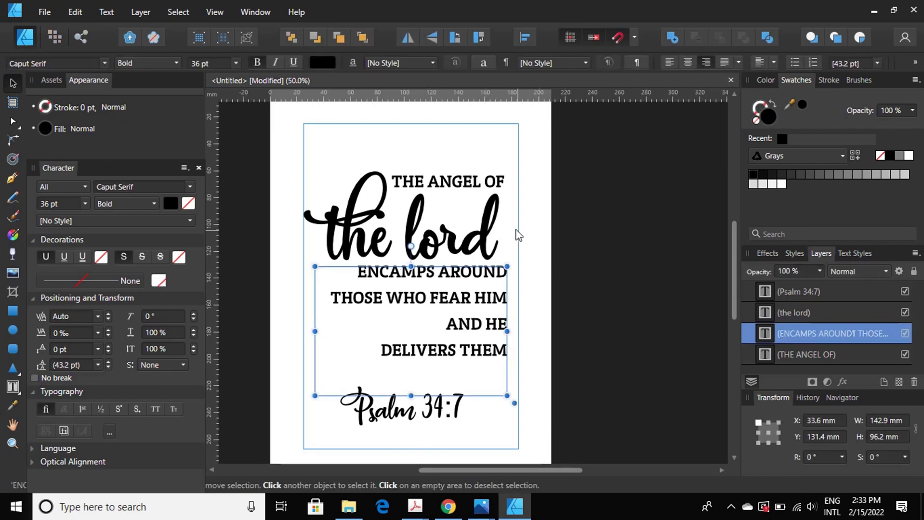
pyautogui.click(497, 185)
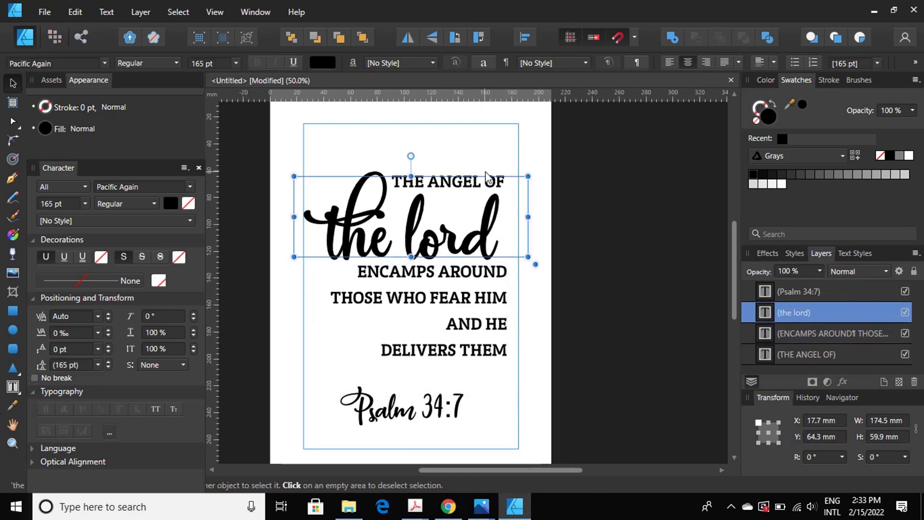
pyautogui.click(484, 166)
pyautogui.click(473, 181)
pyautogui.moveTo(464, 184)
pyautogui.mouseDown()
pyautogui.moveTo(465, 193)
pyautogui.moveTo(476, 184)
pyautogui.mouseUp()
# - Enlarge the 'THE ANGEL OF' text frame and move 'the lord' up and right
pyautogui.click(465, 184)
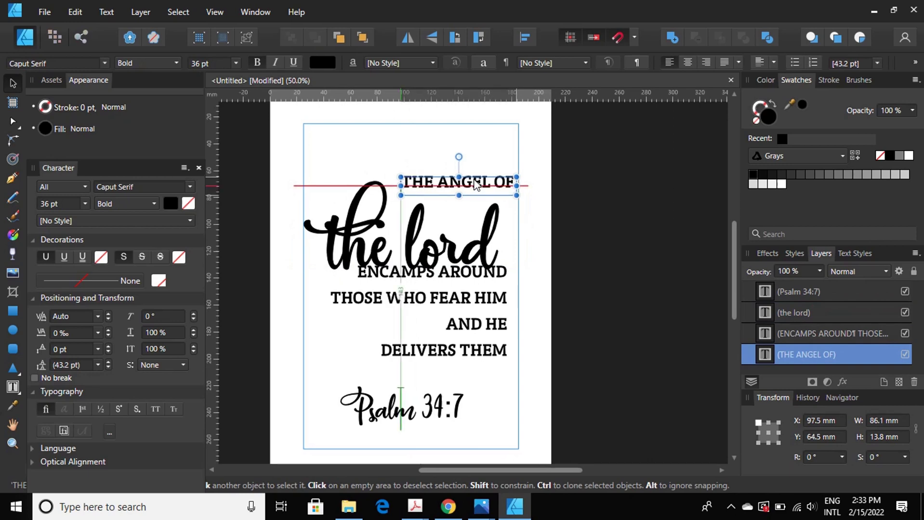
pyautogui.moveTo(399, 176)
pyautogui.mouseDown()
pyautogui.moveTo(383, 171)
pyautogui.moveTo(403, 177)
pyautogui.mouseUp()
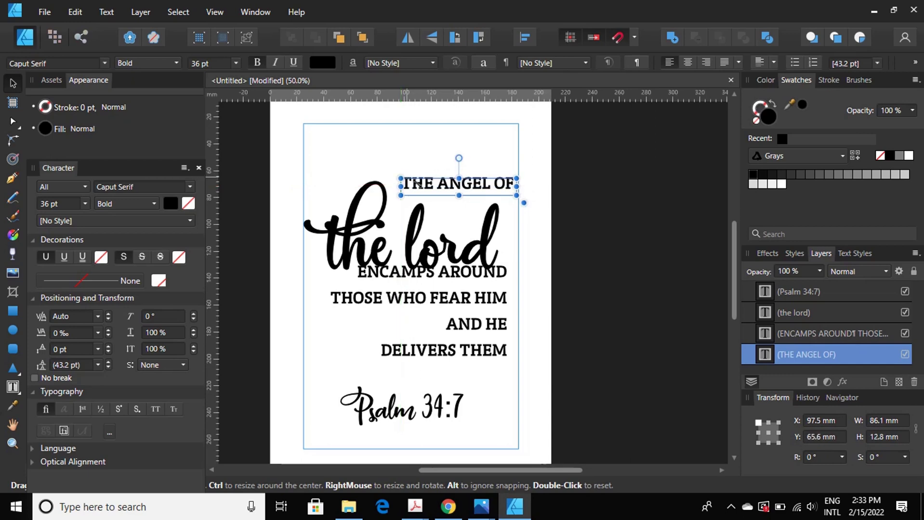
pyautogui.moveTo(516, 195)
pyautogui.mouseDown()
pyautogui.moveTo(527, 217)
pyautogui.moveTo(518, 206)
pyautogui.mouseUp()
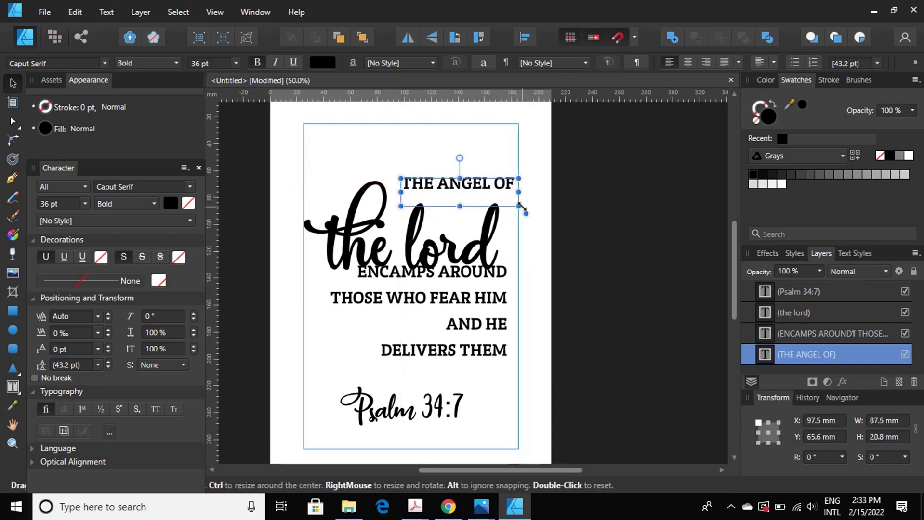
pyautogui.click(477, 260)
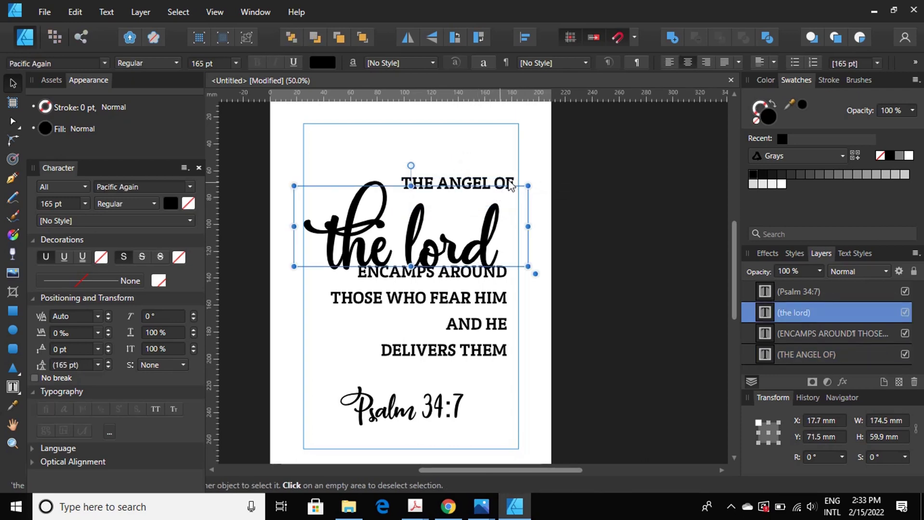
pyautogui.click(509, 181)
pyautogui.moveTo(525, 211); pyautogui.dragTo(552, 217)
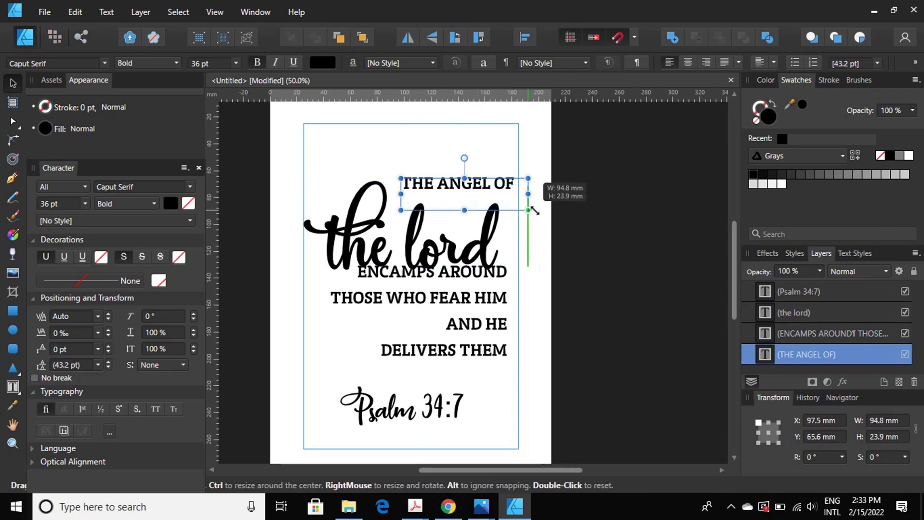
pyautogui.moveTo(476, 250); pyautogui.dragTo(486, 244)
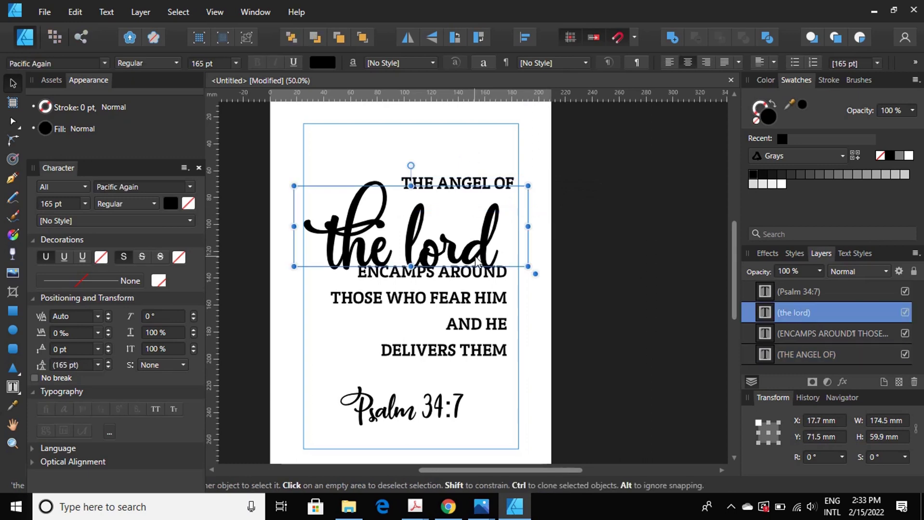
# - Centre 'the lord', right-align its text, and move it left to match the verse edge
pyautogui.click(524, 37)
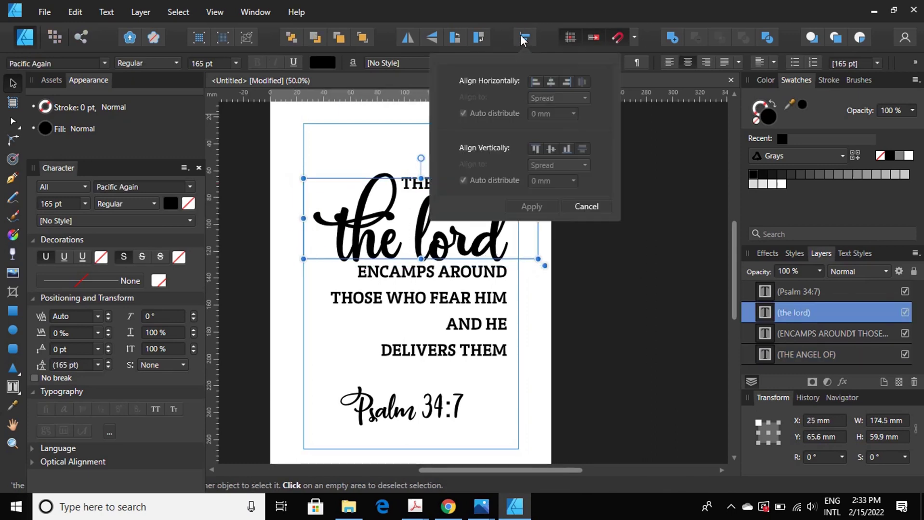
pyautogui.click(549, 83)
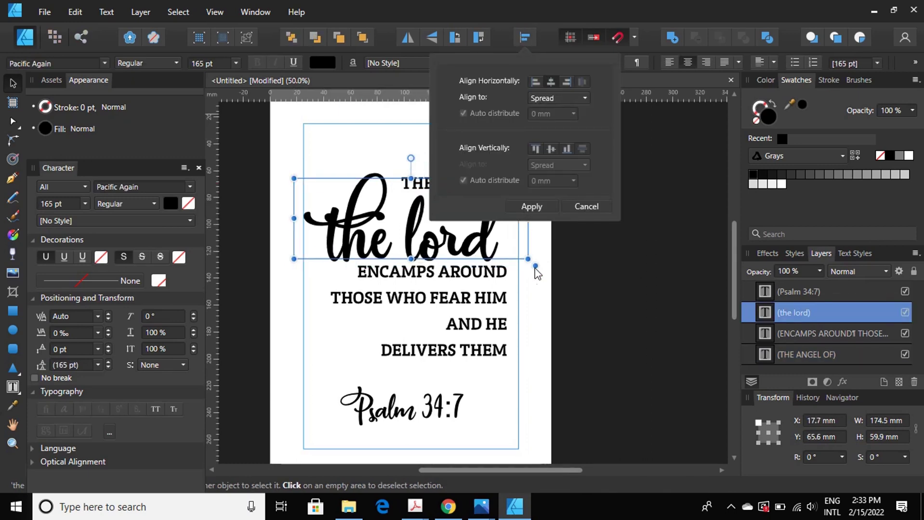
pyautogui.click(537, 299)
pyautogui.click(538, 326)
pyautogui.click(471, 303)
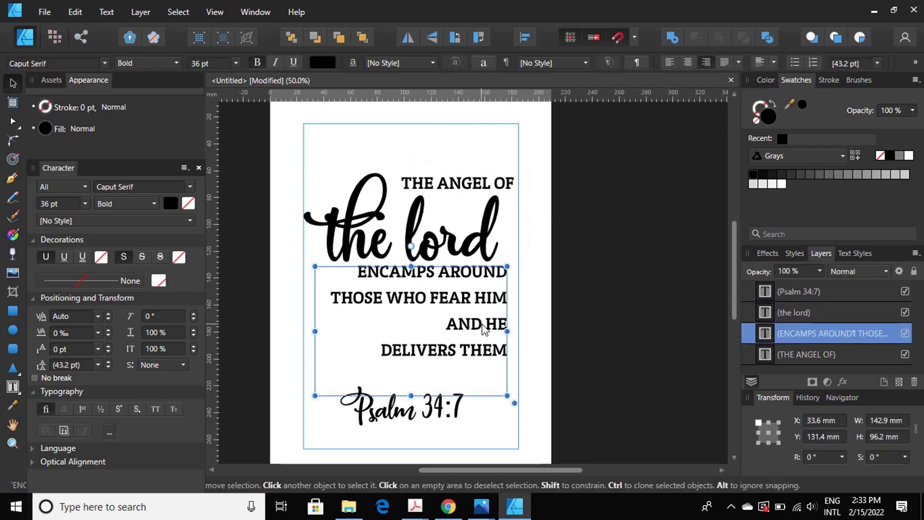
pyautogui.click(478, 245)
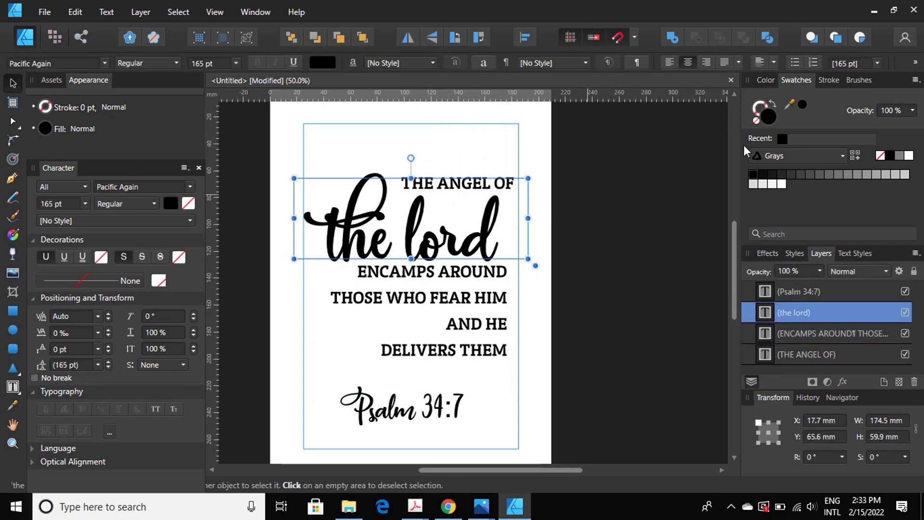
pyautogui.click(706, 62)
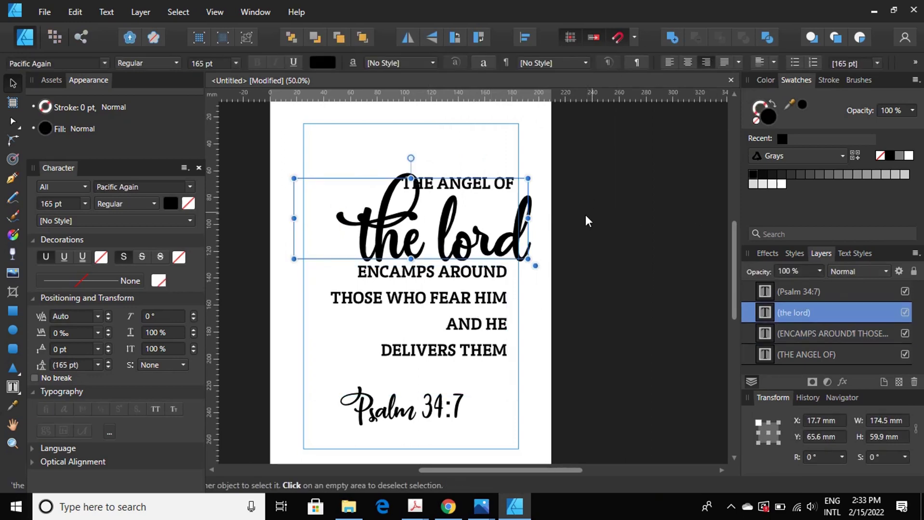
pyautogui.moveTo(511, 255); pyautogui.dragTo(489, 252)
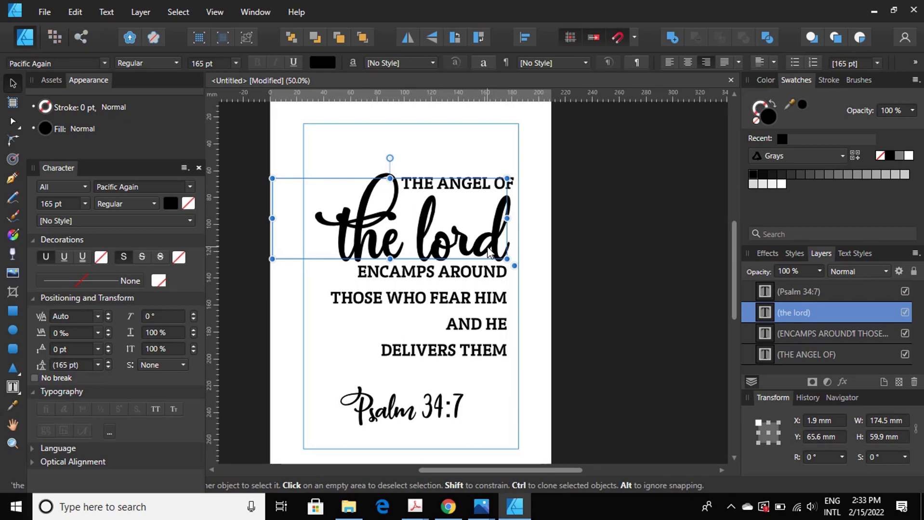
# - Raise 'THE ANGEL OF' slightly and move the 'ENCAMPS AROUND' block down a little
pyautogui.click(532, 244)
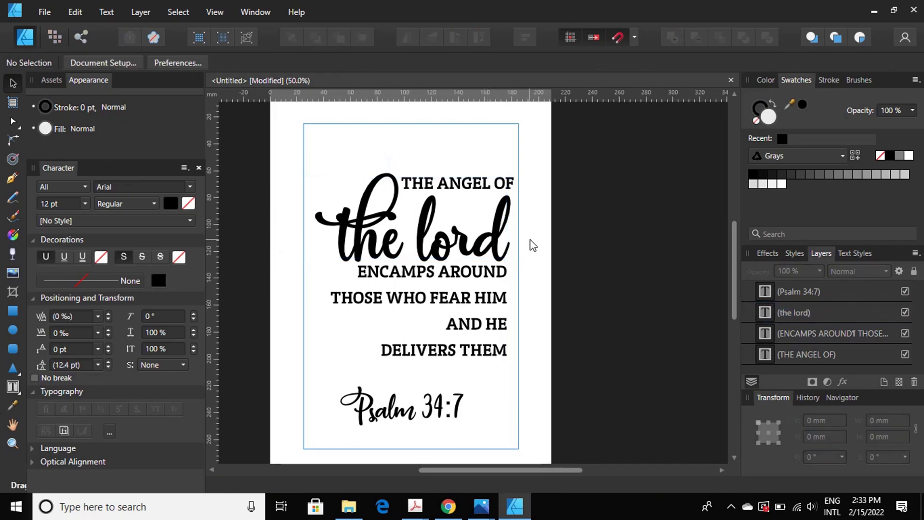
pyautogui.click(493, 195)
pyautogui.click(519, 188)
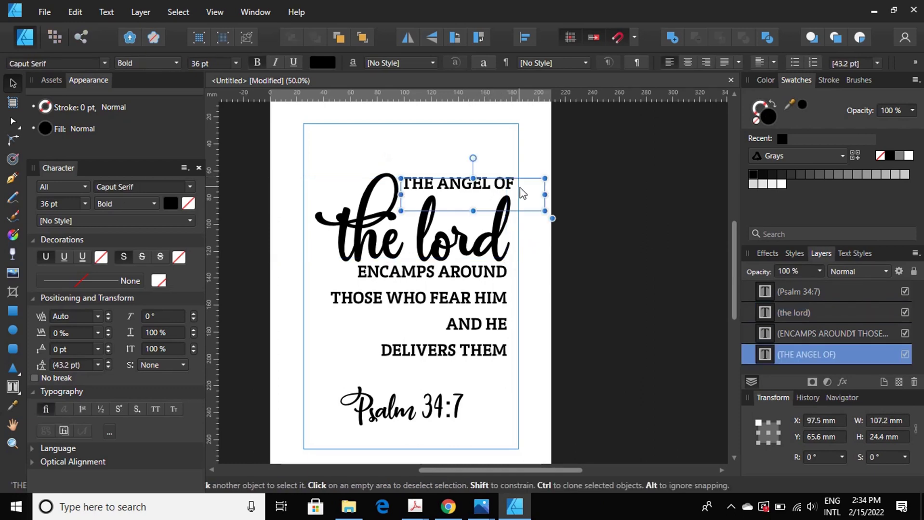
pyautogui.moveTo(509, 187)
pyautogui.mouseDown()
pyautogui.moveTo(508, 176)
pyautogui.moveTo(509, 188)
pyautogui.mouseUp()
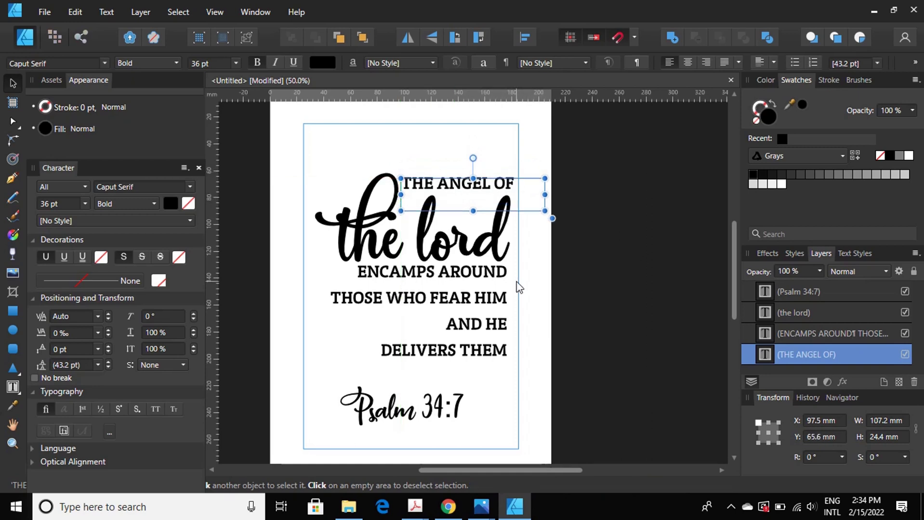
pyautogui.click(540, 293)
pyautogui.click(493, 313)
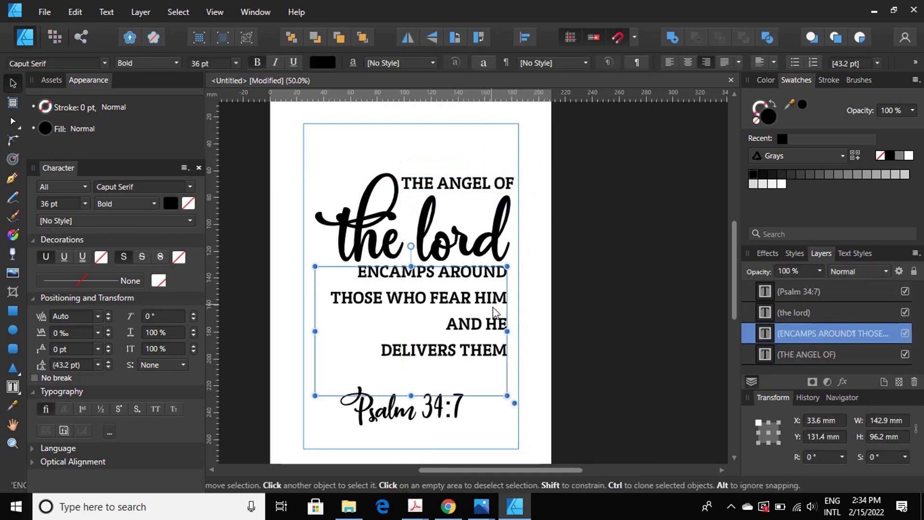
pyautogui.moveTo(493, 308); pyautogui.dragTo(493, 313)
pyautogui.click(481, 191)
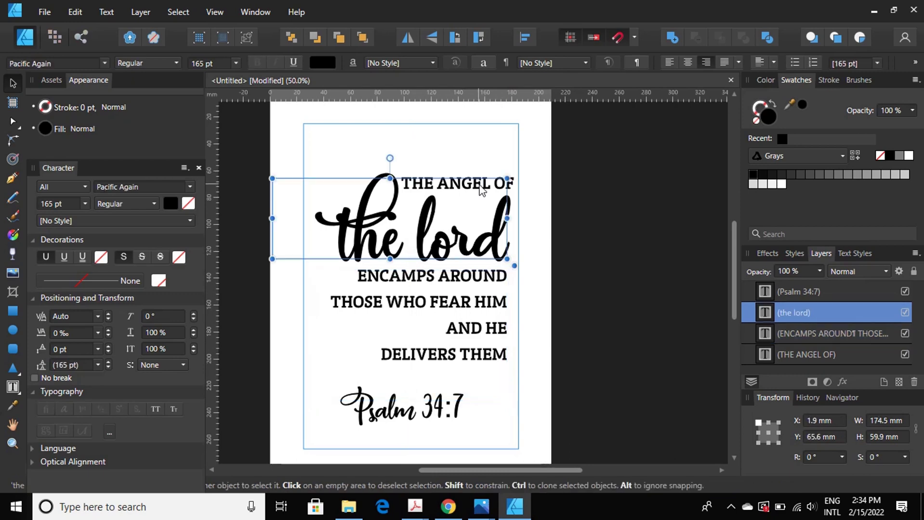
pyautogui.click(524, 192)
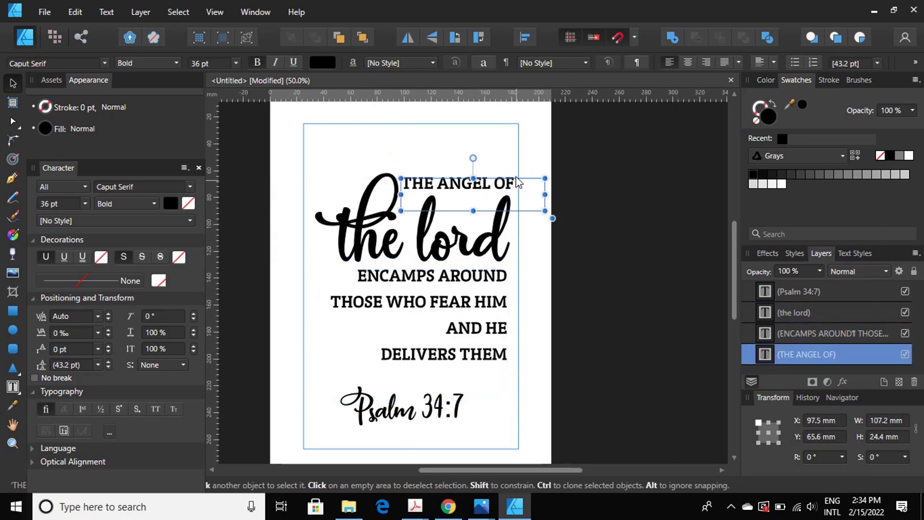
pyautogui.moveTo(516, 177); pyautogui.dragTo(516, 178)
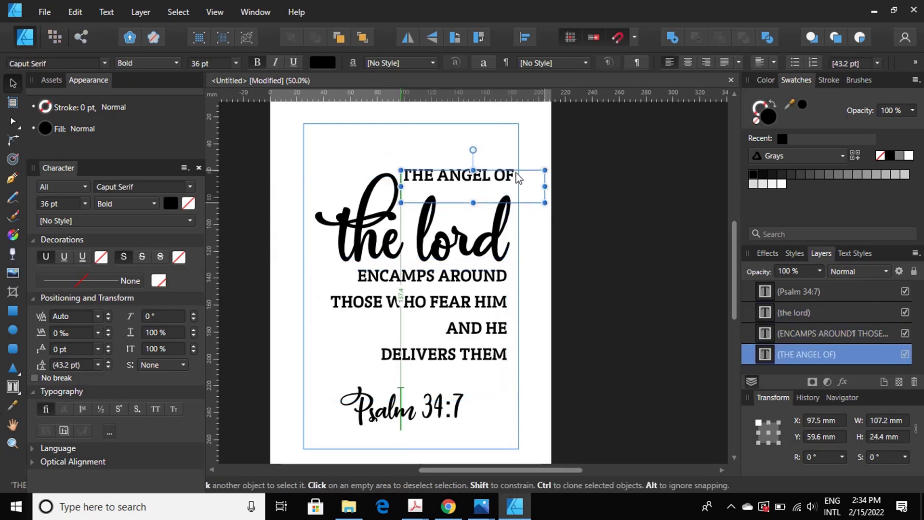
pyautogui.click(538, 265)
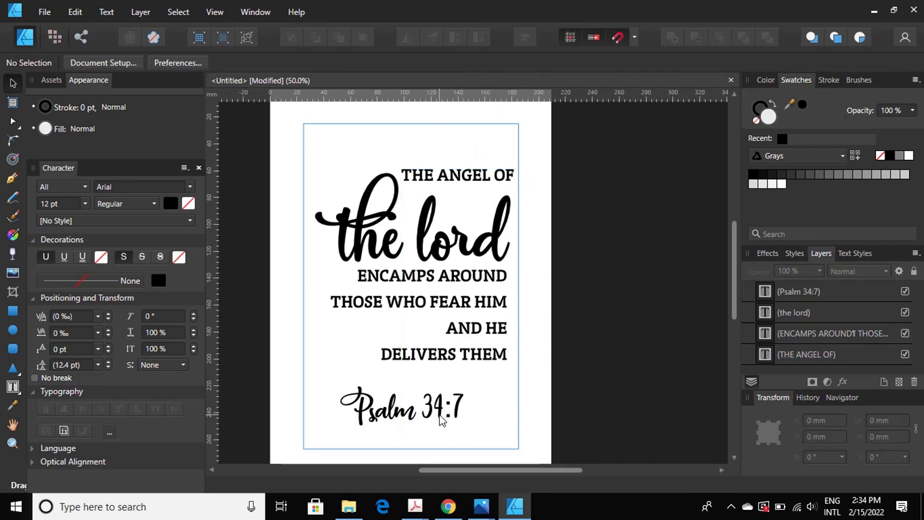
# - Move Psalm 34:7 right under the verse edge and fine-tune 'THE ANGEL OF'
pyautogui.click(442, 420)
pyautogui.moveTo(443, 420); pyautogui.dragTo(482, 421)
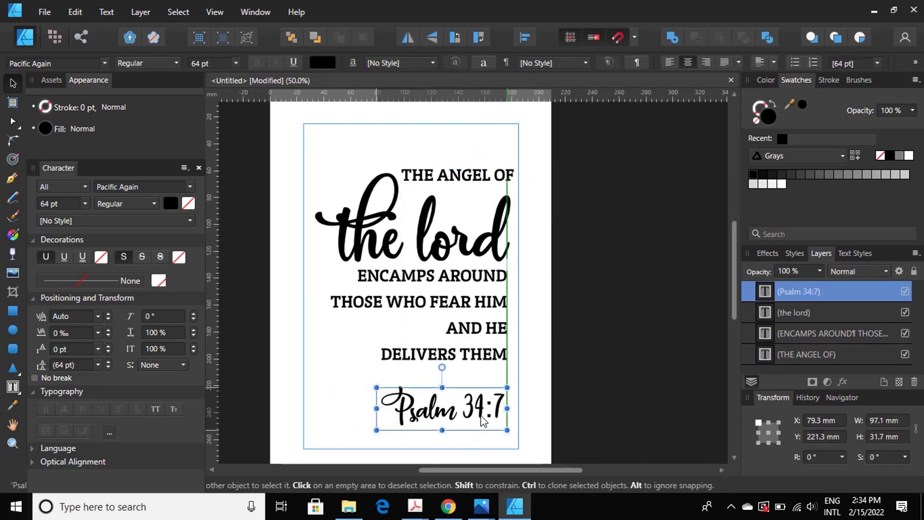
pyautogui.click(509, 177)
pyautogui.moveTo(502, 175); pyautogui.dragTo(506, 177)
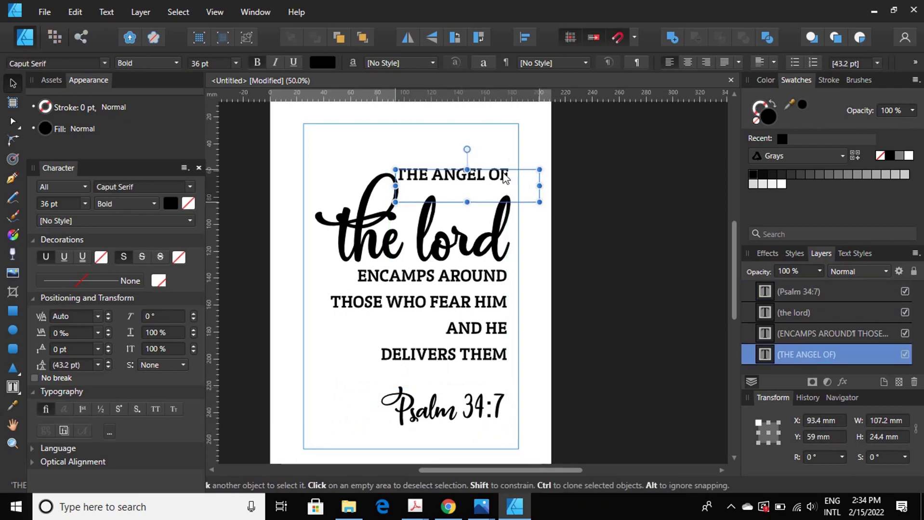
pyautogui.moveTo(506, 180); pyautogui.dragTo(505, 180)
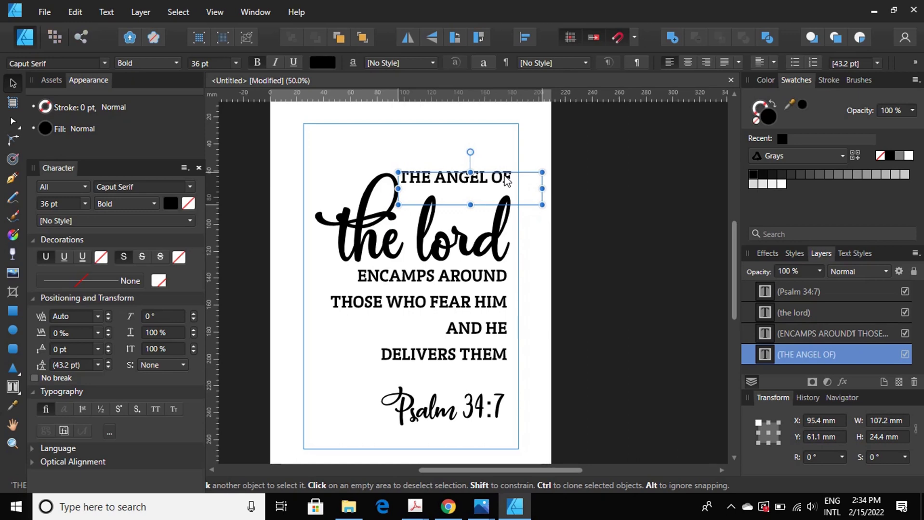
pyautogui.click(552, 281)
# - Check the font weight options for the Psalm 34:7 reference
pyautogui.click(470, 405)
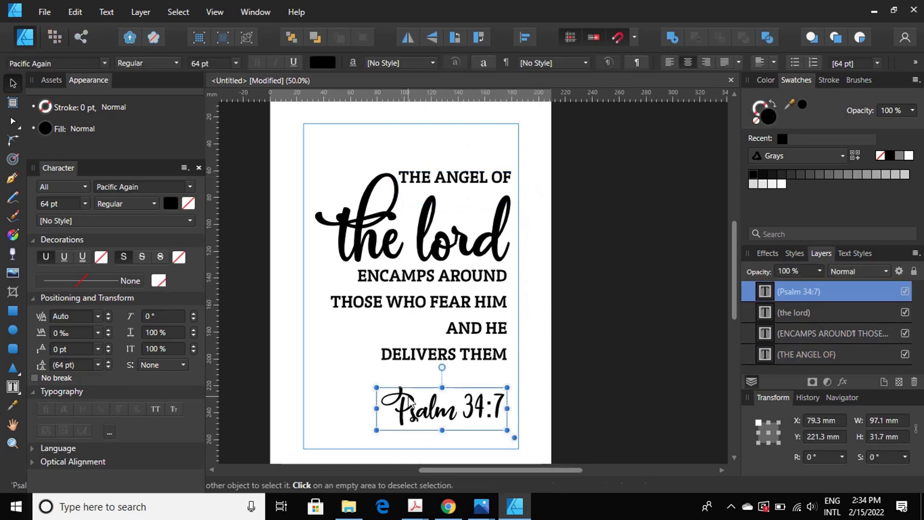
pyautogui.click(156, 205)
pyautogui.click(605, 303)
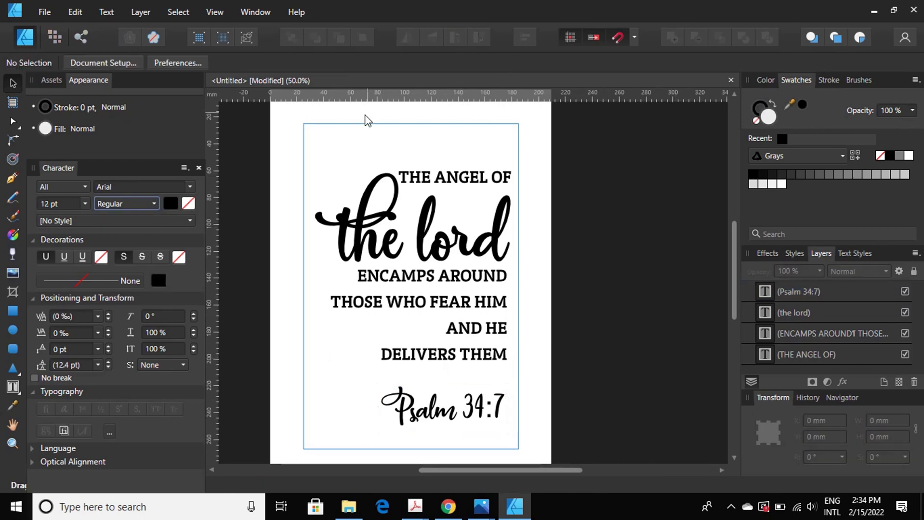
# - Export the poster as a PDF using the PDF (for print) preset
pyautogui.click(51, 10)
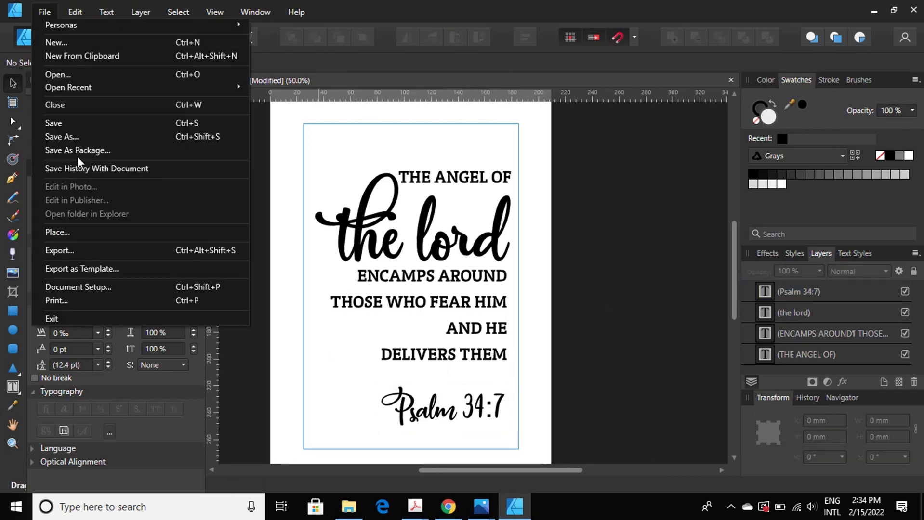
pyautogui.click(76, 247)
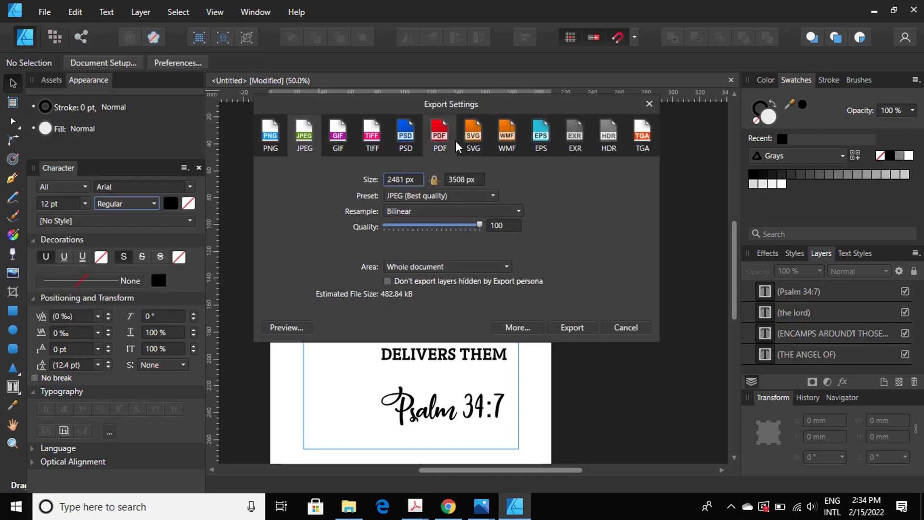
pyautogui.click(440, 137)
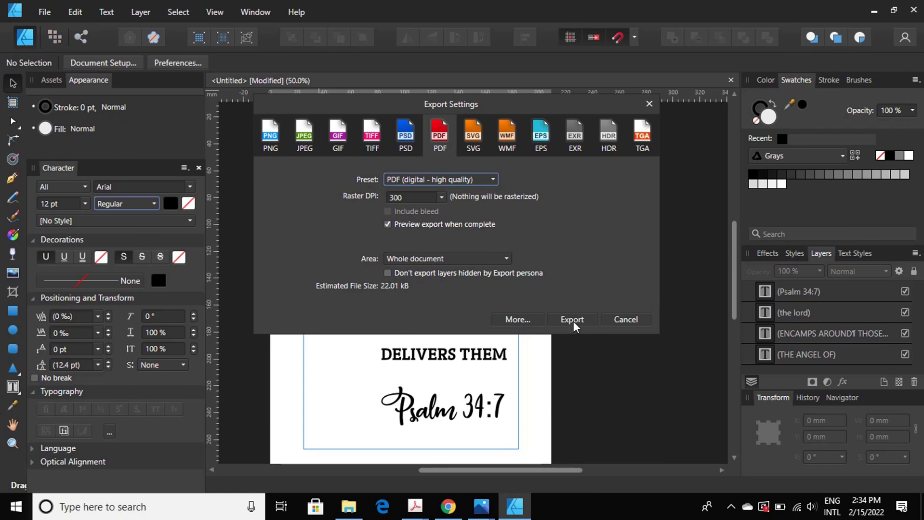
pyautogui.click(493, 180)
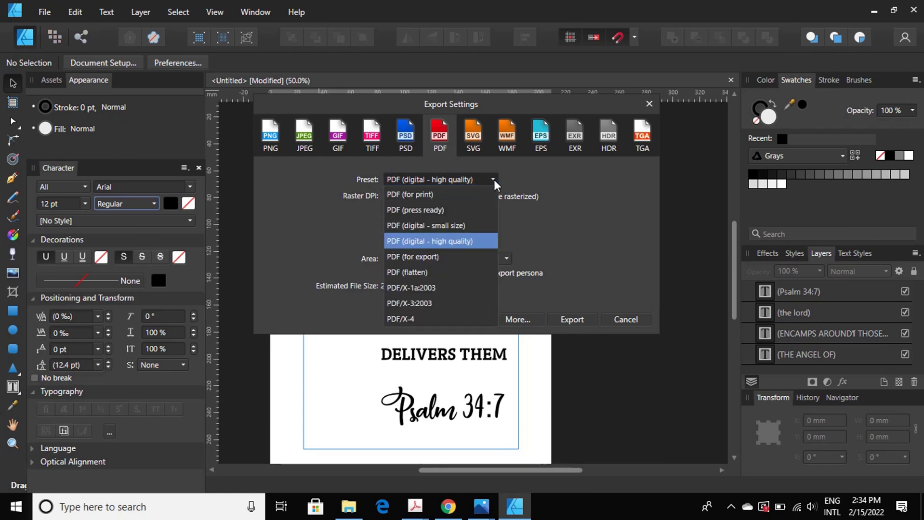
pyautogui.click(461, 194)
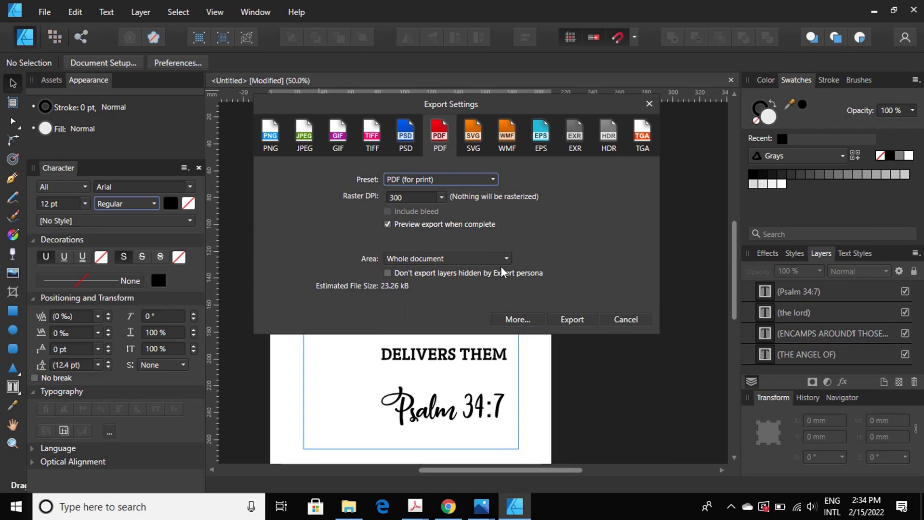
pyautogui.click(572, 319)
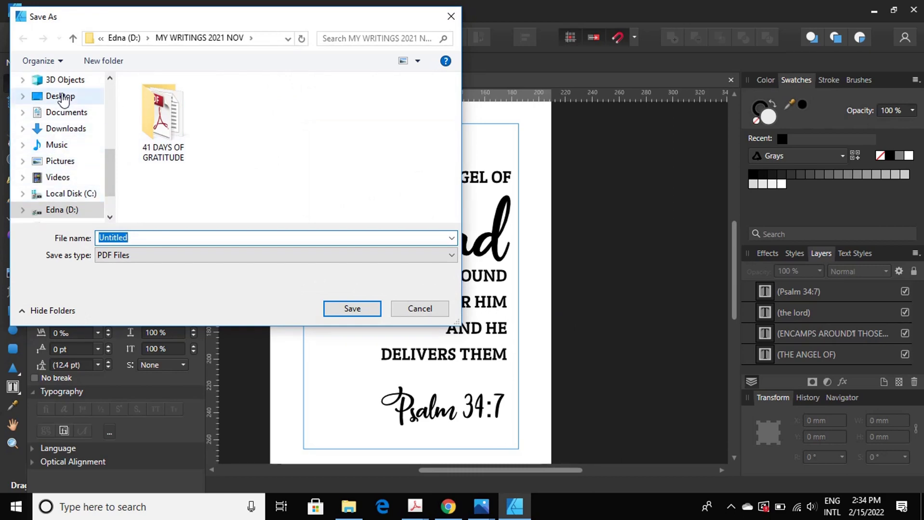
# - Save the PDF as 'Wall Art' in the Desktop ENCAMP DESIGNS folder
pyautogui.click(60, 95)
pyautogui.doubleClick(176, 96)
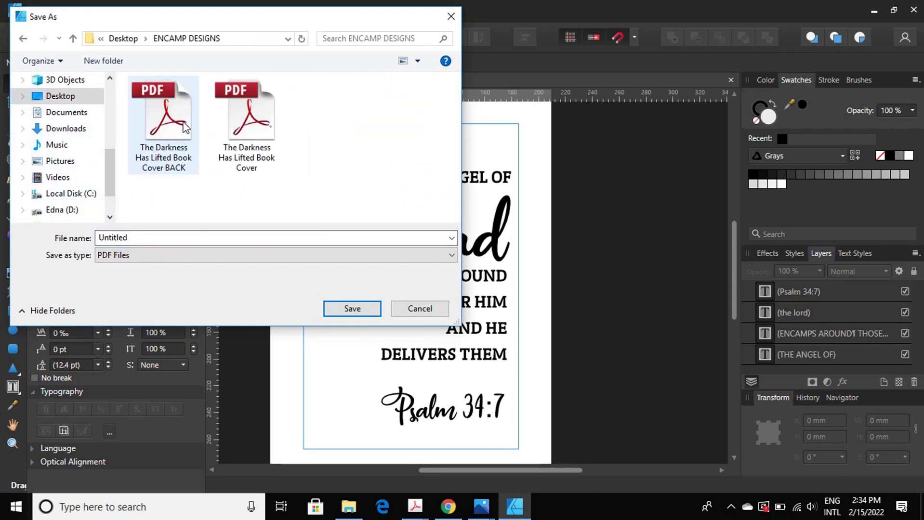
pyautogui.doubleClick(133, 238)
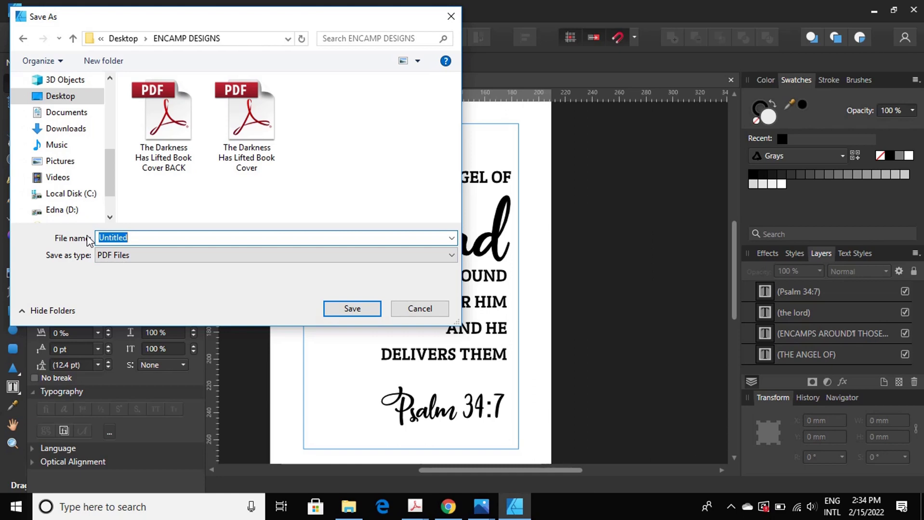
pyautogui.write('Wall A')
pyautogui.write('RT')
pyautogui.press('BackSpace')
pyautogui.press('BackSpace')
pyautogui.write('rt')
pyautogui.click(337, 308)
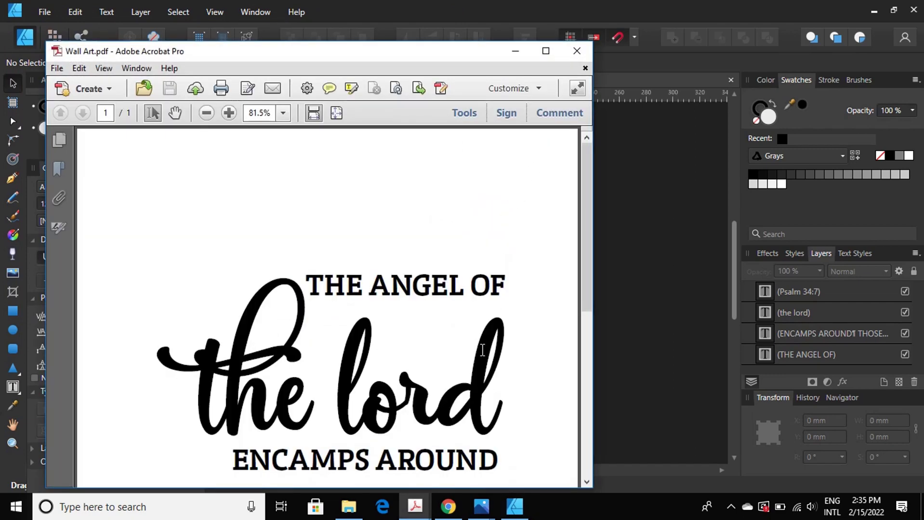
# - Scroll through the exported PDF in Acrobat, then close it
pyautogui.scroll(-2, 480, 348)
pyautogui.scroll(-10, 480, 348)
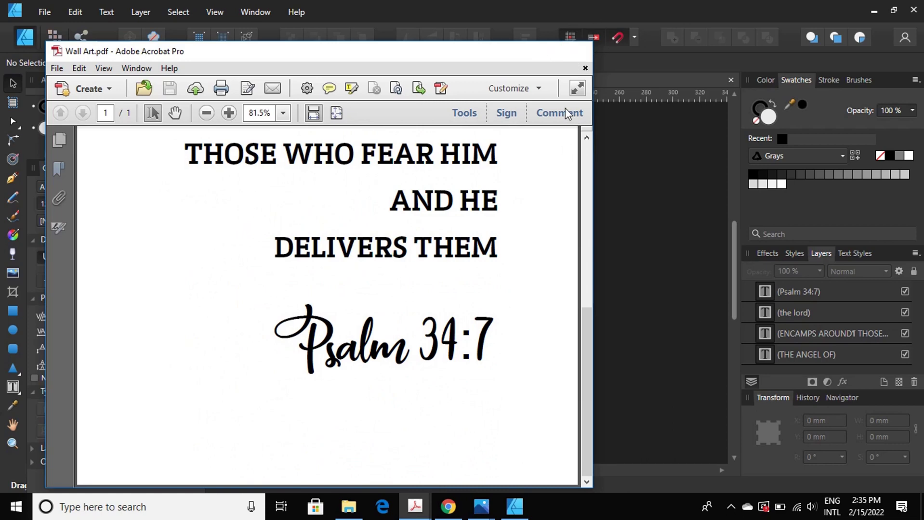
pyautogui.click(576, 51)
# - Nudge 'THE ANGEL OF' slightly lower
pyautogui.click(482, 188)
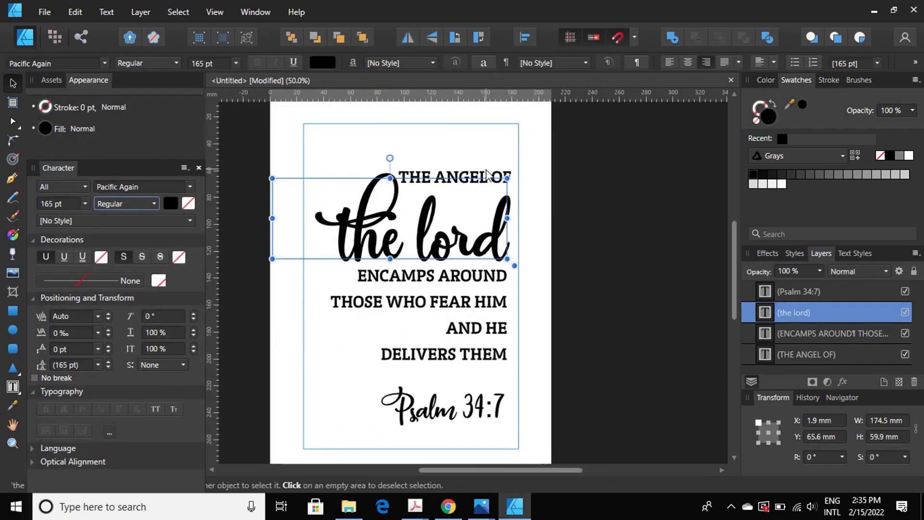
pyautogui.click(484, 180)
pyautogui.moveTo(501, 176); pyautogui.dragTo(503, 188)
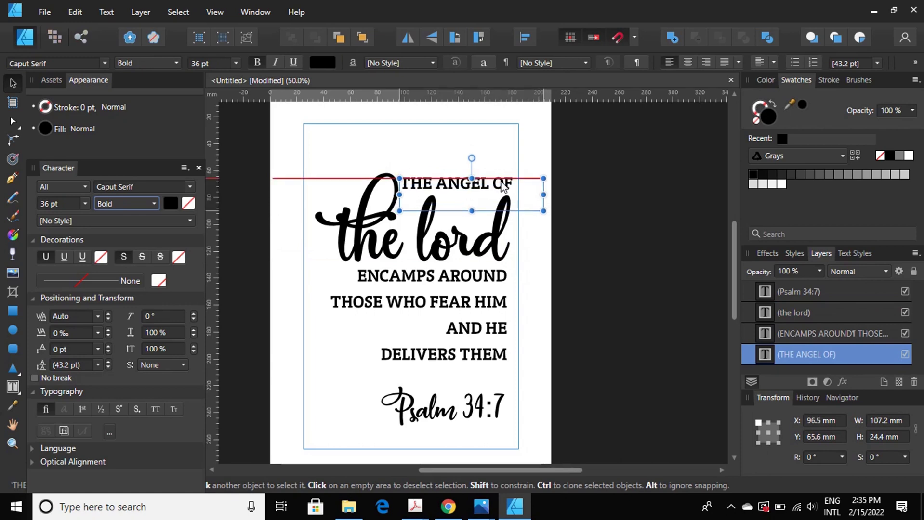
pyautogui.click(497, 143)
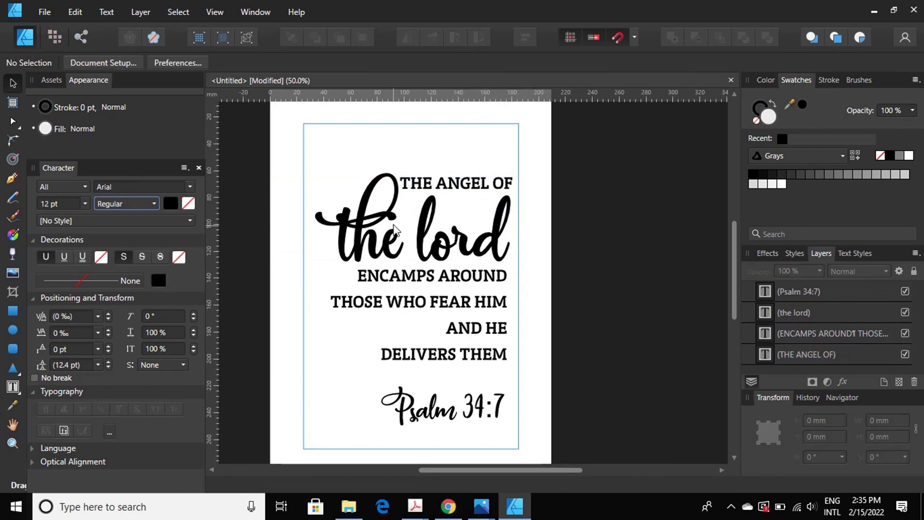
# - Remove the extra space between 'the' and 'lord'
pyautogui.click(372, 245)
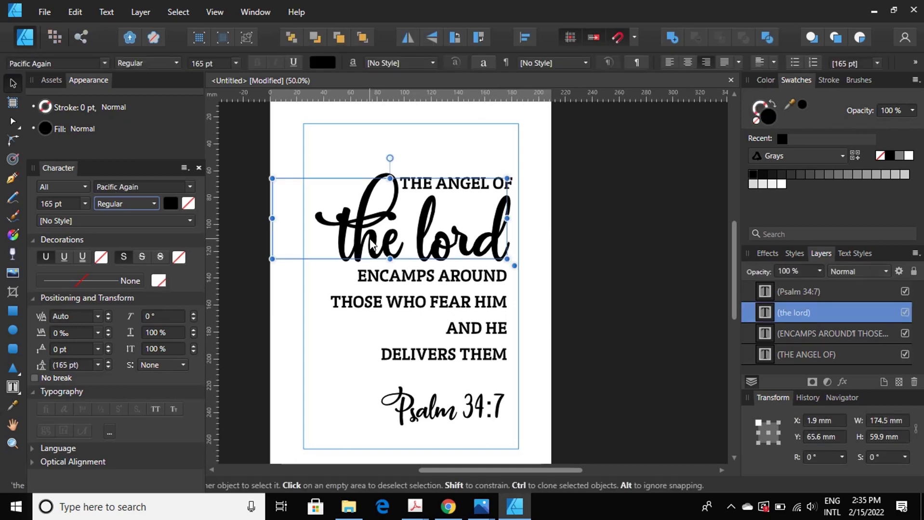
pyautogui.doubleClick(401, 226)
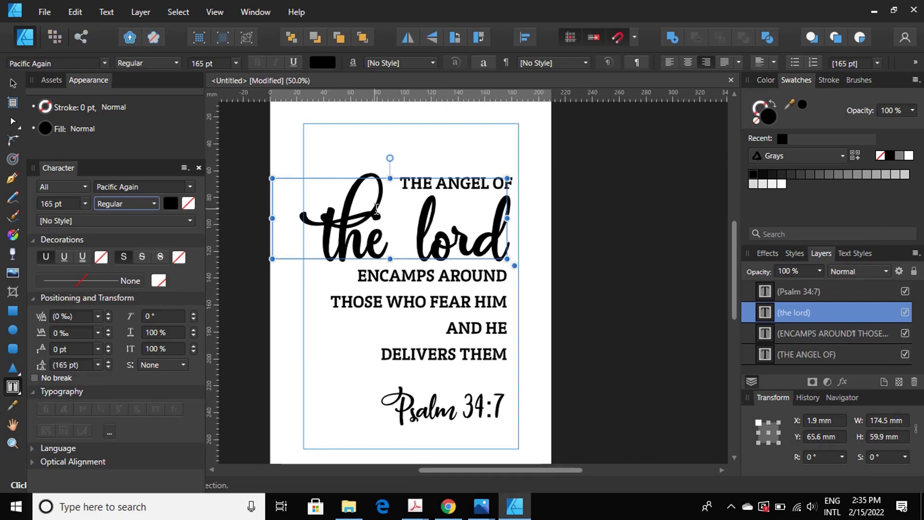
pyautogui.click(12, 80)
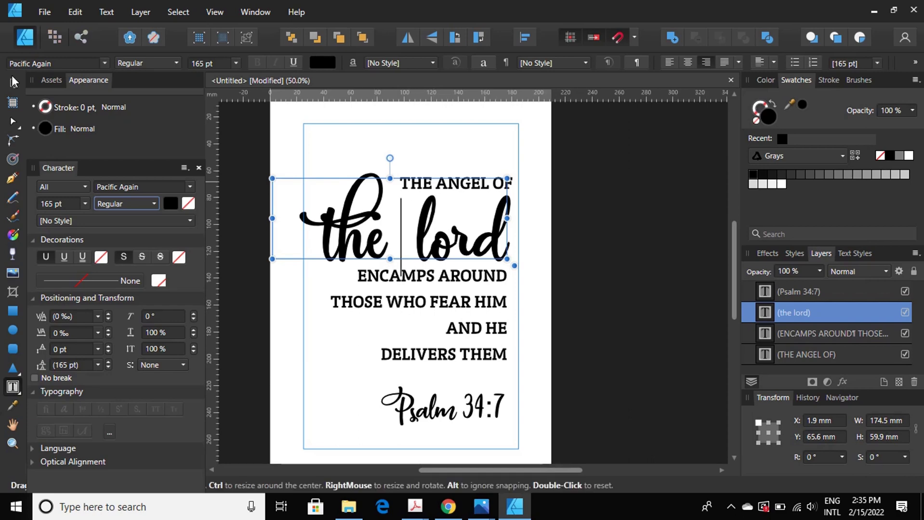
pyautogui.click(437, 164)
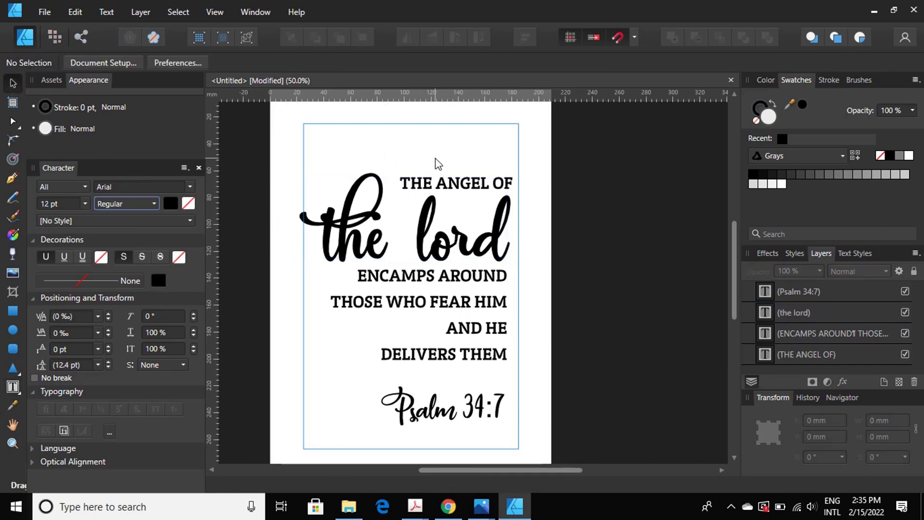
pyautogui.doubleClick(428, 225)
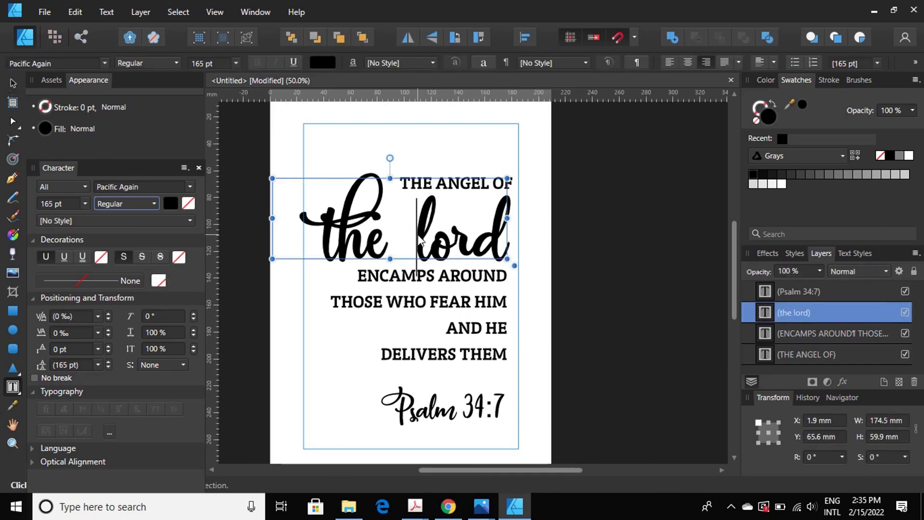
pyautogui.press('BackSpace')
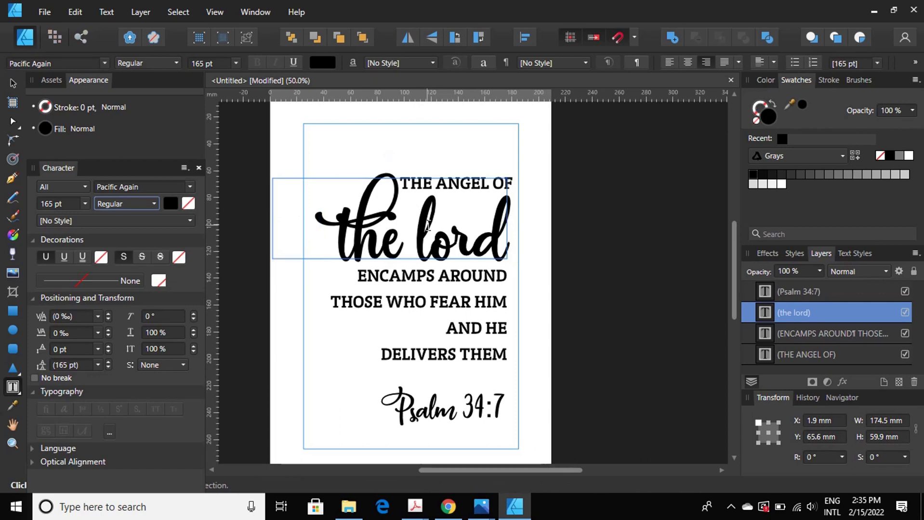
pyautogui.press('Escape')
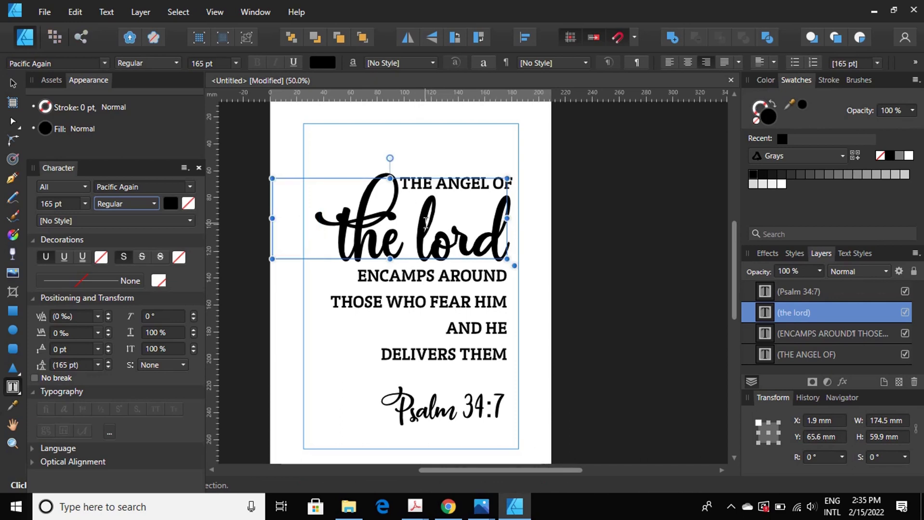
pyautogui.click(14, 82)
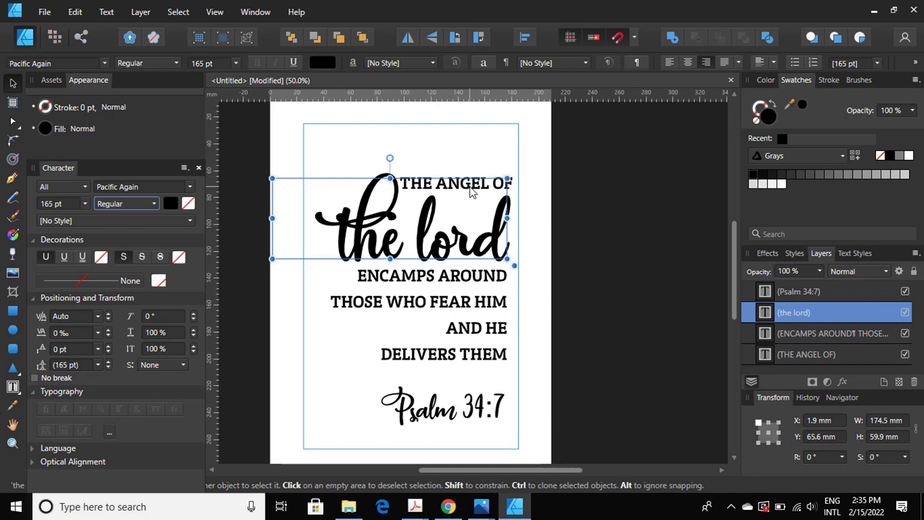
# - Resize 'THE ANGEL OF' to 30 pt and align it to the right margin
pyautogui.click(524, 192)
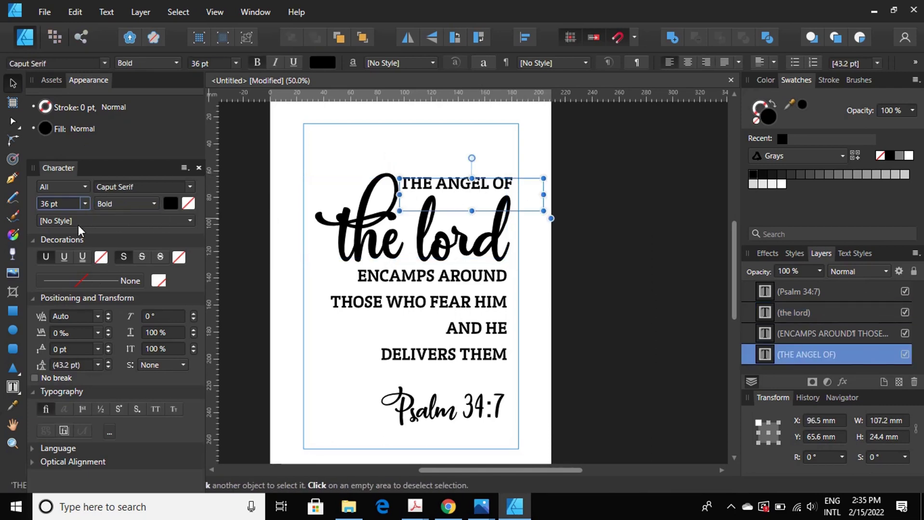
pyautogui.click(48, 204)
pyautogui.write('30')
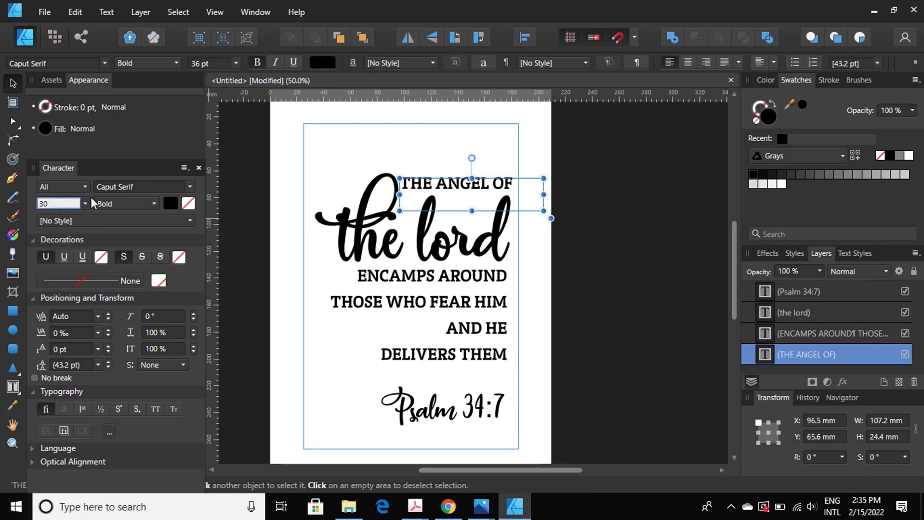
pyautogui.press('Return')
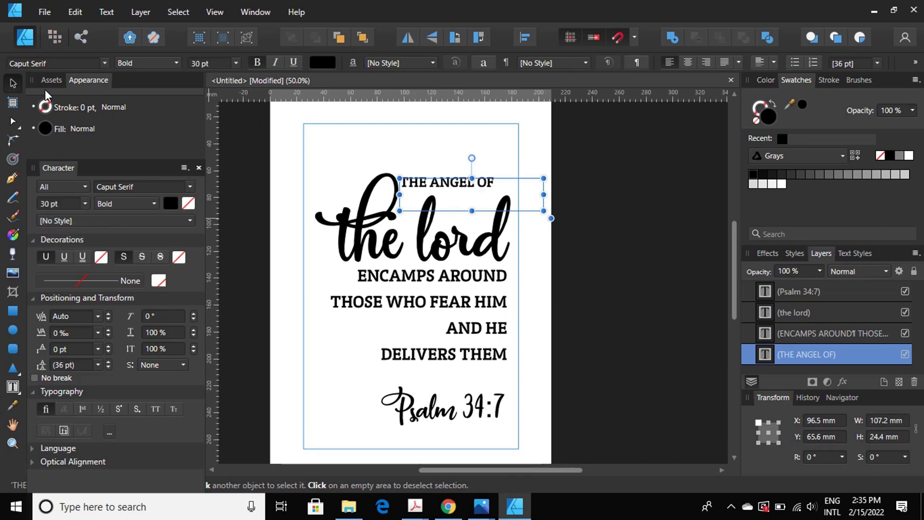
pyautogui.moveTo(463, 189); pyautogui.dragTo(480, 188)
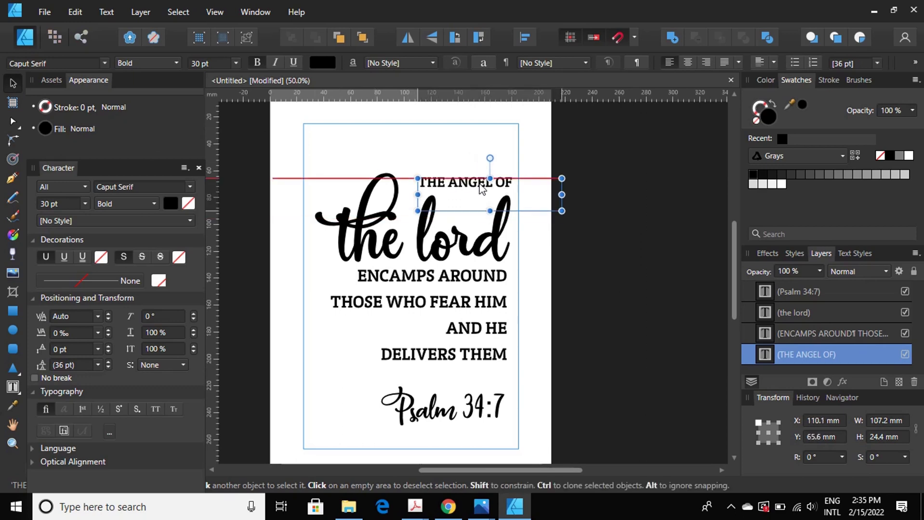
pyautogui.click(544, 149)
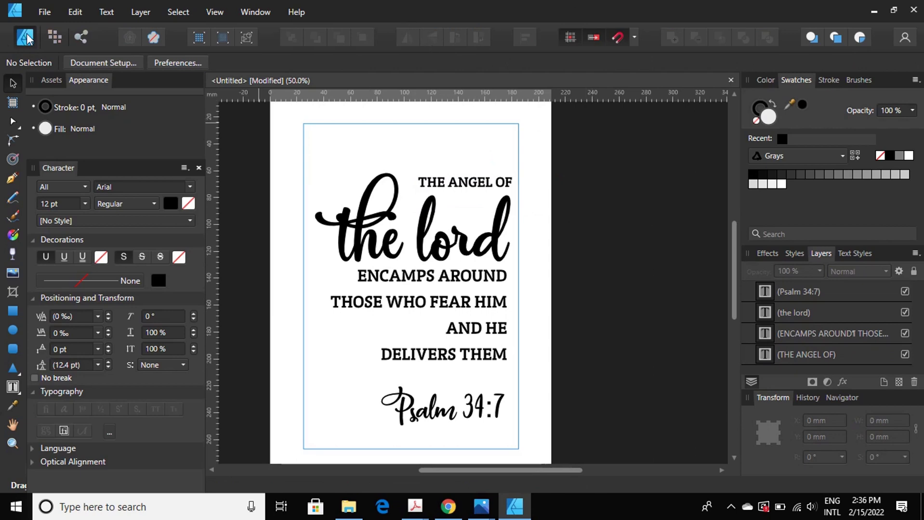
# - Export the poster as a PDF (for print) named Wall Art, overwriting the existing file
pyautogui.click(45, 12)
pyautogui.click(98, 251)
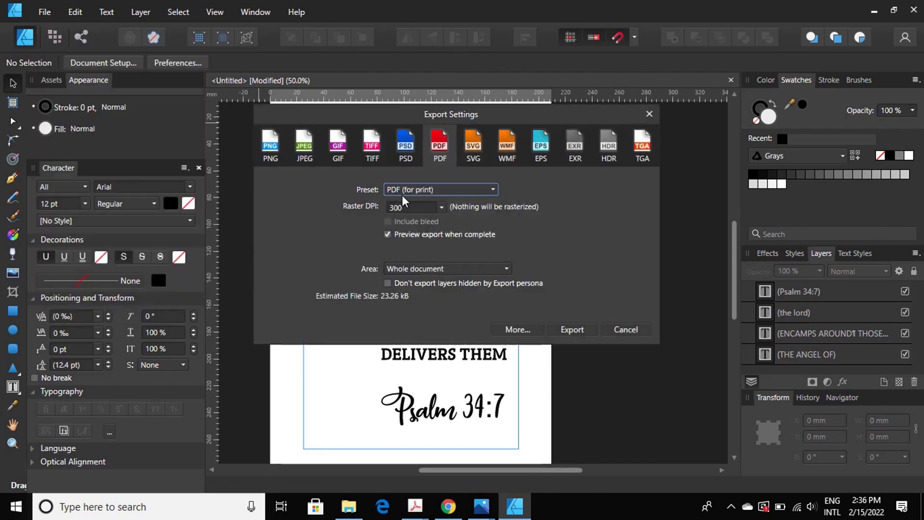
pyautogui.click(570, 330)
pyautogui.click(326, 128)
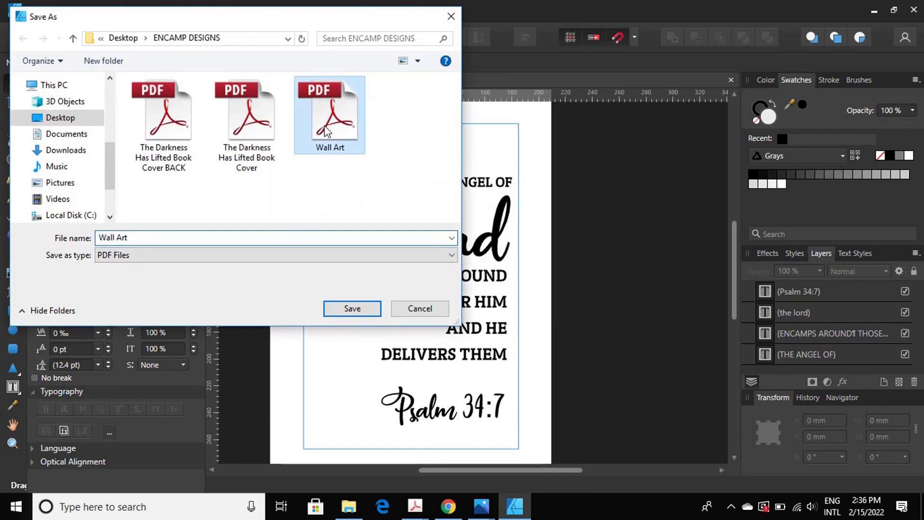
pyautogui.click(346, 307)
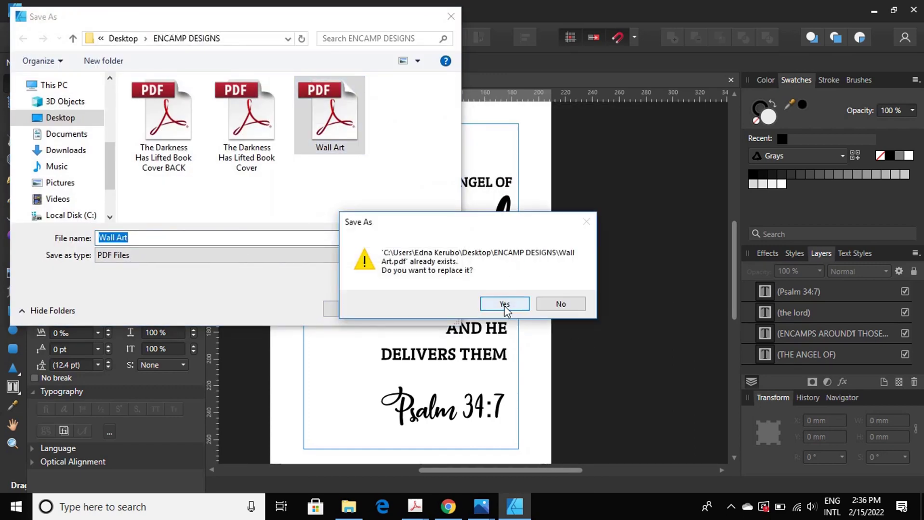
pyautogui.click(504, 304)
# - Scroll the Wall Art PDF, zoom out twice to view the full page, then close Acrobat
pyautogui.scroll(-2, 491, 295)
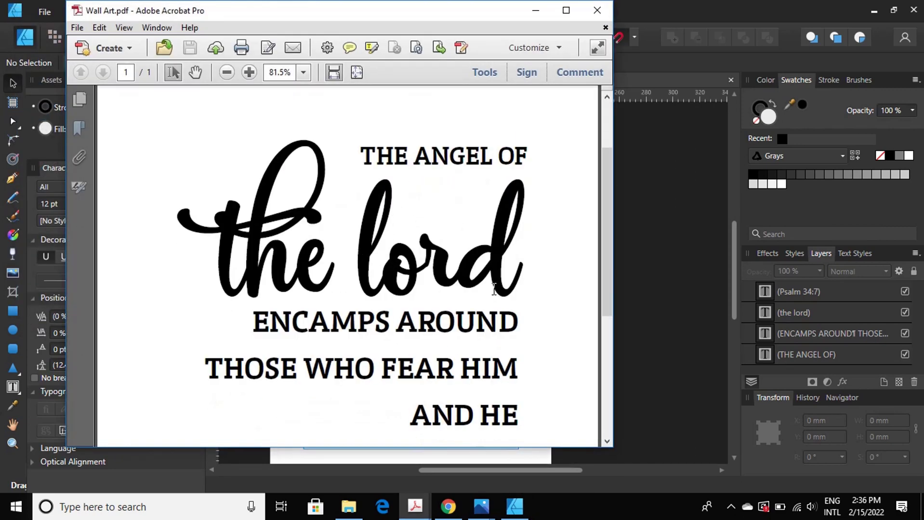
pyautogui.scroll(-5, 487, 270)
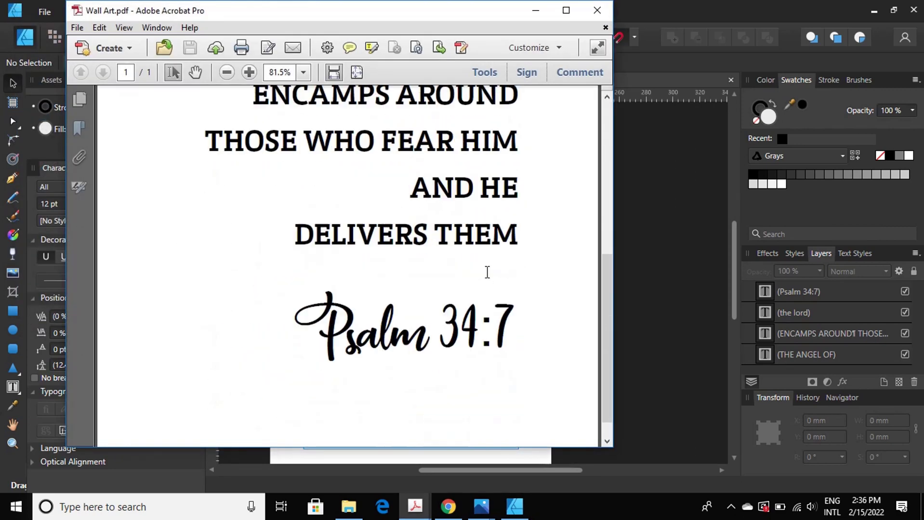
pyautogui.click(226, 73)
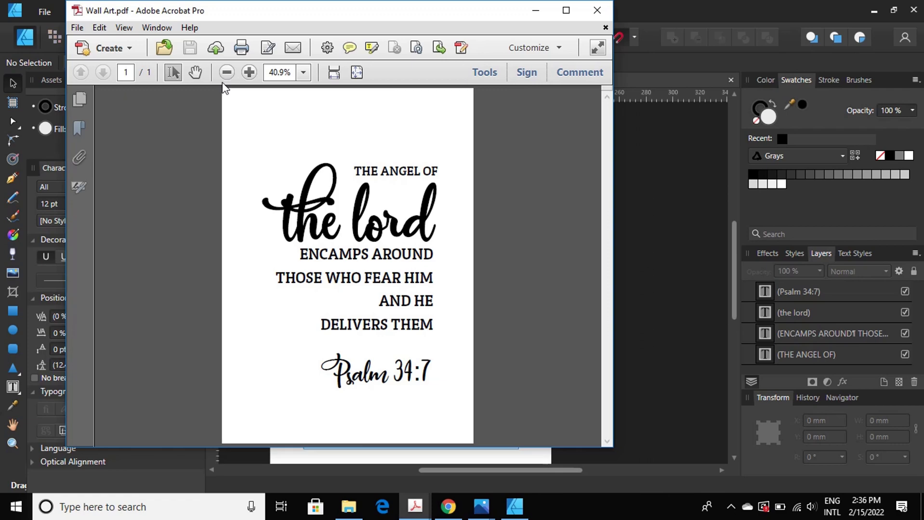
pyautogui.click(226, 72)
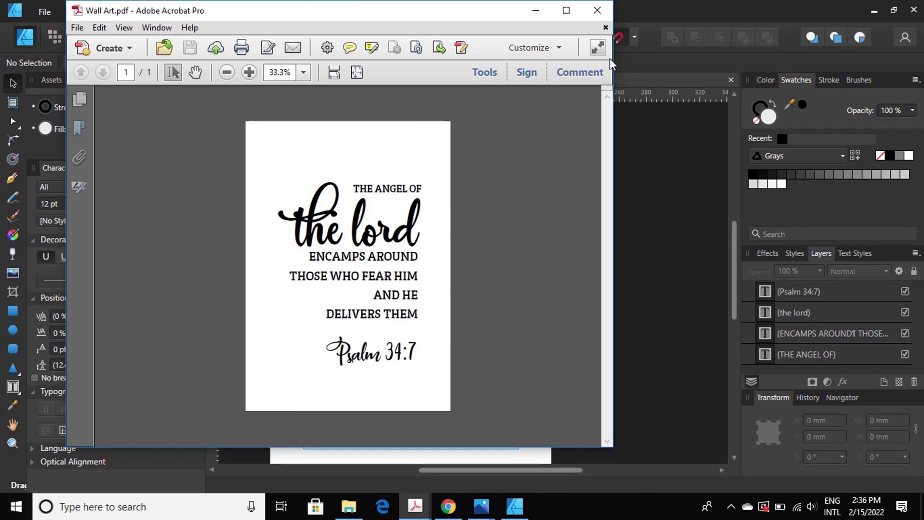
pyautogui.moveTo(597, 10)
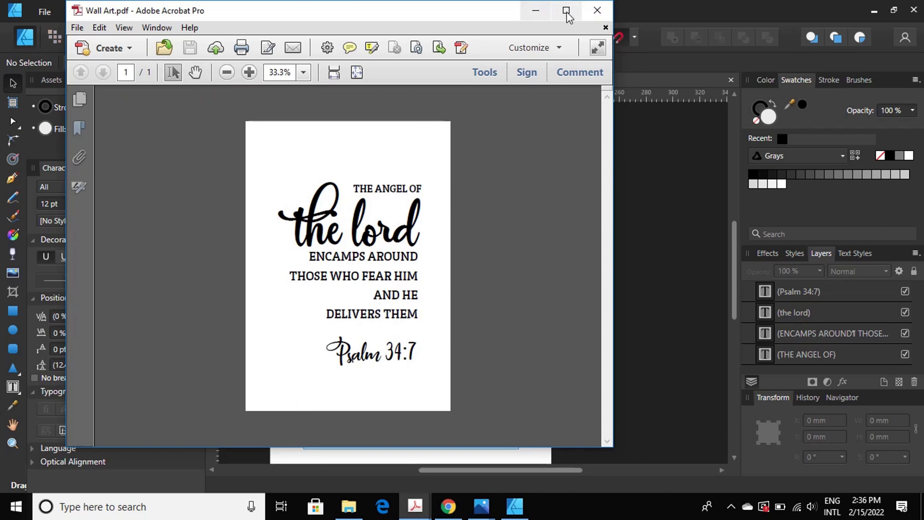
pyautogui.click(595, 11)
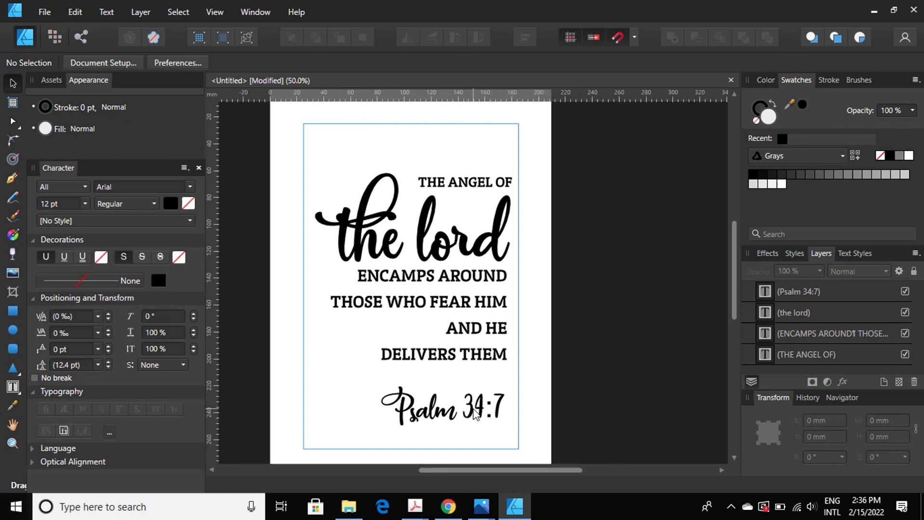
# - Move Psalm 34:7 lower and shift the ENCAMPS AROUND block and 'the lord' slightly right
pyautogui.moveTo(475, 415); pyautogui.dragTo(484, 436)
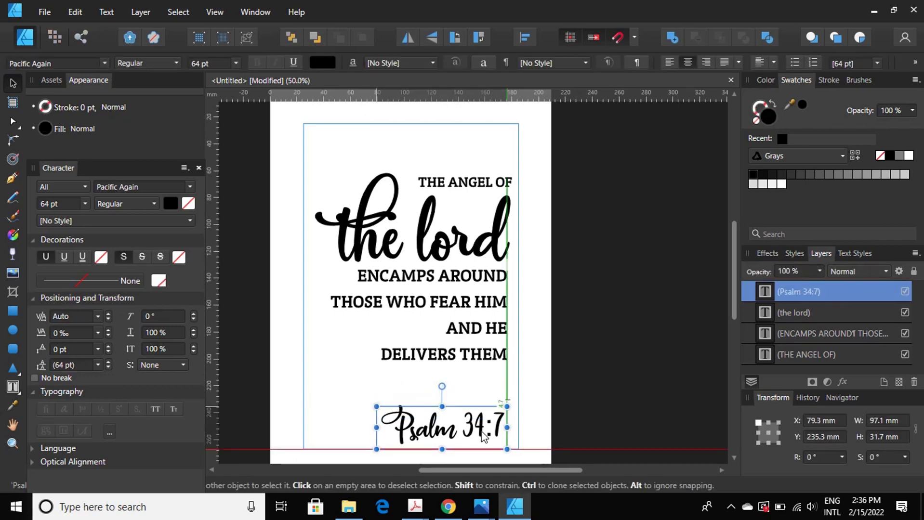
pyautogui.moveTo(483, 440); pyautogui.dragTo(484, 441)
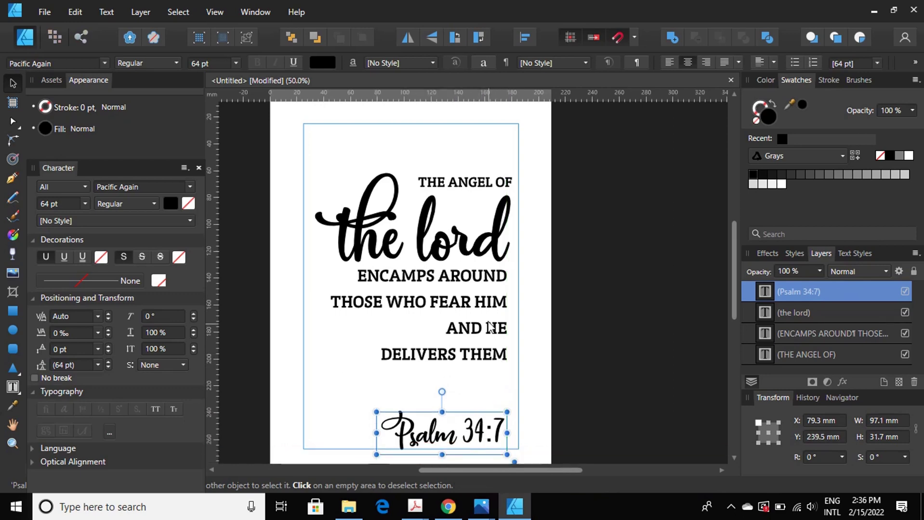
pyautogui.click(480, 294)
pyautogui.moveTo(479, 290); pyautogui.dragTo(491, 292)
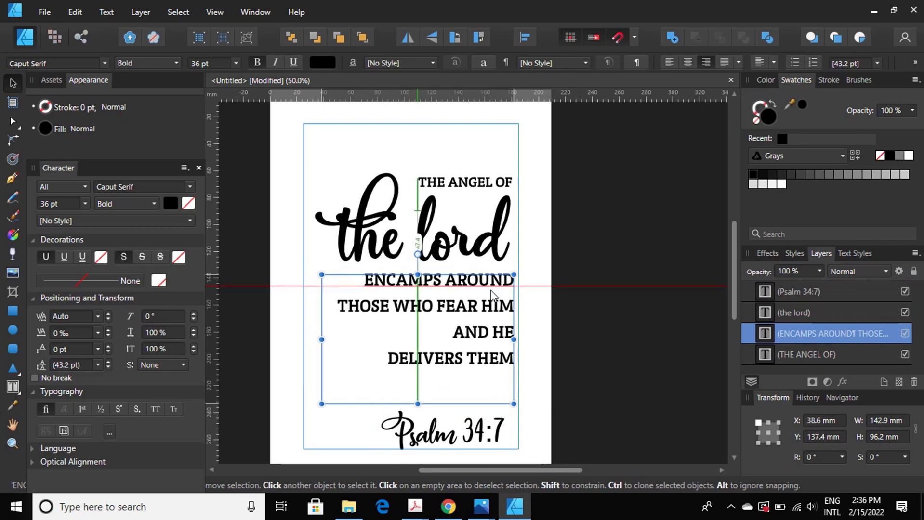
pyautogui.click(492, 258)
pyautogui.moveTo(492, 258); pyautogui.dragTo(503, 257)
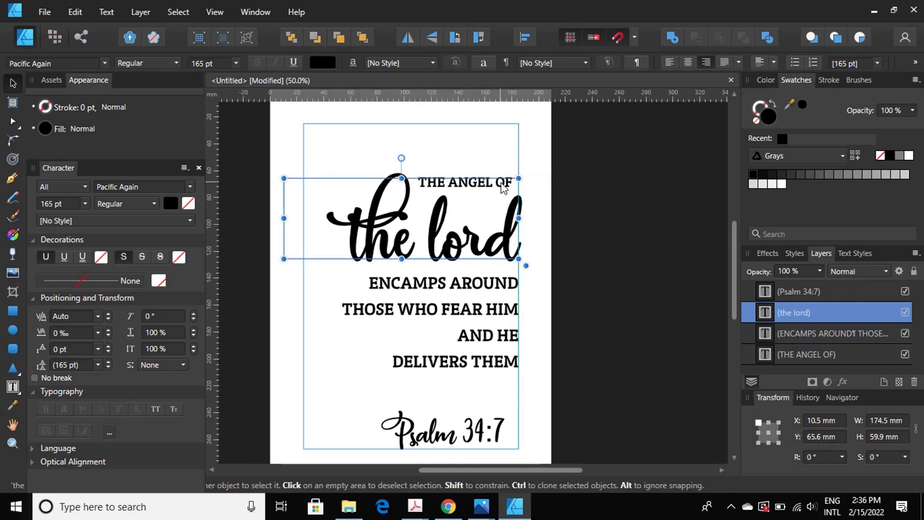
# - Nudge THE ANGEL OF slightly up and right, then deselect to review the layout
pyautogui.click(524, 192)
pyautogui.moveTo(497, 190); pyautogui.dragTo(502, 185)
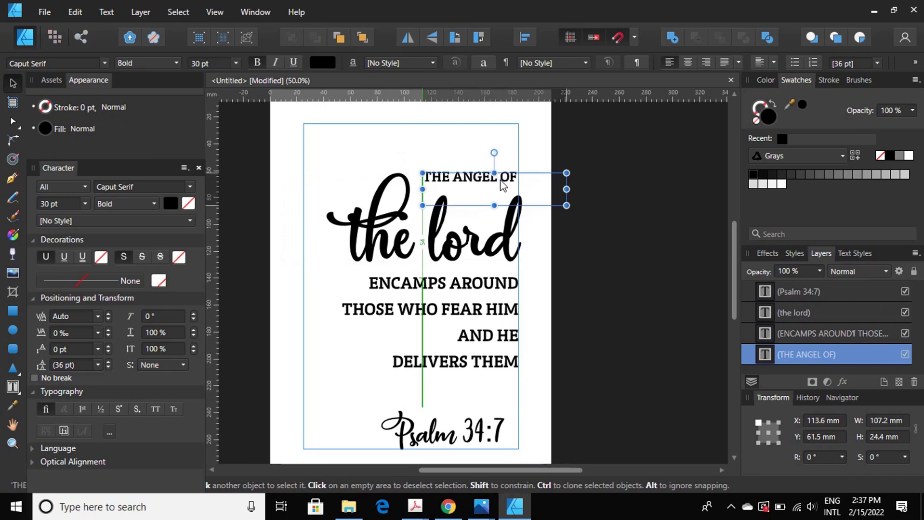
pyautogui.click(580, 267)
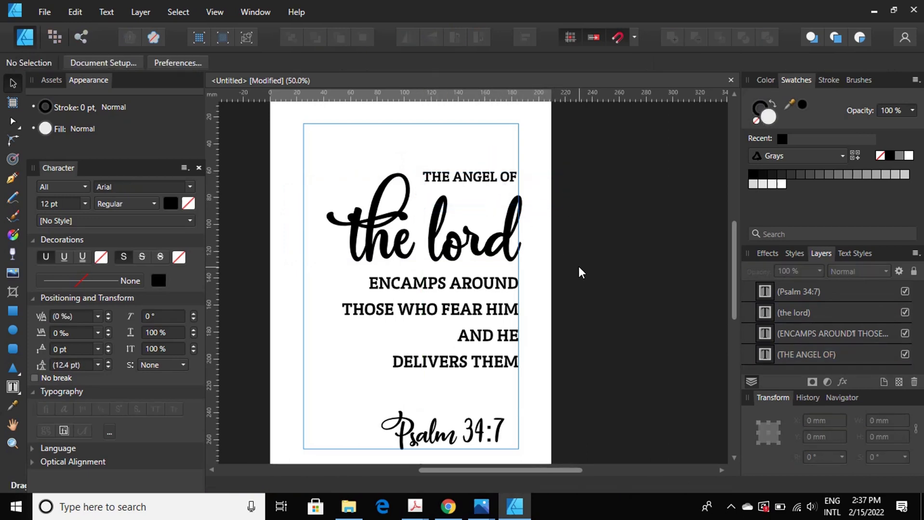
pyautogui.click(485, 185)
pyautogui.click(530, 183)
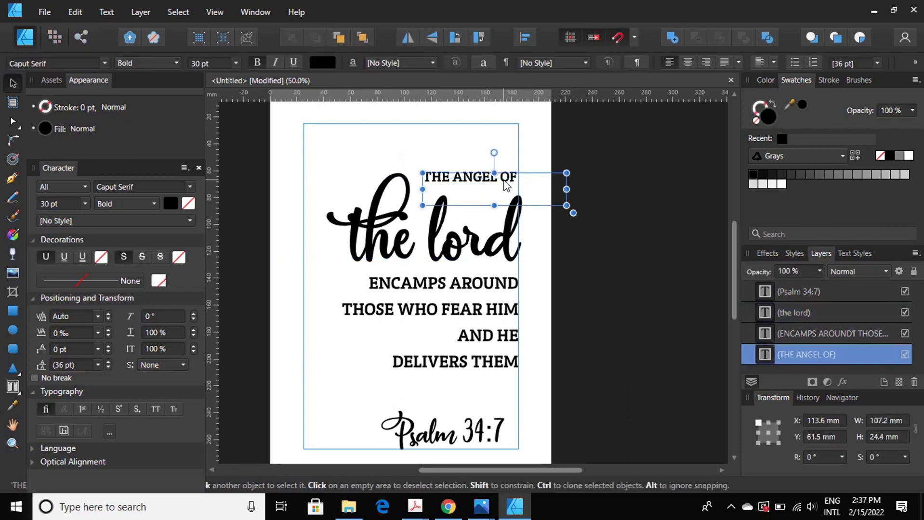
pyautogui.click(538, 158)
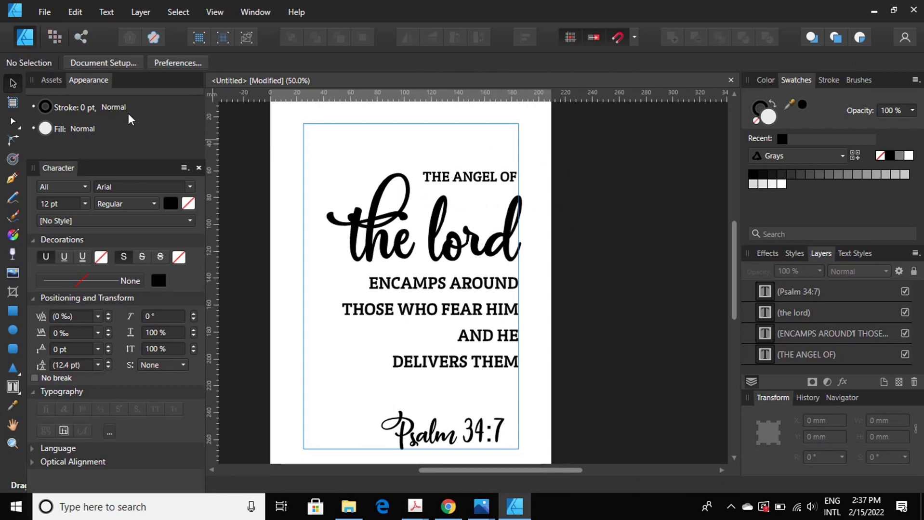
# - Open freepik.com in a new browser tab and search for 'butterfl'
pyautogui.click(448, 506)
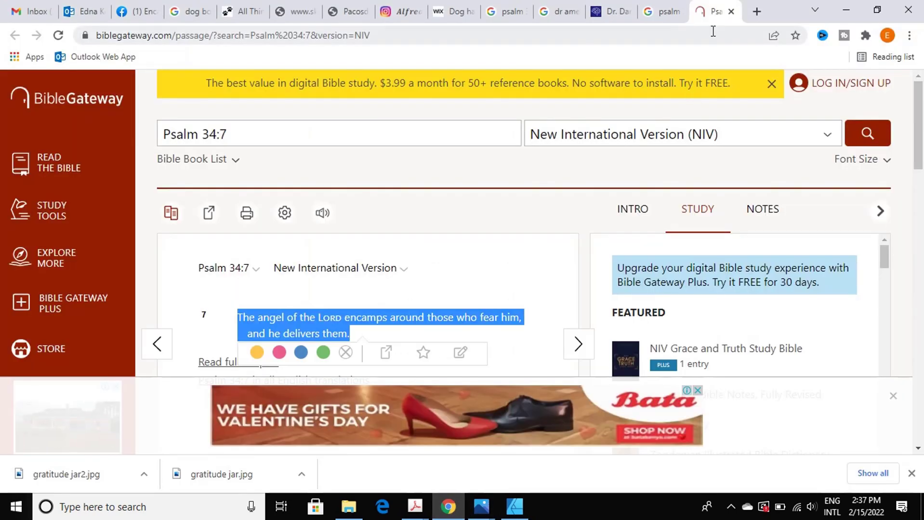
pyautogui.click(756, 12)
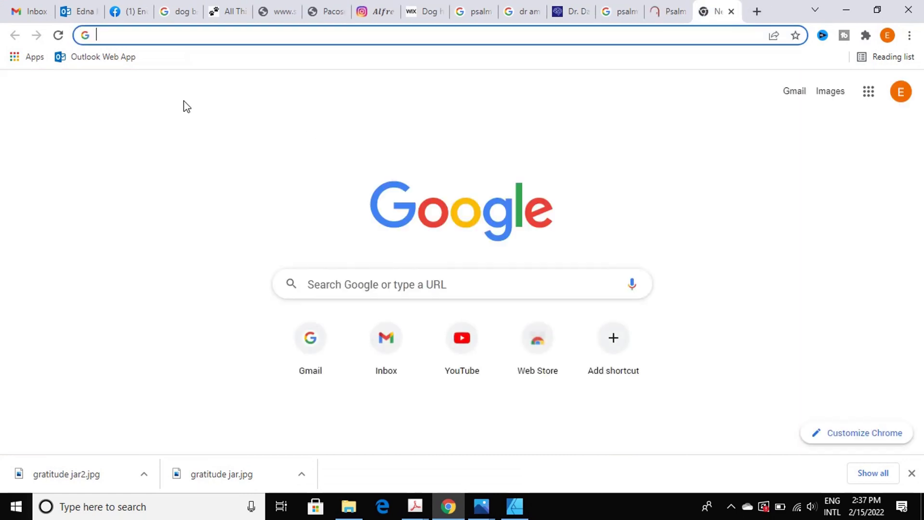
pyautogui.write('free')
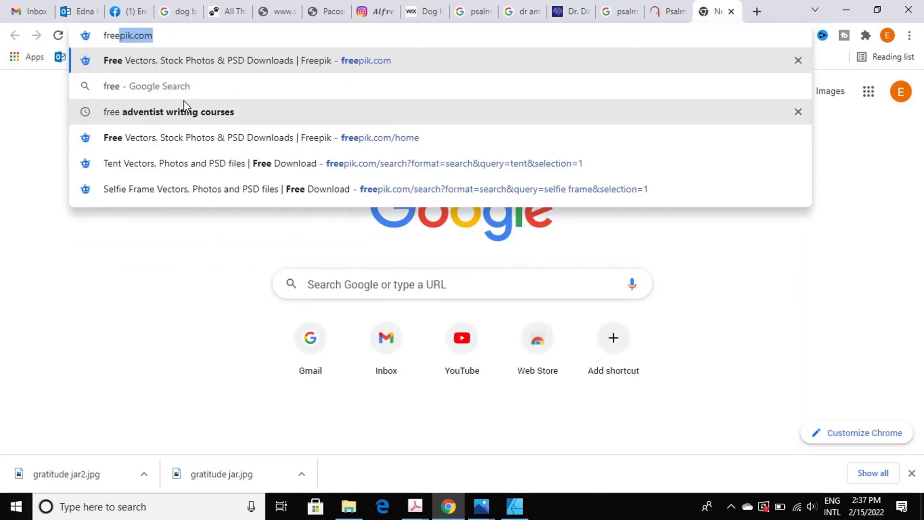
pyautogui.write('pik.com')
pyautogui.press('Return')
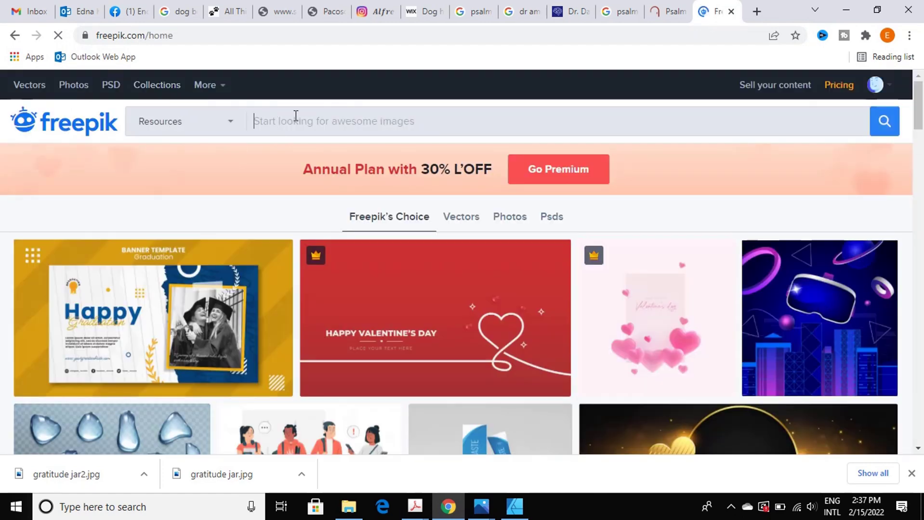
pyautogui.click(295, 116)
pyautogui.write('butterfly')
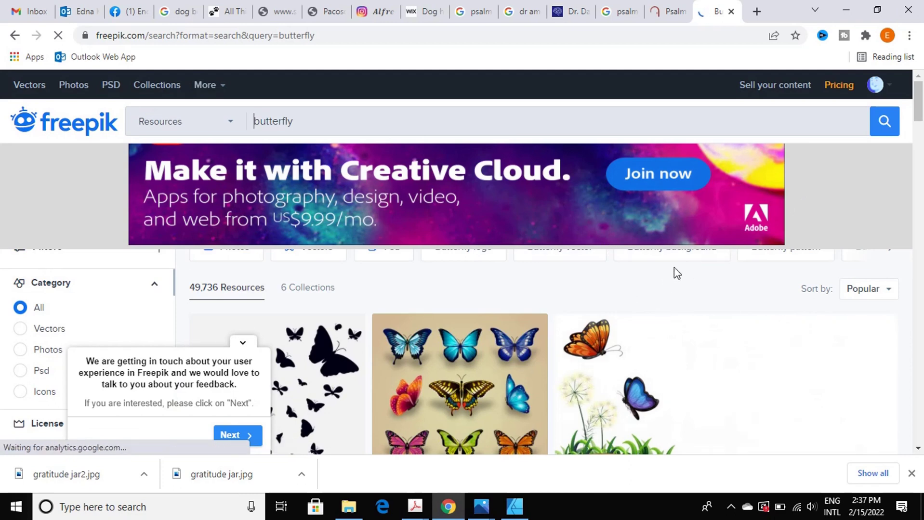
# - Browse the butterfly results, close the feedback popup, and filter them to vectors
pyautogui.scroll(-2, 674, 267)
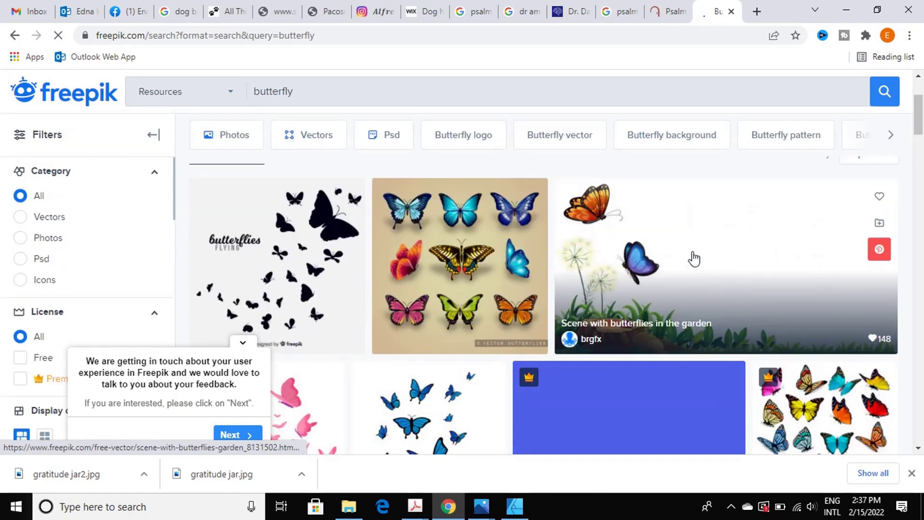
pyautogui.scroll(-3, 698, 250)
pyautogui.moveTo(429, 303)
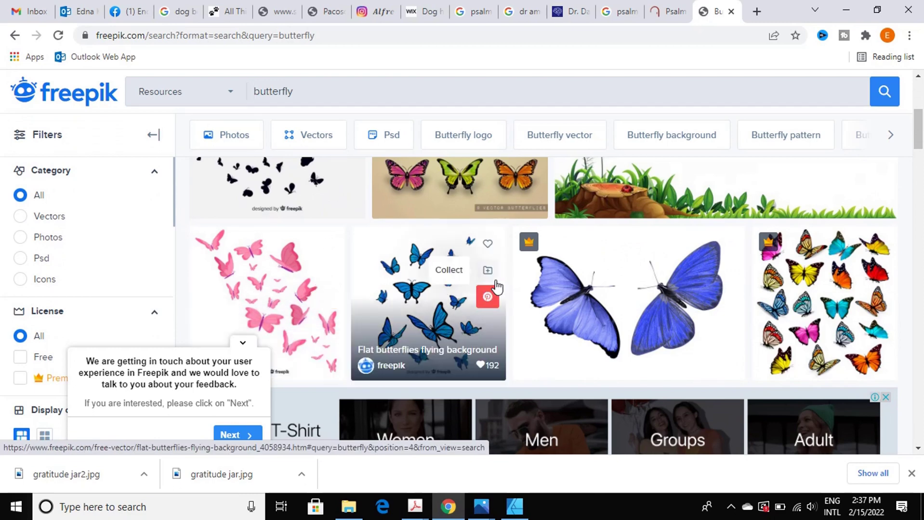
pyautogui.scroll(-3, 499, 280)
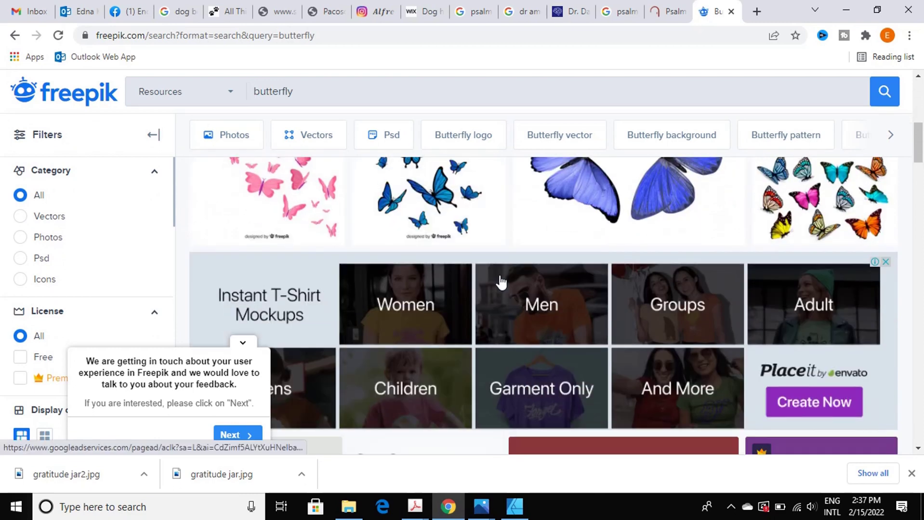
pyautogui.click(243, 343)
pyautogui.scroll(-4, 598, 281)
pyautogui.scroll(-3, 598, 282)
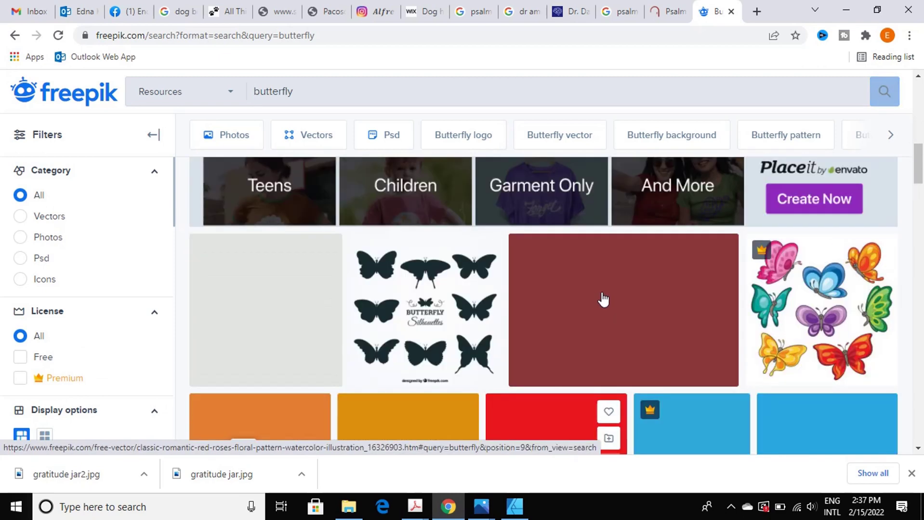
pyautogui.scroll(-4, 600, 302)
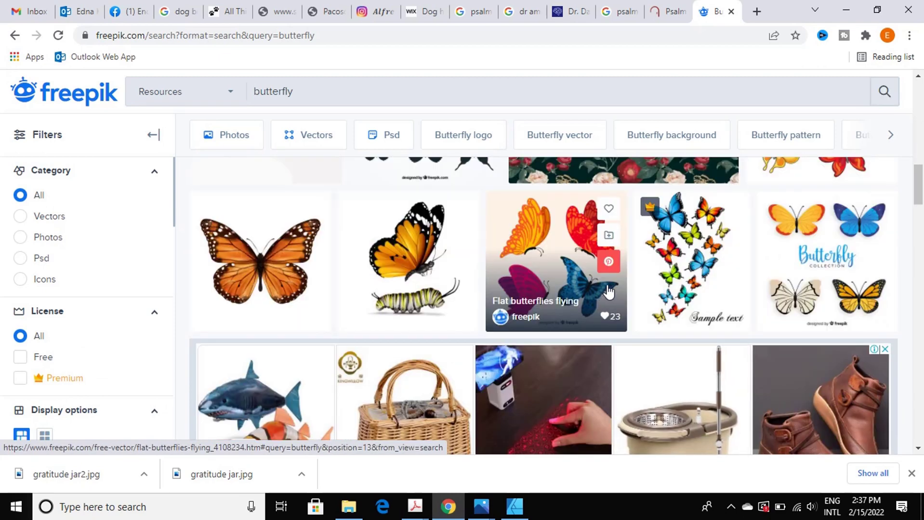
pyautogui.scroll(-4, 609, 291)
pyautogui.scroll(-3, 608, 291)
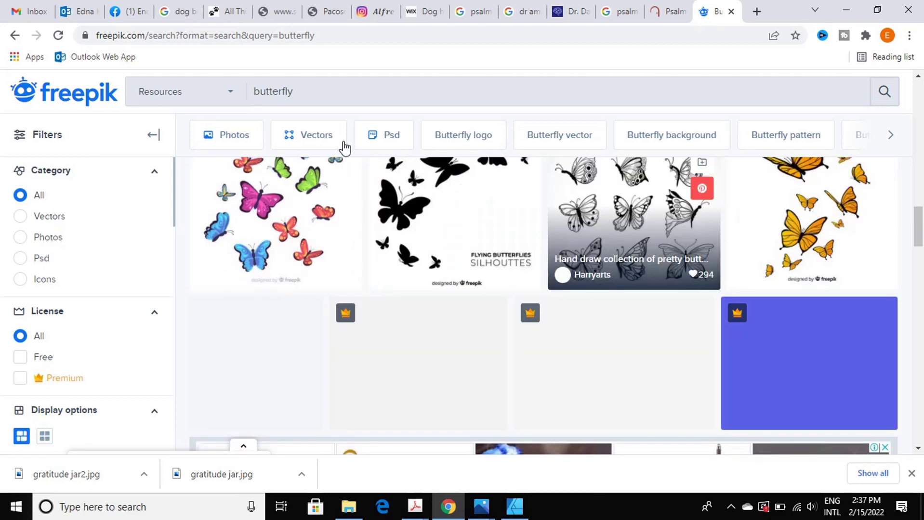
pyautogui.click(321, 139)
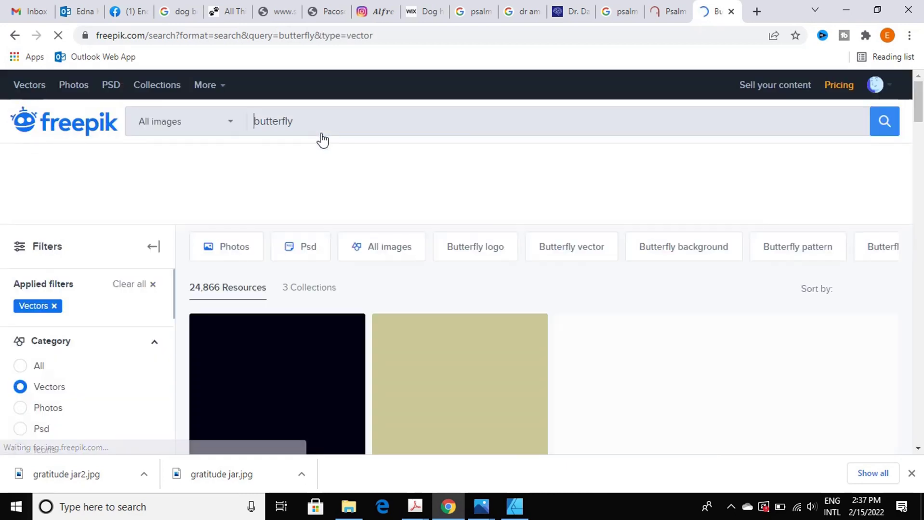
# - Scroll through the butterfly vector results until the butterfly birthday invitation template appears
pyautogui.scroll(-3, 633, 281)
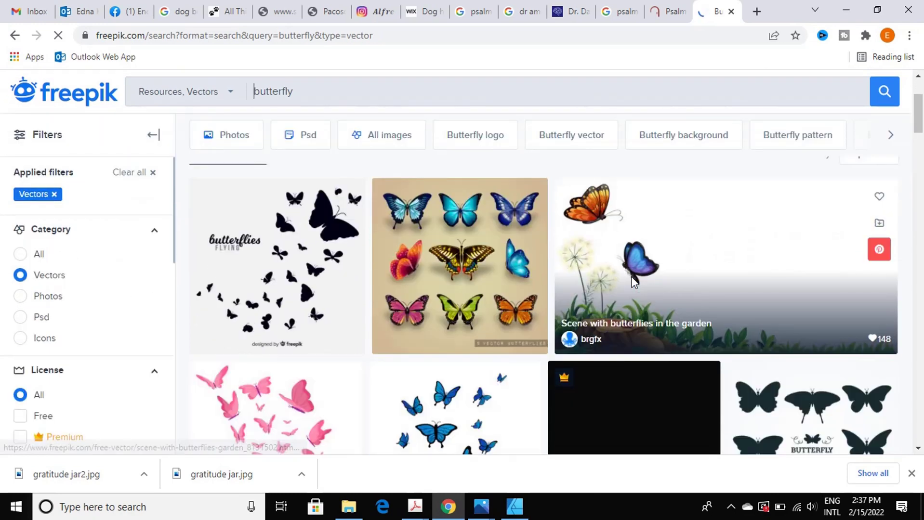
pyautogui.scroll(-3, 651, 266)
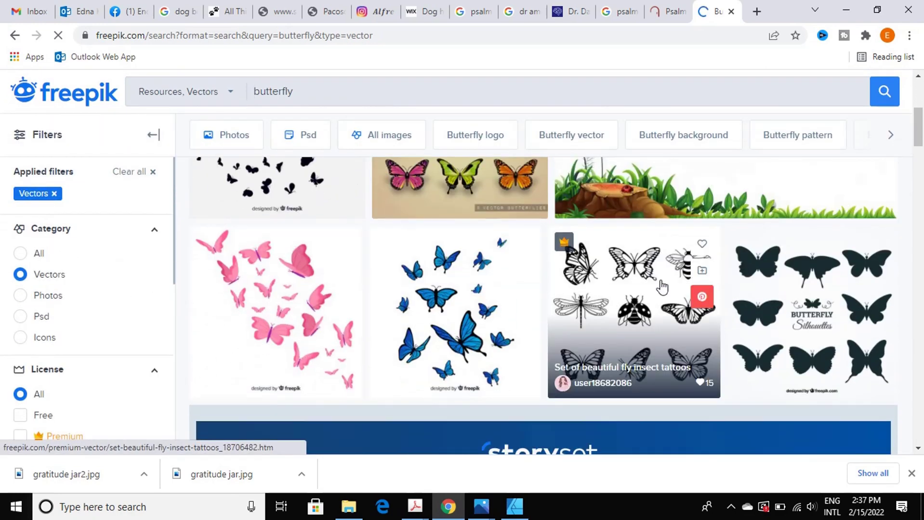
pyautogui.scroll(-5, 674, 255)
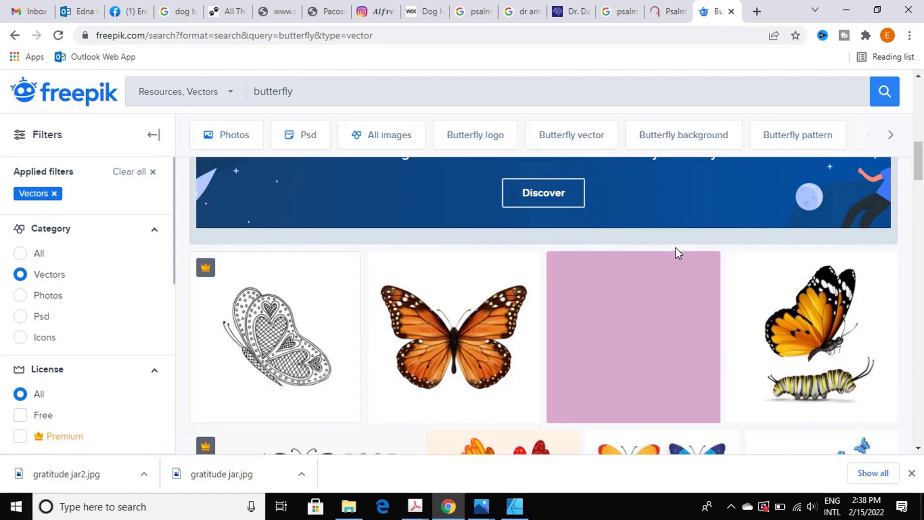
pyautogui.scroll(-4, 674, 253)
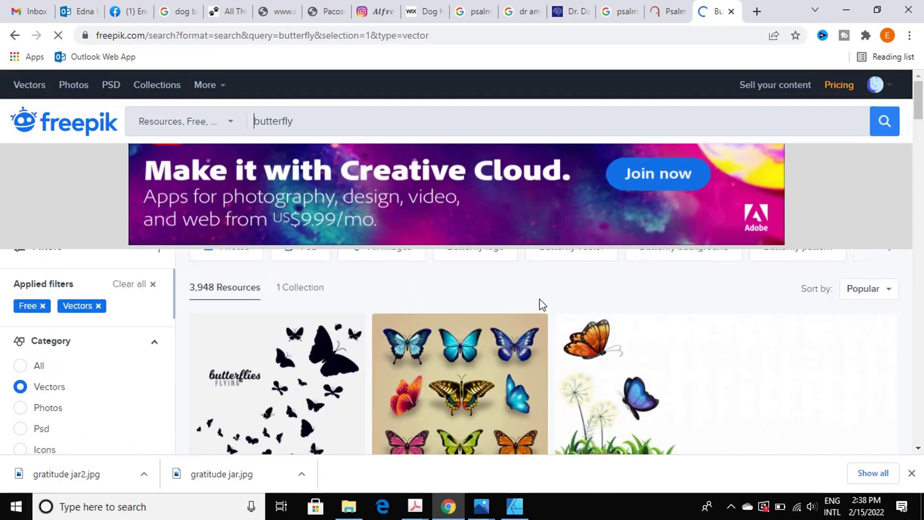
pyautogui.scroll(-3, 550, 299)
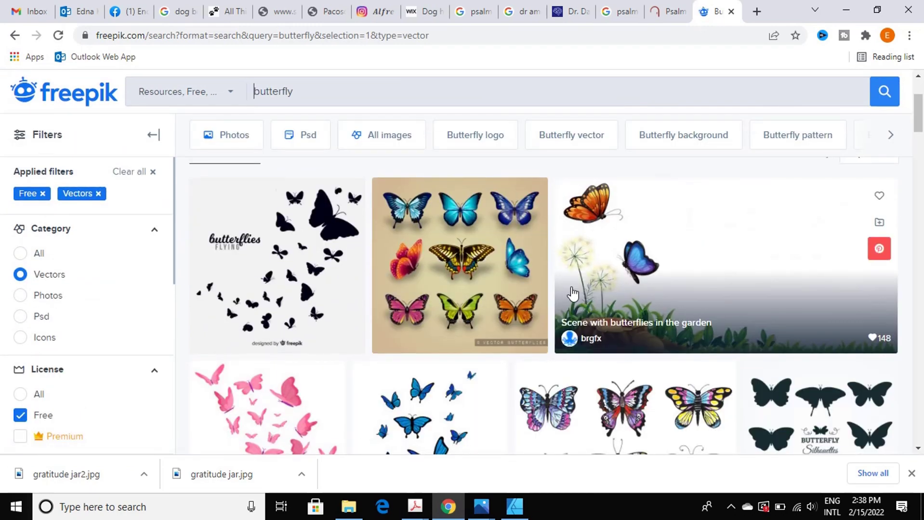
pyautogui.scroll(-3, 559, 294)
pyautogui.scroll(-1, 571, 292)
pyautogui.scroll(-3, 571, 293)
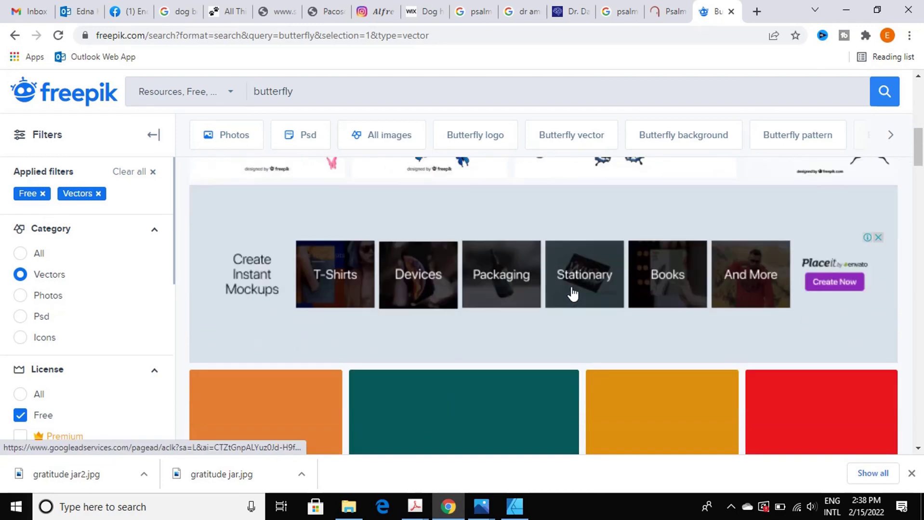
pyautogui.scroll(-3, 572, 294)
pyautogui.scroll(-4, 573, 293)
pyautogui.scroll(1, 572, 294)
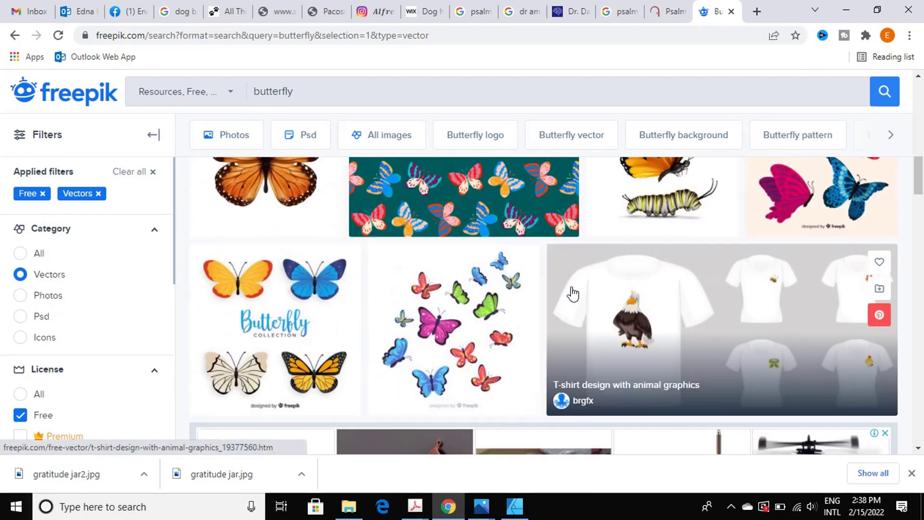
pyautogui.scroll(3, 573, 293)
pyautogui.scroll(-1, 573, 293)
pyautogui.scroll(-4, 573, 293)
pyautogui.scroll(1, 572, 294)
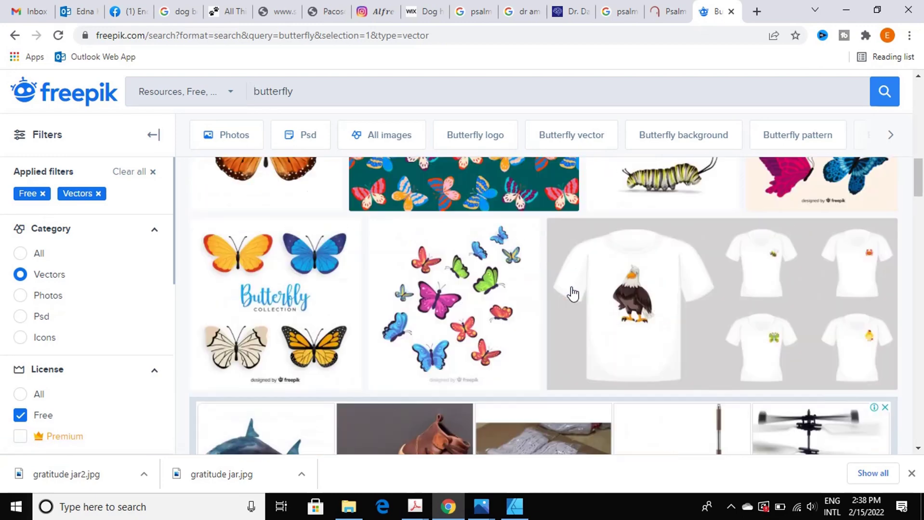
pyautogui.scroll(1, 573, 294)
pyautogui.scroll(2, 573, 293)
pyautogui.scroll(-1, 571, 293)
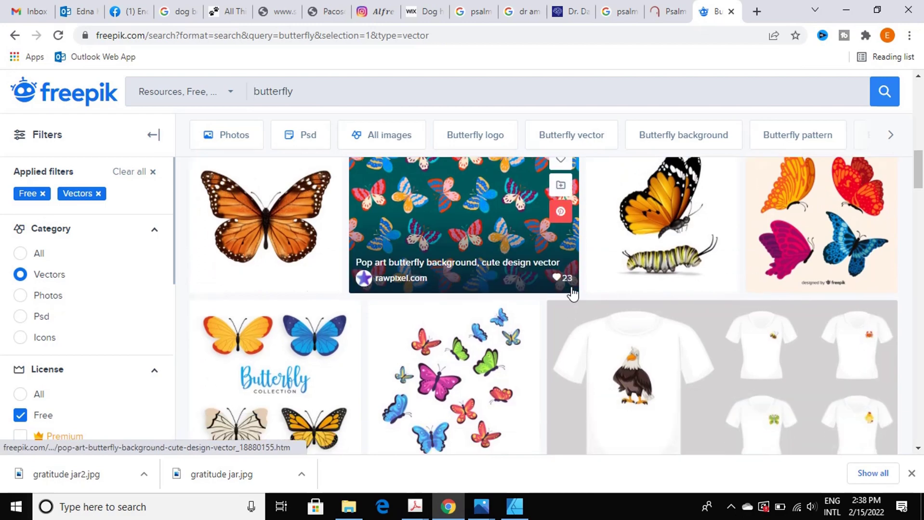
pyautogui.scroll(-6, 572, 293)
pyautogui.scroll(-3, 572, 293)
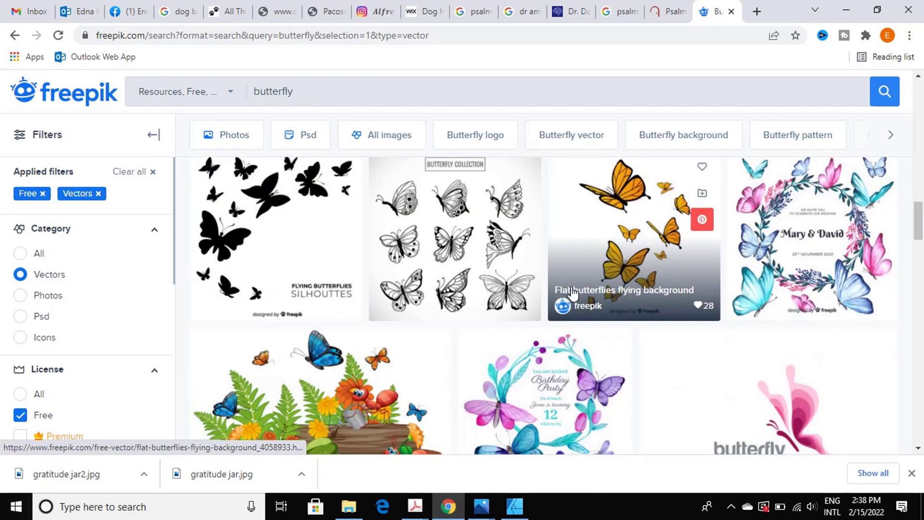
pyautogui.scroll(-5, 573, 293)
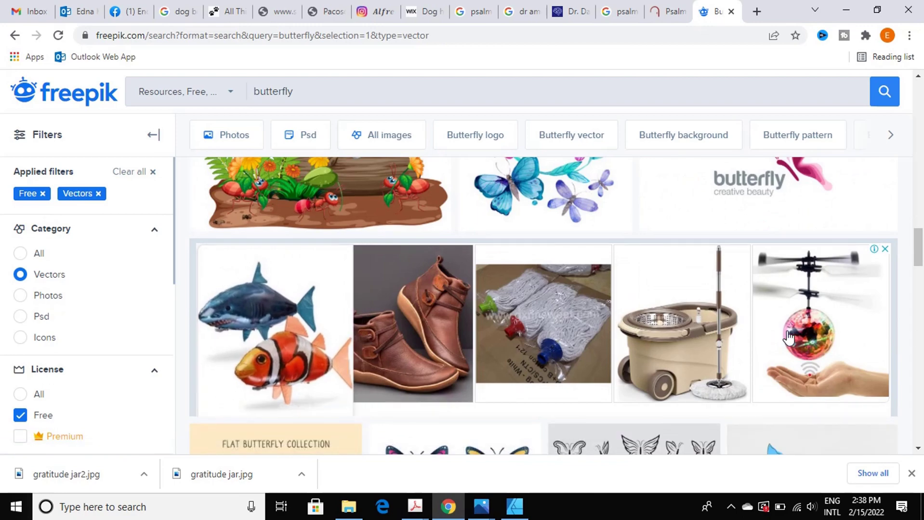
pyautogui.scroll(6, 768, 343)
pyautogui.scroll(-3, 737, 346)
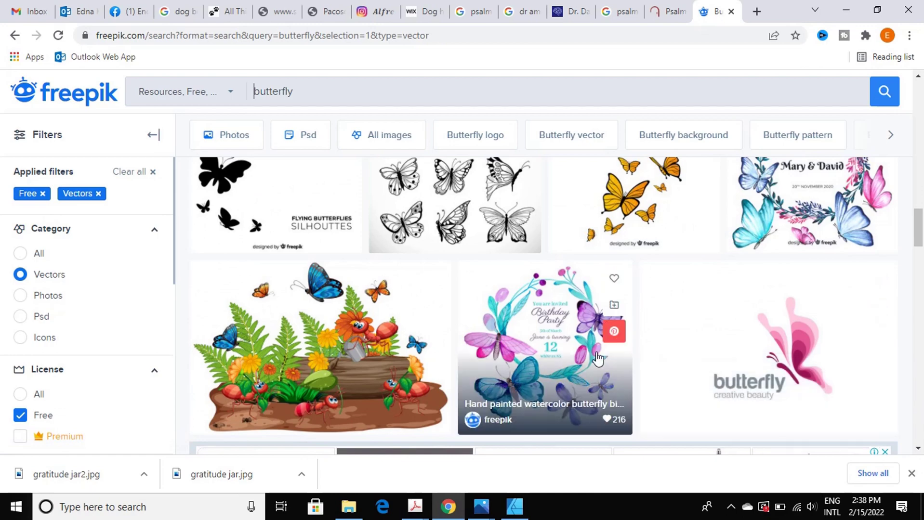
pyautogui.scroll(-3, 650, 318)
pyautogui.scroll(-1, 650, 315)
pyautogui.scroll(-2, 650, 315)
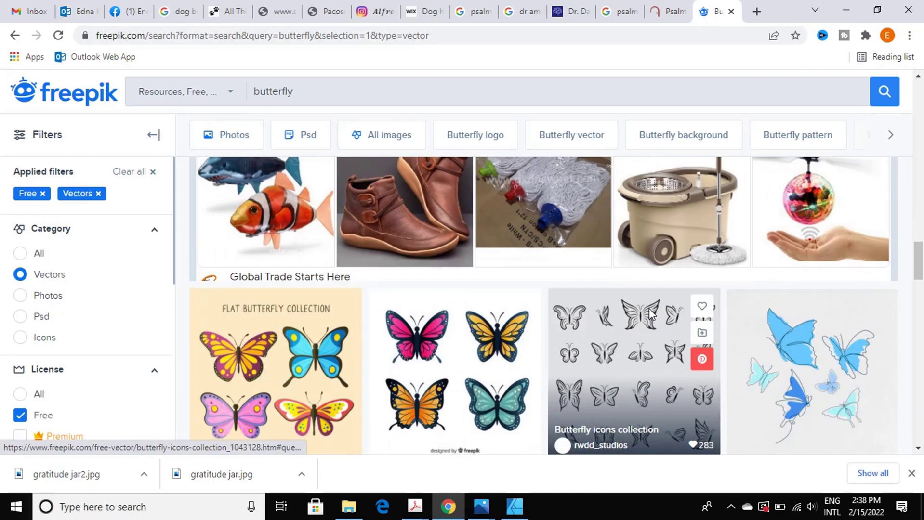
pyautogui.scroll(-3, 651, 315)
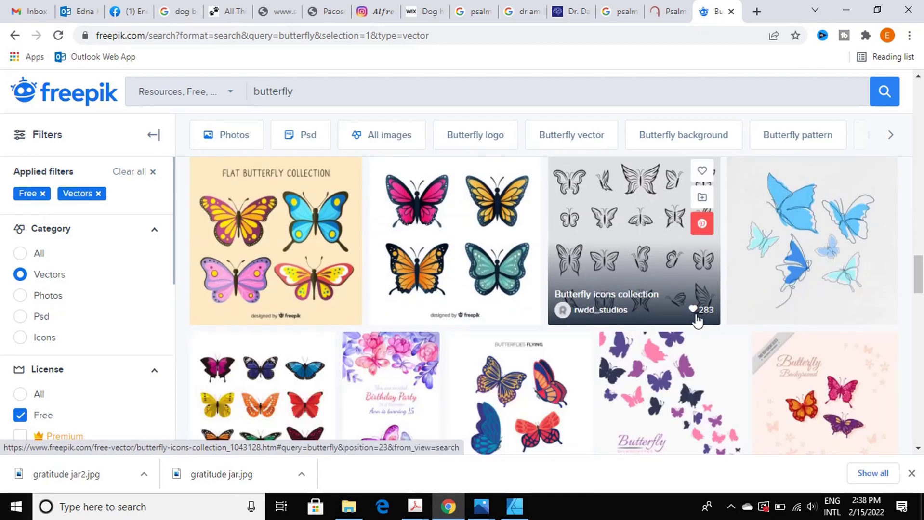
pyautogui.scroll(-3, 696, 318)
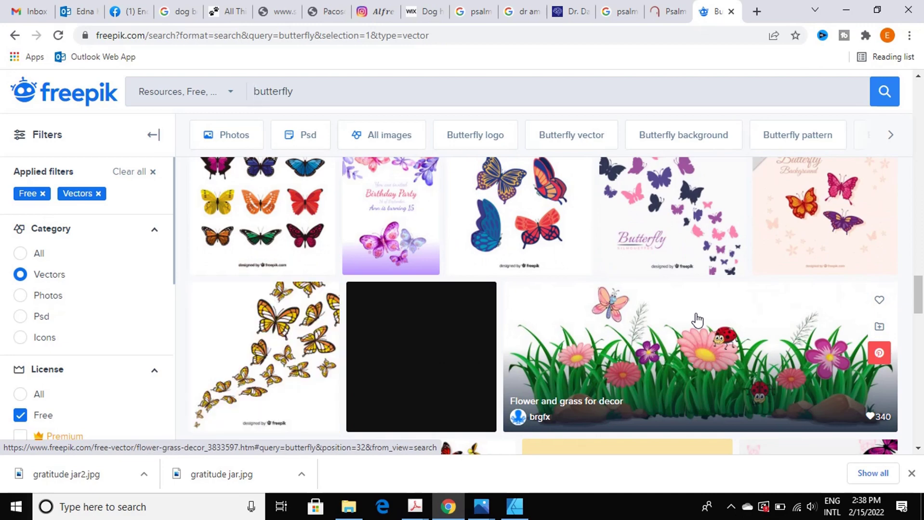
pyautogui.scroll(-2, 697, 319)
pyautogui.scroll(-3, 697, 320)
pyautogui.scroll(-4, 697, 320)
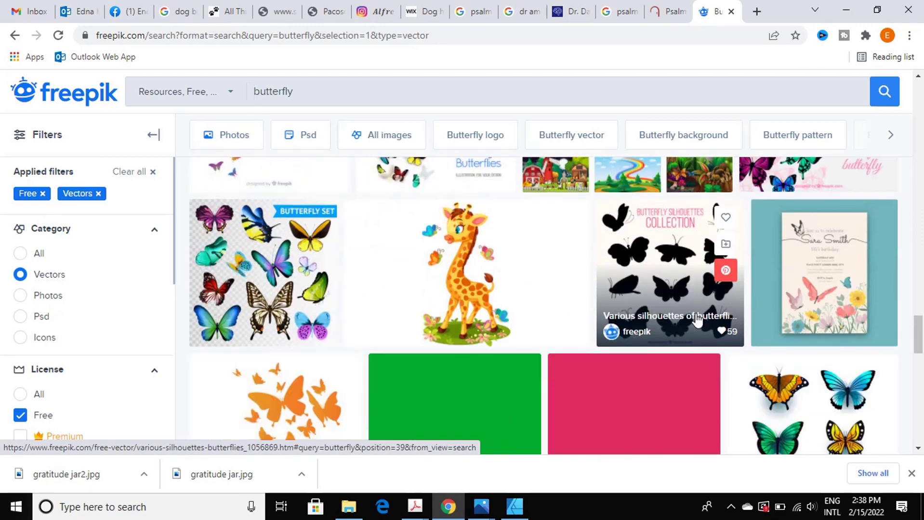
pyautogui.scroll(1, 697, 319)
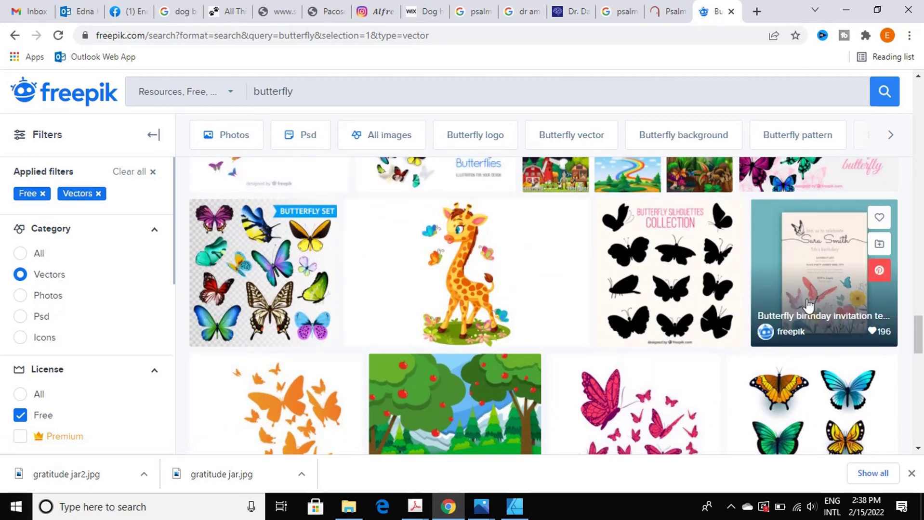
# - Free-download the butterfly birthday invitation template zip into the ENCAMP DESIGNS folder
pyautogui.click(818, 283)
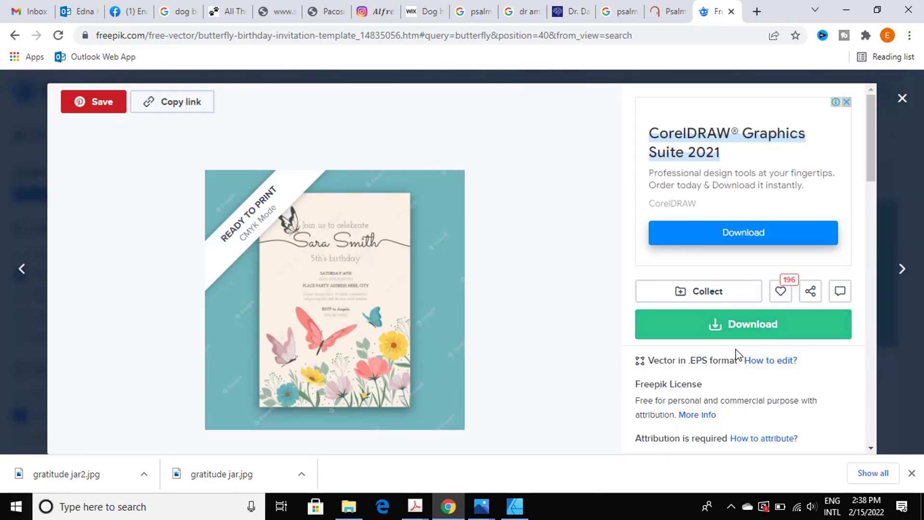
pyautogui.click(731, 333)
pyautogui.scroll(-3, 722, 346)
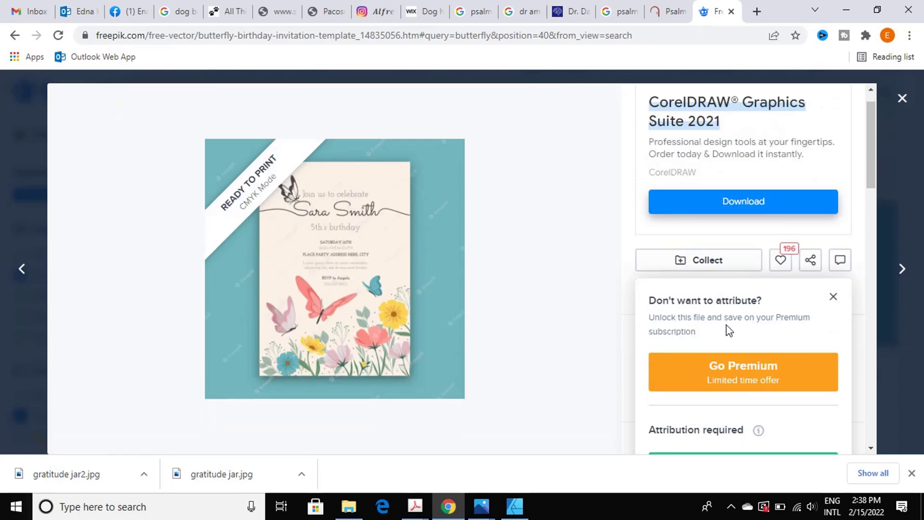
pyautogui.click(716, 364)
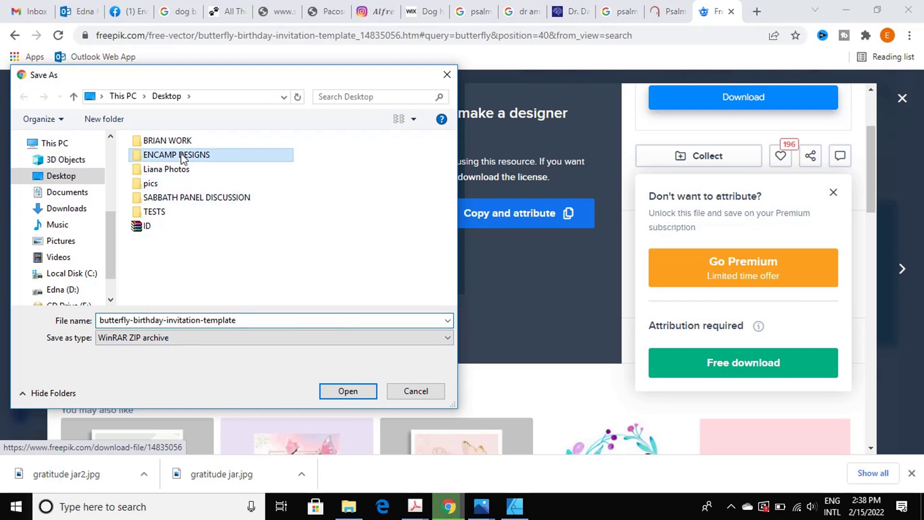
pyautogui.doubleClick(180, 156)
pyautogui.click(362, 396)
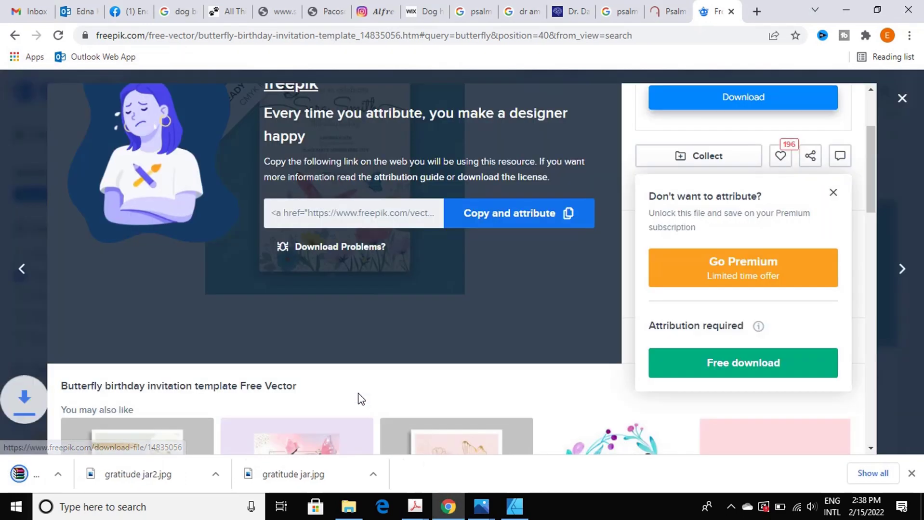
# - Open the template zip in WinRAR, launch 5515094.ai in Illustrator, and return to Chrome
pyautogui.click(72, 480)
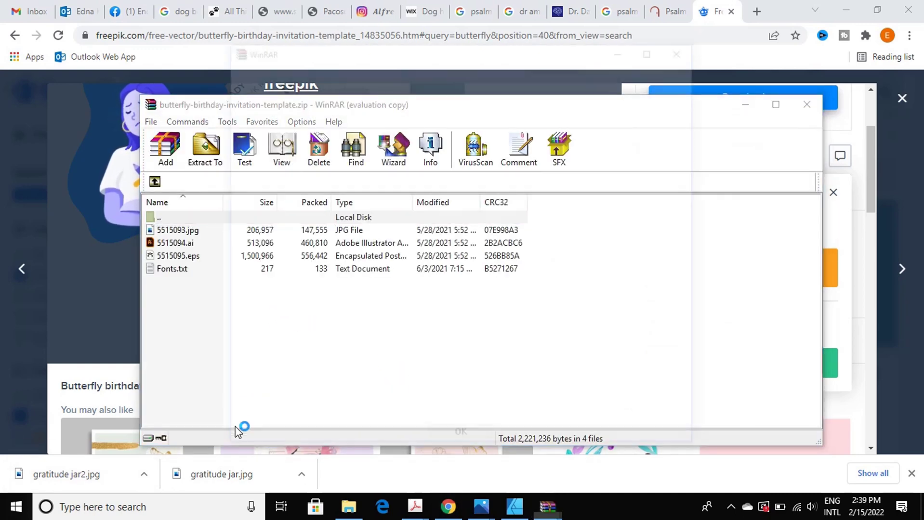
pyautogui.click(685, 48)
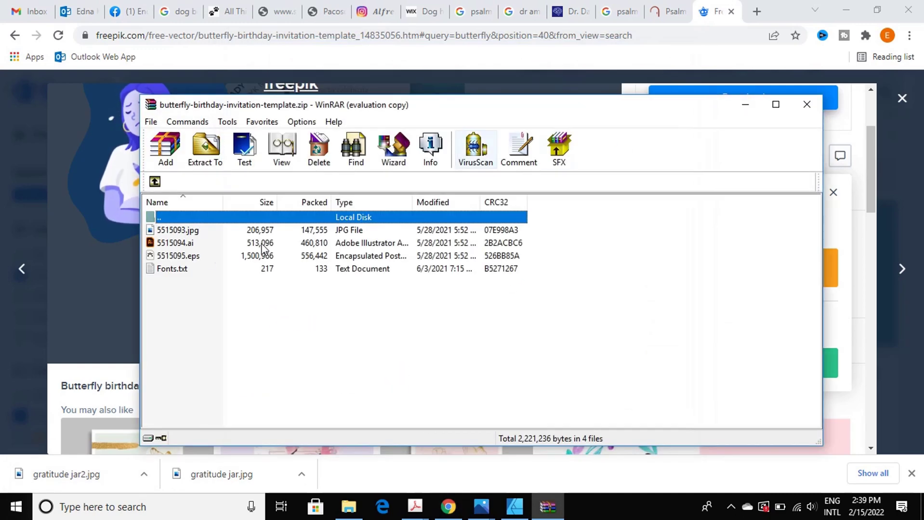
pyautogui.click(185, 243)
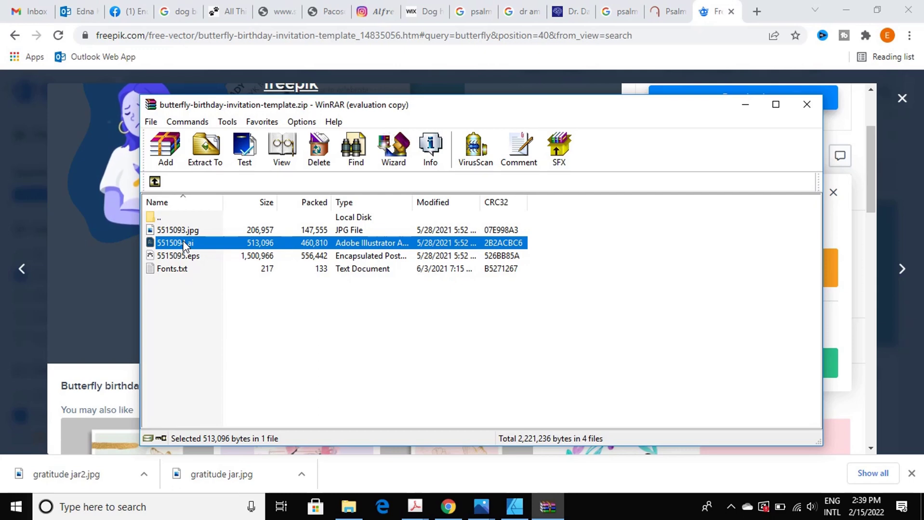
pyautogui.doubleClick(185, 243)
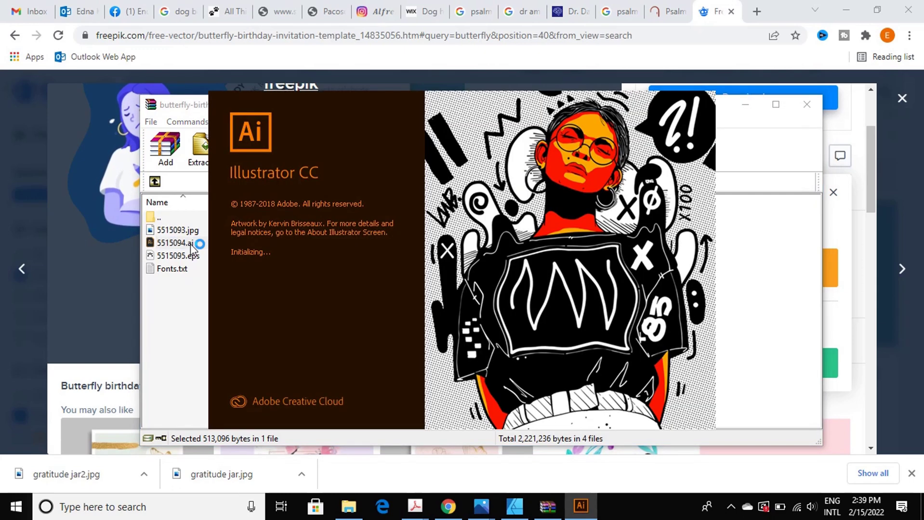
pyautogui.click(784, 320)
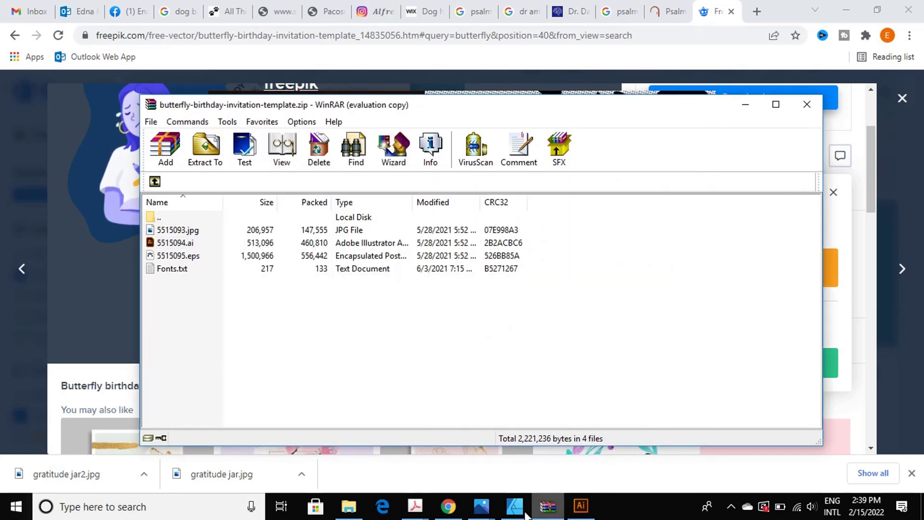
pyautogui.click(857, 159)
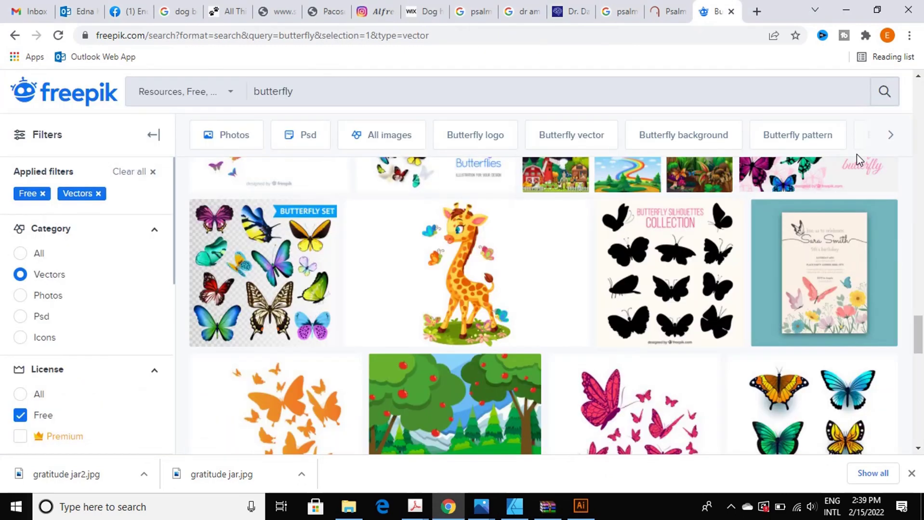
# - Go to the next page of butterfly results and close the ad window that opens
pyautogui.scroll(-3, 635, 269)
pyautogui.scroll(-2, 655, 308)
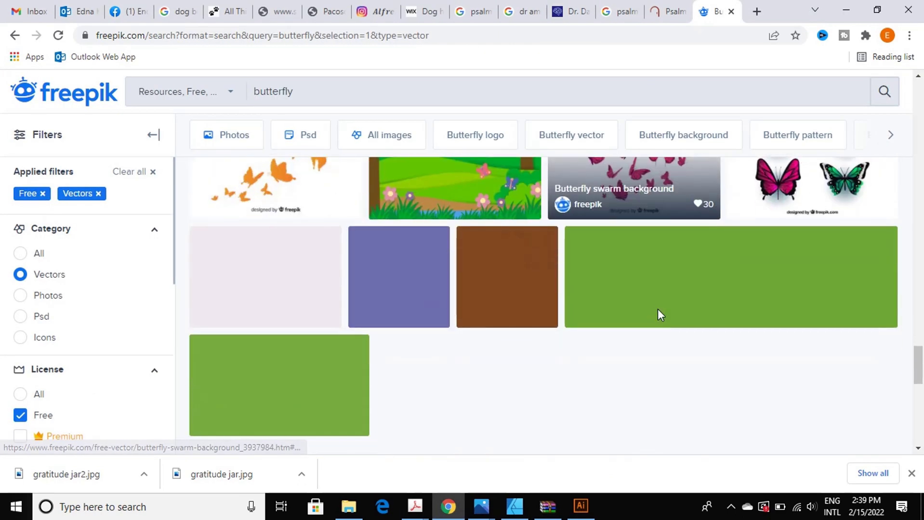
pyautogui.scroll(-3, 655, 310)
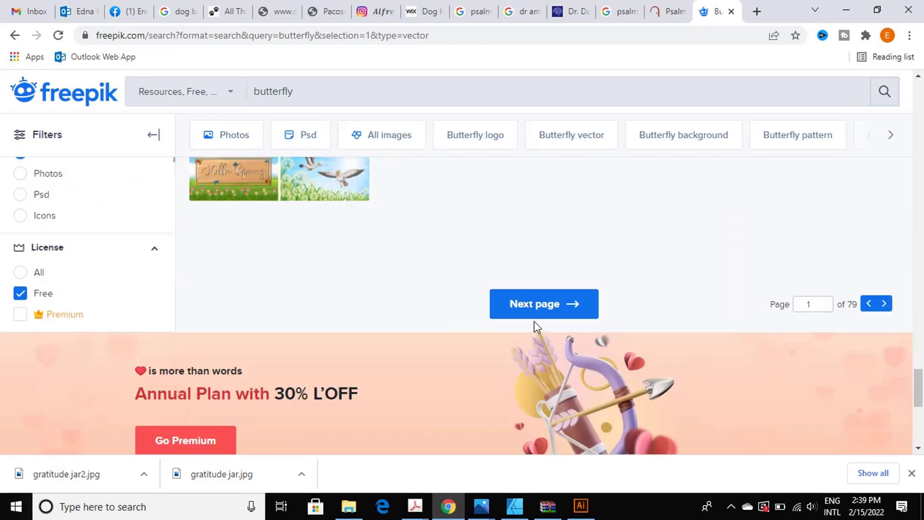
pyautogui.click(537, 306)
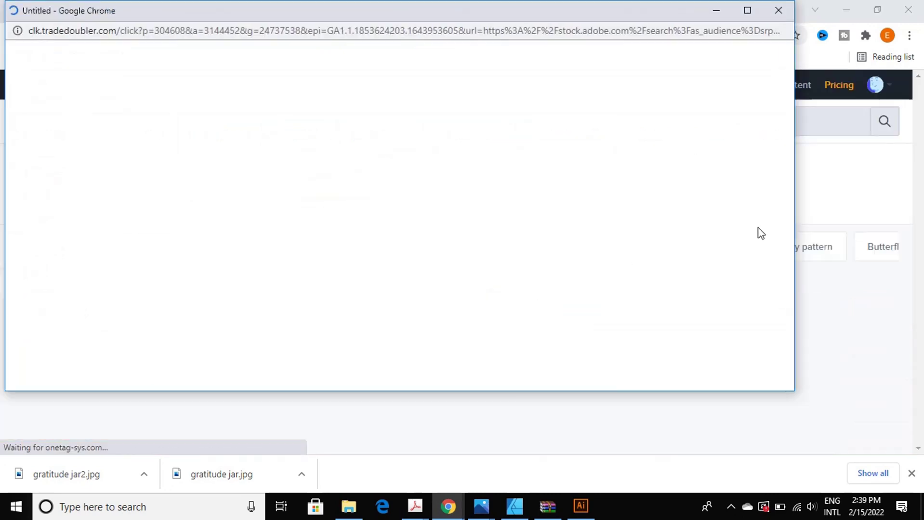
pyautogui.click(783, 10)
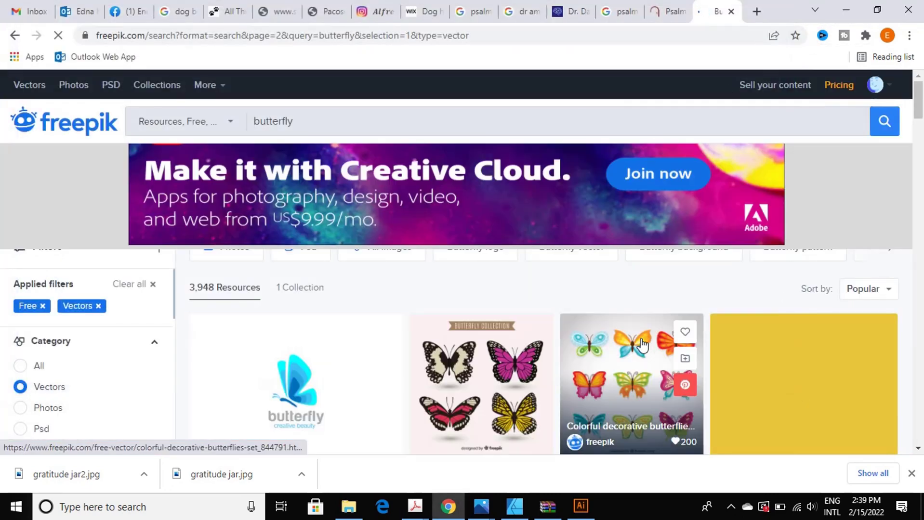
# - Filter the butterfly results to icons only and dismiss the Adobe Stock popup
pyautogui.scroll(-1, 651, 310)
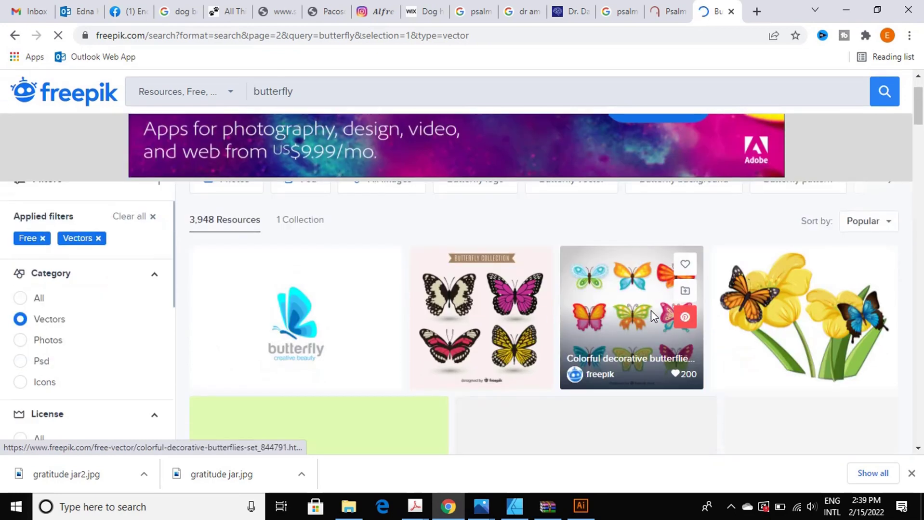
pyautogui.scroll(-2, 651, 311)
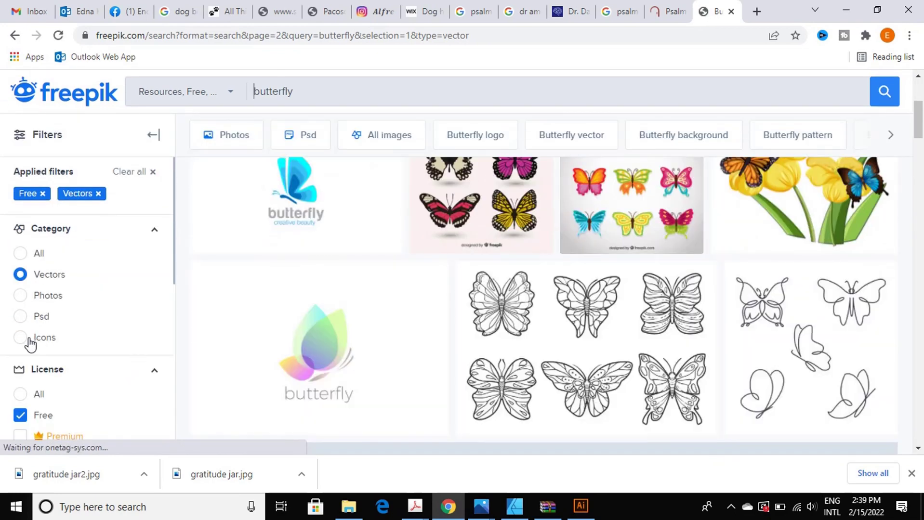
pyautogui.click(20, 338)
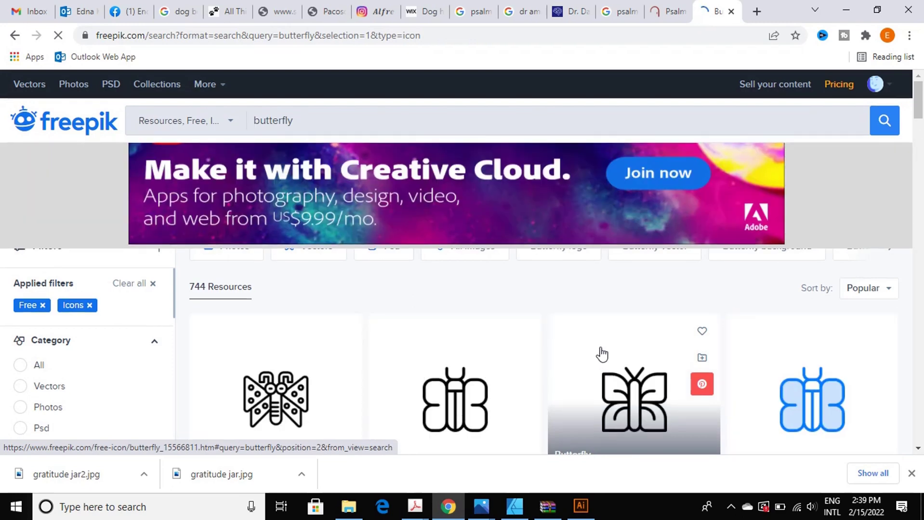
pyautogui.scroll(-3, 607, 364)
pyautogui.scroll(-1, 604, 354)
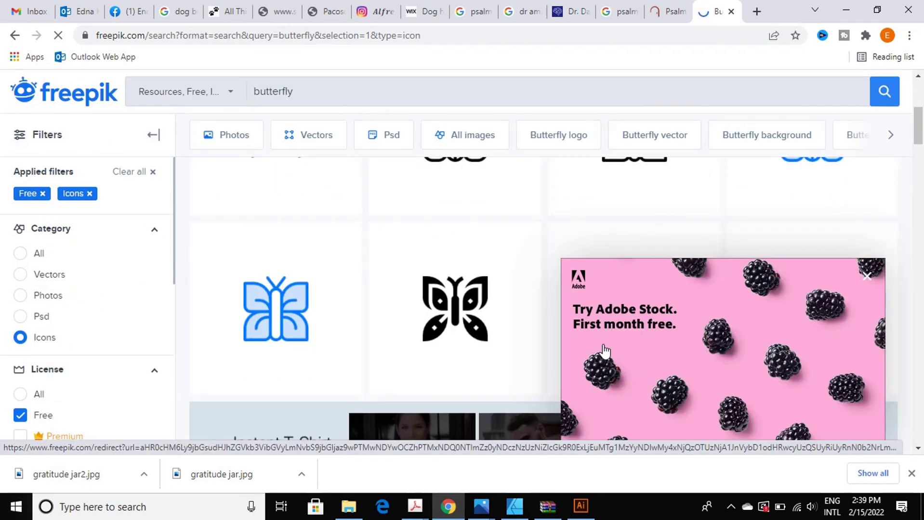
pyautogui.scroll(-3, 604, 354)
pyautogui.click(874, 280)
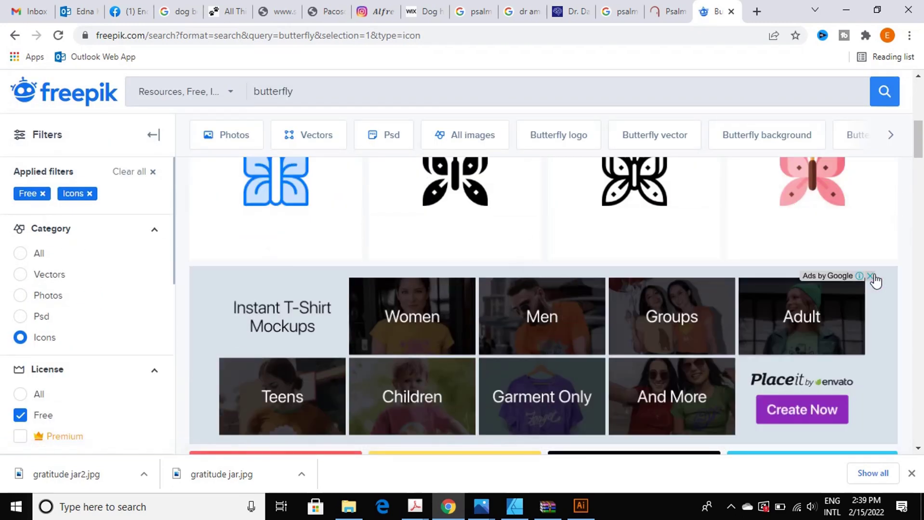
# - Scroll down through the butterfly icon results
pyautogui.scroll(-1, 784, 336)
pyautogui.scroll(-3, 784, 335)
pyautogui.scroll(-3, 789, 332)
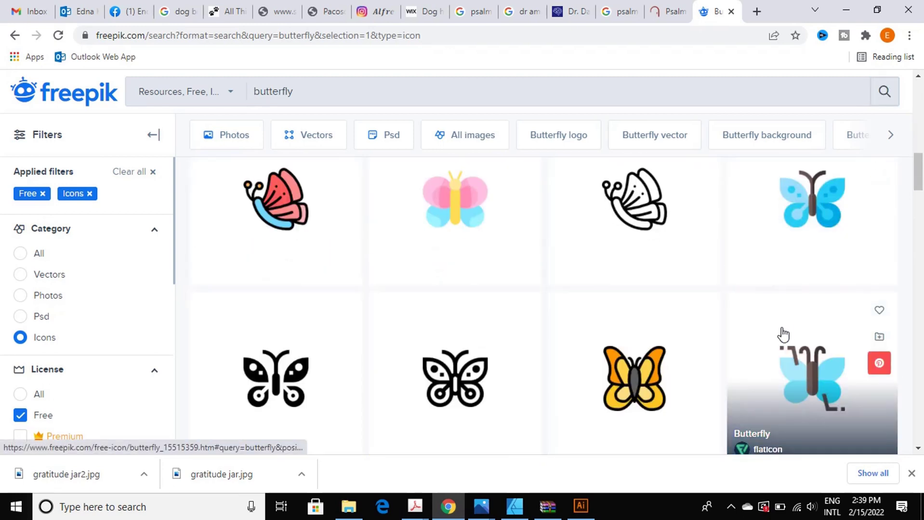
pyautogui.scroll(-4, 783, 333)
pyautogui.scroll(-5, 783, 334)
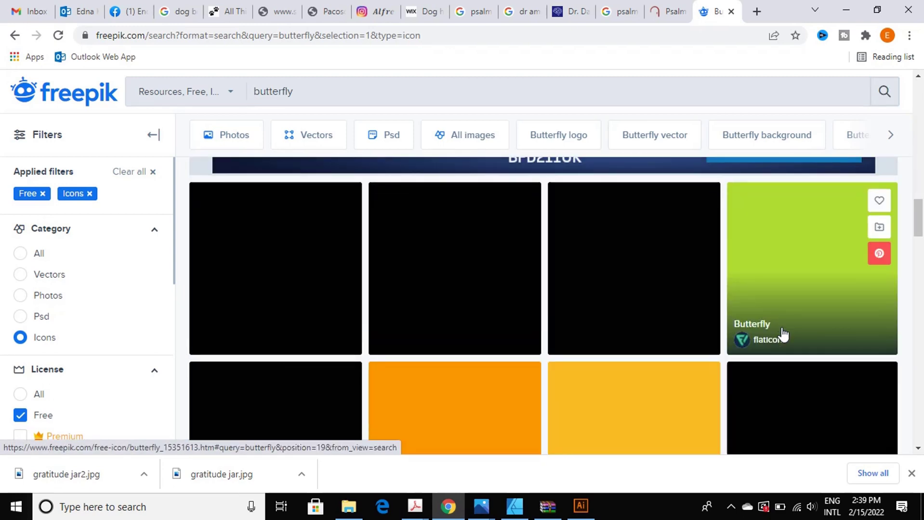
pyautogui.scroll(-3, 782, 334)
pyautogui.scroll(-1, 782, 334)
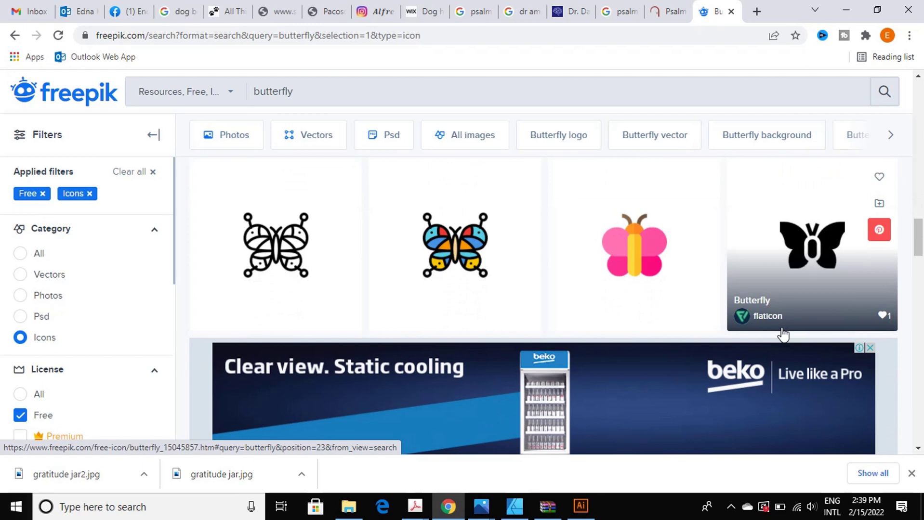
pyautogui.scroll(-4, 783, 334)
pyautogui.scroll(-3, 783, 334)
pyautogui.scroll(-2, 783, 334)
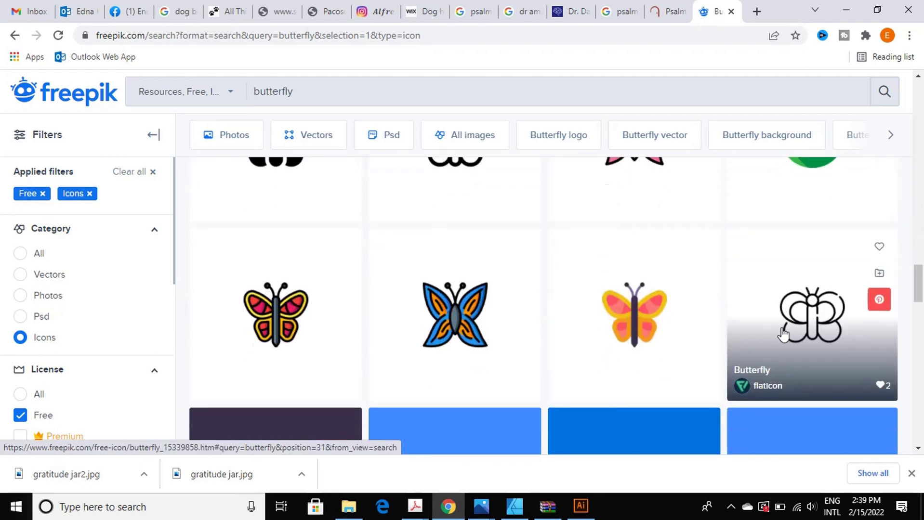
pyautogui.scroll(-2, 782, 334)
pyautogui.scroll(-6, 783, 334)
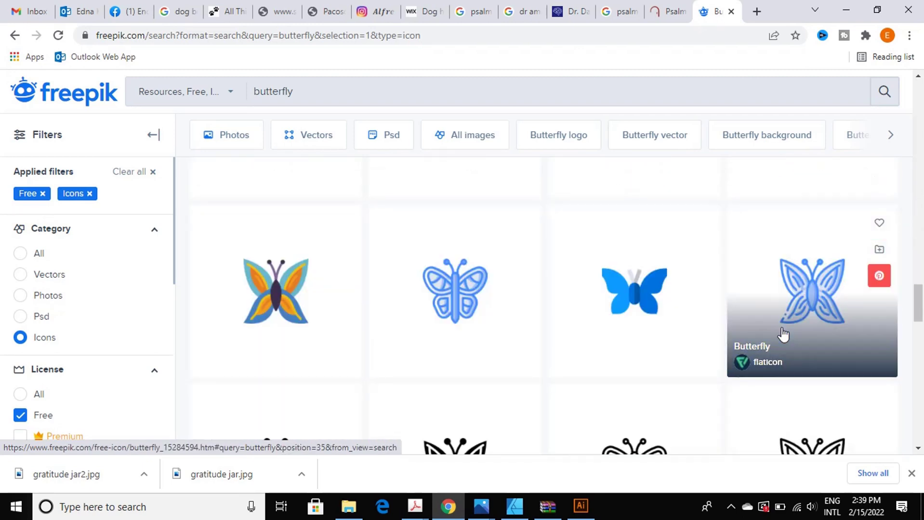
pyautogui.scroll(-1, 783, 333)
pyautogui.scroll(-3, 783, 334)
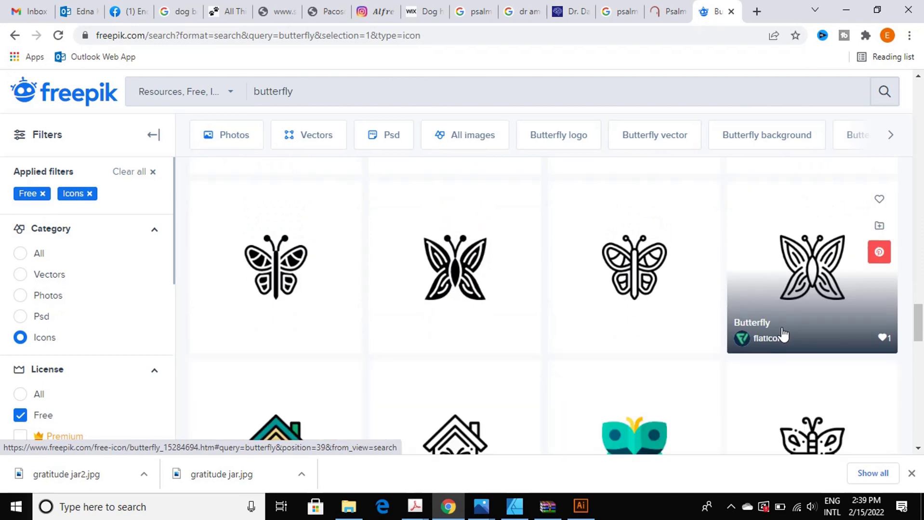
pyautogui.scroll(-4, 782, 334)
pyautogui.click(580, 505)
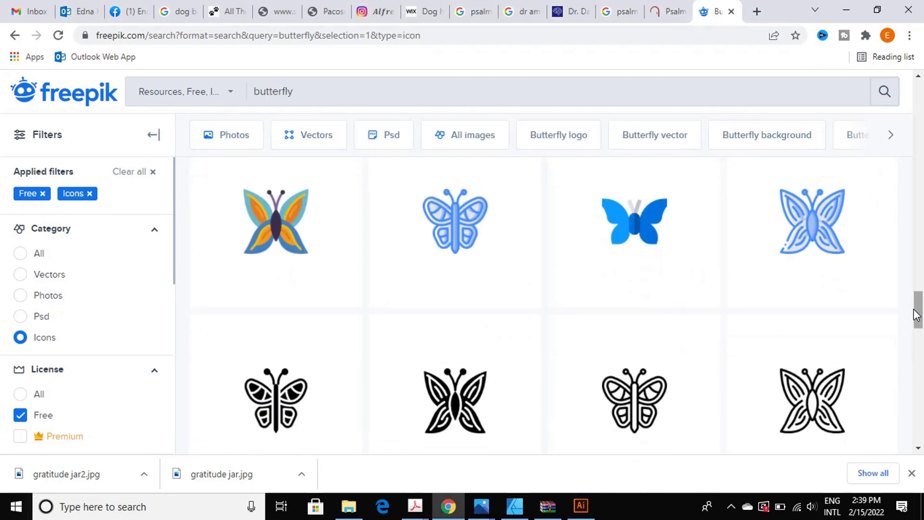
# - Load the second page of butterfly icon results
pyautogui.scroll(-2, 866, 400)
pyautogui.scroll(-2, 865, 389)
pyautogui.scroll(-3, 856, 387)
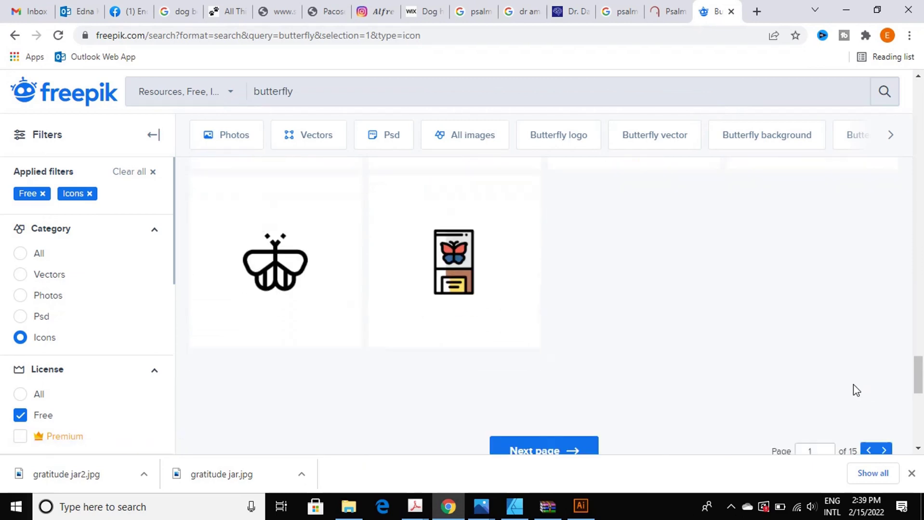
pyautogui.scroll(-3, 852, 386)
pyautogui.click(552, 316)
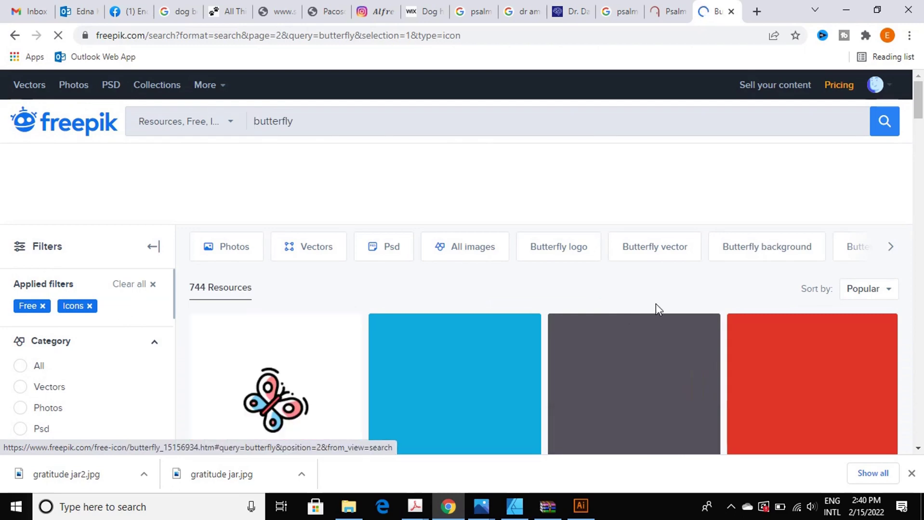
pyautogui.scroll(-3, 656, 303)
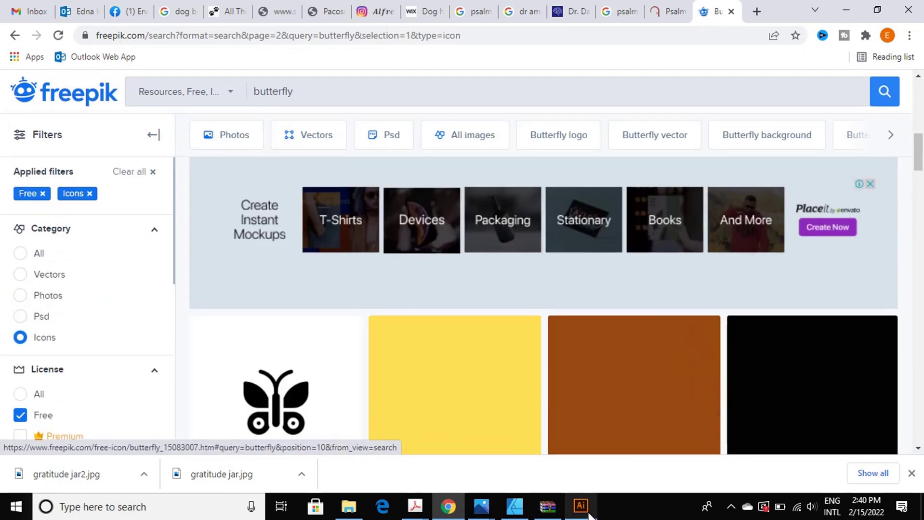
pyautogui.click(580, 506)
# - Review the Psalm 34:7 poster in Affinity Designer before switching to the Illustrator template
pyautogui.click(512, 510)
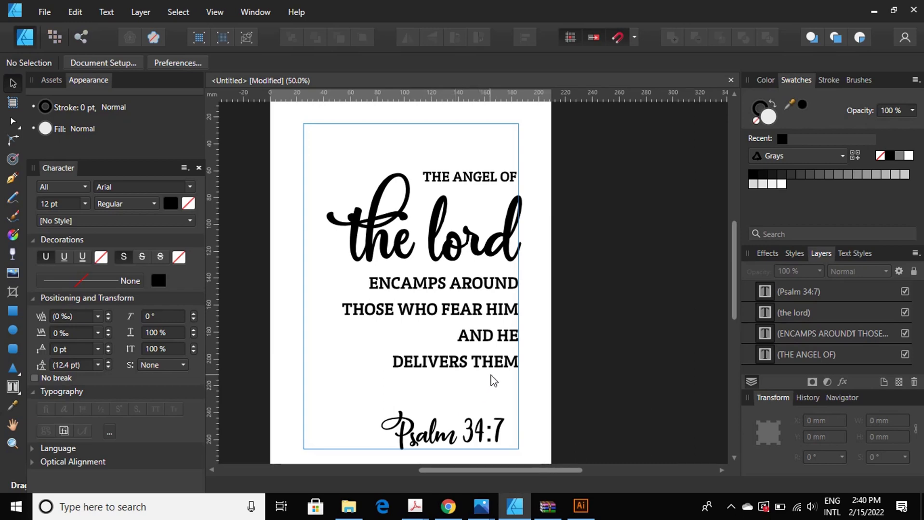
pyautogui.scroll(-1, 491, 380)
pyautogui.scroll(-1, 492, 380)
pyautogui.scroll(3, 492, 380)
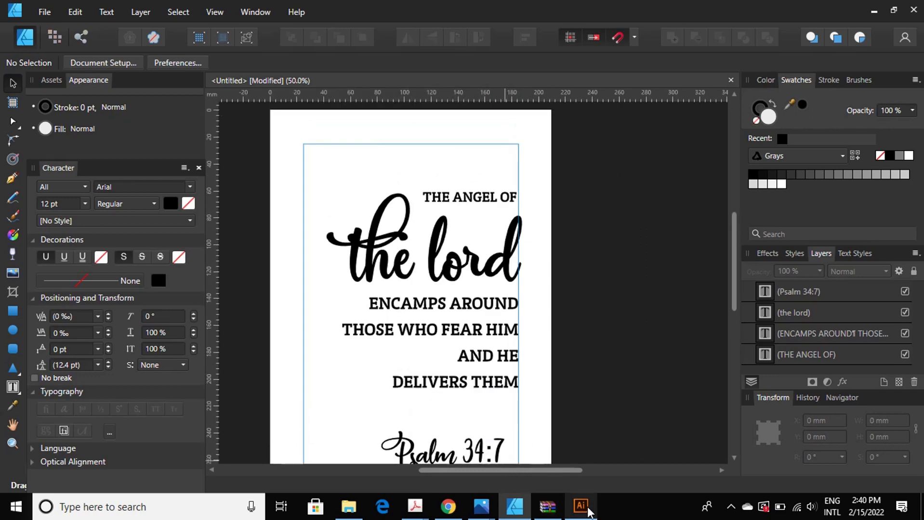
pyautogui.click(581, 506)
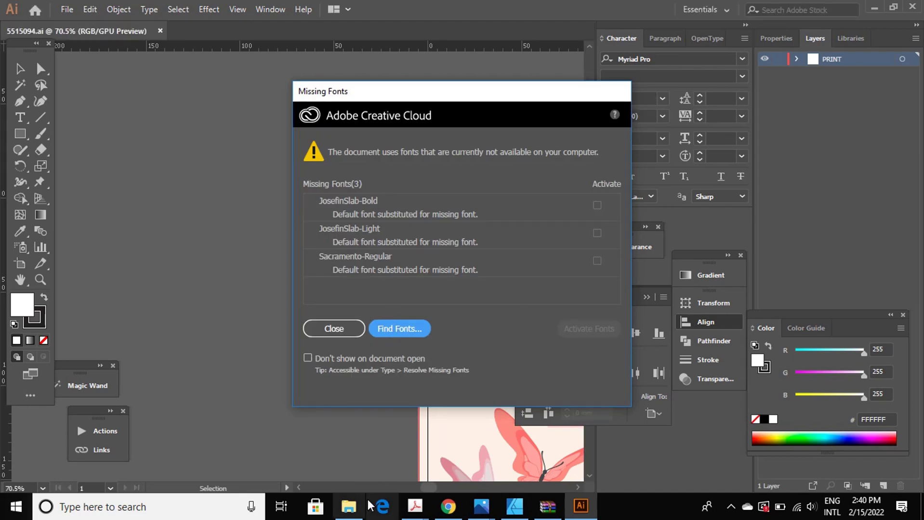
pyautogui.moveTo(515, 506)
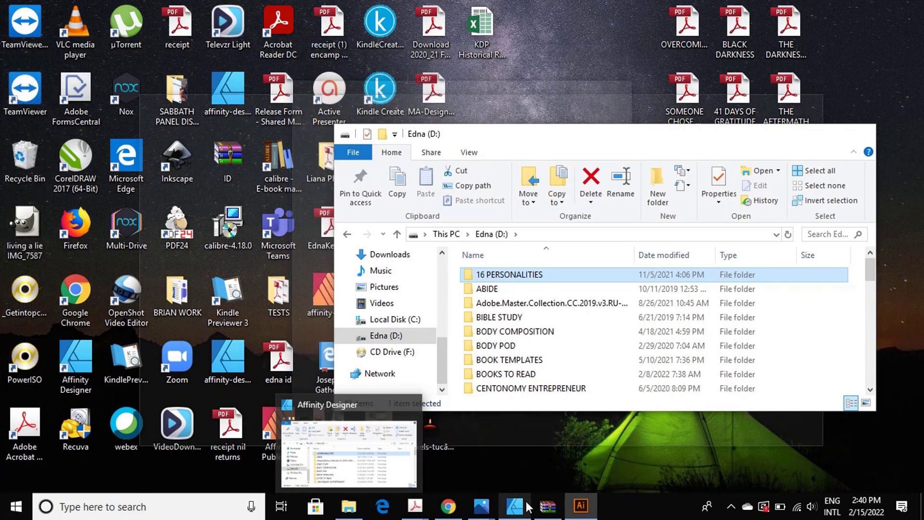
# - Open Fonts.txt from the template archive in Notepad and select the Sacramento font link
pyautogui.click(536, 485)
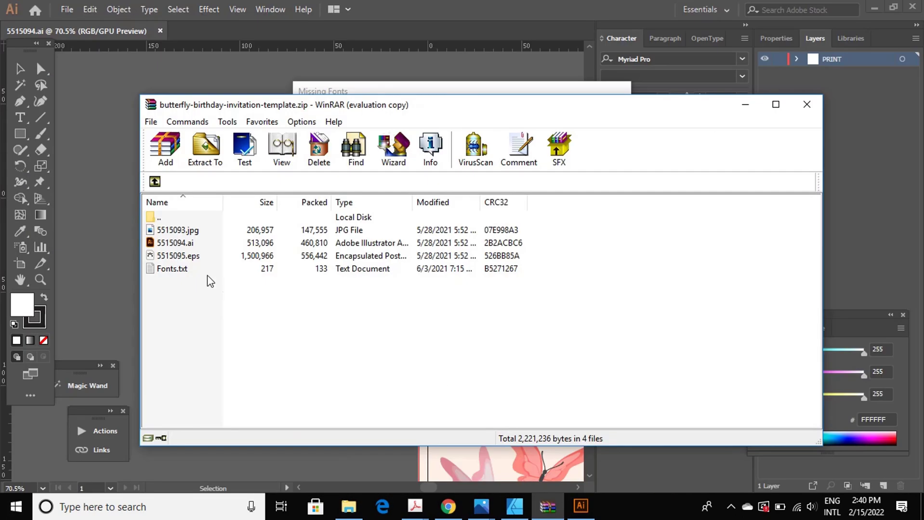
pyautogui.doubleClick(173, 269)
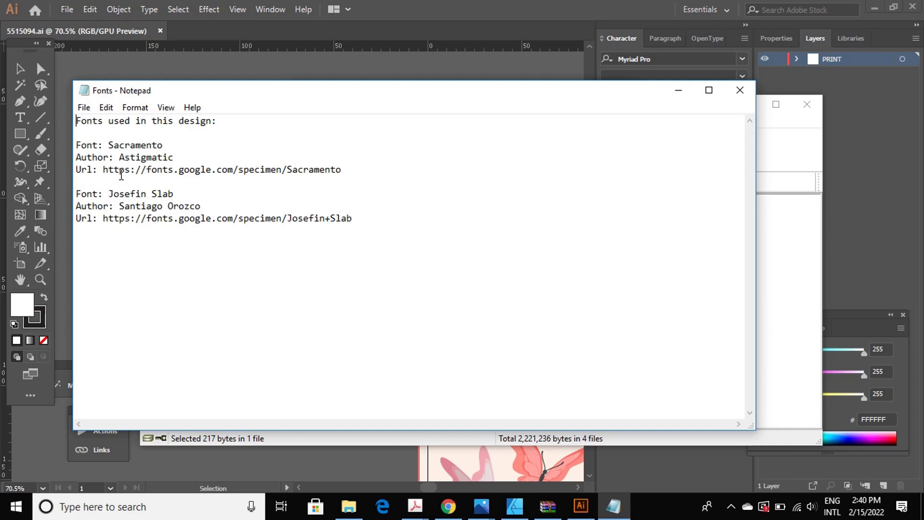
pyautogui.moveTo(103, 170)
pyautogui.mouseDown()
pyautogui.moveTo(410, 180)
pyautogui.moveTo(389, 172)
pyautogui.mouseUp()
pyautogui.hotkey('ctrl', 'c')
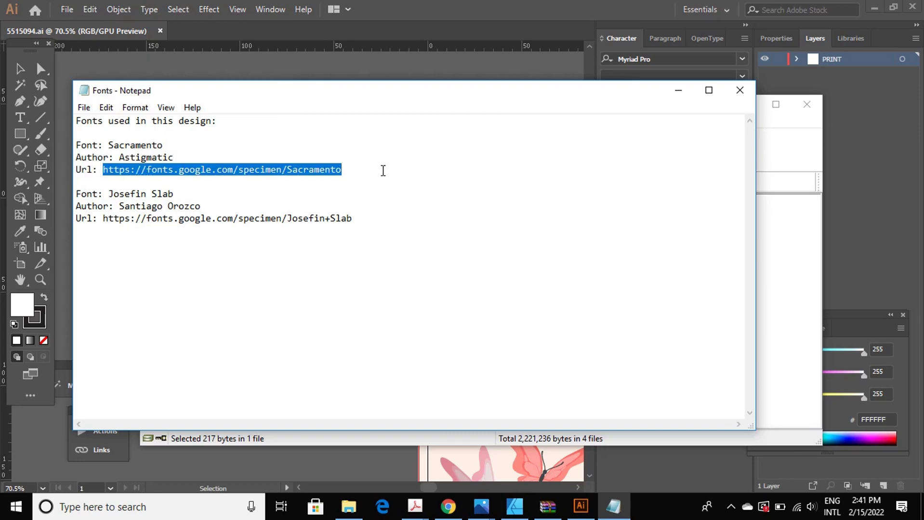
# - Load the Sacramento page on Google Fonts in Chrome from the pasted URL
pyautogui.click(448, 507)
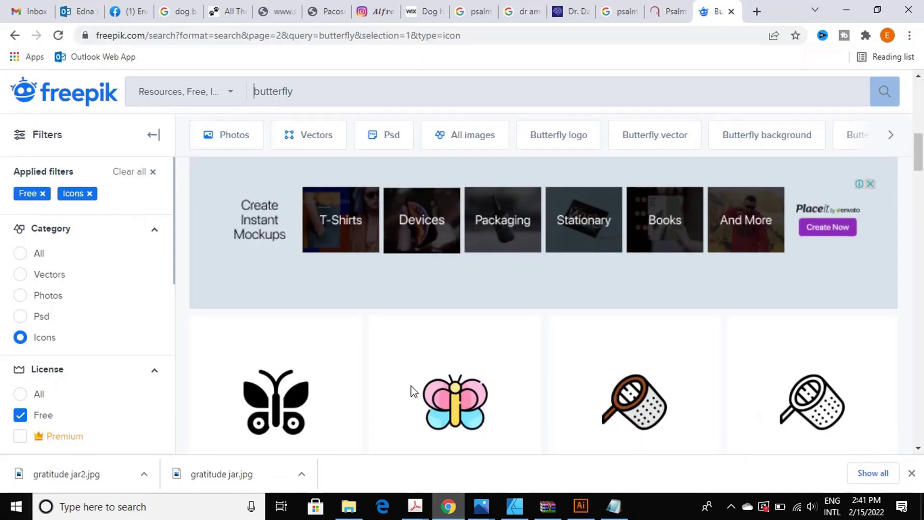
pyautogui.click(300, 36)
pyautogui.hotkey('ctrl', 'v')
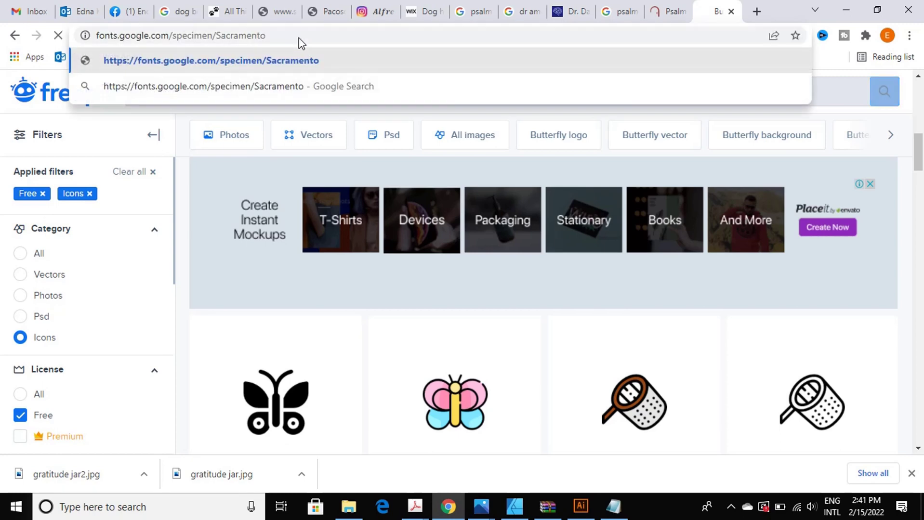
pyautogui.press('Return')
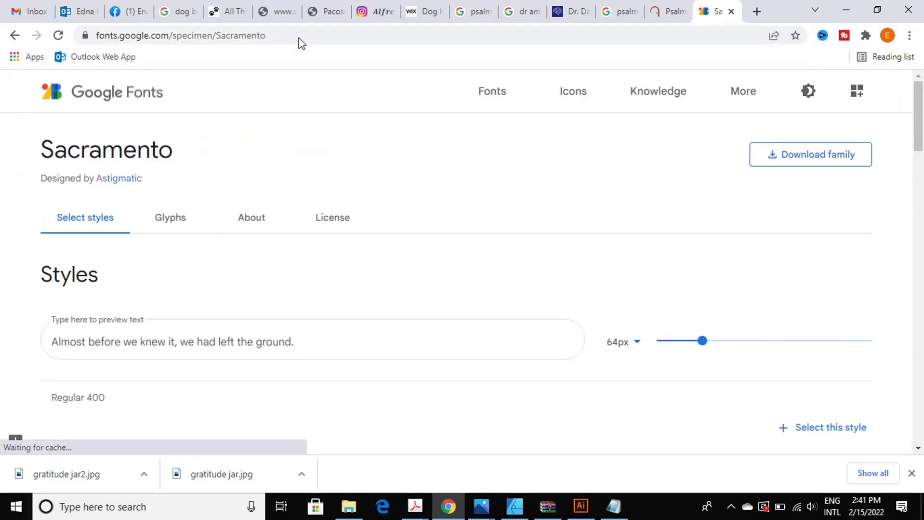
pyautogui.scroll(-3, 602, 267)
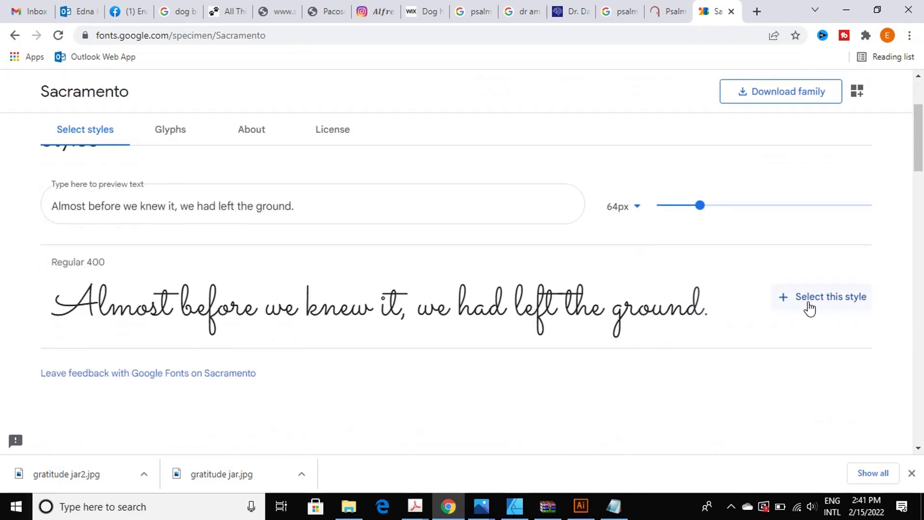
pyautogui.scroll(-1, 674, 293)
pyautogui.scroll(-3, 675, 293)
pyautogui.scroll(-5, 678, 289)
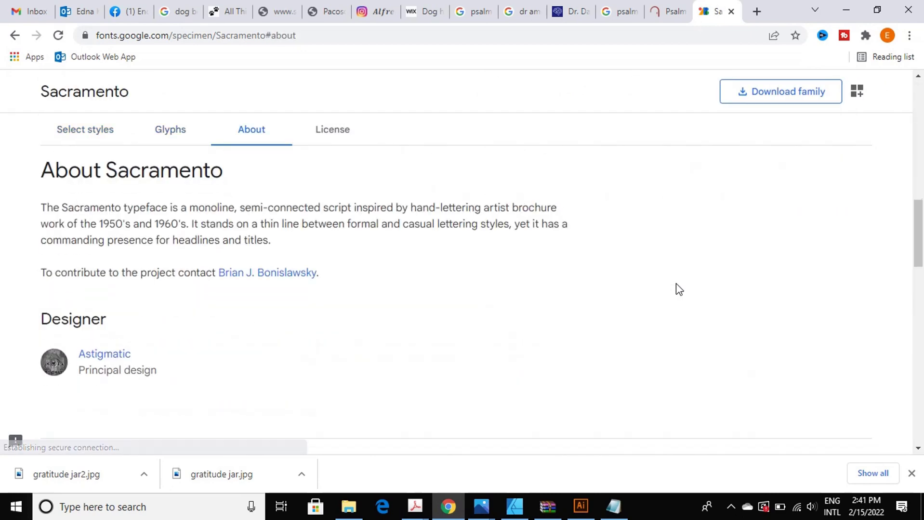
pyautogui.scroll(-3, 678, 289)
pyautogui.scroll(-5, 678, 289)
pyautogui.scroll(-1, 678, 289)
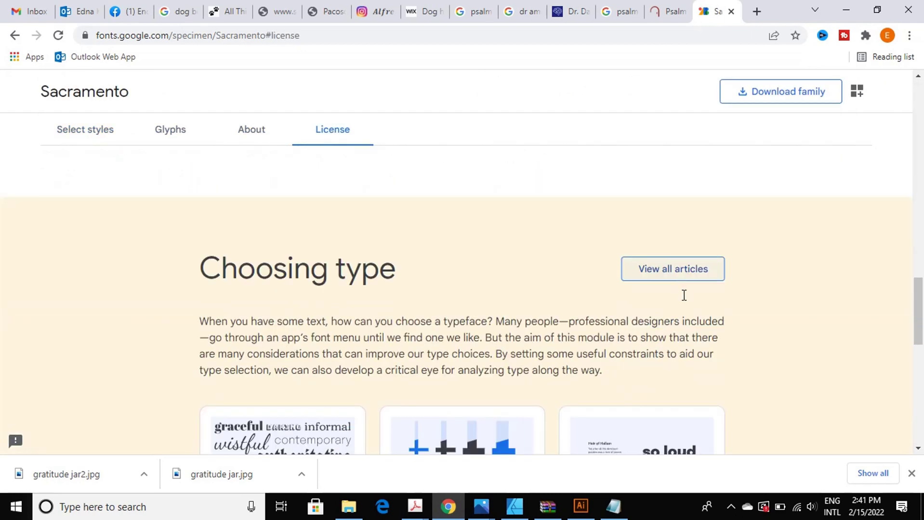
pyautogui.scroll(5, 774, 104)
# - Download the Sacramento family as Sacramento.zip into D:\fonts
pyautogui.click(771, 94)
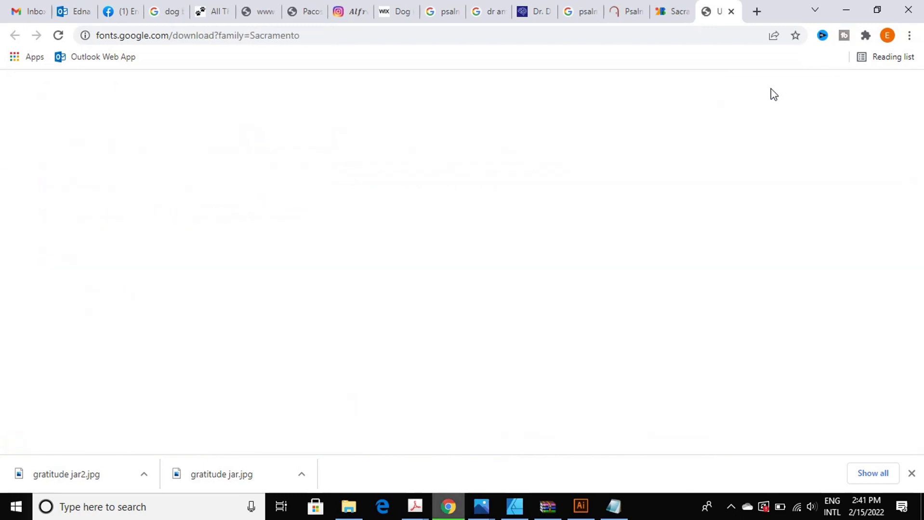
pyautogui.scroll(-1, 62, 250)
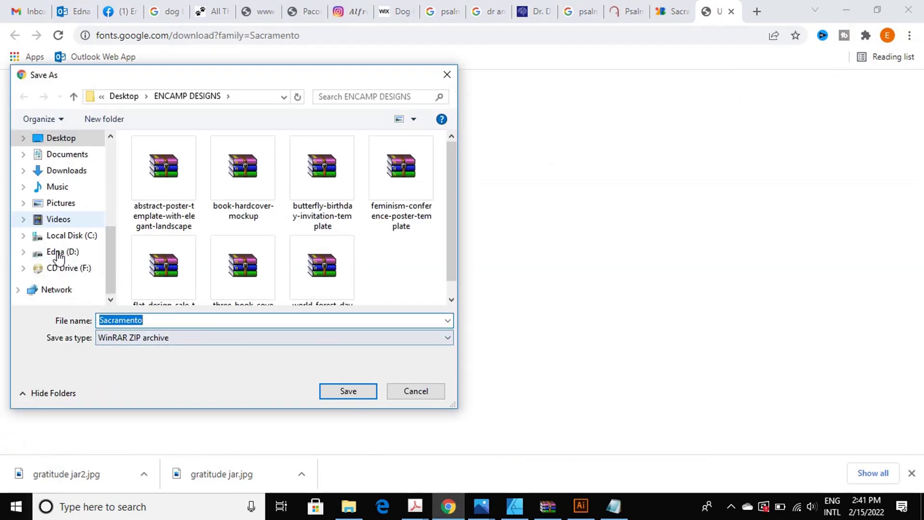
pyautogui.click(64, 253)
pyautogui.scroll(-3, 201, 239)
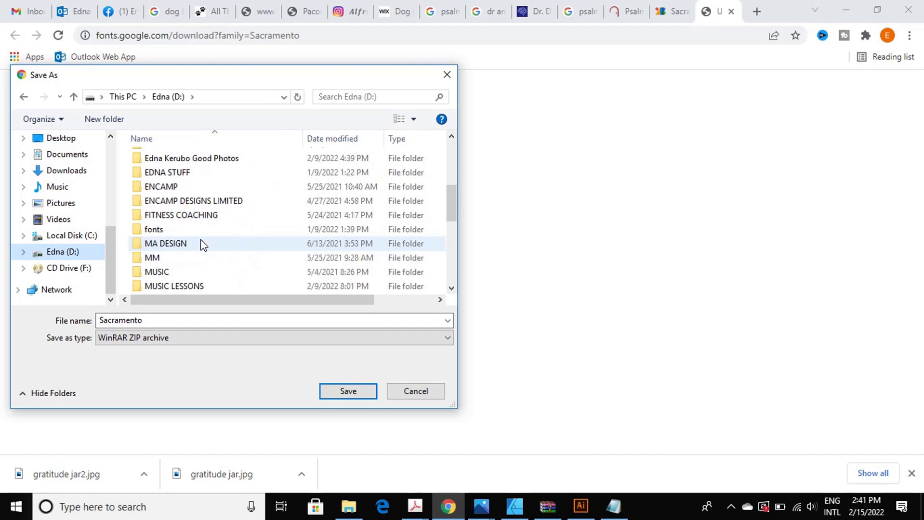
pyautogui.click(183, 231)
pyautogui.doubleClick(182, 231)
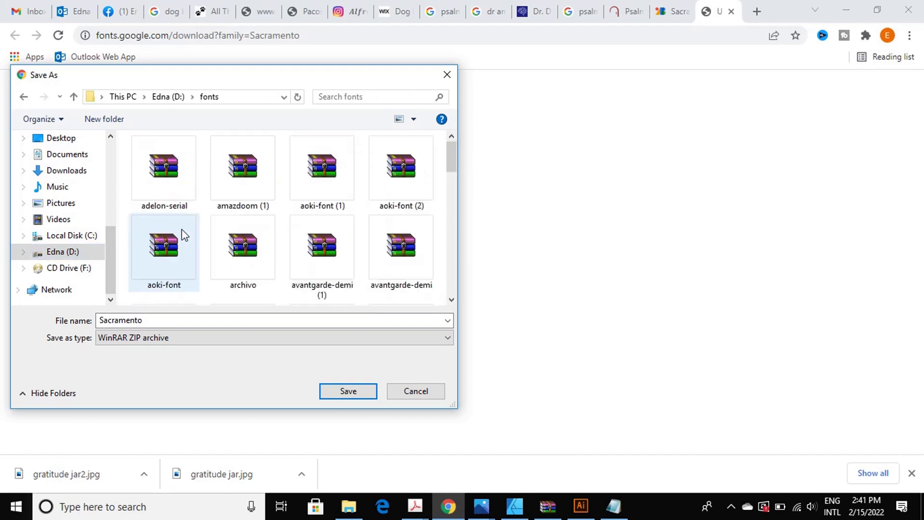
pyautogui.click(363, 391)
# - Copy the Josefin Slab link from Fonts.txt and download Josefin_Slab.zip into D:\fonts
pyautogui.click(613, 506)
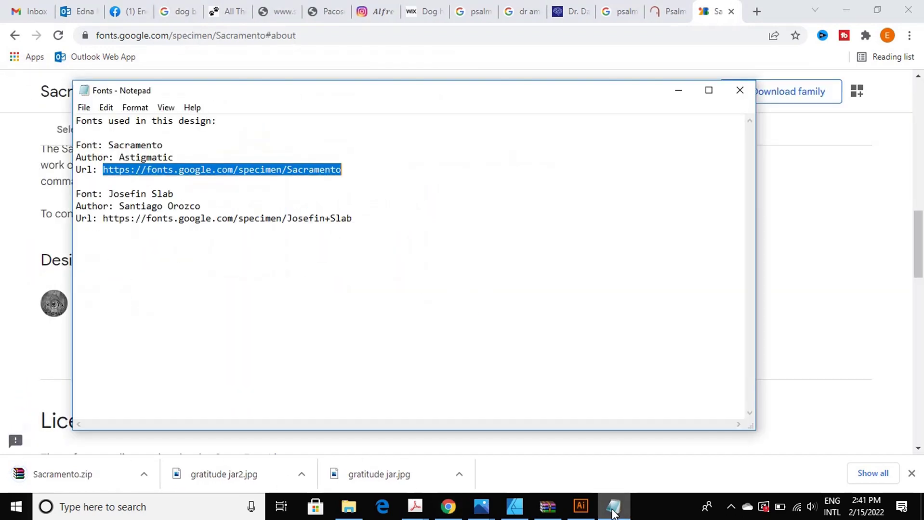
pyautogui.moveTo(103, 218)
pyautogui.mouseDown()
pyautogui.moveTo(336, 212)
pyautogui.moveTo(358, 223)
pyautogui.mouseUp()
pyautogui.hotkey('ctrl', 'c')
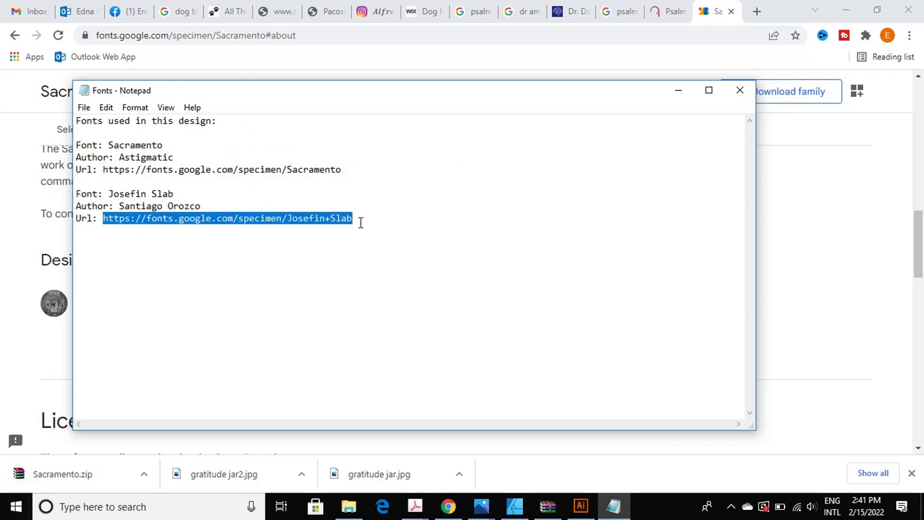
pyautogui.click(710, 72)
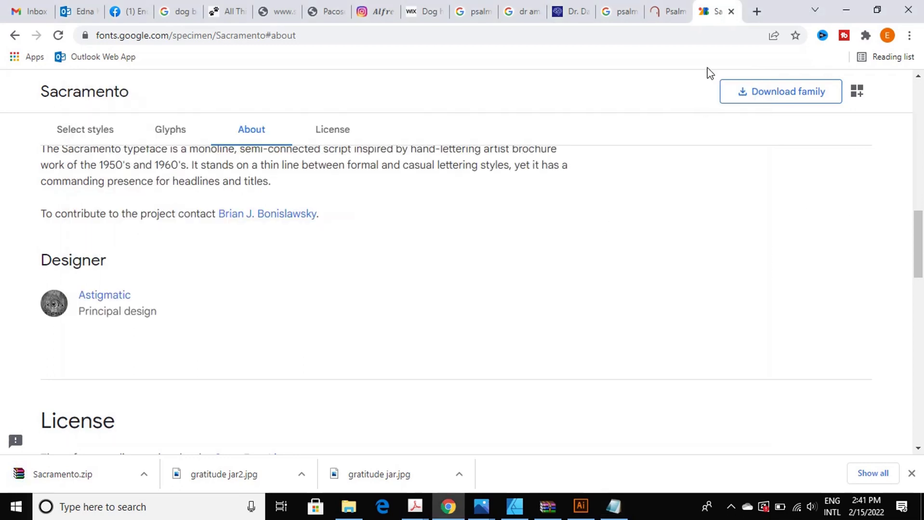
pyautogui.click(259, 39)
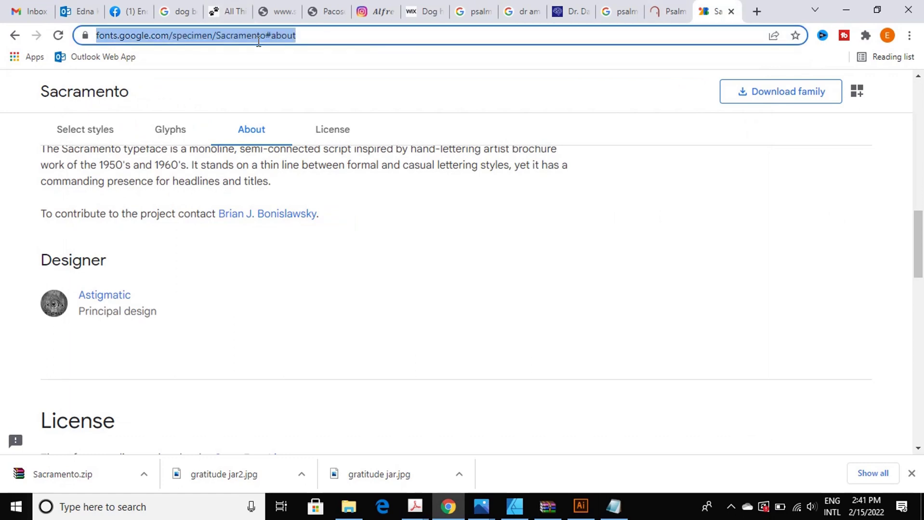
pyautogui.hotkey('ctrl', 'v')
pyautogui.press('Return')
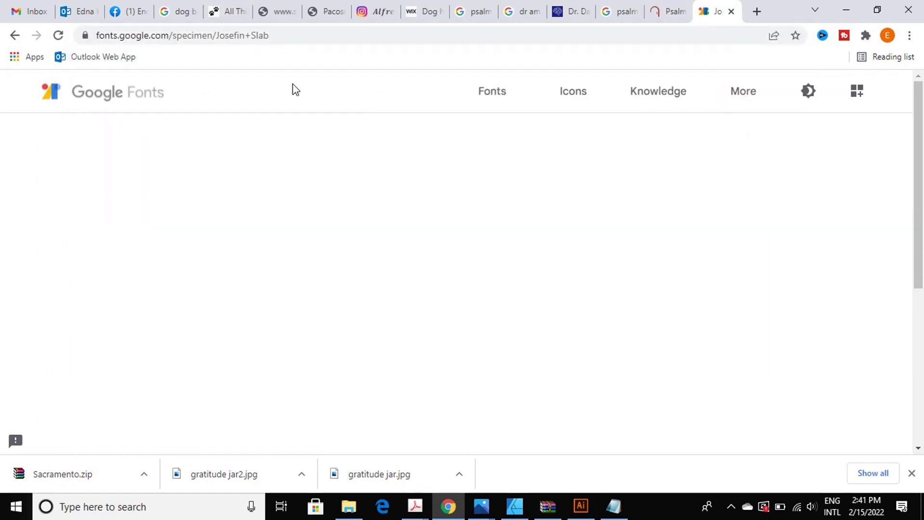
pyautogui.click(813, 158)
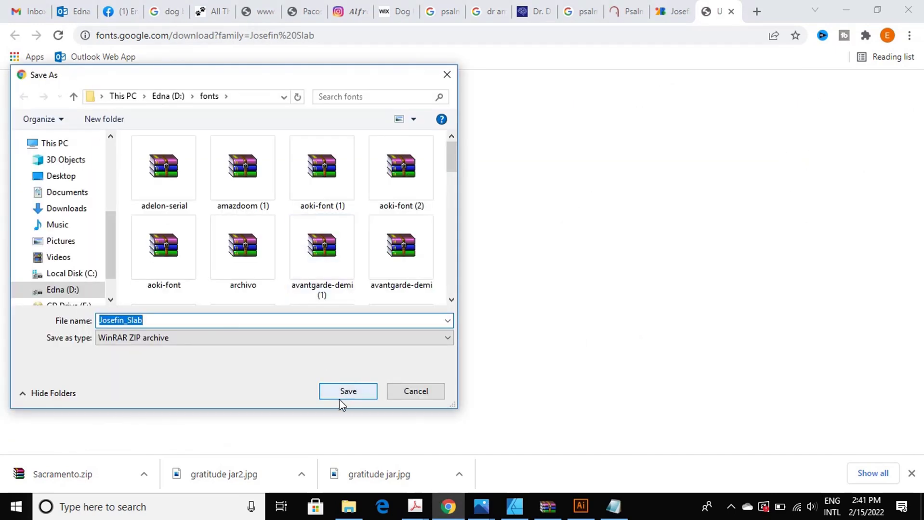
pyautogui.click(346, 391)
# - Install Sacramento-Regular.ttf from Sacramento.zip, then close the archive
pyautogui.click(252, 478)
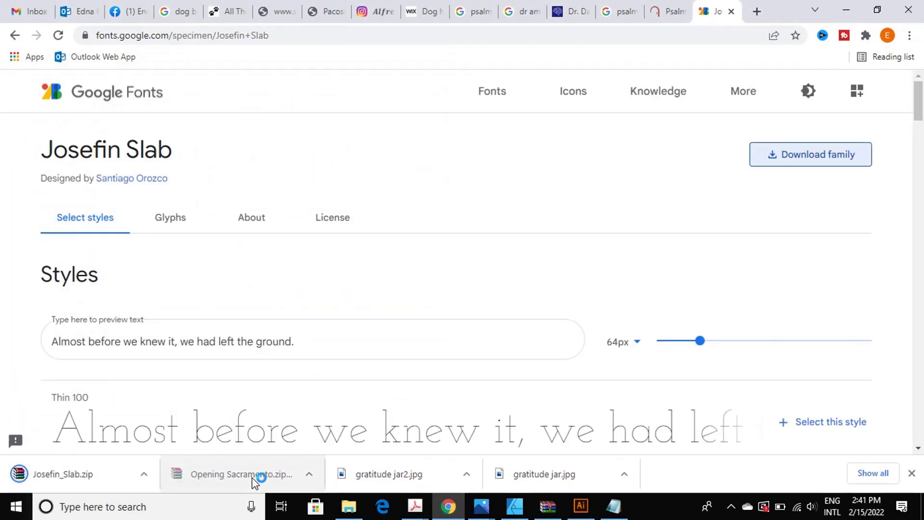
pyautogui.click(209, 243)
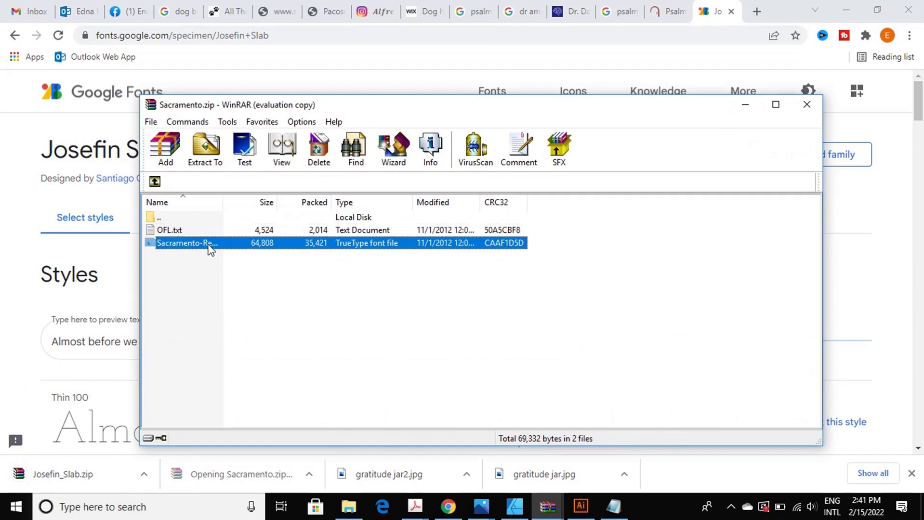
pyautogui.press('Escape')
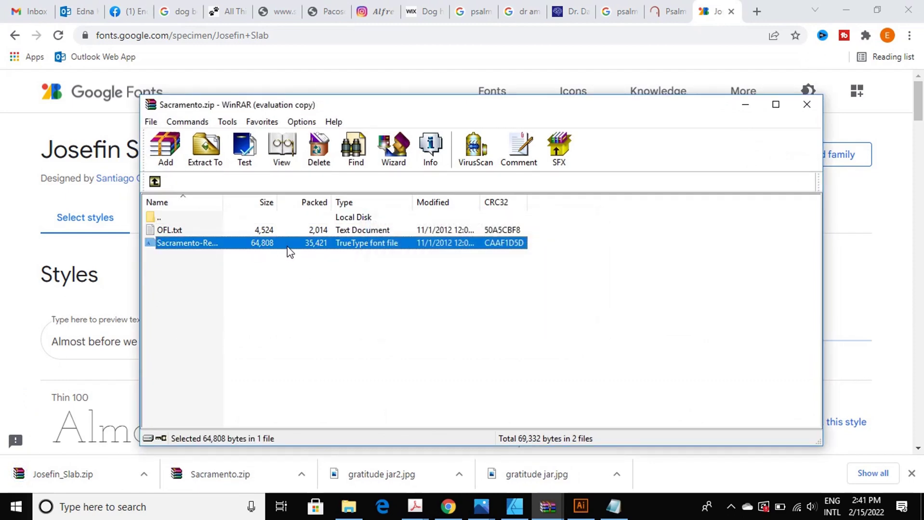
pyautogui.doubleClick(289, 244)
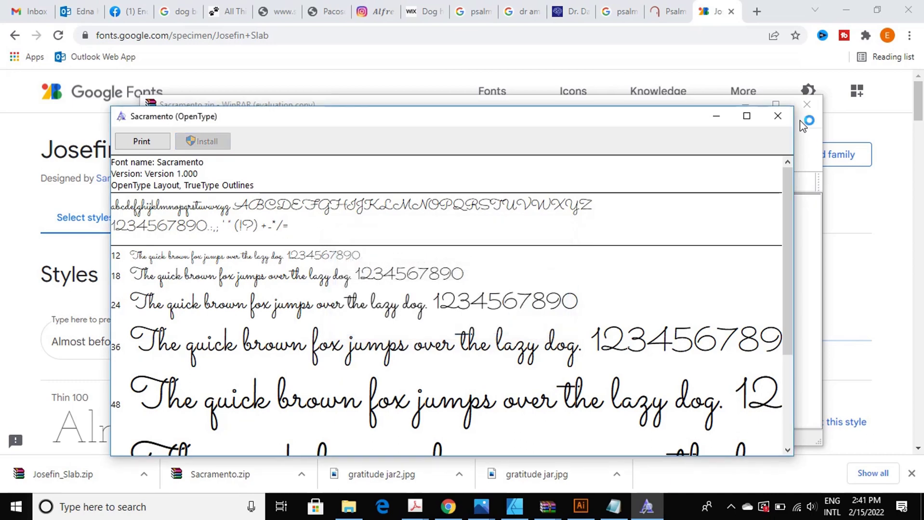
pyautogui.click(778, 116)
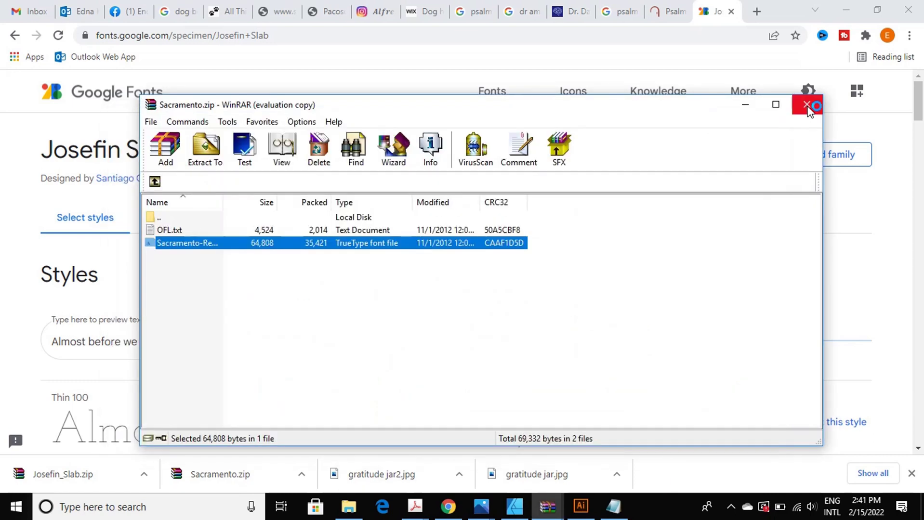
pyautogui.click(808, 106)
# - Open Josefin_Slab.zip, install the Thin Italic variable font and preview the Thin variable font
pyautogui.click(89, 481)
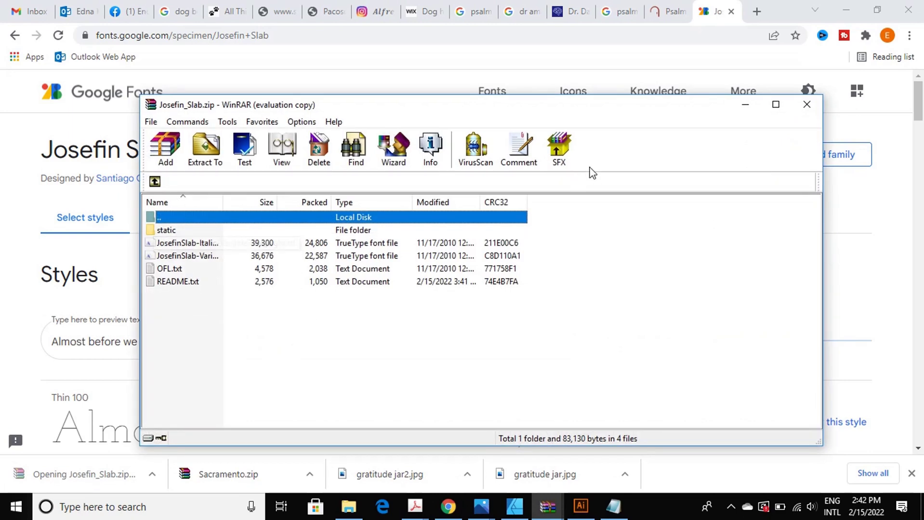
pyautogui.click(585, 223)
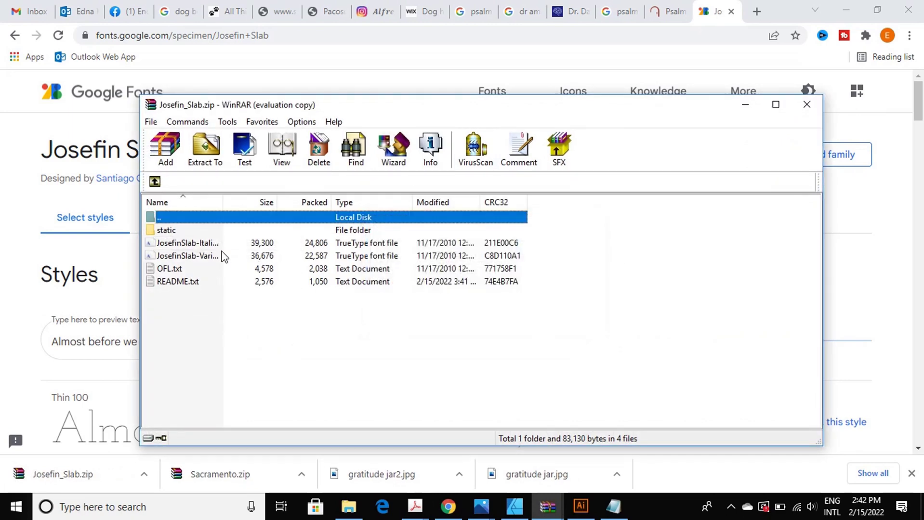
pyautogui.doubleClick(210, 246)
pyautogui.click(167, 106)
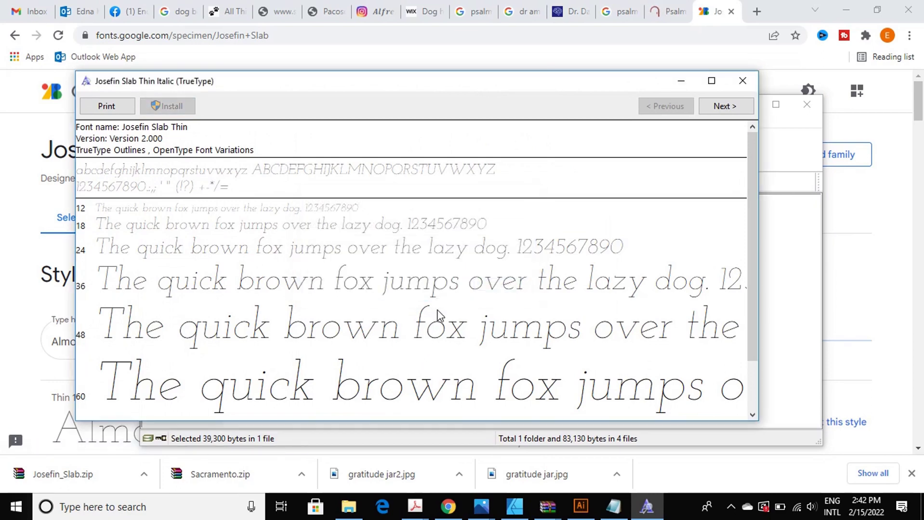
pyautogui.click(742, 81)
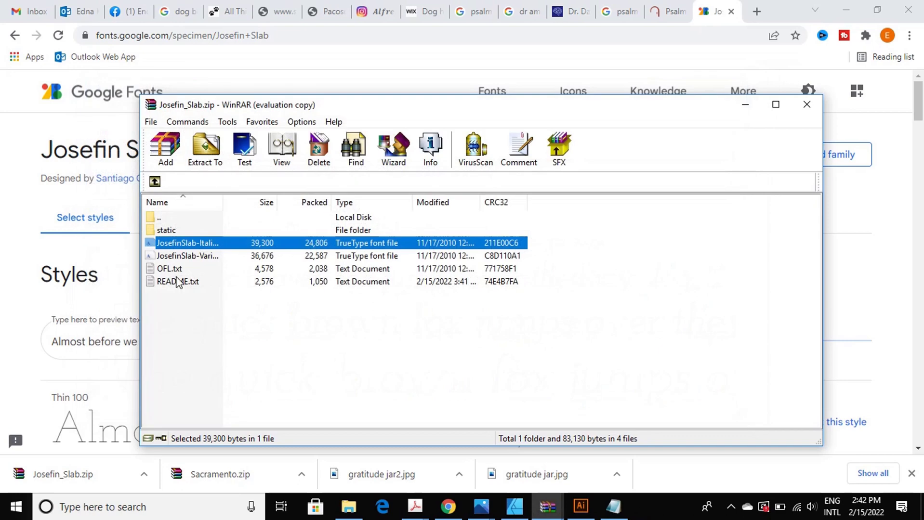
pyautogui.click(174, 258)
pyautogui.doubleClick(175, 256)
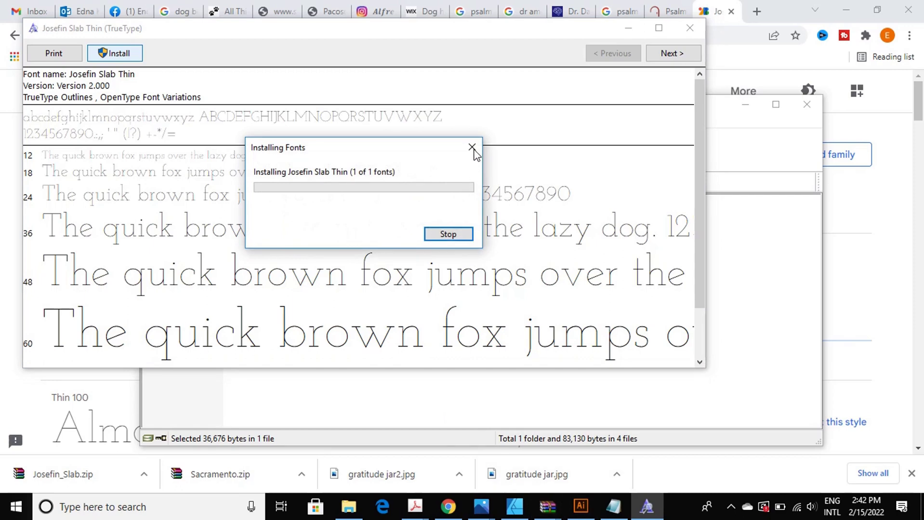
pyautogui.click(690, 28)
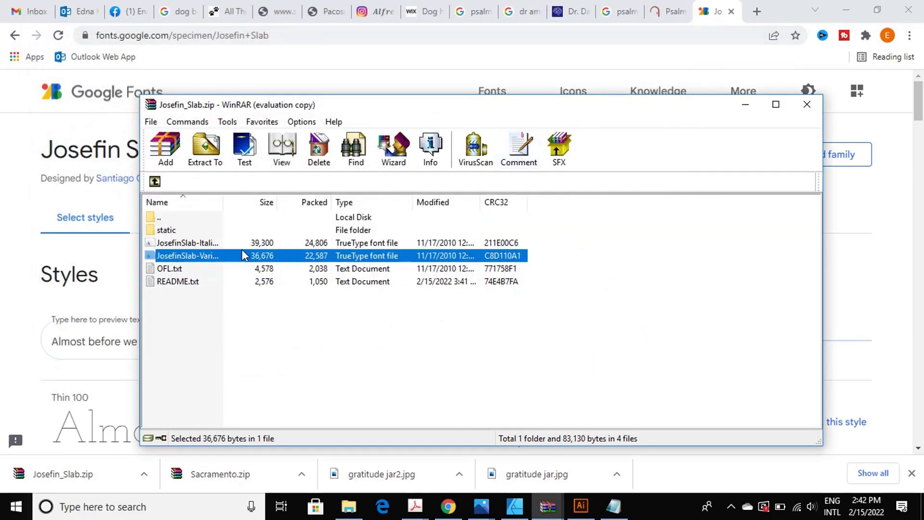
# - In the static folder, install Josefin Slab Bold and Bold Italic
pyautogui.doubleClick(177, 231)
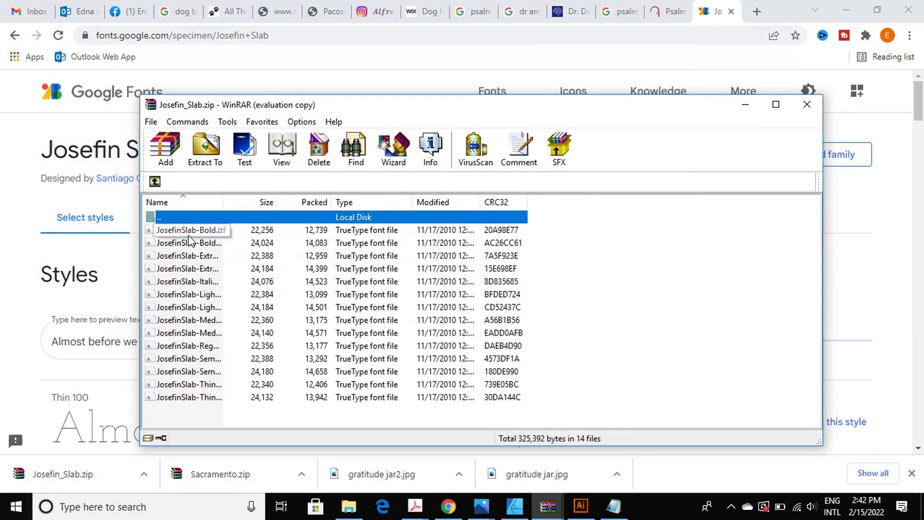
pyautogui.doubleClick(219, 234)
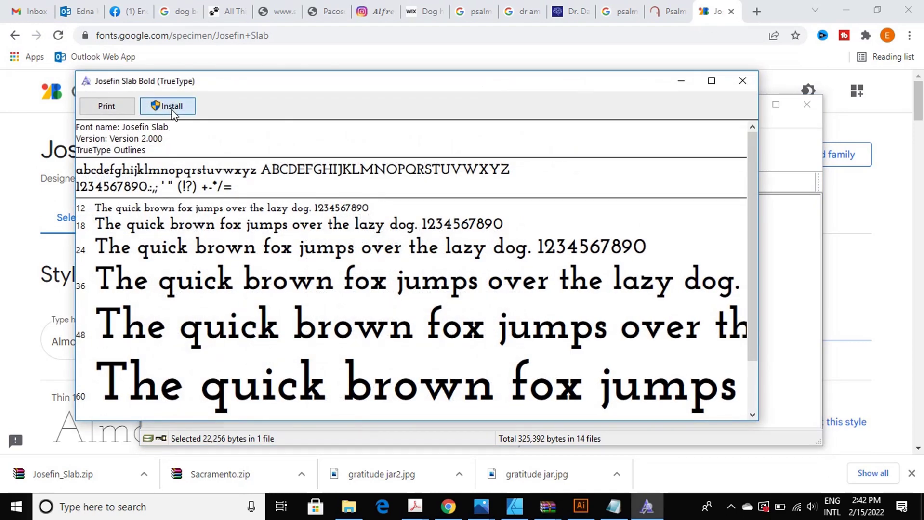
pyautogui.click(168, 106)
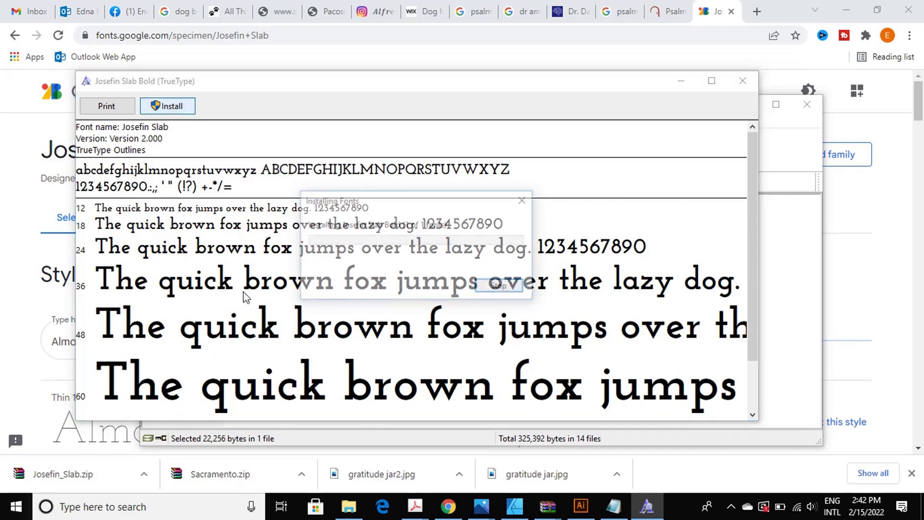
pyautogui.click(742, 80)
pyautogui.doubleClick(219, 243)
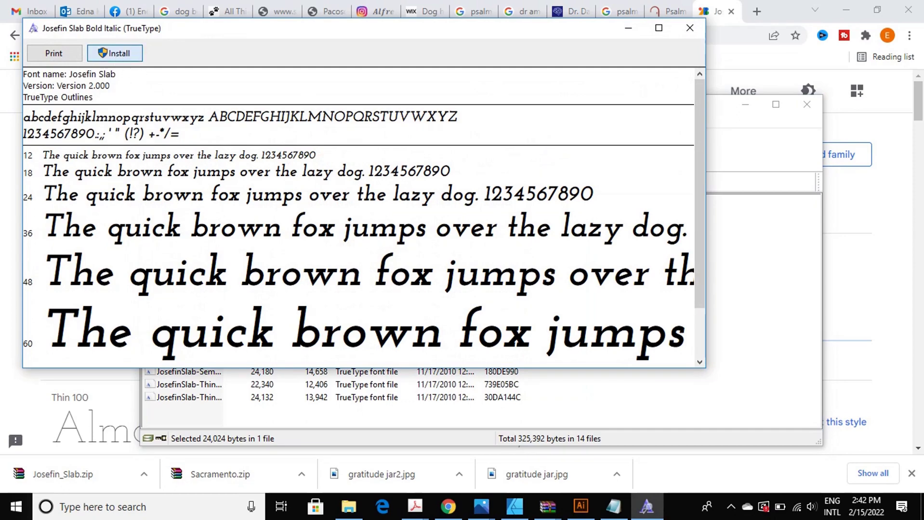
pyautogui.click(114, 53)
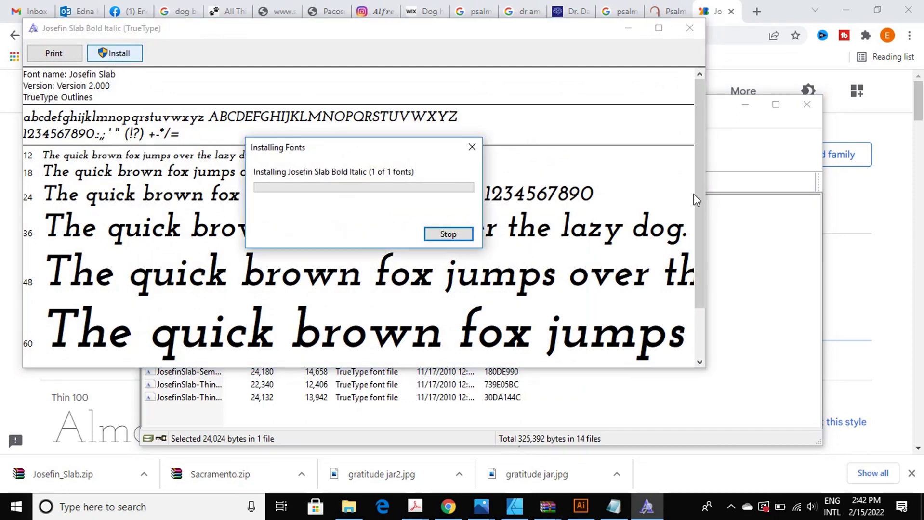
pyautogui.click(691, 30)
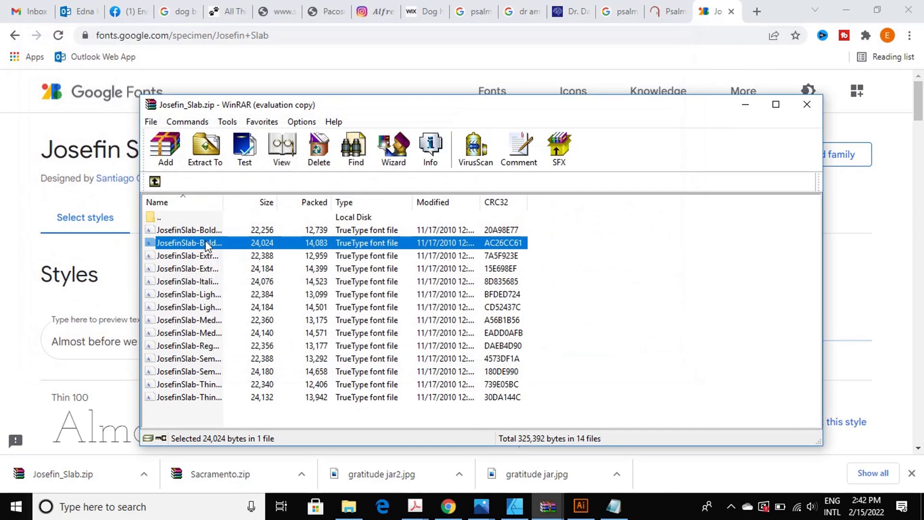
# - Install Josefin Slab ExtraLight, ExtraLight Italic and Italic
pyautogui.doubleClick(185, 260)
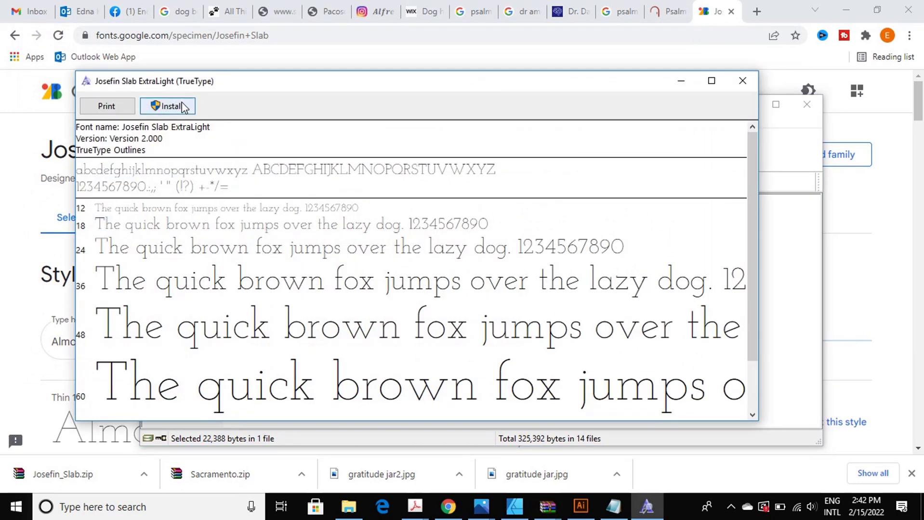
pyautogui.click(167, 106)
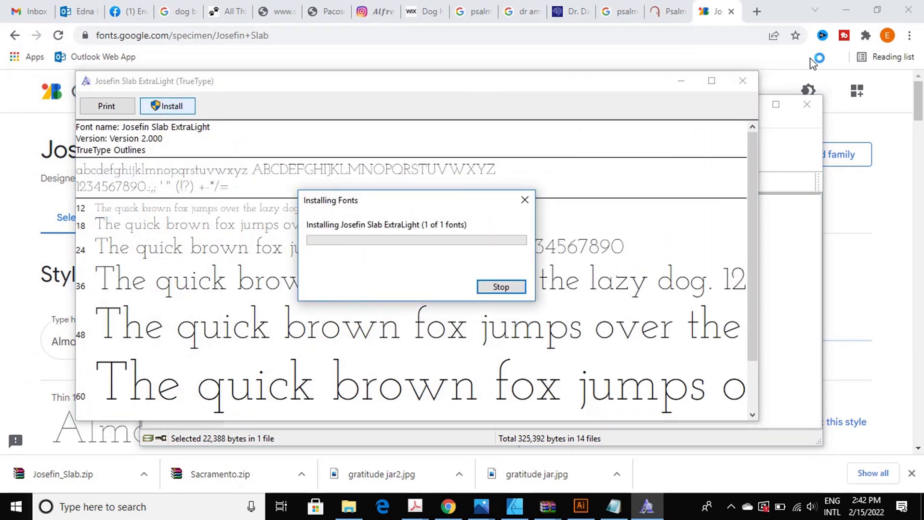
pyautogui.click(747, 84)
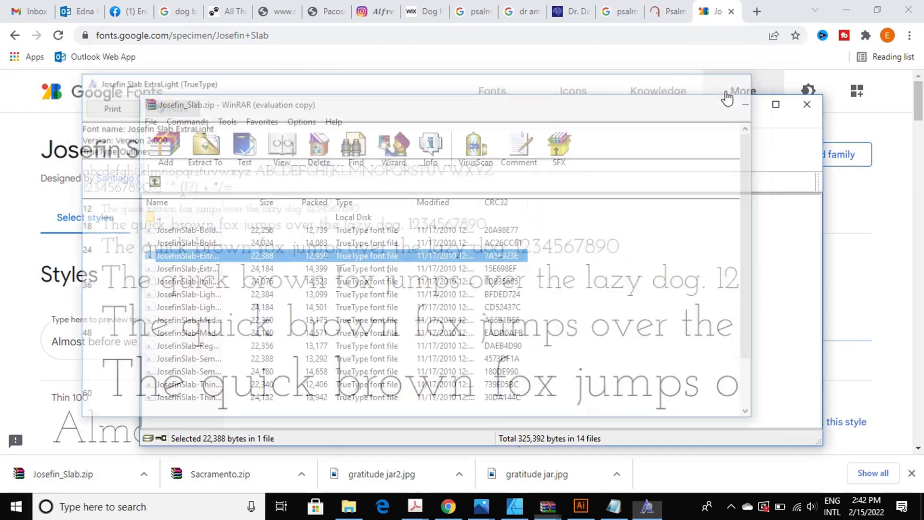
pyautogui.doubleClick(211, 270)
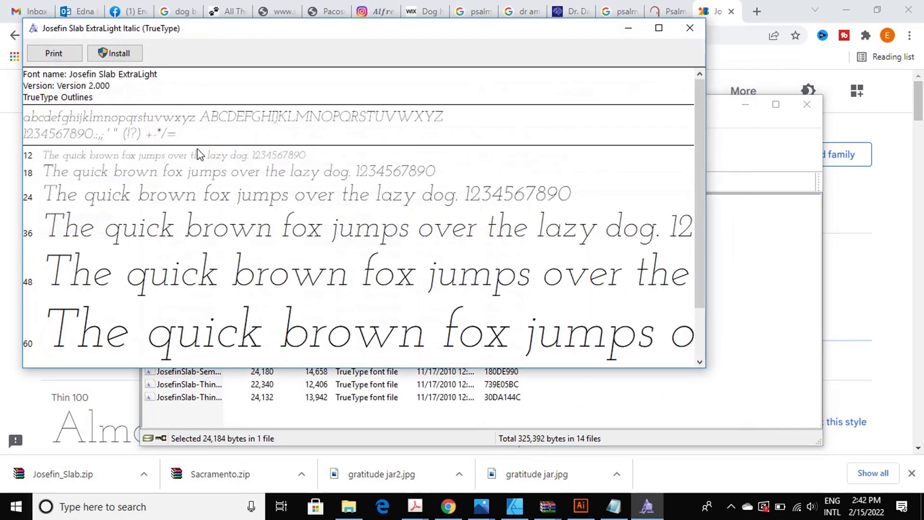
pyautogui.click(114, 53)
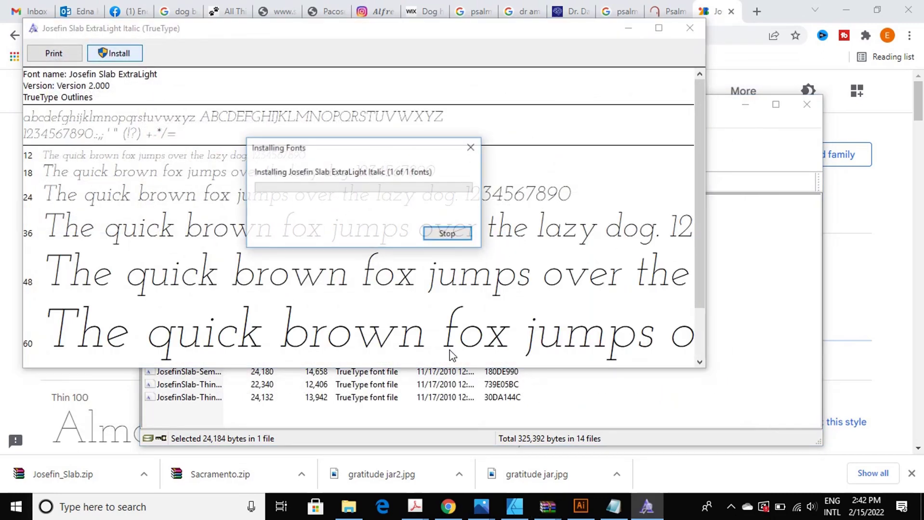
pyautogui.click(696, 35)
pyautogui.click(206, 285)
pyautogui.doubleClick(206, 285)
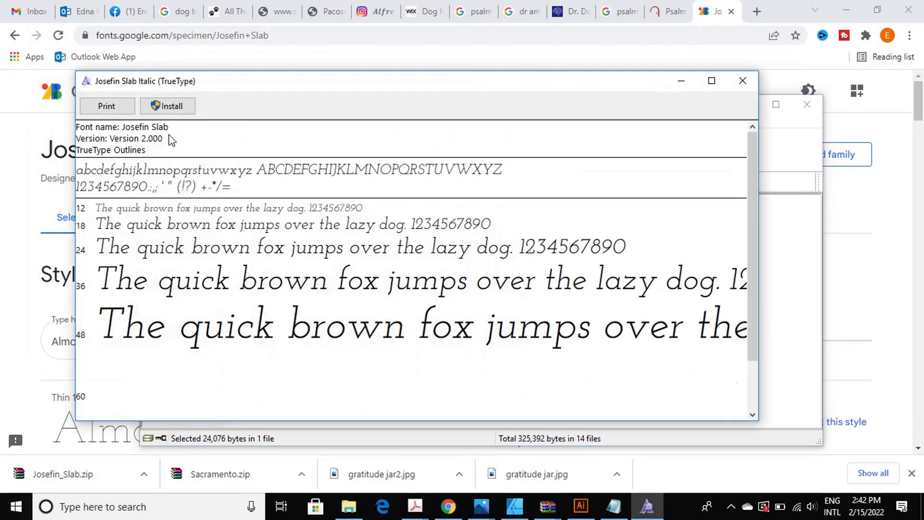
pyautogui.click(167, 106)
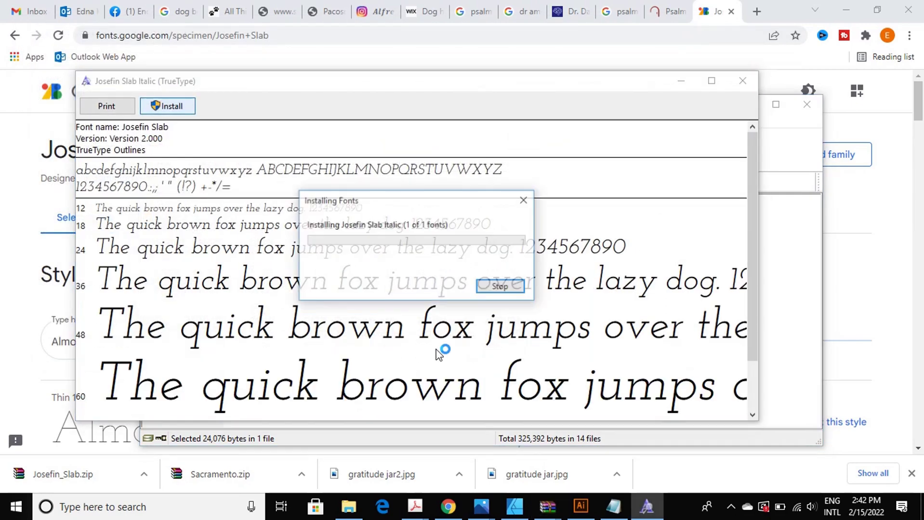
pyautogui.click(744, 81)
# - Install Josefin Slab Light, Light Italic and Medium
pyautogui.doubleClick(215, 295)
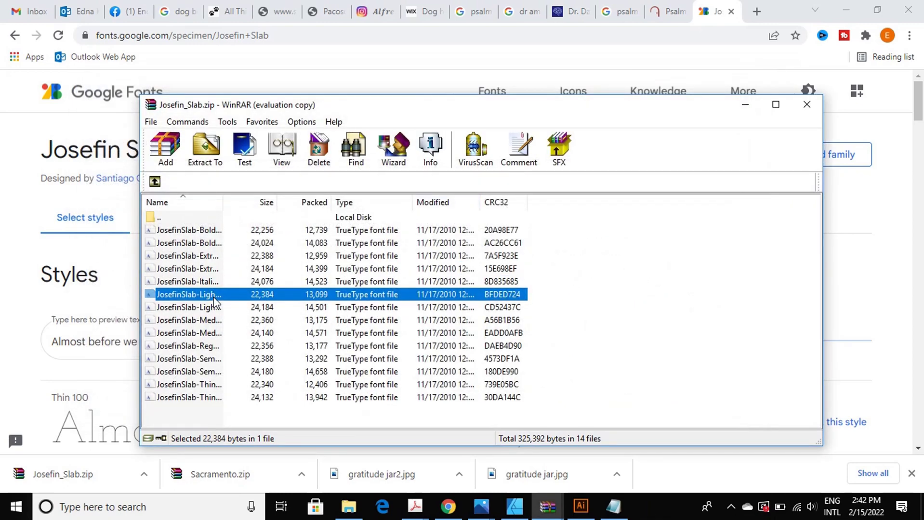
pyautogui.click(115, 54)
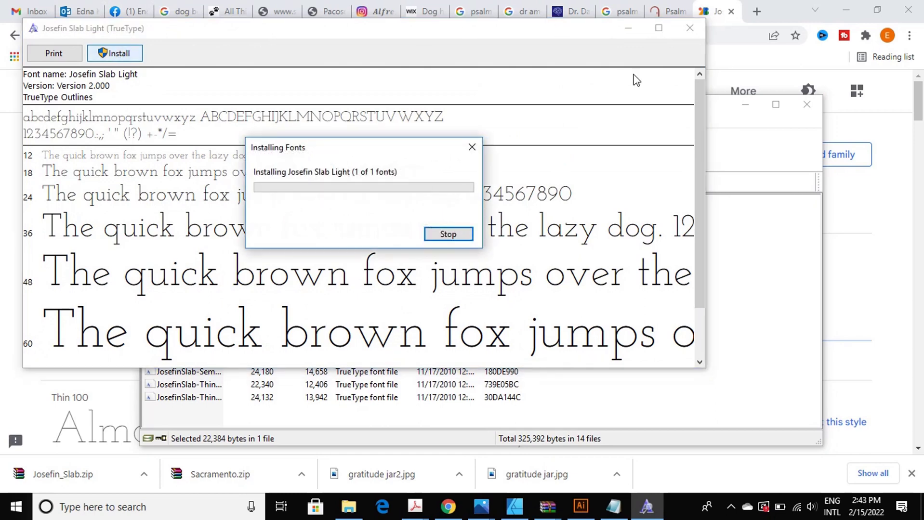
pyautogui.click(690, 29)
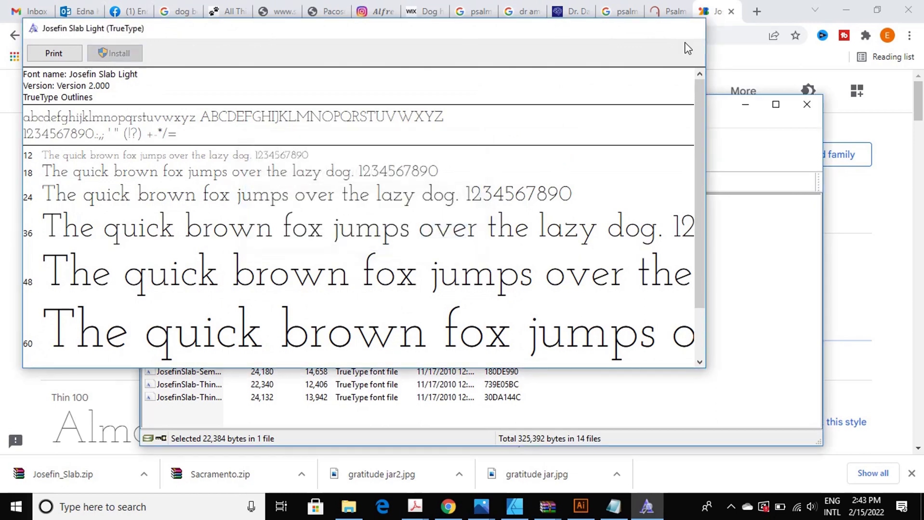
pyautogui.click(191, 308)
pyautogui.doubleClick(190, 308)
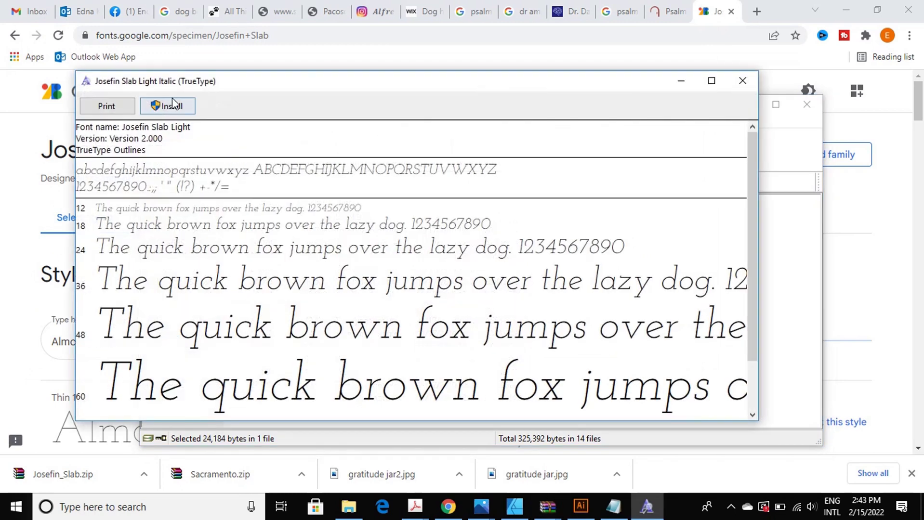
pyautogui.click(168, 106)
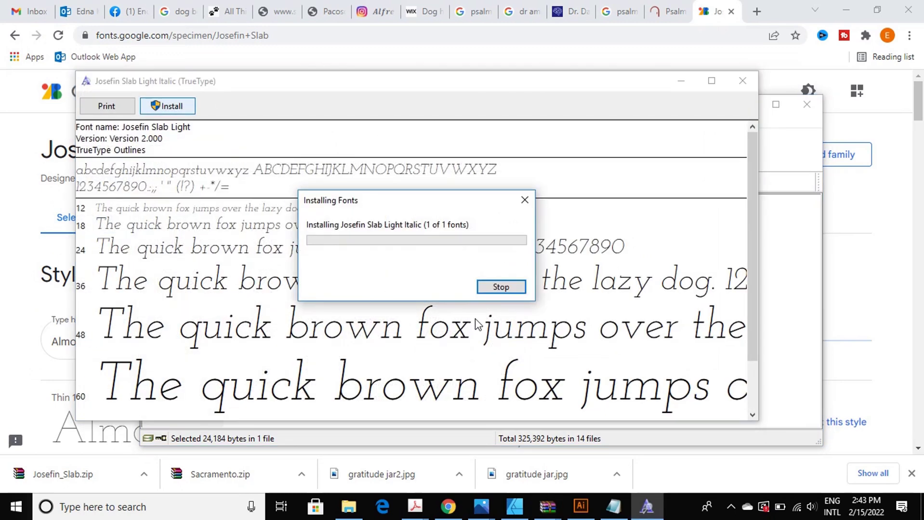
pyautogui.click(742, 81)
pyautogui.doubleClick(202, 321)
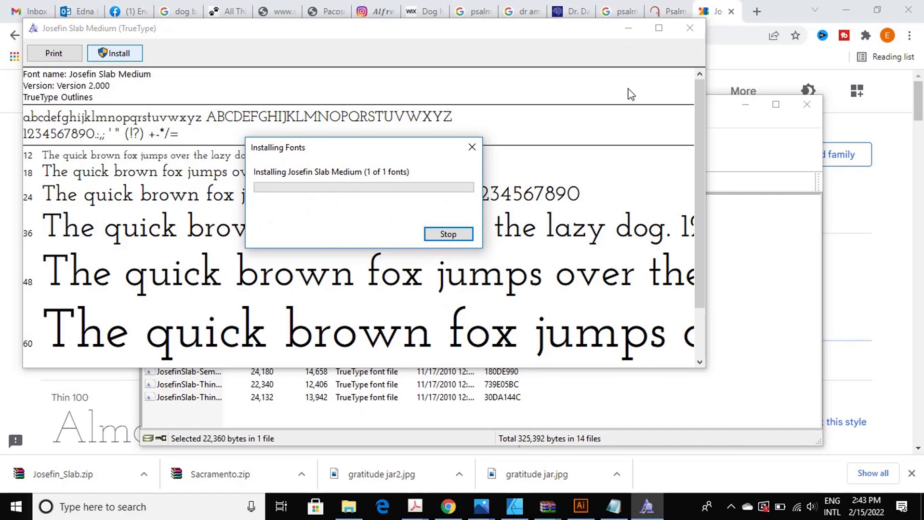
pyautogui.click(690, 28)
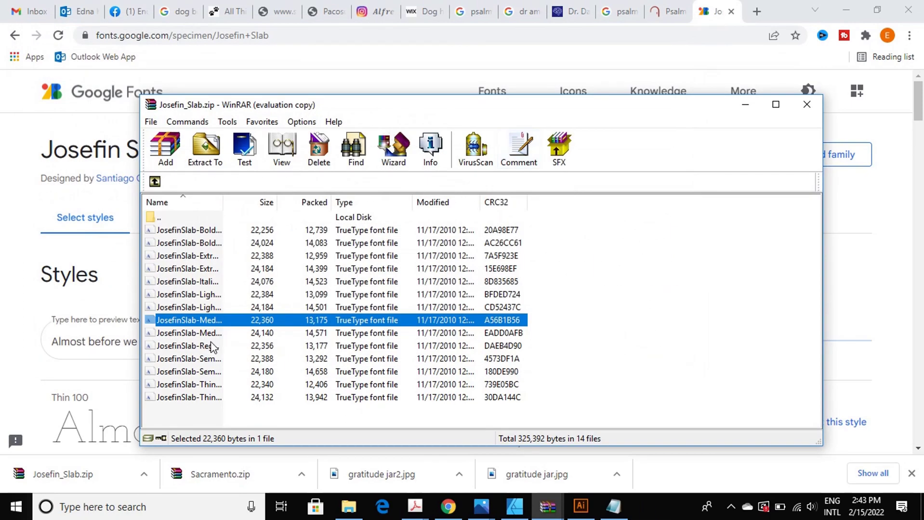
# - Install Josefin Slab Medium Italic, Regular and SemiBold
pyautogui.doubleClick(212, 332)
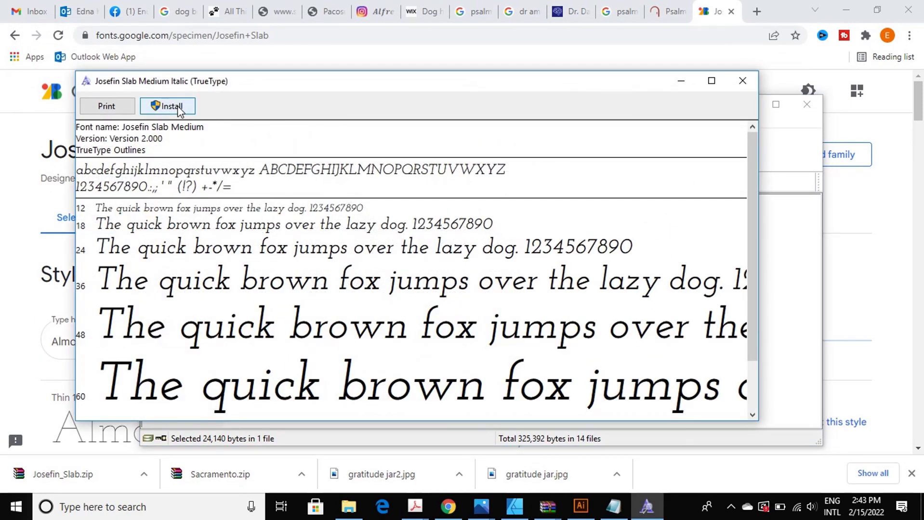
pyautogui.click(169, 107)
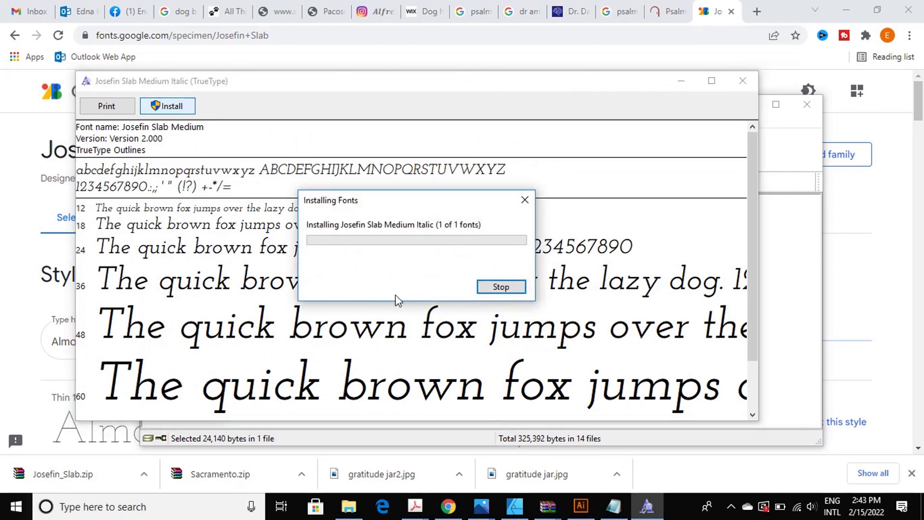
pyautogui.click(744, 83)
pyautogui.doubleClick(189, 345)
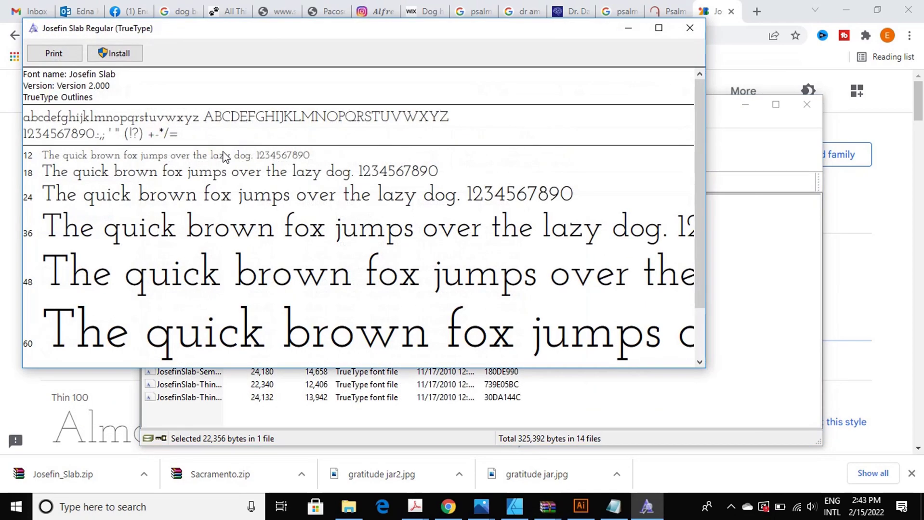
pyautogui.click(120, 55)
pyautogui.click(691, 28)
pyautogui.doubleClick(188, 359)
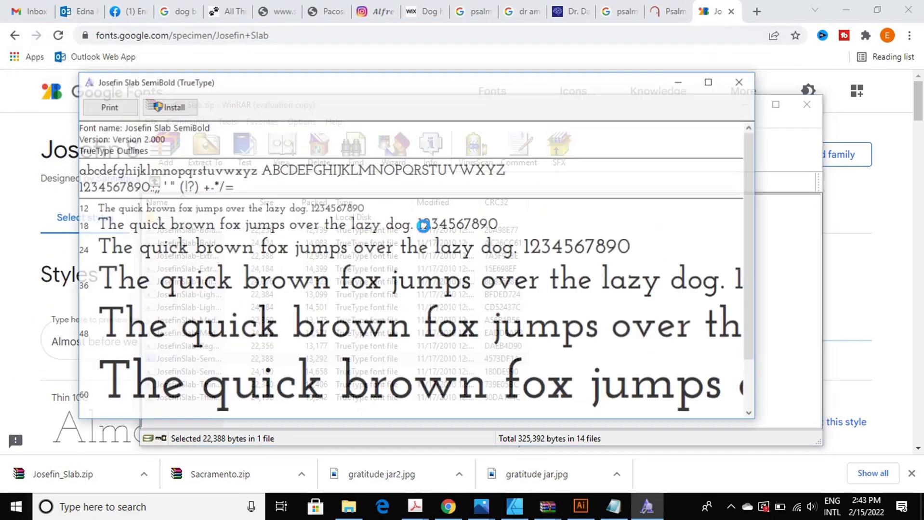
pyautogui.click(168, 106)
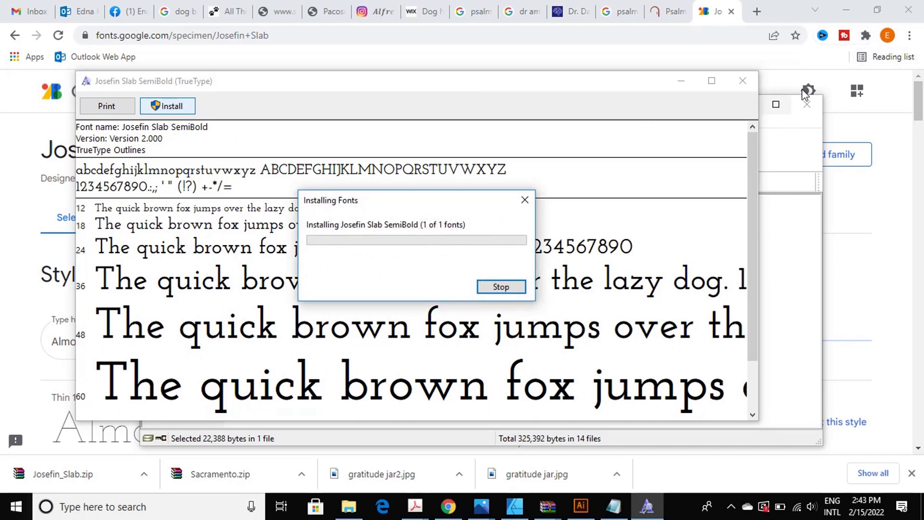
pyautogui.click(846, 10)
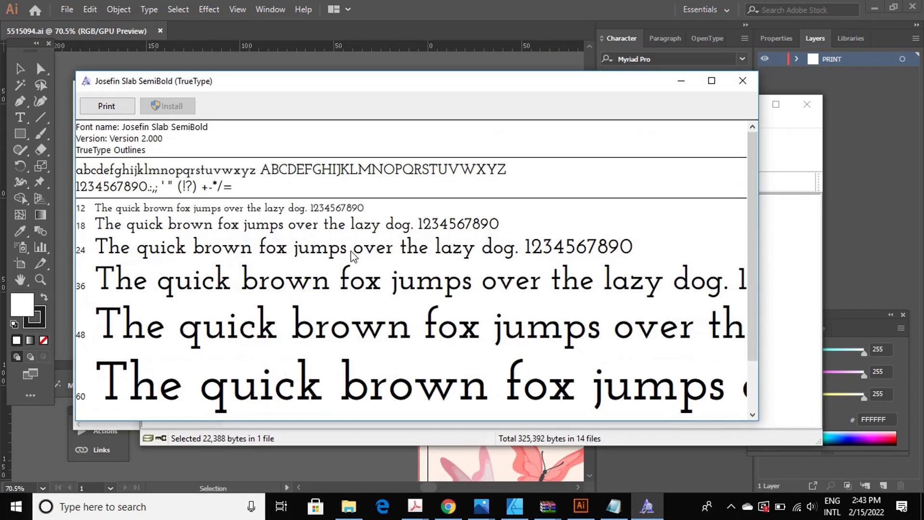
# - Install Josefin Slab SemiBold Italic and Thin, replacing the existing Thin copy
pyautogui.click(742, 80)
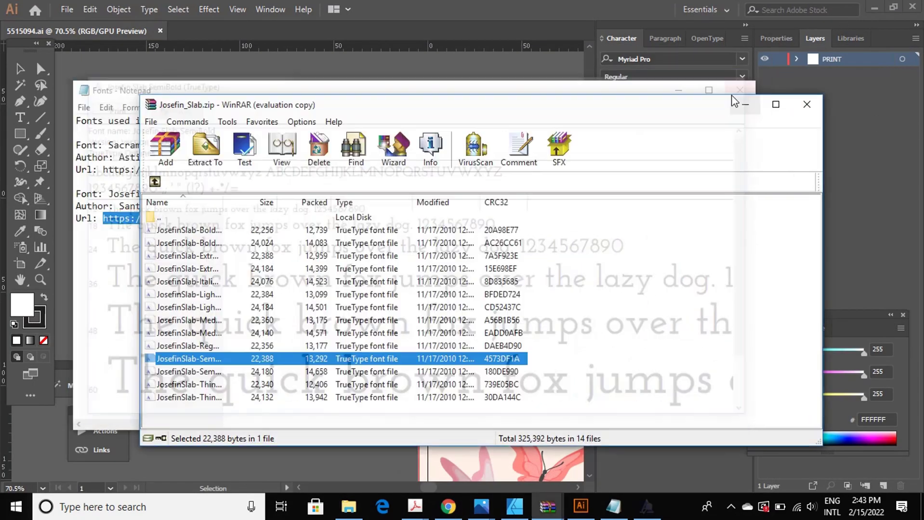
pyautogui.doubleClick(234, 371)
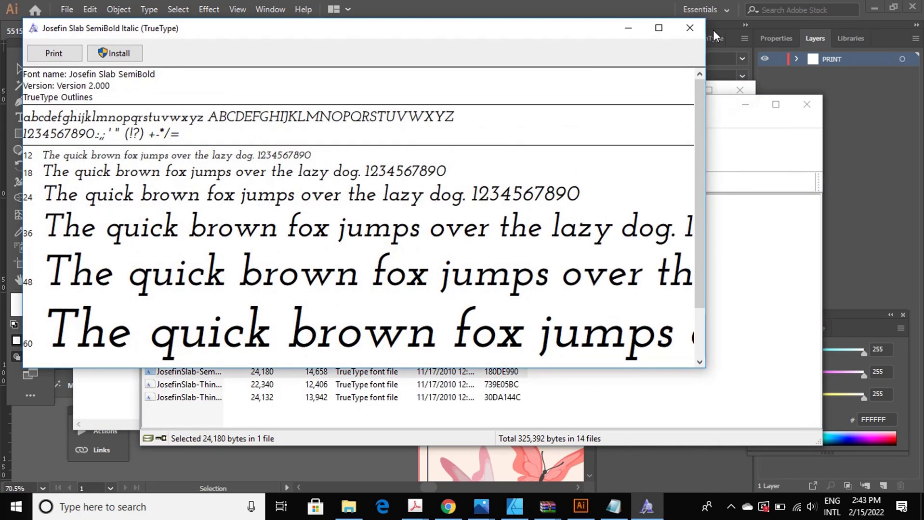
pyautogui.click(118, 54)
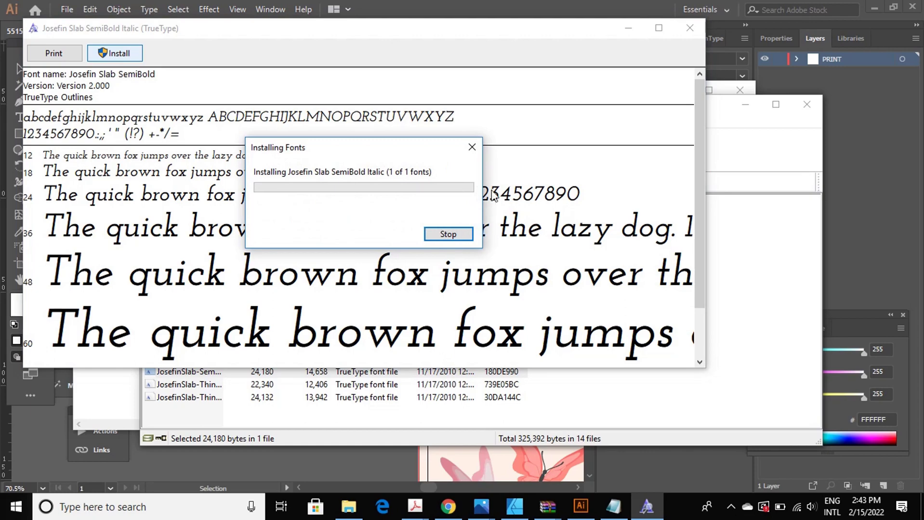
pyautogui.click(690, 28)
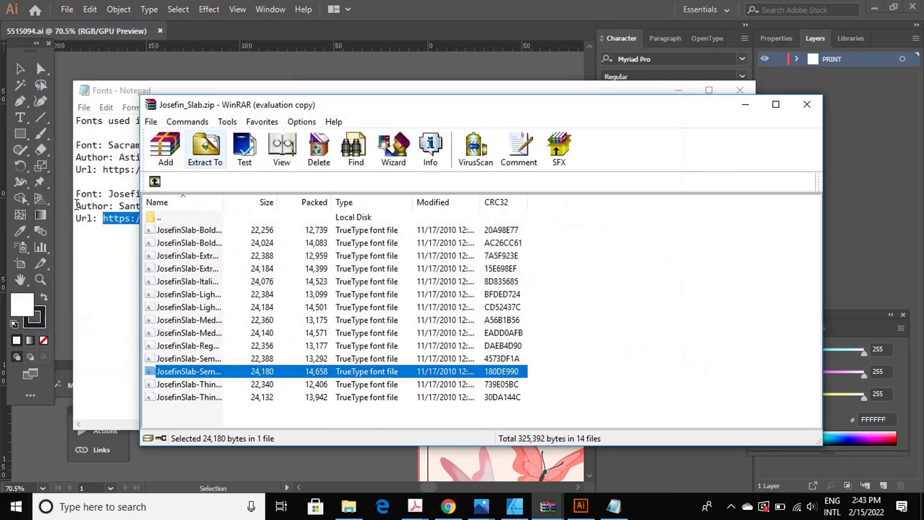
pyautogui.click(195, 384)
pyautogui.doubleClick(195, 385)
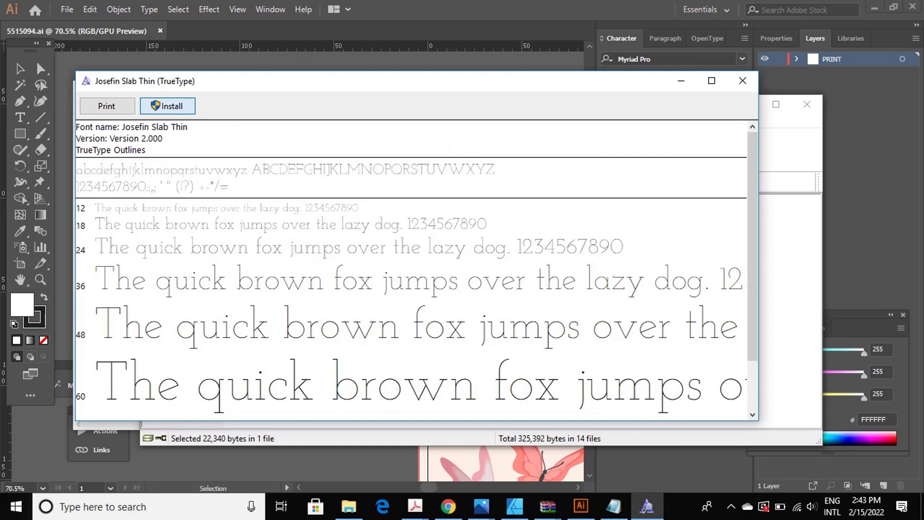
pyautogui.click(167, 106)
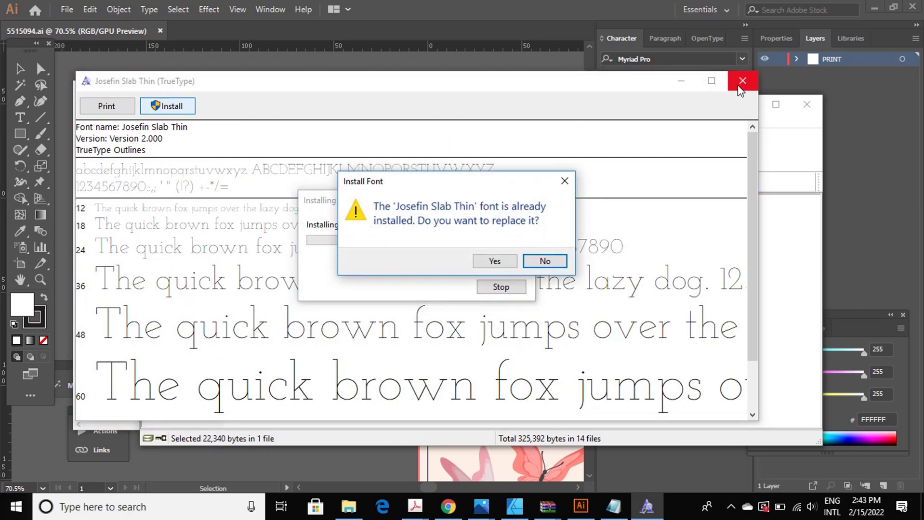
pyautogui.click(539, 264)
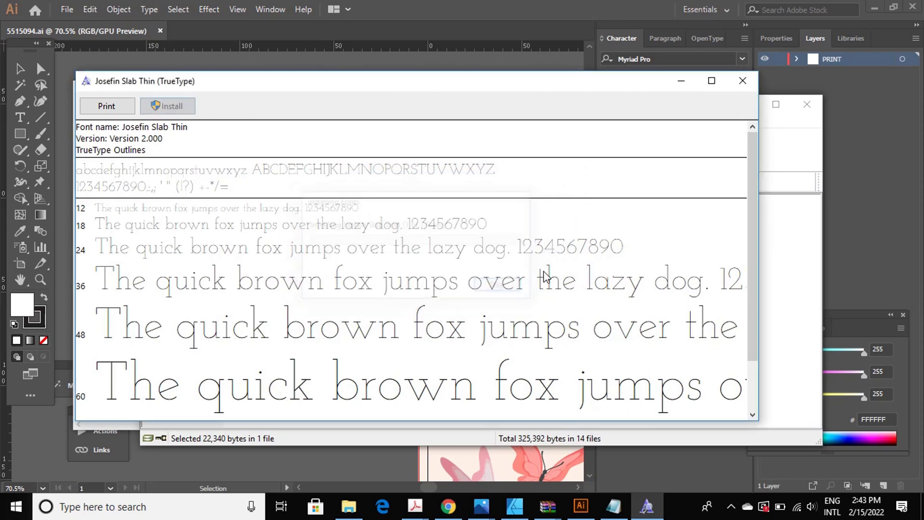
pyautogui.click(742, 81)
# - Install Josefin Slab Thin Italic over the existing copy, then close Josefin_Slab.zip
pyautogui.click(187, 399)
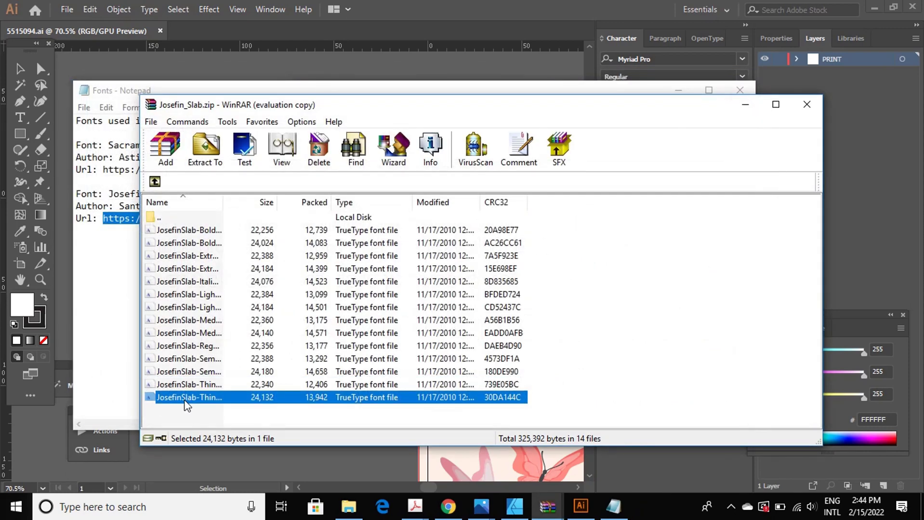
pyautogui.click(188, 396)
pyautogui.click(278, 417)
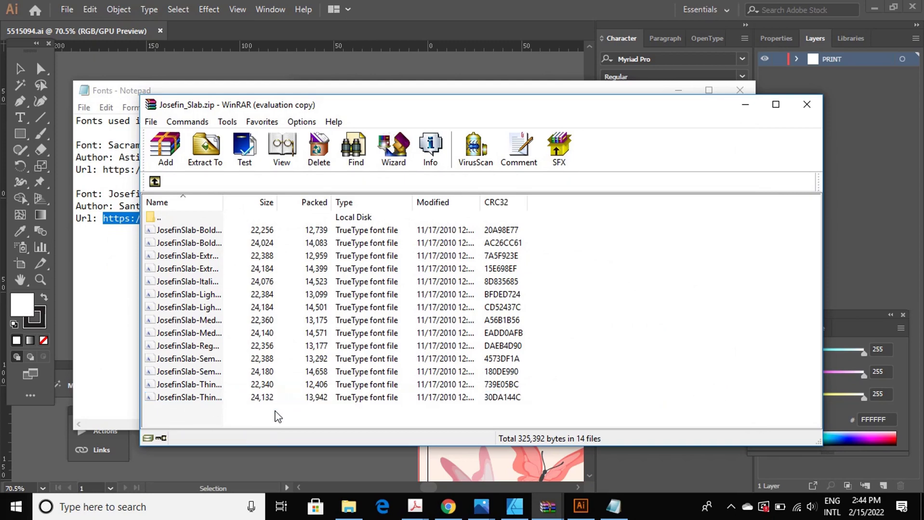
pyautogui.doubleClick(215, 399)
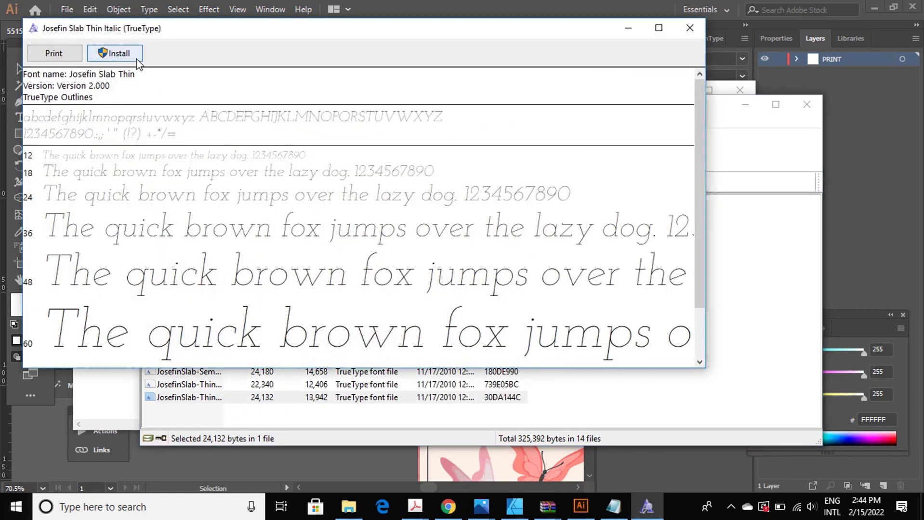
pyautogui.click(115, 53)
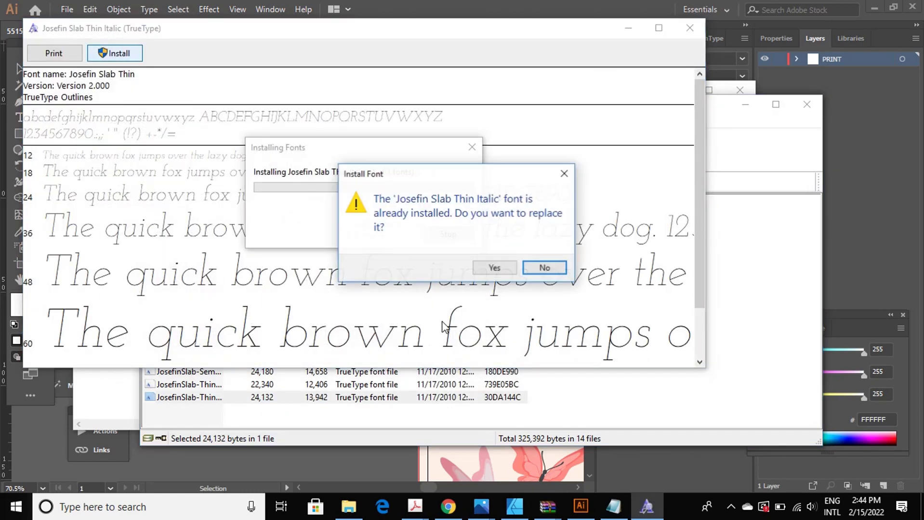
pyautogui.click(542, 271)
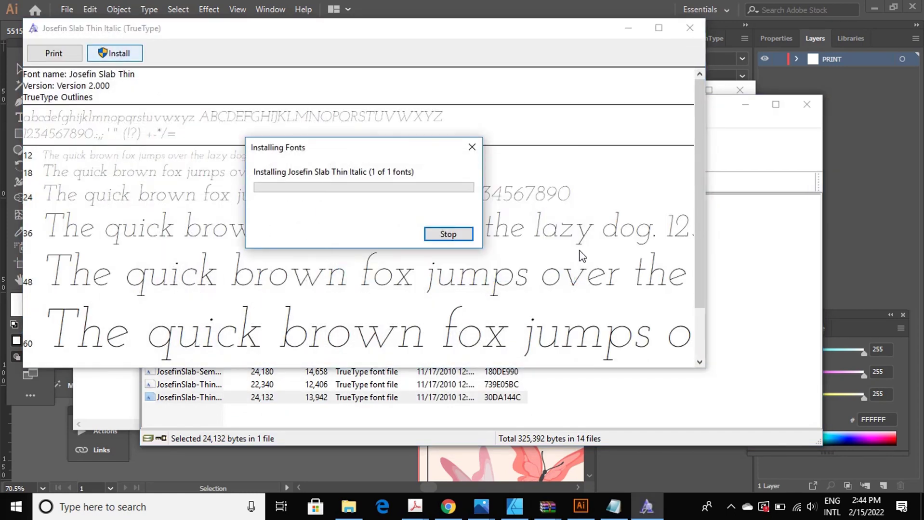
pyautogui.click(690, 27)
pyautogui.click(806, 104)
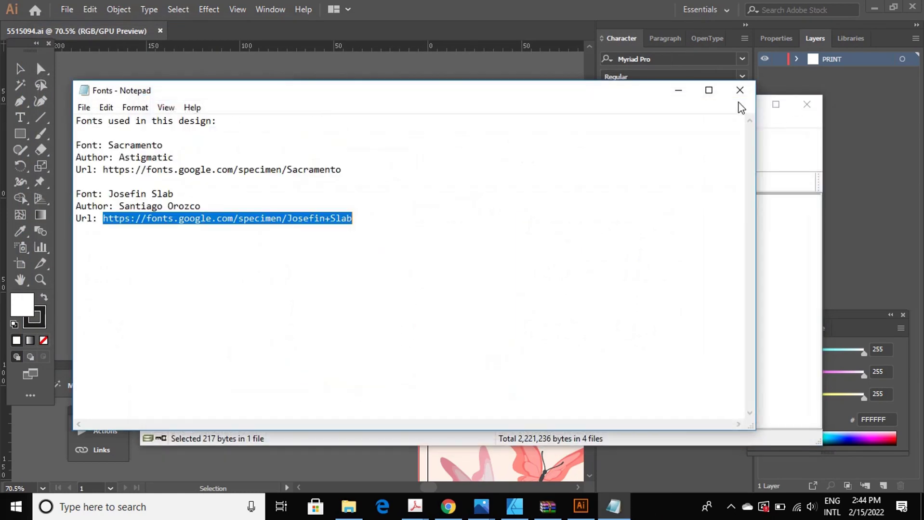
# - Close the Fonts.txt notes window in Notepad
pyautogui.click(740, 90)
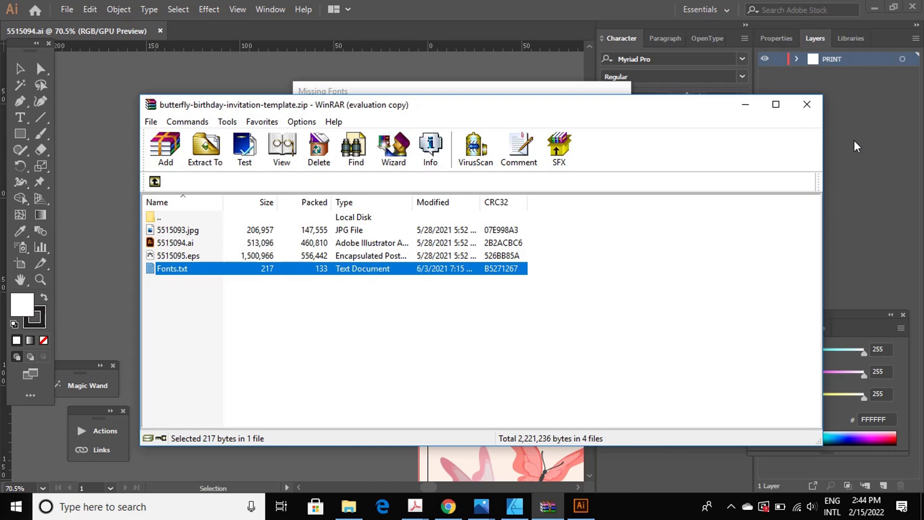
# - Close Illustrator's Missing Fonts warning listing JosefinSlab-Bold and JosefinSlab-Light
pyautogui.click(854, 140)
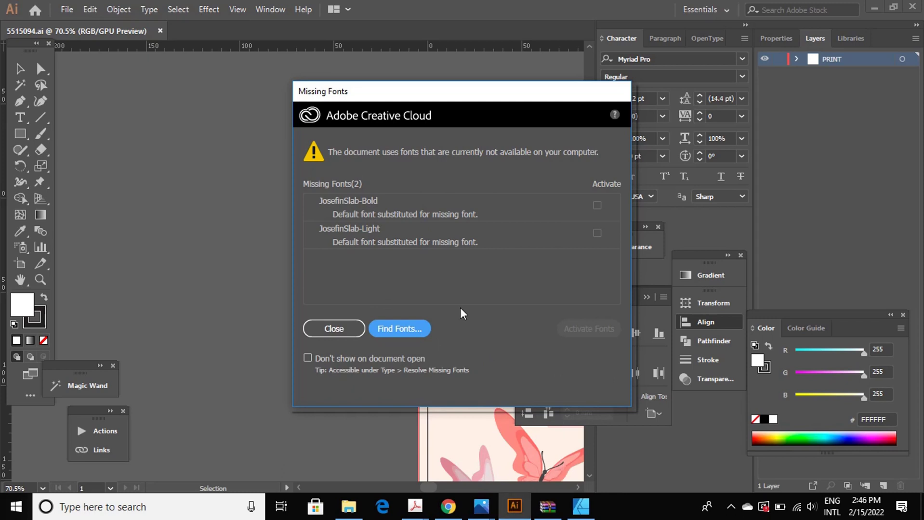
pyautogui.click(597, 205)
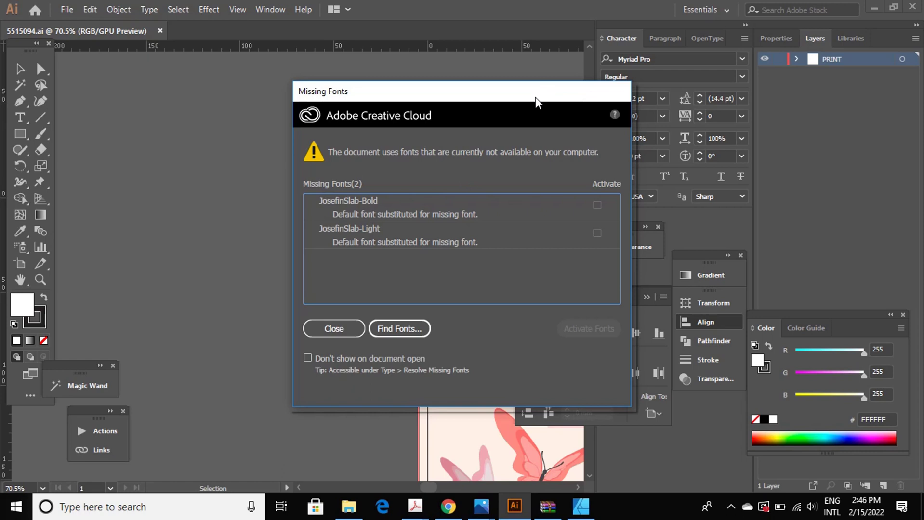
pyautogui.click(334, 329)
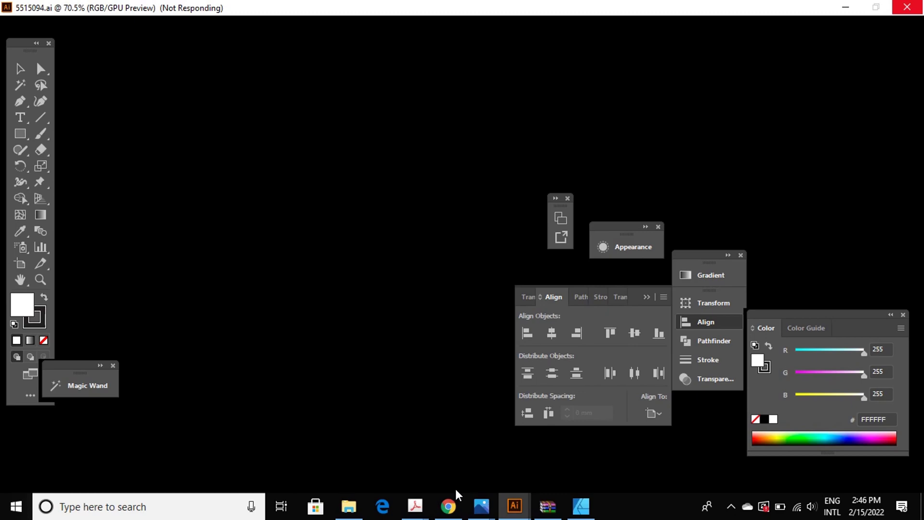
pyautogui.moveTo(581, 506)
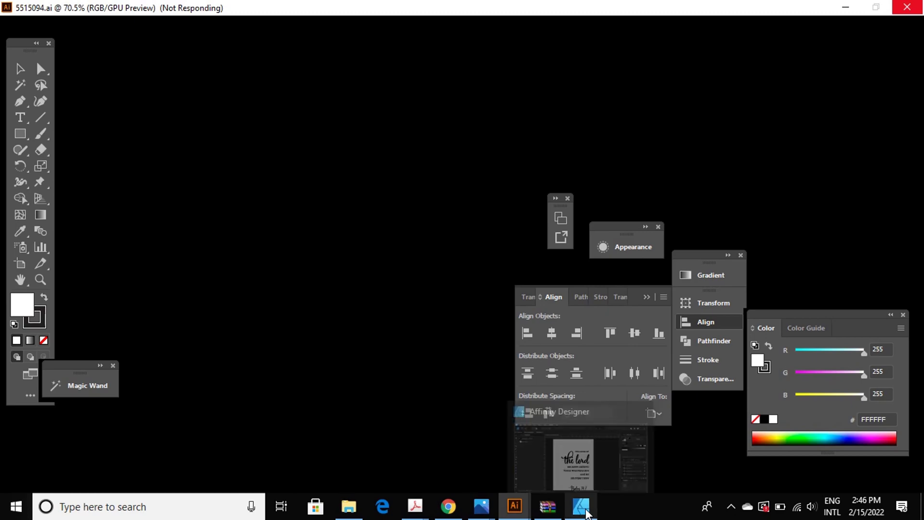
# - Return to Affinity Designer and scroll down over the Psalm 34:7 poster
pyautogui.click(587, 513)
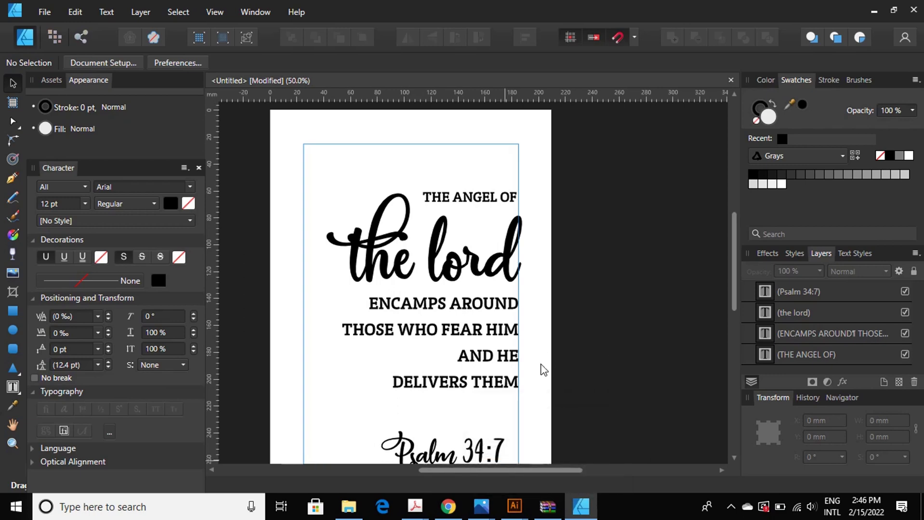
pyautogui.scroll(-3, 472, 427)
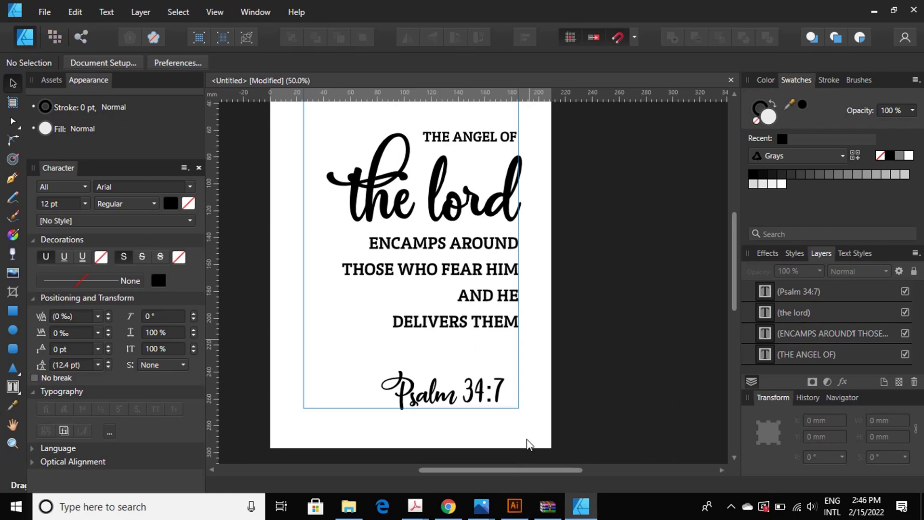
pyautogui.scroll(-2, 534, 435)
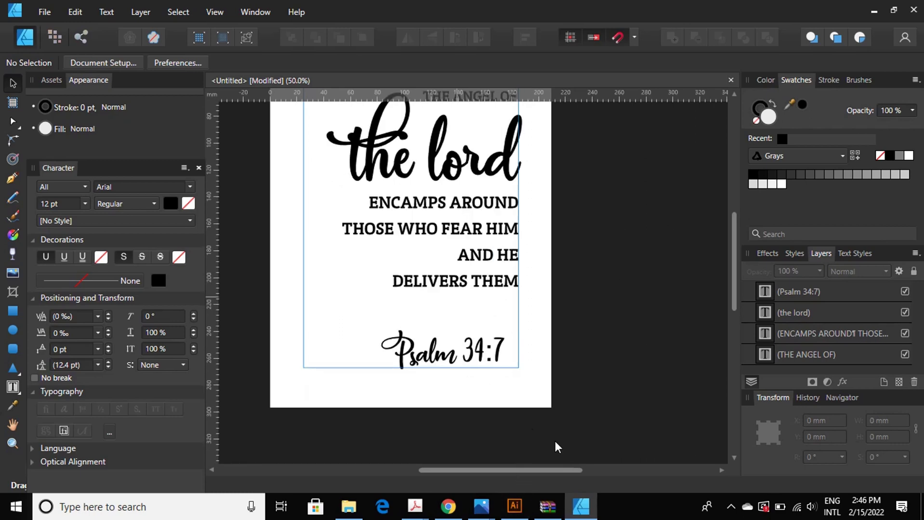
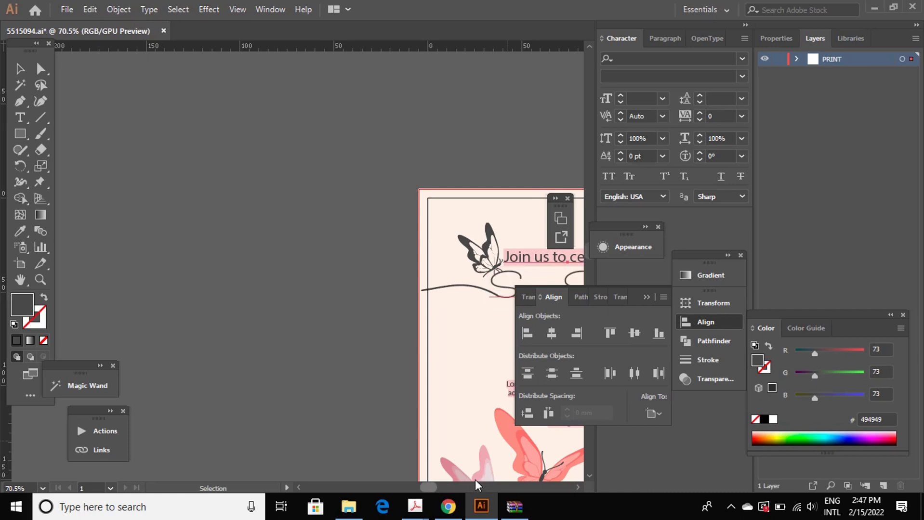
# - Scroll the Illustrator invitation and select the dark butterfly beside 'Join us to celebrate'
pyautogui.hscroll(5, 429, 487)
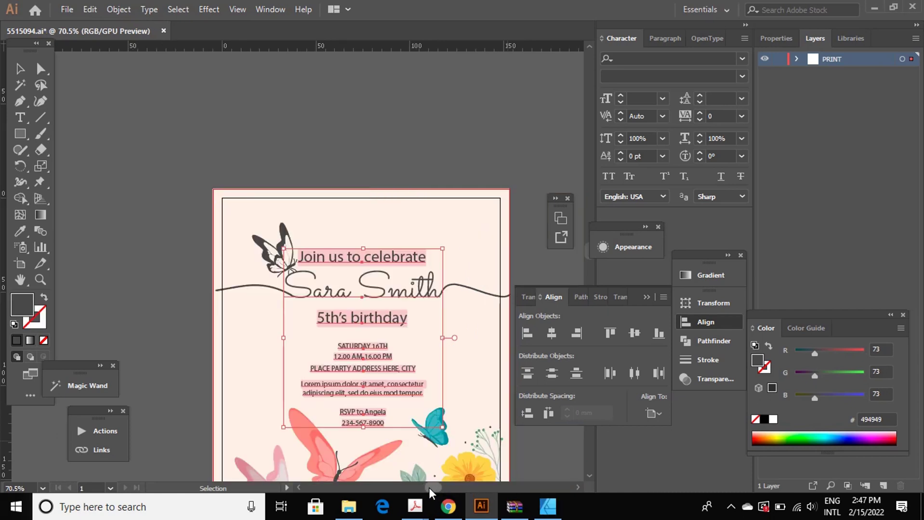
pyautogui.scroll(-1, 426, 383)
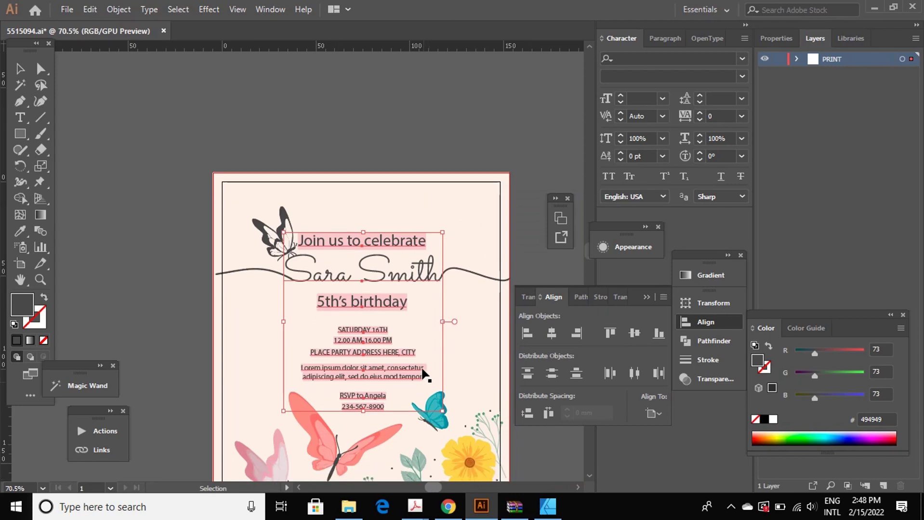
pyautogui.scroll(-5, 408, 374)
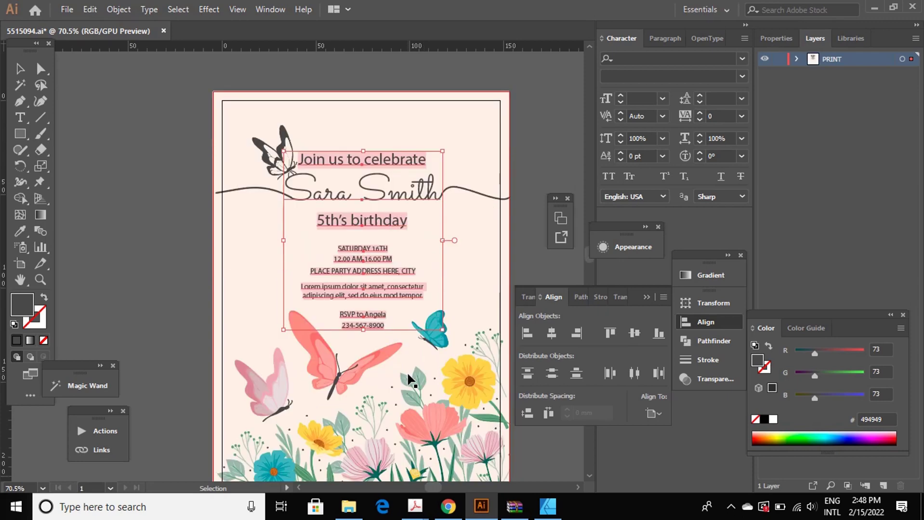
pyautogui.click(204, 264)
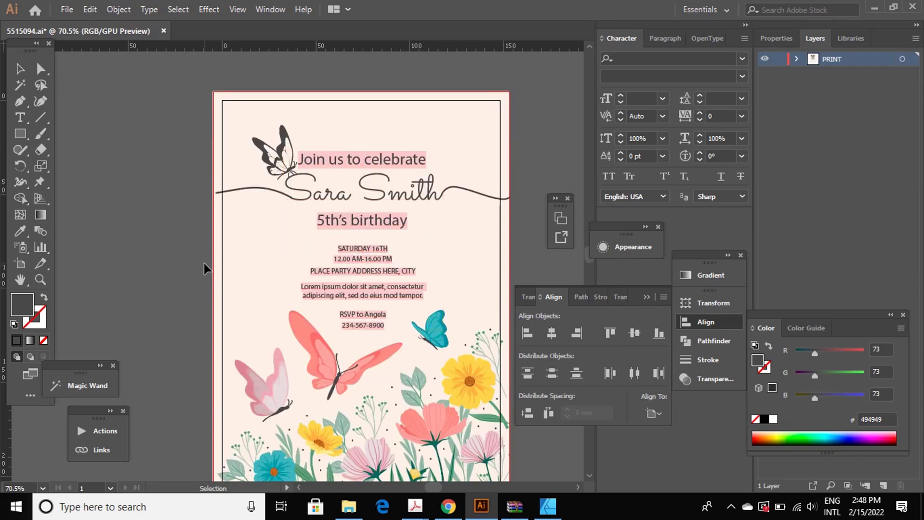
pyautogui.click(286, 158)
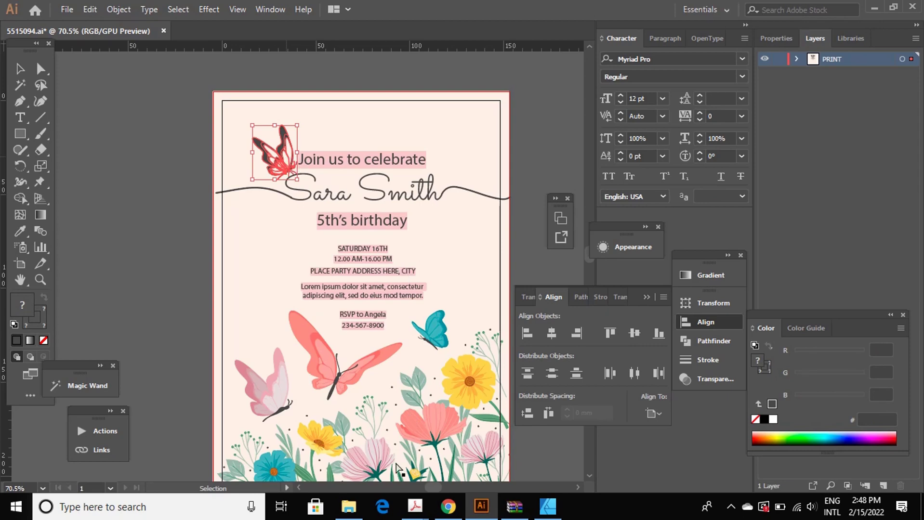
# - Scroll through the Affinity Designer Psalm 34:7 layout, then return to Illustrator
pyautogui.click(548, 507)
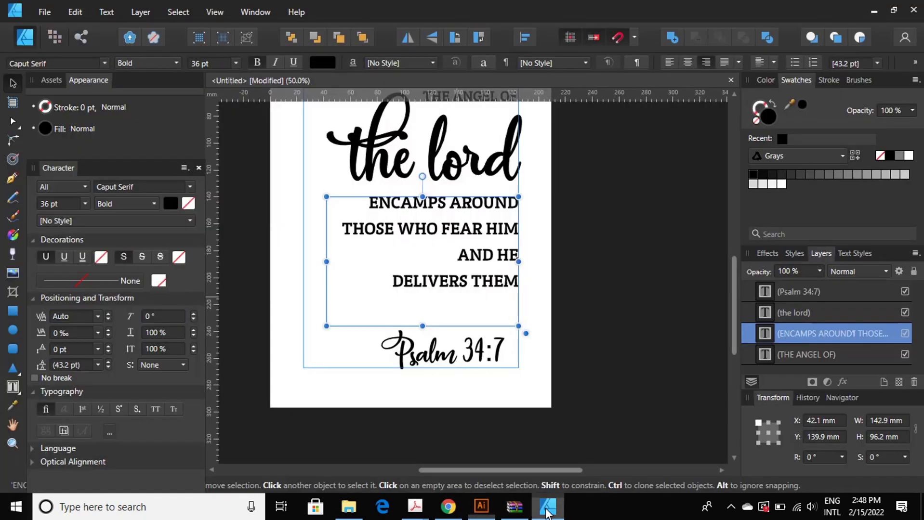
pyautogui.scroll(2, 457, 422)
pyautogui.scroll(2, 457, 419)
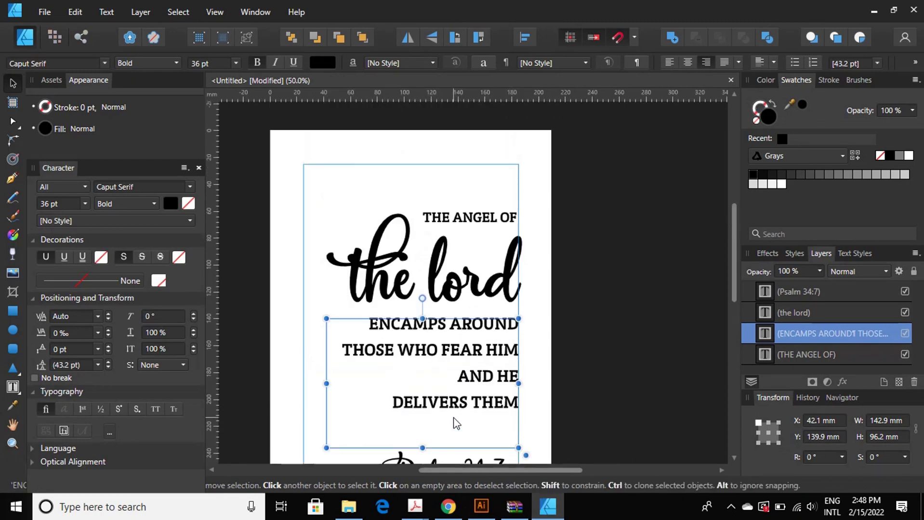
pyautogui.scroll(-2, 465, 411)
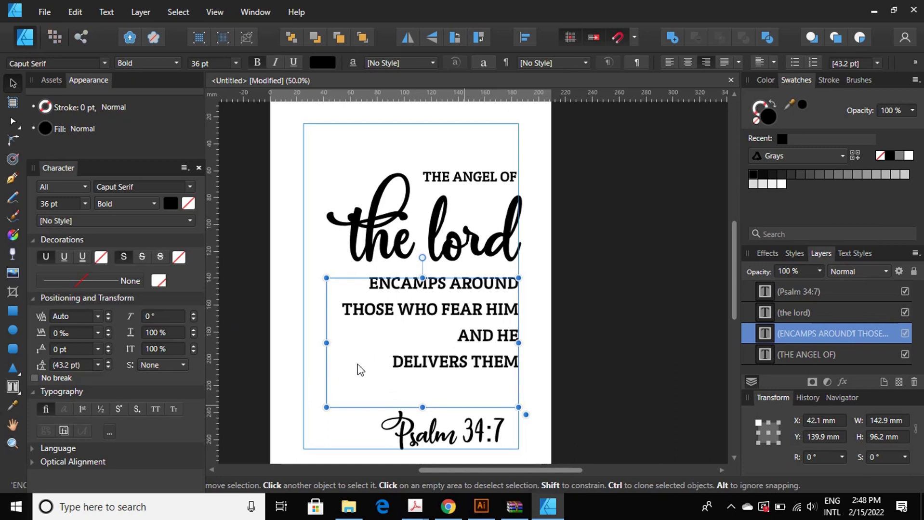
pyautogui.click(482, 506)
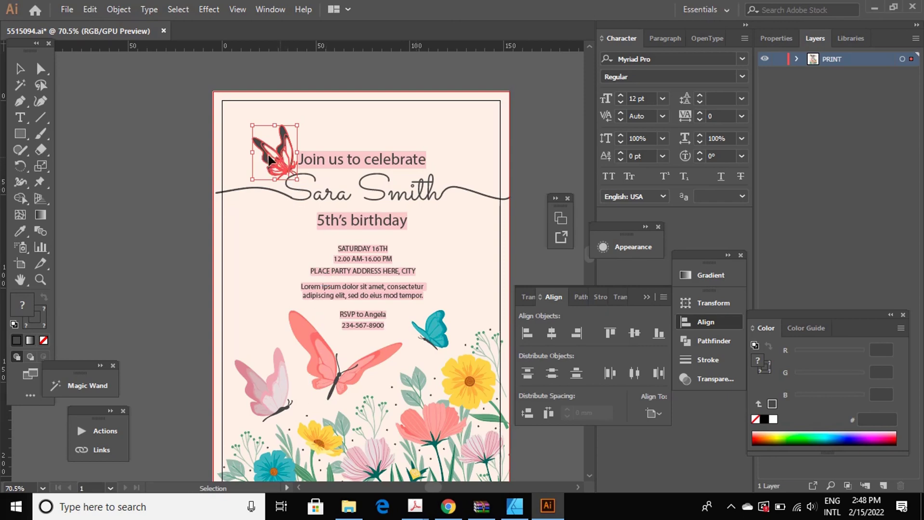
# - Drag the dark butterfly from Illustrator toward the Affinity Designer wall-art document
pyautogui.moveTo(268, 155); pyautogui.dragTo(263, 157)
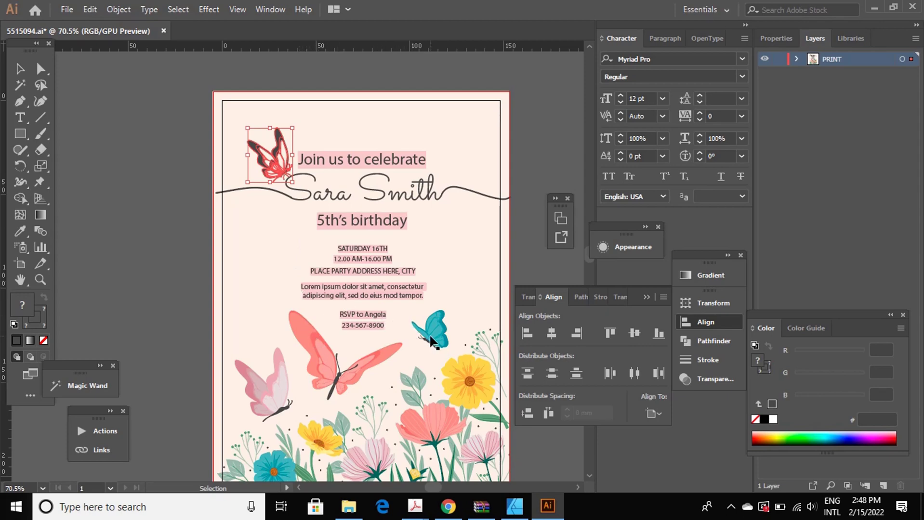
pyautogui.scroll(-1, 428, 325)
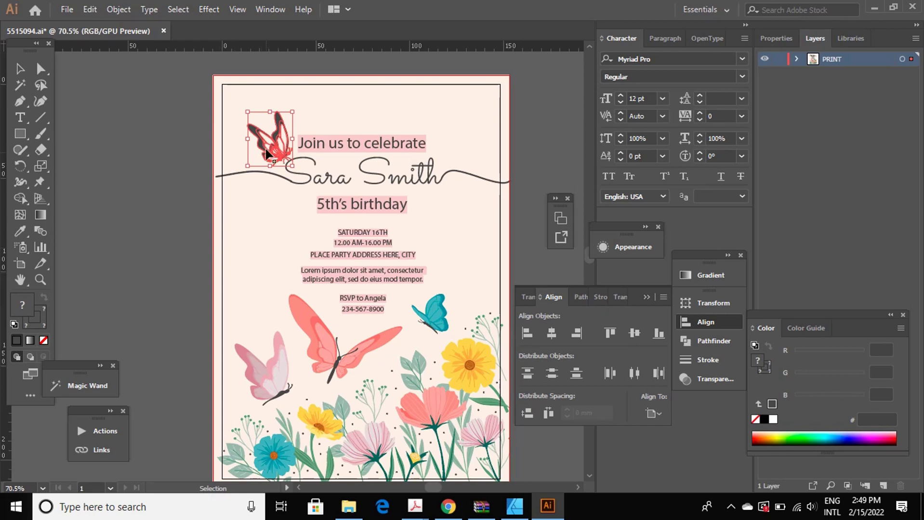
pyautogui.moveTo(274, 156)
pyautogui.mouseDown()
pyautogui.moveTo(284, 212)
pyautogui.moveTo(544, 507)
pyautogui.moveTo(466, 274)
pyautogui.mouseUp()
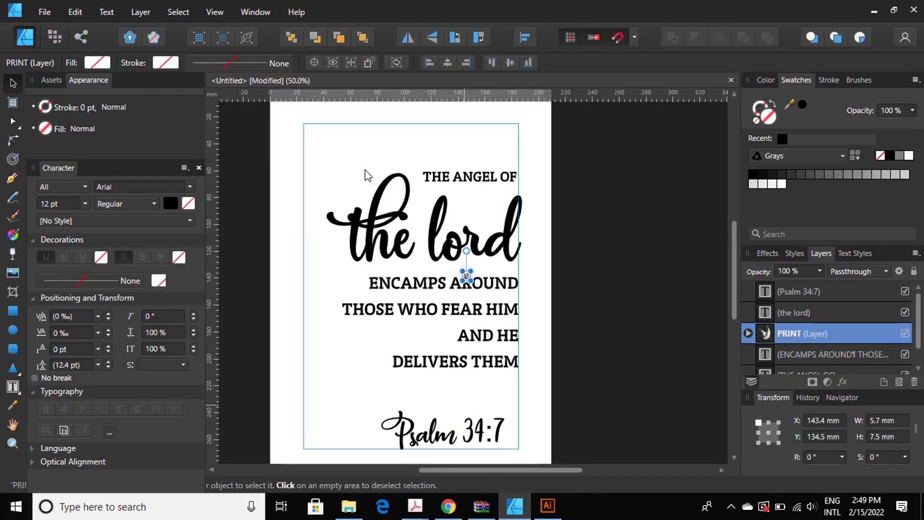
# - Drop the butterfly copy onto the wall-art page, then undo a trial top-left move
pyautogui.moveTo(366, 175); pyautogui.dragTo(432, 259)
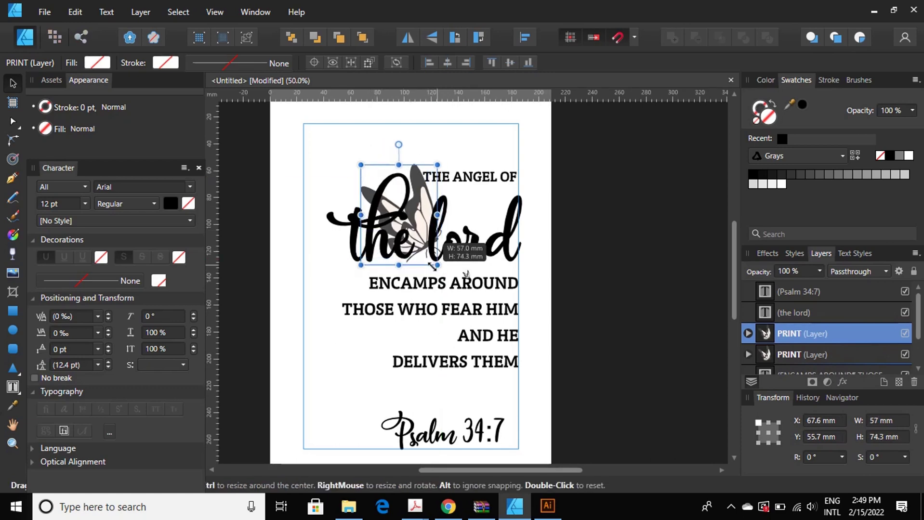
pyautogui.moveTo(415, 182)
pyautogui.mouseDown()
pyautogui.moveTo(371, 148)
pyautogui.moveTo(377, 120)
pyautogui.mouseUp()
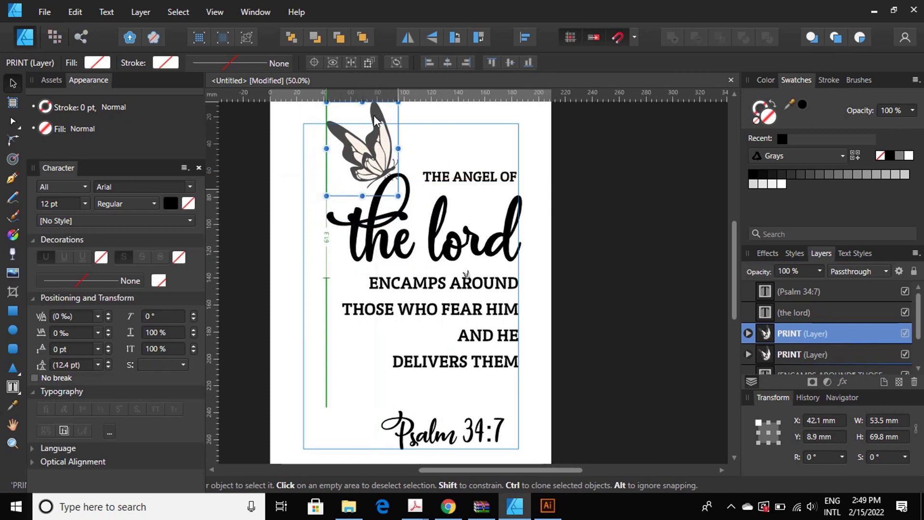
pyautogui.hotkey('ctrl', 'z')
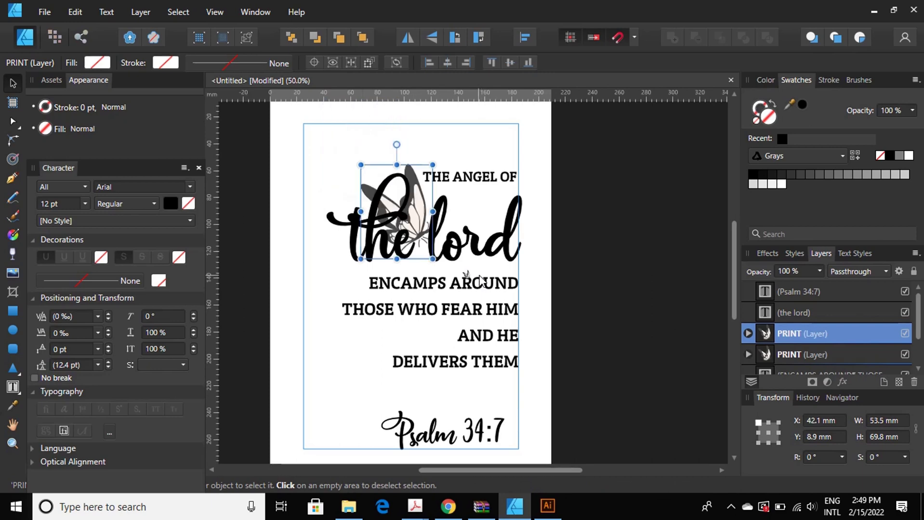
pyautogui.hotkey('ctrl', 'z')
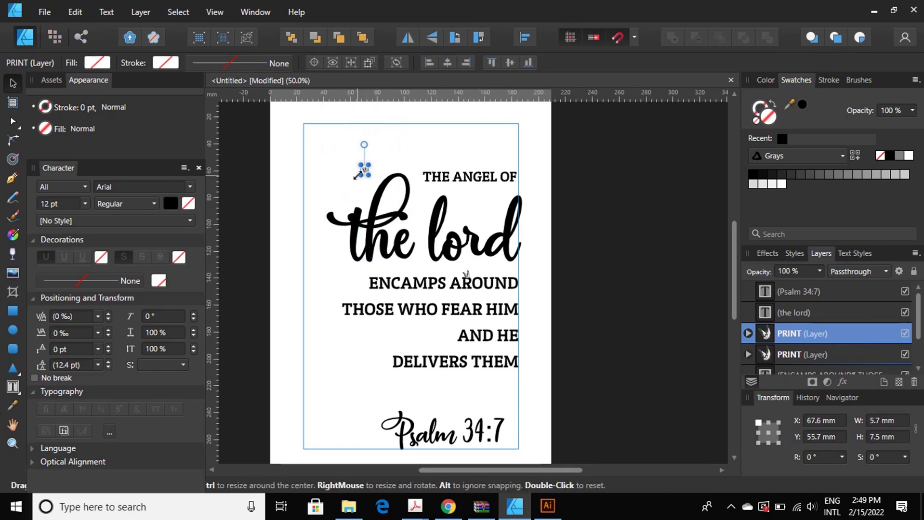
# - Enlarge the butterfly and place it above 'the lord'
pyautogui.moveTo(358, 177); pyautogui.dragTo(295, 237)
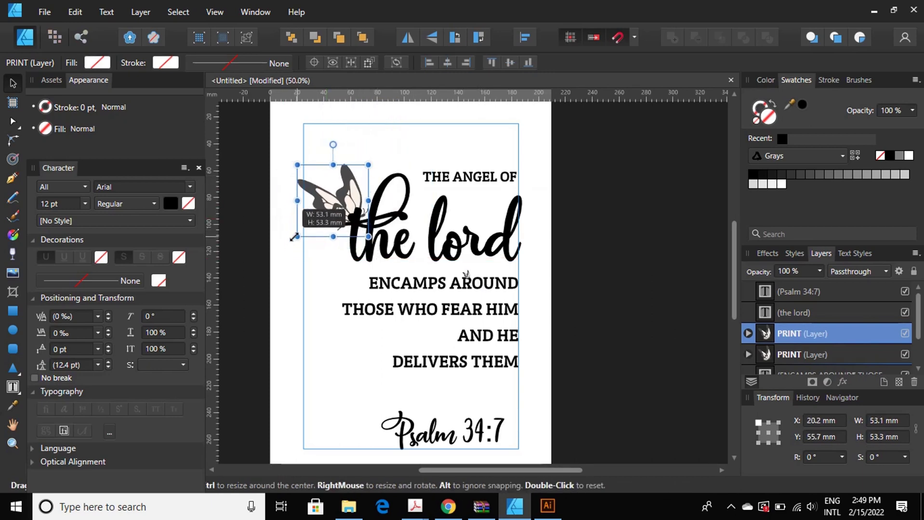
pyautogui.moveTo(294, 237); pyautogui.dragTo(317, 307)
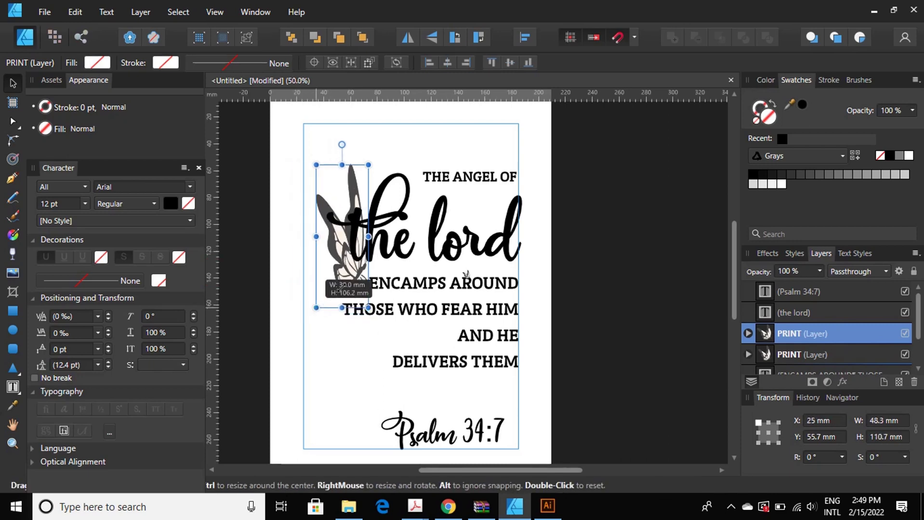
pyautogui.hotkey('ctrl', 'z')
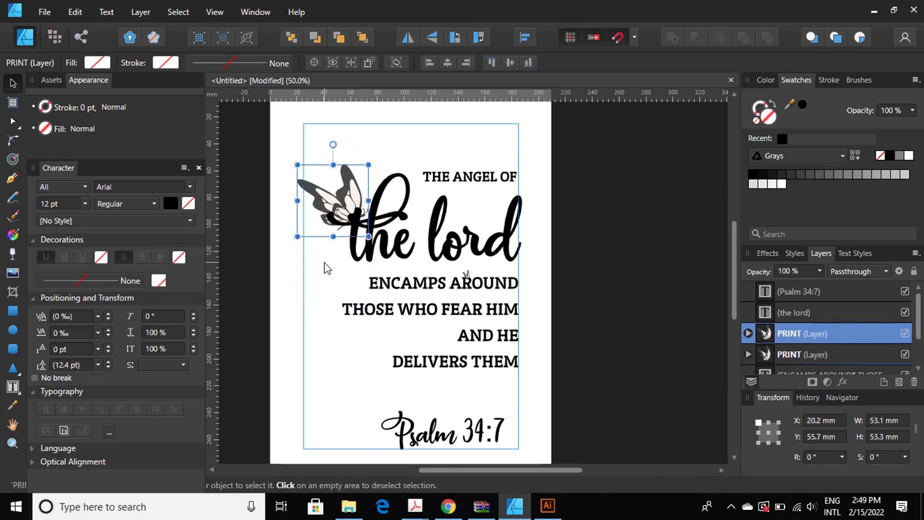
pyautogui.hotkey('ctrl', 'z')
pyautogui.moveTo(358, 159); pyautogui.dragTo(308, 241)
pyautogui.moveTo(357, 169); pyautogui.dragTo(373, 150)
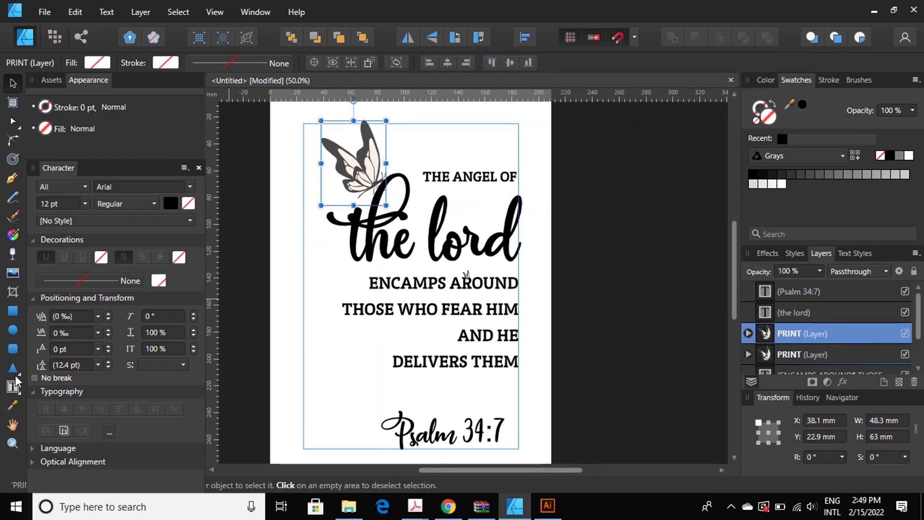
# - Try a black fill sampled from the lettering, undo it, and return to Illustrator
pyautogui.click(13, 407)
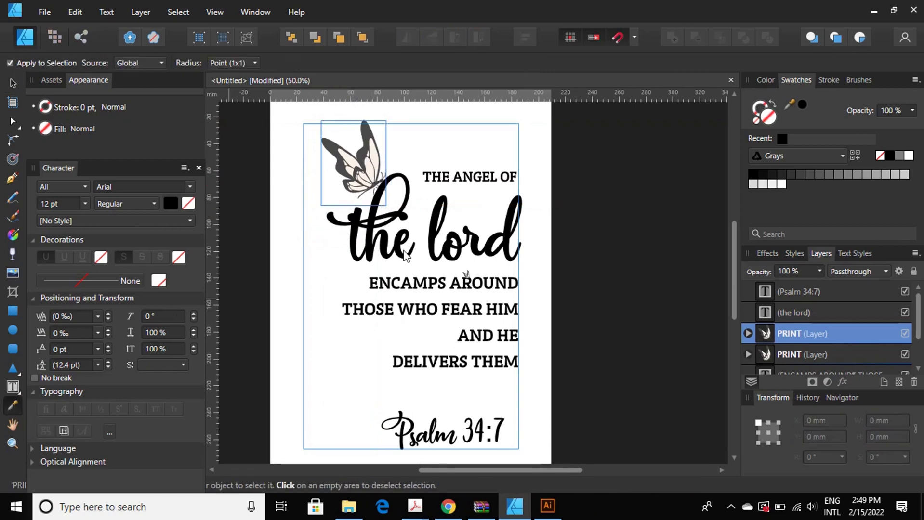
pyautogui.click(464, 277)
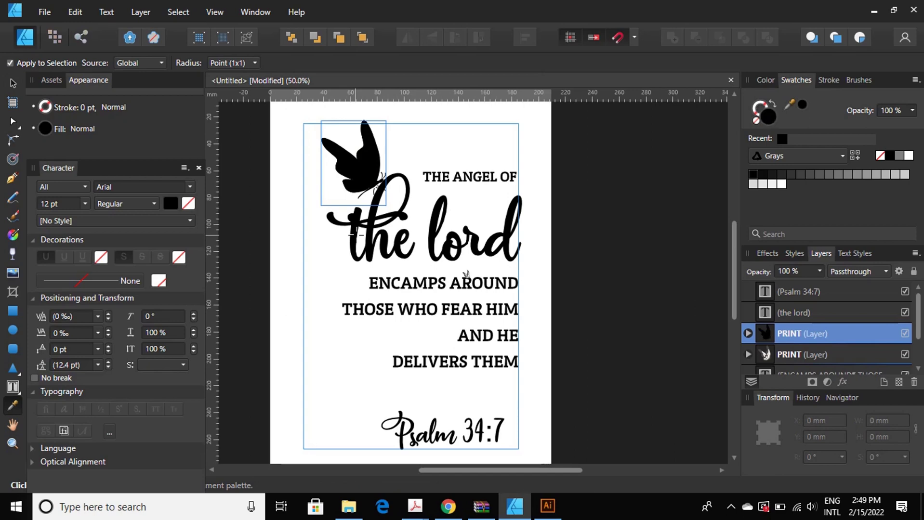
pyautogui.hotkey('ctrl', 'z')
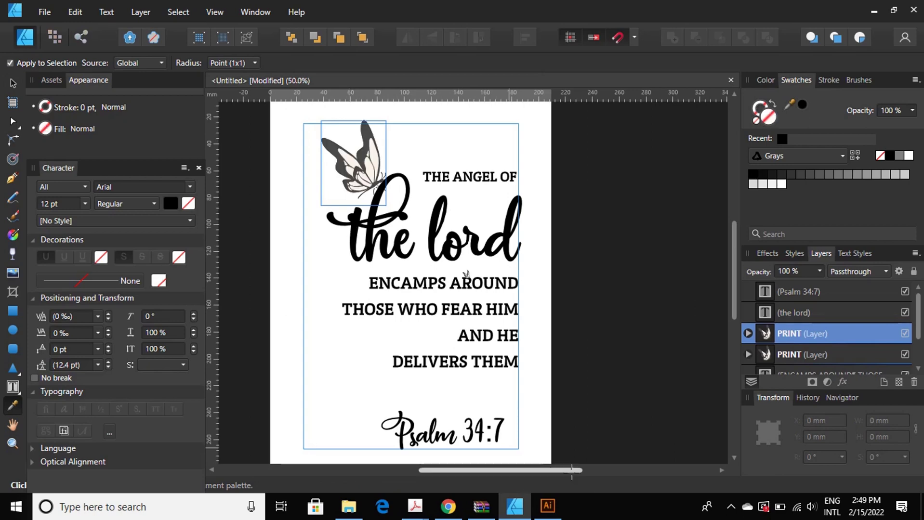
pyautogui.click(547, 505)
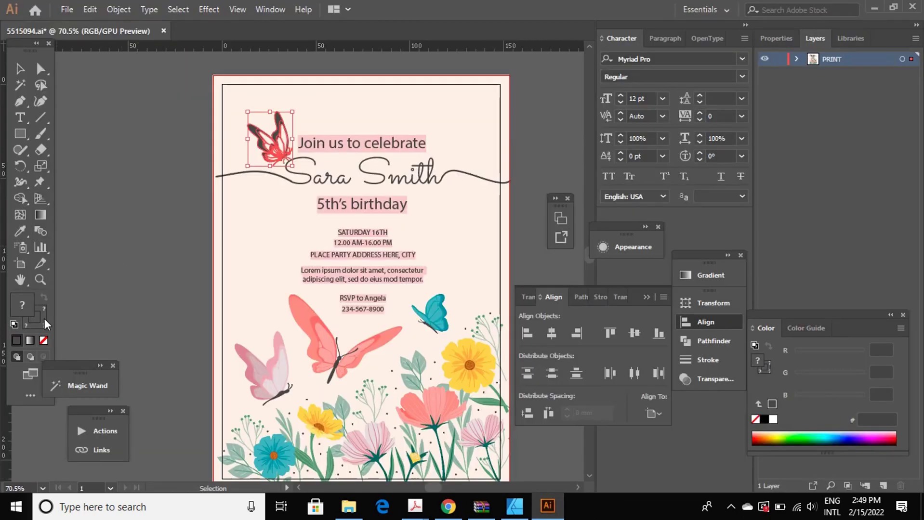
# - Delete the pink page background, then enlarge the butterfly and move it off-page to the left
pyautogui.click(249, 89)
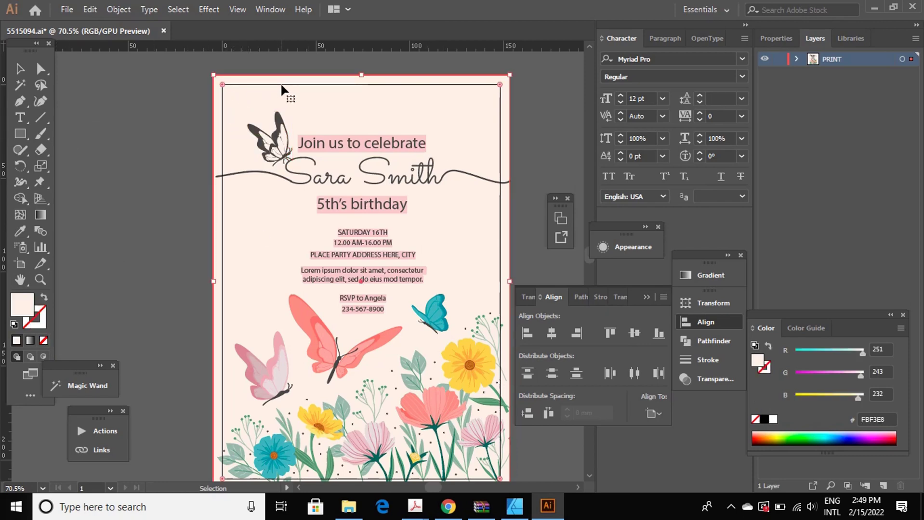
pyautogui.press('Delete')
pyautogui.click(283, 143)
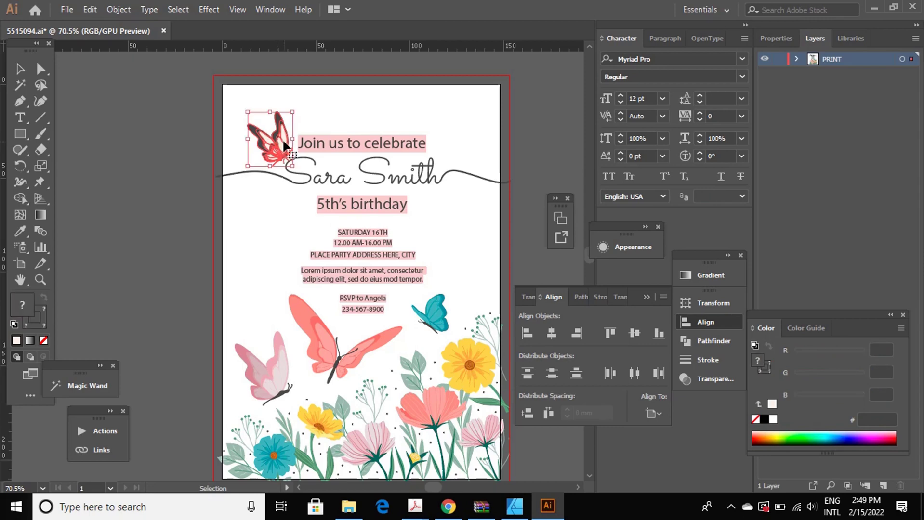
pyautogui.moveTo(285, 143); pyautogui.dragTo(275, 233)
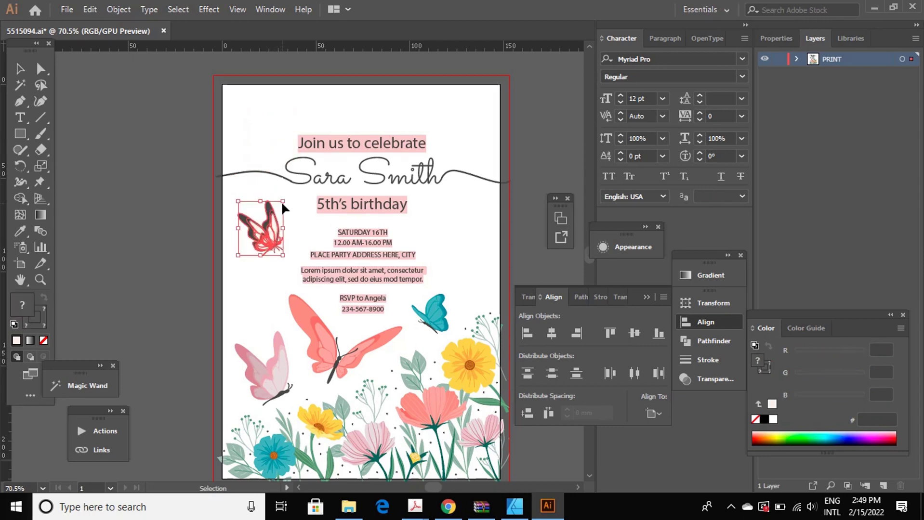
pyautogui.moveTo(284, 201); pyautogui.dragTo(364, 137)
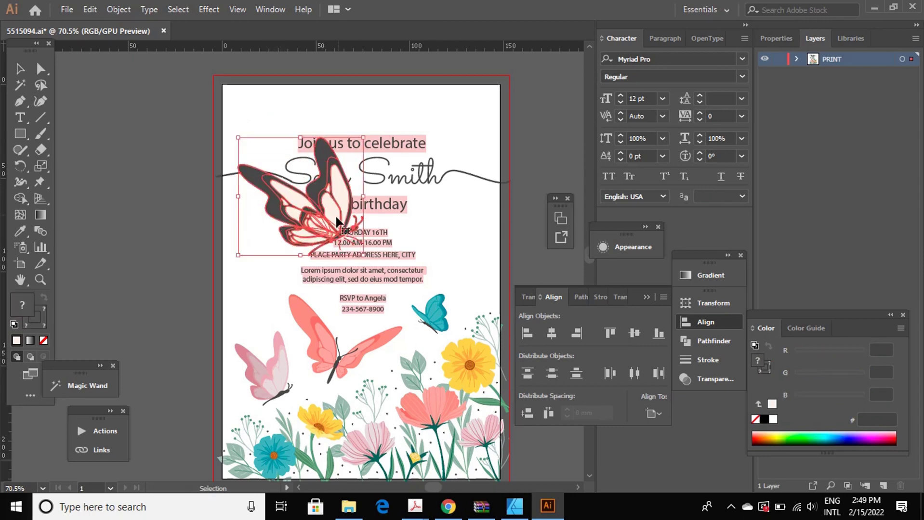
pyautogui.moveTo(335, 214)
pyautogui.mouseDown()
pyautogui.moveTo(165, 268)
pyautogui.moveTo(144, 235)
pyautogui.mouseUp()
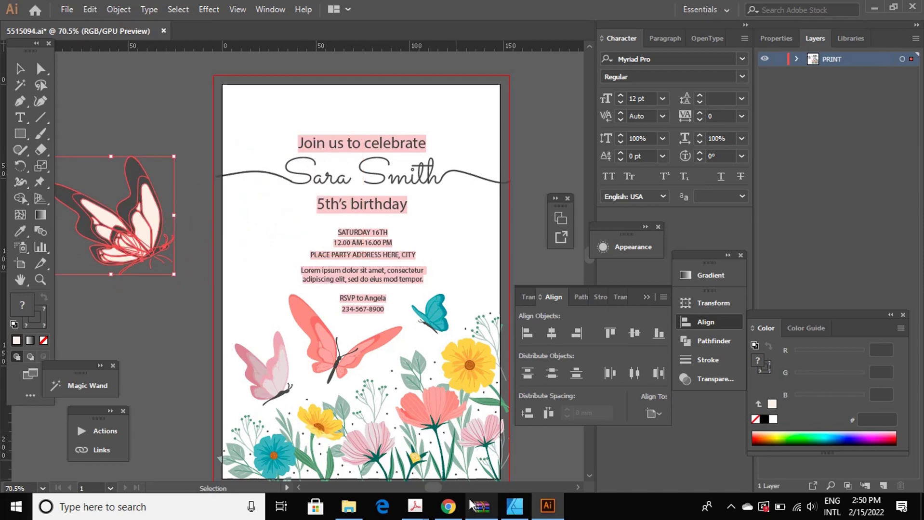
pyautogui.moveTo(430, 487); pyautogui.dragTo(426, 487)
# - Make the pale pink inner piece of the upper wing white (FFFFFF)
pyautogui.click(388, 257)
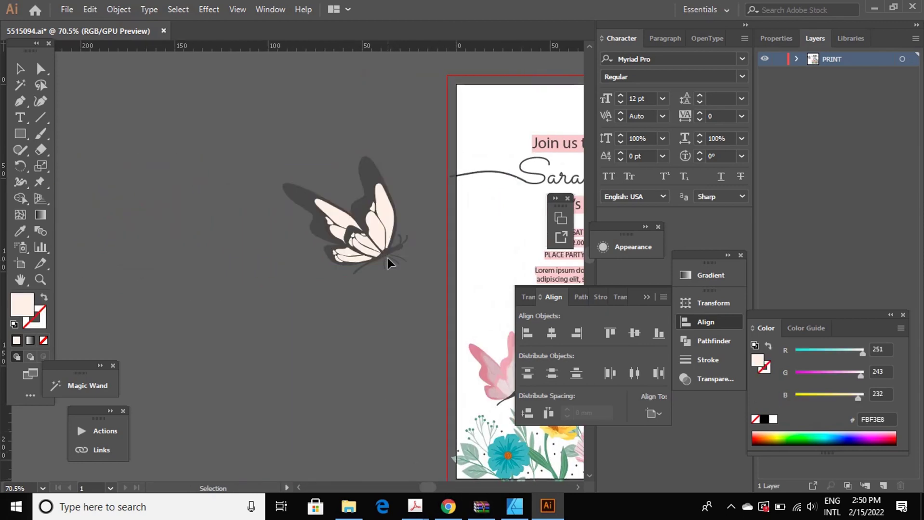
pyautogui.doubleClick(378, 226)
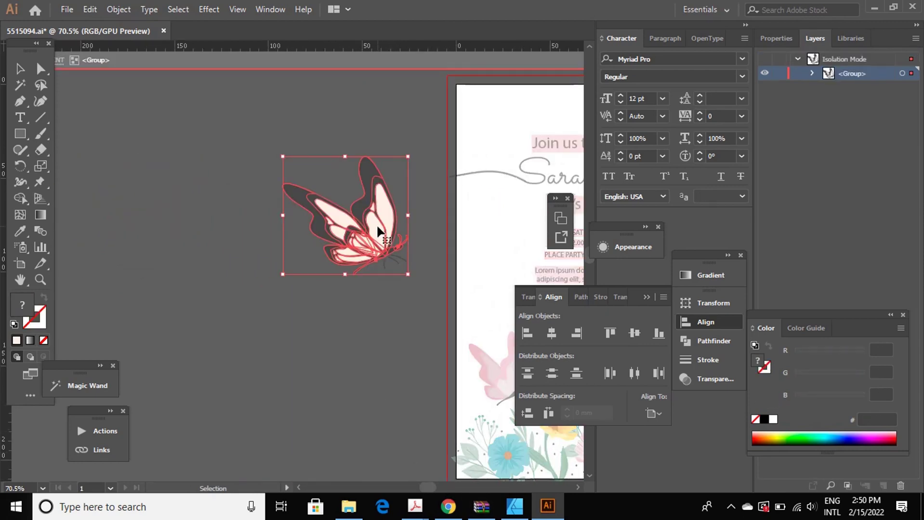
pyautogui.doubleClick(374, 227)
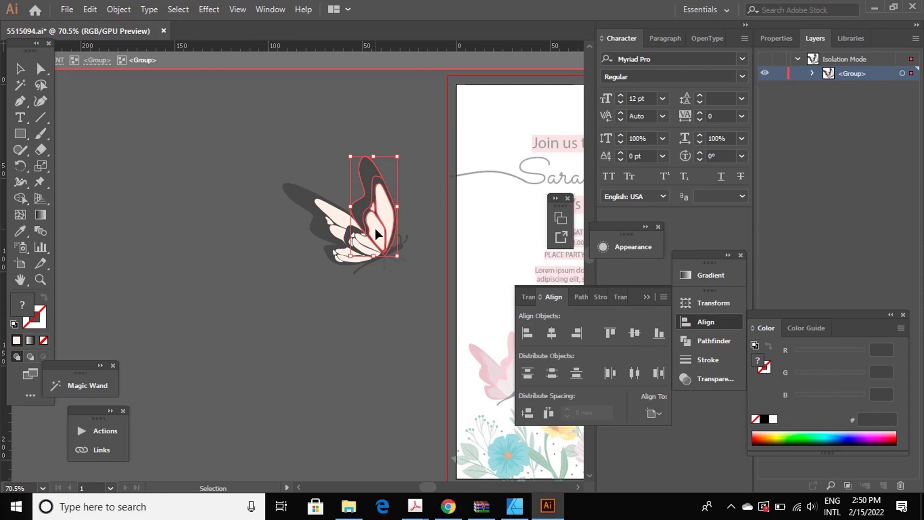
pyautogui.doubleClick(375, 227)
pyautogui.click(389, 212)
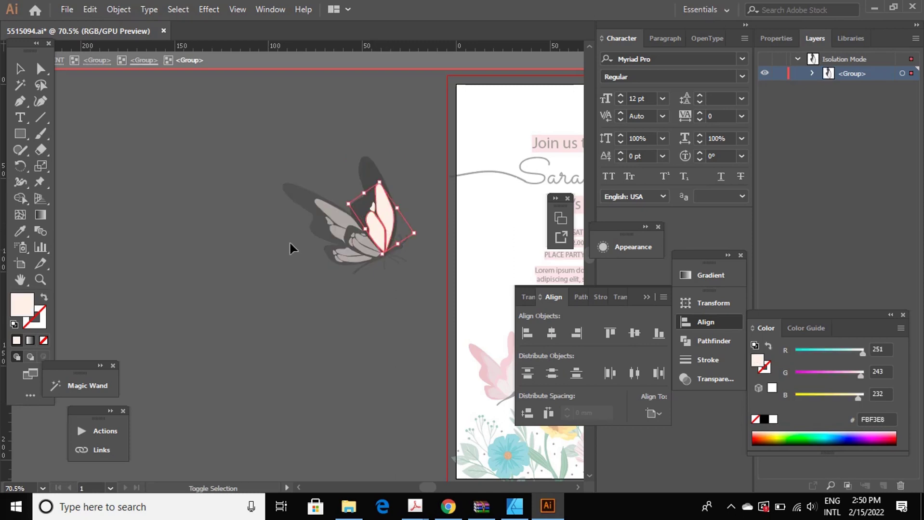
pyautogui.doubleClick(22, 305)
pyautogui.click(174, 259)
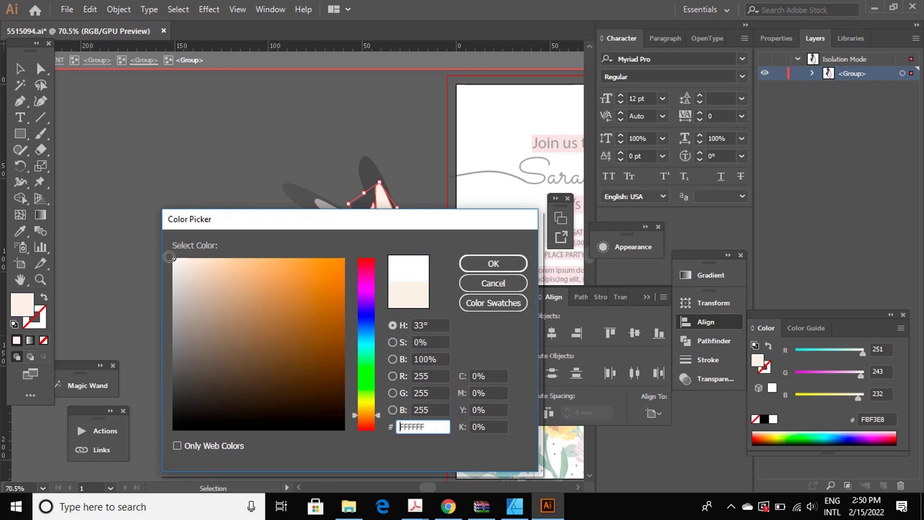
pyautogui.click(512, 264)
pyautogui.click(347, 308)
# - Make the two pink inner paths of the front wing white
pyautogui.click(334, 210)
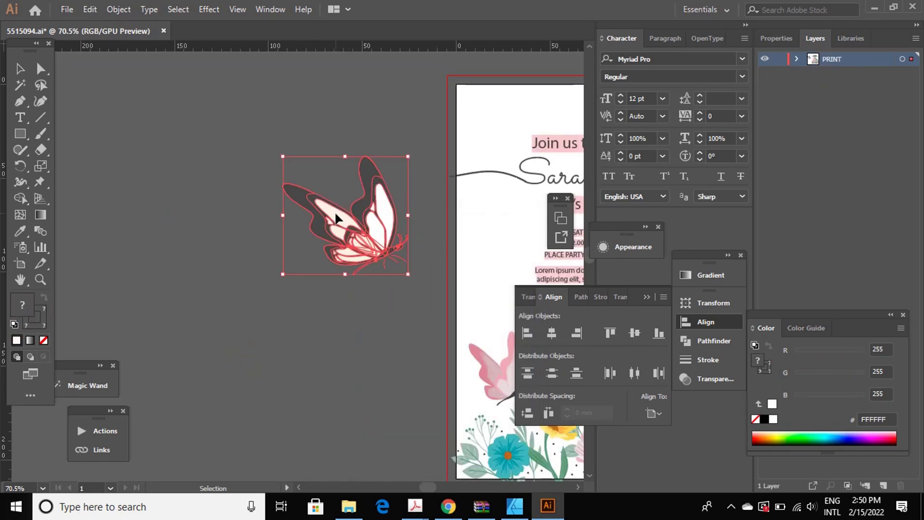
pyautogui.click(337, 217)
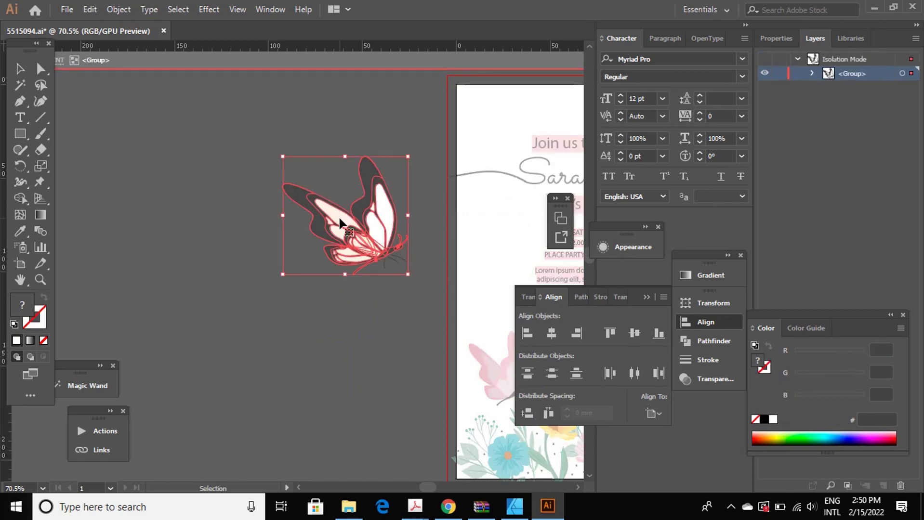
pyautogui.doubleClick(340, 220)
pyautogui.click(340, 220)
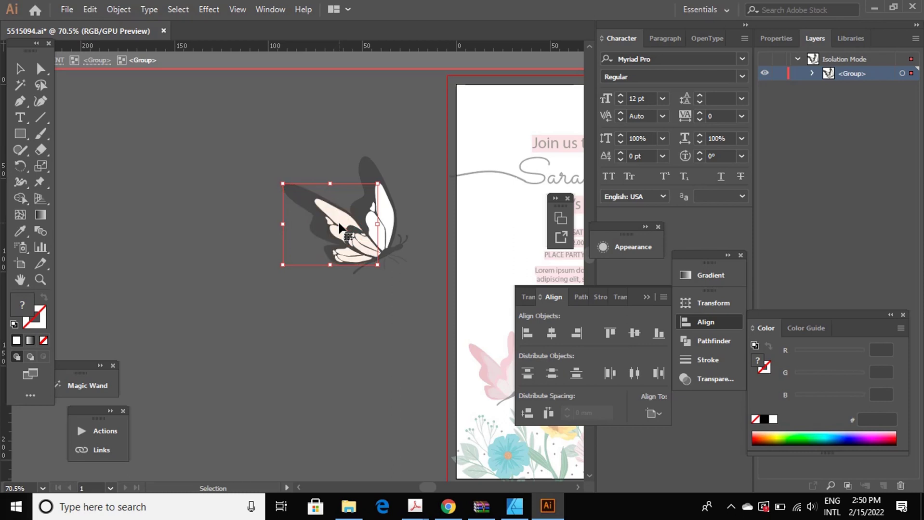
pyautogui.doubleClick(339, 226)
pyautogui.doubleClick(338, 223)
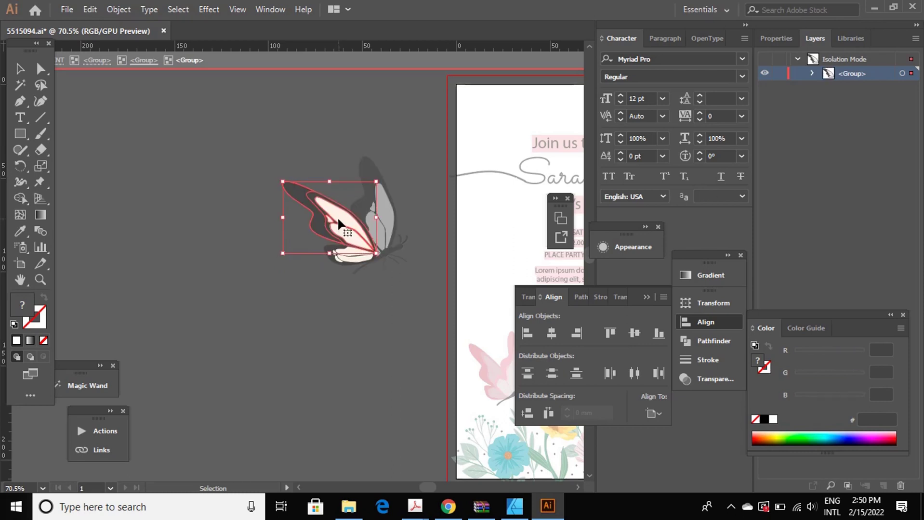
pyautogui.click(343, 225)
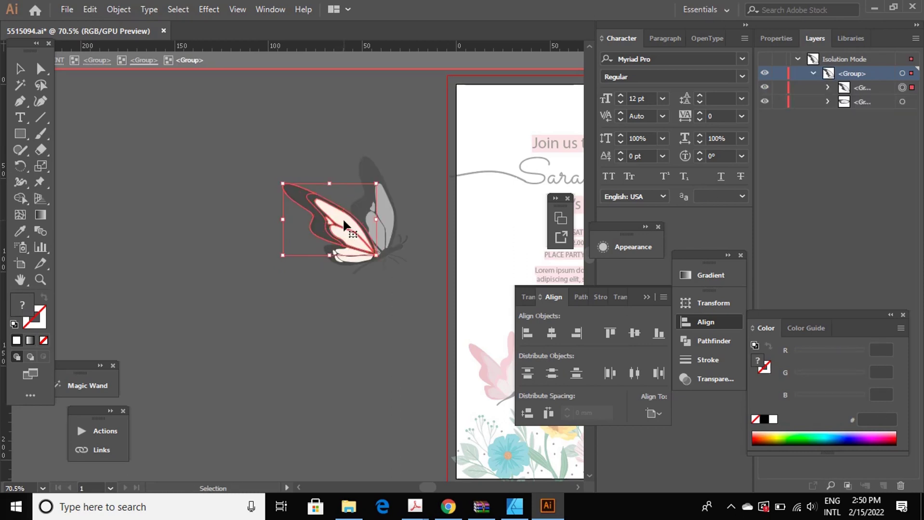
pyautogui.doubleClick(342, 218)
pyautogui.click(341, 218)
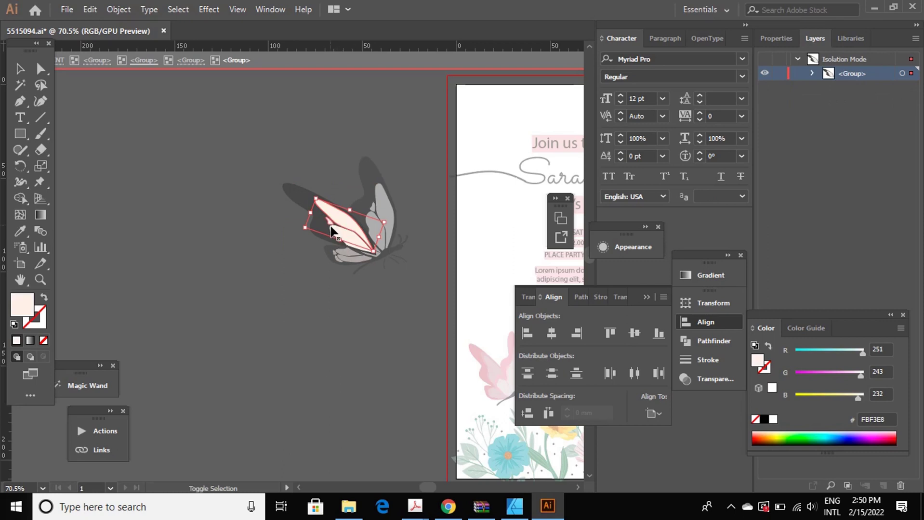
pyautogui.keyDown('shift'); pyautogui.click(340, 235); pyautogui.keyUp('shift')
pyautogui.doubleClick(23, 318)
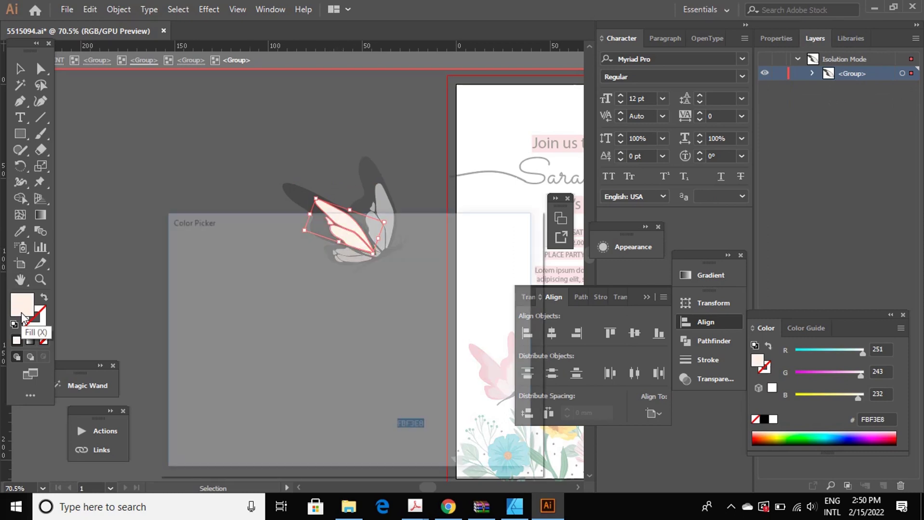
pyautogui.moveTo(207, 298); pyautogui.dragTo(162, 244)
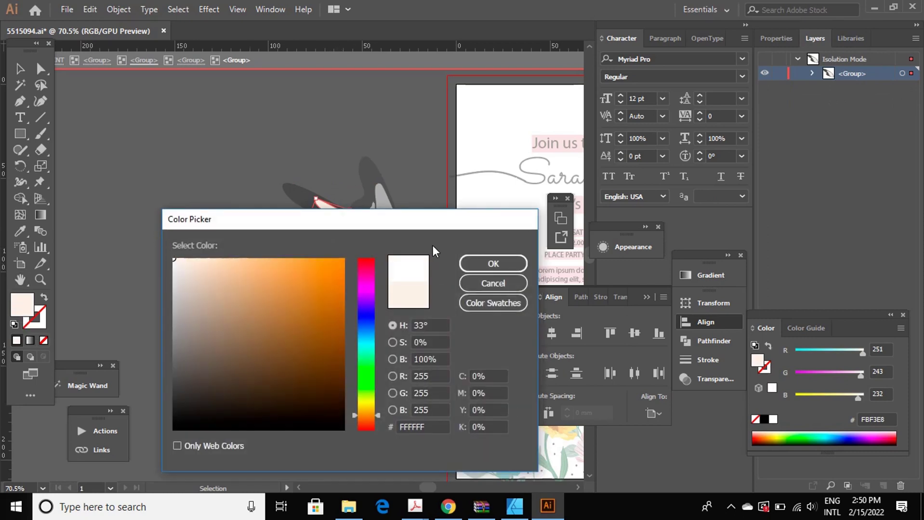
pyautogui.click(463, 260)
# - Drill into the lower wing group and zoom in on the lower wing shape
pyautogui.doubleClick(339, 256)
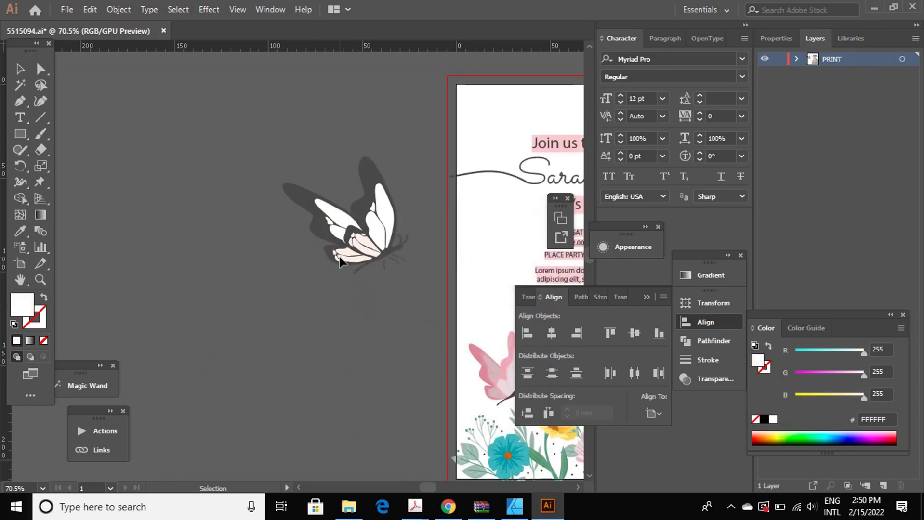
pyautogui.click(339, 257)
pyautogui.doubleClick(344, 262)
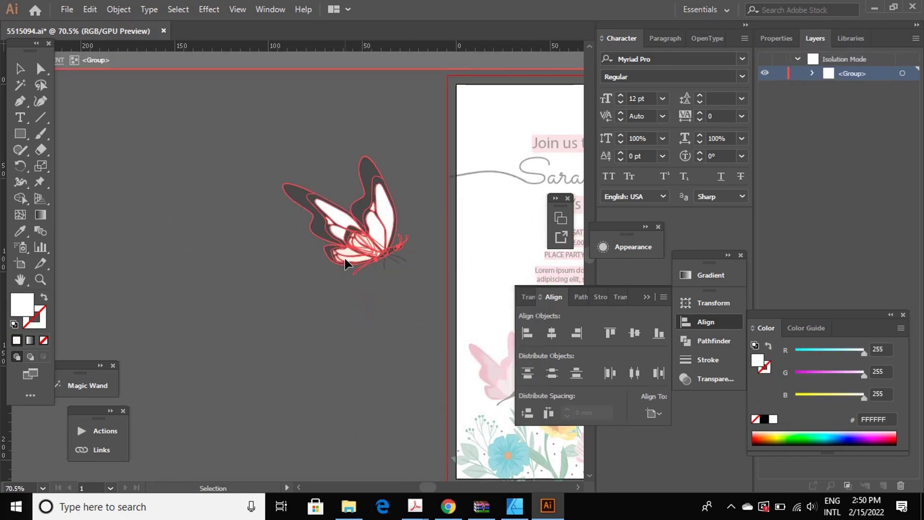
pyautogui.click(346, 263)
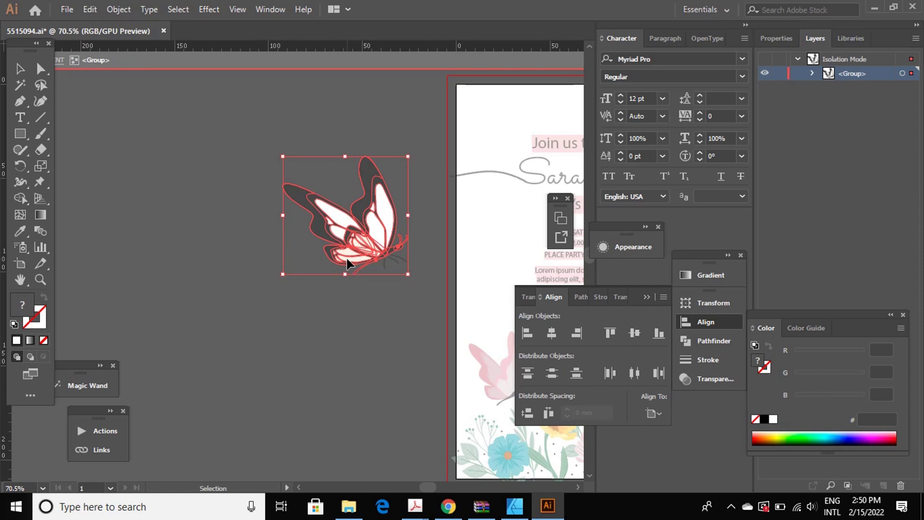
pyautogui.doubleClick(346, 260)
pyautogui.click(349, 261)
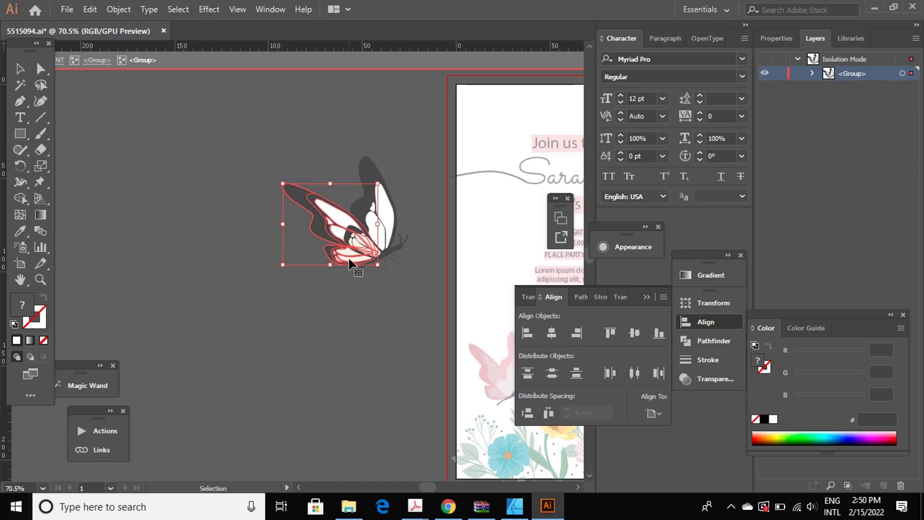
pyautogui.doubleClick(349, 261)
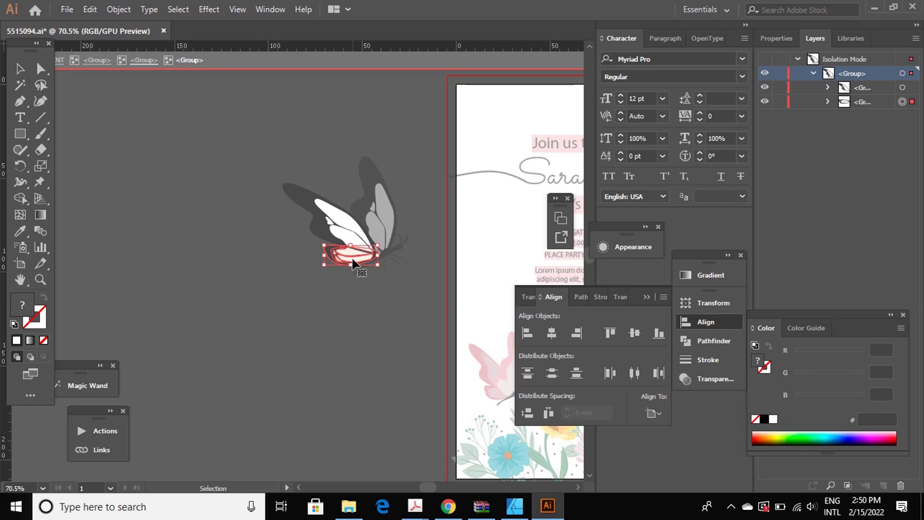
pyautogui.doubleClick(353, 262)
pyautogui.click(354, 260)
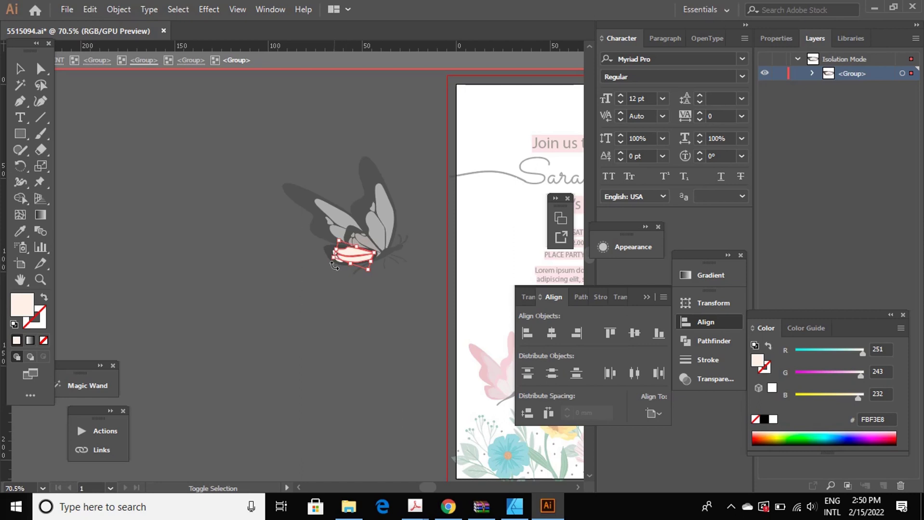
pyautogui.press('z')
pyautogui.moveTo(272, 283); pyautogui.dragTo(342, 282)
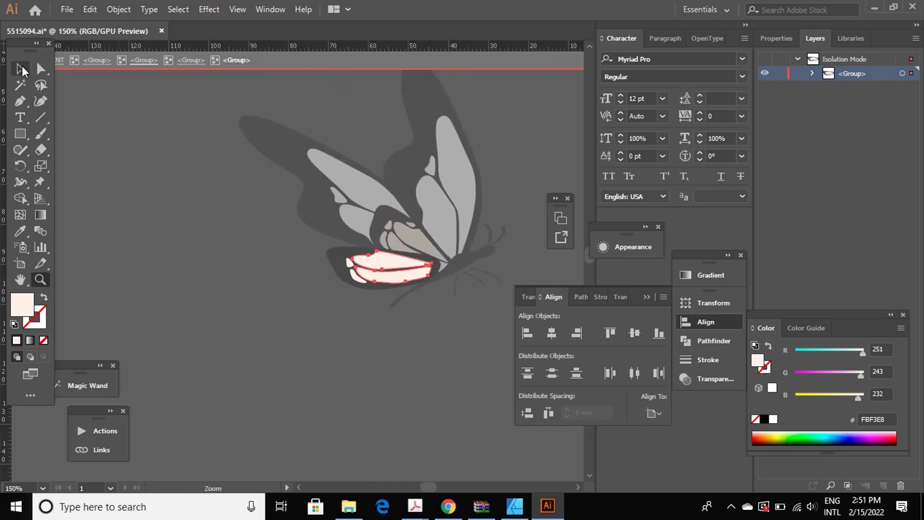
# - Make the lower wing's pink inner shape white
pyautogui.click(20, 68)
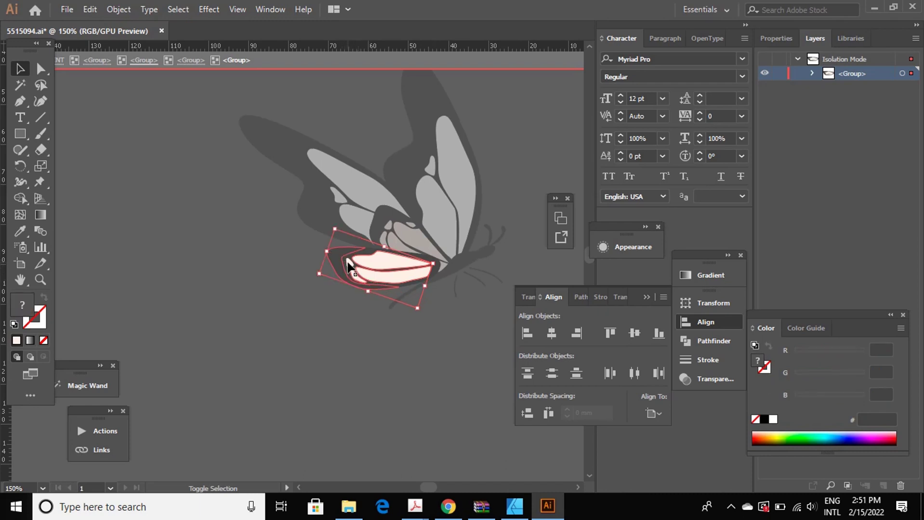
pyautogui.click(341, 263)
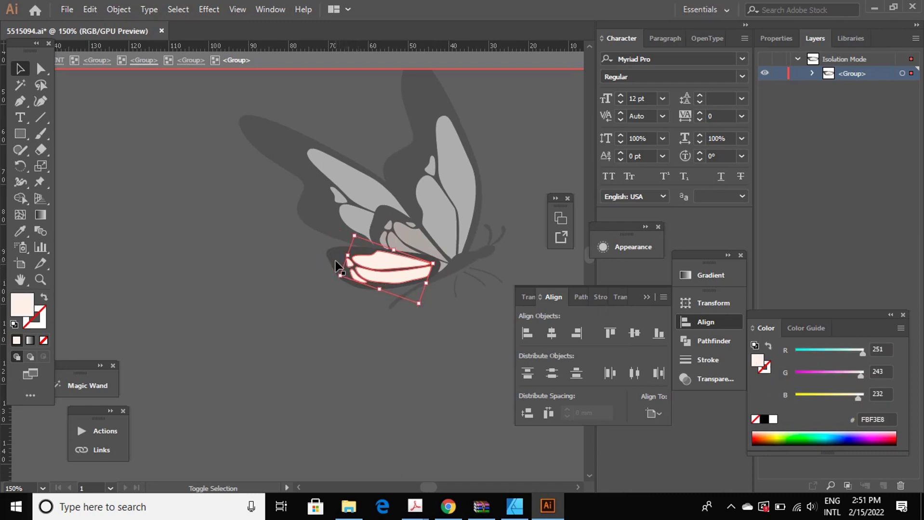
pyautogui.doubleClick(21, 305)
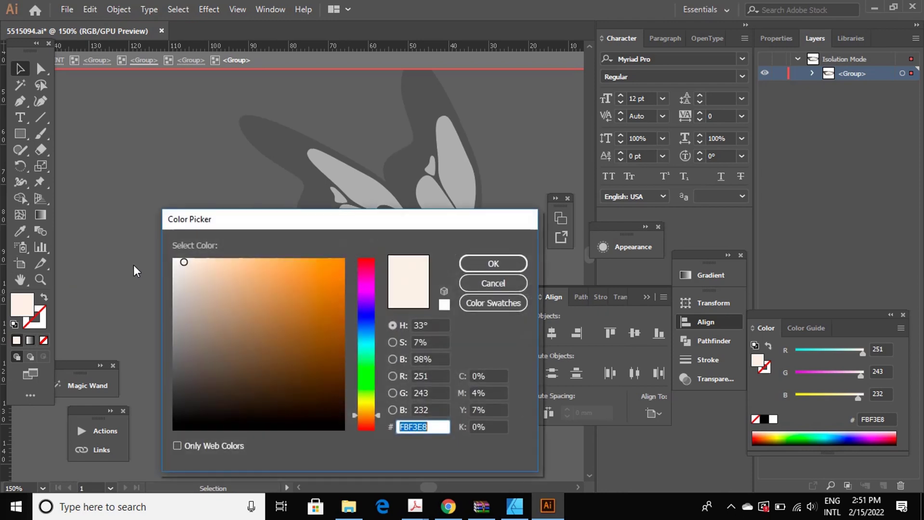
pyautogui.click(173, 259)
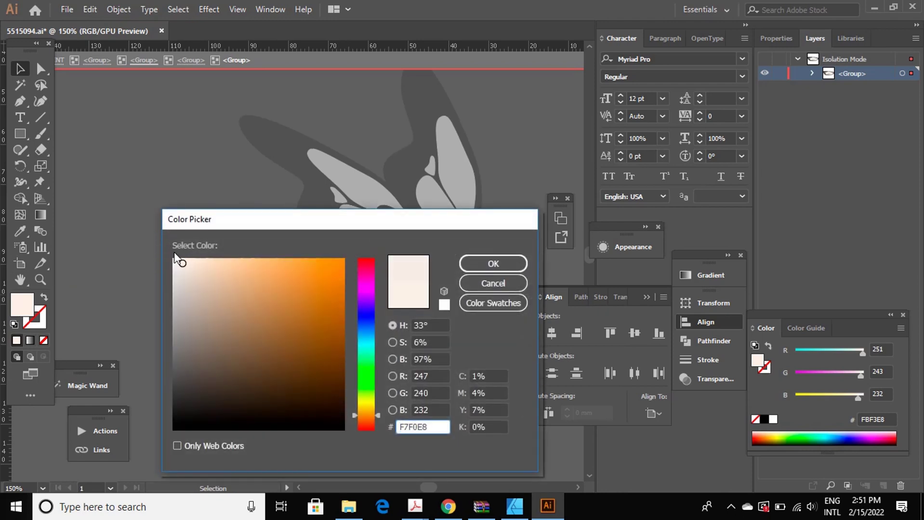
pyautogui.click(466, 263)
# - Tilt the pink body shape slightly counterclockwise and fill it white (FFFFFF)
pyautogui.doubleClick(385, 365)
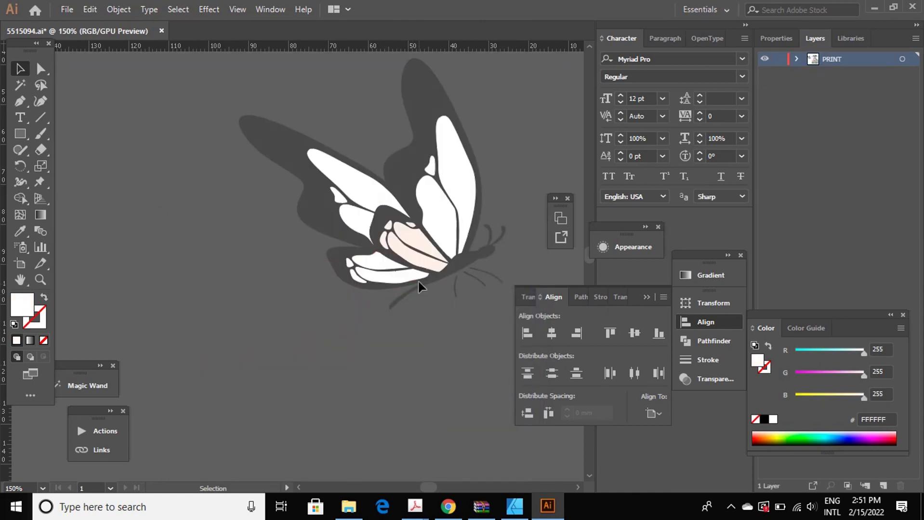
pyautogui.click(412, 258)
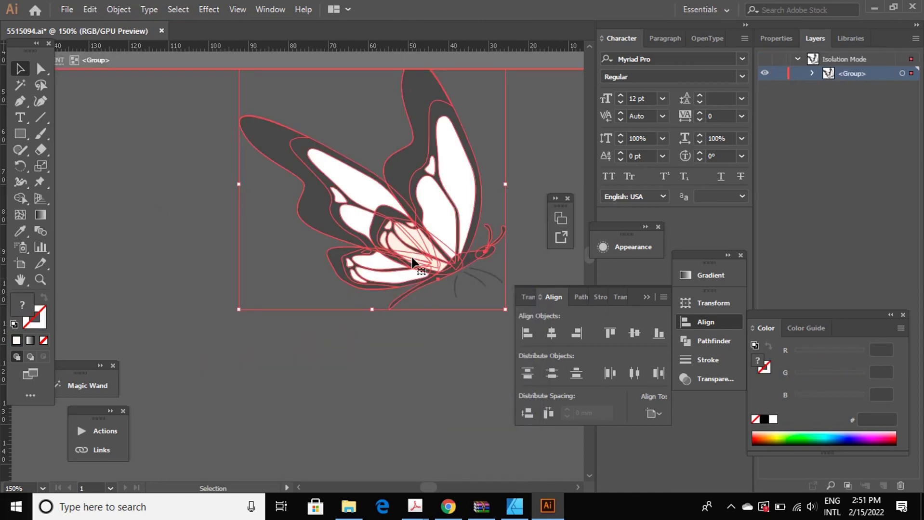
pyautogui.doubleClick(412, 261)
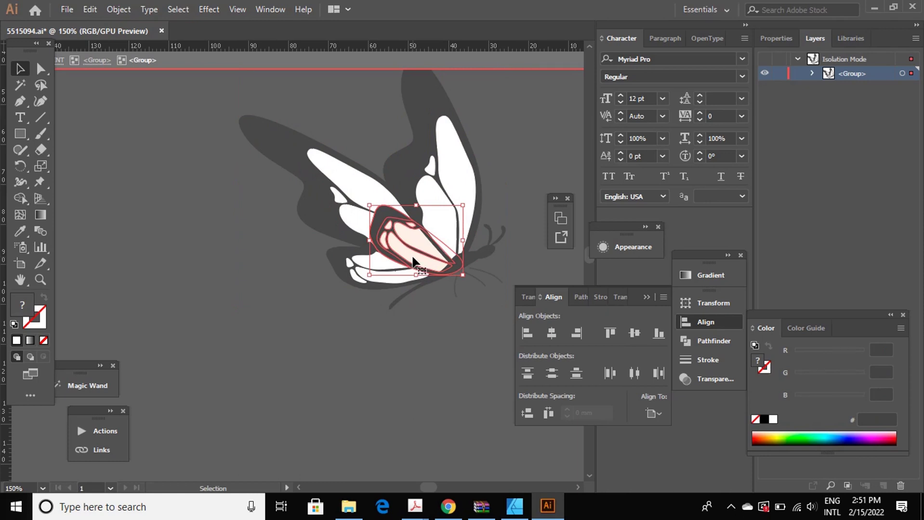
pyautogui.doubleClick(418, 259)
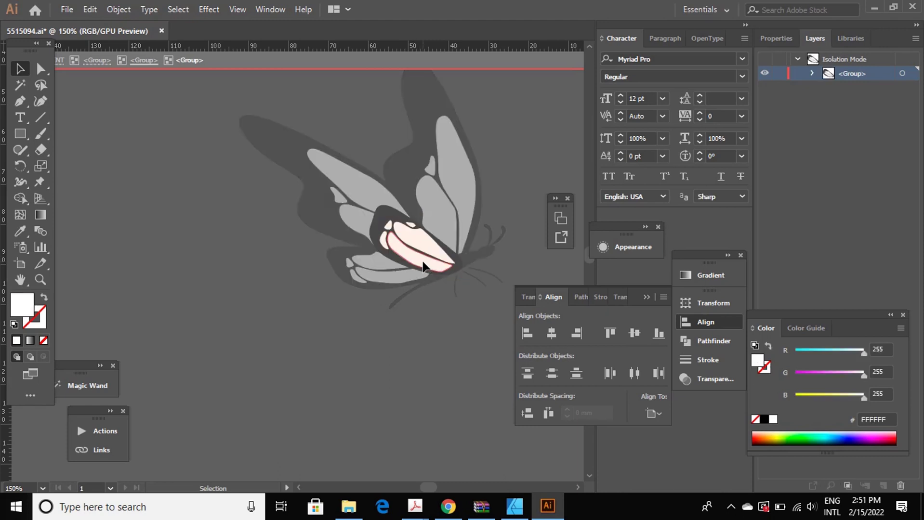
pyautogui.click(423, 246)
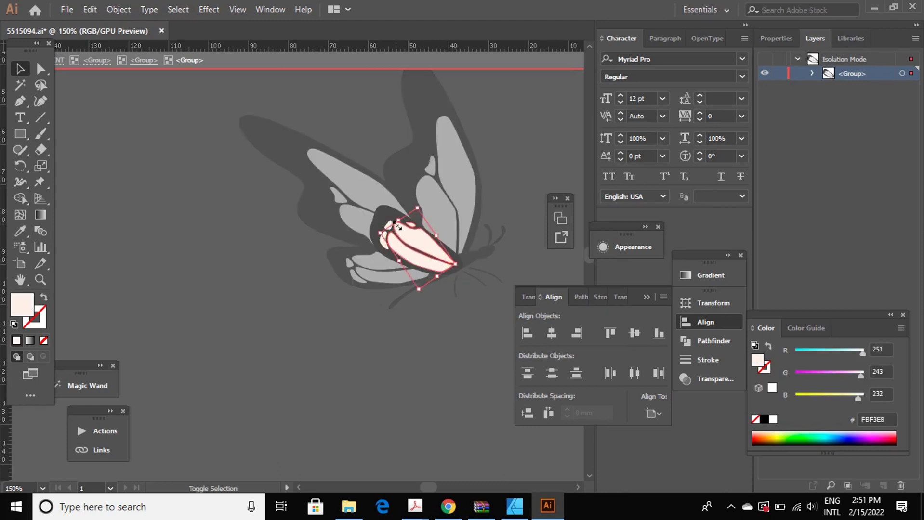
pyautogui.moveTo(391, 220); pyautogui.dragTo(364, 254)
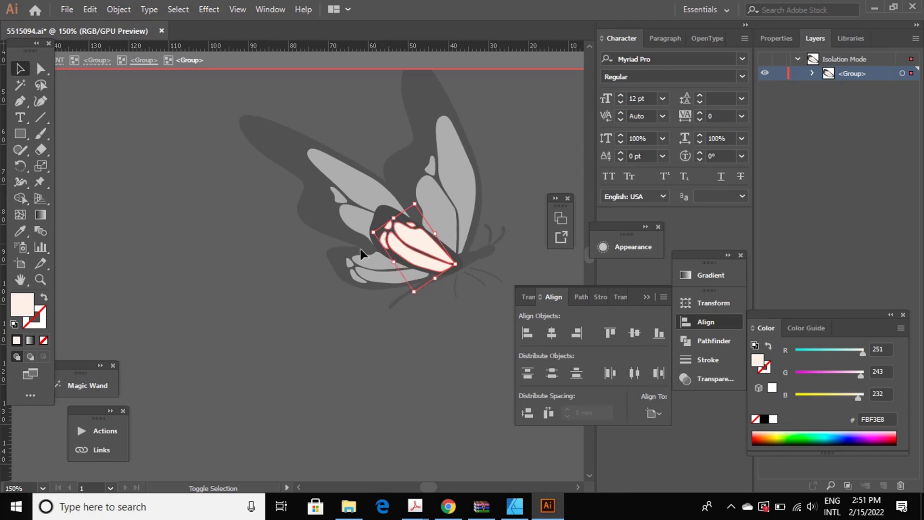
pyautogui.doubleClick(19, 305)
pyautogui.write('FFFFFF')
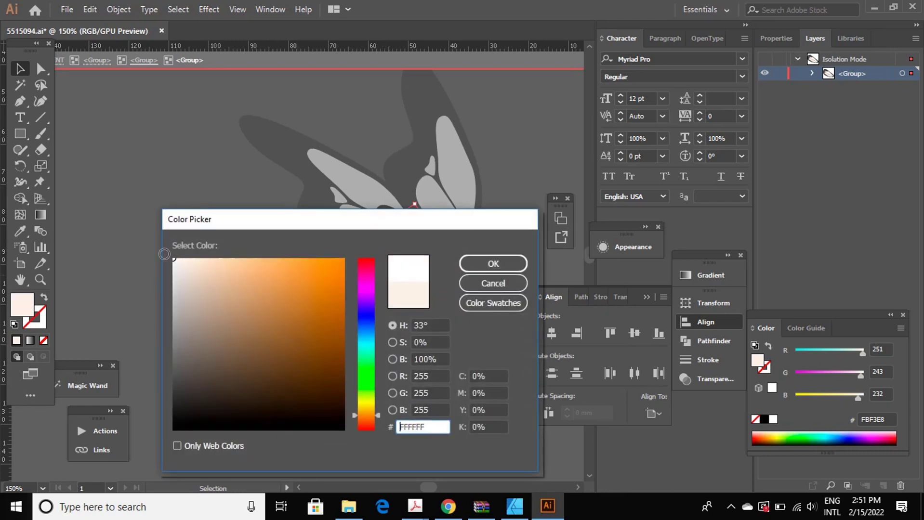
pyautogui.click(492, 263)
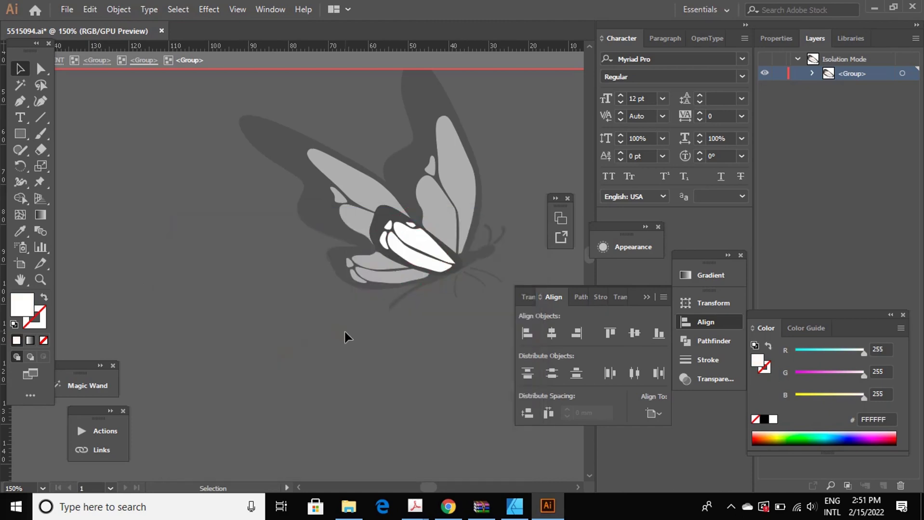
pyautogui.doubleClick(344, 336)
pyautogui.click(314, 221)
# - Fill the dark outer shape of the upper left wing with pure black
pyautogui.doubleClick(315, 221)
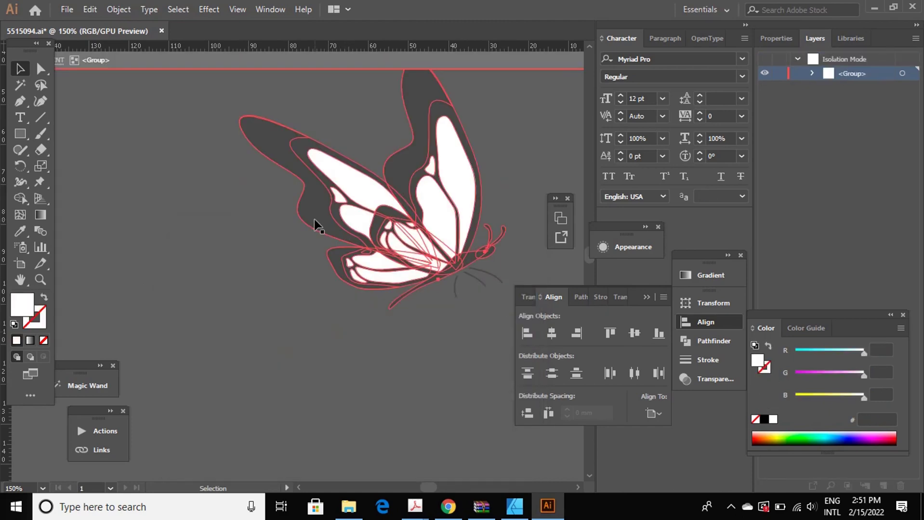
pyautogui.doubleClick(314, 214)
pyautogui.click(314, 212)
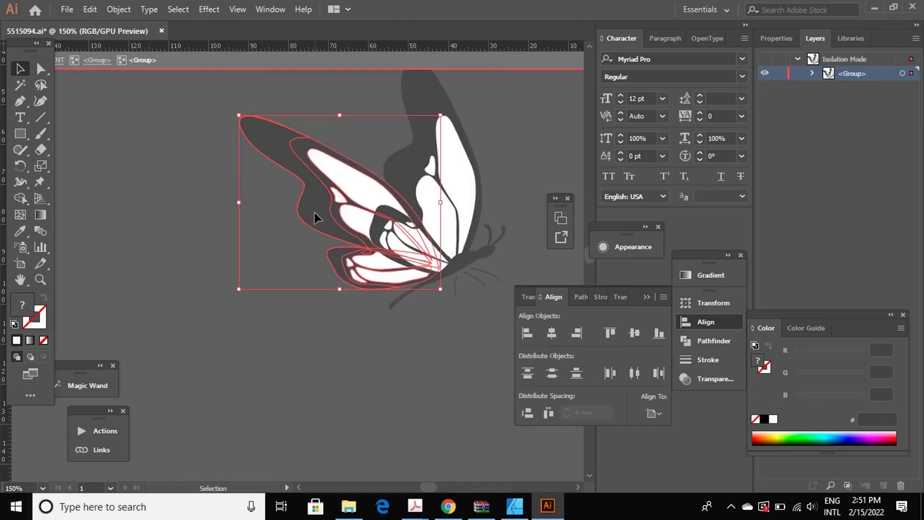
pyautogui.doubleClick(314, 213)
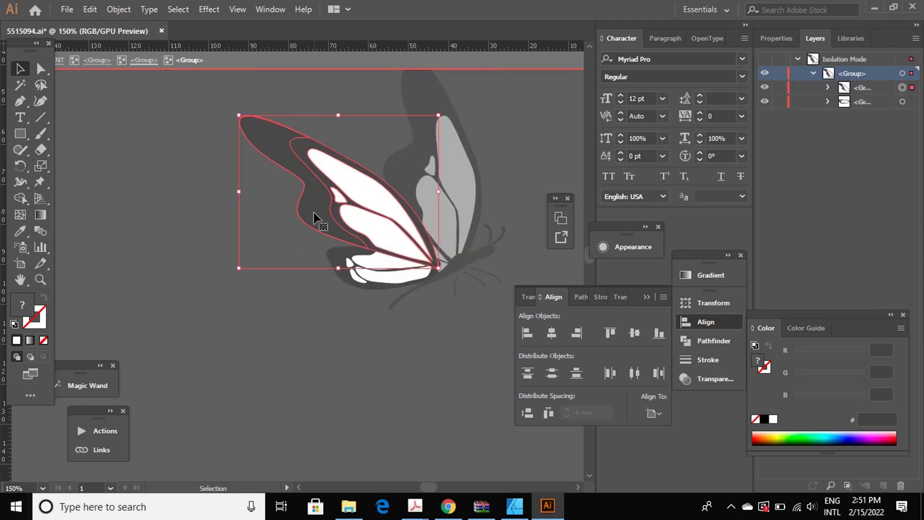
pyautogui.doubleClick(319, 220)
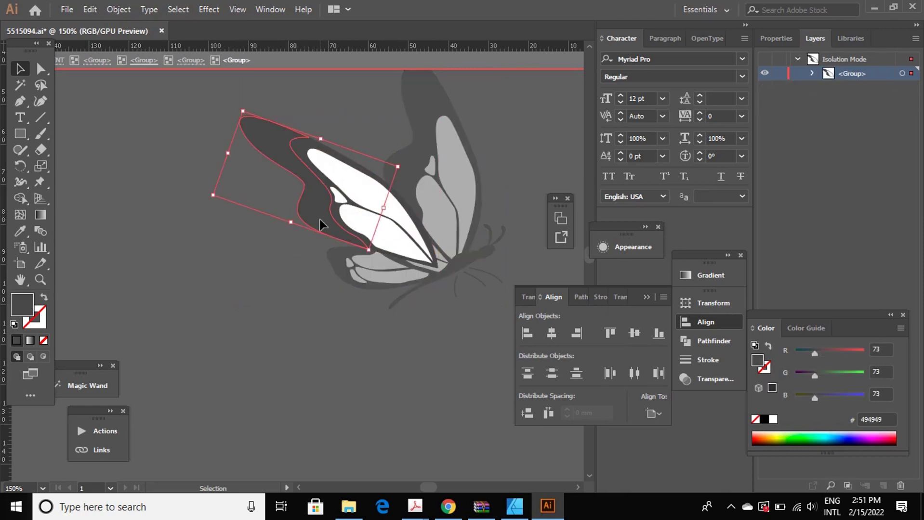
pyautogui.keyDown('shift'); pyautogui.click(306, 150); pyautogui.keyUp('shift')
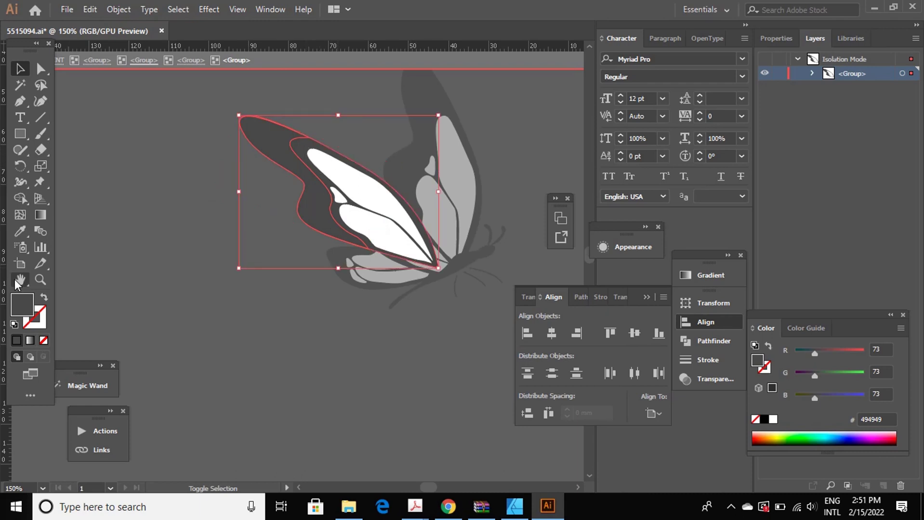
pyautogui.doubleClick(22, 304)
pyautogui.write('444444')
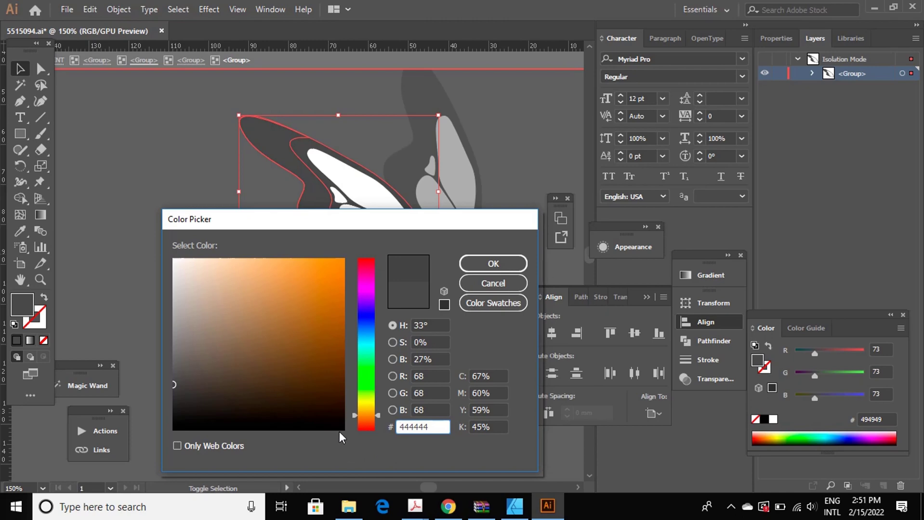
pyautogui.click(344, 432)
pyautogui.click(479, 262)
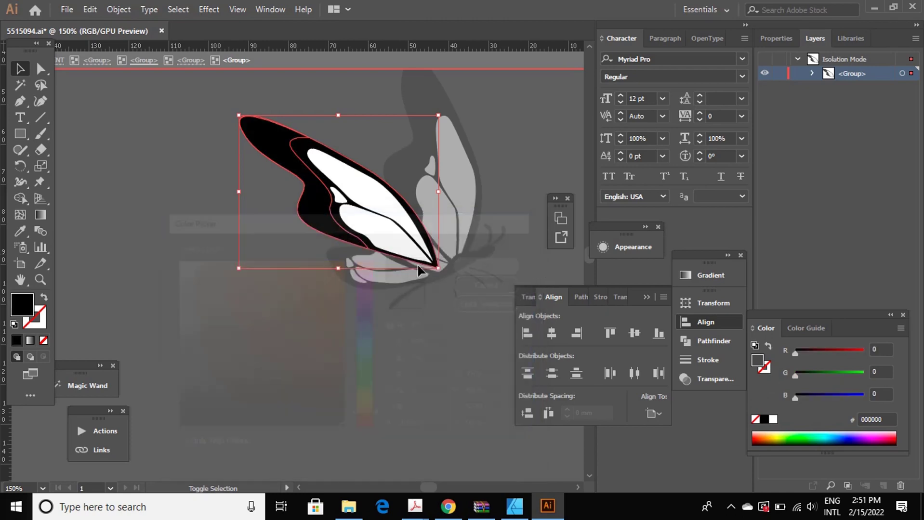
pyautogui.doubleClick(226, 294)
# - Drill back into the lower left wing group and select an inner part
pyautogui.doubleClick(331, 261)
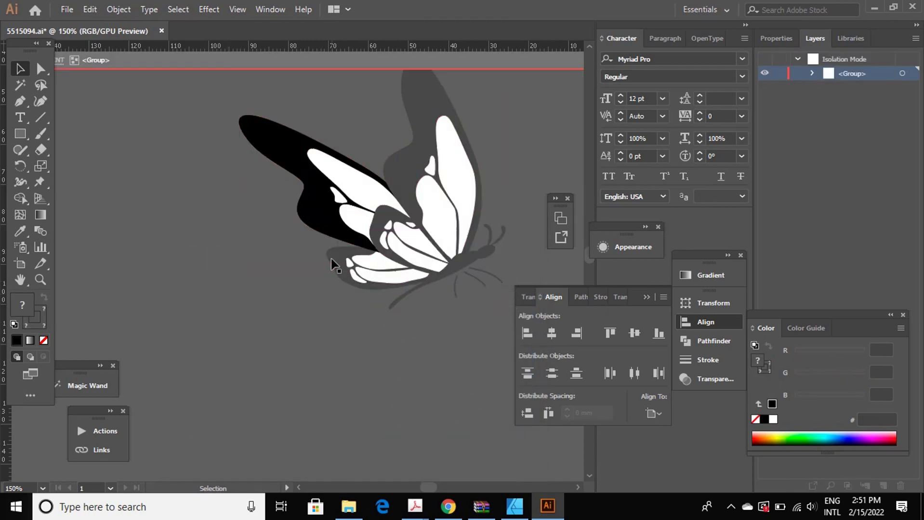
pyautogui.doubleClick(334, 261)
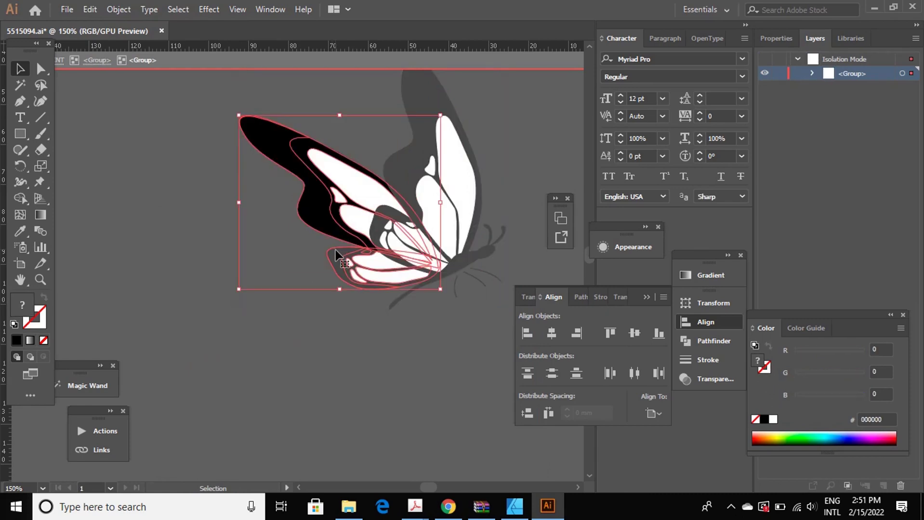
pyautogui.doubleClick(339, 258)
pyautogui.click(340, 258)
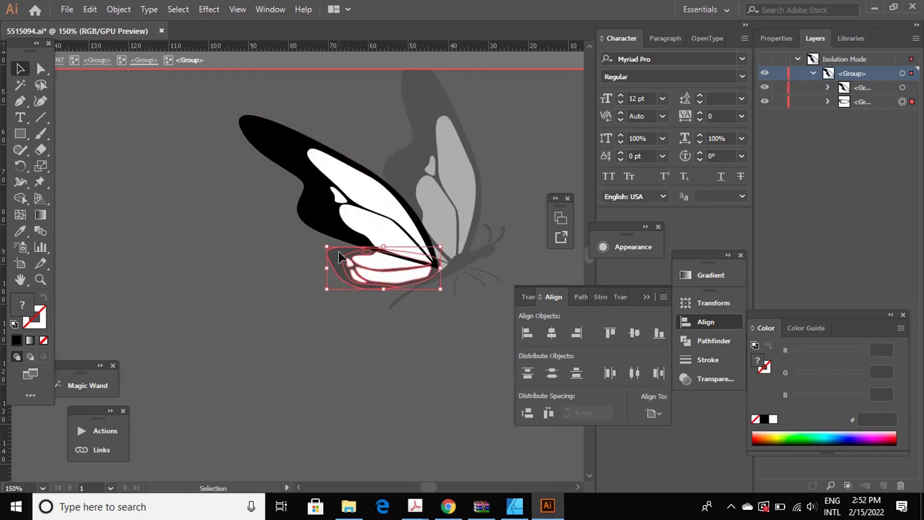
pyautogui.doubleClick(339, 258)
pyautogui.click(343, 260)
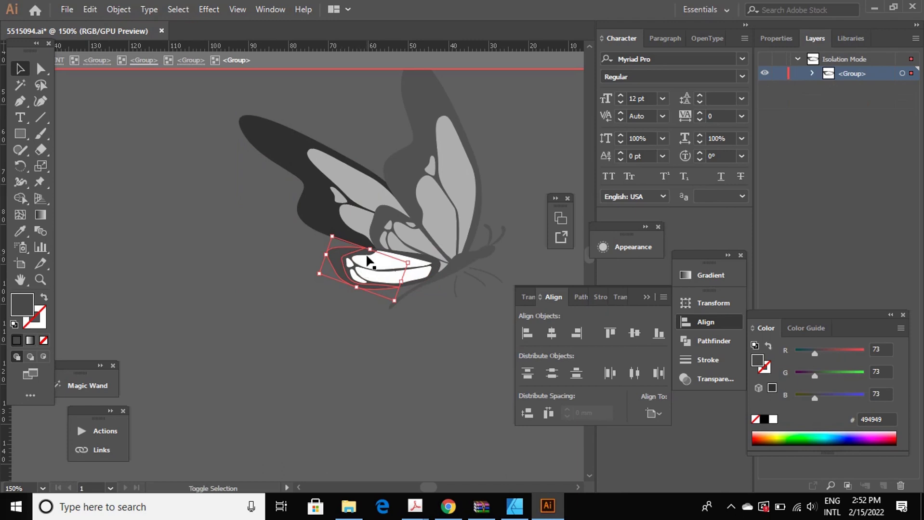
# - Fill the dark outer lower wing shape with black
pyautogui.click(359, 259)
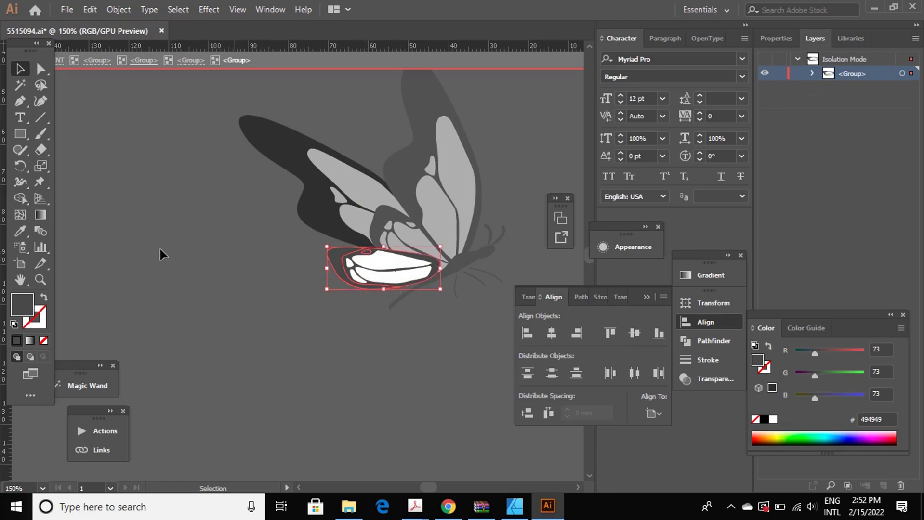
pyautogui.doubleClick(28, 303)
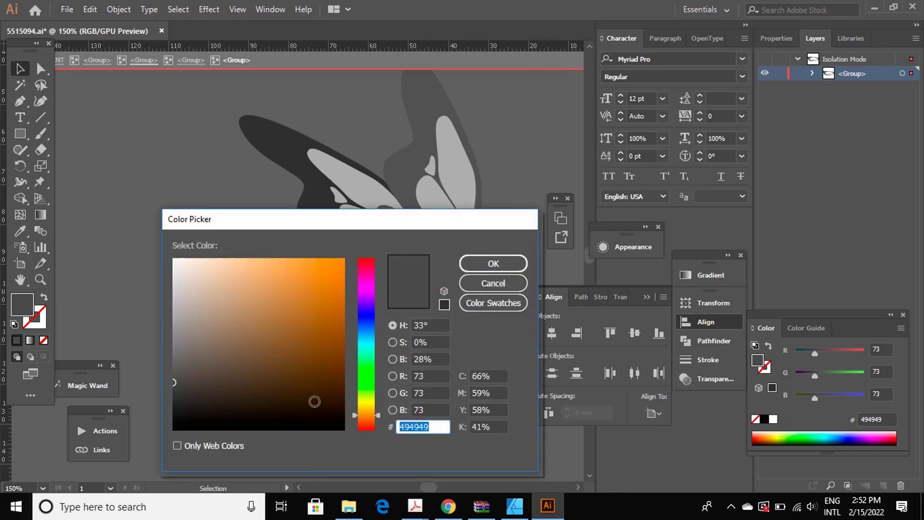
pyautogui.click(342, 430)
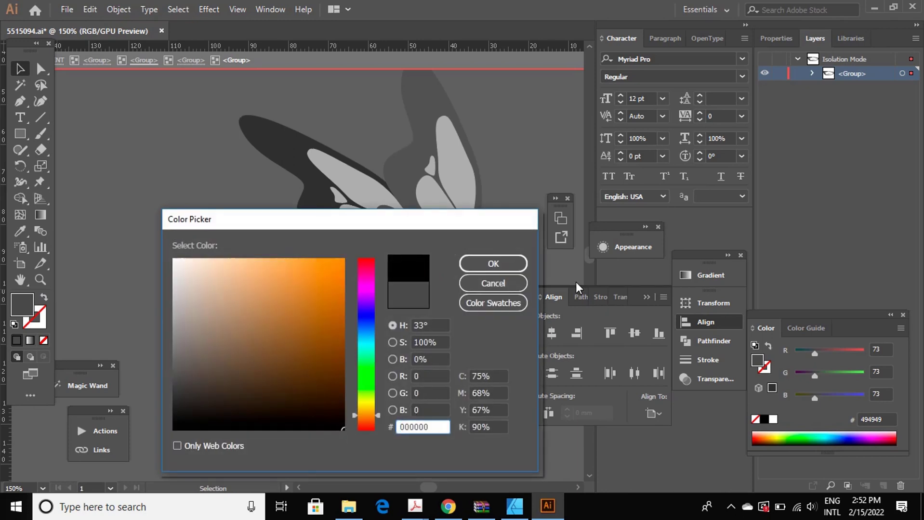
pyautogui.click(520, 265)
pyautogui.click(502, 180)
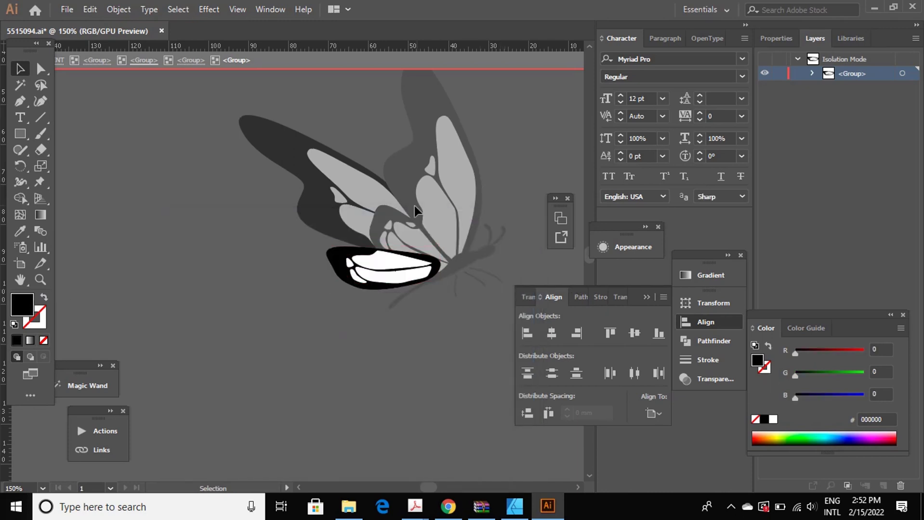
# - Fill the dark and white middle wing shapes with black
pyautogui.doubleClick(382, 220)
pyautogui.doubleClick(379, 227)
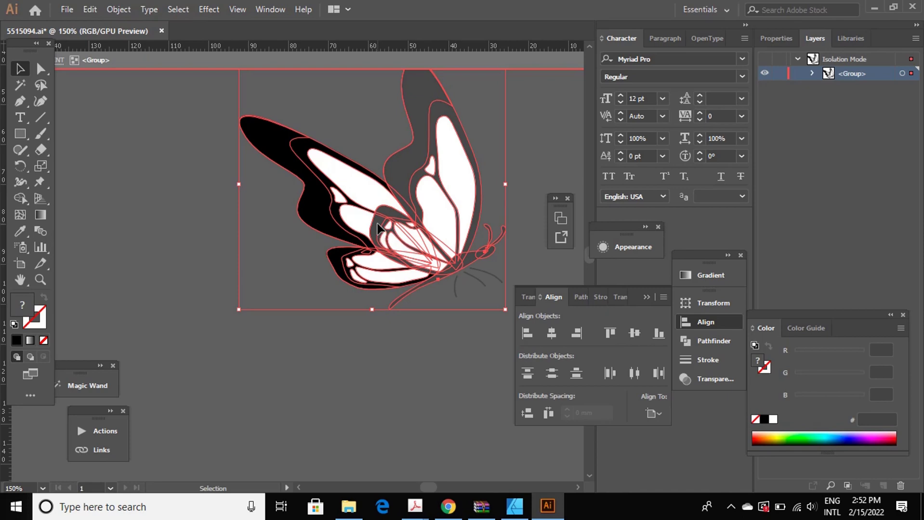
pyautogui.doubleClick(379, 226)
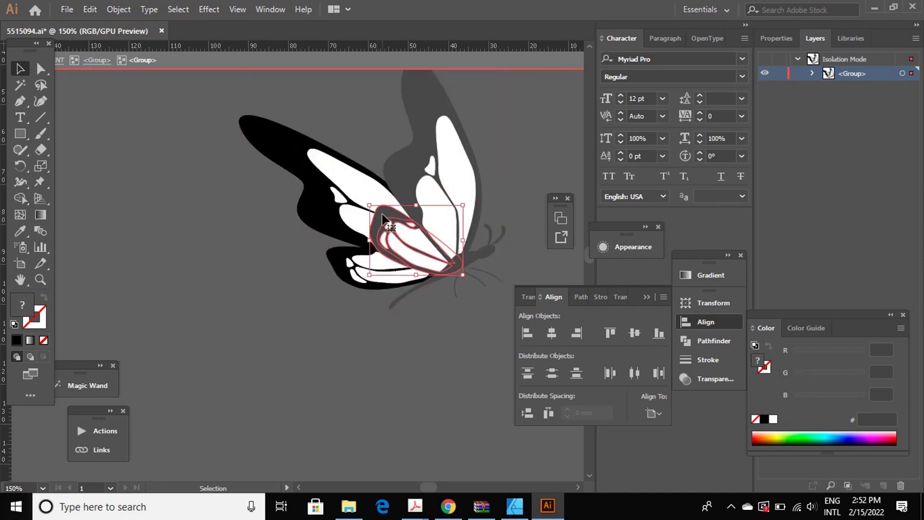
pyautogui.doubleClick(383, 219)
pyautogui.click(383, 220)
pyautogui.keyDown('shift'); pyautogui.click(383, 219); pyautogui.keyUp('shift')
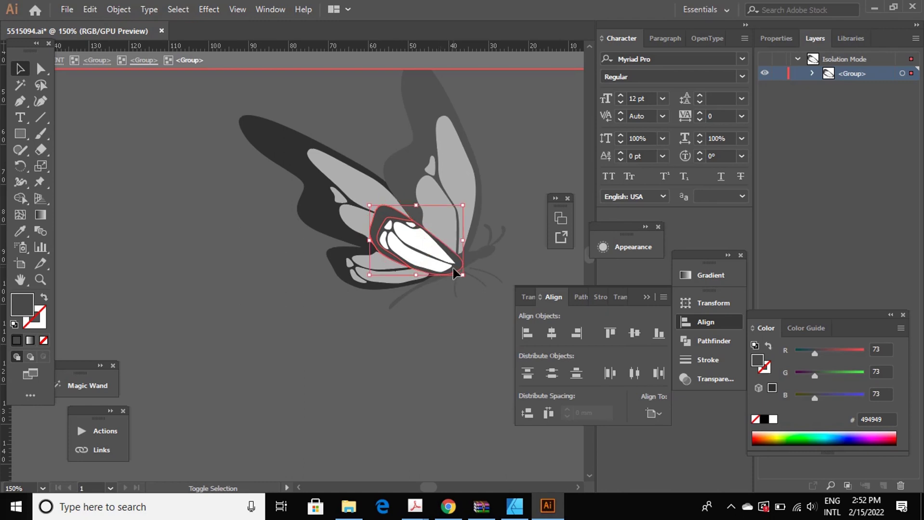
pyautogui.keyDown('shift'); pyautogui.click(415, 253); pyautogui.keyUp('shift')
pyautogui.doubleClick(16, 298)
pyautogui.click(341, 432)
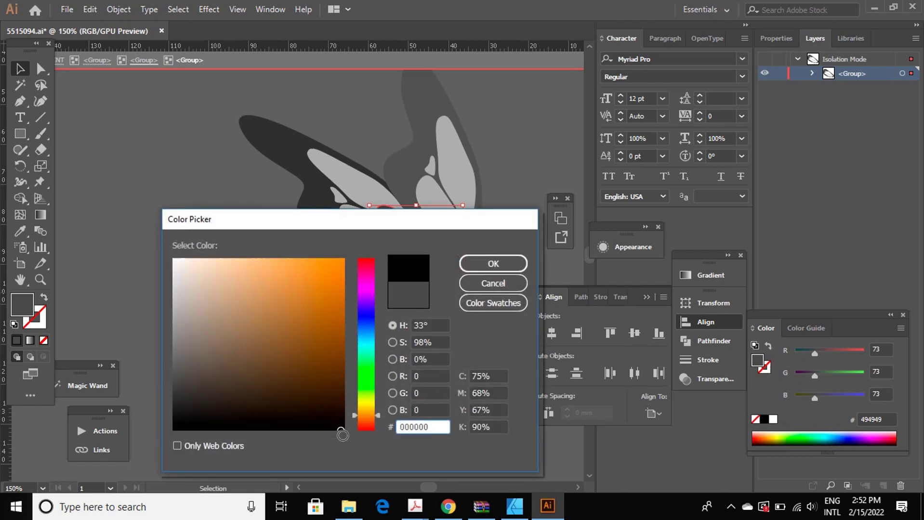
pyautogui.click(493, 264)
# - Drill into the right wing group toward its dark outer path, then back out
pyautogui.doubleClick(406, 159)
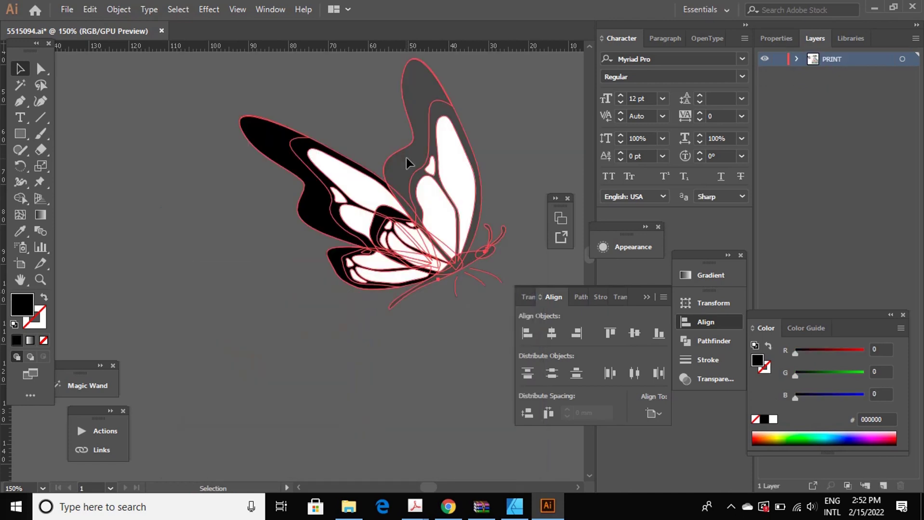
pyautogui.doubleClick(405, 159)
pyautogui.click(402, 159)
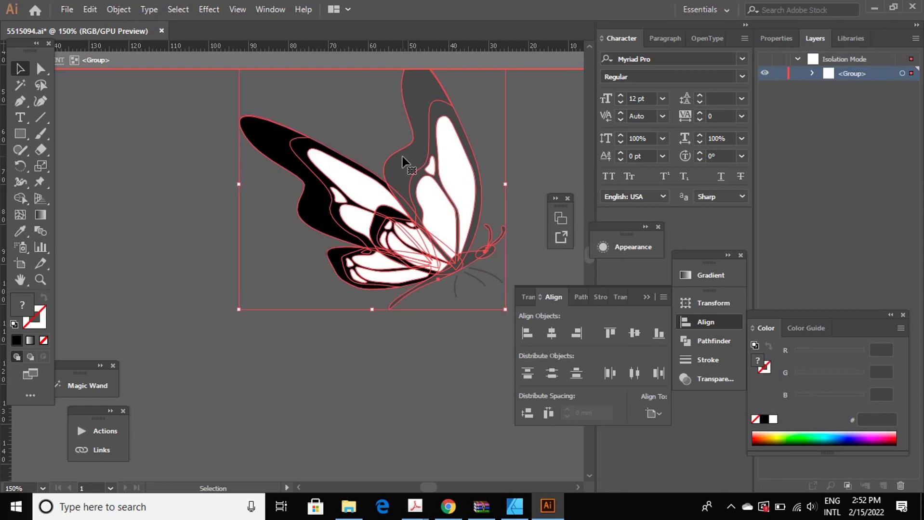
pyautogui.doubleClick(403, 152)
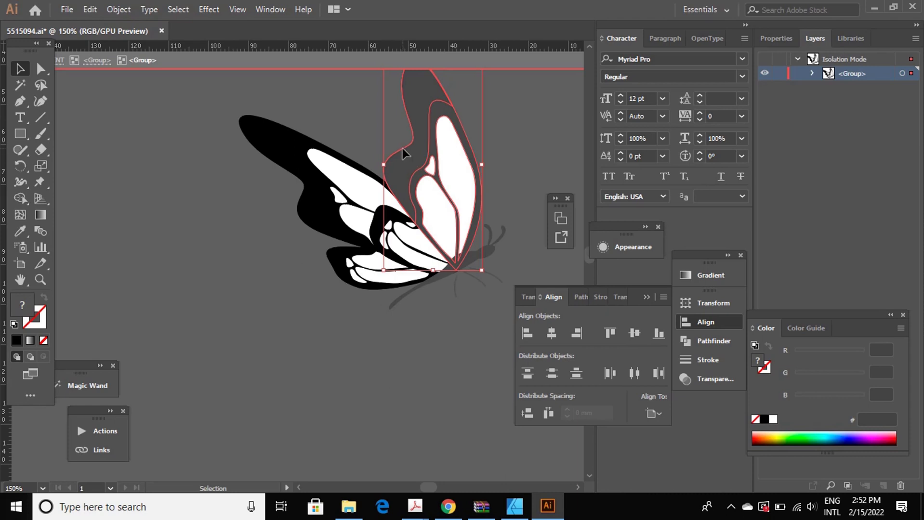
pyautogui.doubleClick(402, 149)
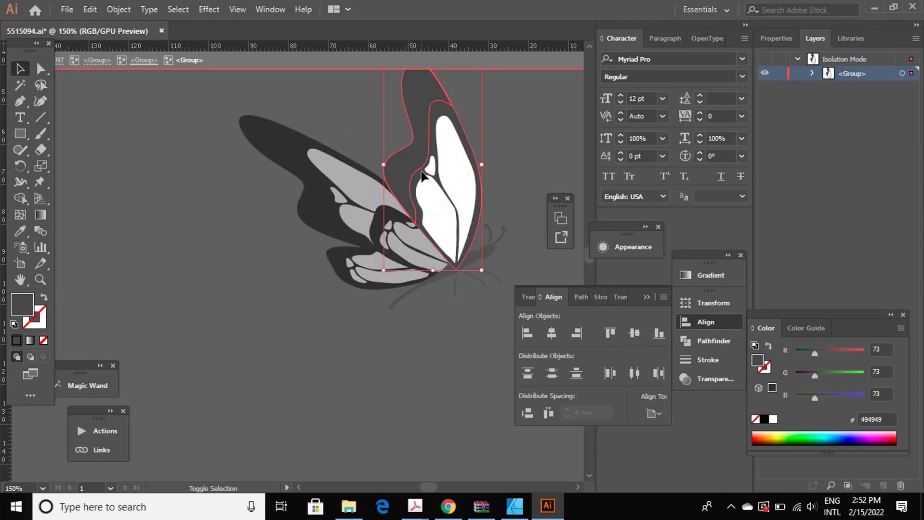
pyautogui.doubleClick(474, 224)
pyautogui.press('Escape')
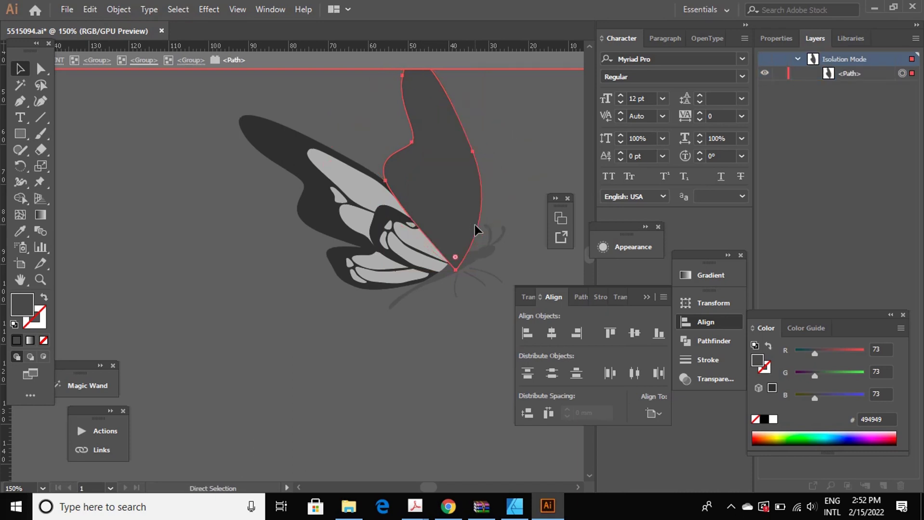
pyautogui.press('Escape')
pyautogui.press('Escape')
# - Set the right wing group's fill to black (000000)
pyautogui.click(479, 226)
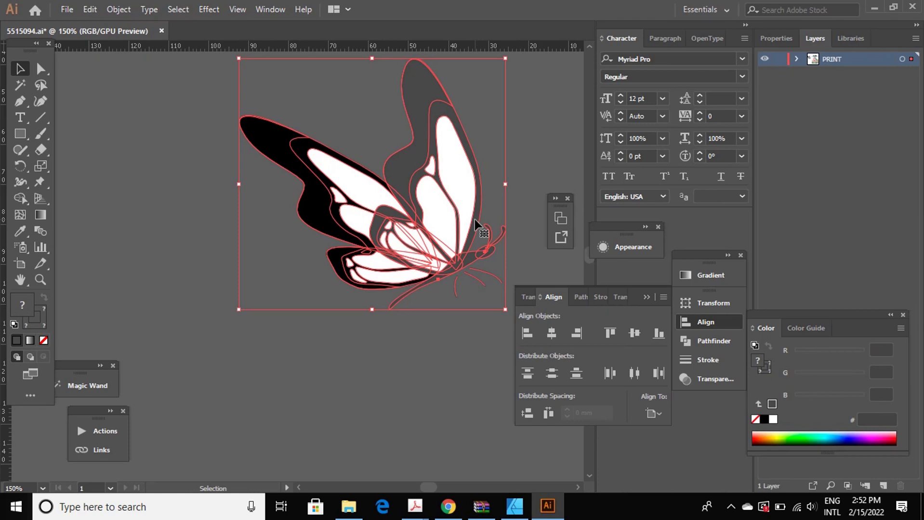
pyautogui.doubleClick(476, 225)
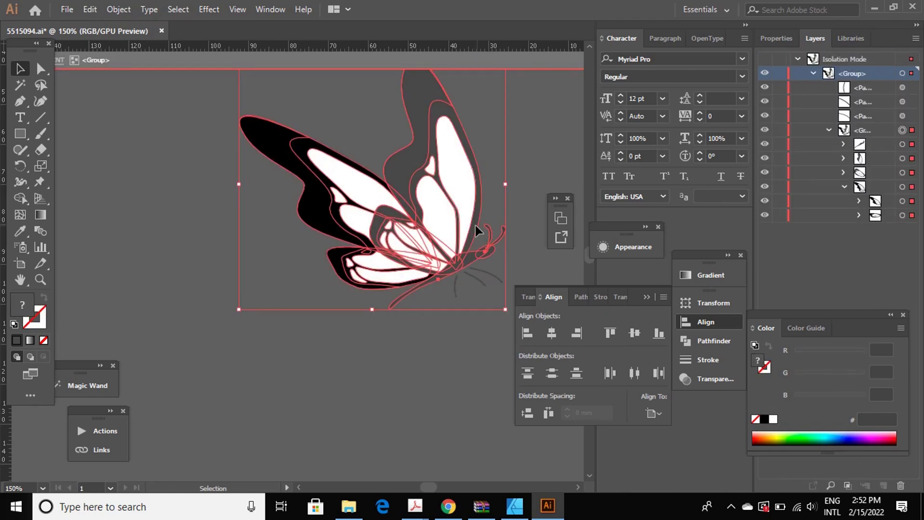
pyautogui.doubleClick(475, 225)
pyautogui.click(472, 225)
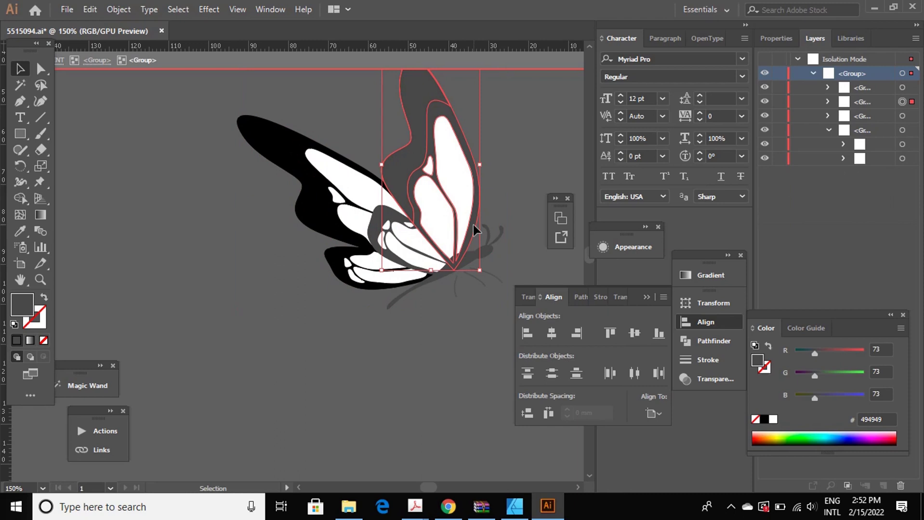
pyautogui.doubleClick(435, 150)
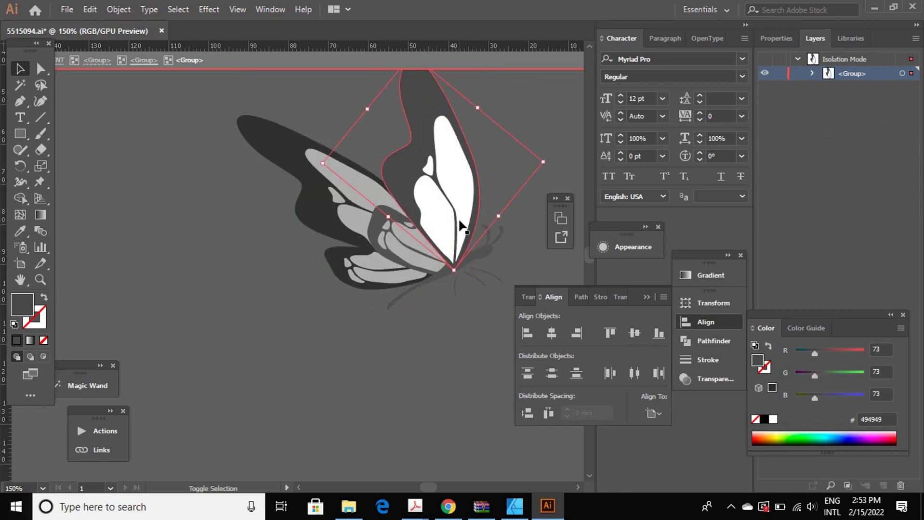
pyautogui.doubleClick(26, 307)
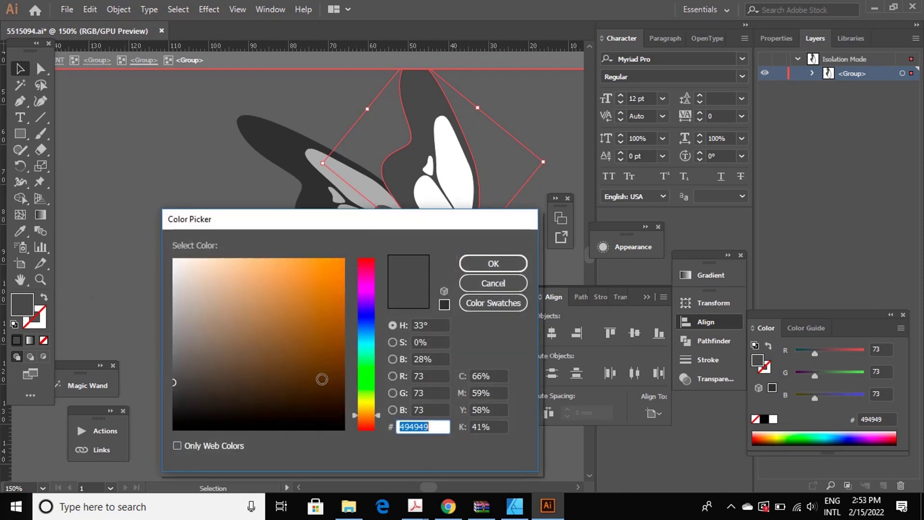
pyautogui.write('000000')
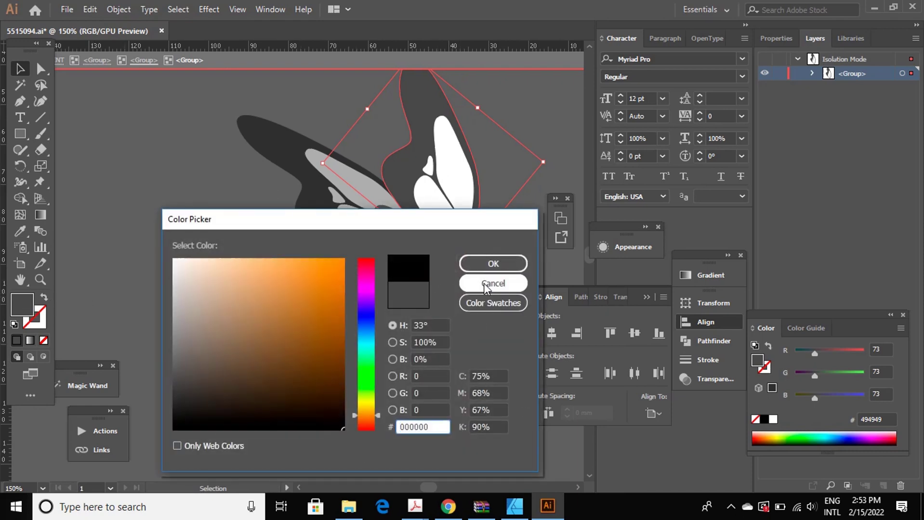
pyautogui.click(479, 263)
# - Make the dark grey upper wing shape solid black (000000)
pyautogui.click(419, 159)
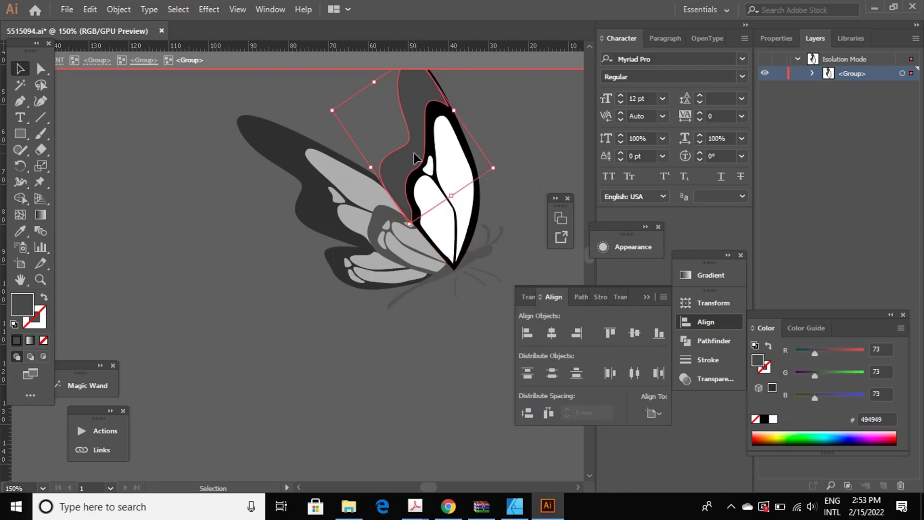
pyautogui.press('a')
pyautogui.press('v')
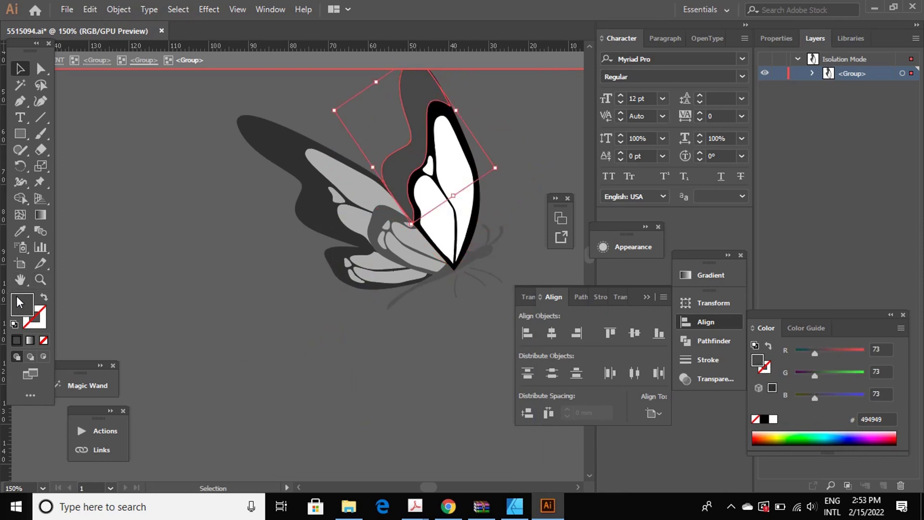
pyautogui.doubleClick(21, 314)
pyautogui.write('000000')
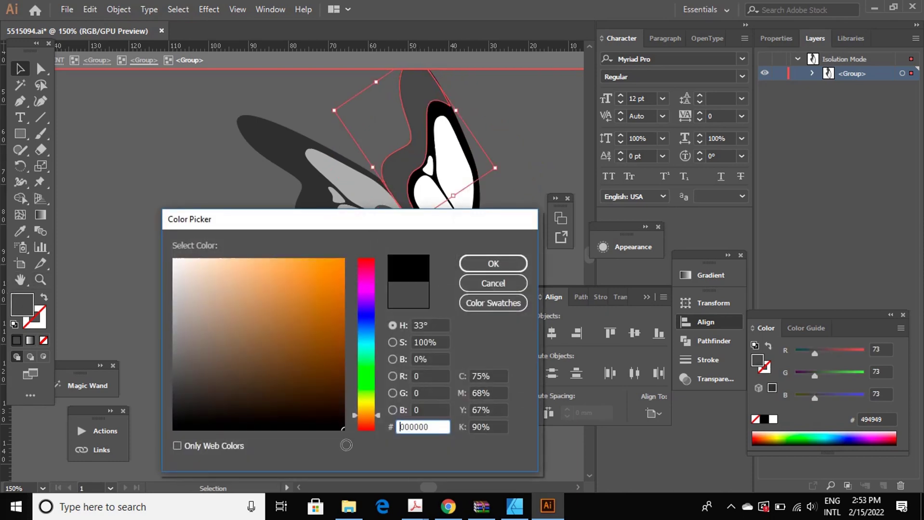
pyautogui.click(481, 264)
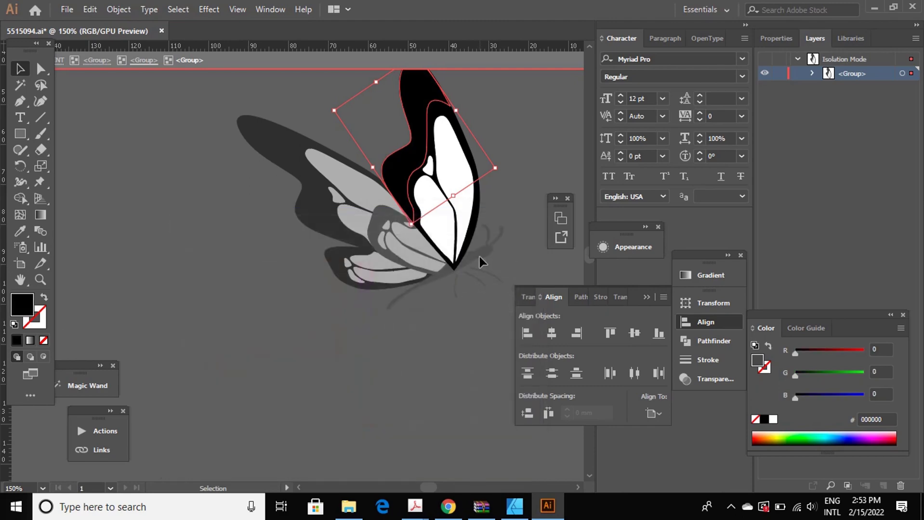
pyautogui.doubleClick(473, 260)
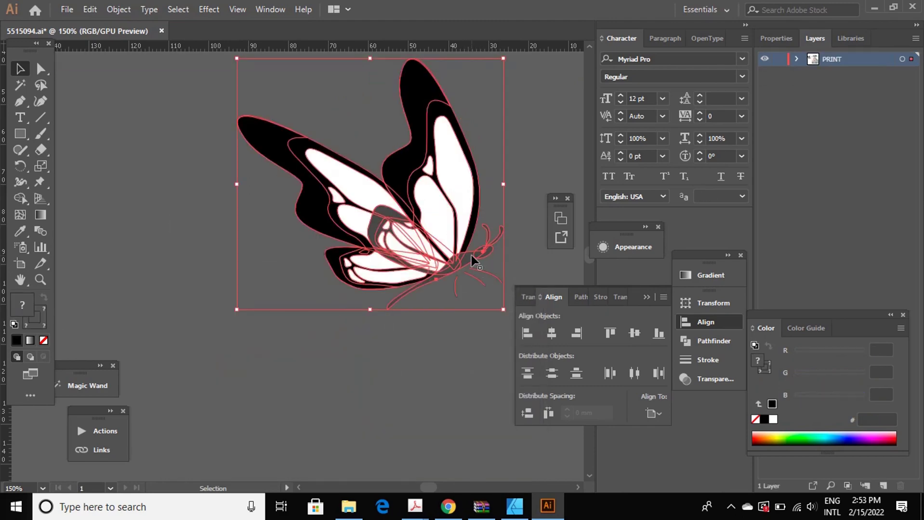
# - Fill the butterfly's small grey body path with black (000000)
pyautogui.doubleClick(471, 255)
pyautogui.click(468, 264)
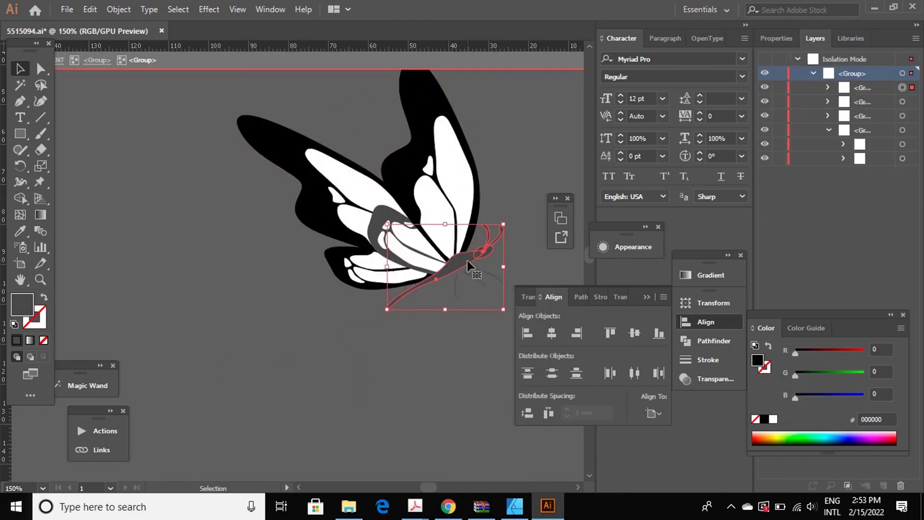
pyautogui.doubleClick(27, 303)
pyautogui.click(342, 429)
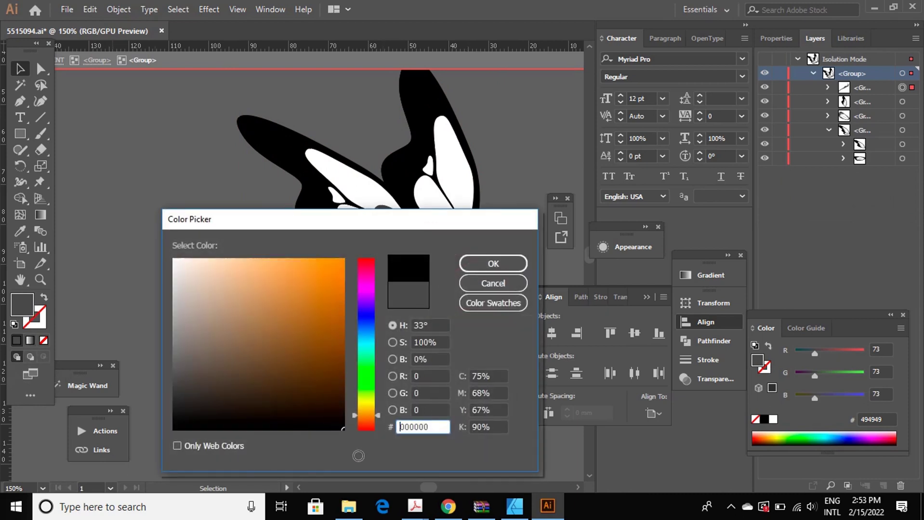
pyautogui.click(496, 264)
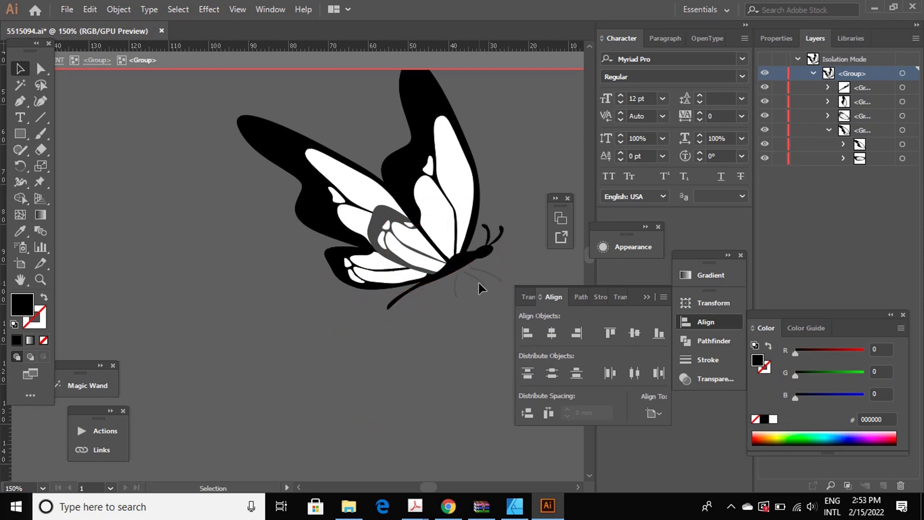
# - Fill one of the butterfly's small leg curves with black
pyautogui.doubleClick(478, 283)
pyautogui.click(479, 282)
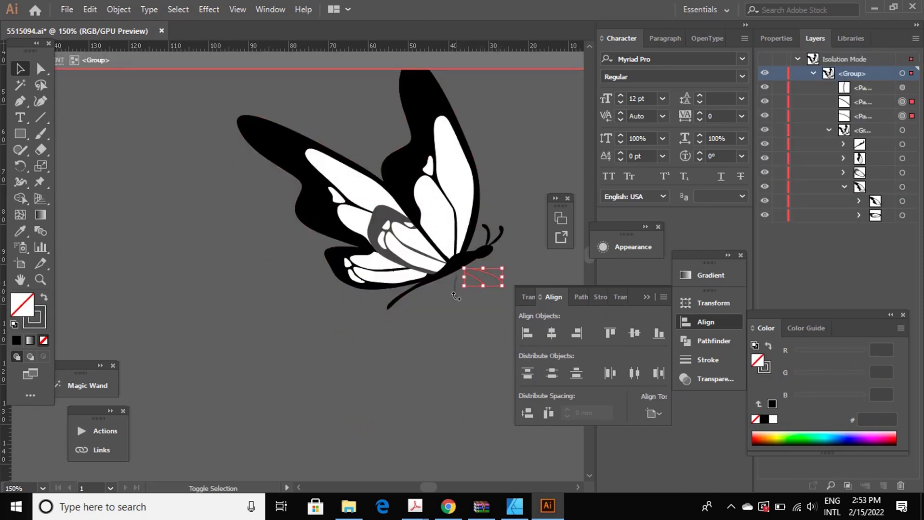
pyautogui.moveTo(455, 296); pyautogui.dragTo(455, 297)
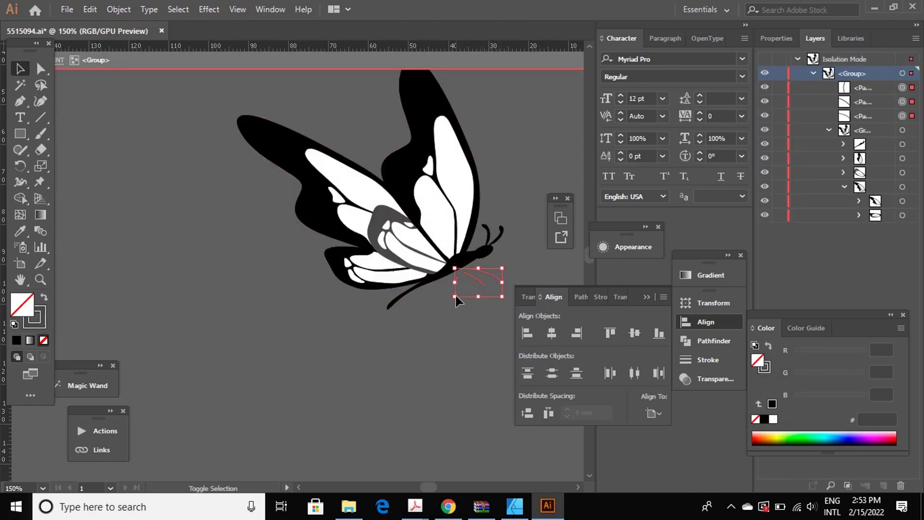
pyautogui.click(16, 339)
pyautogui.click(258, 344)
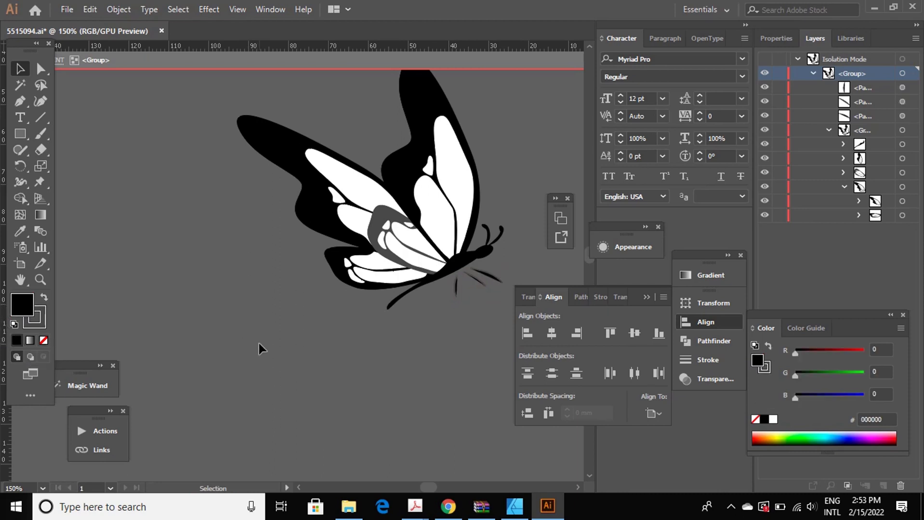
pyautogui.doubleClick(258, 344)
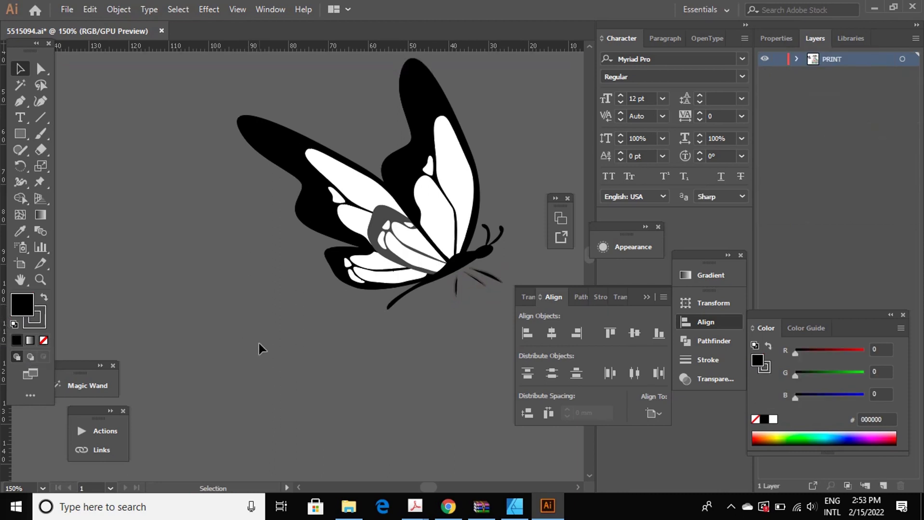
# - Set the outline colour of three leg curves to black 000000
pyautogui.click(468, 277)
pyautogui.doubleClick(468, 277)
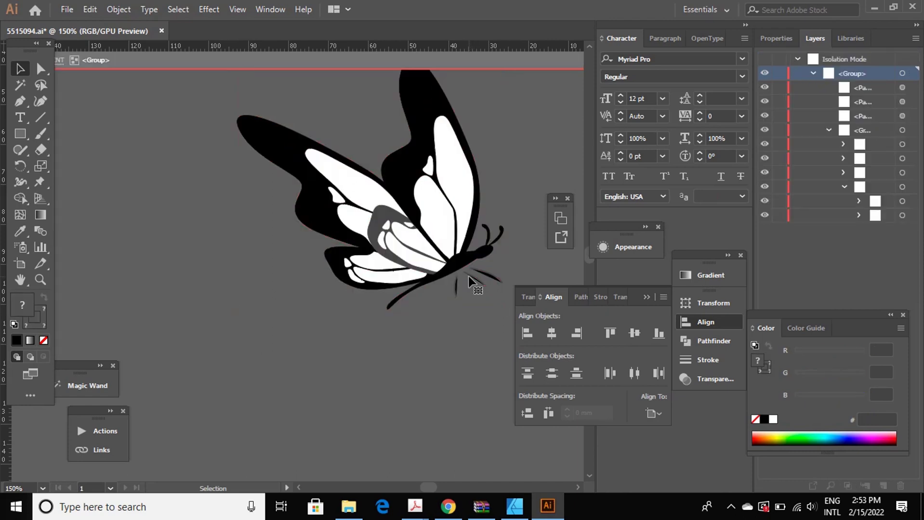
pyautogui.click(468, 278)
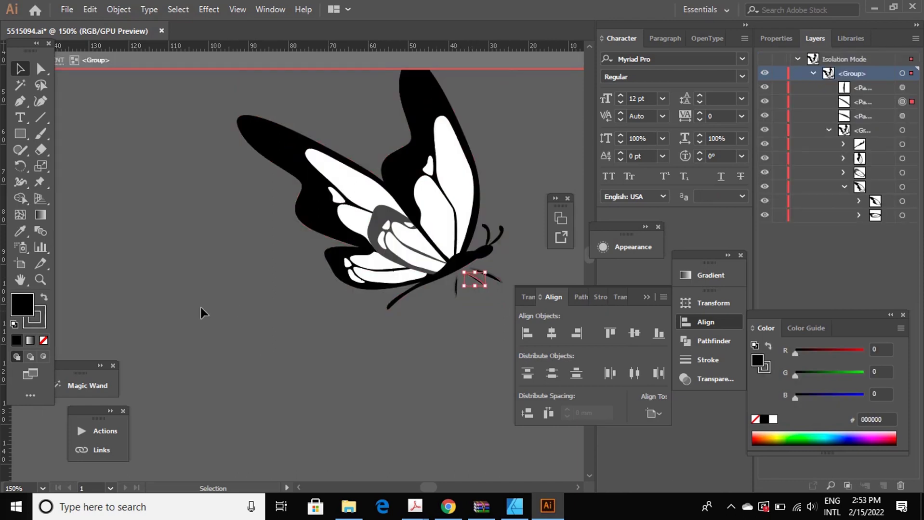
pyautogui.click(36, 329)
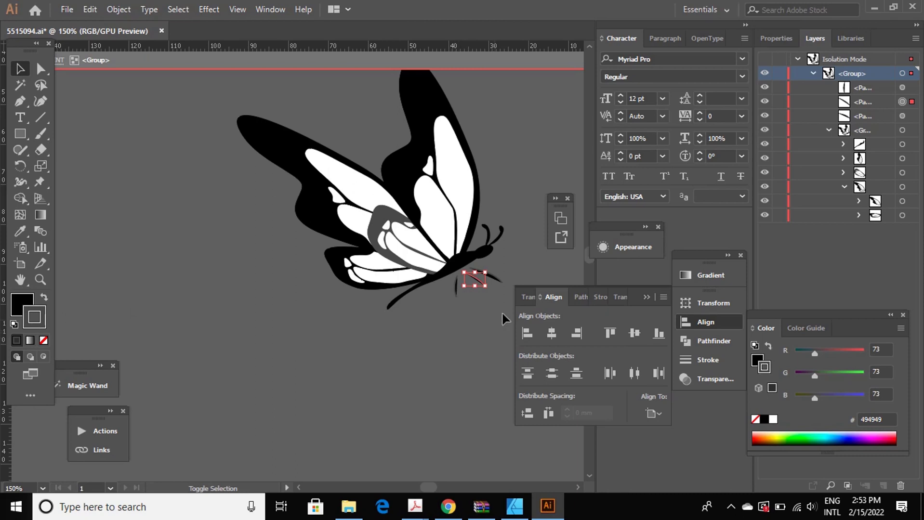
pyautogui.keyDown('shift'); pyautogui.click(456, 294); pyautogui.keyUp('shift')
pyautogui.keyDown('shift'); pyautogui.click(501, 280); pyautogui.keyUp('shift')
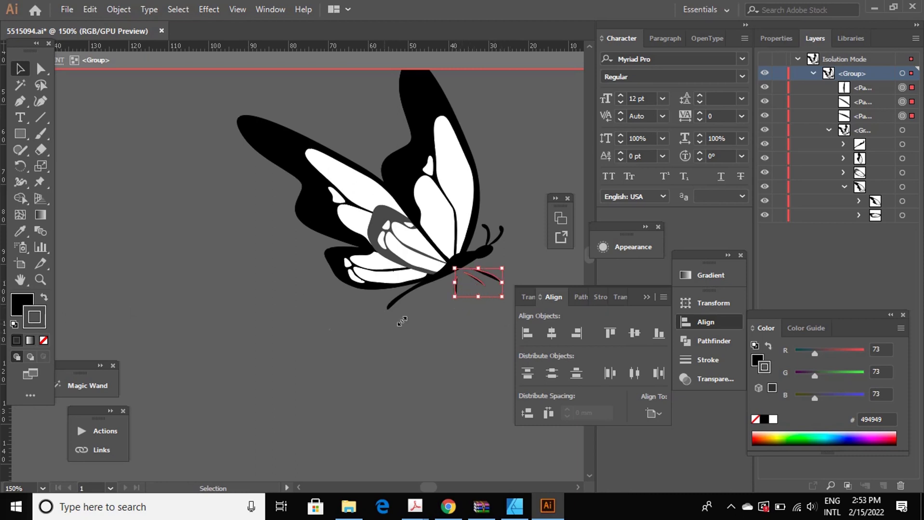
pyautogui.doubleClick(34, 330)
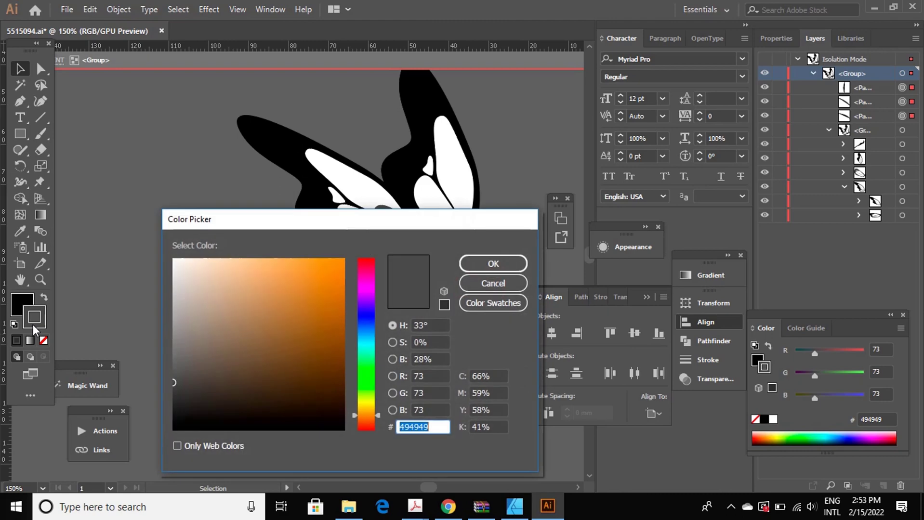
pyautogui.moveTo(340, 427); pyautogui.dragTo(346, 438)
pyautogui.write('444444')
pyautogui.click(343, 431)
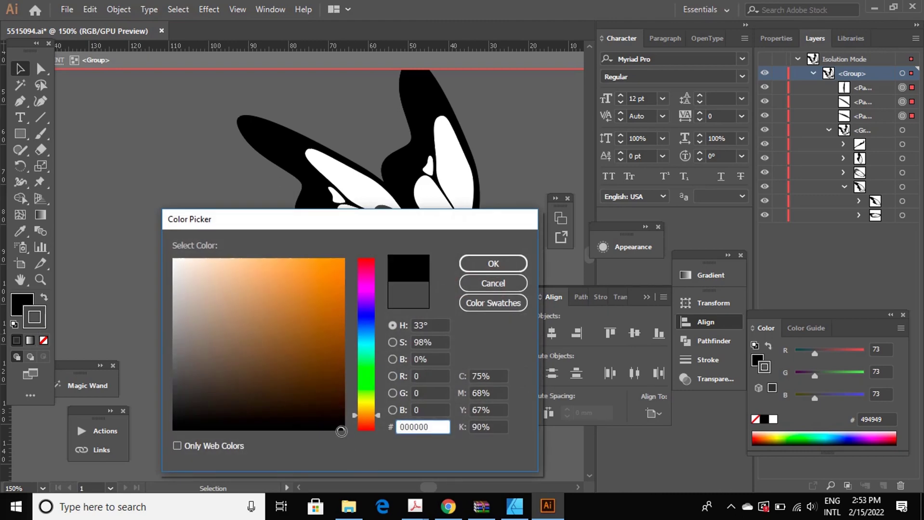
pyautogui.click(488, 282)
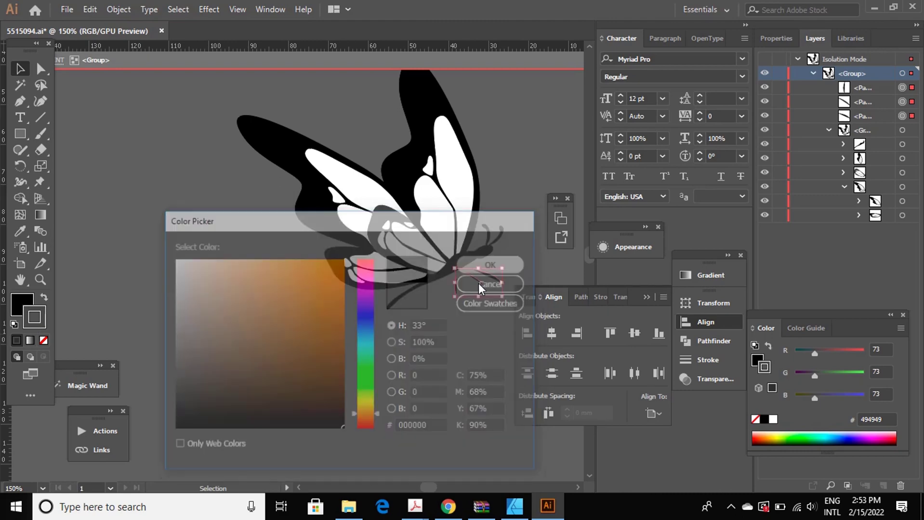
pyautogui.doubleClick(474, 379)
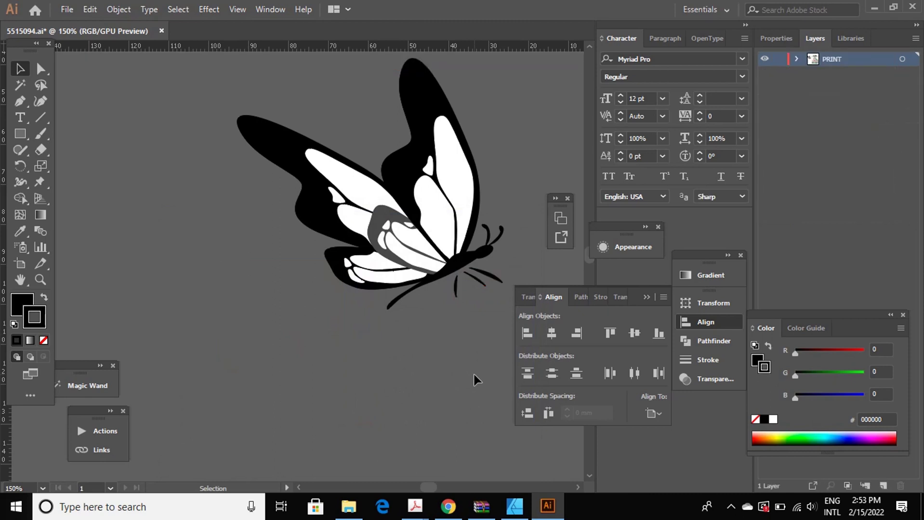
# - Fill the grey inner wing with black, then move the whole butterfly toward the bottom-right
pyautogui.doubleClick(383, 221)
pyautogui.doubleClick(381, 214)
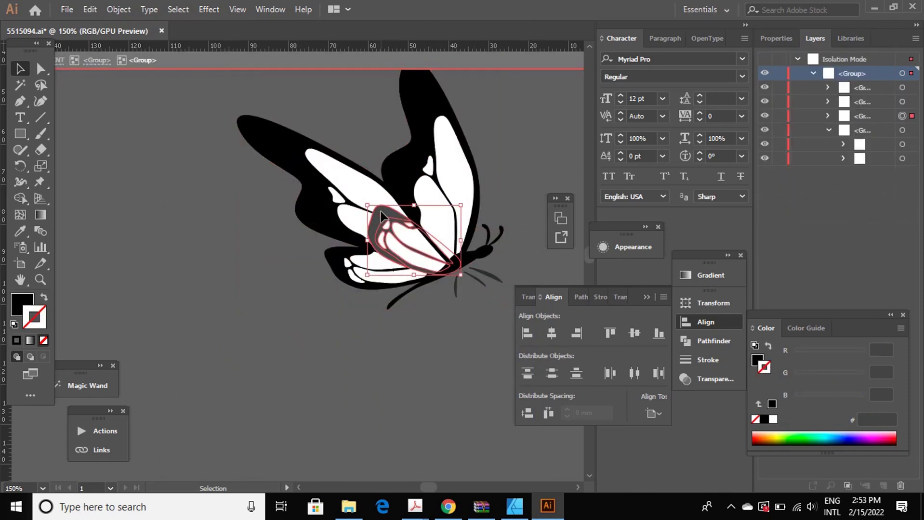
pyautogui.doubleClick(382, 222)
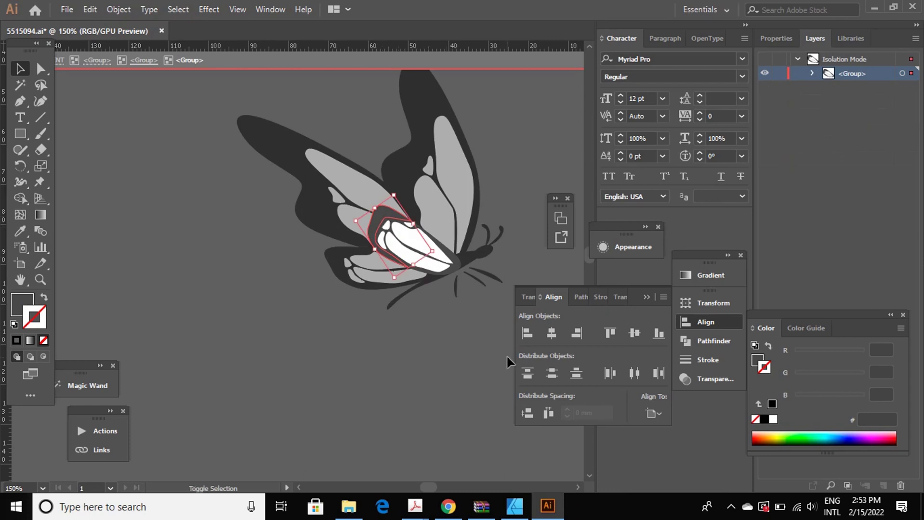
pyautogui.doubleClick(22, 304)
pyautogui.click(342, 428)
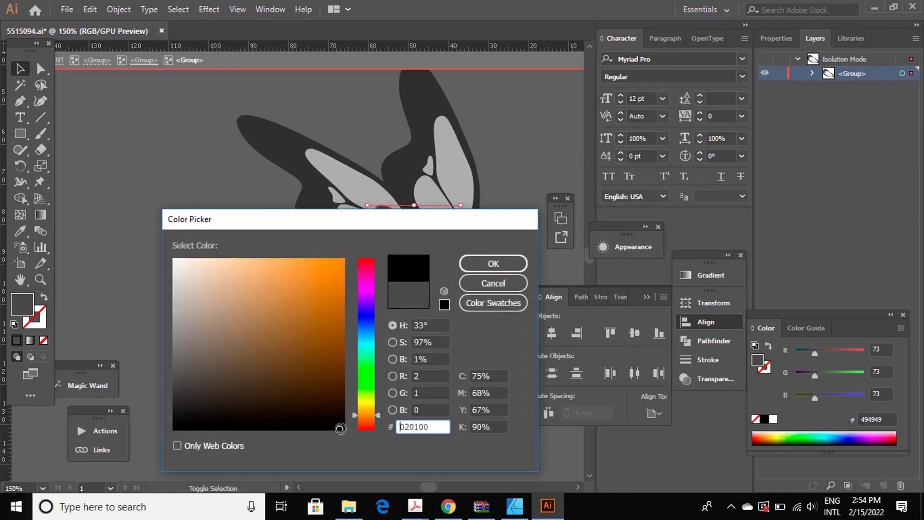
pyautogui.click(494, 262)
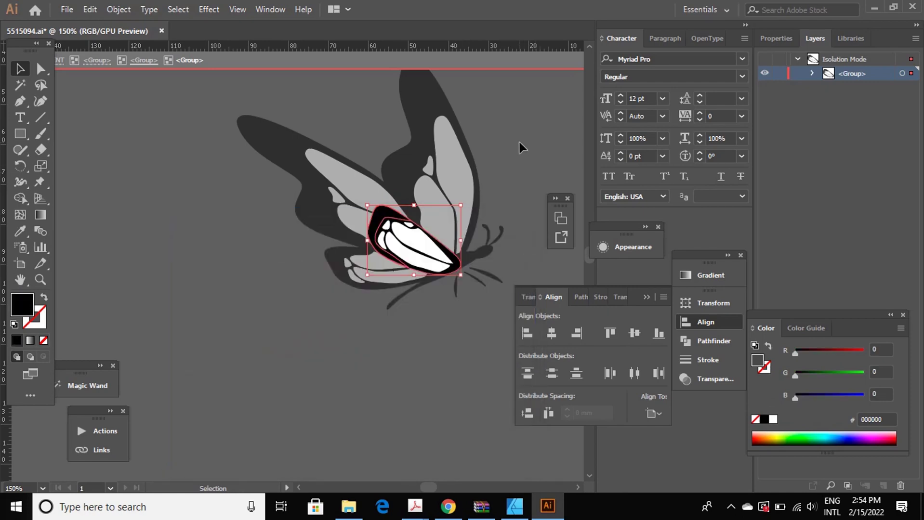
pyautogui.doubleClick(519, 142)
pyautogui.moveTo(455, 257); pyautogui.dragTo(434, 311)
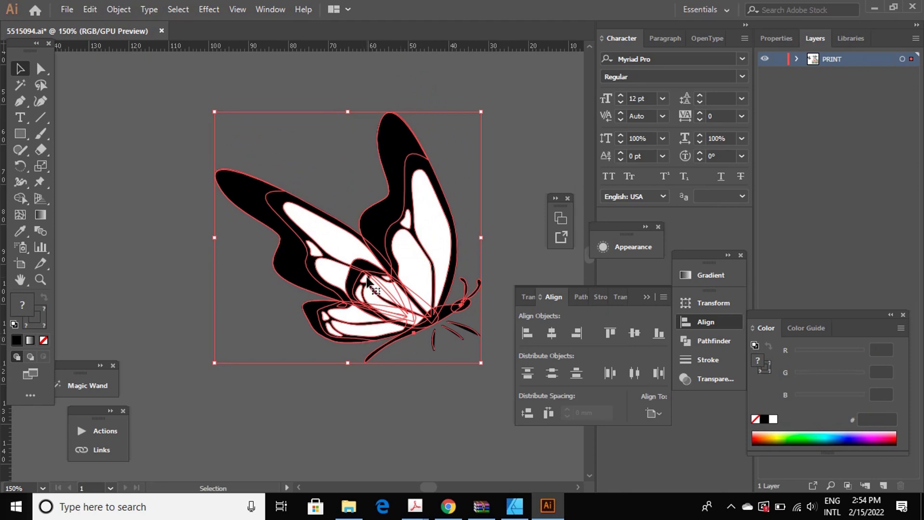
pyautogui.moveTo(368, 284)
pyautogui.mouseDown()
pyautogui.moveTo(516, 505)
pyautogui.moveTo(476, 459)
pyautogui.mouseUp()
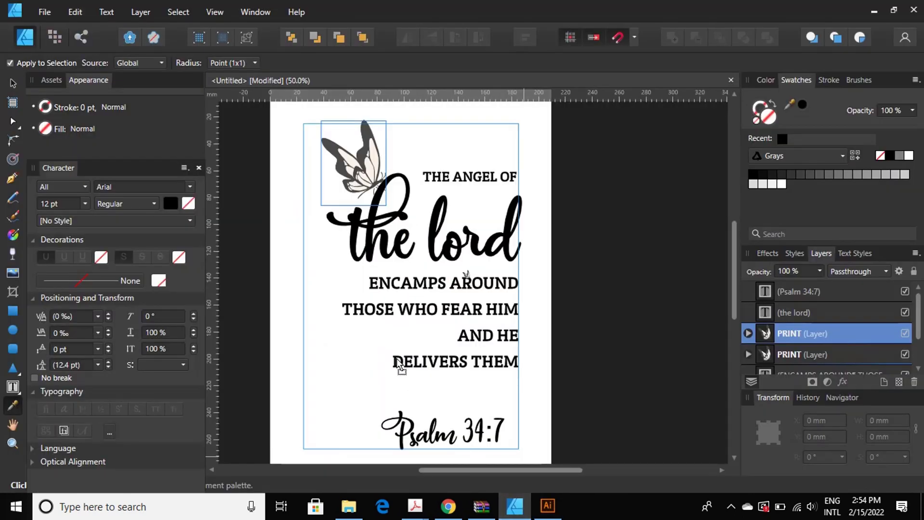
# - Paste the black butterfly, enlarge it to about 51 mm, and delete the old top butterfly
pyautogui.click(354, 348)
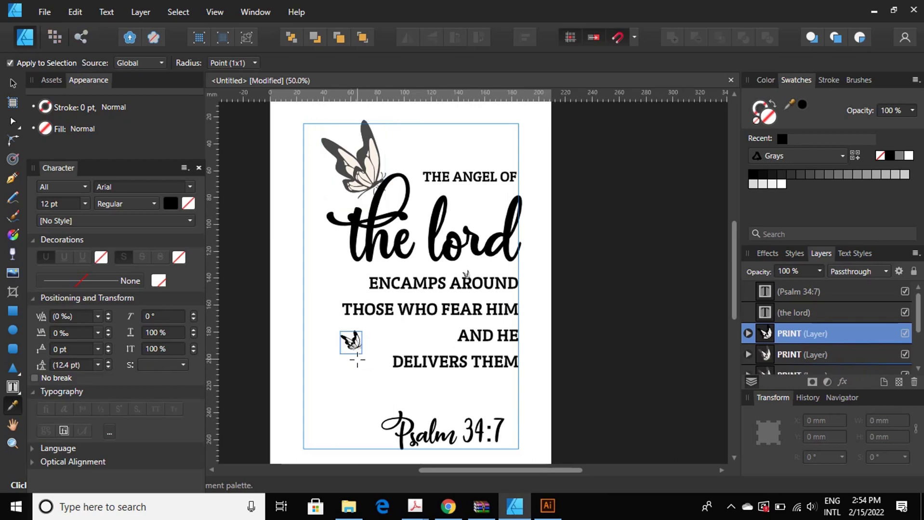
pyautogui.click(12, 84)
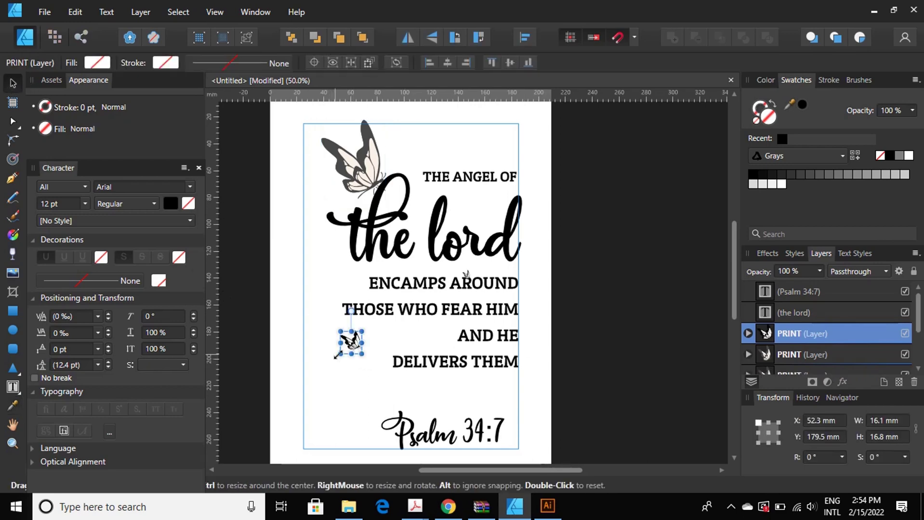
pyautogui.moveTo(340, 355); pyautogui.dragTo(294, 402)
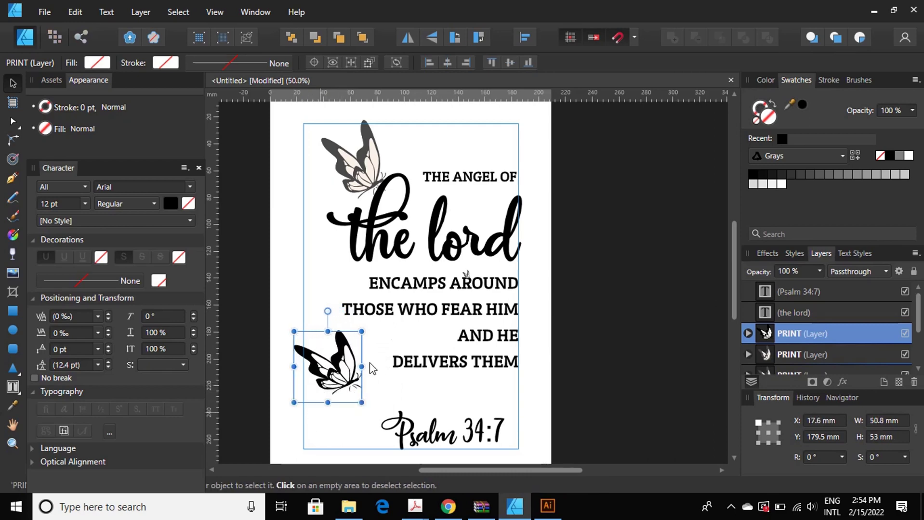
pyautogui.doubleClick(367, 169)
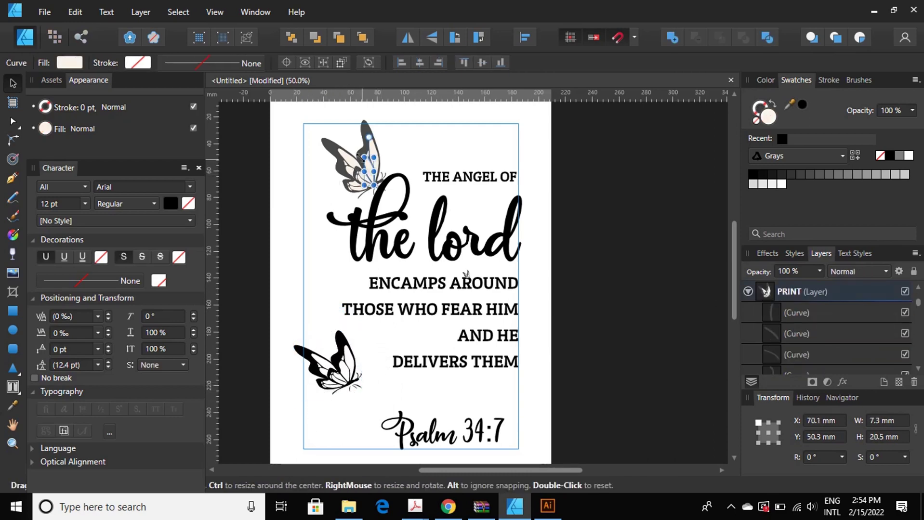
pyautogui.moveTo(307, 120); pyautogui.dragTo(380, 198)
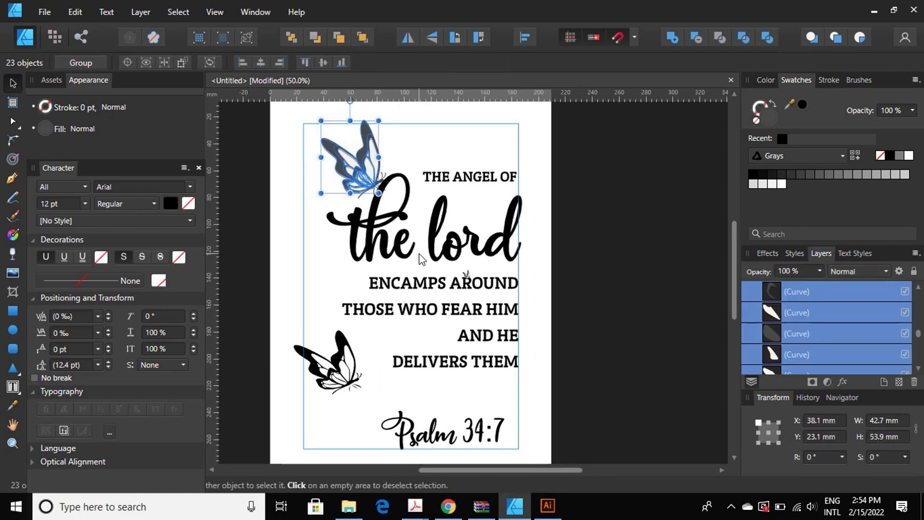
pyautogui.press('Delete')
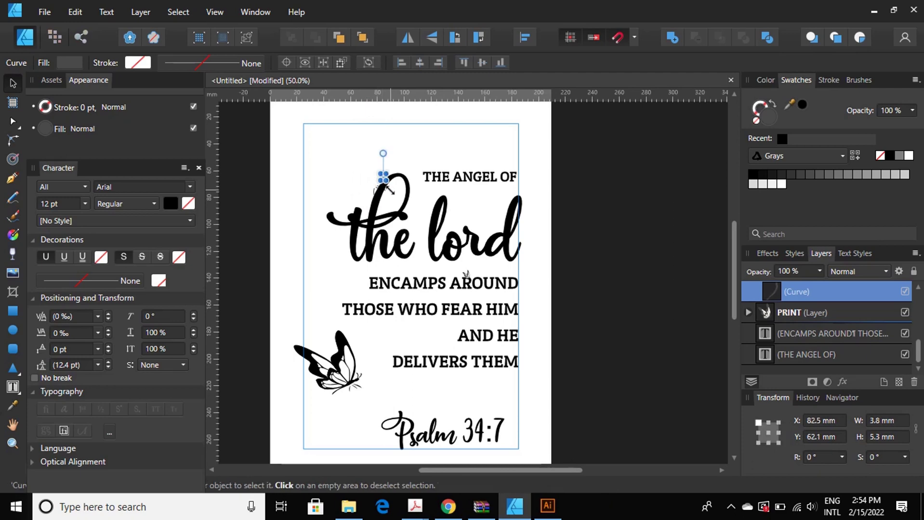
pyautogui.moveTo(388, 189); pyautogui.dragTo(391, 193)
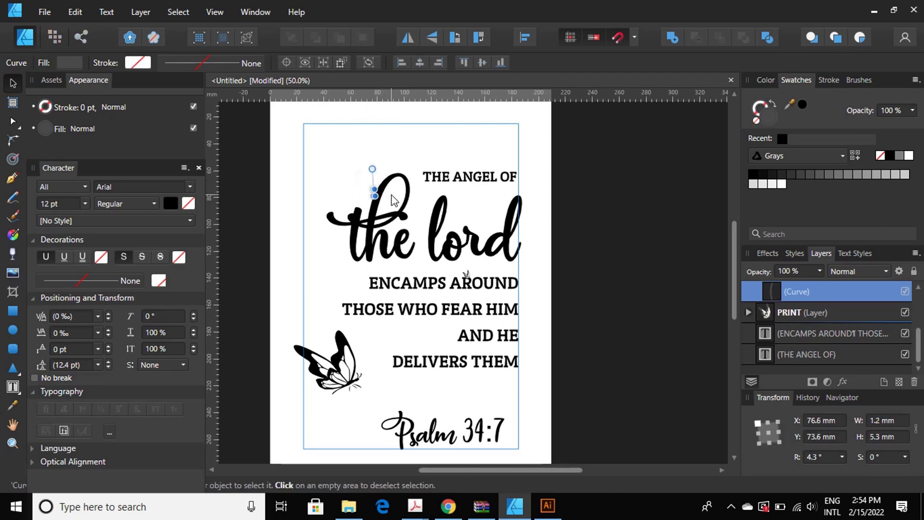
pyautogui.hotkey('ctrl', 'z')
# - Group the butterfly pieces with Layer > Group and move the group above the verse at top left
pyautogui.moveTo(278, 332); pyautogui.dragTo(362, 381)
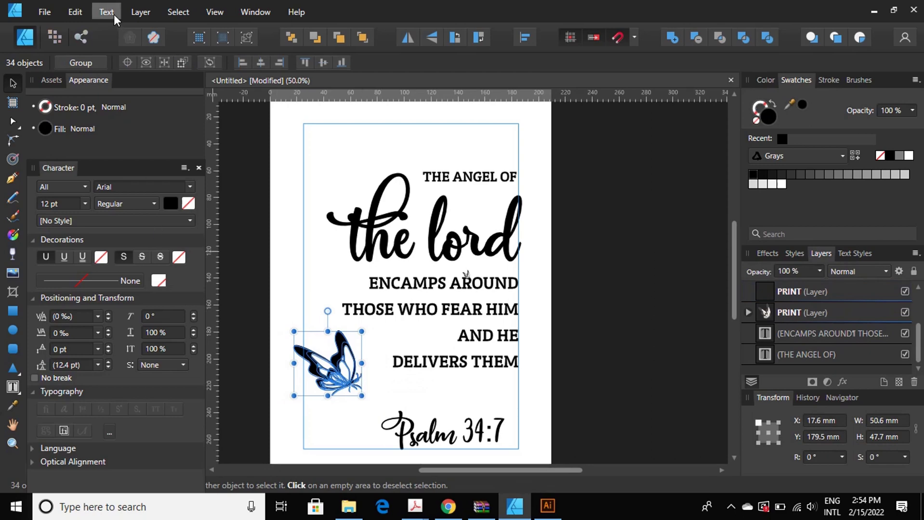
pyautogui.click(131, 9)
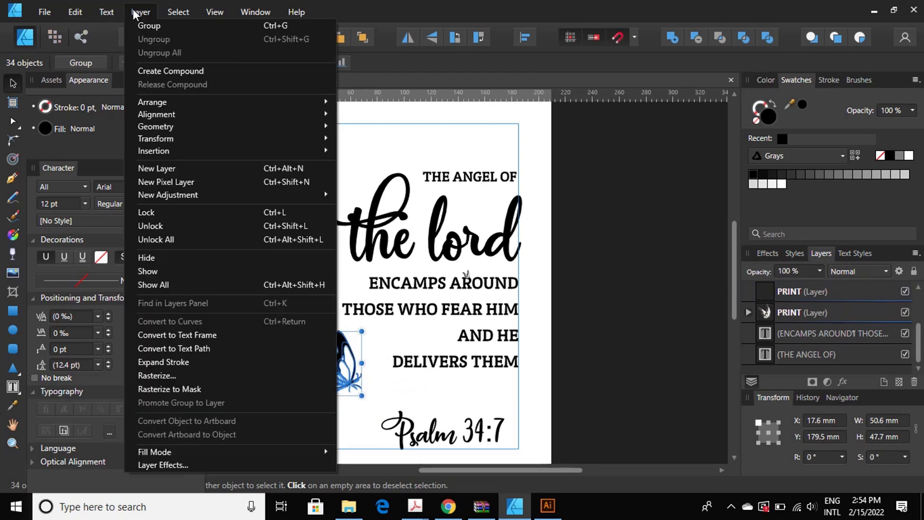
pyautogui.click(151, 27)
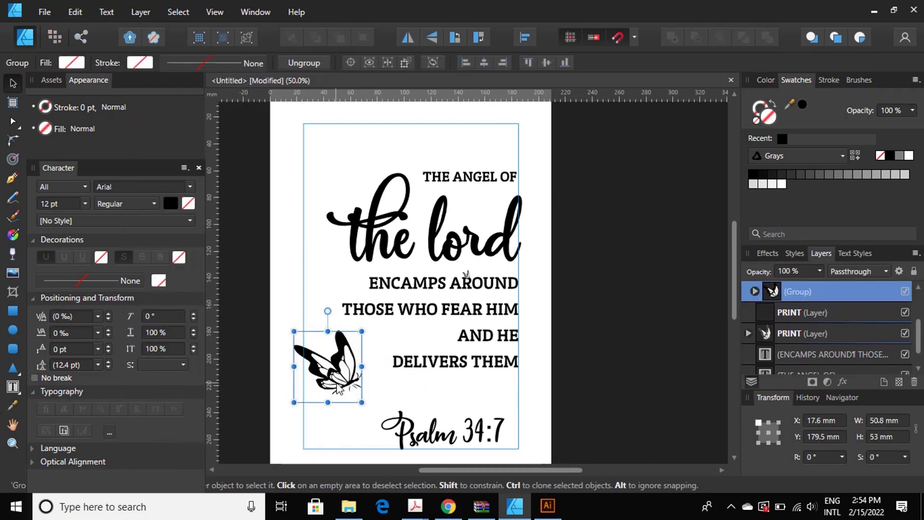
pyautogui.moveTo(337, 388); pyautogui.dragTo(374, 176)
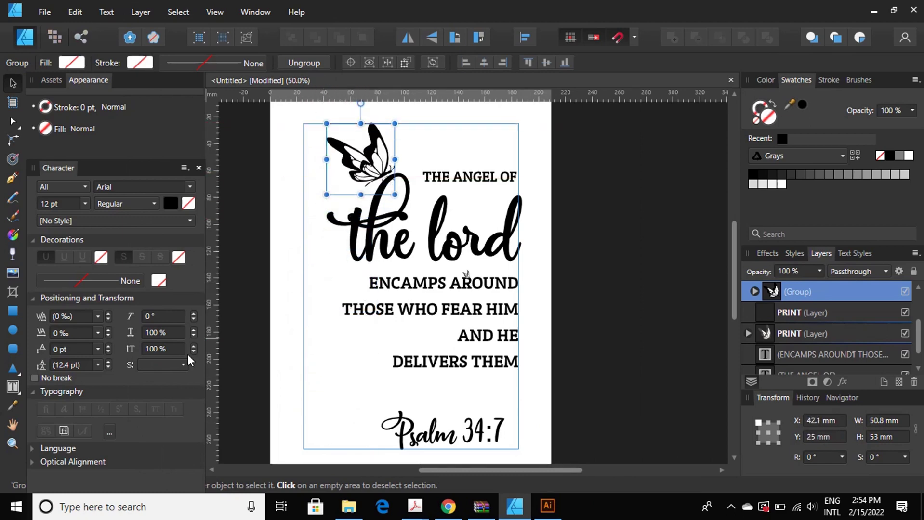
pyautogui.click(13, 442)
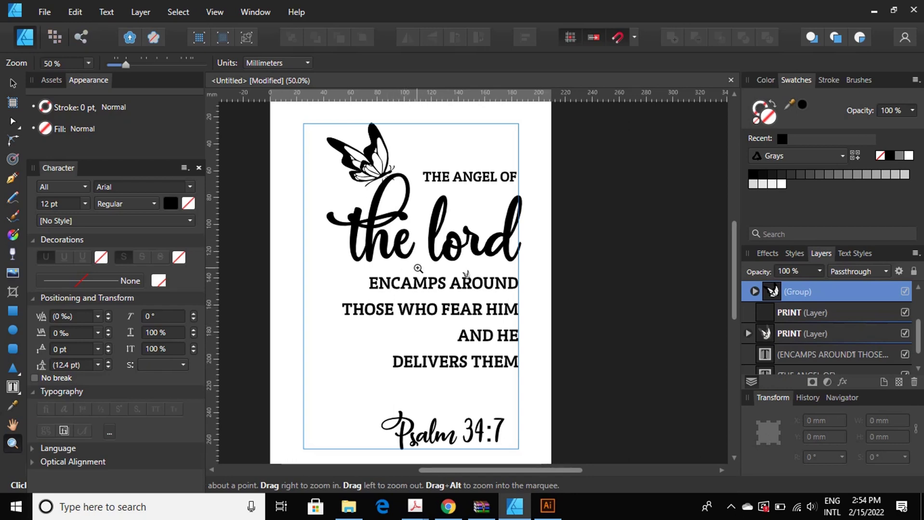
# - Zoom in, enlarge the butterfly group to about 57 mm, and lower it onto the 't' flourish
pyautogui.click(414, 275)
pyautogui.scroll(3, 438, 352)
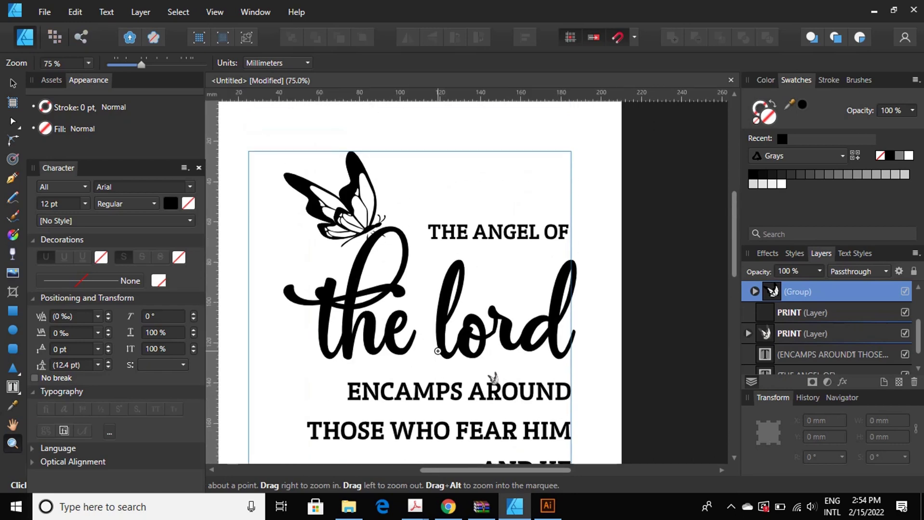
pyautogui.scroll(1, 439, 351)
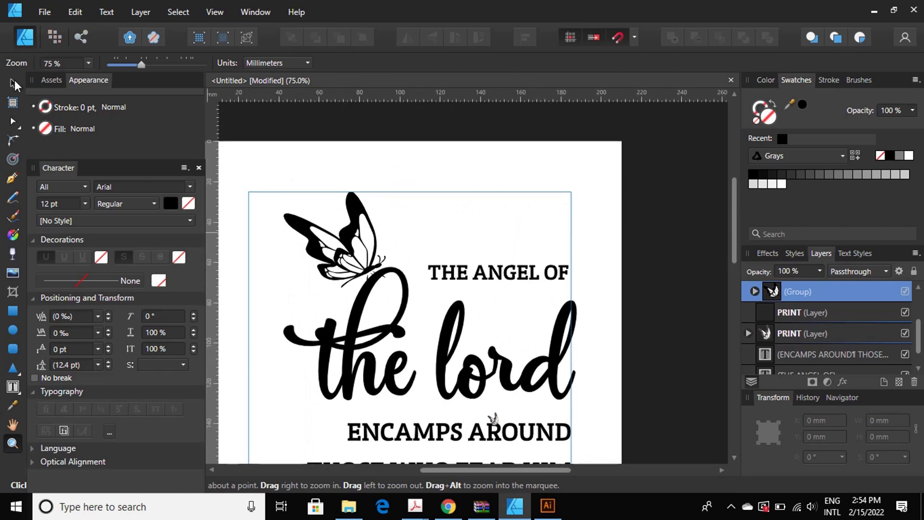
pyautogui.click(13, 83)
pyautogui.click(374, 207)
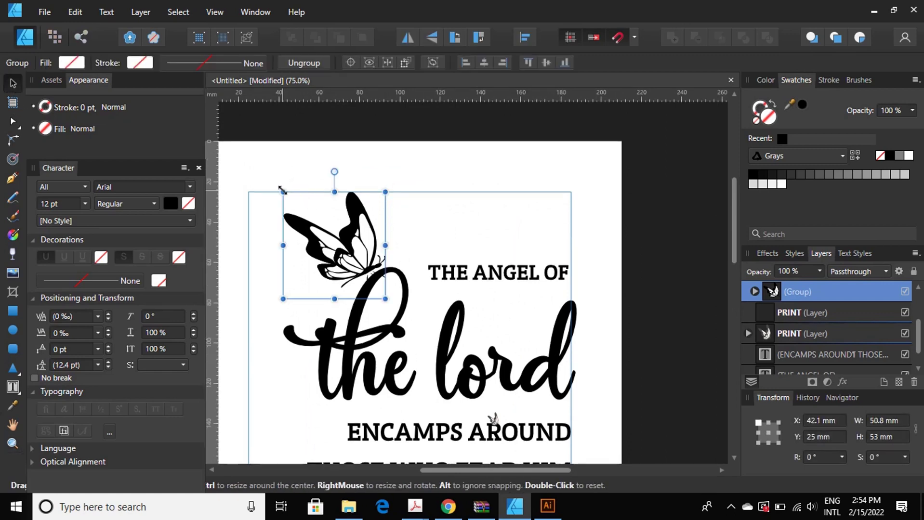
pyautogui.moveTo(283, 191)
pyautogui.mouseDown()
pyautogui.moveTo(264, 172)
pyautogui.moveTo(269, 177)
pyautogui.mouseUp()
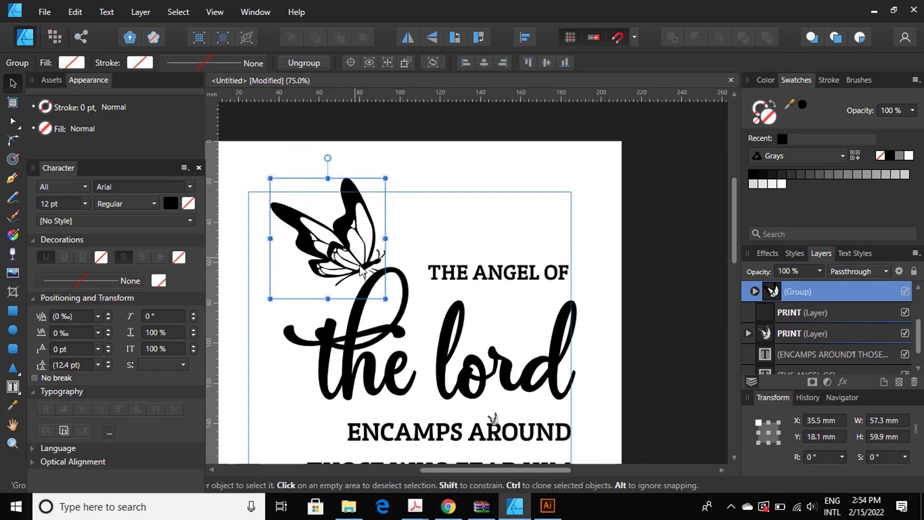
pyautogui.moveTo(365, 273); pyautogui.dragTo(369, 275)
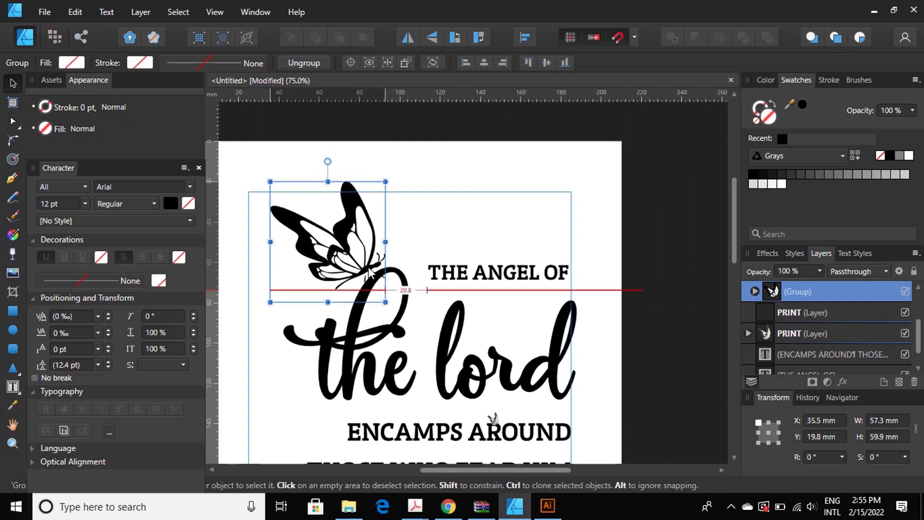
pyautogui.click(417, 244)
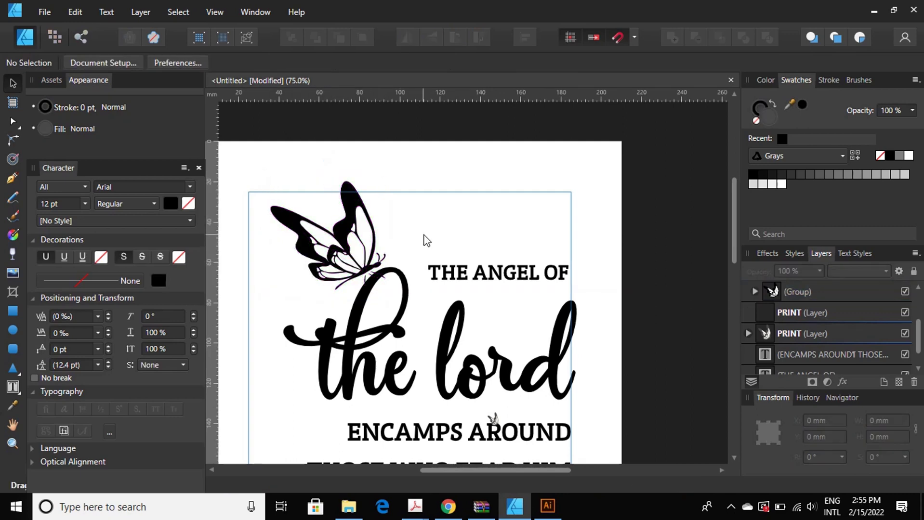
pyautogui.scroll(-3, 429, 239)
pyautogui.scroll(-2, 443, 234)
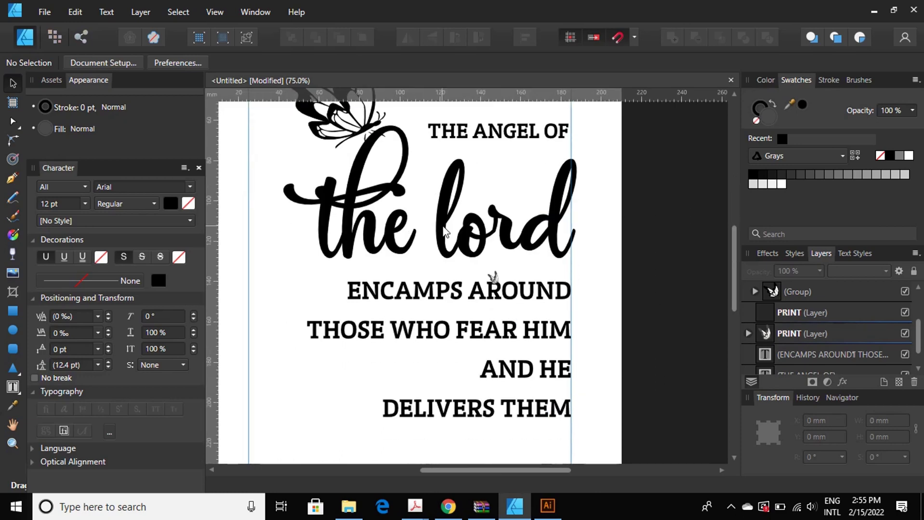
# - Delete the stray butterfly fragments near AROUND and move the verse text frame back up
pyautogui.click(494, 278)
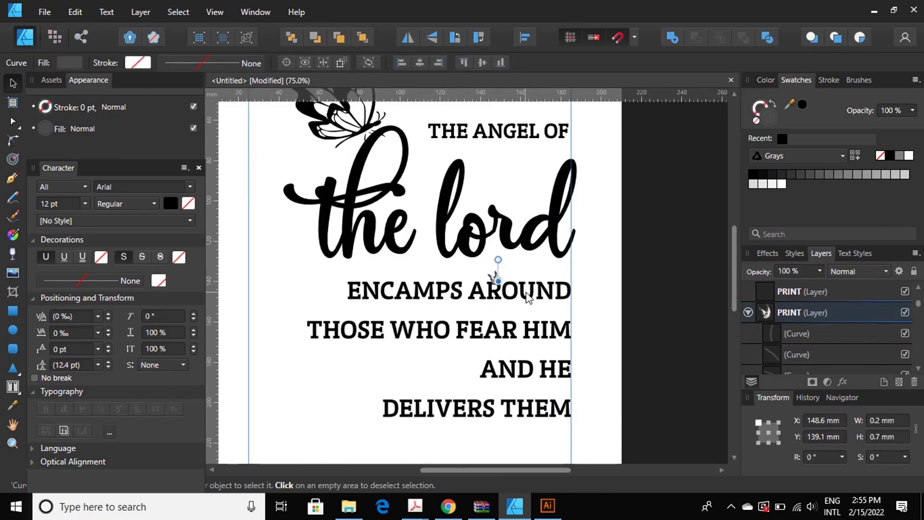
pyautogui.moveTo(528, 299); pyautogui.dragTo(528, 331)
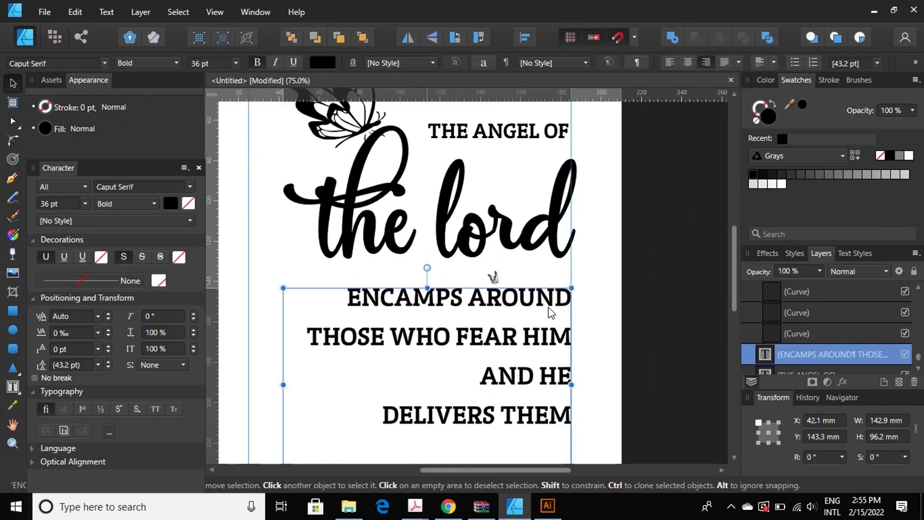
pyautogui.click(478, 276)
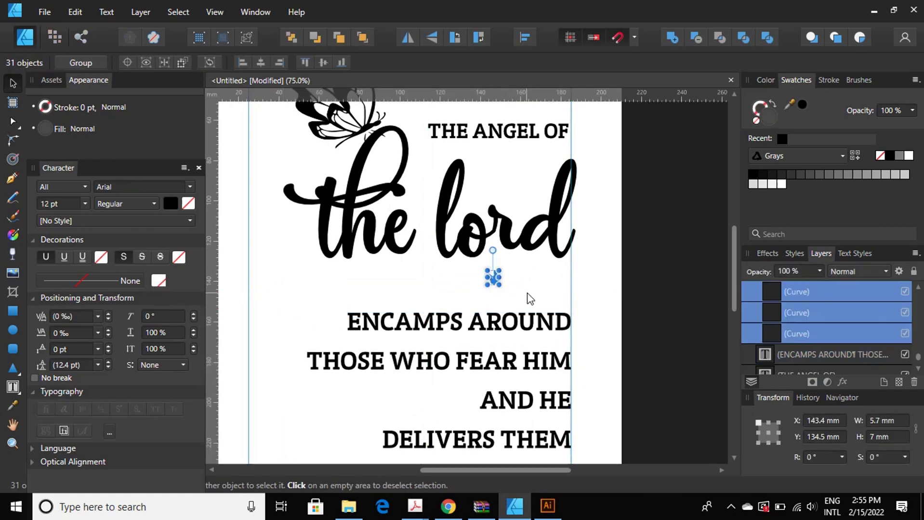
pyautogui.press('Delete')
pyautogui.moveTo(530, 344); pyautogui.dragTo(534, 299)
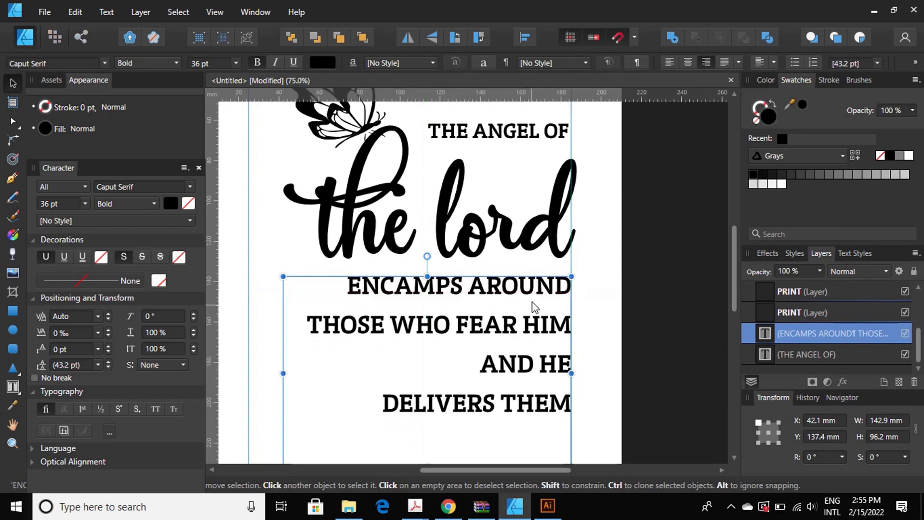
# - Rebreak the verse so AND HE DELIVERS, THEM and THOSE each sit on their own lines
pyautogui.press('t')
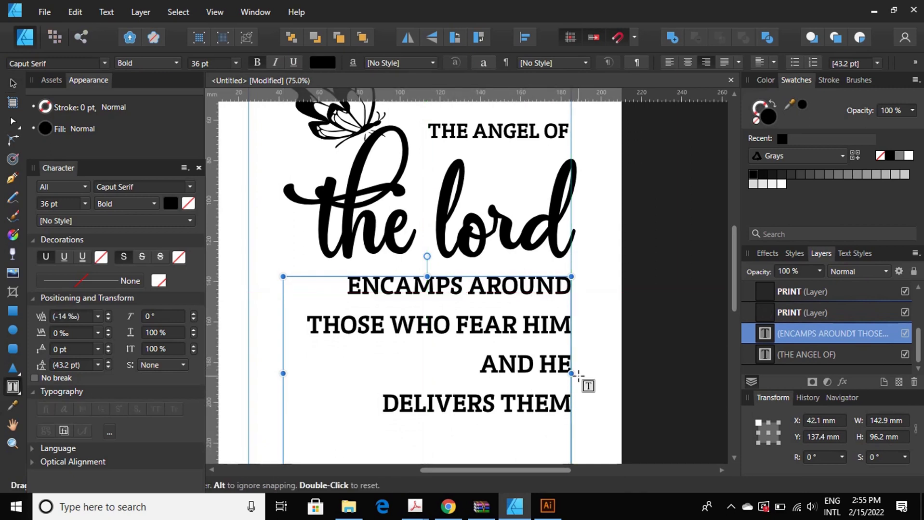
pyautogui.press('BackSpace')
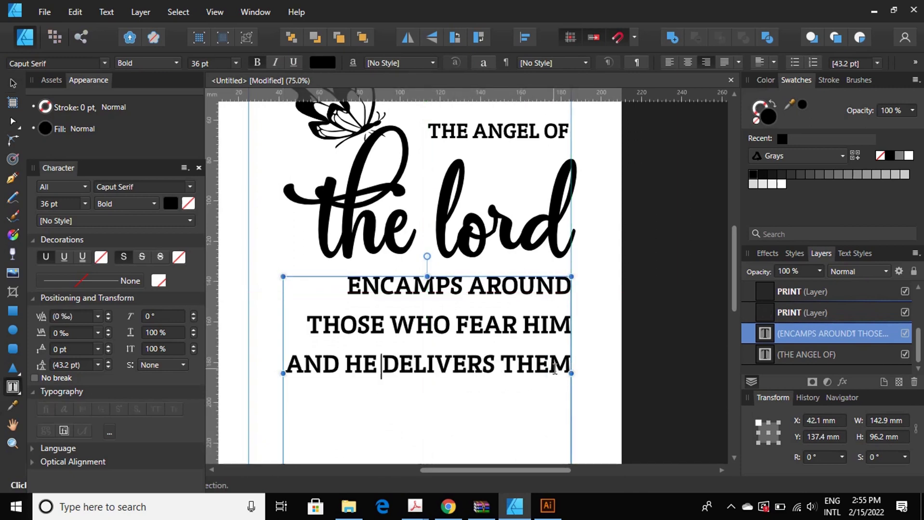
pyautogui.click(499, 362)
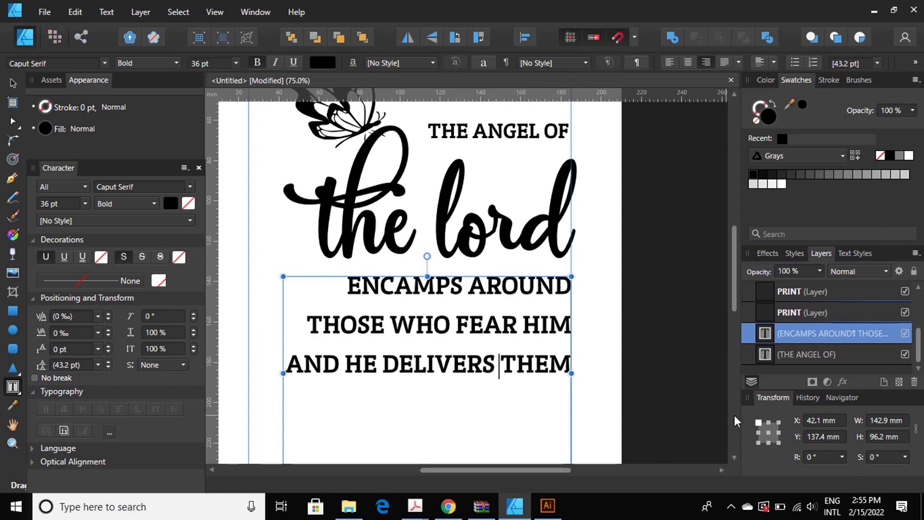
pyautogui.press('Return')
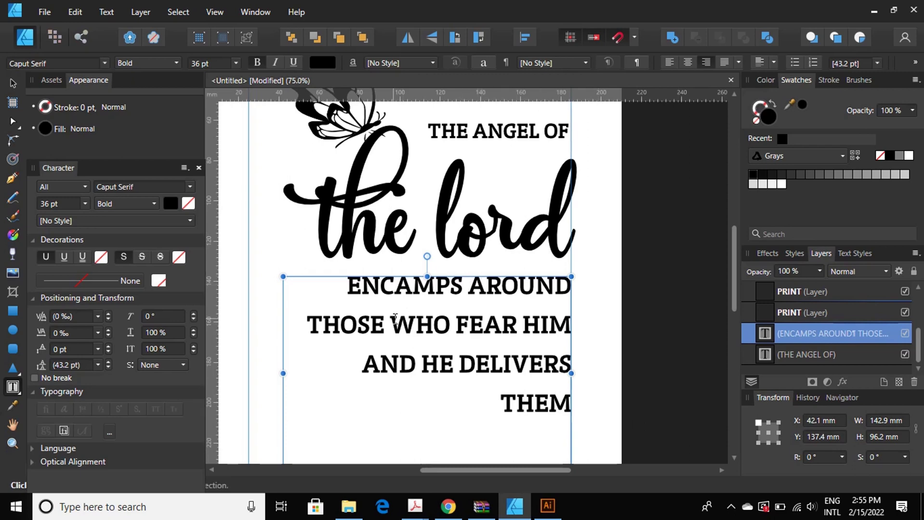
pyautogui.click(312, 324)
pyautogui.click(394, 323)
pyautogui.press('Return')
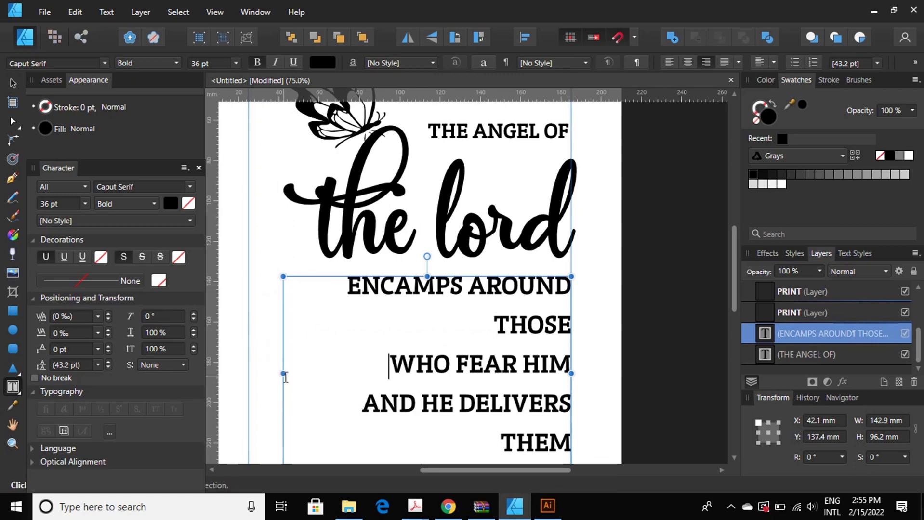
# - Widen the verse frame and join THOSE onto ENCAMPS AROUND and THEM onto HE DELIVERS
pyautogui.moveTo(283, 373); pyautogui.dragTo(241, 364)
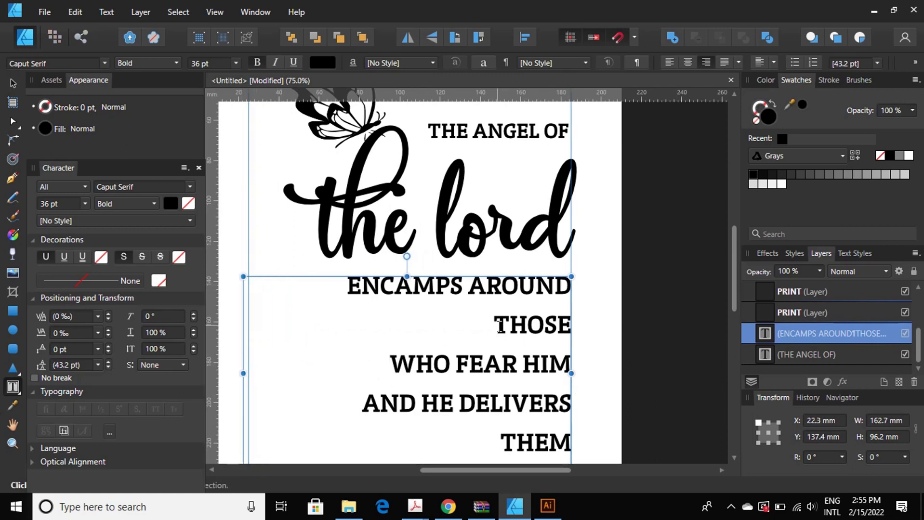
pyautogui.click(501, 325)
pyautogui.press('BackSpace')
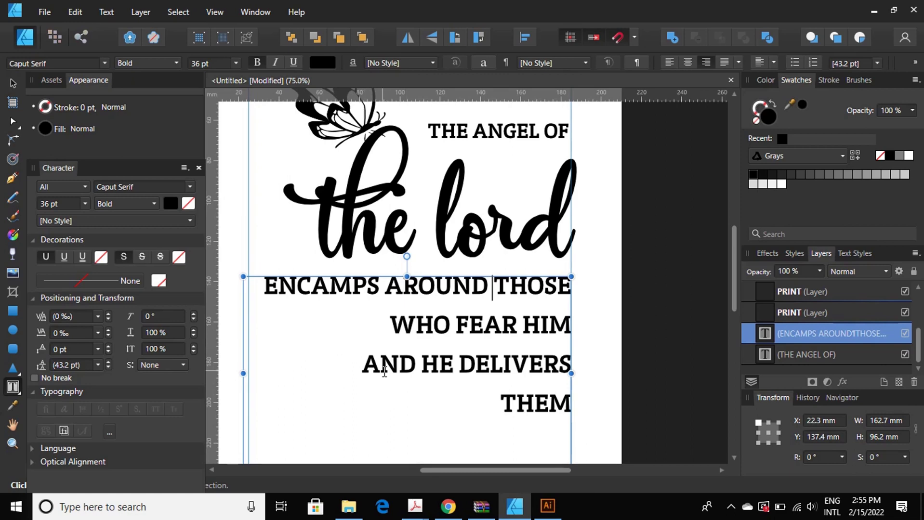
pyautogui.click(362, 366)
pyautogui.press('BackSpace')
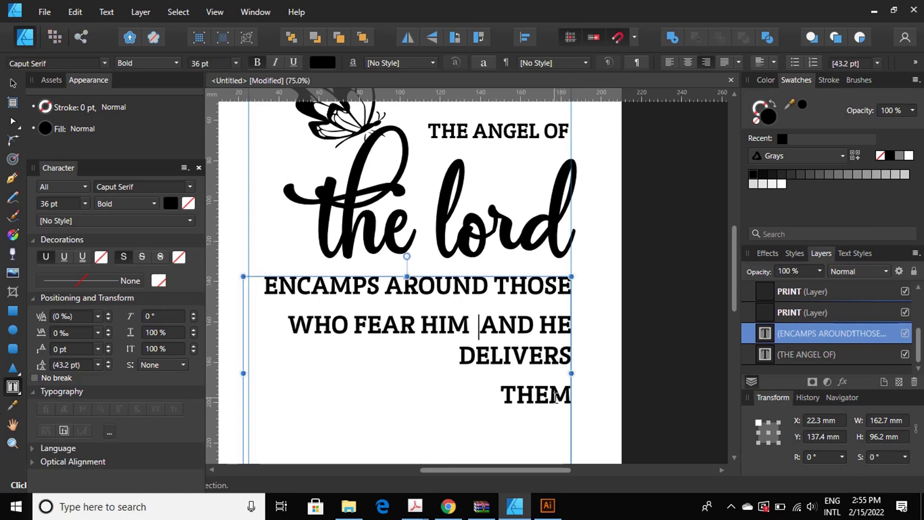
pyautogui.press('BackSpace')
pyautogui.press('BackSpace')
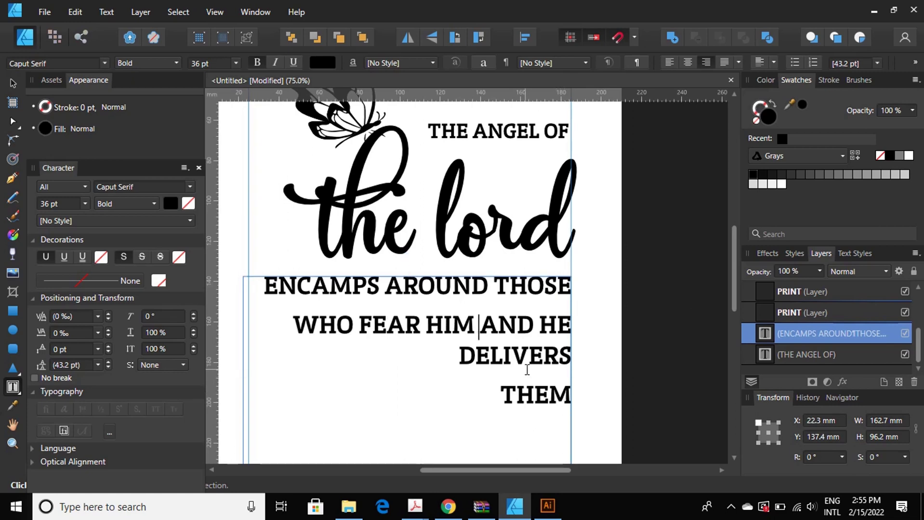
pyautogui.hotkey('ctrl', 'Right')
pyautogui.press('Return')
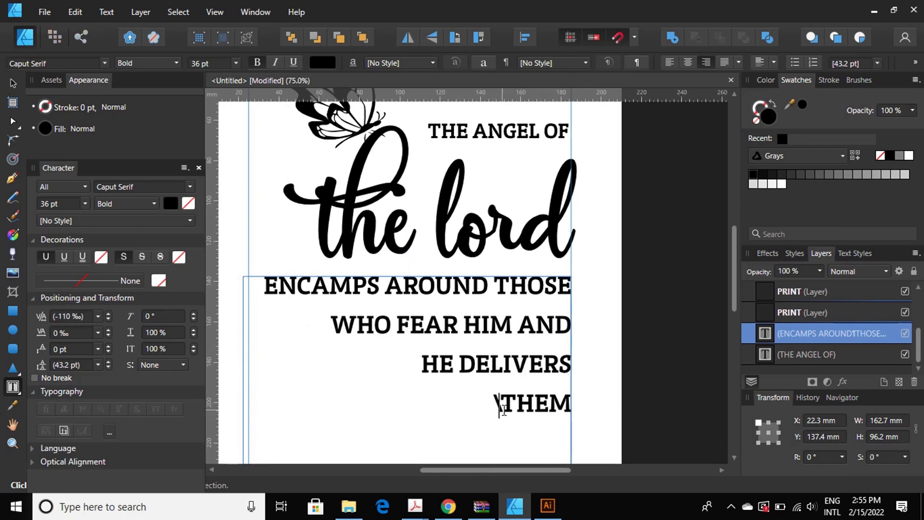
pyautogui.click(504, 410)
pyautogui.press('BackSpace')
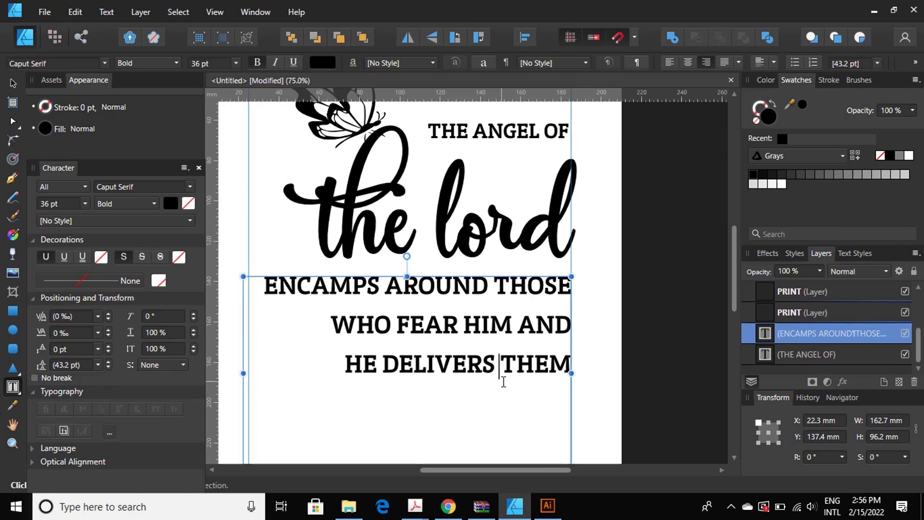
# - Rebreak the lines so 'THOSE WHO FEAR' and 'HIM AND' each sit on their own line
pyautogui.click(13, 82)
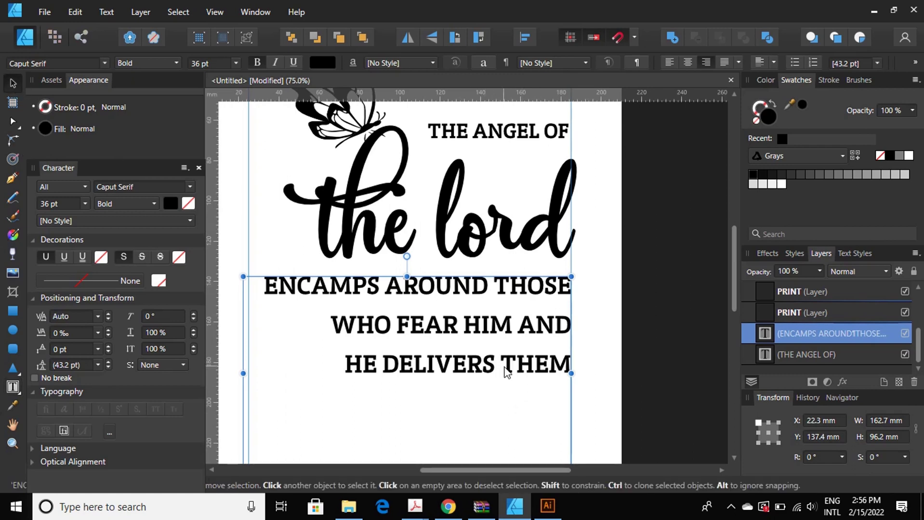
pyautogui.press('t')
pyautogui.click(493, 286)
pyautogui.press('Return')
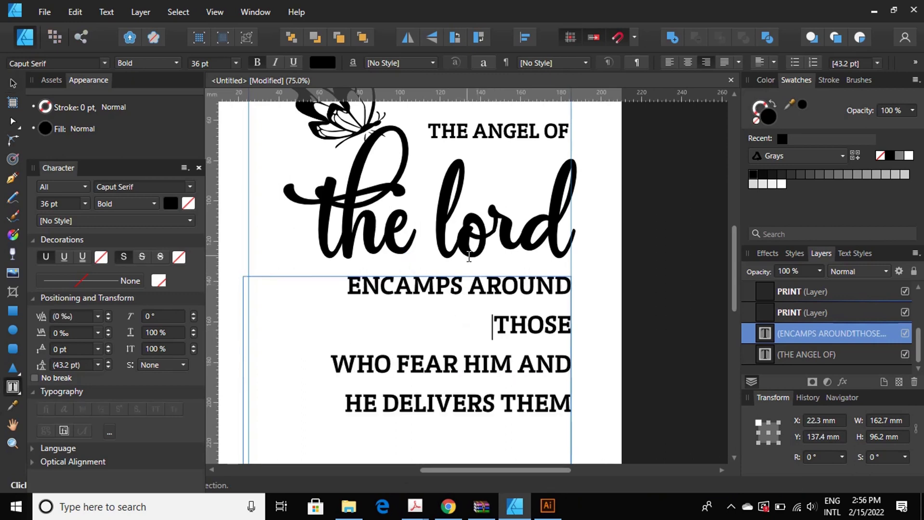
pyautogui.click(458, 361)
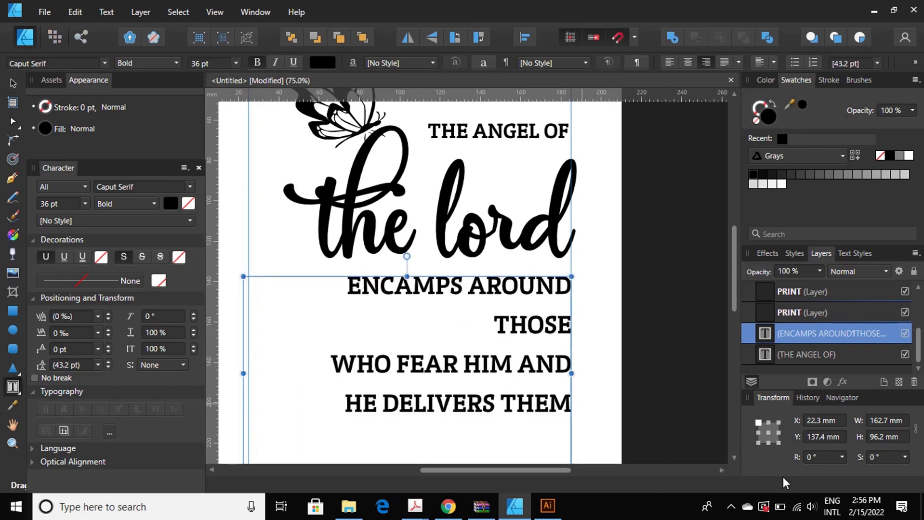
pyautogui.press('Return')
pyautogui.click(443, 364)
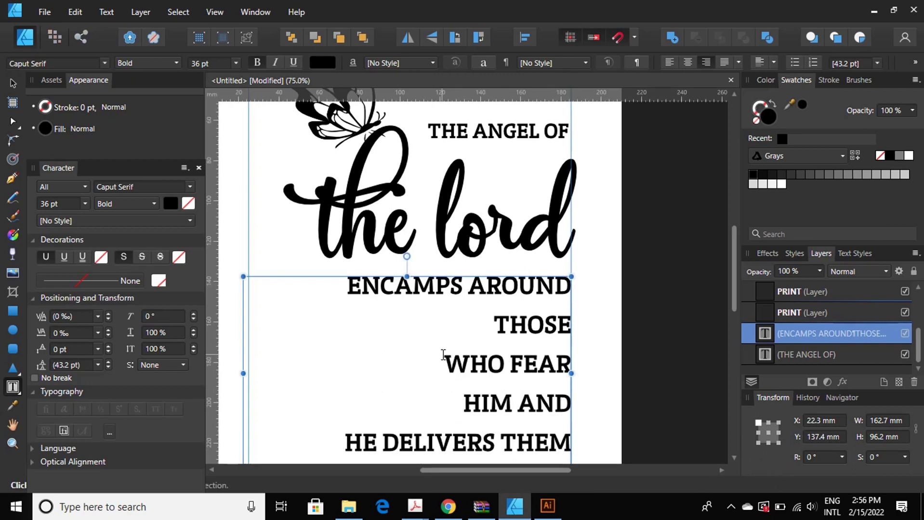
pyautogui.press('BackSpace')
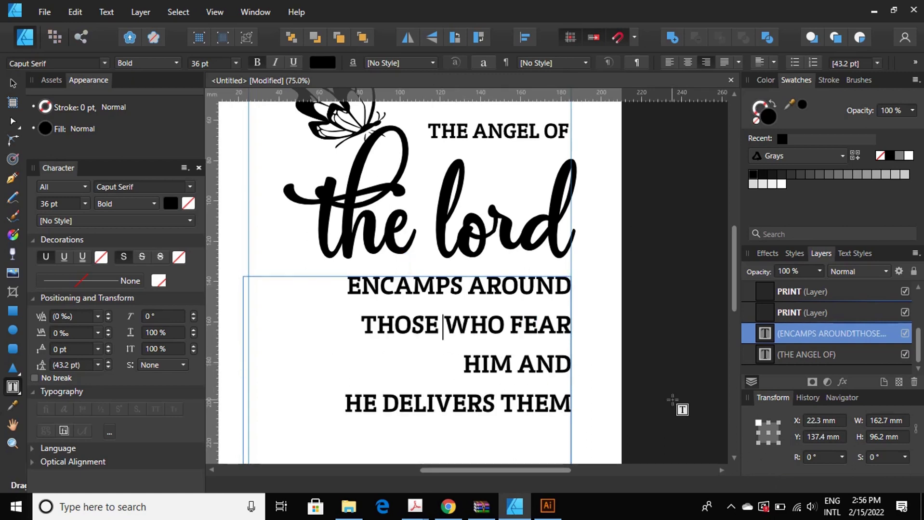
# - Join HE onto 'HIM AND' and put DELIVERS and THEM on separate lines
pyautogui.click(381, 401)
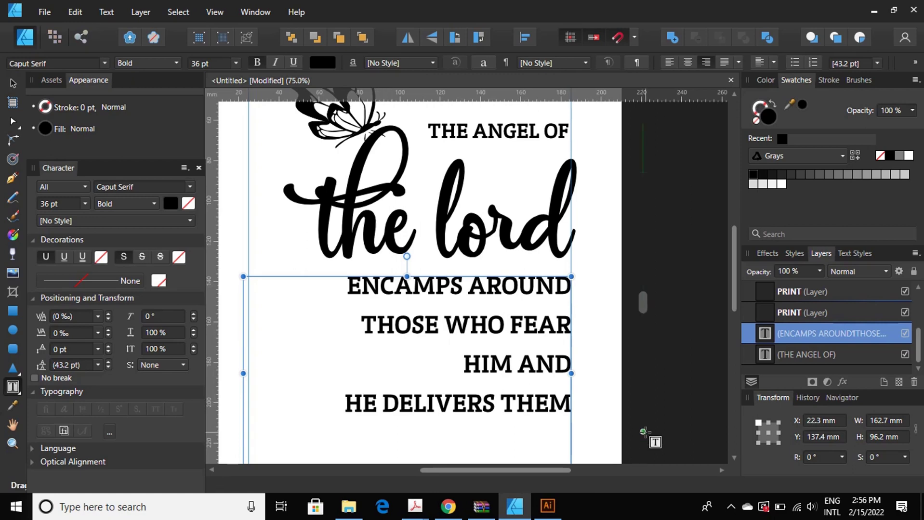
pyautogui.press('Return')
pyautogui.click(538, 407)
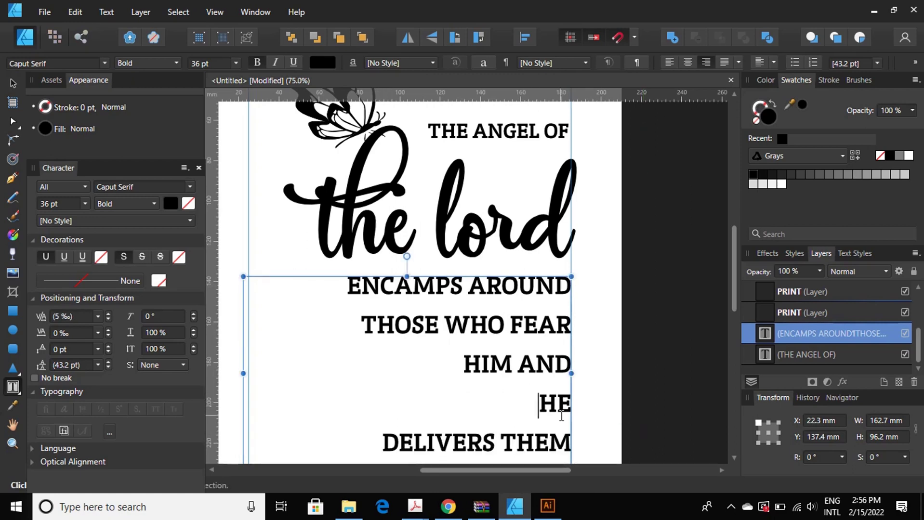
pyautogui.press('BackSpace')
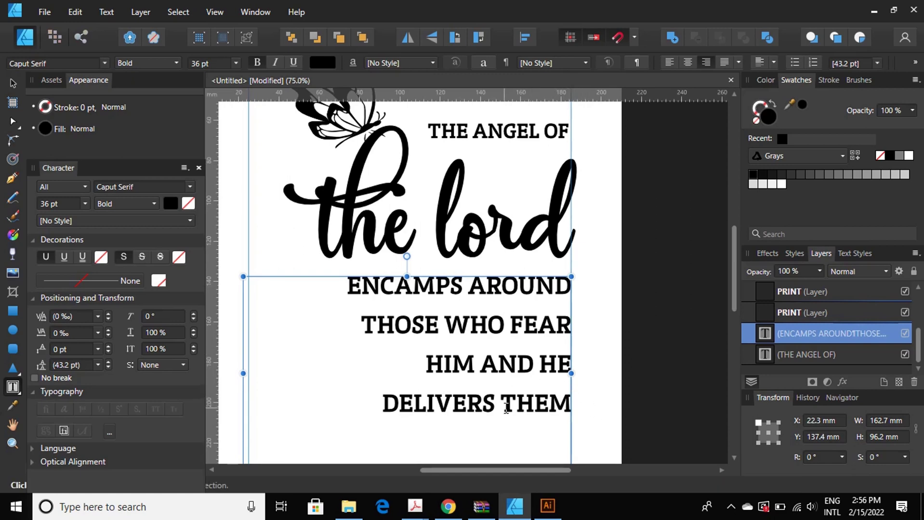
pyautogui.click(504, 408)
pyautogui.press('Return')
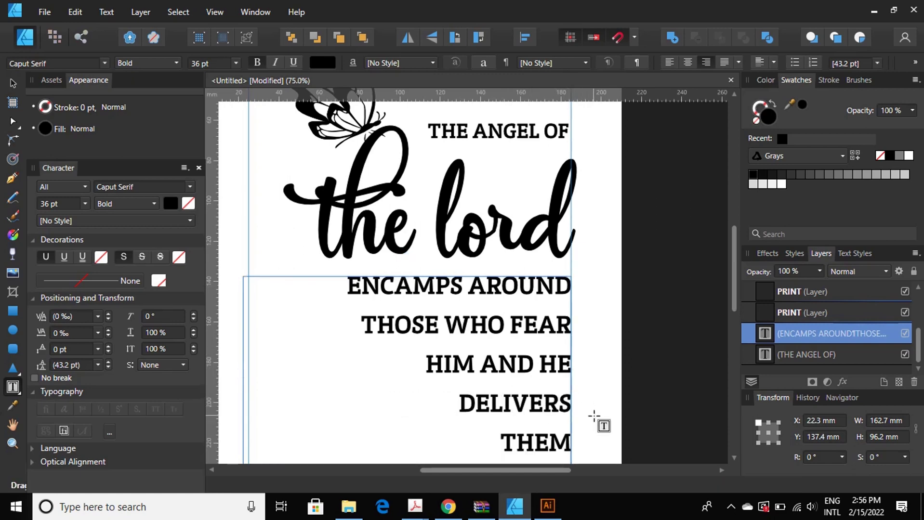
# - Shift the Psalm 34:7 reference right to align under THEM and shrink it slightly
pyautogui.scroll(-3, 545, 342)
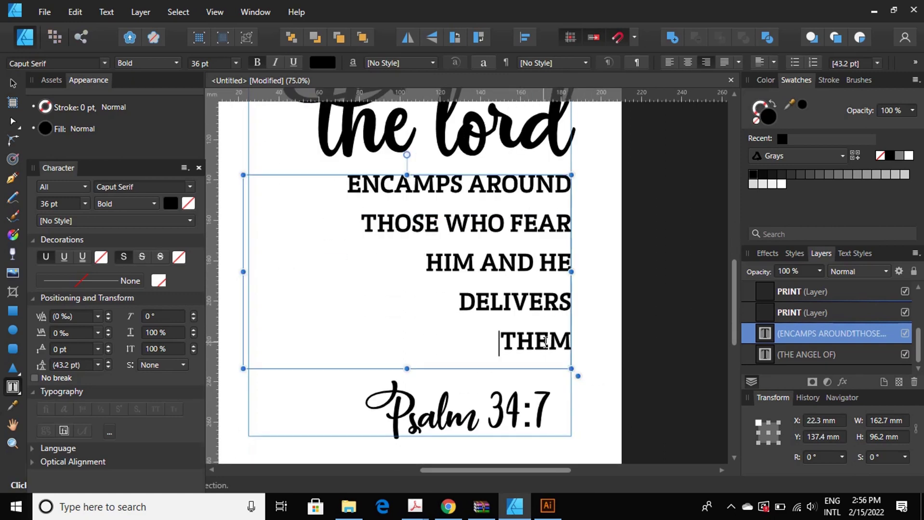
pyautogui.scroll(-1, 545, 342)
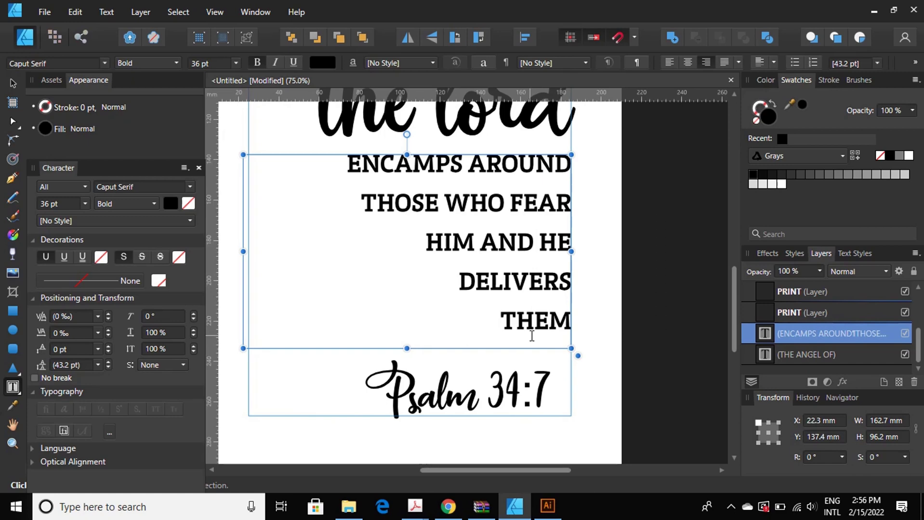
pyautogui.click(13, 85)
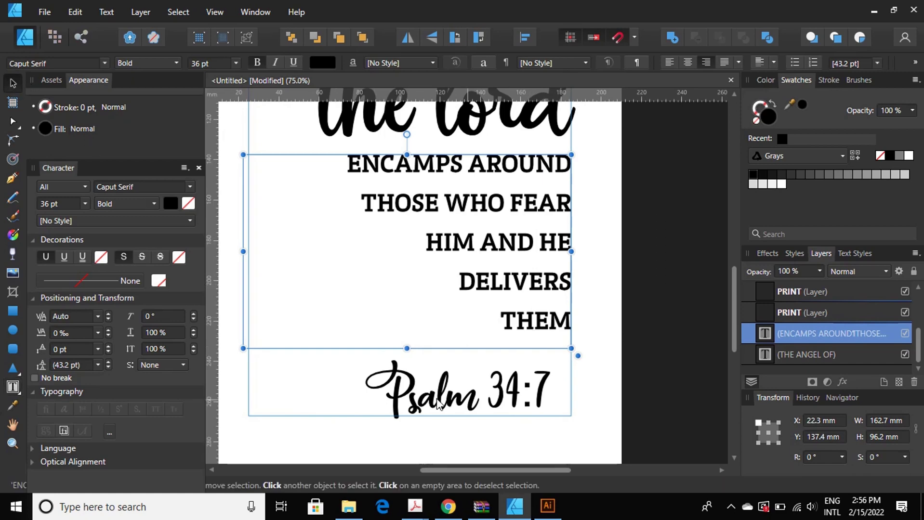
pyautogui.moveTo(503, 407); pyautogui.dragTo(526, 410)
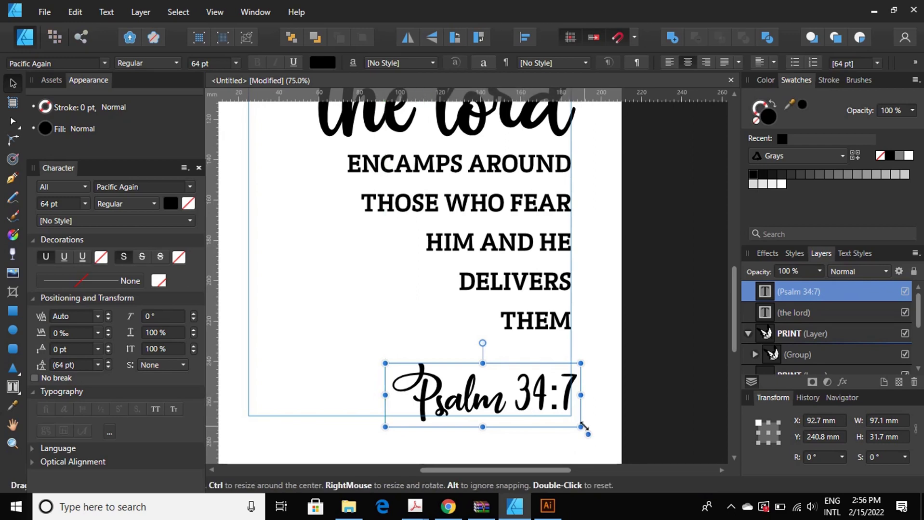
pyautogui.moveTo(580, 428); pyautogui.dragTo(560, 406)
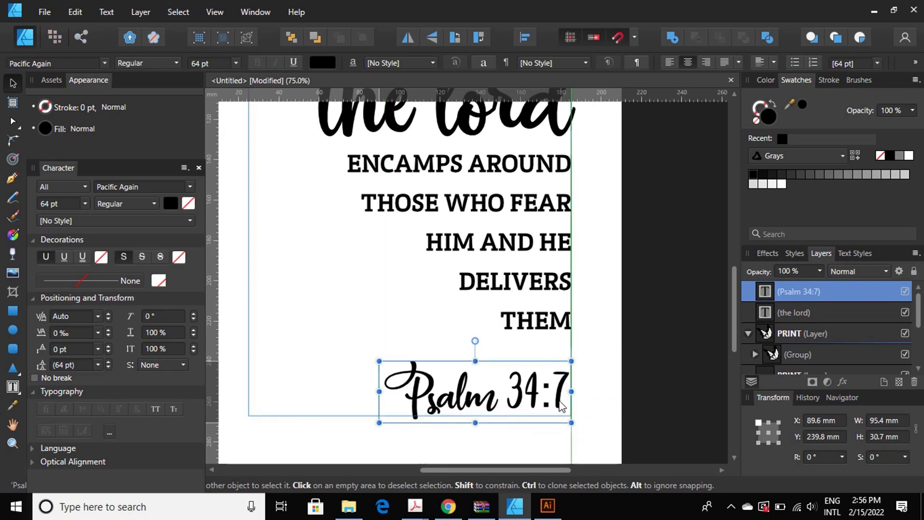
pyautogui.click(583, 348)
# - Zoom out to view the whole verse layout on the page
pyautogui.scroll(2, 582, 384)
pyautogui.scroll(3, 584, 385)
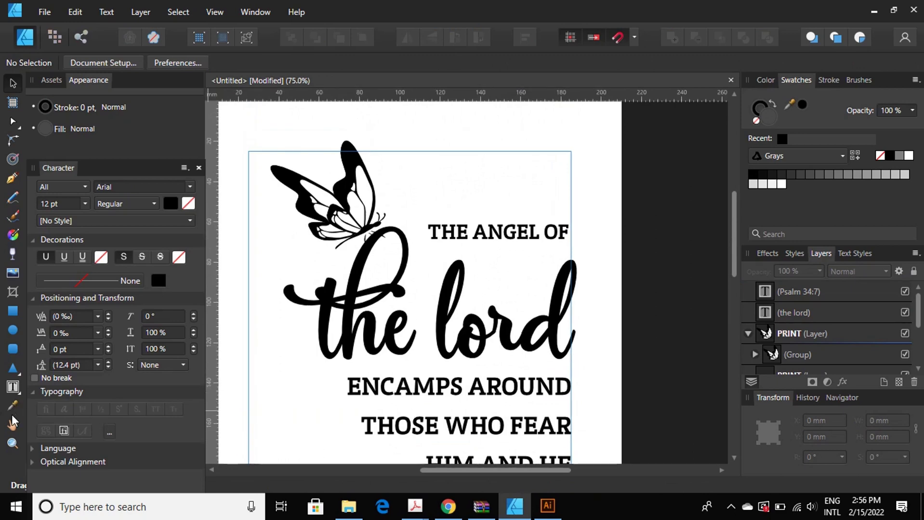
pyautogui.click(13, 443)
pyautogui.keyDown('alt'); pyautogui.click(398, 385); pyautogui.keyUp('alt')
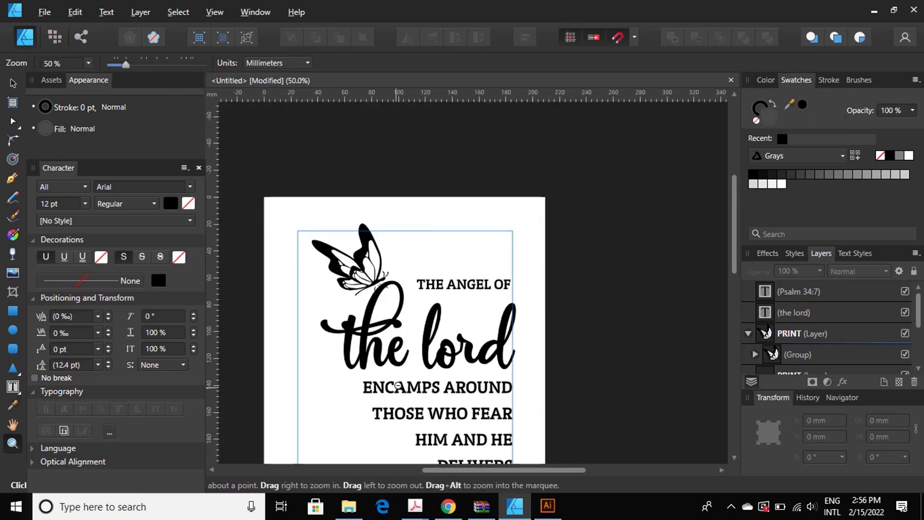
pyautogui.scroll(-3, 398, 385)
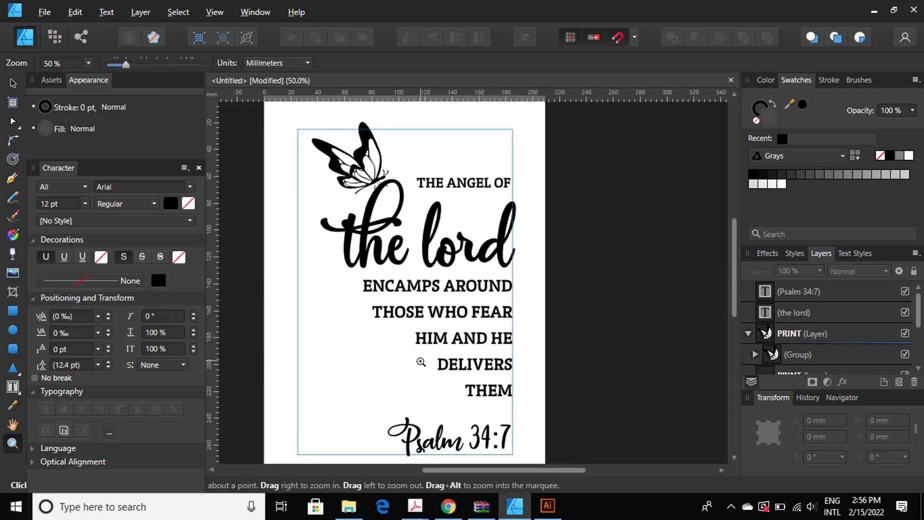
pyautogui.scroll(-1, 421, 362)
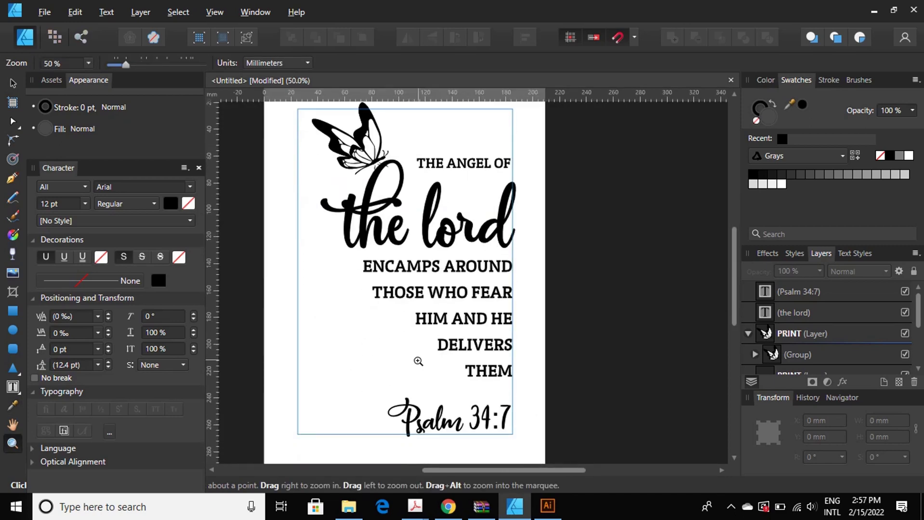
# - Undo back through the recent verse line-break and butterfly edits with Ctrl+Z
pyautogui.hotkey('ctrl', 'z')
pyautogui.hotkey('ctrl', 'z')
pyautogui.hotkey('ctrl', 'z')
pyautogui.hotkey('ctrl', 'z')
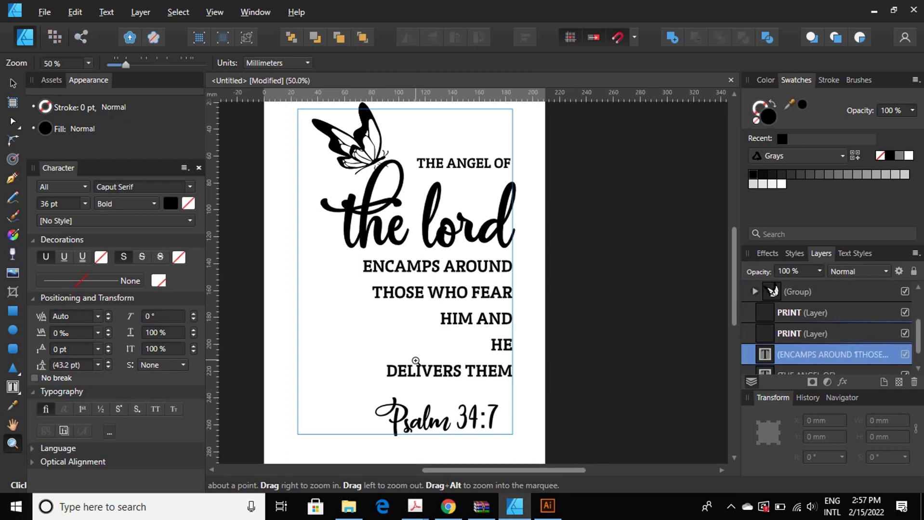
pyautogui.hotkey('ctrl', 'z')
pyautogui.hotkey('ctrl', 'z')
pyautogui.hotkey('ctrl', 'z')
pyautogui.hotkey('ctrl', 'z')
pyautogui.hotkey('ctrl', 'z')
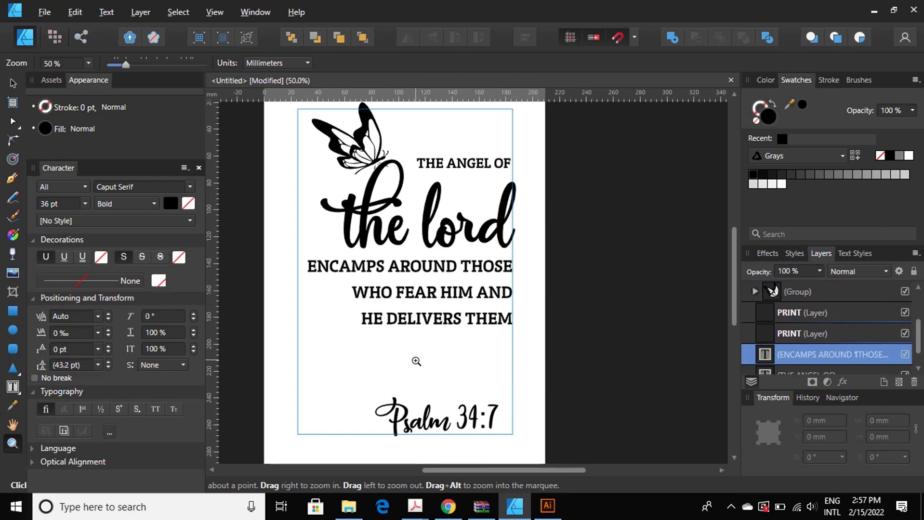
pyautogui.hotkey('ctrl', 'z')
pyautogui.hotkey('ctrl', 'z')
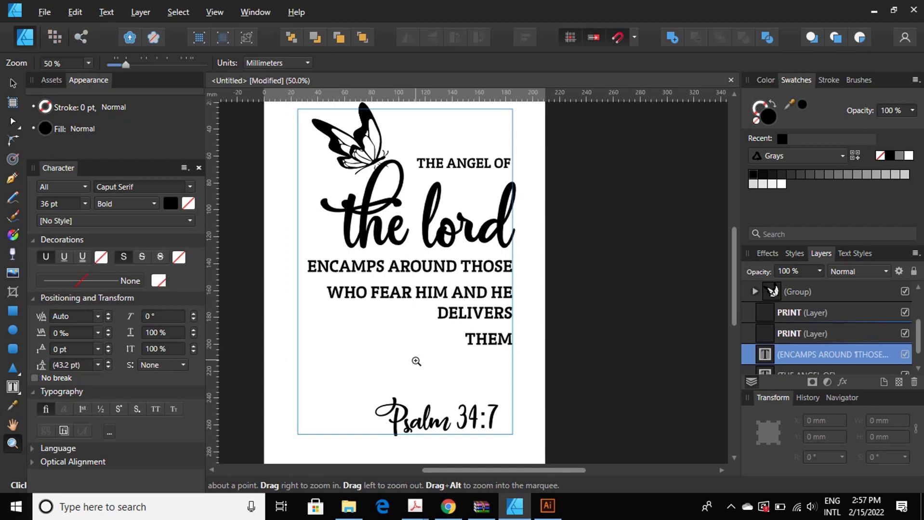
pyautogui.hotkey('ctrl', 'z')
pyautogui.hotkey('ctrl', 'z')
pyautogui.hotkey('ctrl', 'z')
pyautogui.hotkey('ctrl', 'z')
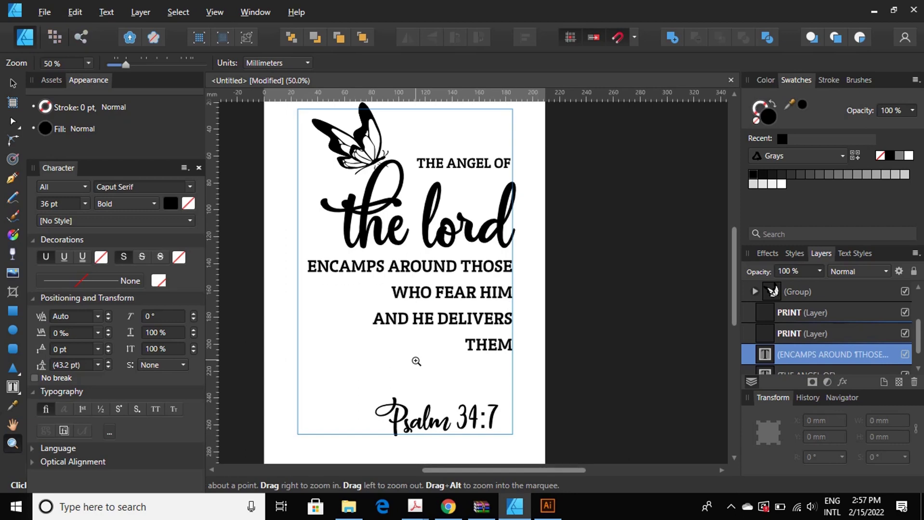
pyautogui.hotkey('ctrl', 'z')
pyautogui.hotkey('ctrl', 'z')
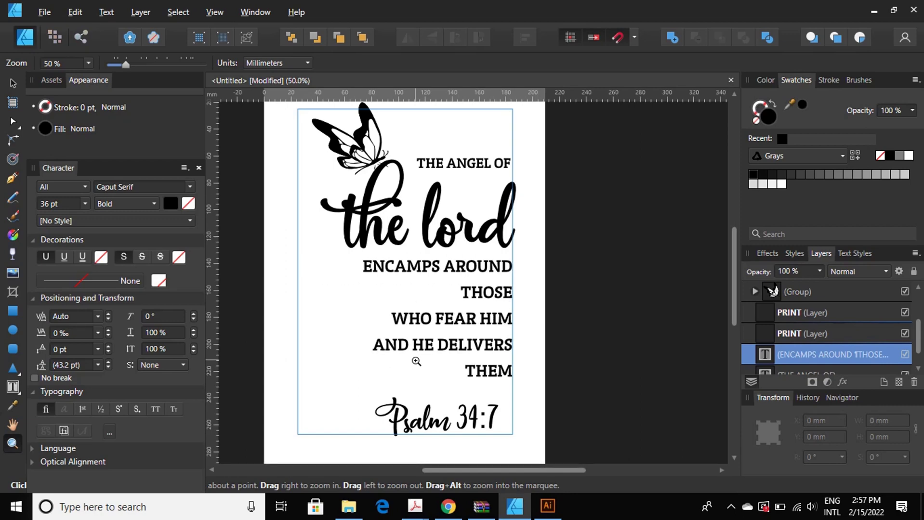
pyautogui.hotkey('ctrl', 'z')
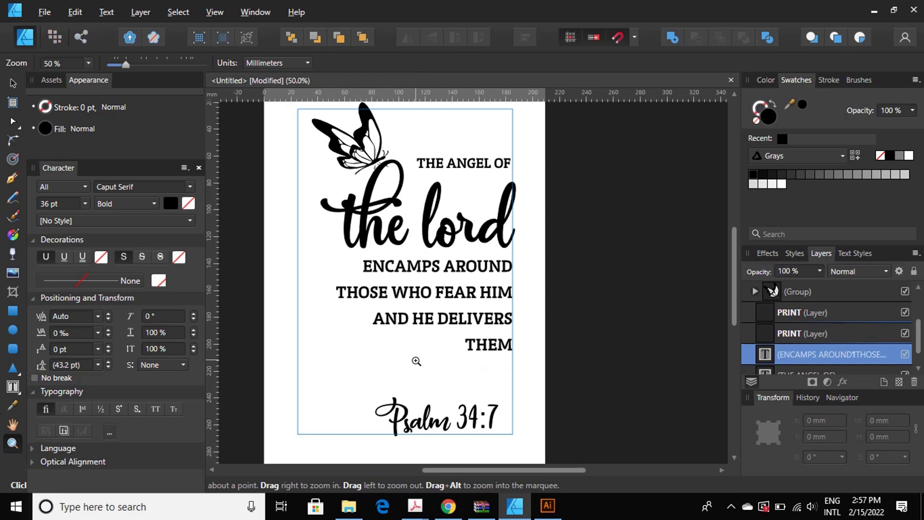
pyautogui.hotkey('ctrl', 'z')
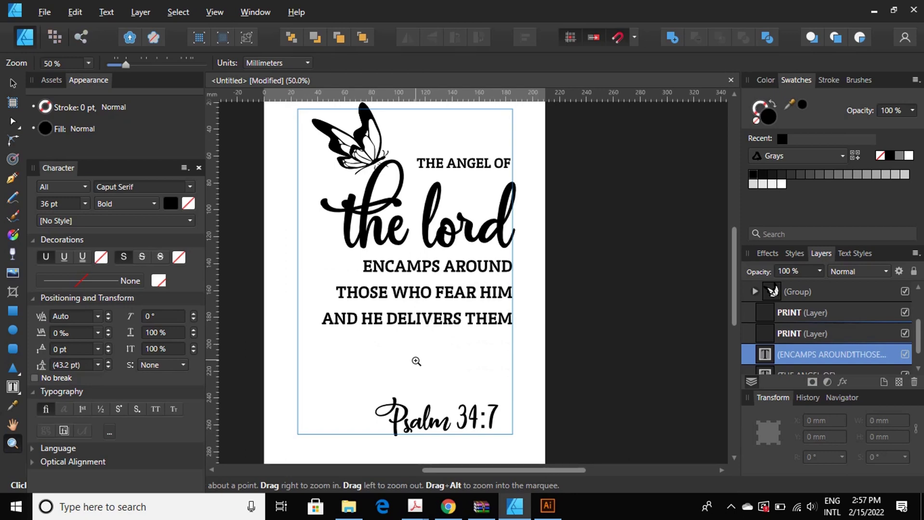
pyautogui.hotkey('ctrl', 'z')
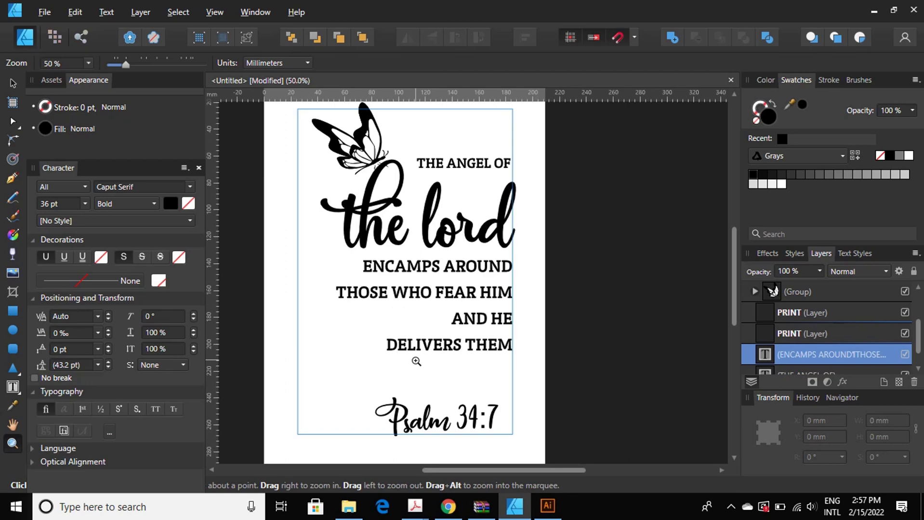
pyautogui.hotkey('ctrl', 'z')
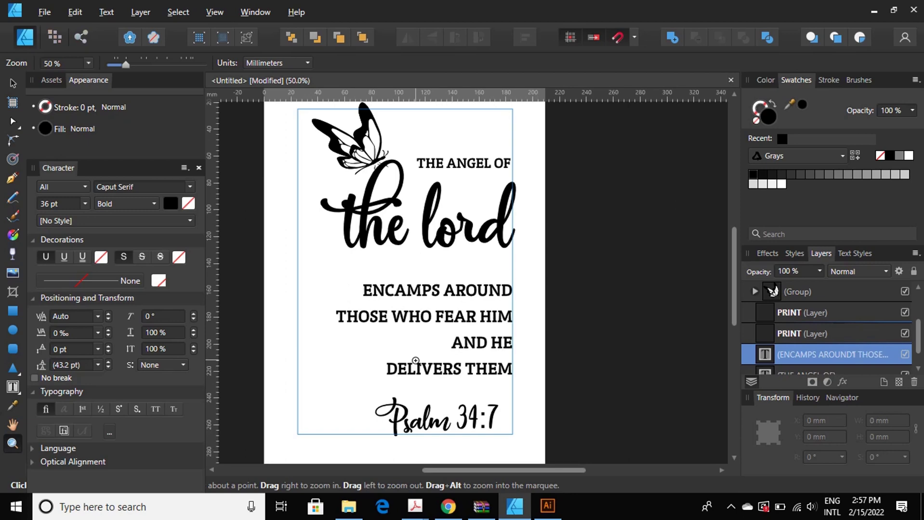
pyautogui.hotkey('ctrl', 'z')
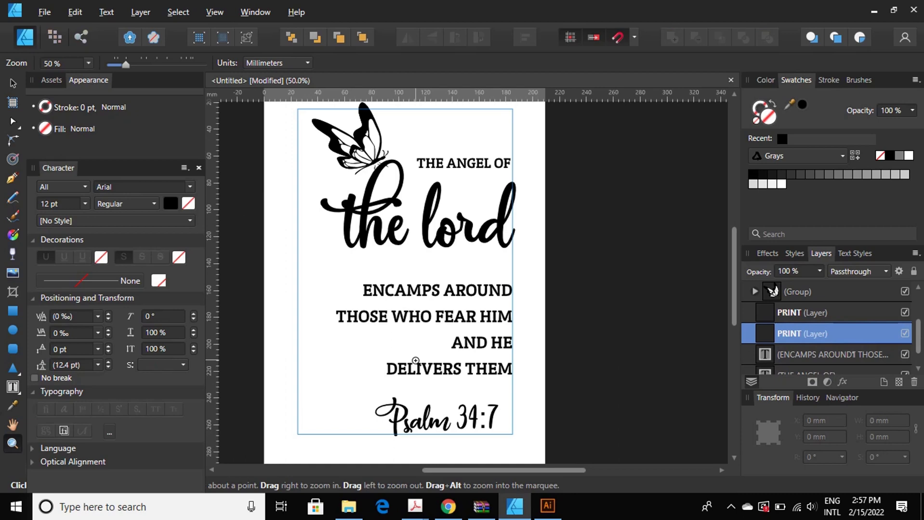
pyautogui.hotkey('ctrl', 'z')
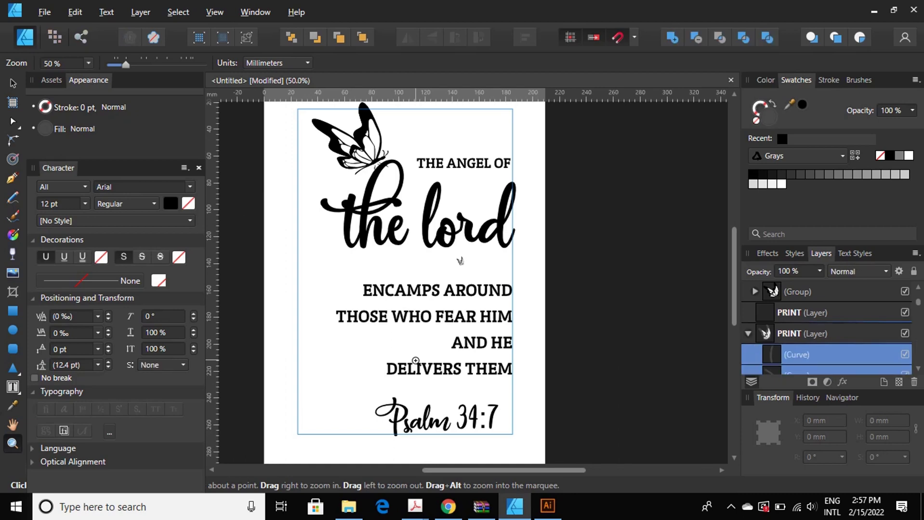
pyautogui.hotkey('ctrl', 'z')
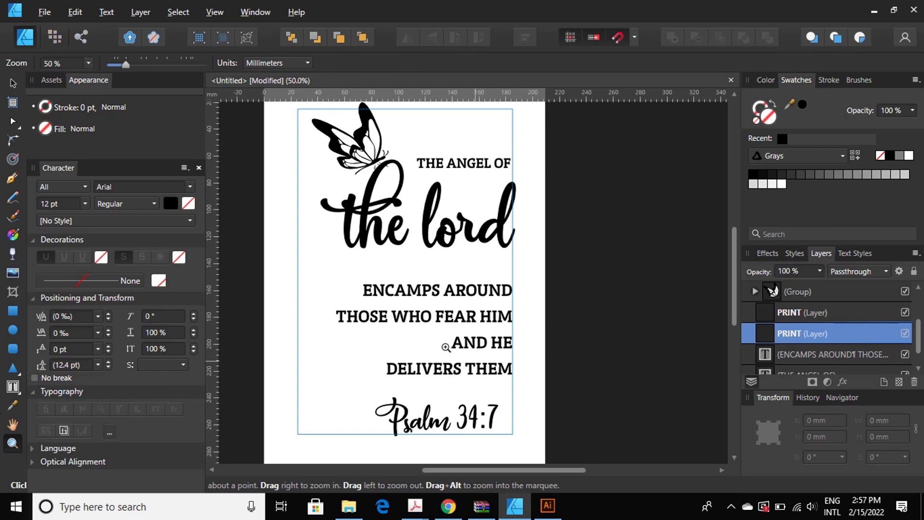
# - Put THEM on its own line and join DELIVERS onto the 'AND HE' line
pyautogui.click(12, 85)
pyautogui.doubleClick(470, 370)
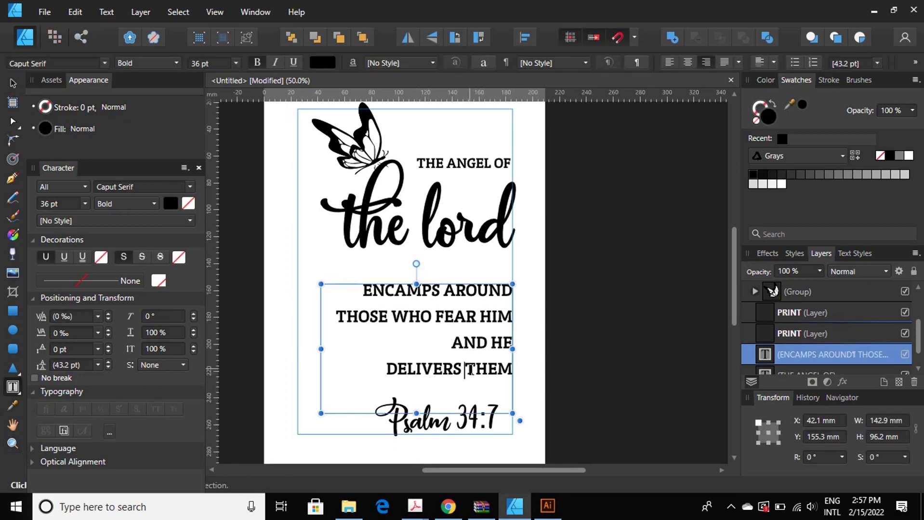
pyautogui.press('Return')
pyautogui.click(435, 369)
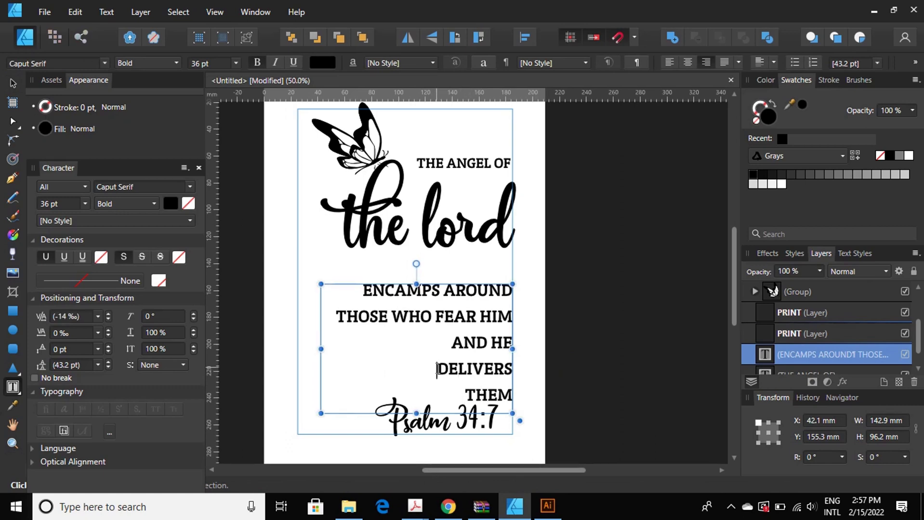
pyautogui.press('BackSpace')
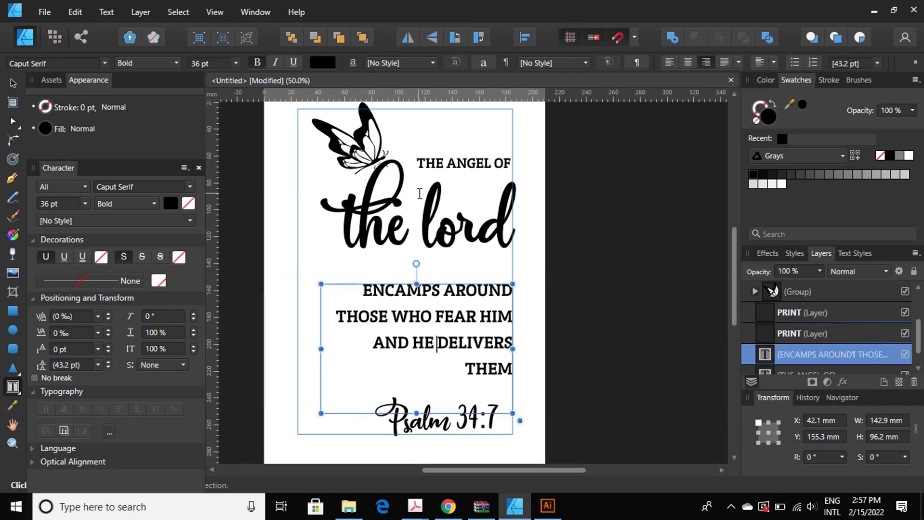
# - Reposition the verse block, shorten the ENCAMPS frame, and move Psalm 34:7 up toward the verse
pyautogui.click(10, 85)
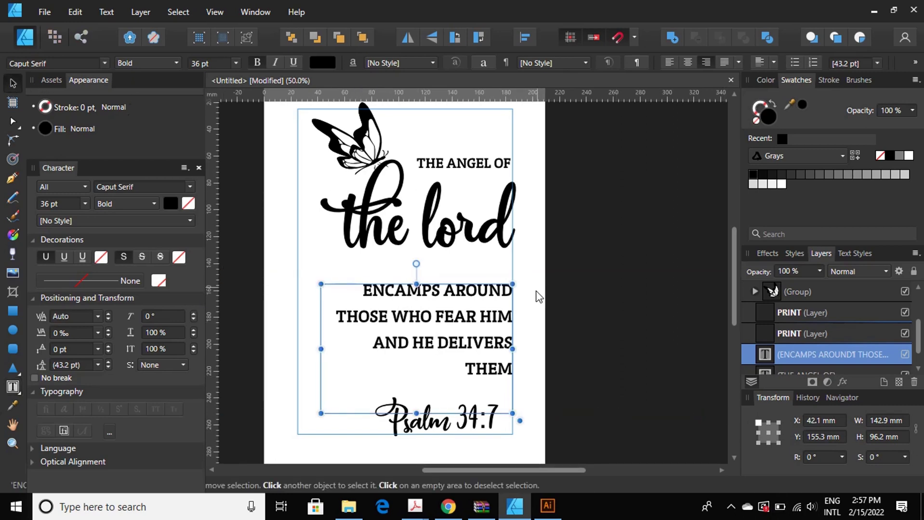
pyautogui.moveTo(503, 331); pyautogui.dragTo(502, 304)
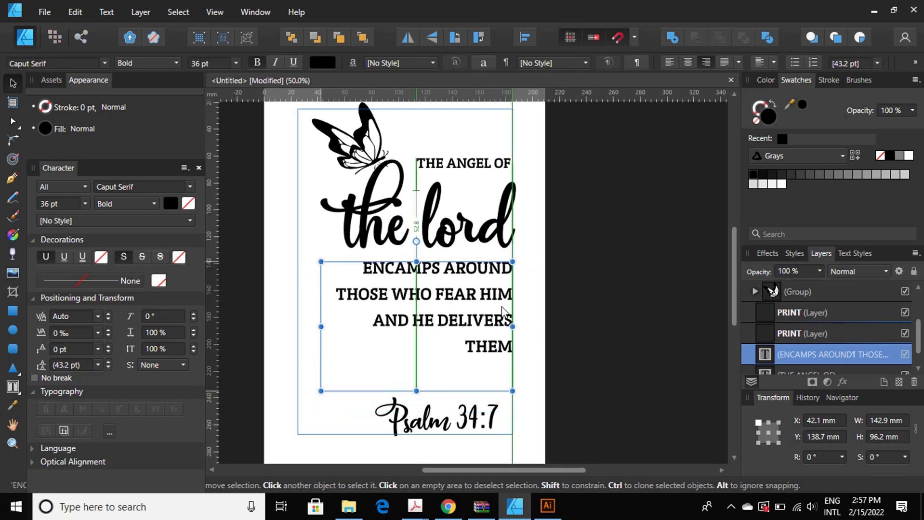
pyautogui.moveTo(501, 308); pyautogui.dragTo(501, 315)
pyautogui.moveTo(416, 397); pyautogui.dragTo(416, 376)
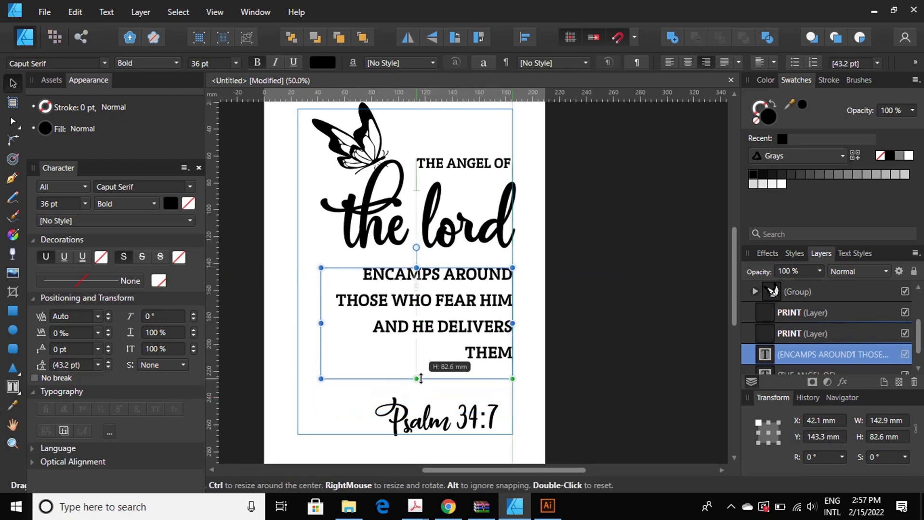
pyautogui.click(459, 423)
pyautogui.moveTo(459, 423); pyautogui.dragTo(415, 394)
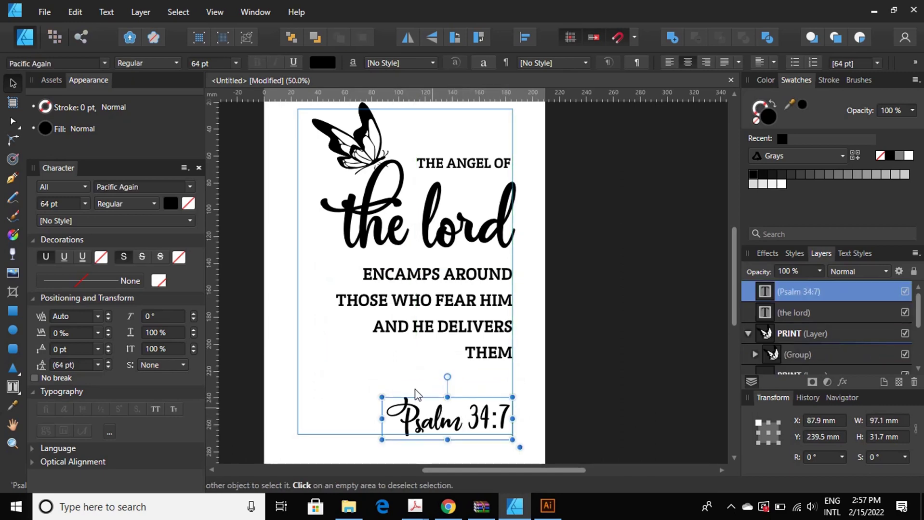
pyautogui.press('Right')
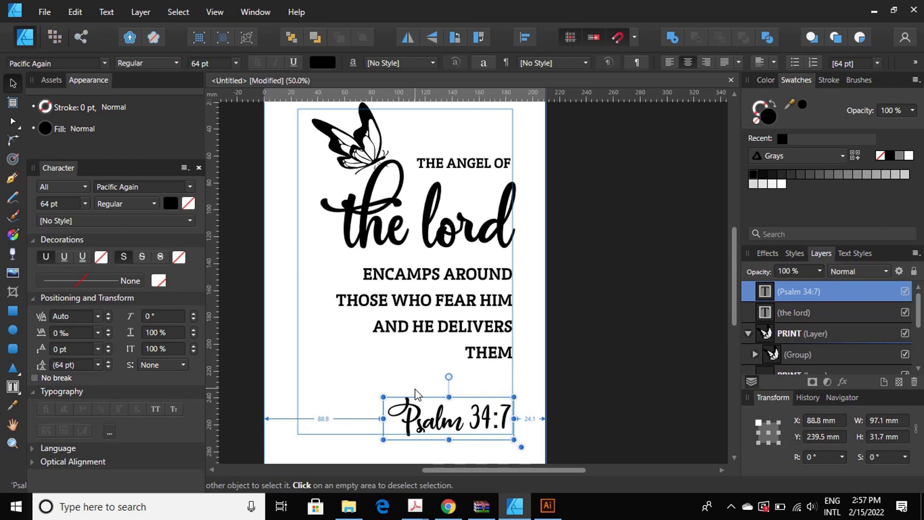
pyautogui.moveTo(475, 428); pyautogui.dragTo(474, 408)
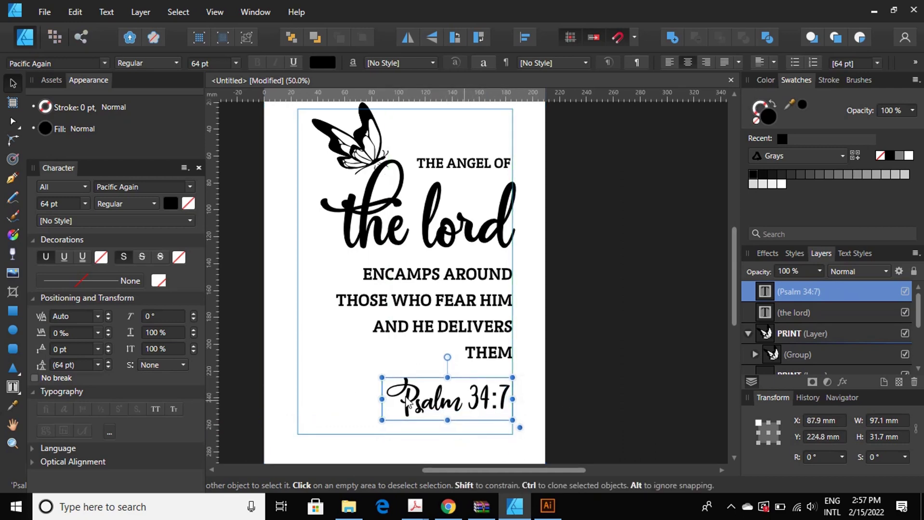
# - Set the Psalm 34:7 text to 48 pt and fit its frame at the bottom right below THEM
pyautogui.click(77, 206)
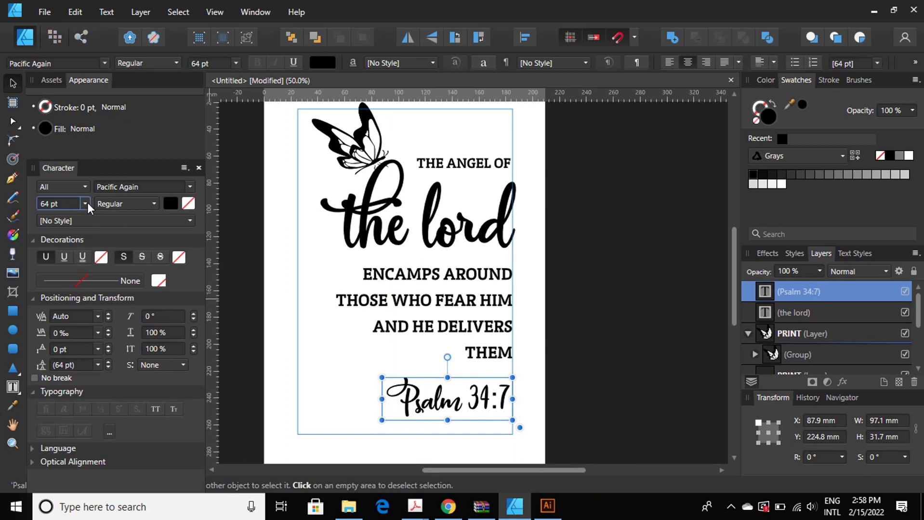
pyautogui.click(85, 204)
pyautogui.click(58, 372)
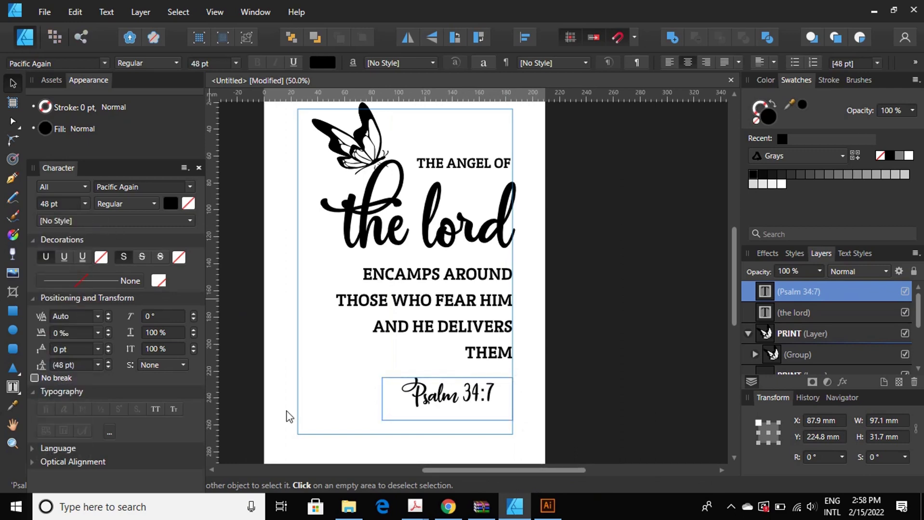
pyautogui.moveTo(480, 406); pyautogui.dragTo(494, 409)
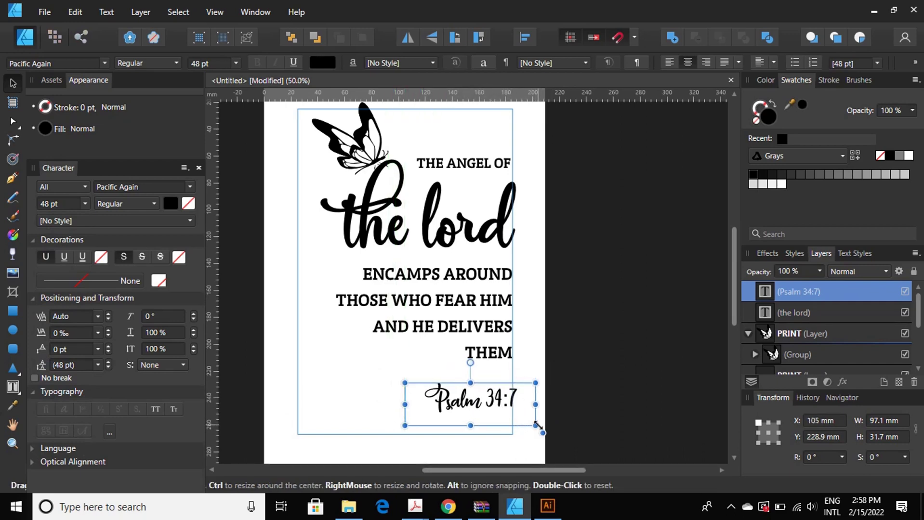
pyautogui.moveTo(535, 425)
pyautogui.mouseDown()
pyautogui.moveTo(511, 420)
pyautogui.moveTo(489, 398)
pyautogui.mouseUp()
pyautogui.scroll(1, 435, 366)
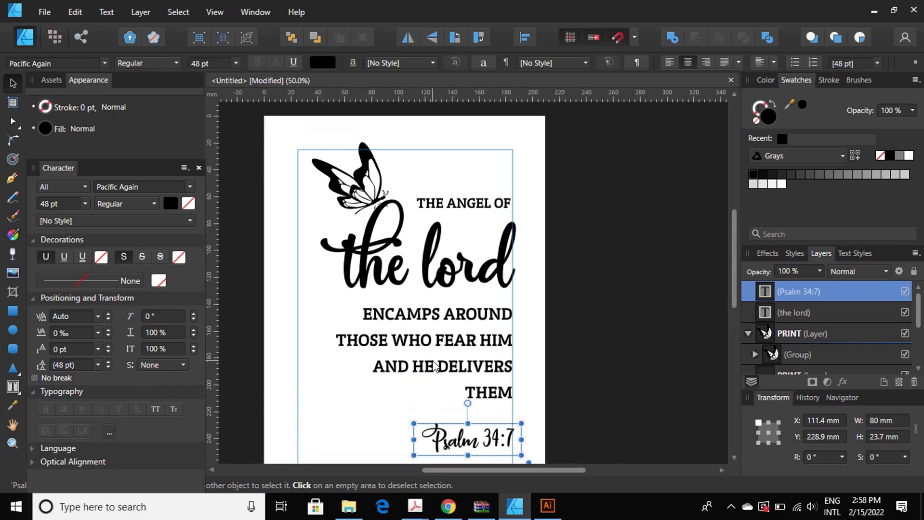
pyautogui.scroll(-2, 525, 308)
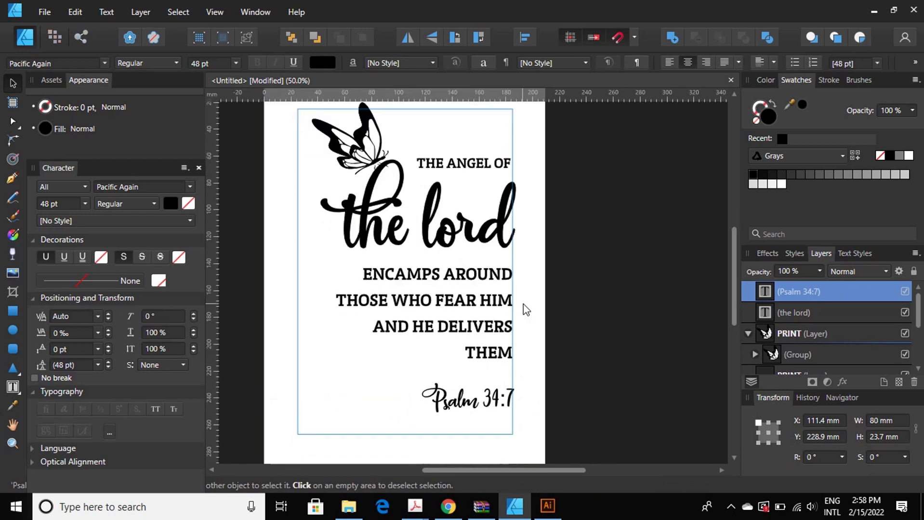
pyautogui.scroll(2, 526, 309)
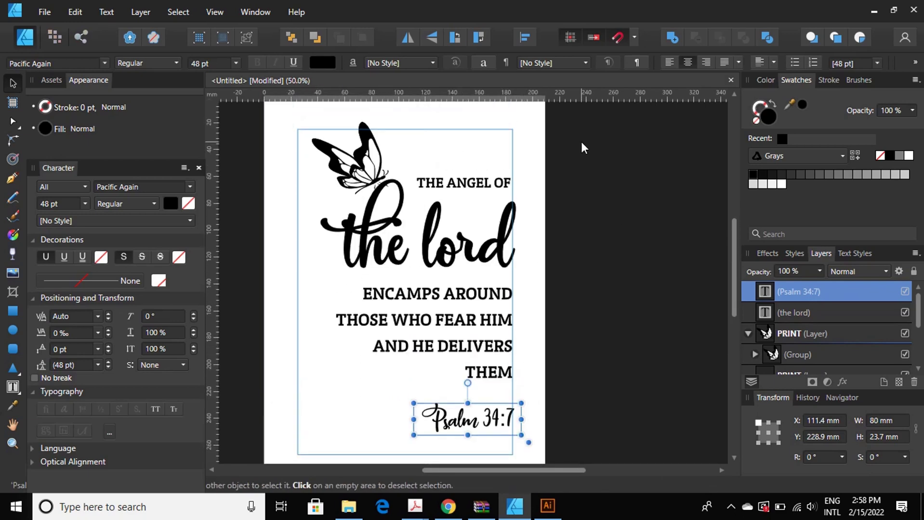
pyautogui.moveTo(527, 120); pyautogui.dragTo(338, 444)
# - Group all five wall-art objects and centre the group vertically on the page
pyautogui.keyDown('shift'); pyautogui.click(481, 289); pyautogui.keyUp('shift')
pyautogui.keyDown('shift'); pyautogui.click(486, 241); pyautogui.keyUp('shift')
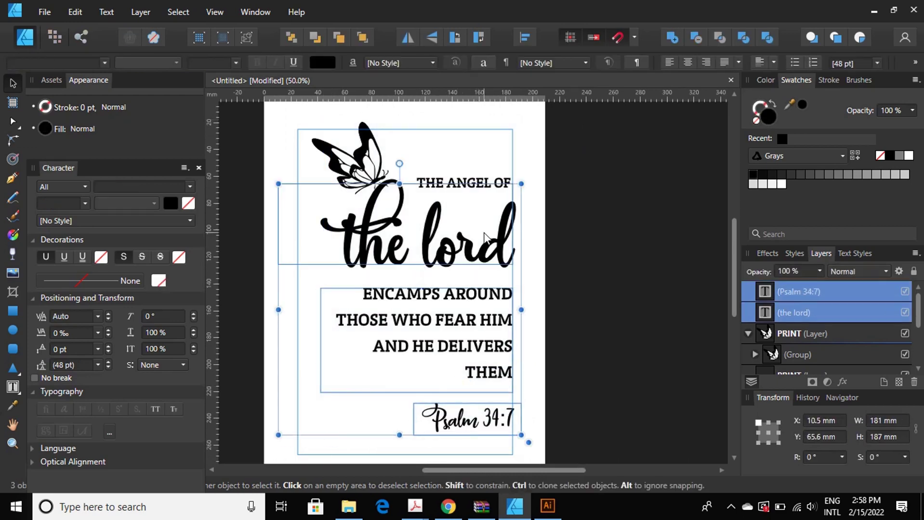
pyautogui.keyDown('shift'); pyautogui.click(478, 185); pyautogui.keyUp('shift')
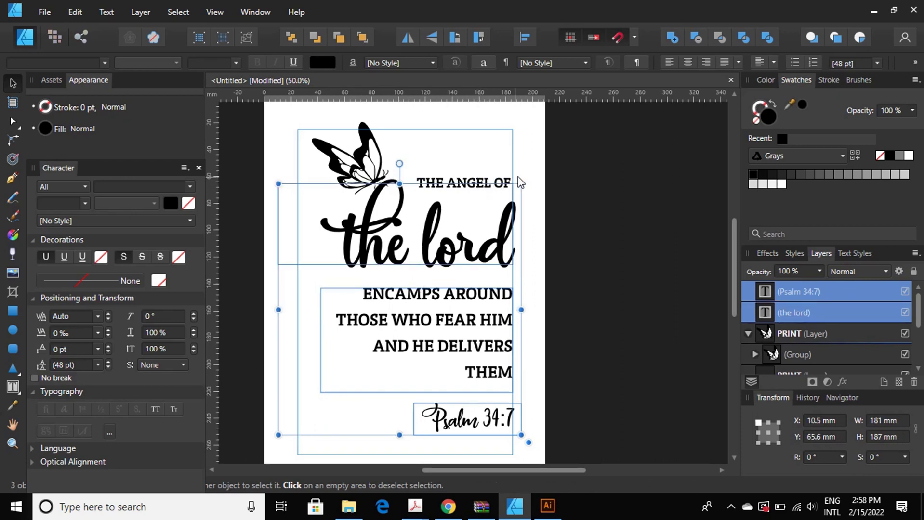
pyautogui.keyDown('shift'); pyautogui.click(533, 184); pyautogui.keyUp('shift')
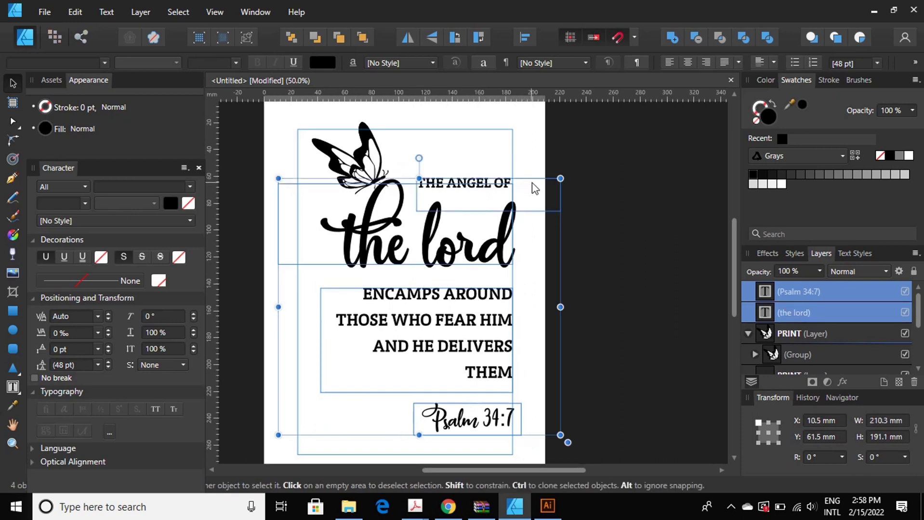
pyautogui.keyDown('shift'); pyautogui.click(376, 160); pyautogui.keyUp('shift')
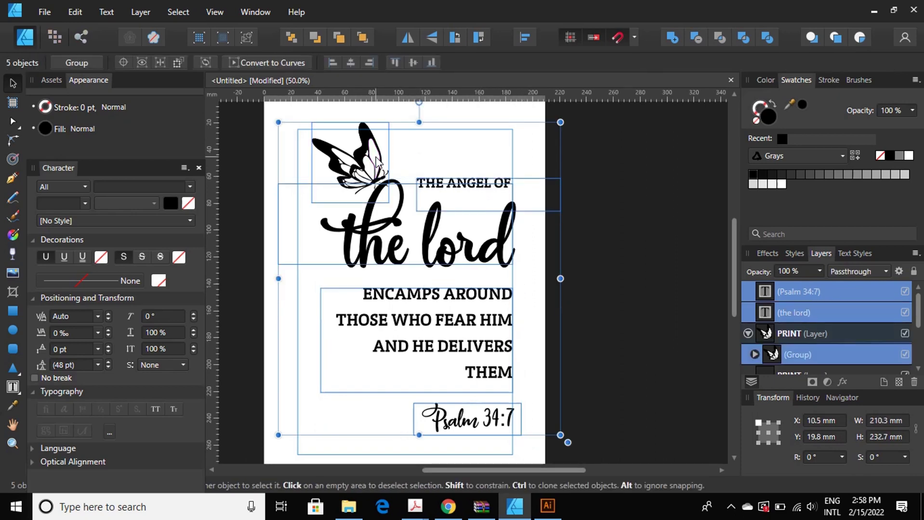
pyautogui.click(137, 12)
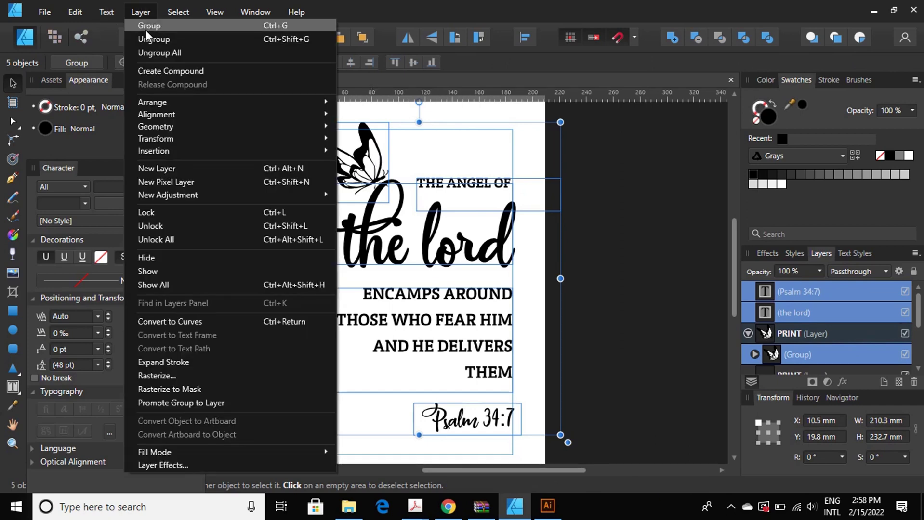
pyautogui.click(147, 31)
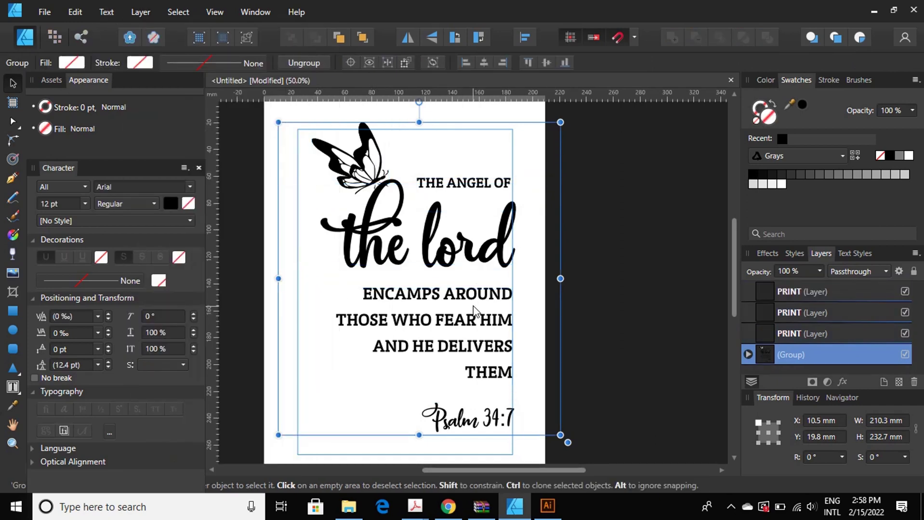
pyautogui.click(524, 37)
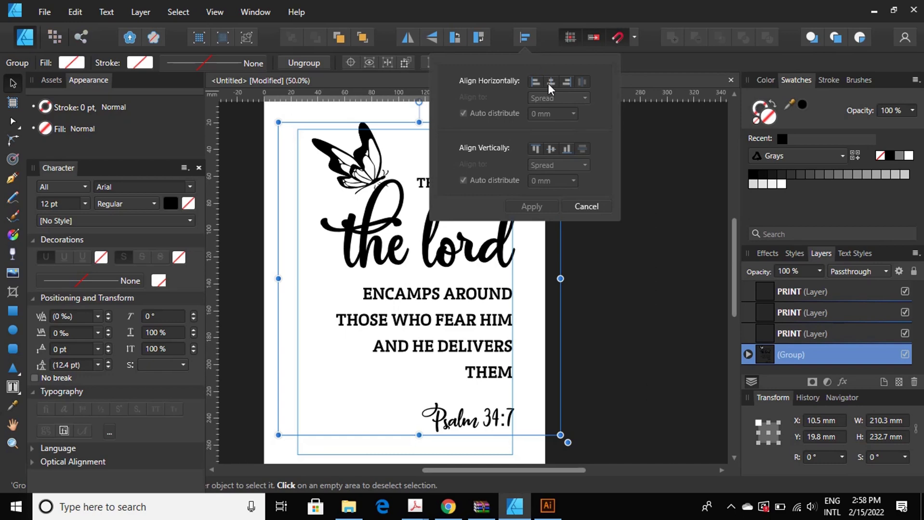
pyautogui.click(550, 148)
# - Ungroup the design back into separate verse, reference and butterfly objects
pyautogui.click(561, 316)
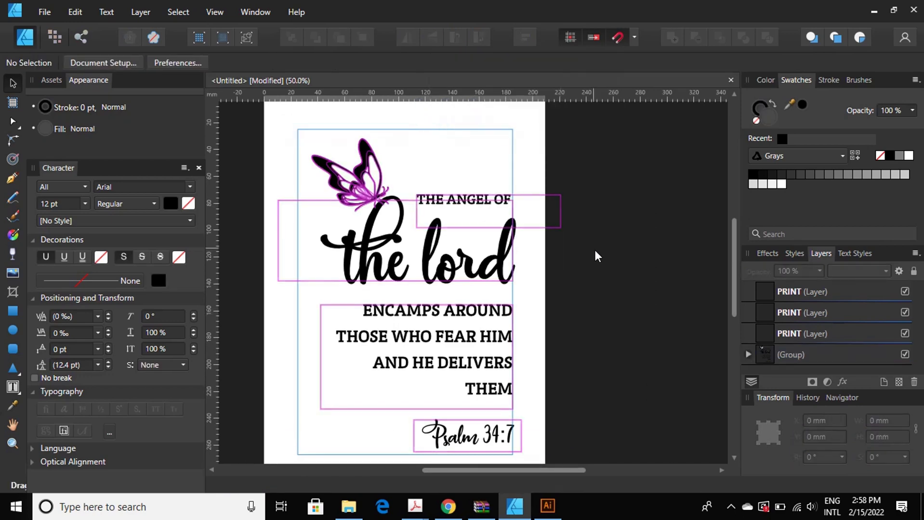
pyautogui.scroll(-1, 592, 246)
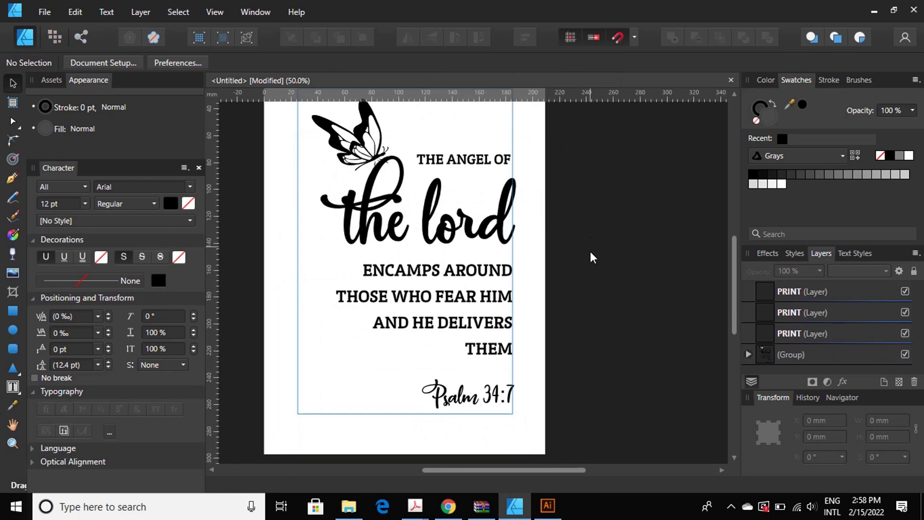
pyautogui.scroll(1, 595, 260)
pyautogui.click(384, 183)
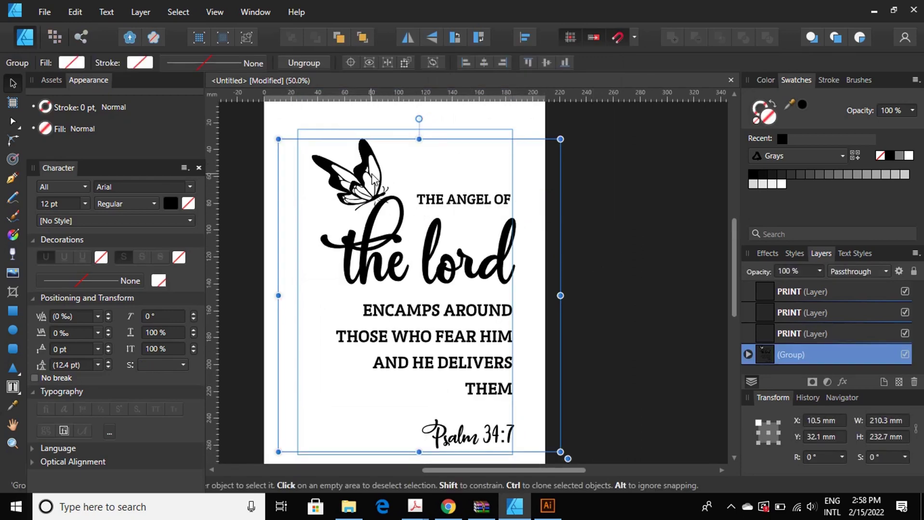
pyautogui.click(139, 12)
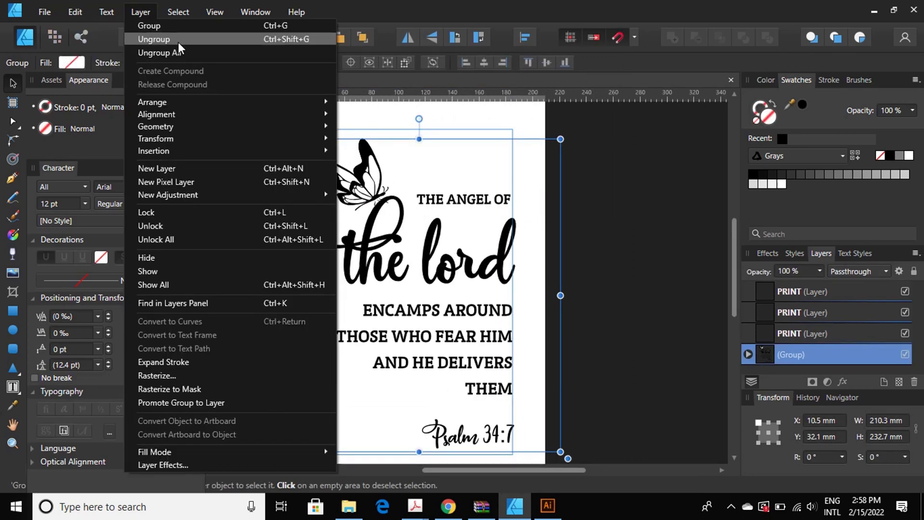
pyautogui.click(178, 42)
# - Check the butterfly selects on its own, then bring up the butterfly artwork in Illustrator
pyautogui.click(352, 130)
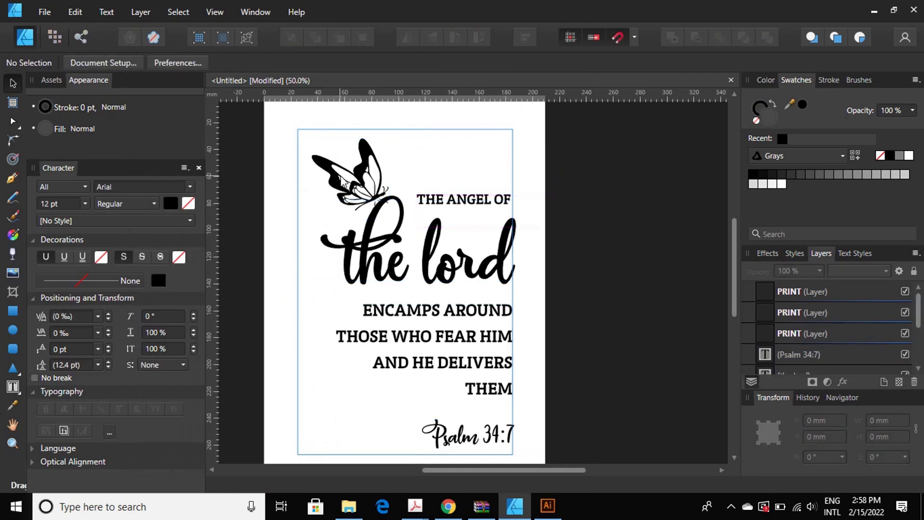
pyautogui.click(357, 162)
pyautogui.click(453, 160)
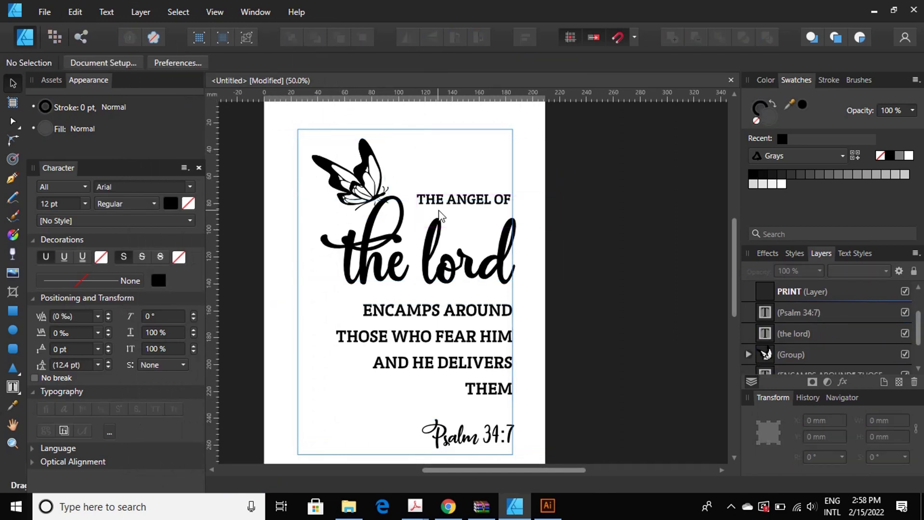
pyautogui.scroll(-1, 442, 217)
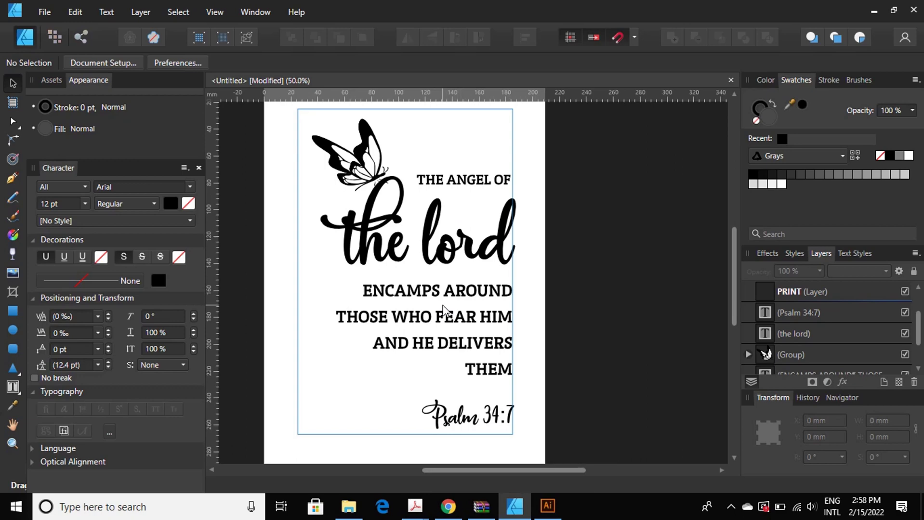
pyautogui.click(547, 506)
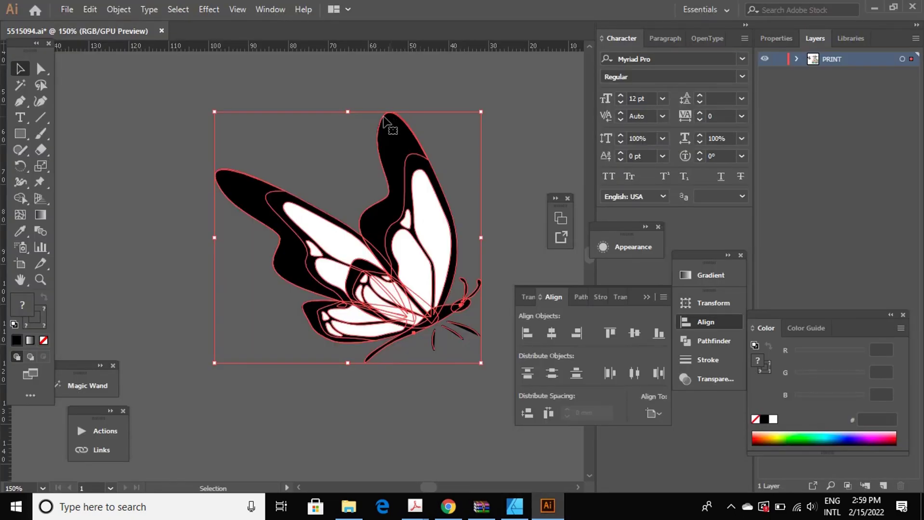
# - Zoom and pan over Illustrator's birthday invitation artboard, then go back to Affinity Designer
pyautogui.click(41, 279)
pyautogui.moveTo(304, 290); pyautogui.dragTo(260, 292)
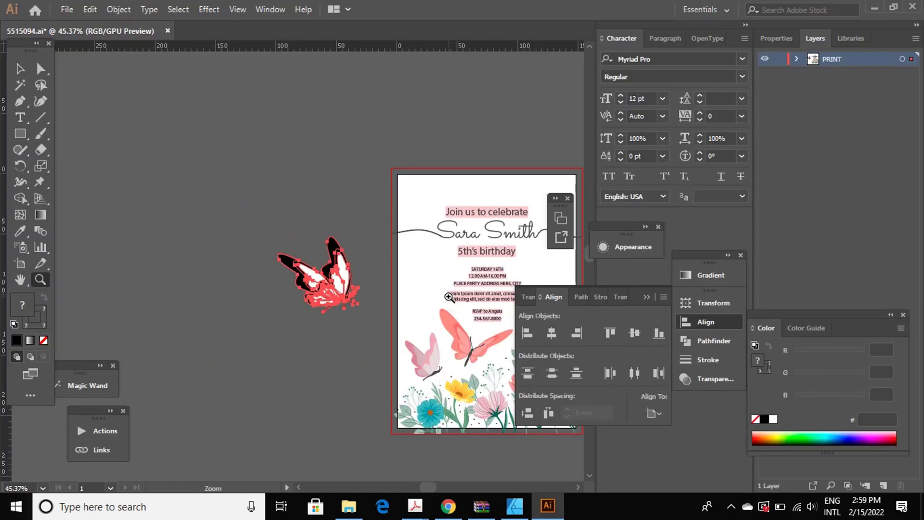
pyautogui.moveTo(449, 297); pyautogui.dragTo(360, 309)
pyautogui.click(20, 279)
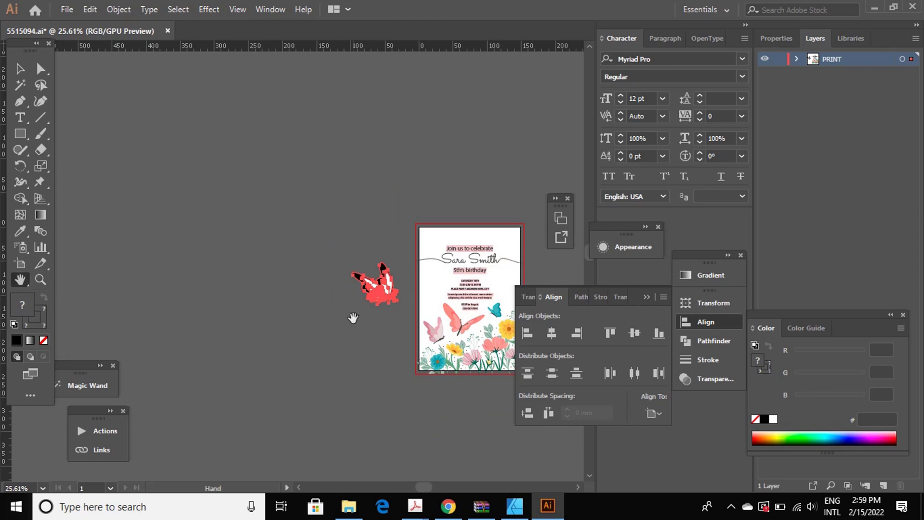
pyautogui.moveTo(457, 309); pyautogui.dragTo(284, 320)
pyautogui.click(41, 279)
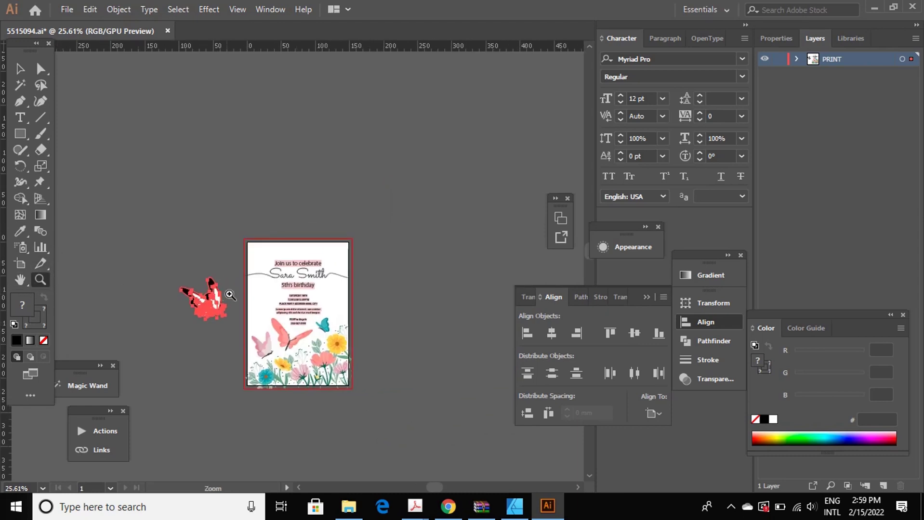
pyautogui.click(302, 299)
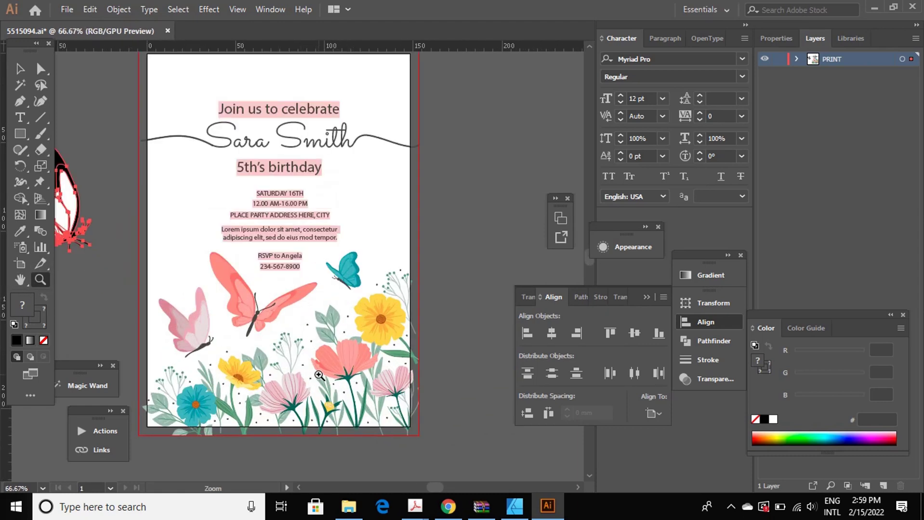
pyautogui.doubleClick(223, 306)
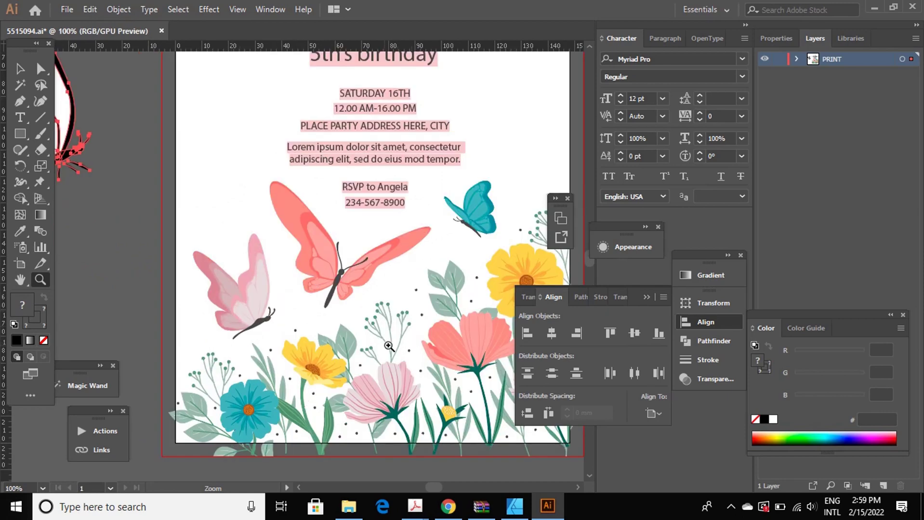
pyautogui.keyDown('alt'); pyautogui.click(389, 335); pyautogui.keyUp('alt')
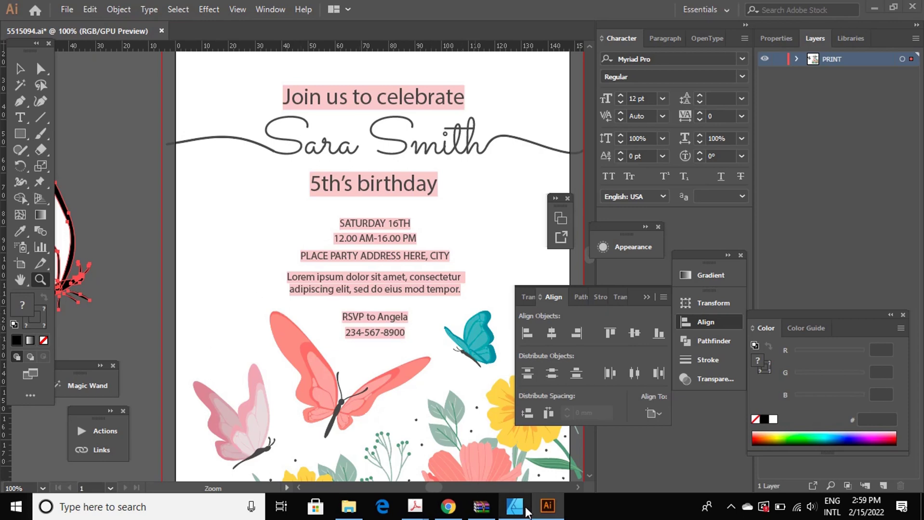
pyautogui.click(515, 505)
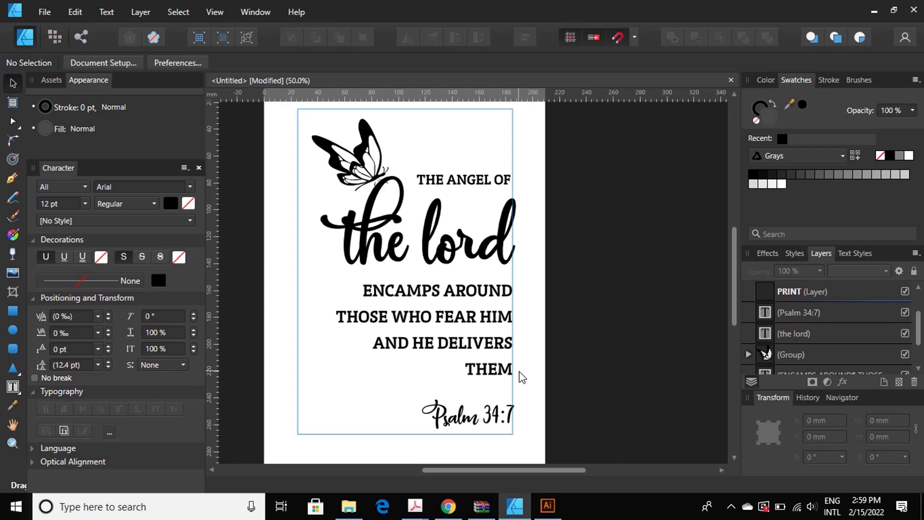
# - Zoom in on the butterfly and the heading
pyautogui.scroll(2, 520, 376)
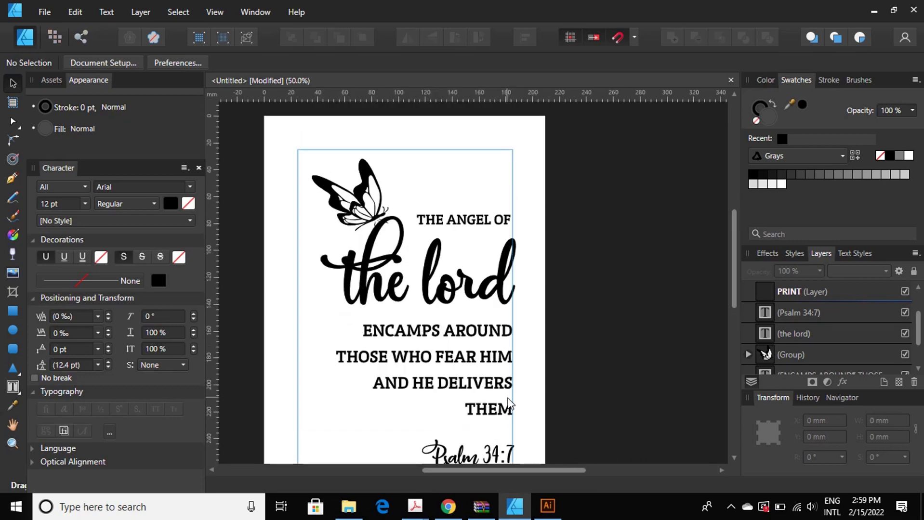
pyautogui.scroll(-1, 510, 404)
pyautogui.scroll(-1, 510, 404)
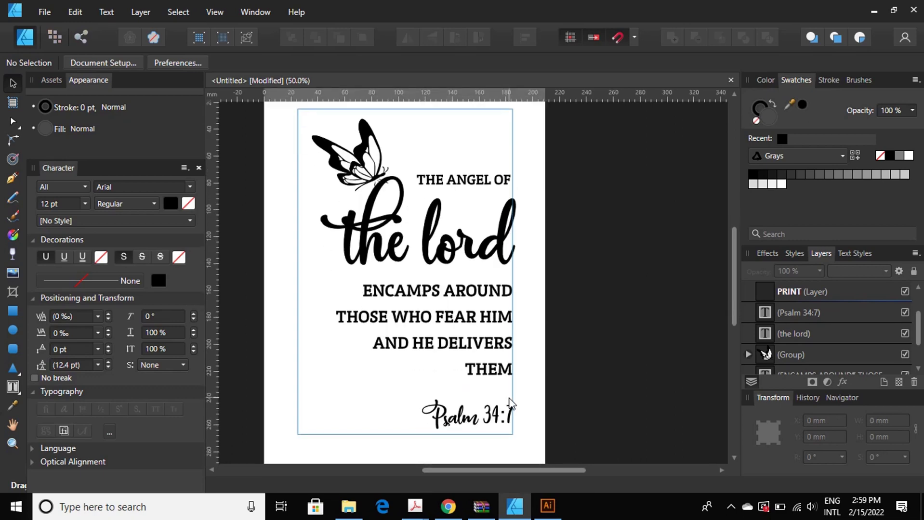
pyautogui.click(10, 443)
pyautogui.click(369, 180)
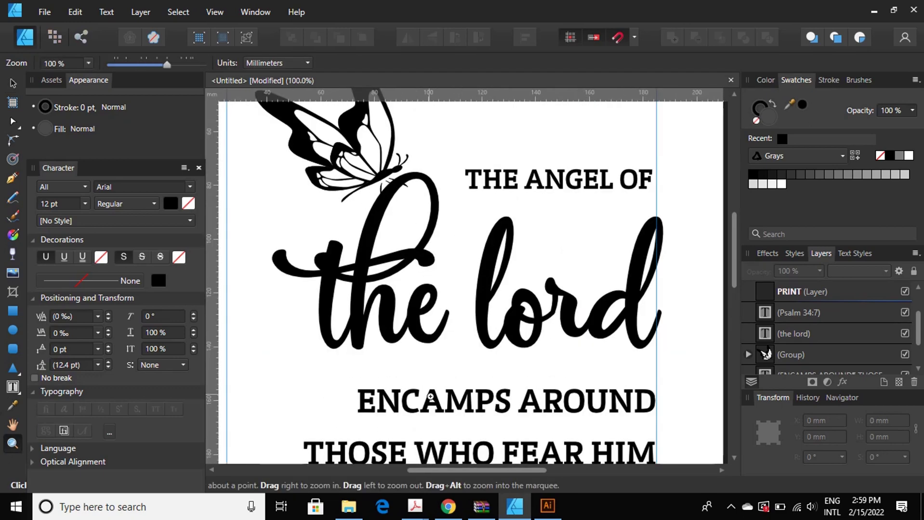
pyautogui.scroll(3, 423, 381)
pyautogui.scroll(1, 421, 378)
pyautogui.scroll(1, 418, 374)
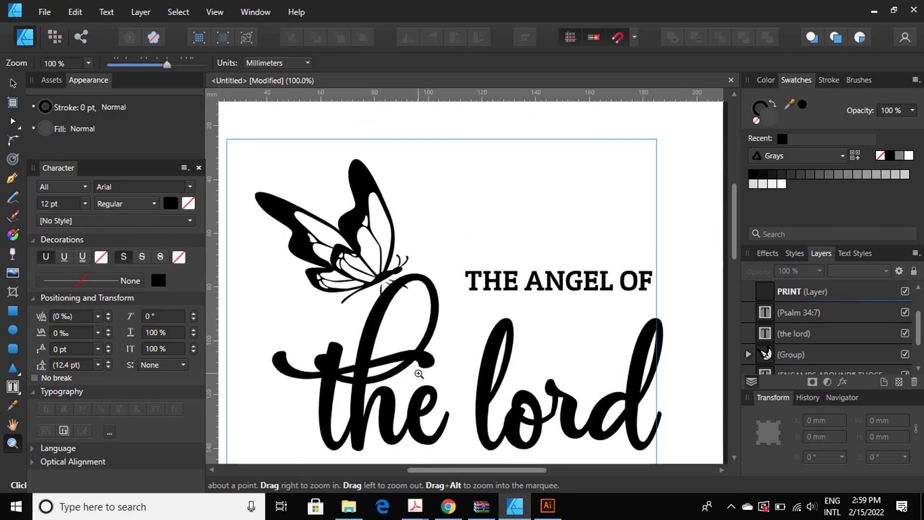
# - Enlarge the butterfly toward the upper left and nudge it right and down onto 'the lord'
pyautogui.click(13, 83)
pyautogui.click(374, 199)
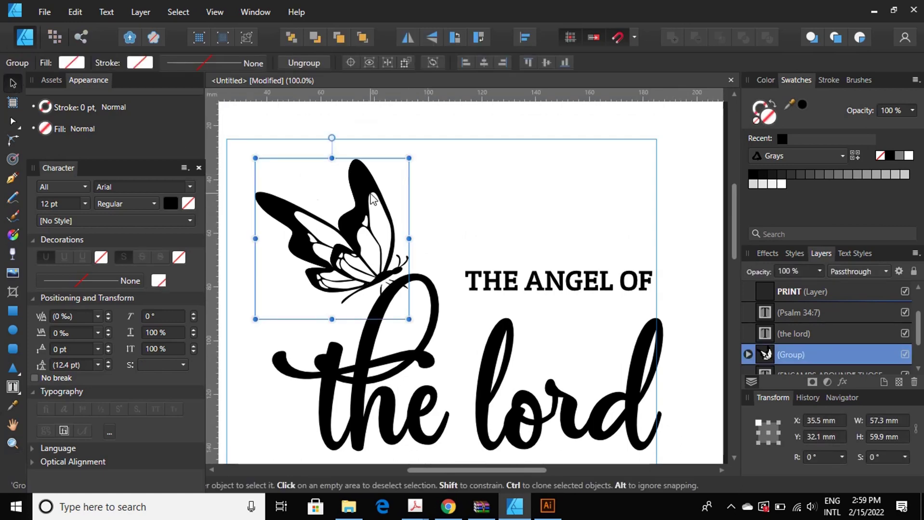
pyautogui.moveTo(256, 159); pyautogui.dragTo(227, 129)
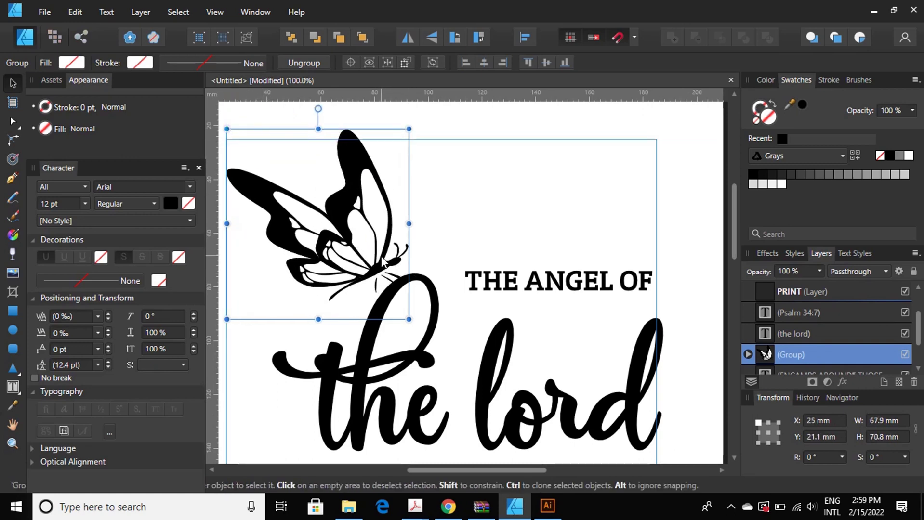
pyautogui.moveTo(378, 254); pyautogui.dragTo(390, 265)
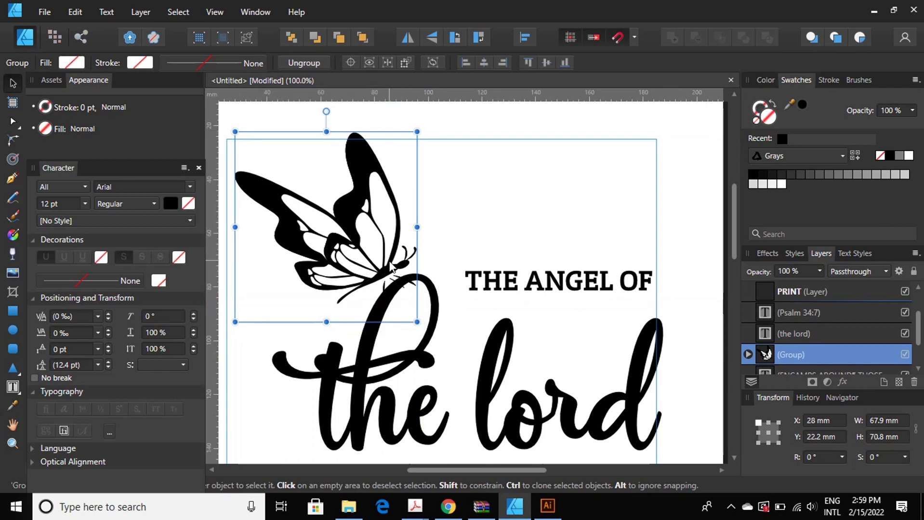
pyautogui.click(451, 226)
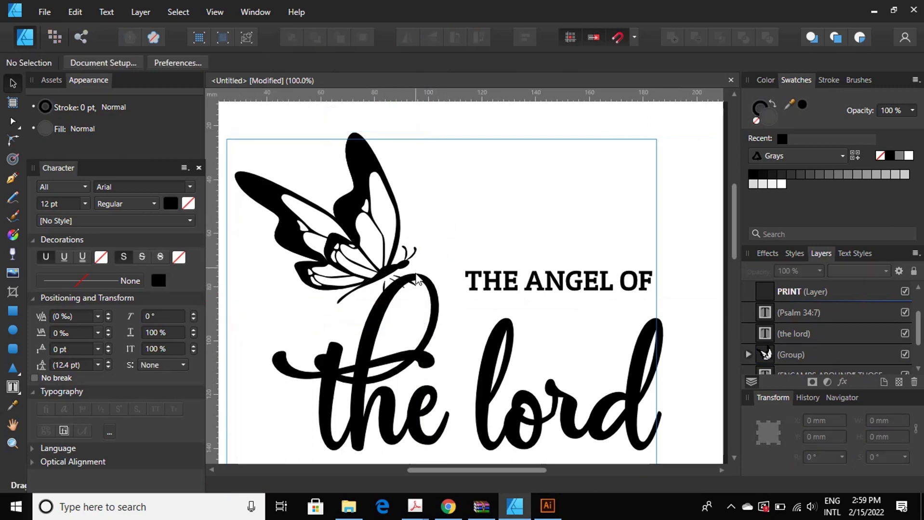
pyautogui.doubleClick(415, 284)
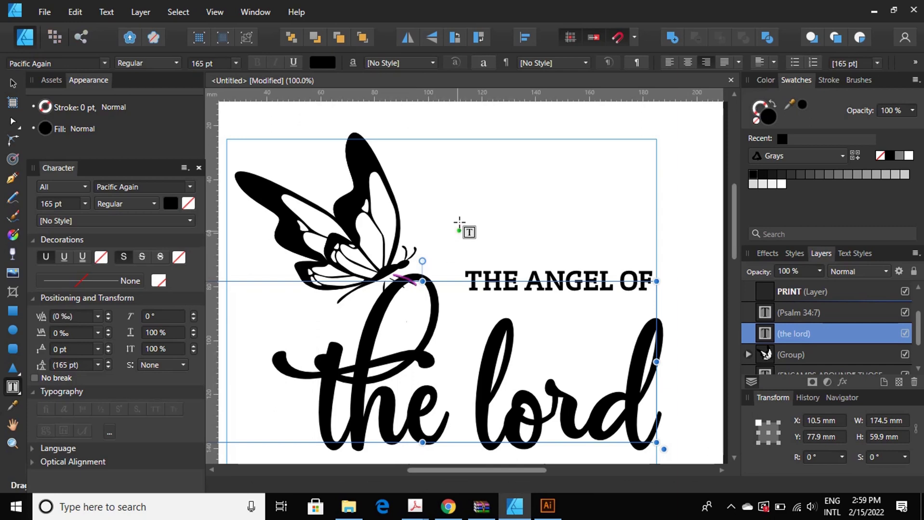
pyautogui.press('Escape')
pyautogui.click(13, 83)
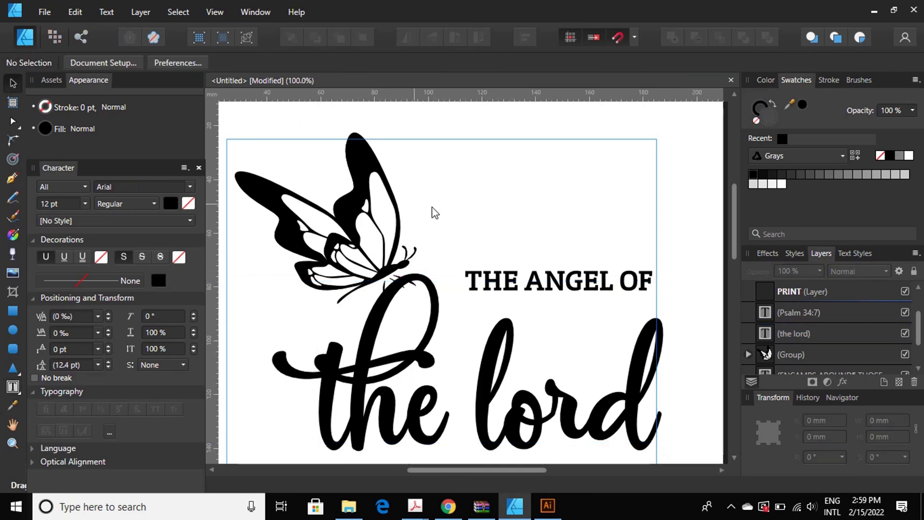
pyautogui.click(45, 12)
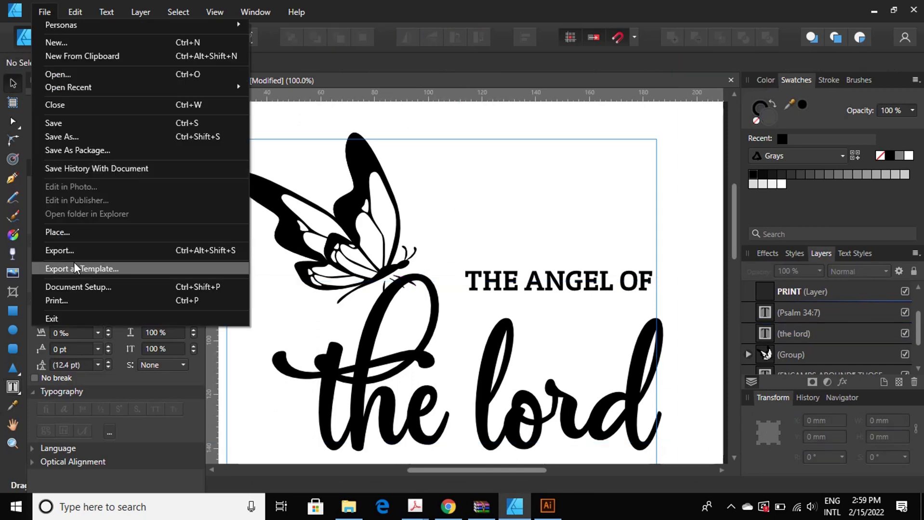
# - Save the document as Wall Art
pyautogui.click(54, 124)
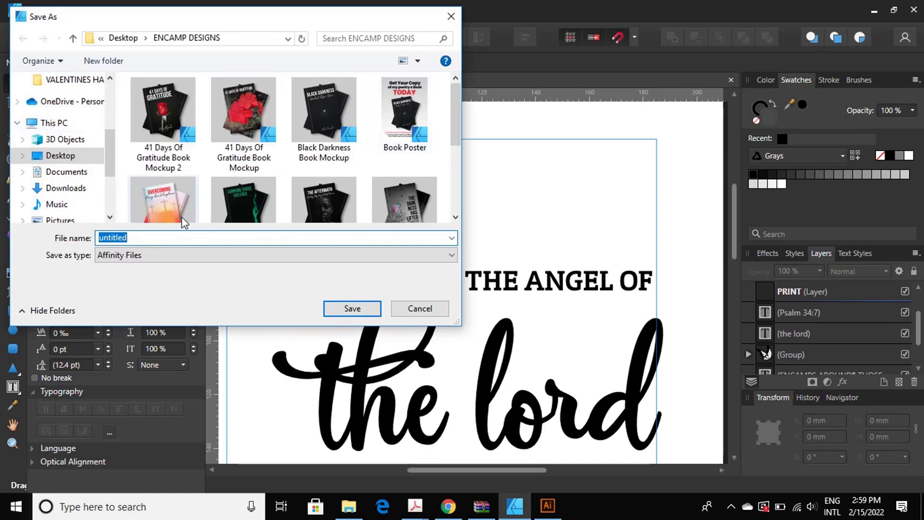
pyautogui.write('Wall Art')
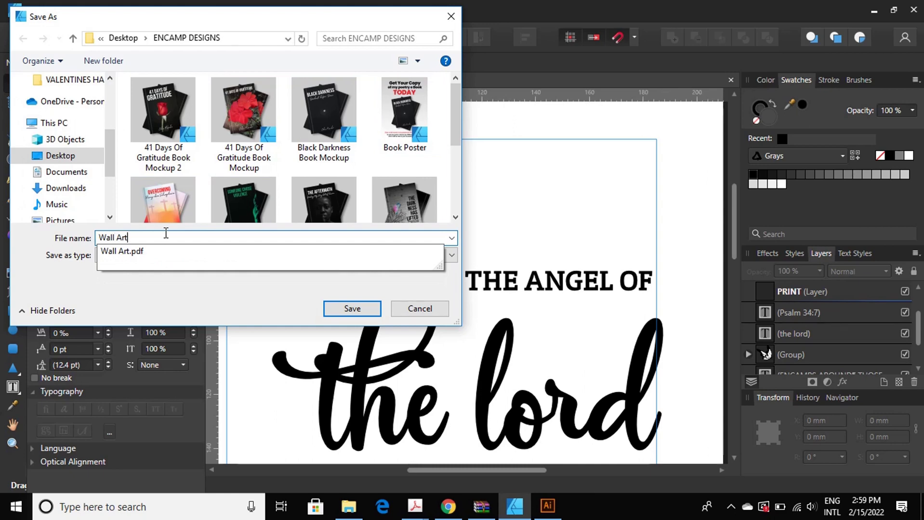
pyautogui.click(365, 314)
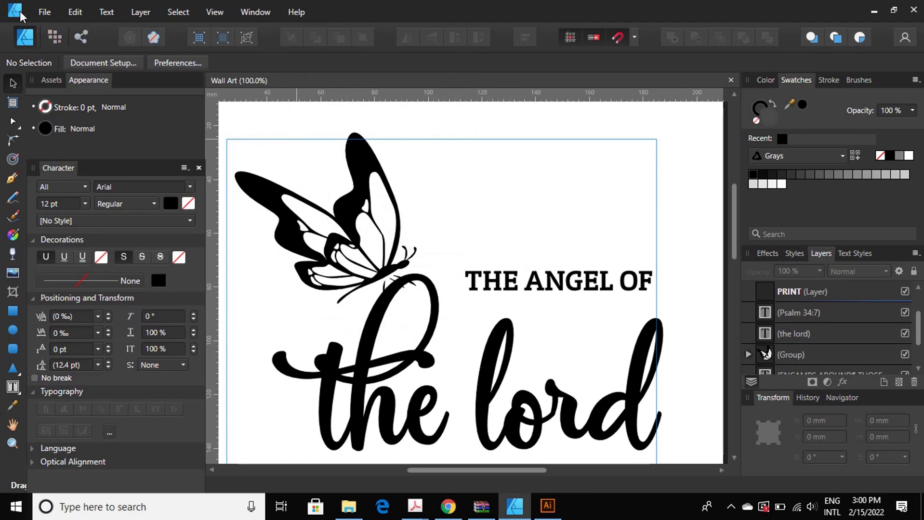
# - Export the design as Wall Art PDF for print, replacing the existing file
pyautogui.click(44, 11)
pyautogui.click(103, 249)
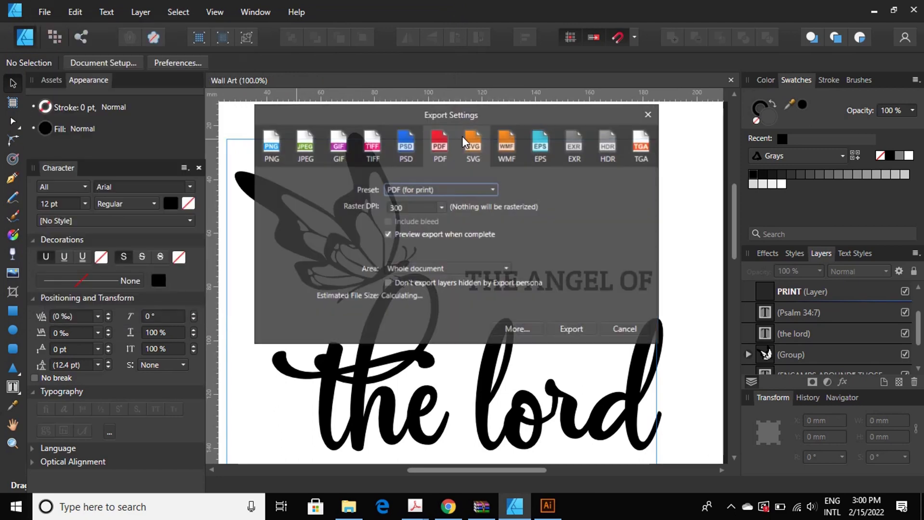
pyautogui.click(571, 328)
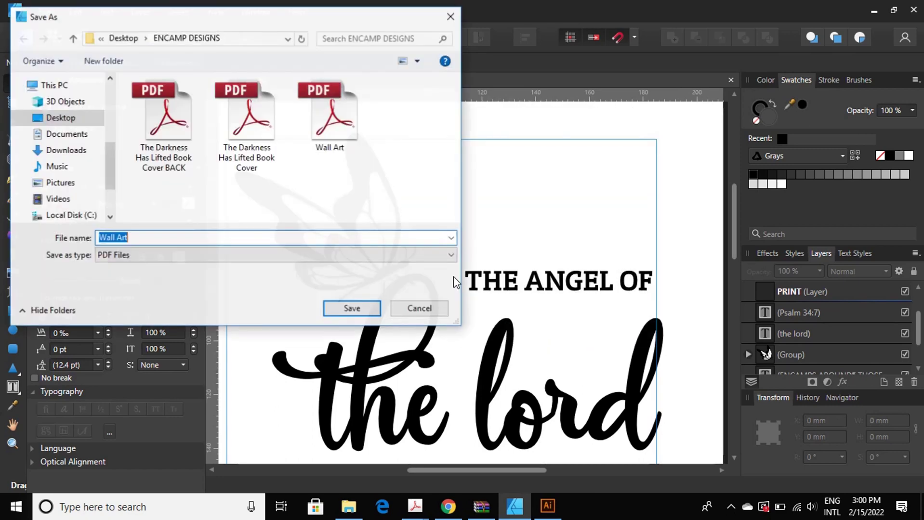
pyautogui.click(362, 307)
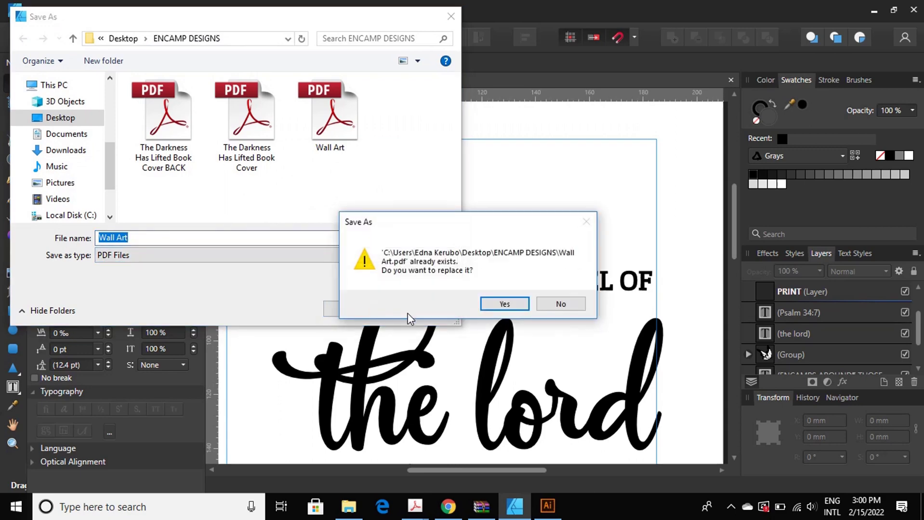
pyautogui.click(504, 303)
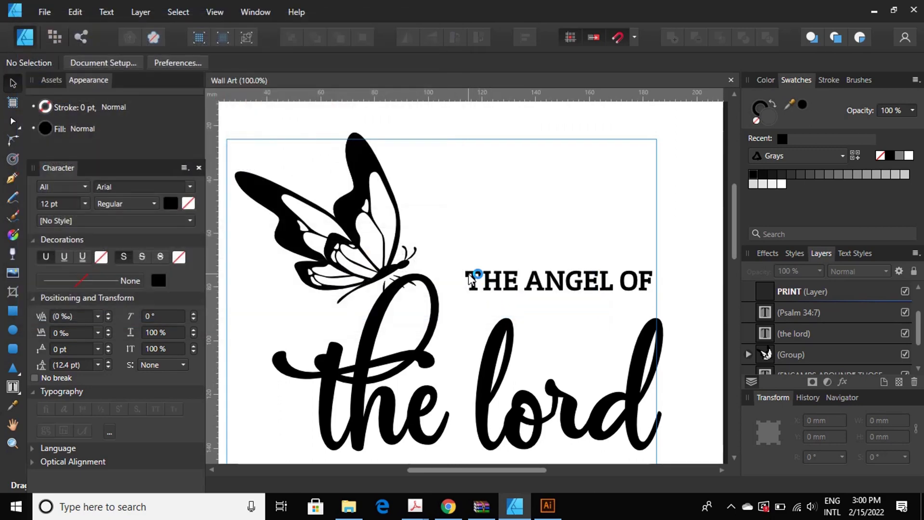
pyautogui.scroll(-1, 468, 274)
pyautogui.scroll(-5, 468, 274)
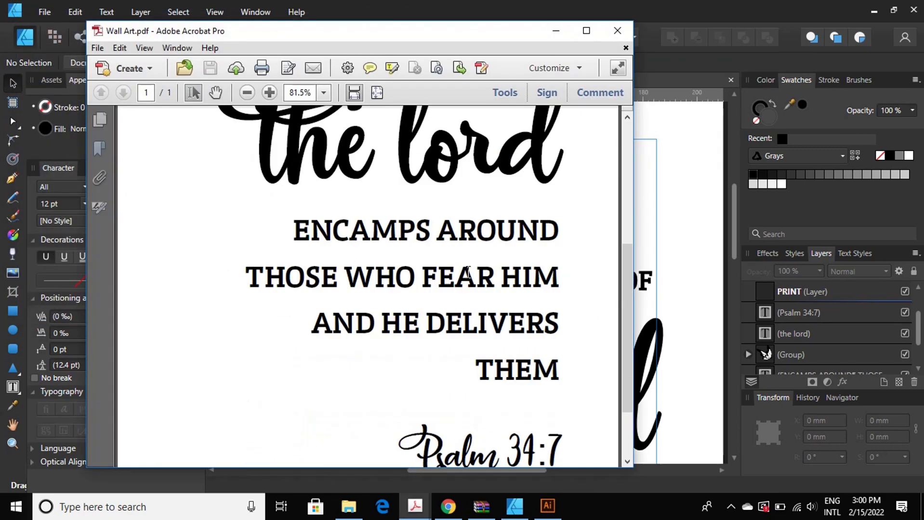
# - Zoom out to view the whole Wall Art PDF page, then minimize Acrobat
pyautogui.click(247, 92)
pyautogui.click(247, 93)
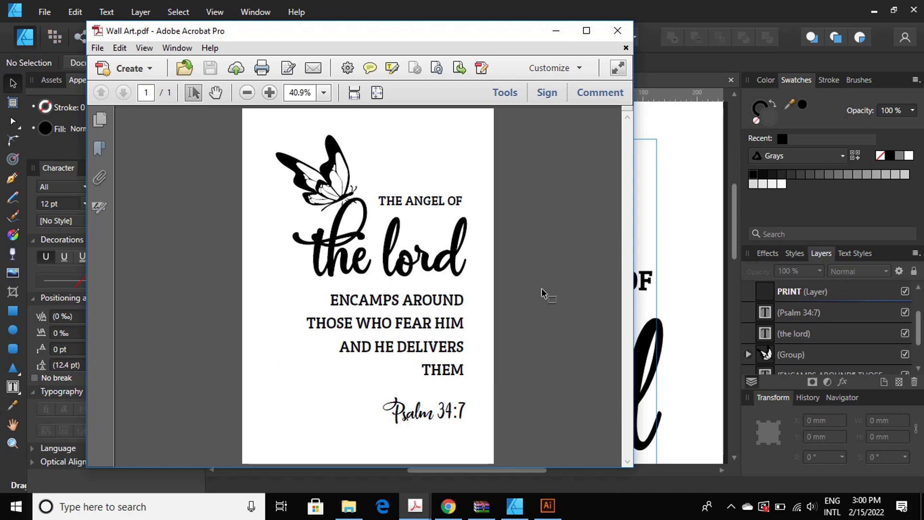
pyautogui.click(556, 31)
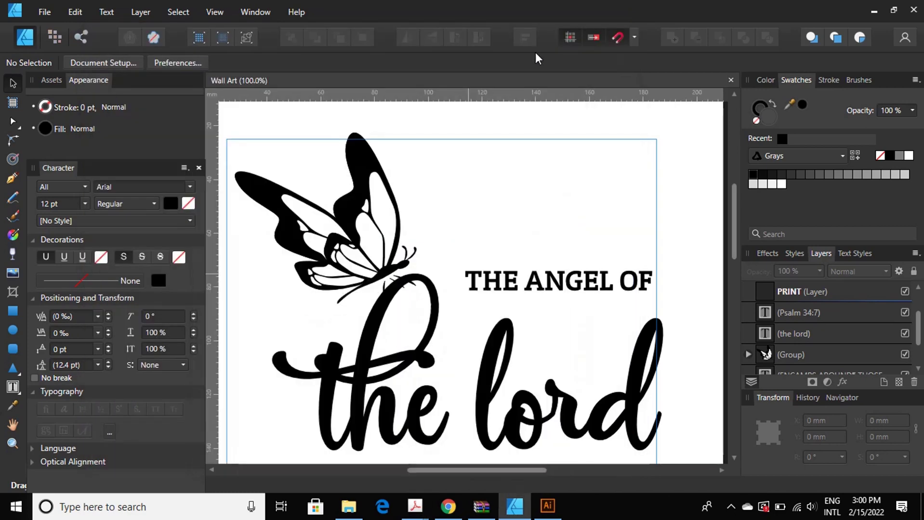
# - Export the design as a JPEG named Wall Art, briefly visiting Illustrator afterwards
pyautogui.click(44, 12)
pyautogui.click(59, 255)
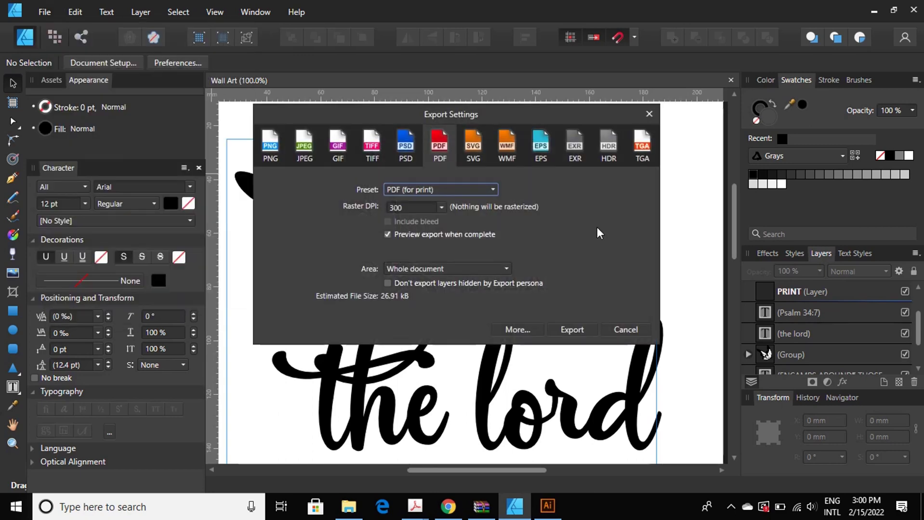
pyautogui.click(303, 153)
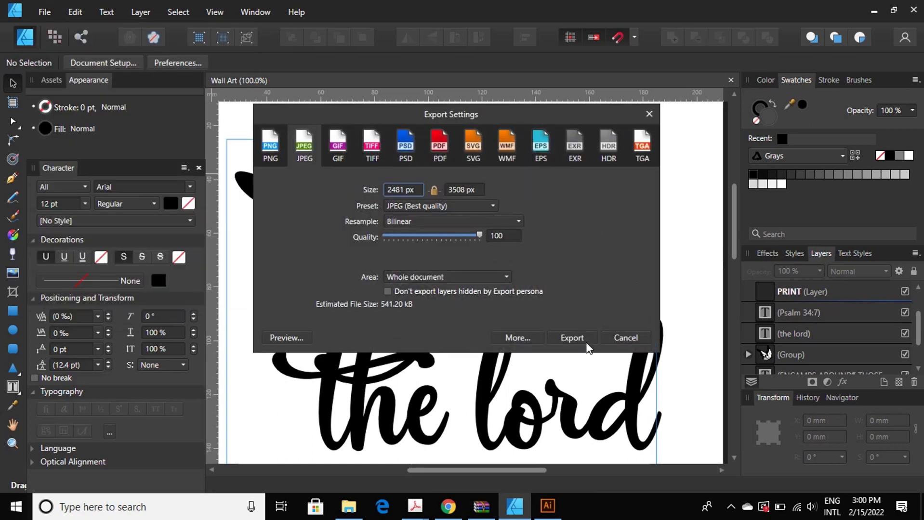
pyautogui.click(560, 337)
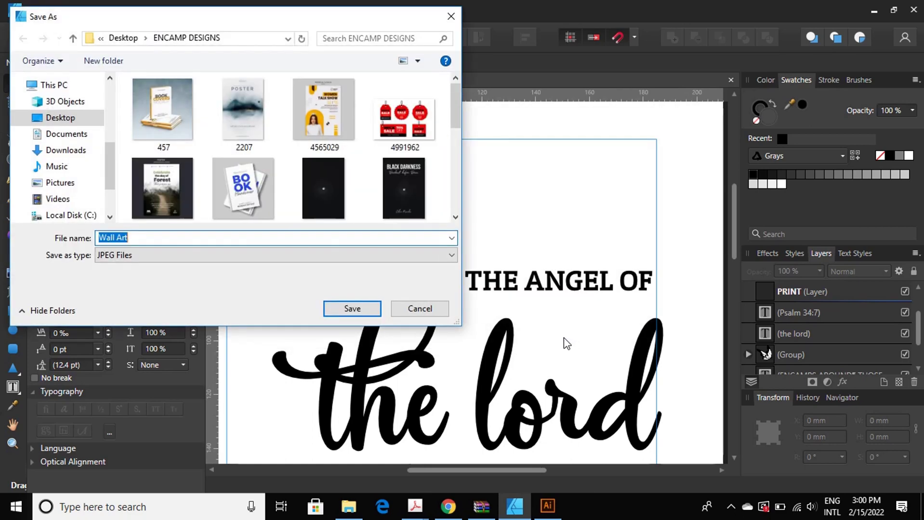
pyautogui.click(352, 311)
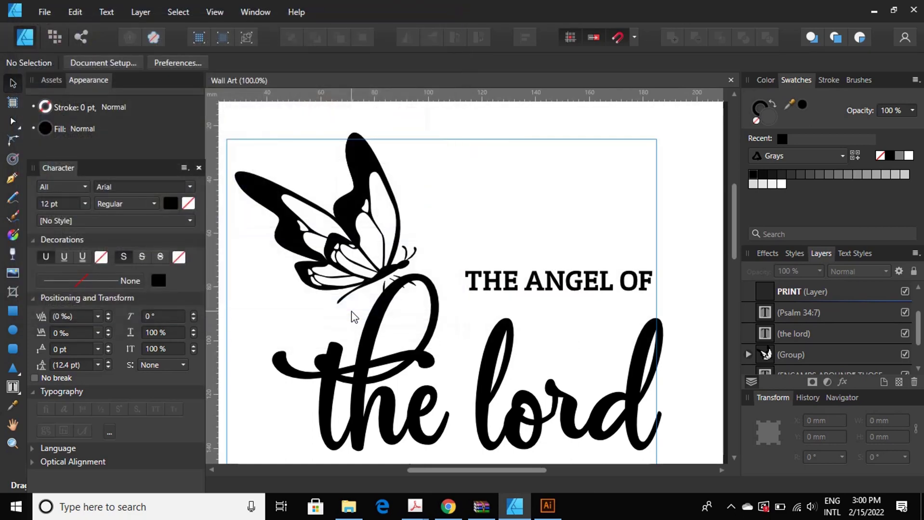
pyautogui.click(874, 10)
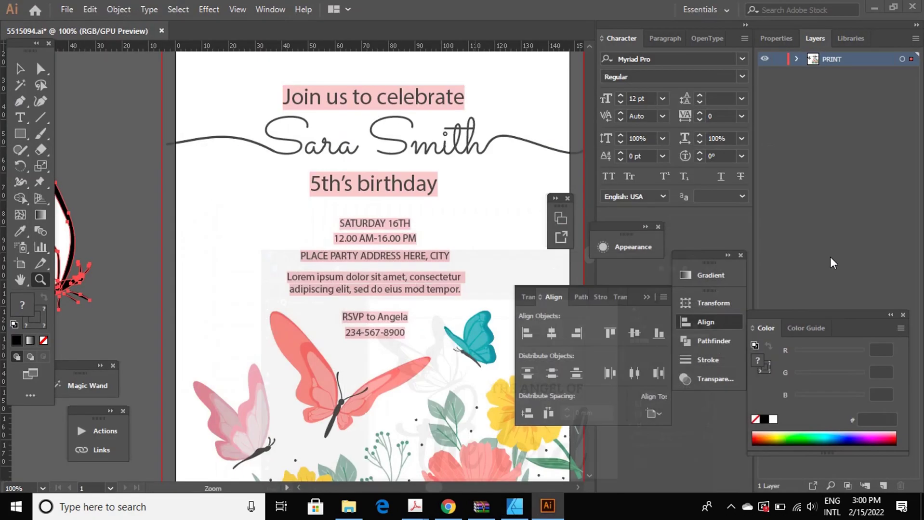
pyautogui.click(514, 505)
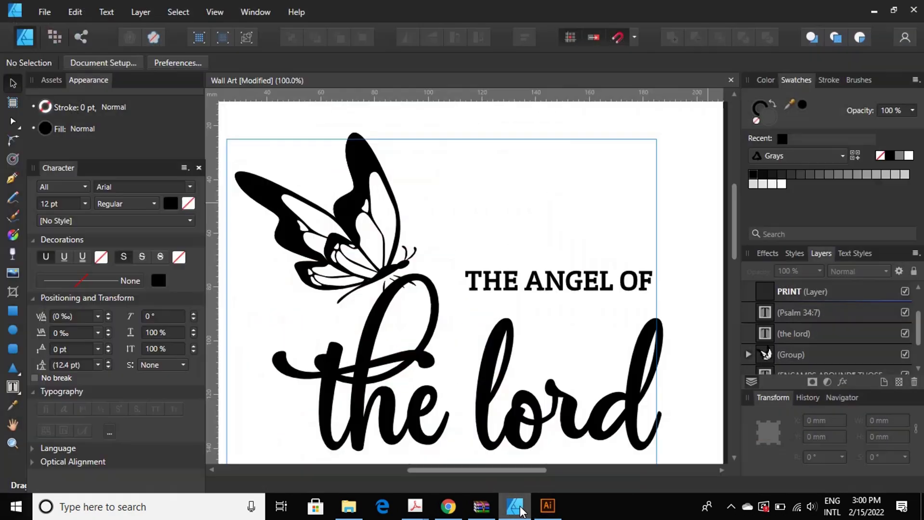